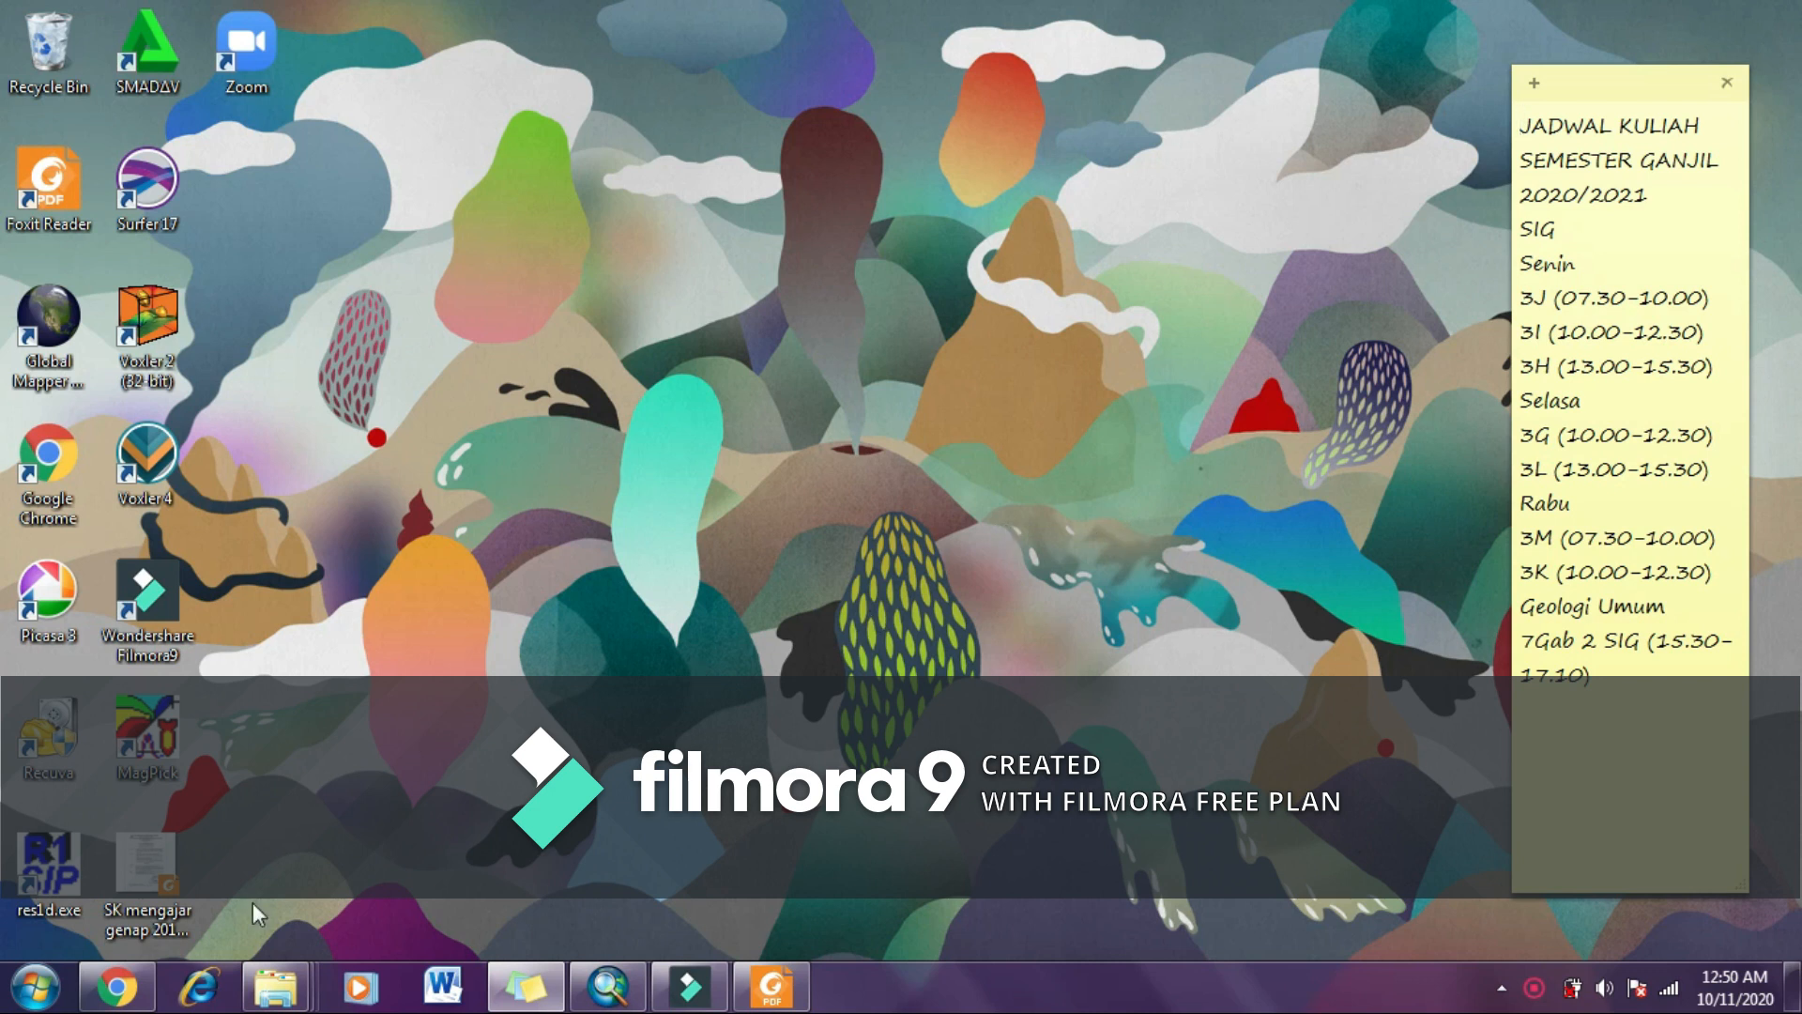
Step: Review the 01Peta Administrasi image, the Kota Palopo shapefile components and the Sistem Koordinat PDF in the folder D:\Pertemuan IV SIG 2020
click(269, 987)
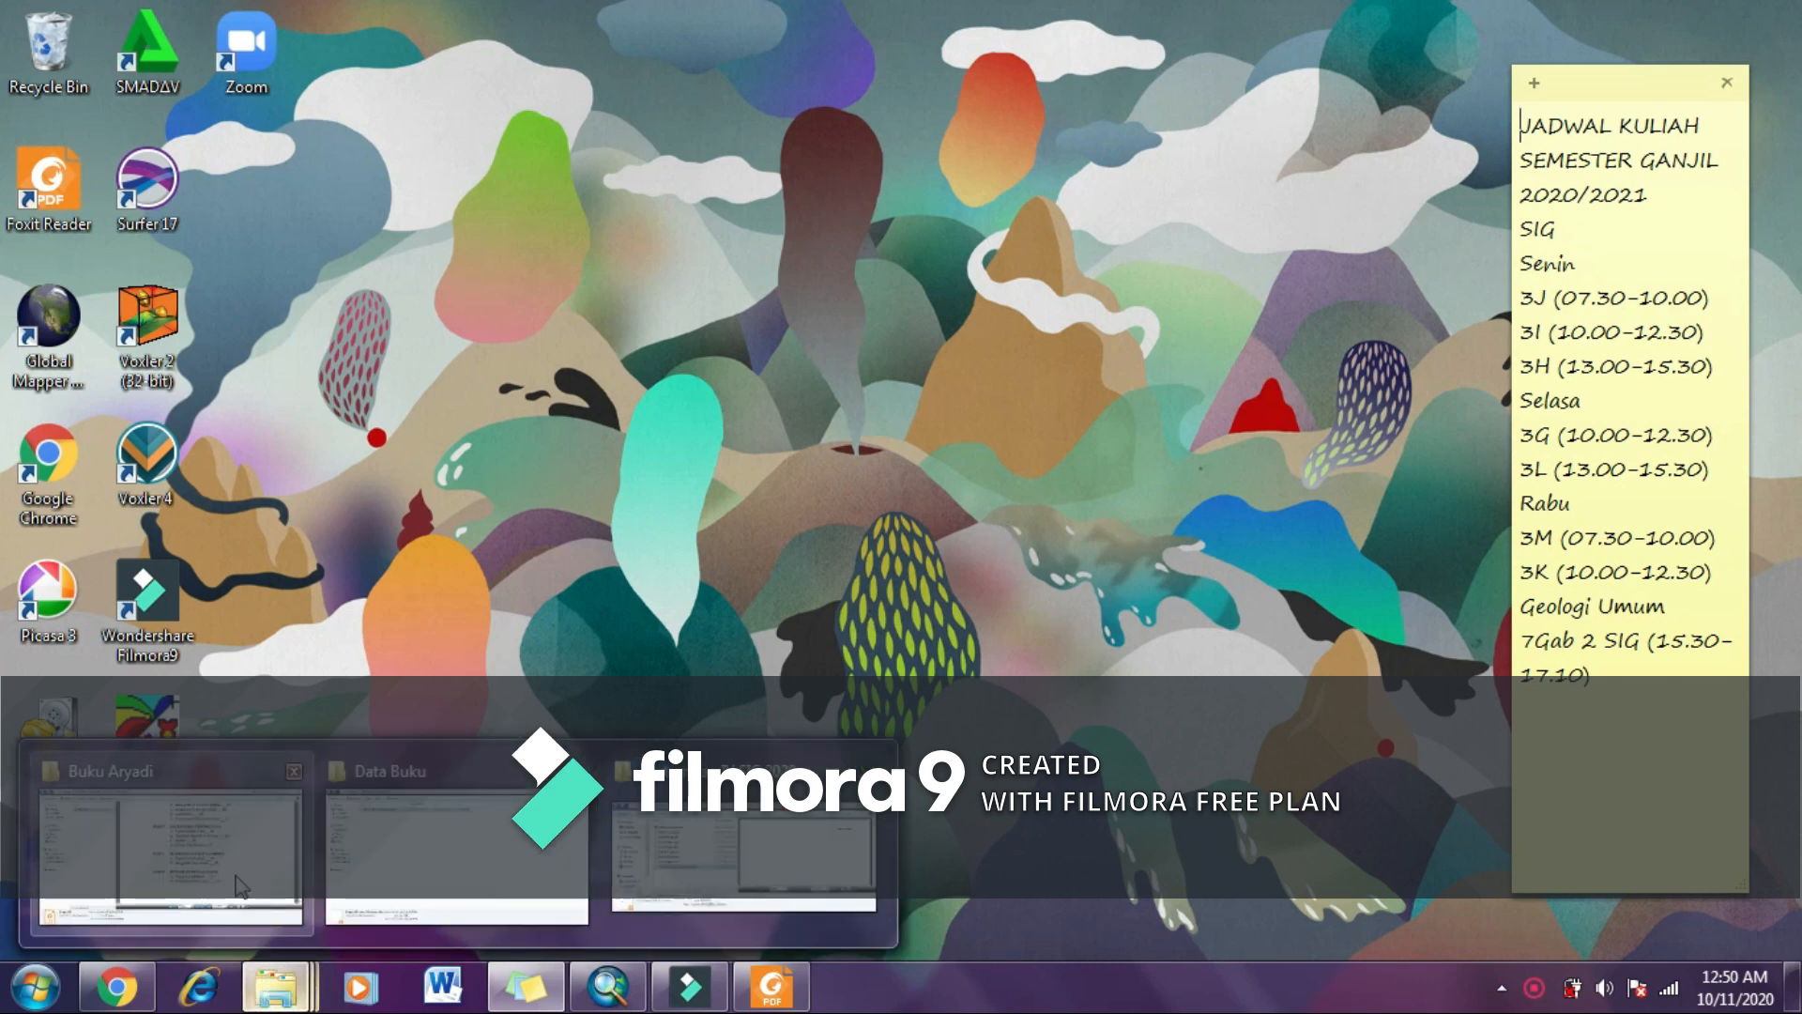
mouse_move(452, 842)
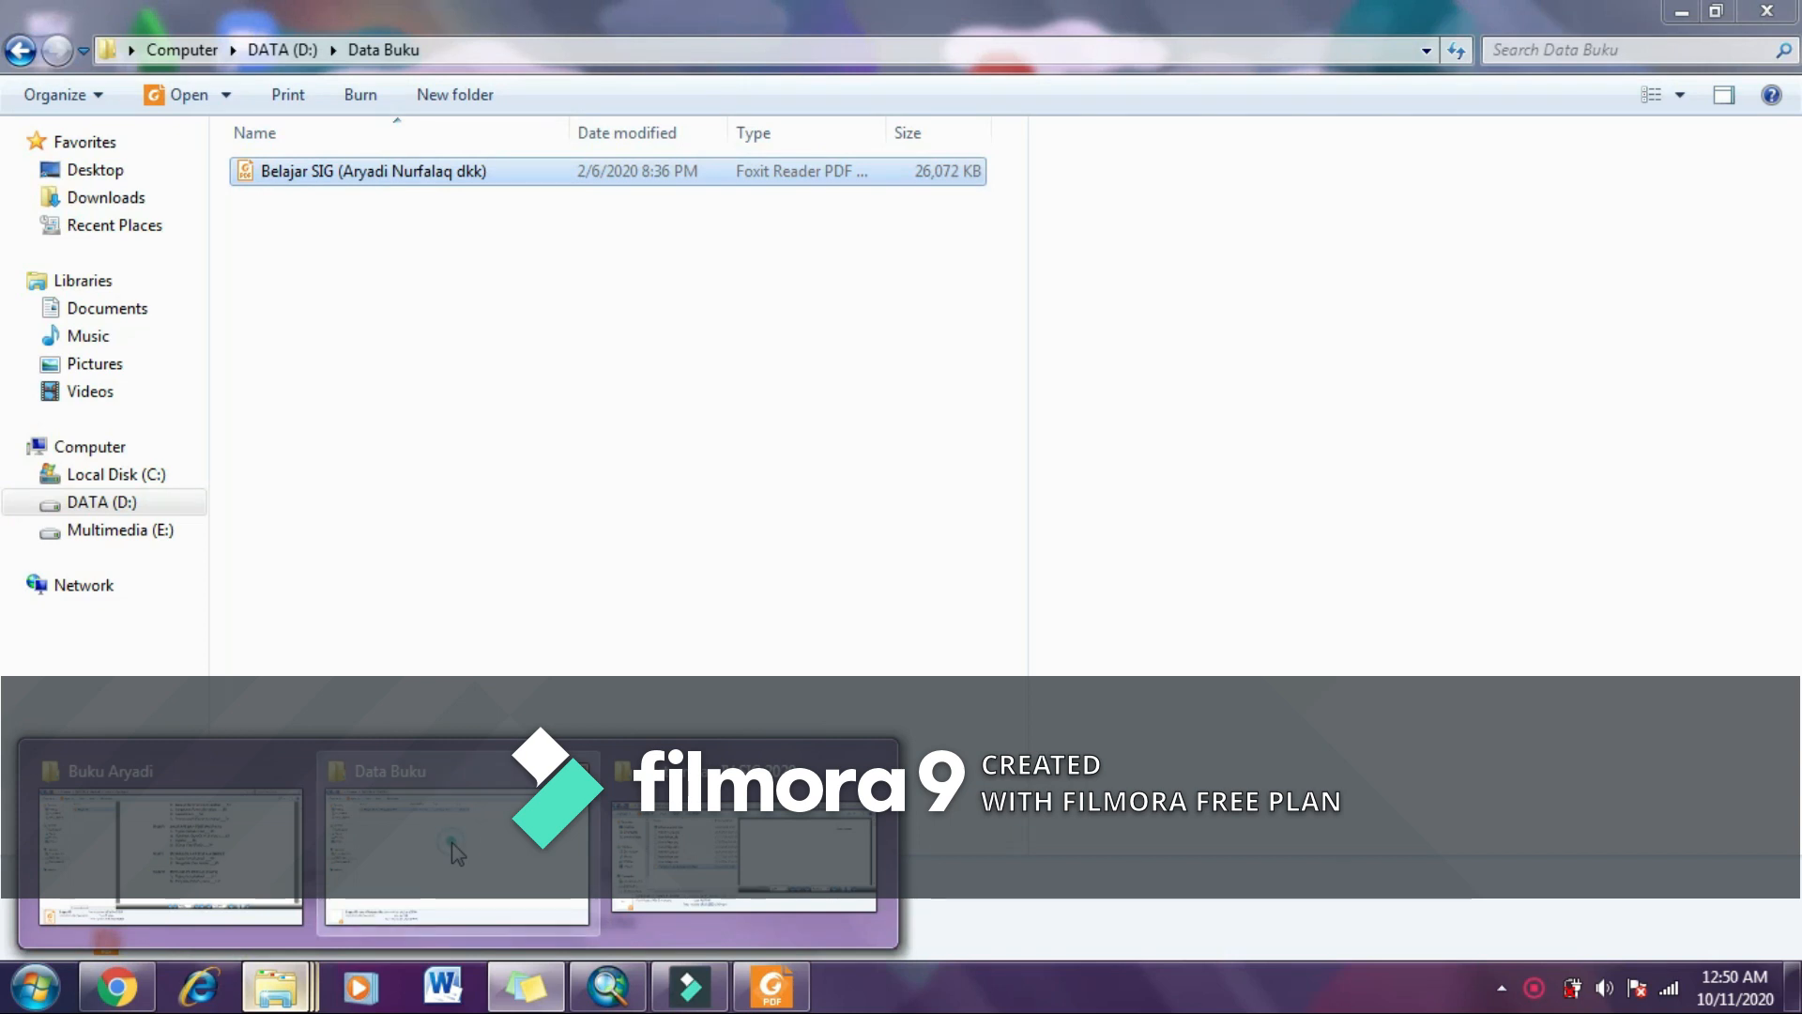
click(452, 842)
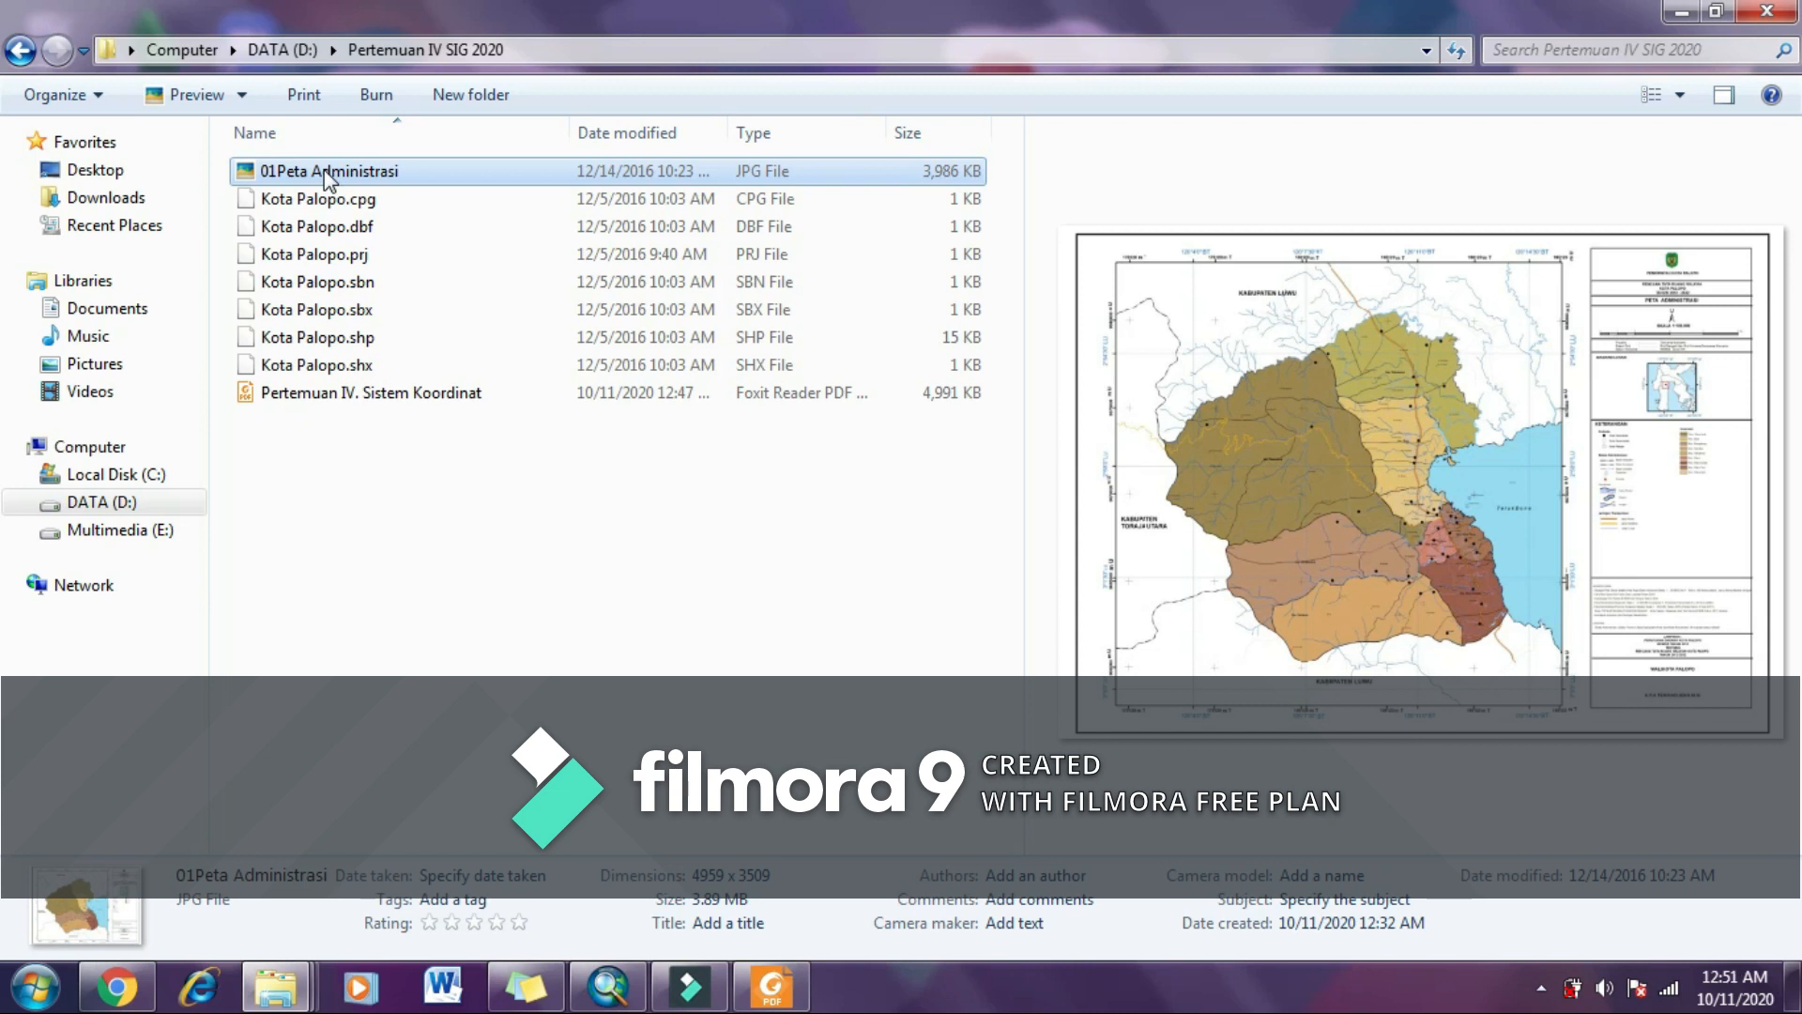
click(326, 199)
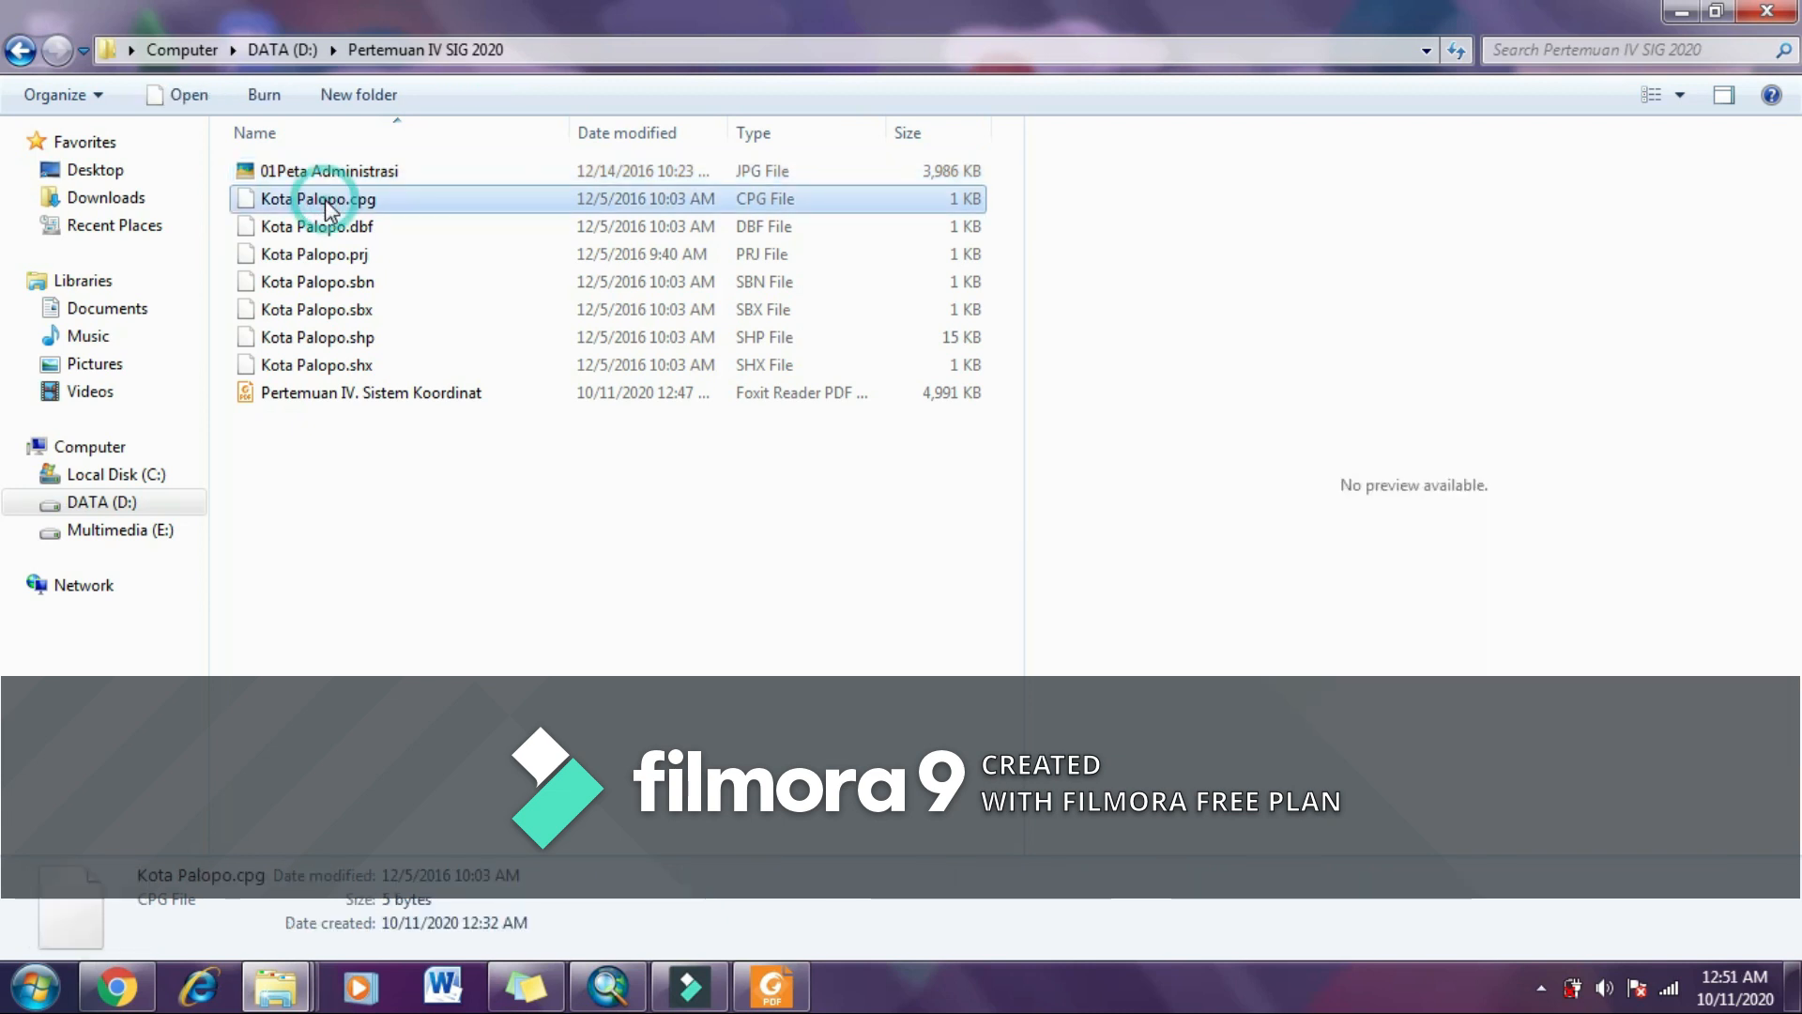
key(shift+Down)
key(shift+Down)
key(shift+Down)
key(shift+Down)
key(shift+Down)
key(shift+Down)
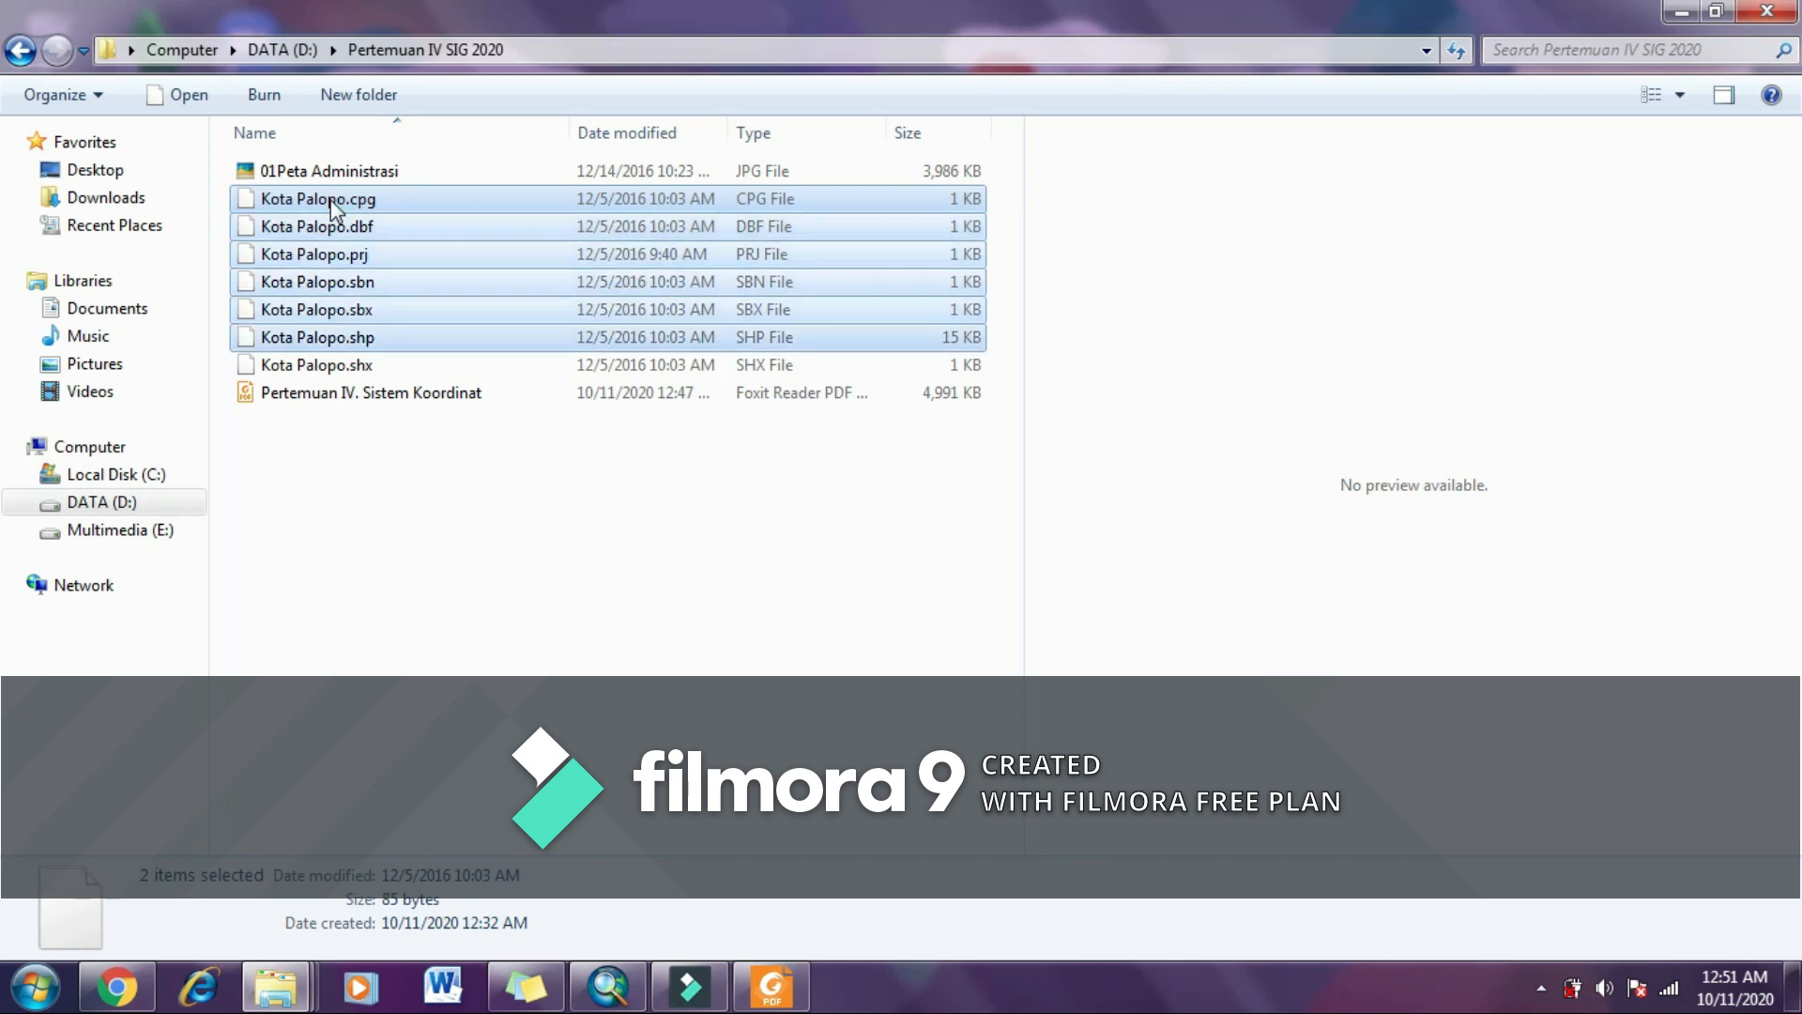
click(370, 400)
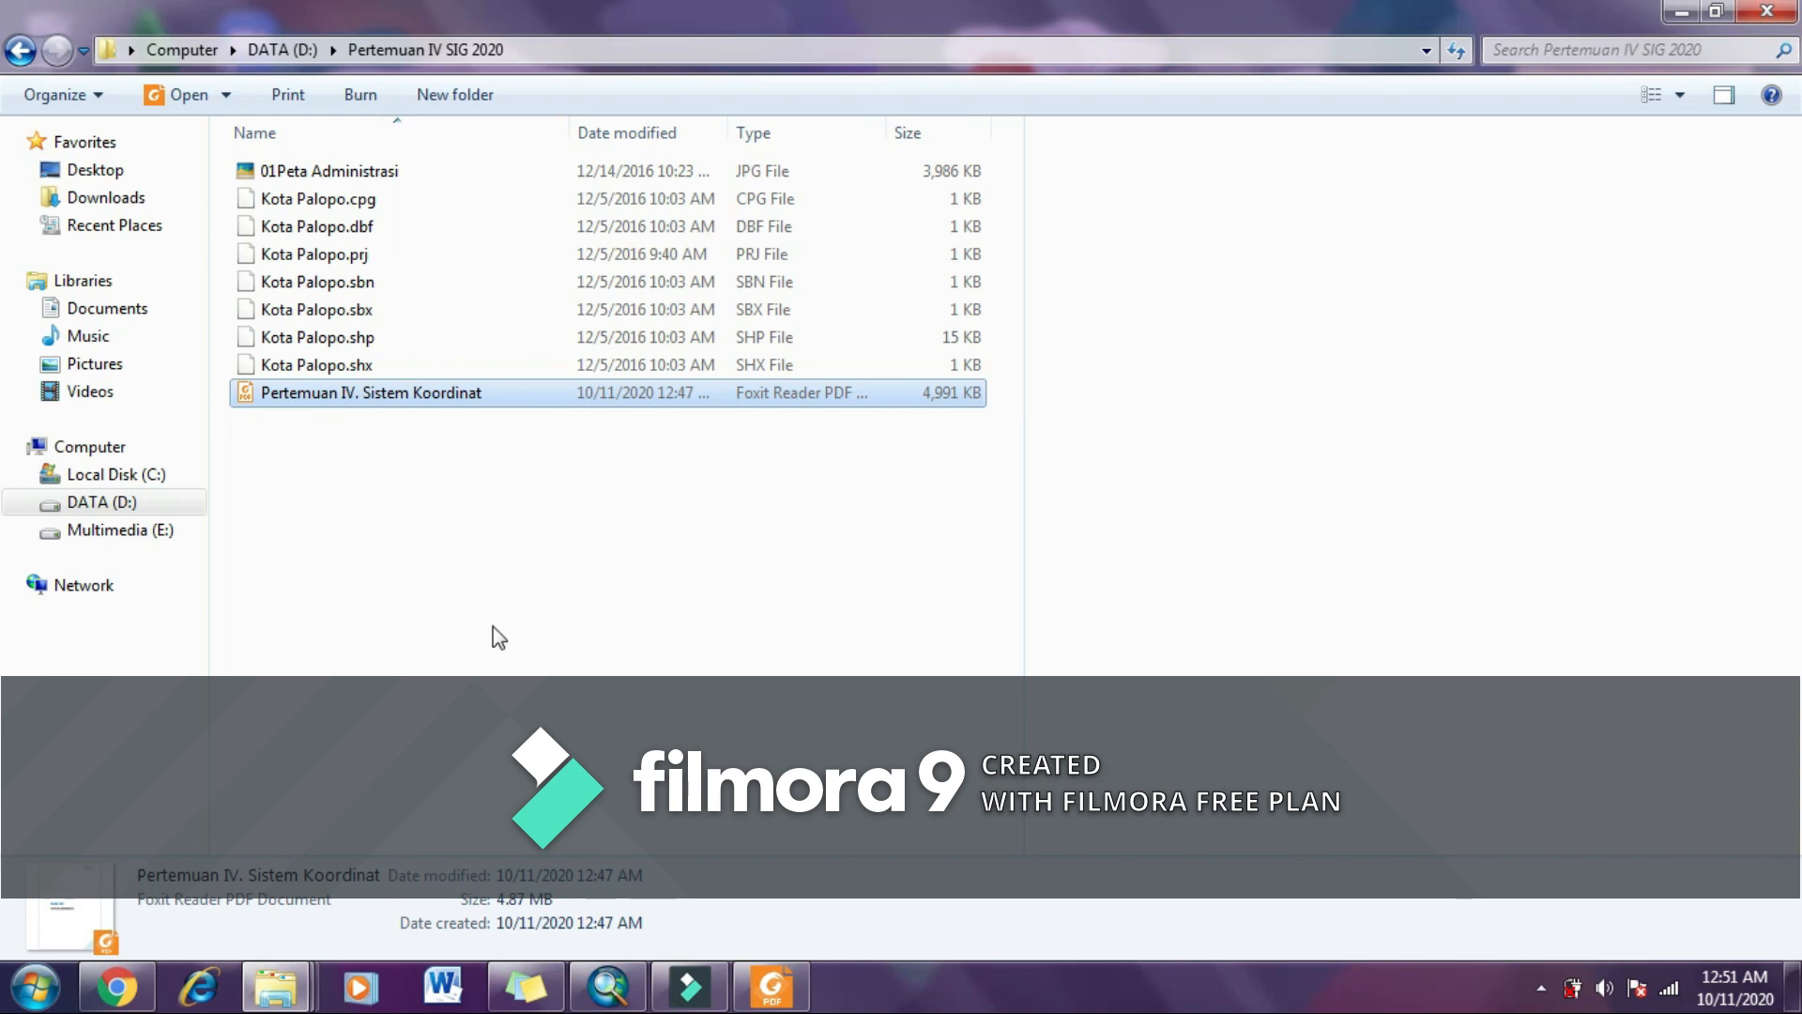
Step: Switch to ArcMap and check in the list of available toolbars whether Georeferencing is enabled
click(606, 987)
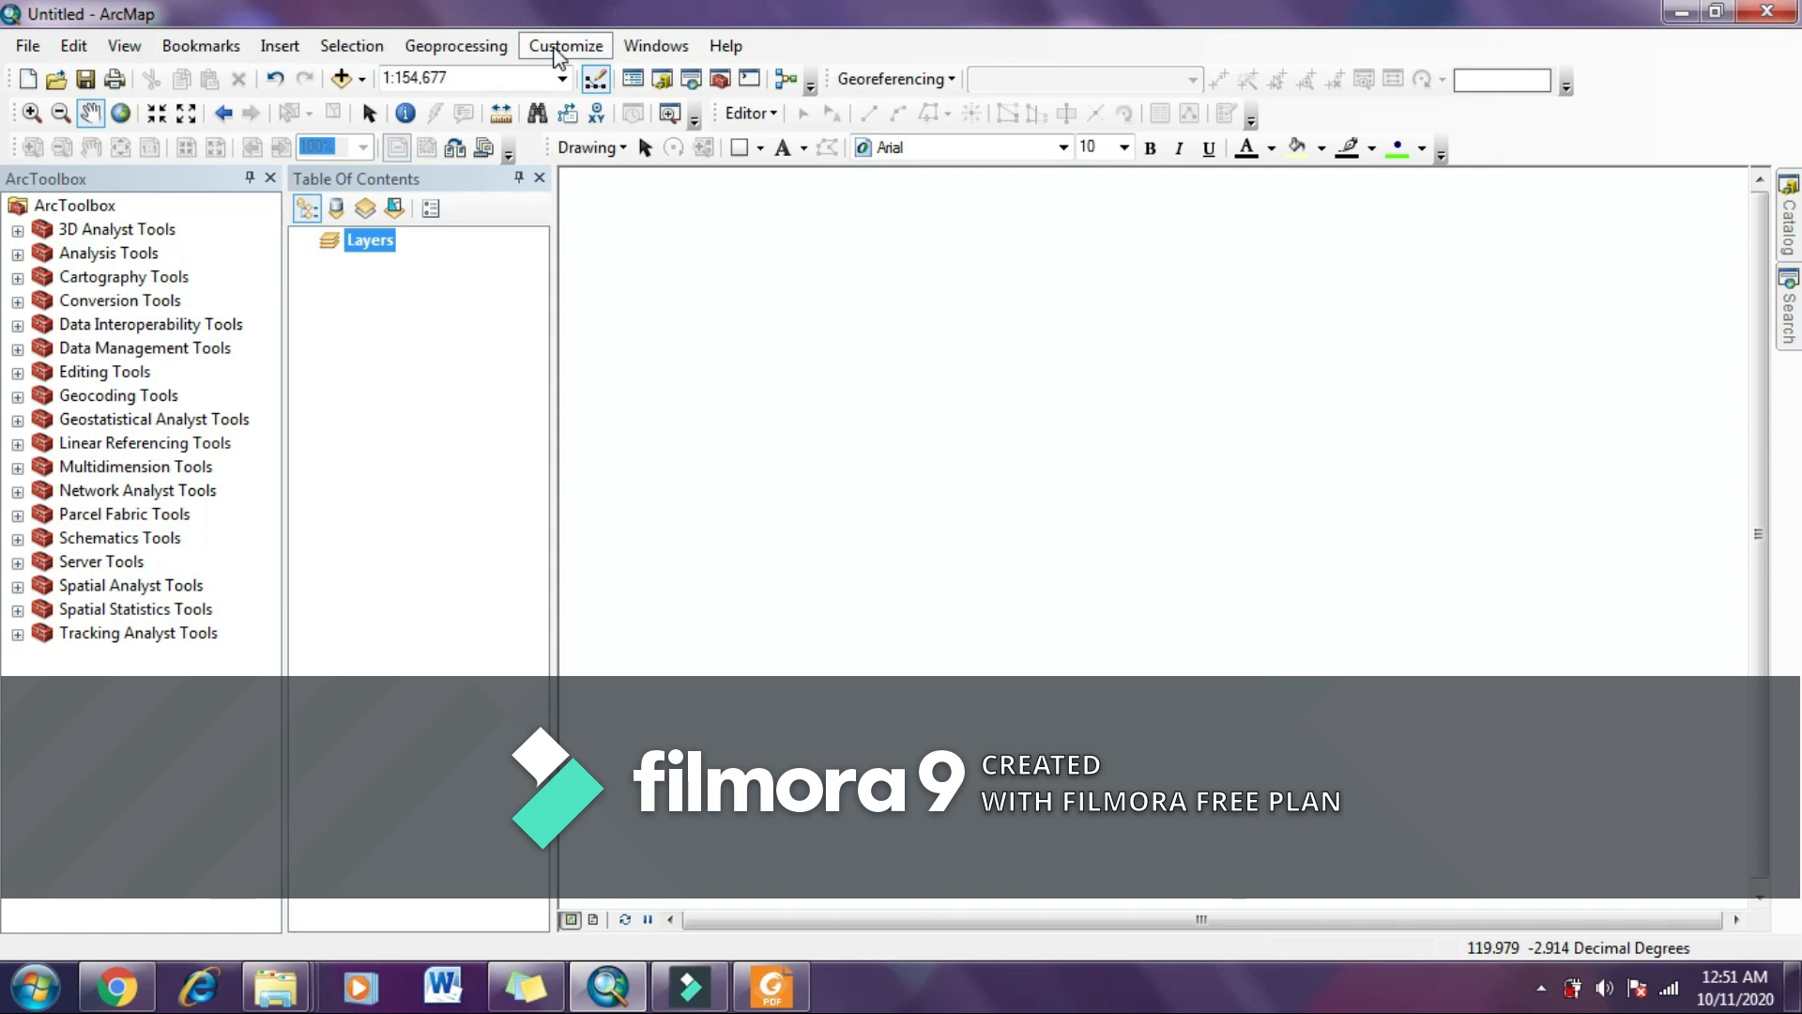
click(559, 49)
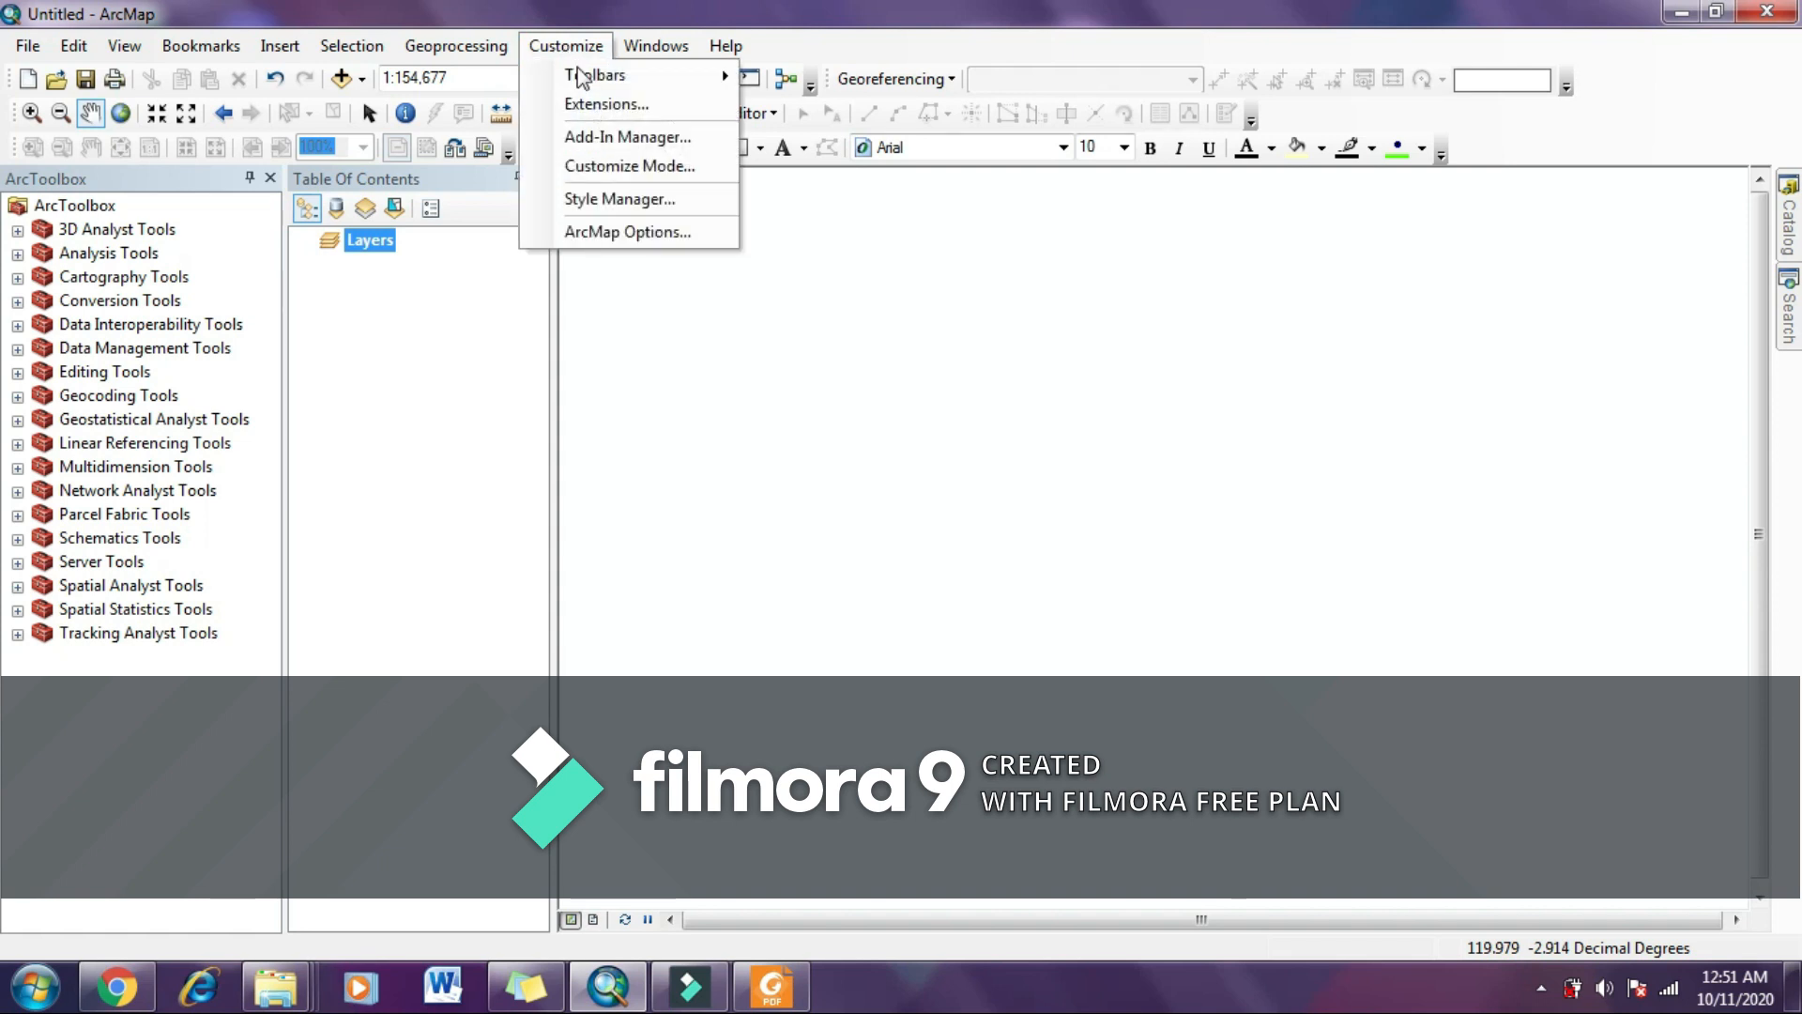
mouse_move(587, 76)
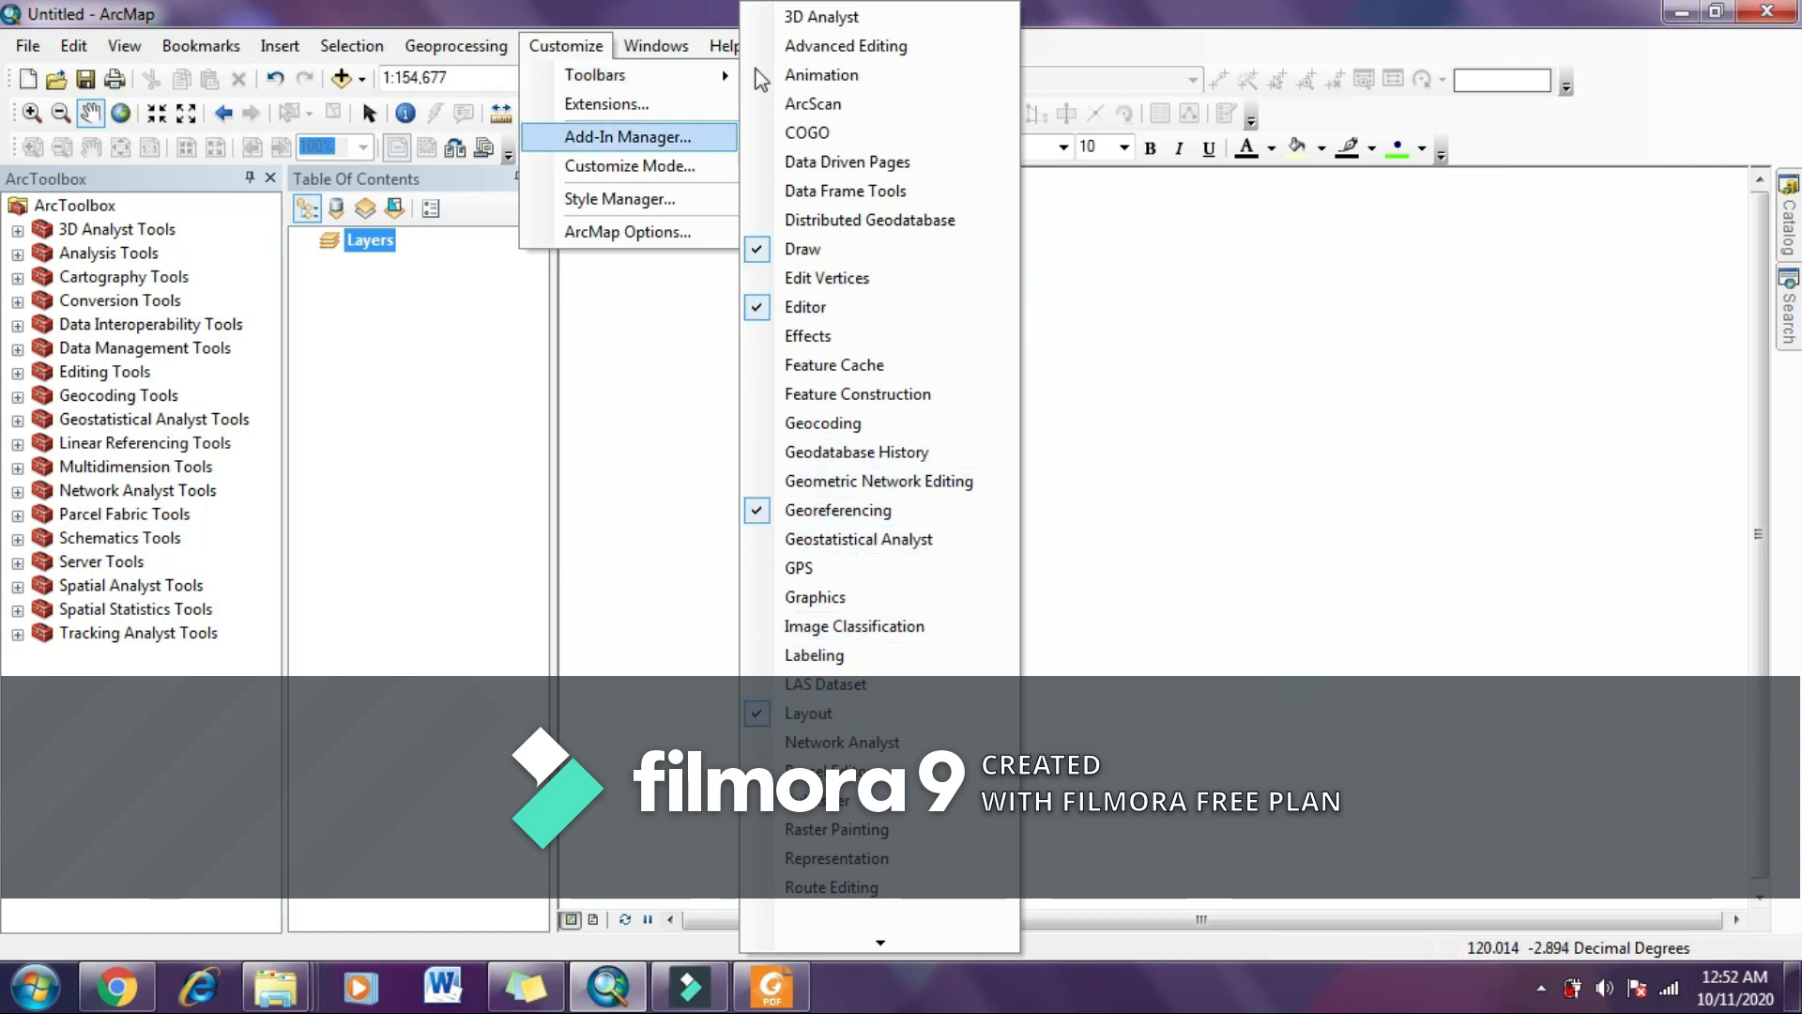
mouse_move(700, 38)
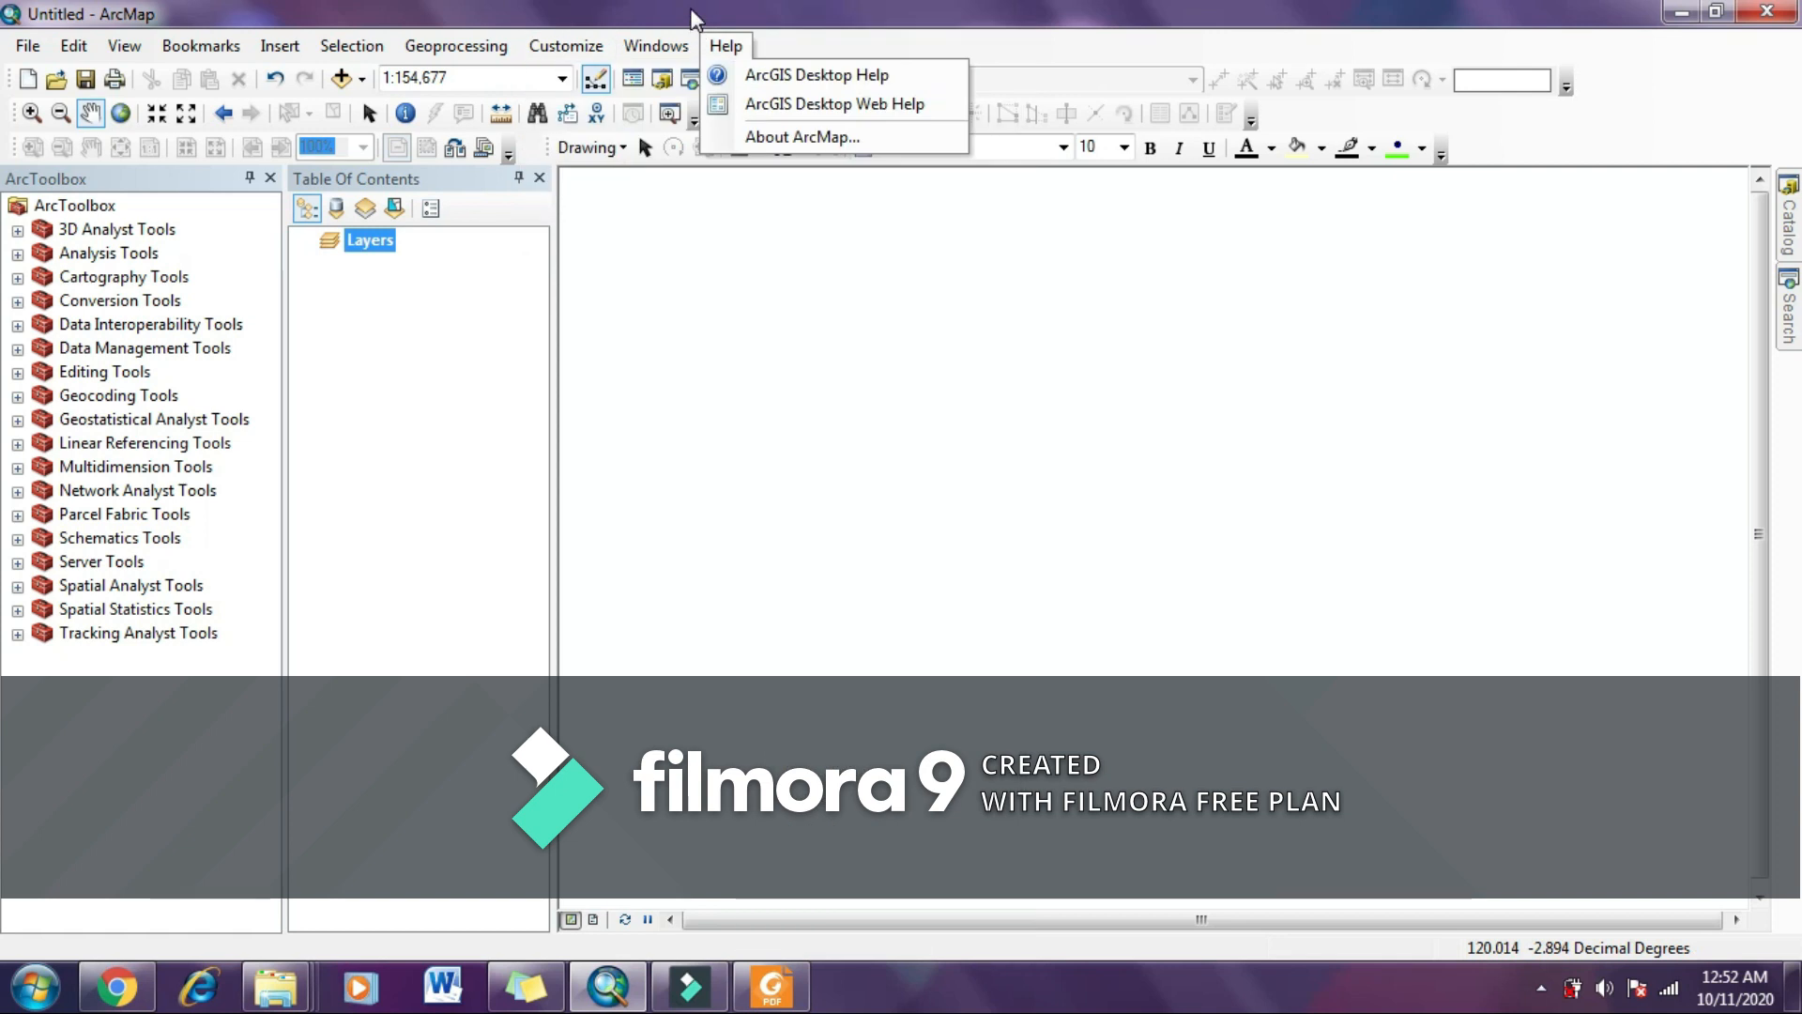
click(692, 15)
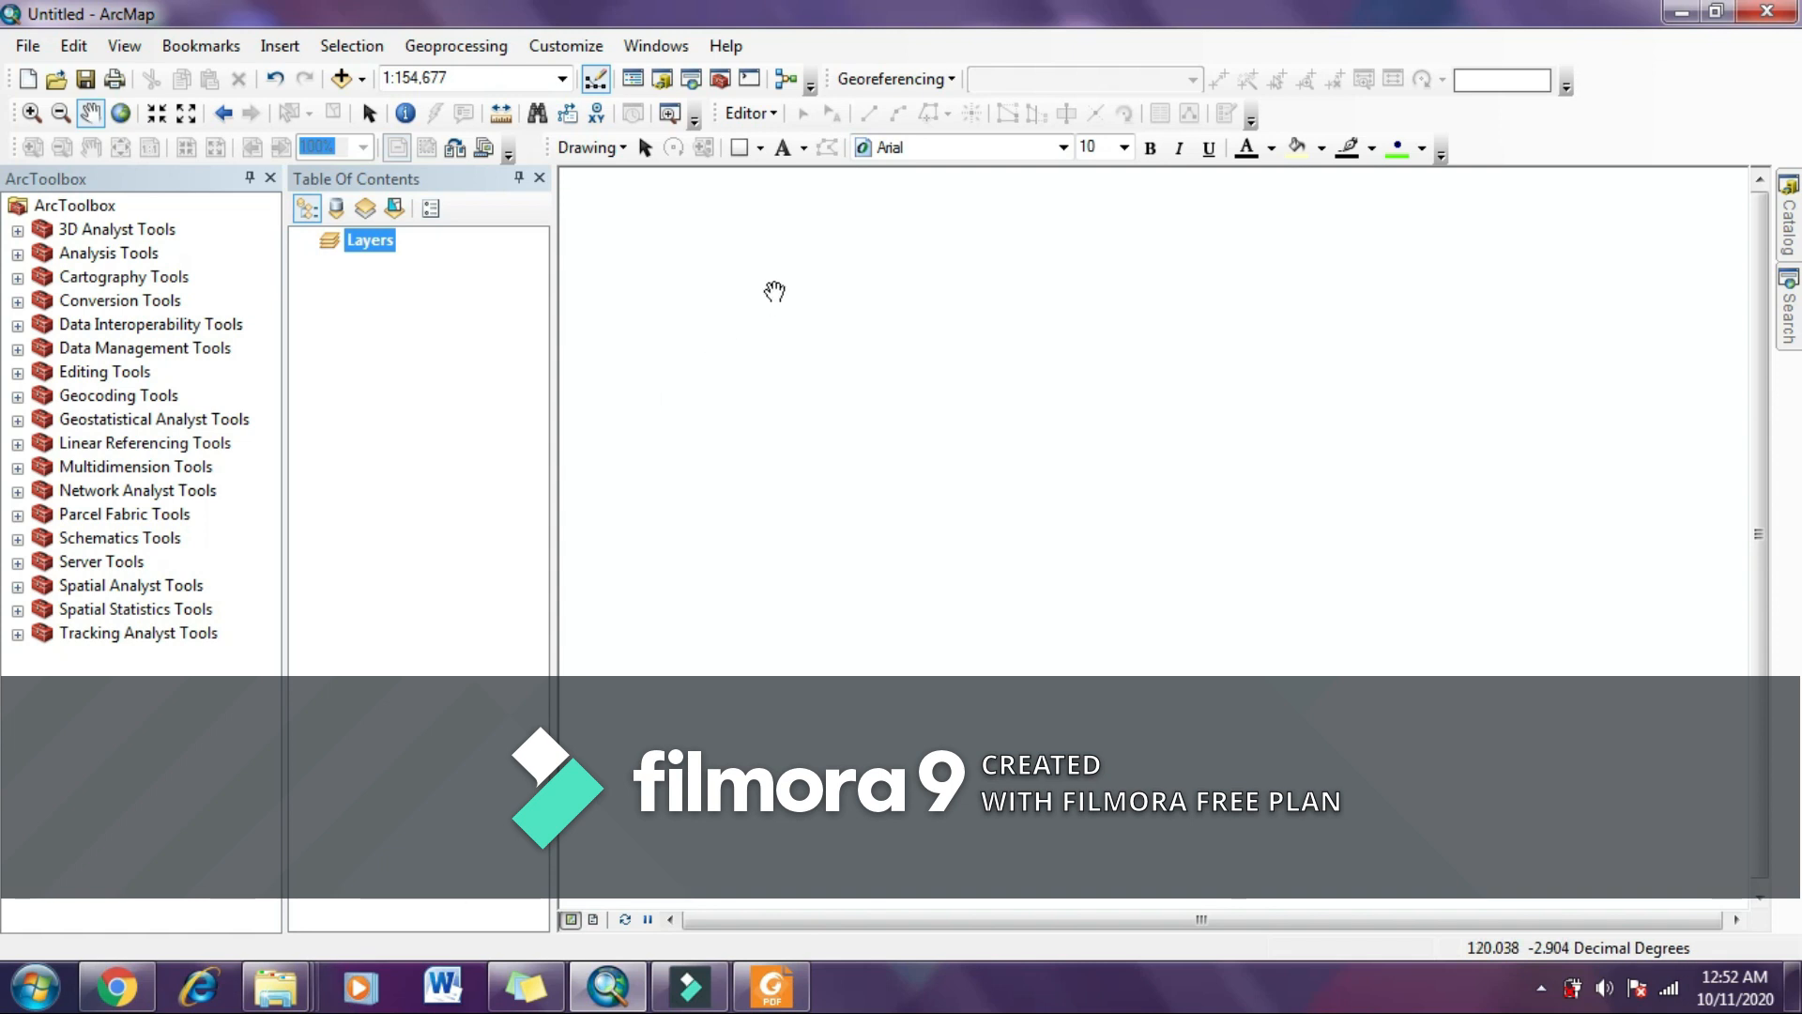
Step: Preview the 01Peta Administrasi image in the Pertemuan IV SIG 2020 folder in Windows Explorer
mouse_move(270, 981)
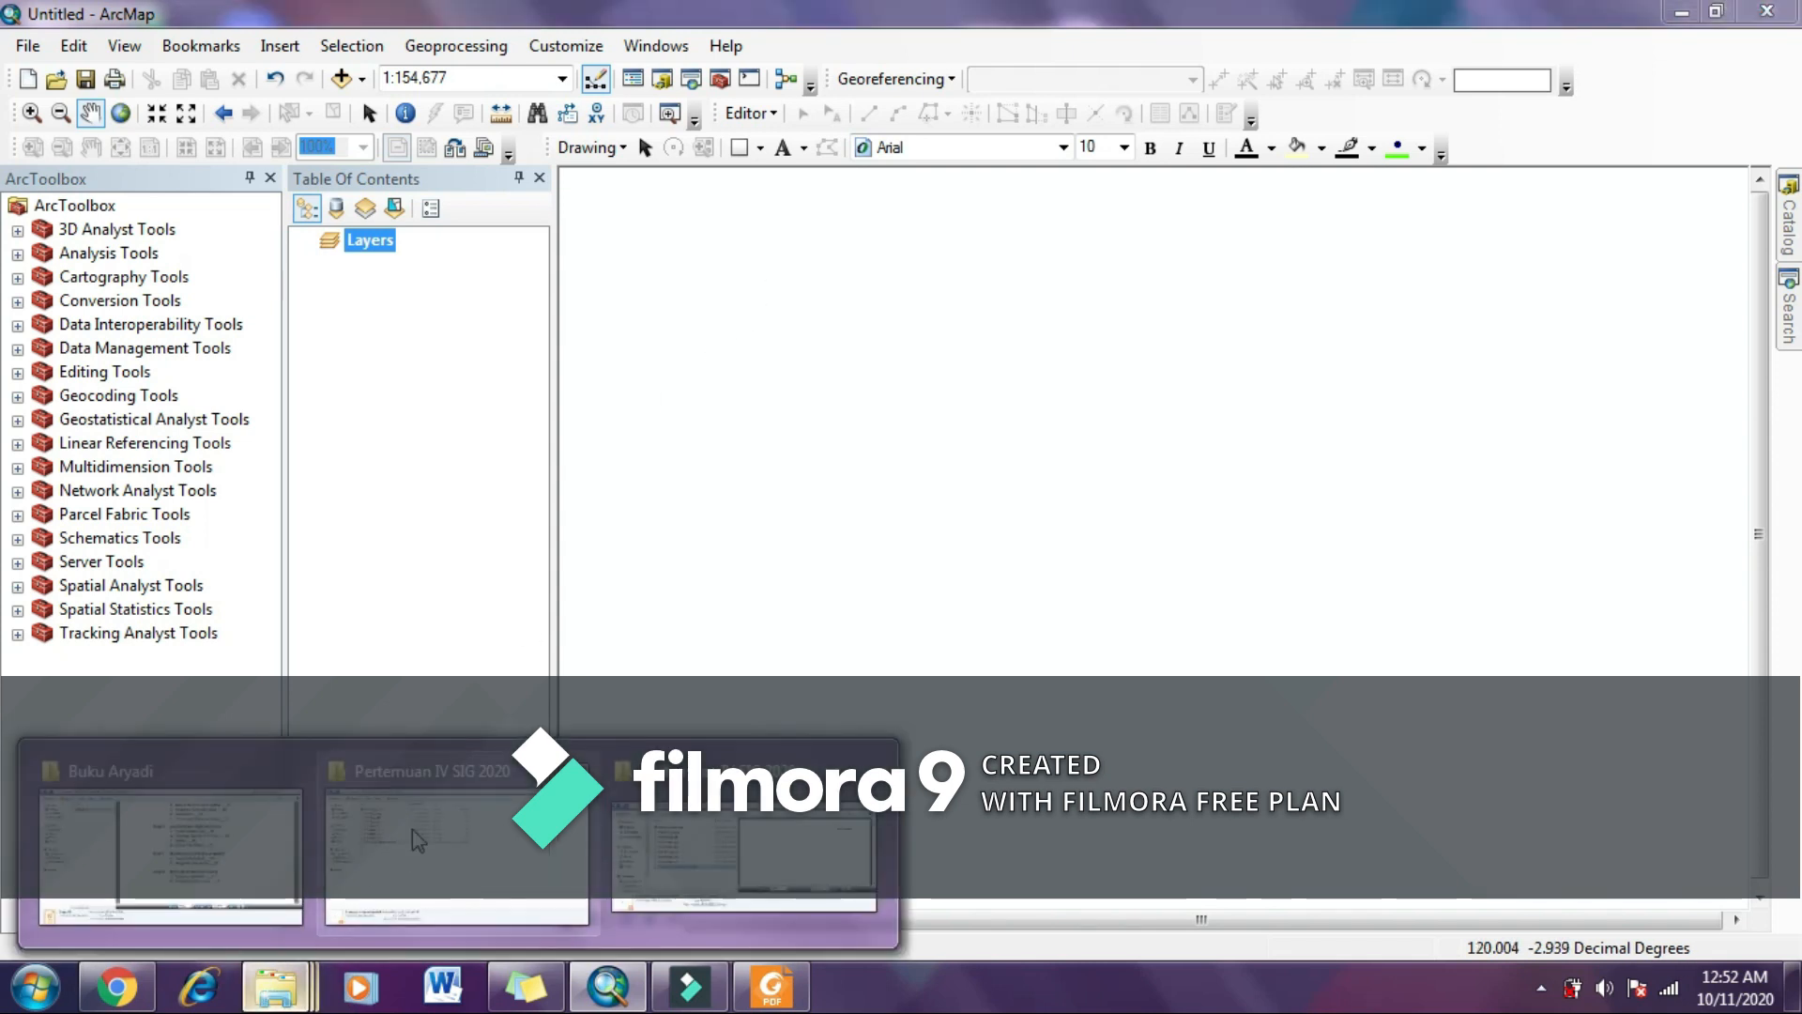
click(404, 854)
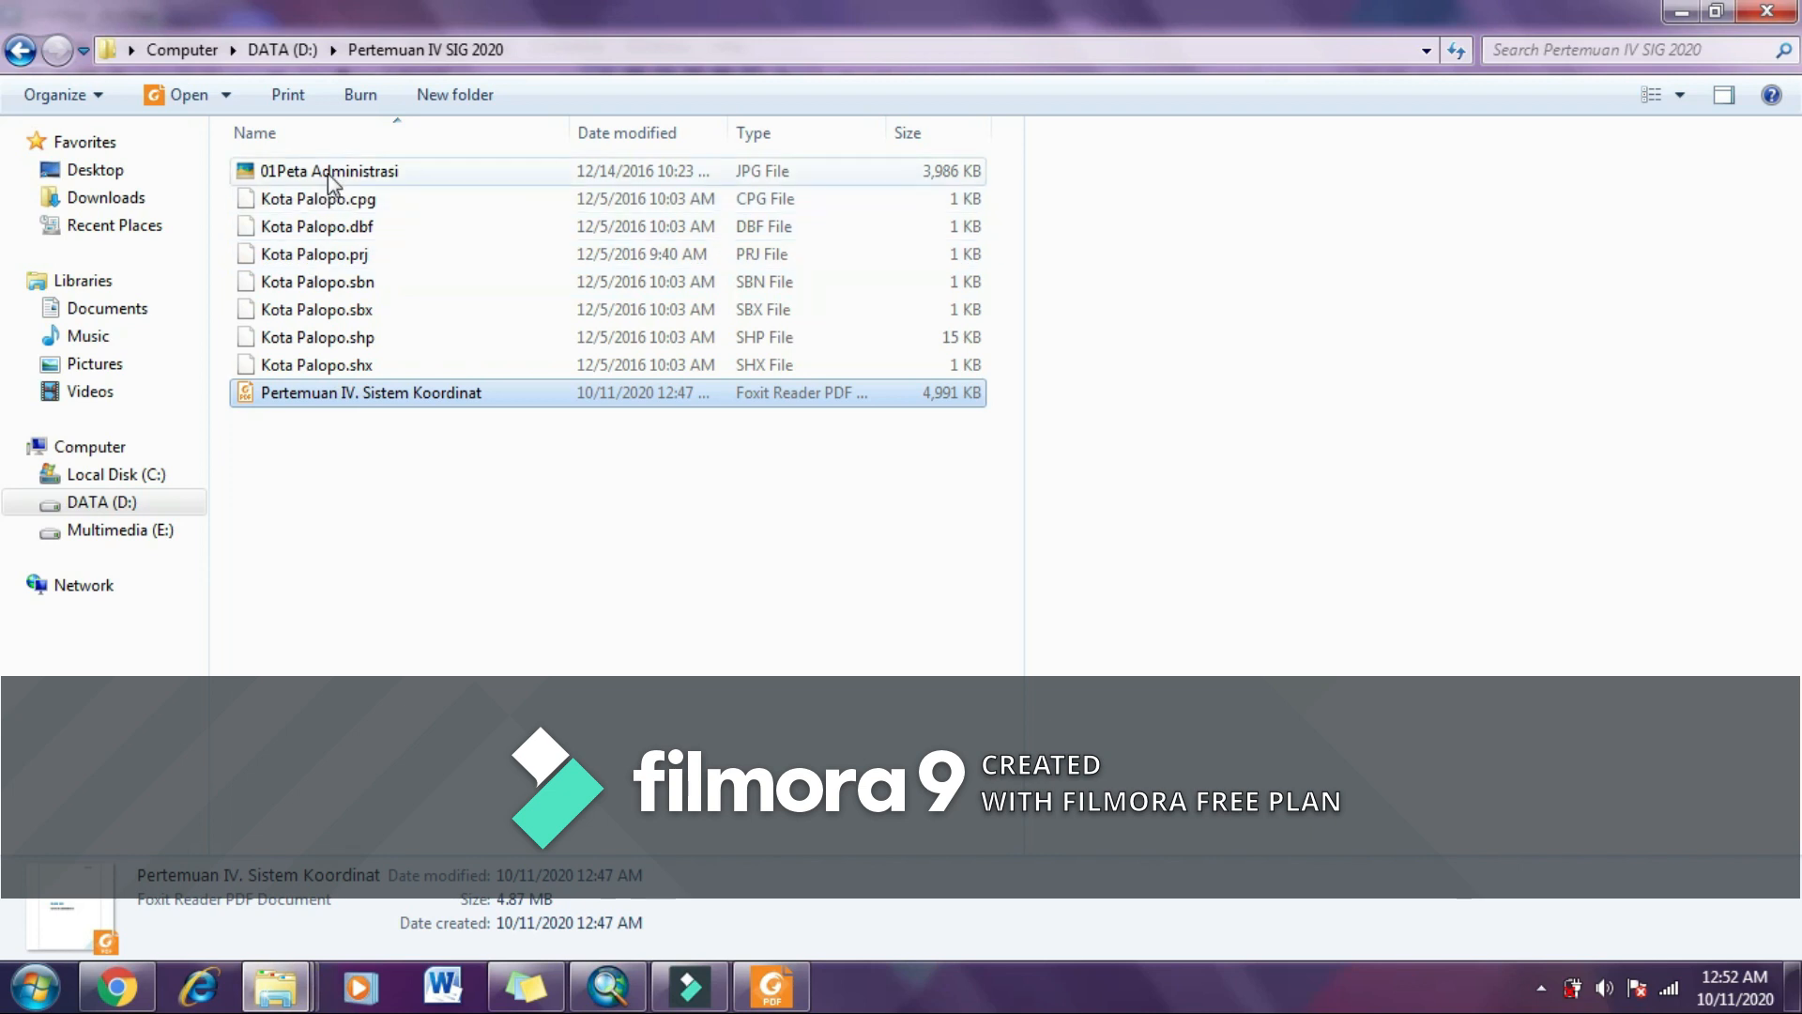
click(328, 172)
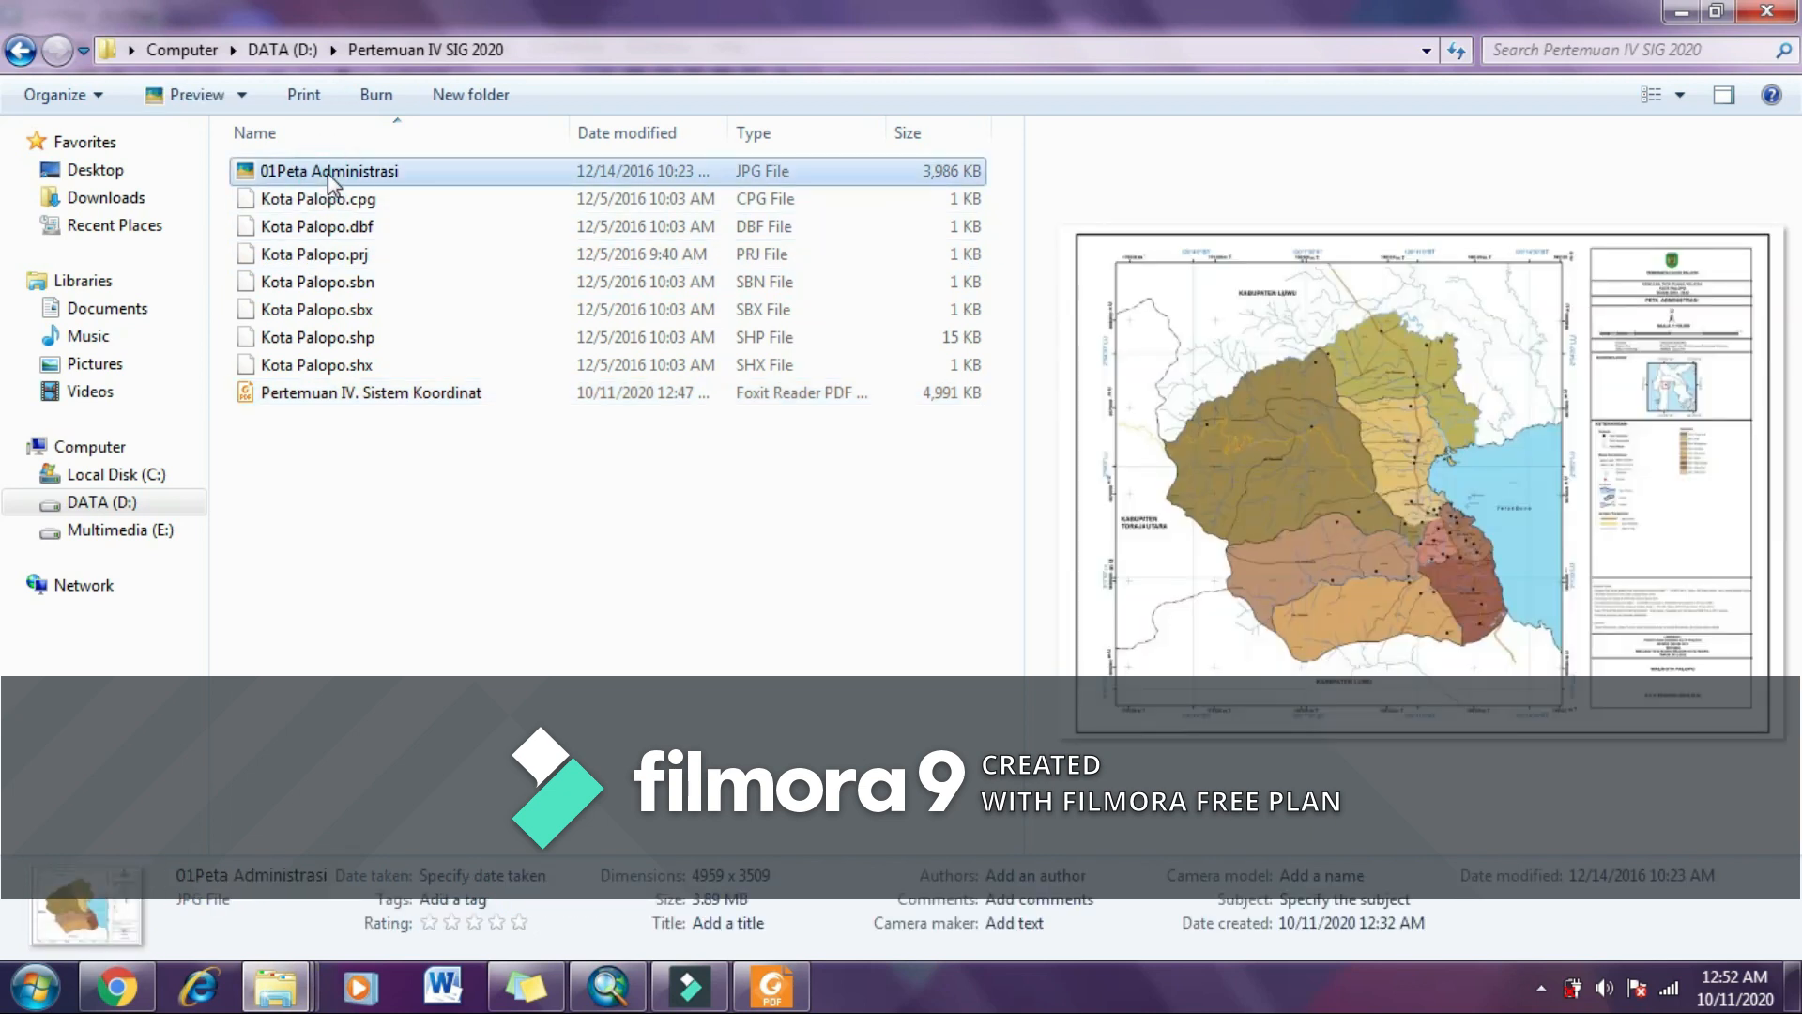
Step: Return to ArcMap and create a folder connection to D:\Pertemuan IV SIG 2020 while adding data
click(609, 987)
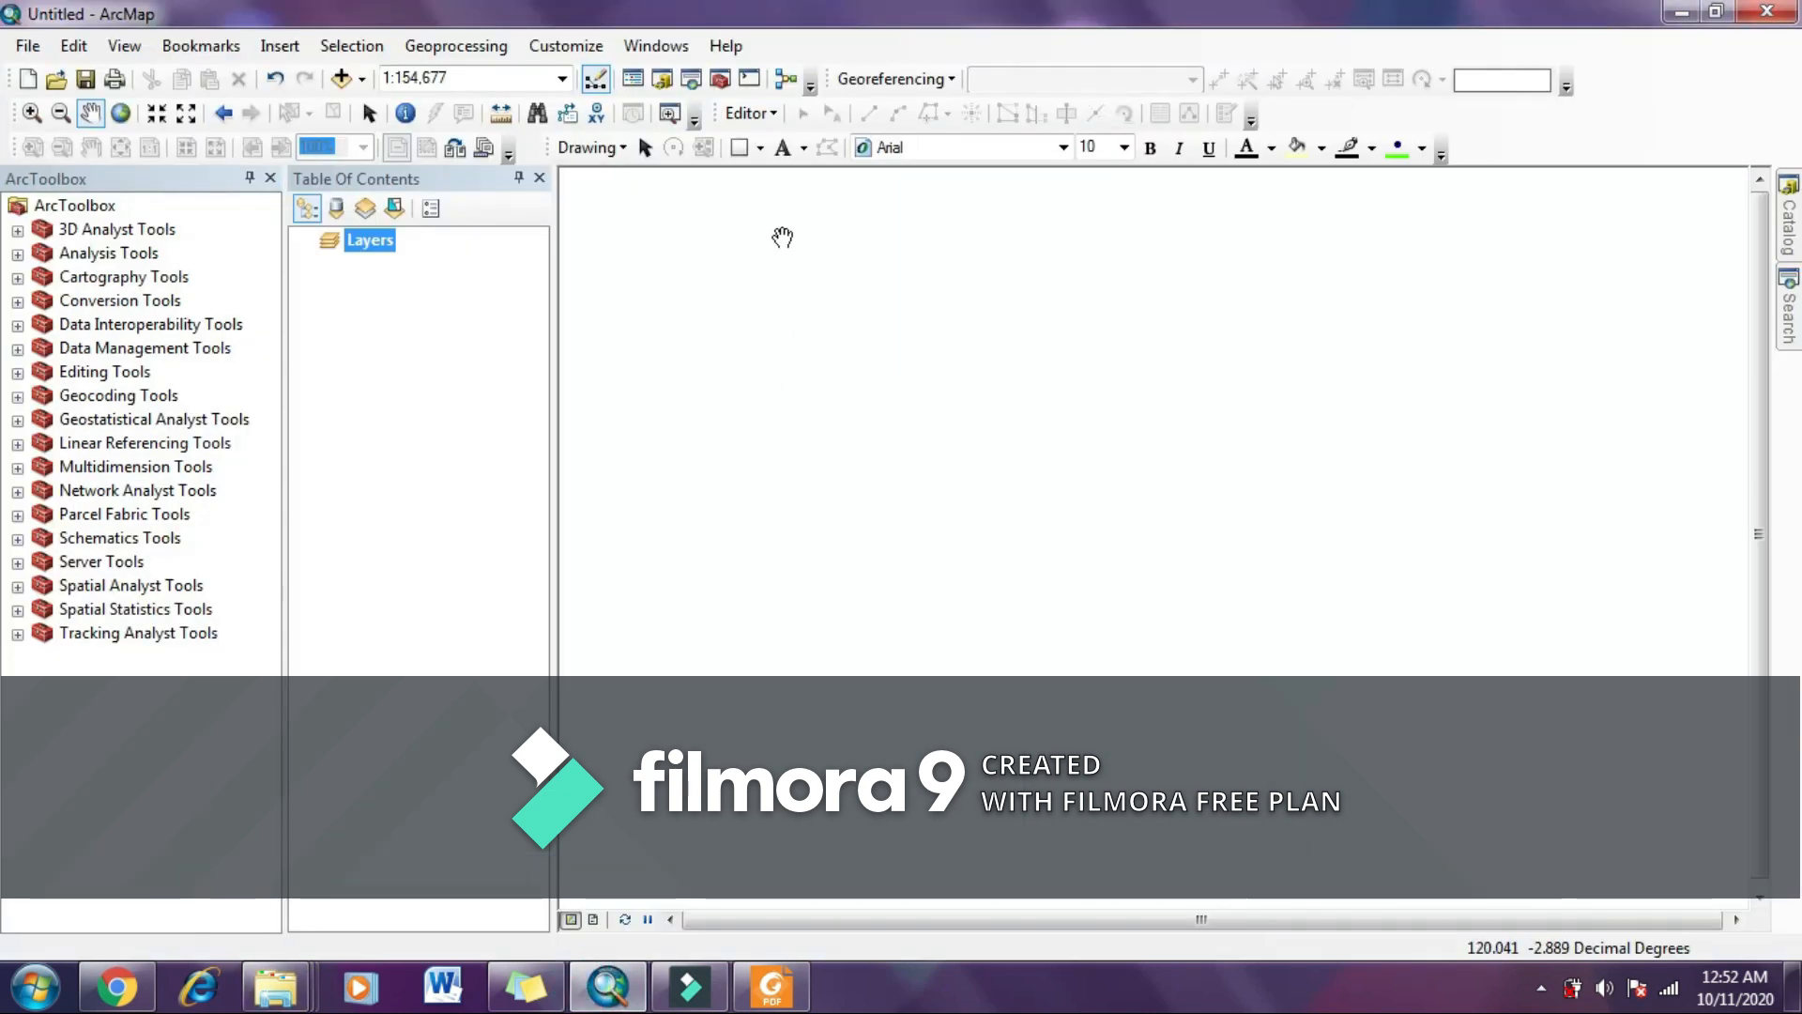
click(340, 80)
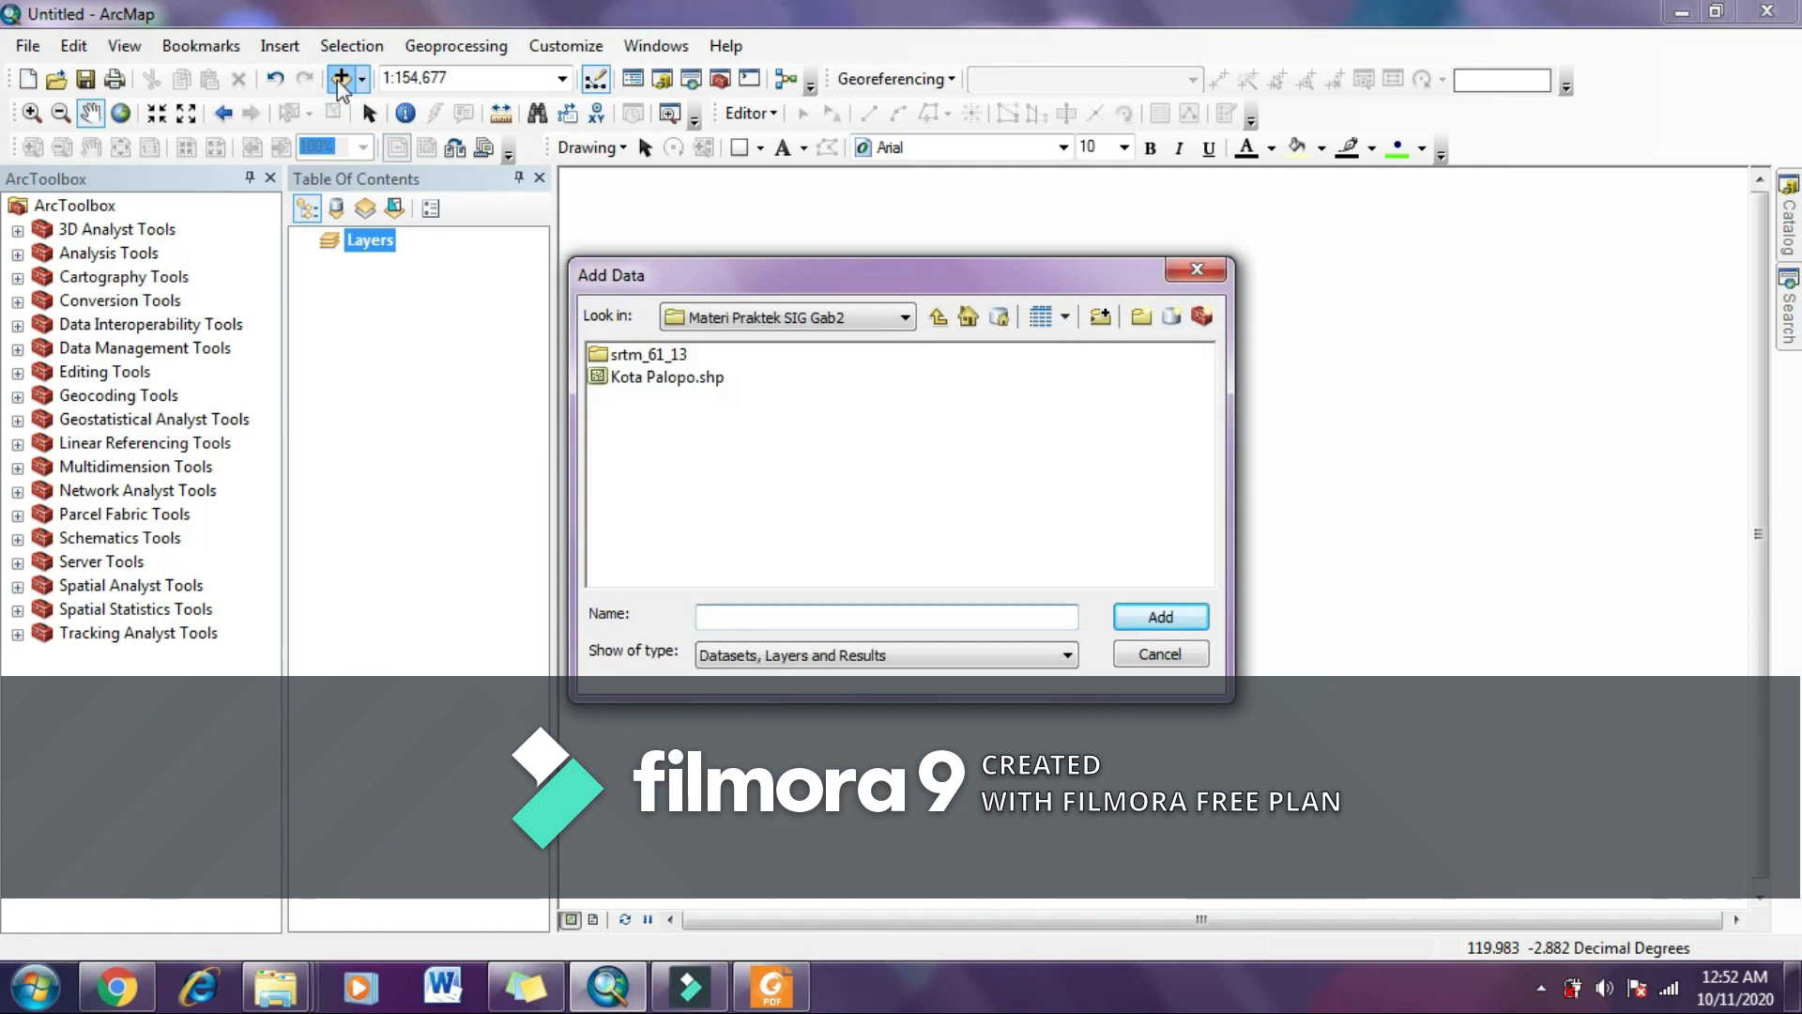
click(887, 328)
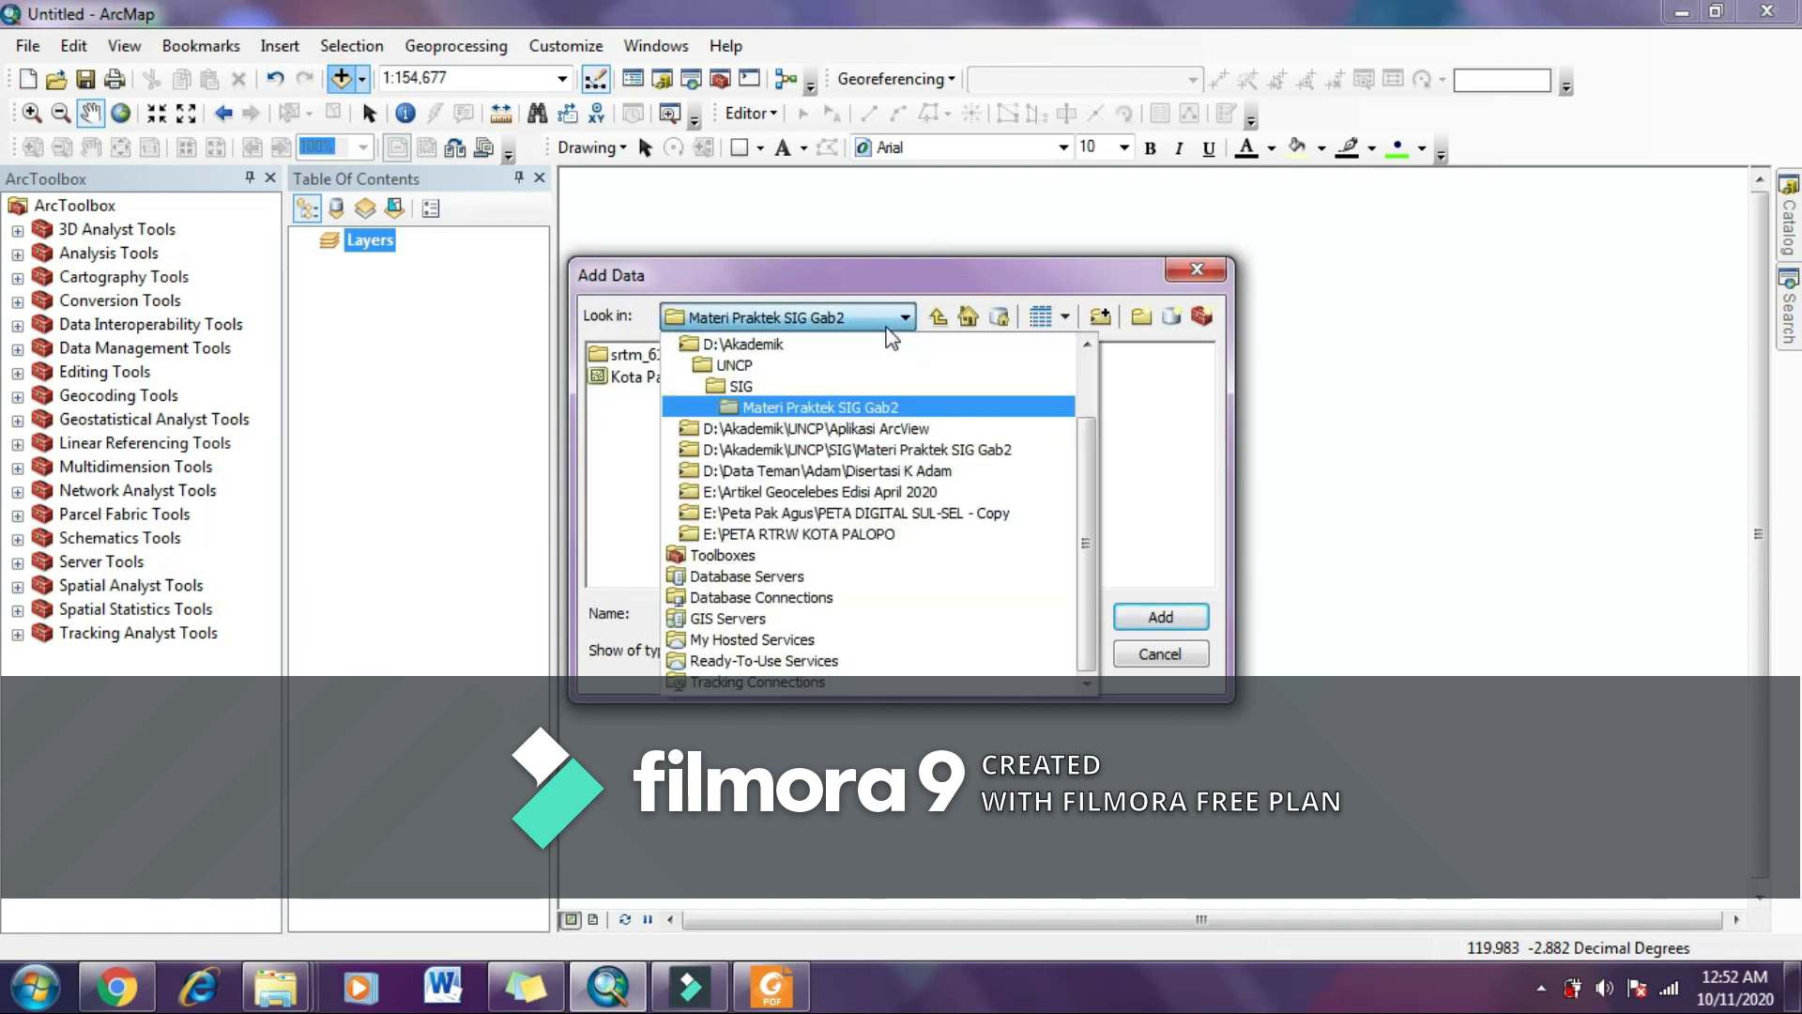
click(738, 353)
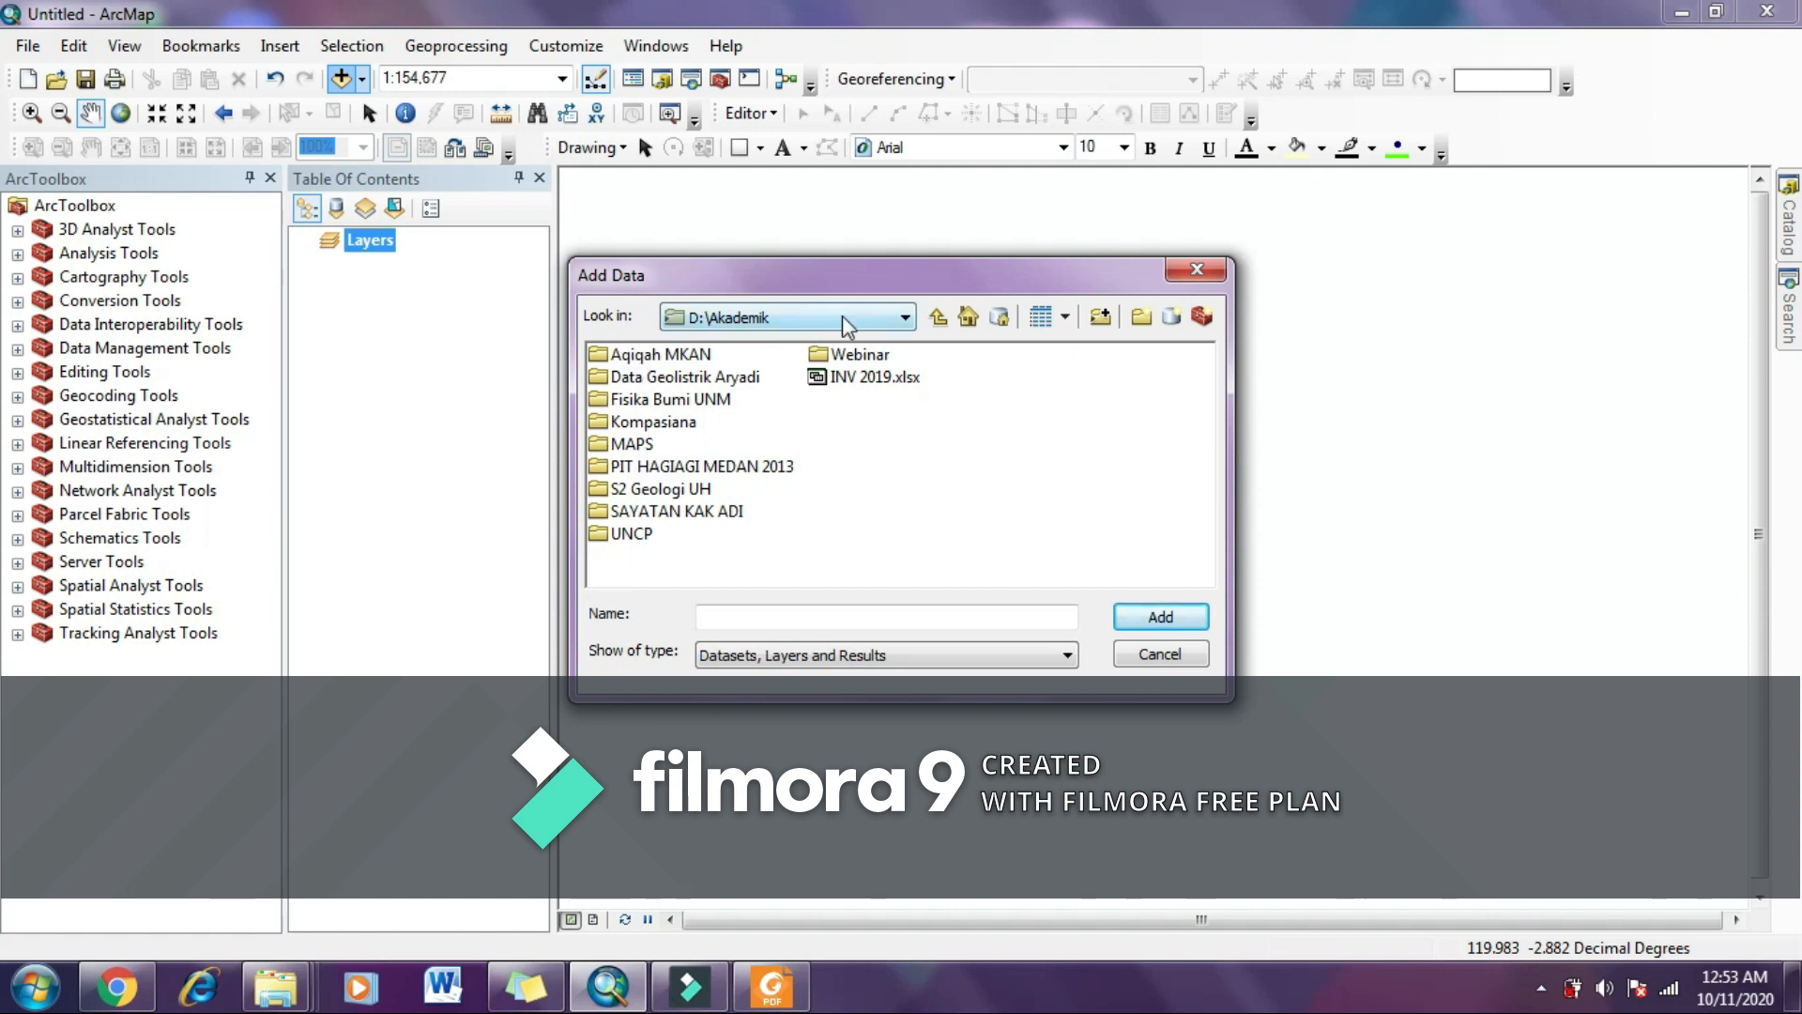
click(1101, 319)
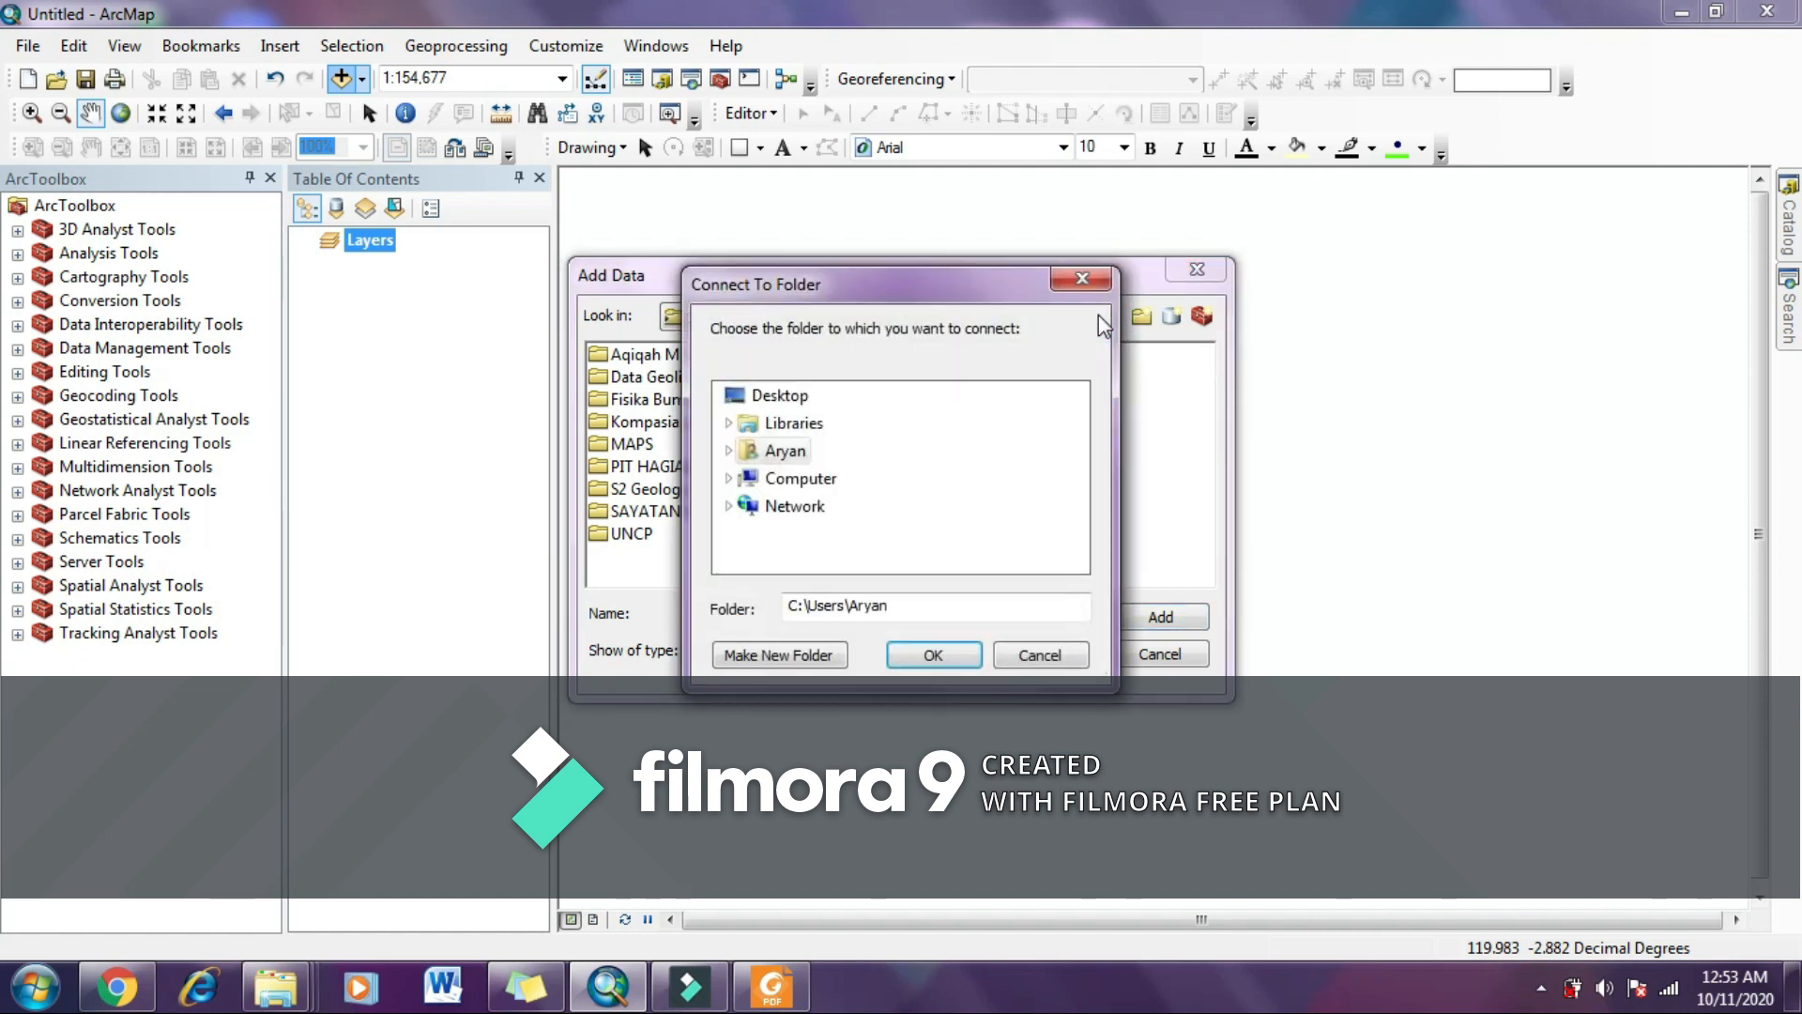
click(728, 477)
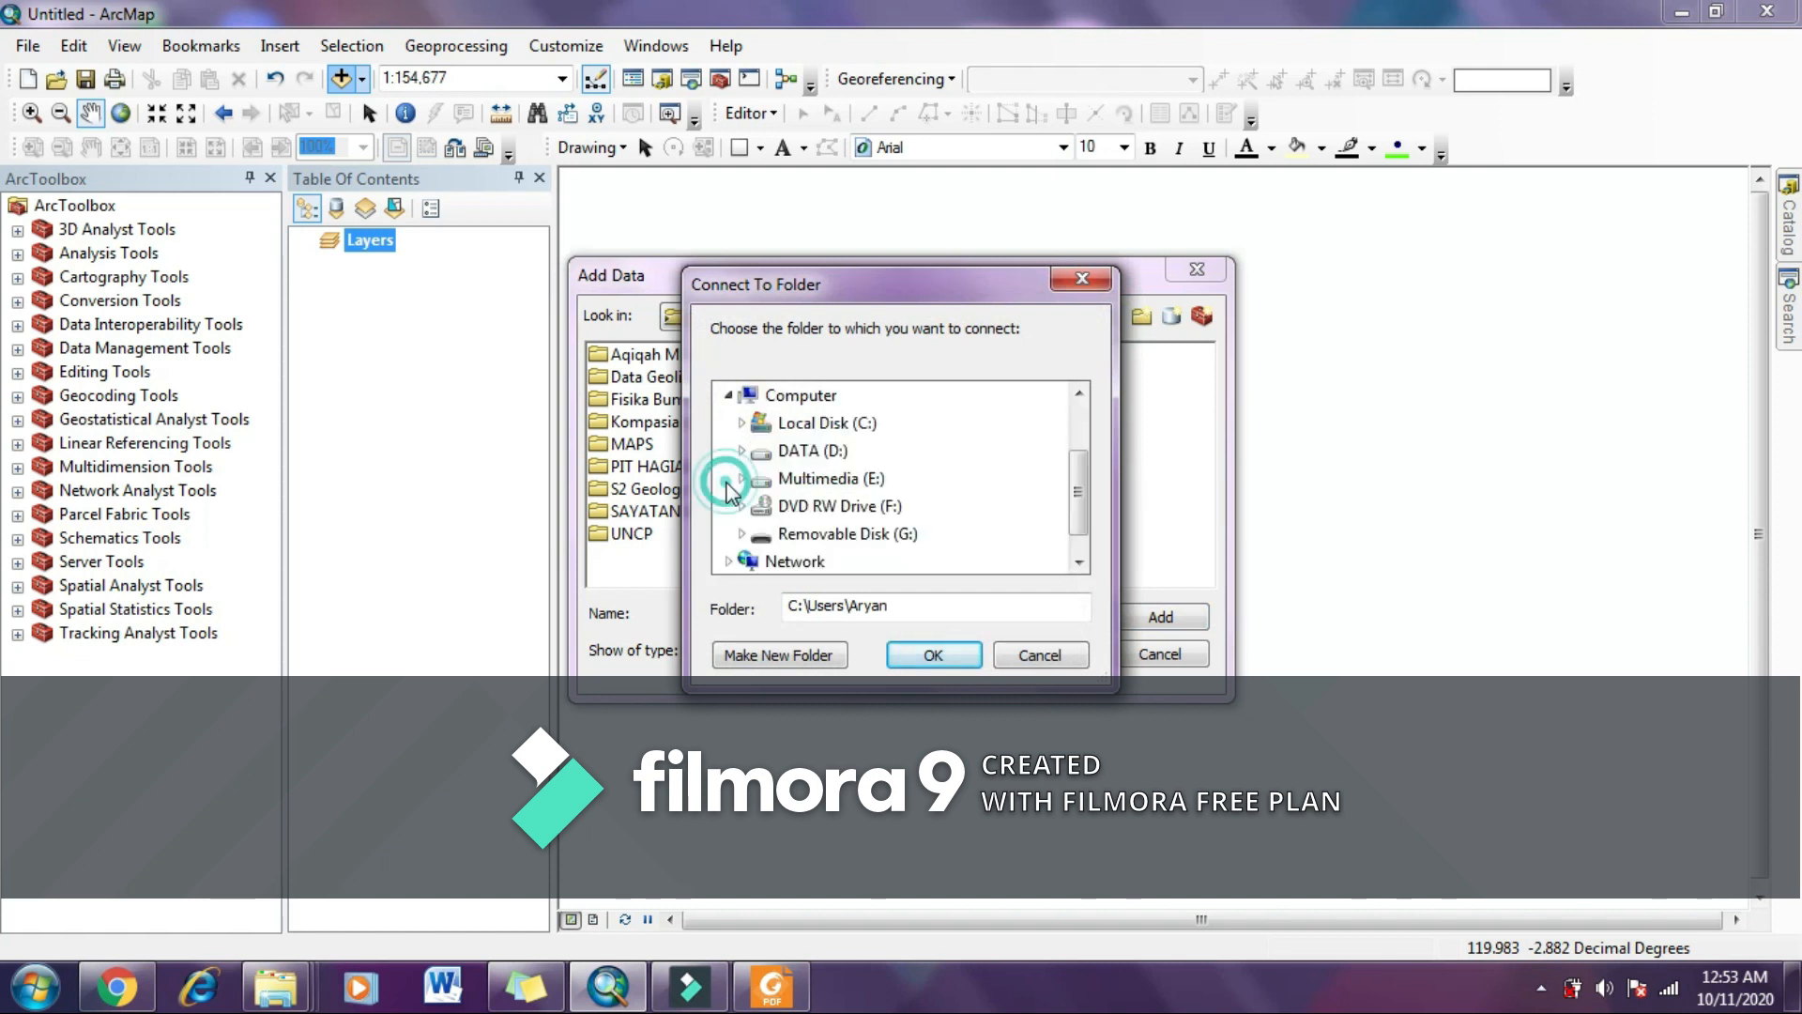
click(746, 453)
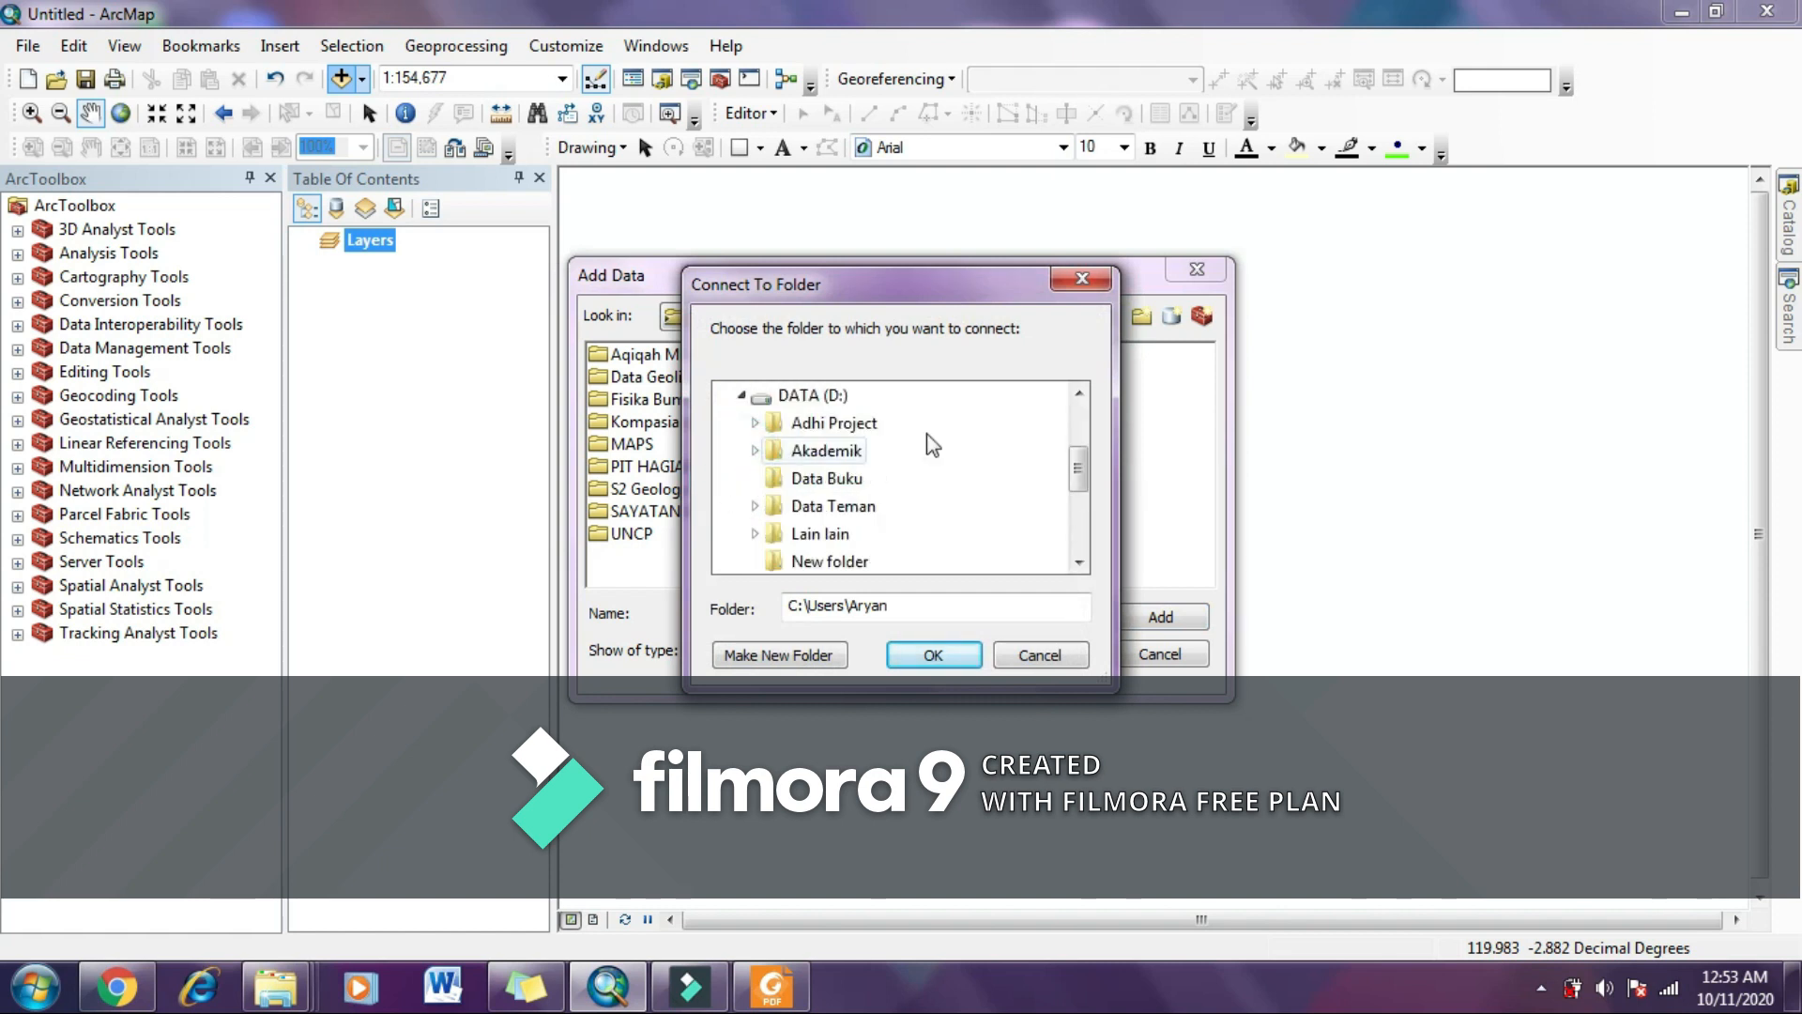
drag(1077, 478, 1078, 525)
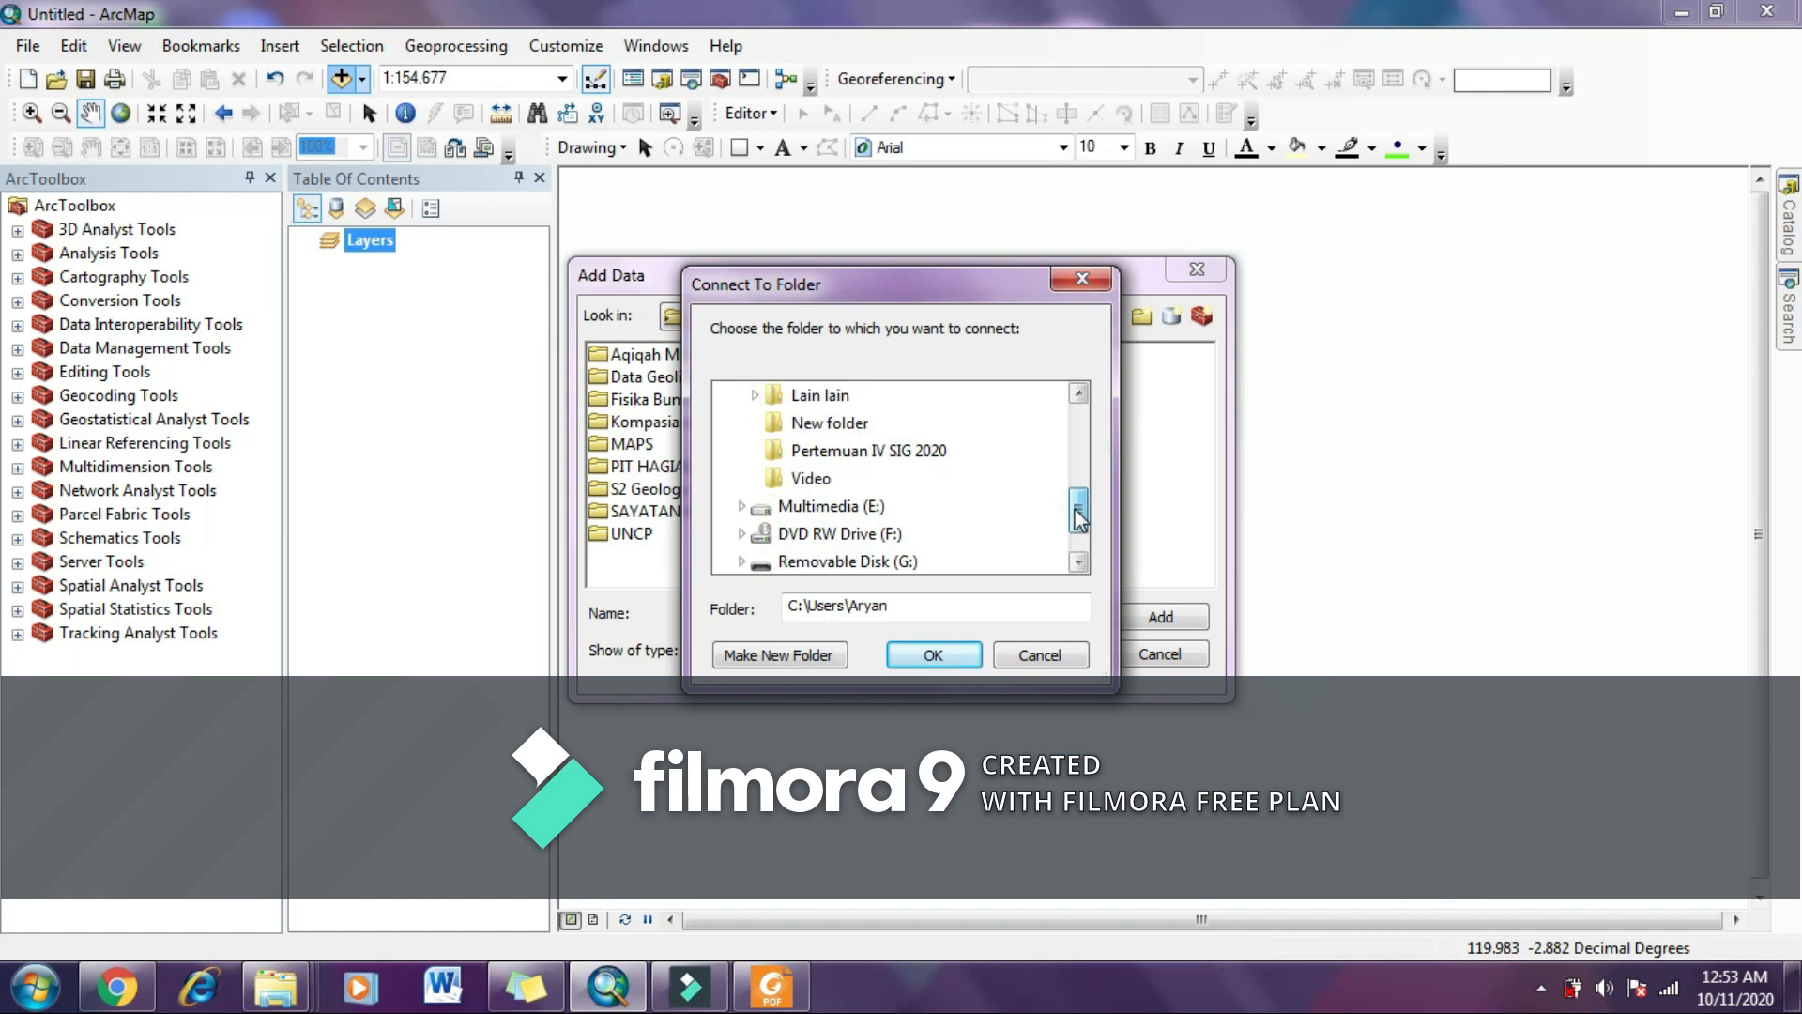
click(901, 460)
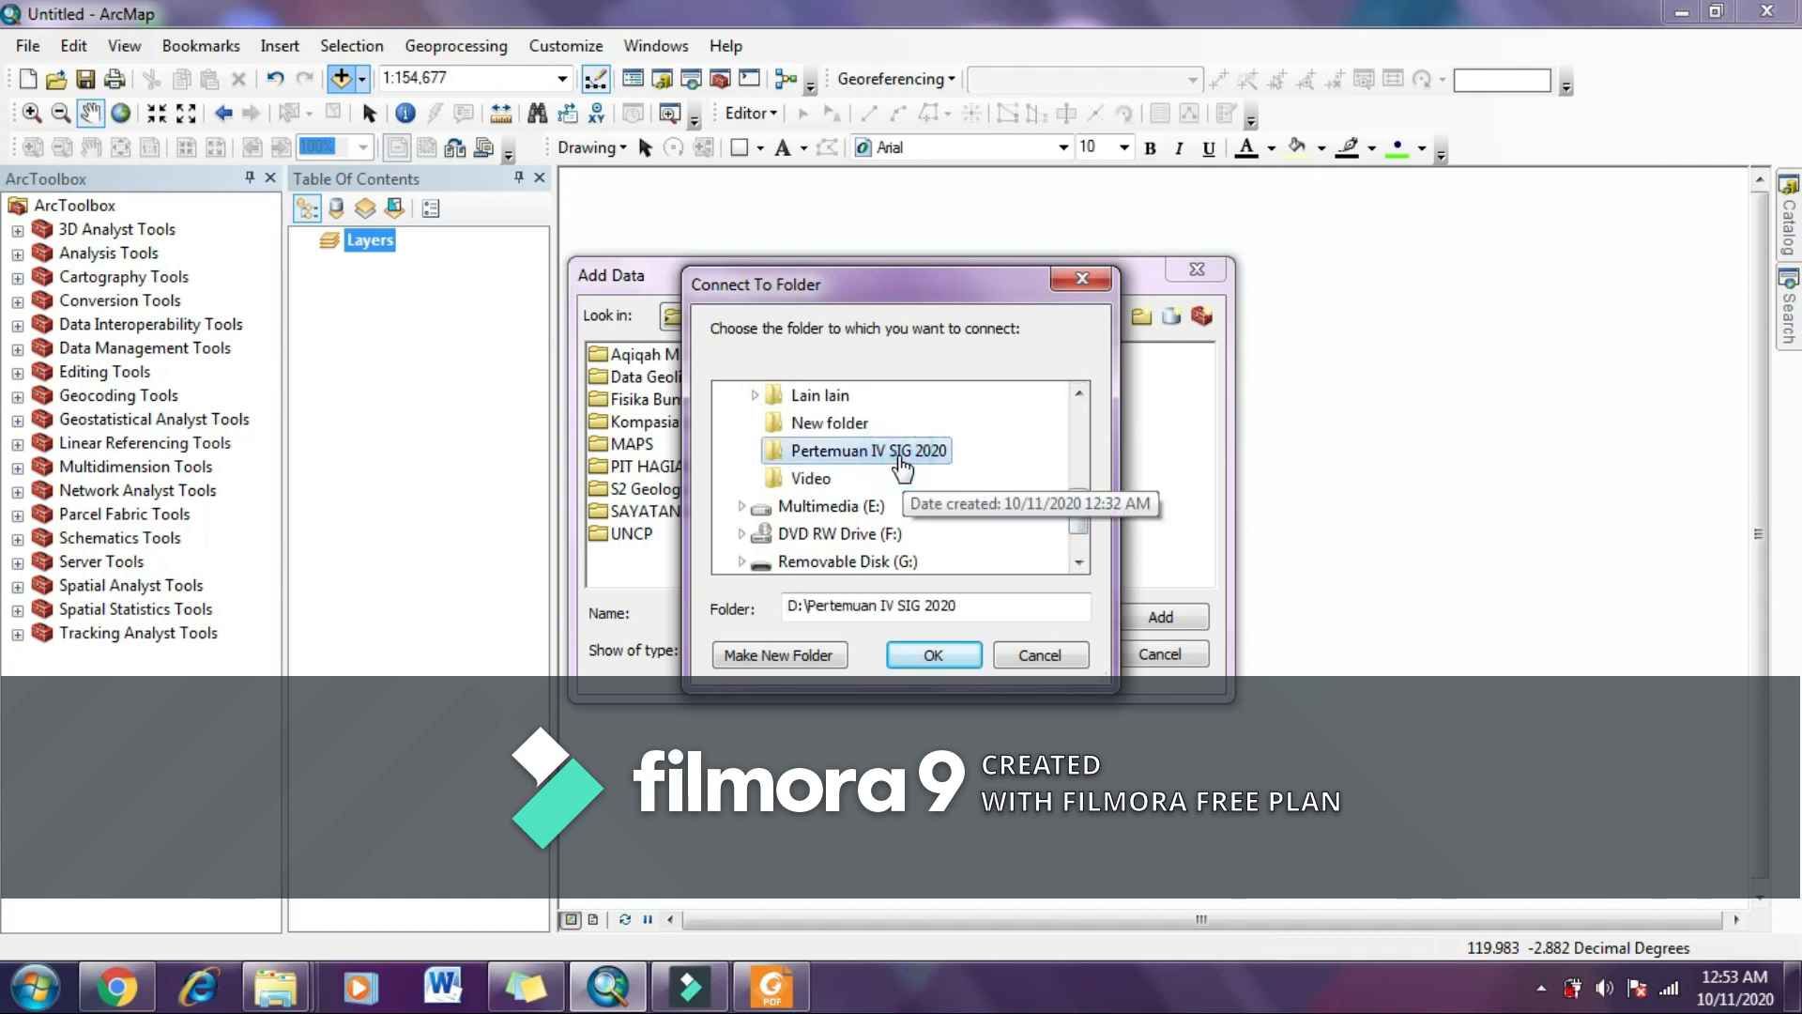
click(915, 657)
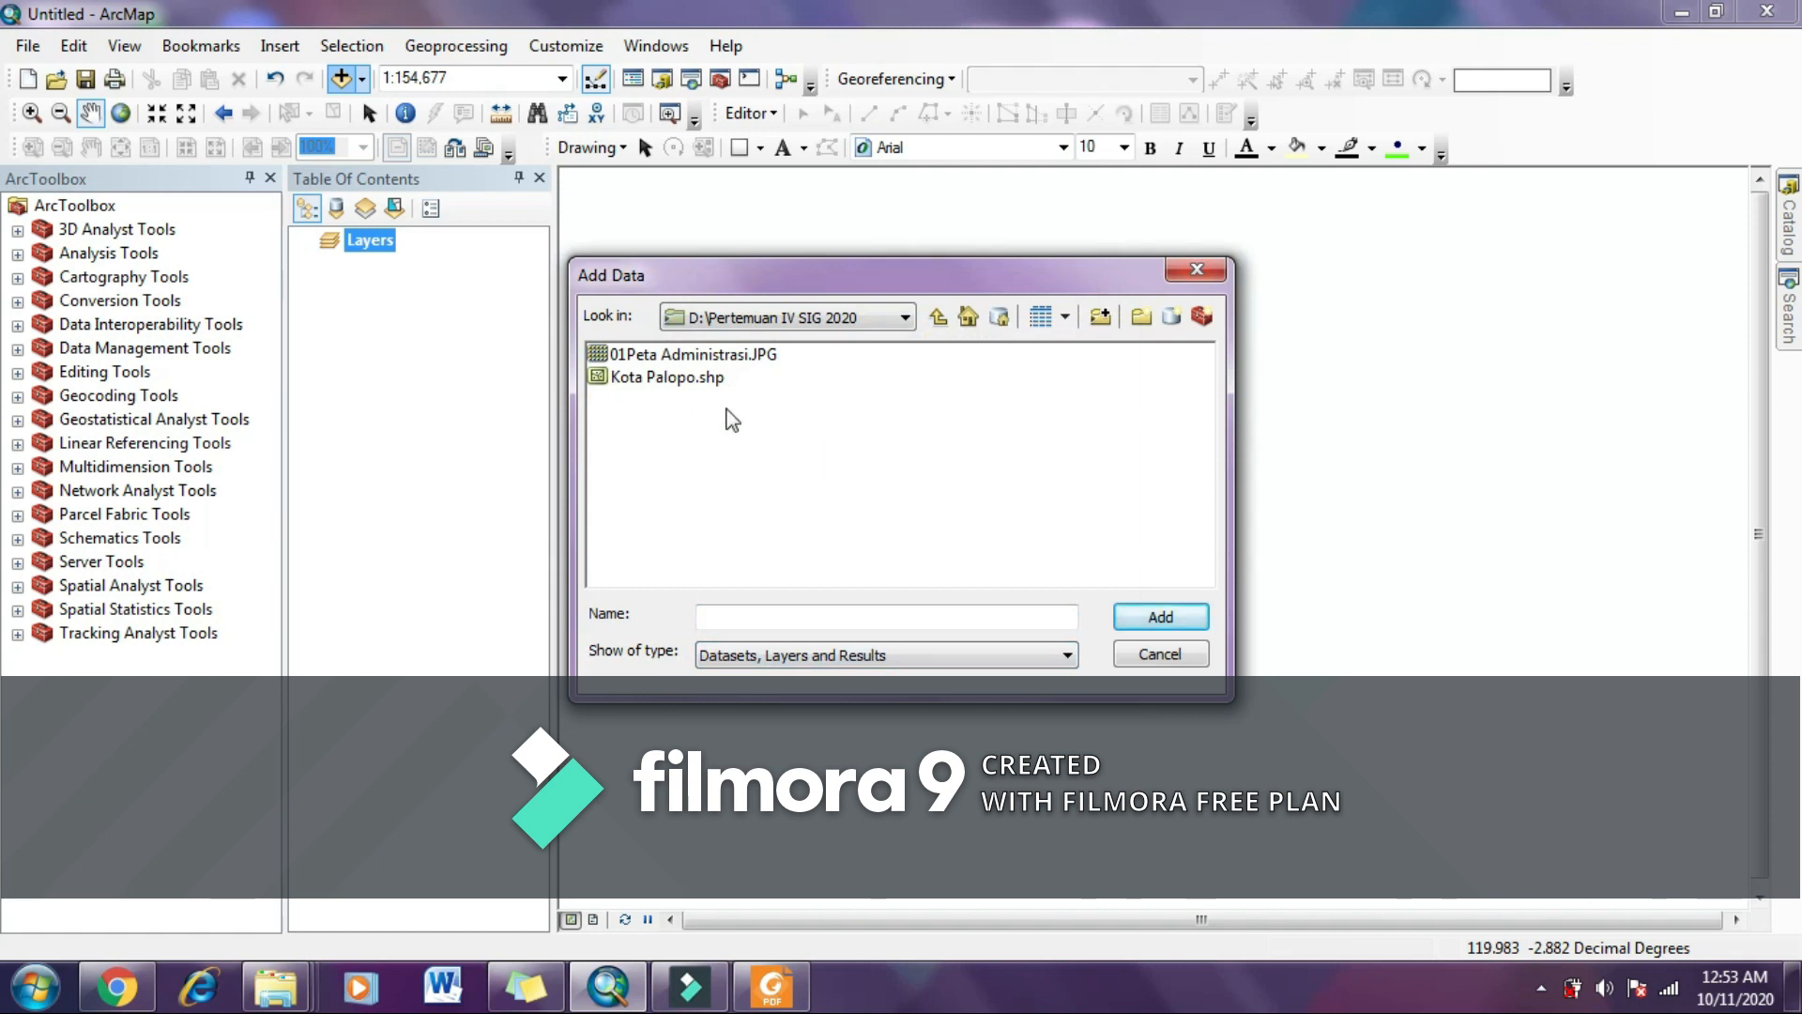
Step: Add the raster 01Peta Administrasi.JPG from the connected folder to the map as a layer
click(678, 356)
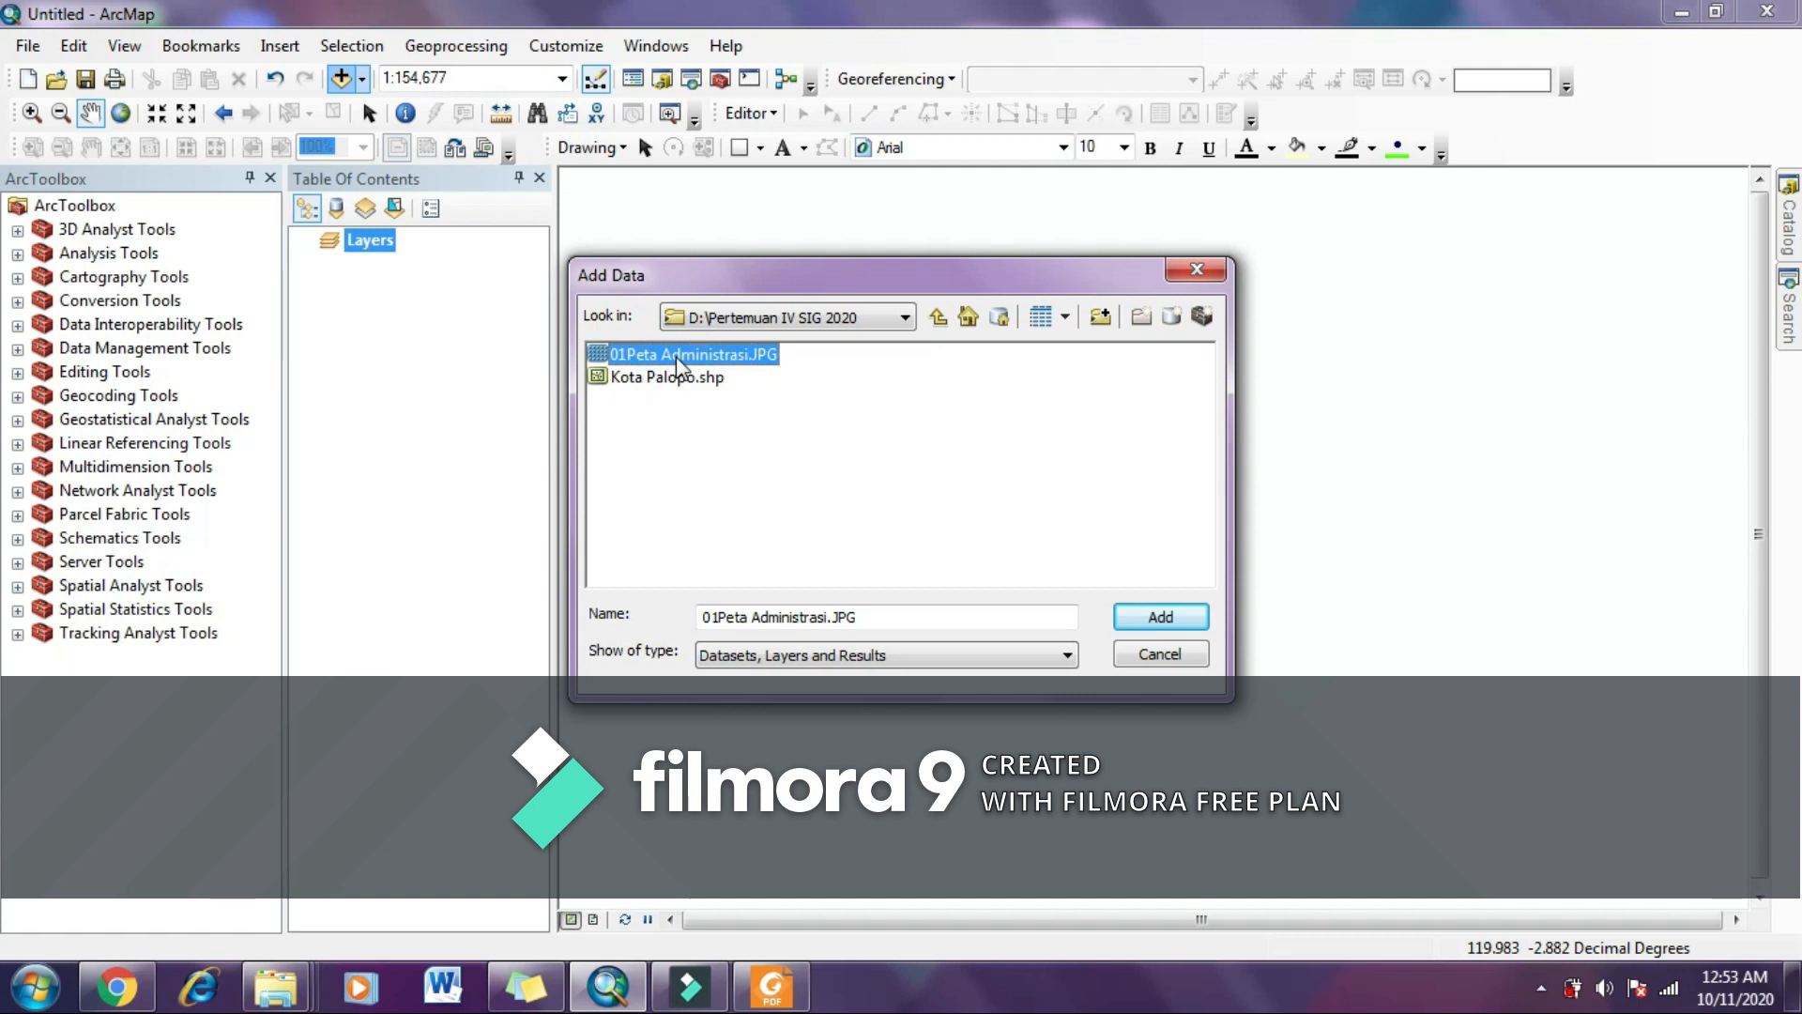
click(1140, 617)
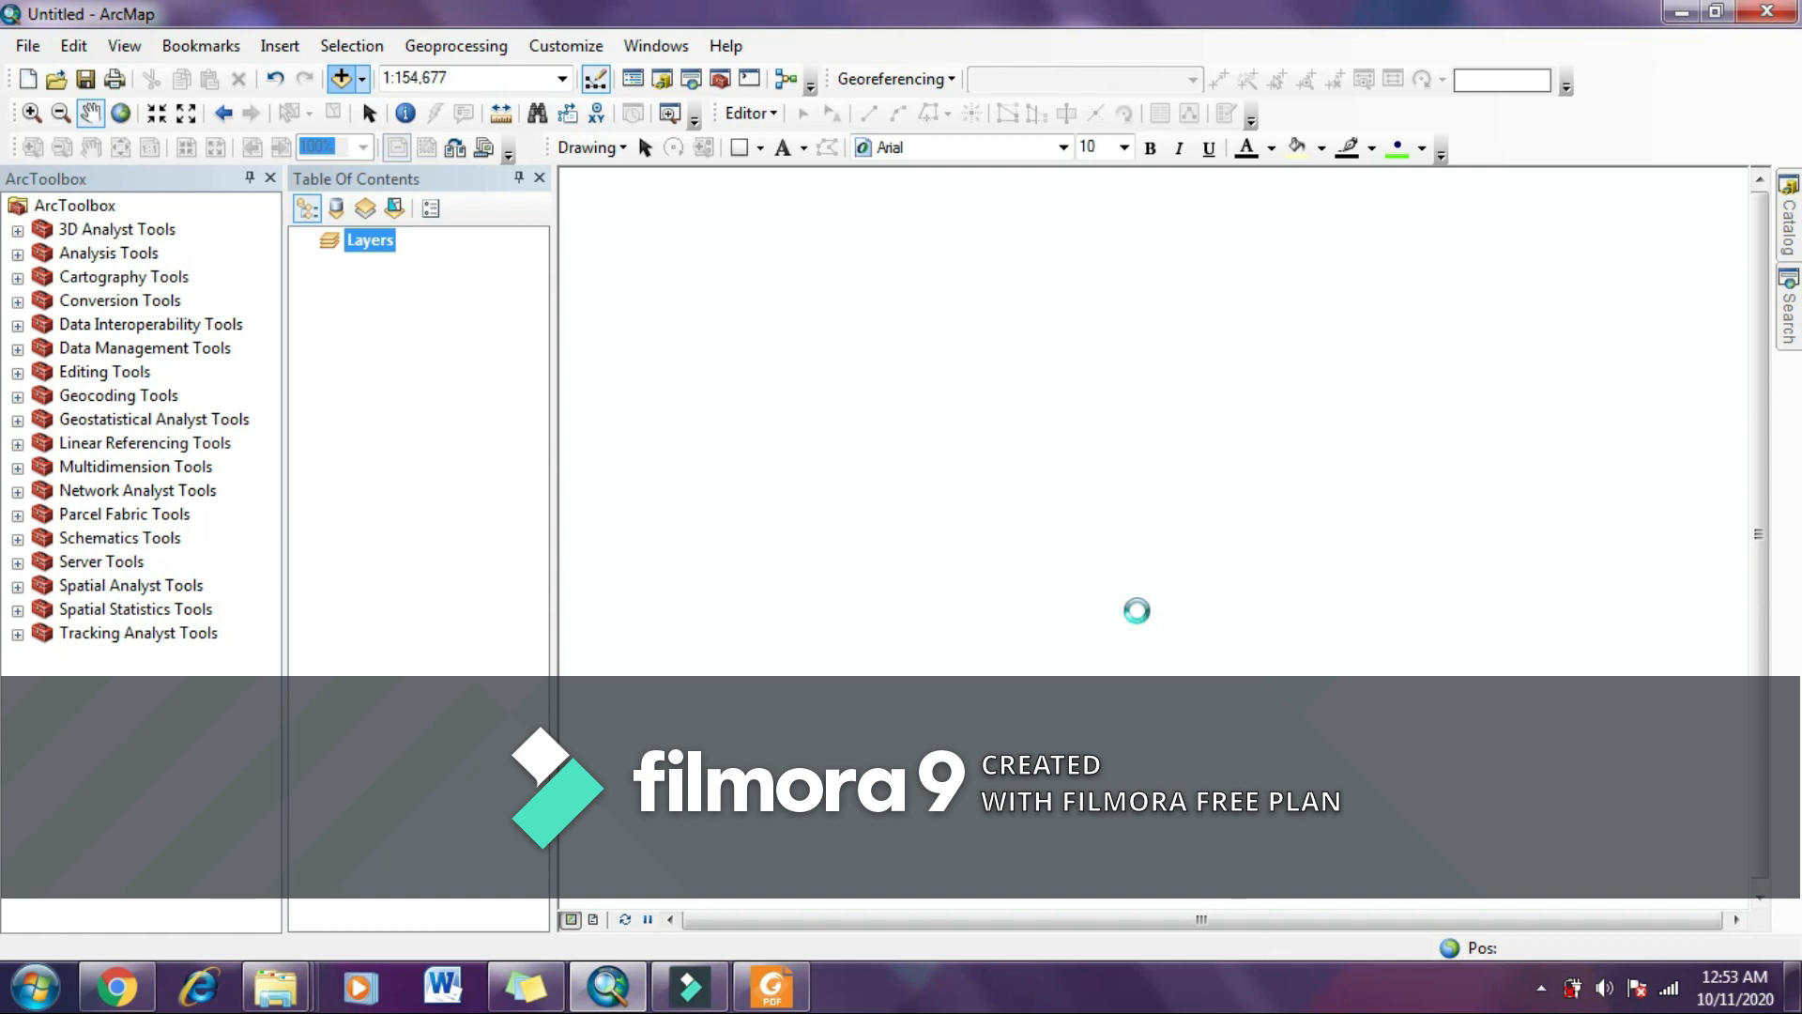
click(1071, 612)
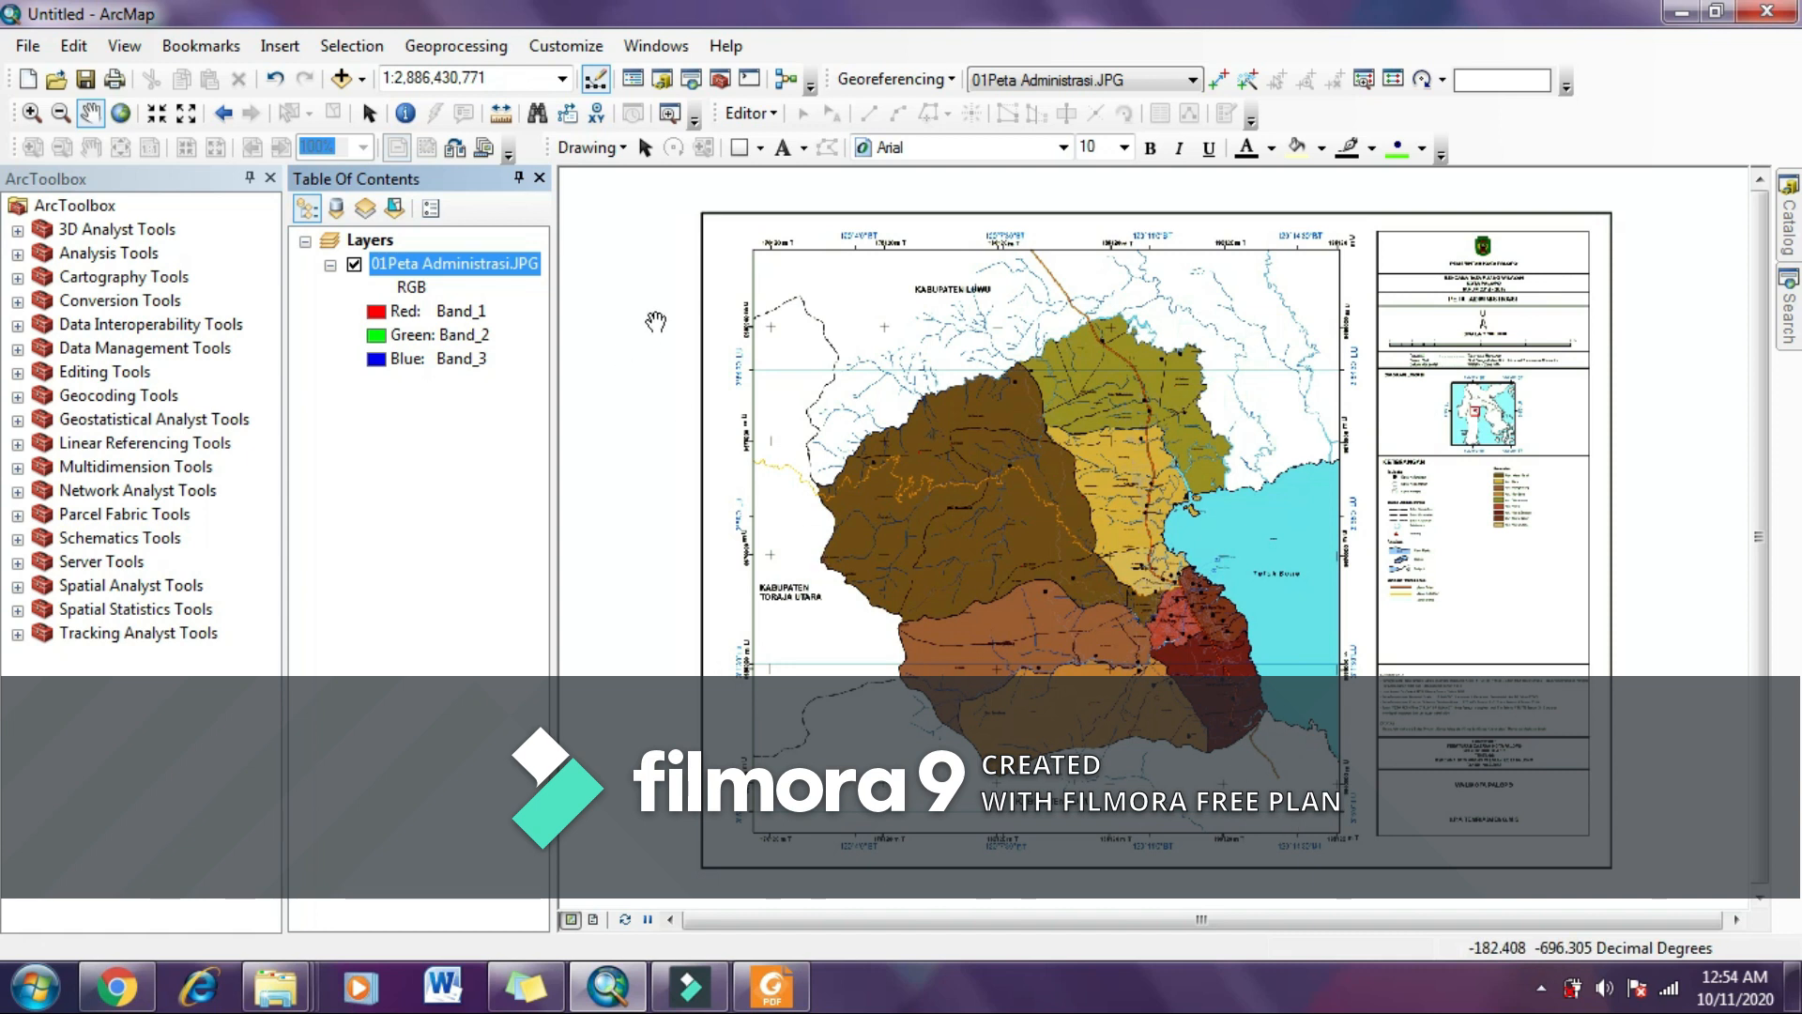
Step: Examine the grid coordinate labels at the upper-left, upper-right and lower-right corners of the scanned map, returning to the full extent
click(31, 113)
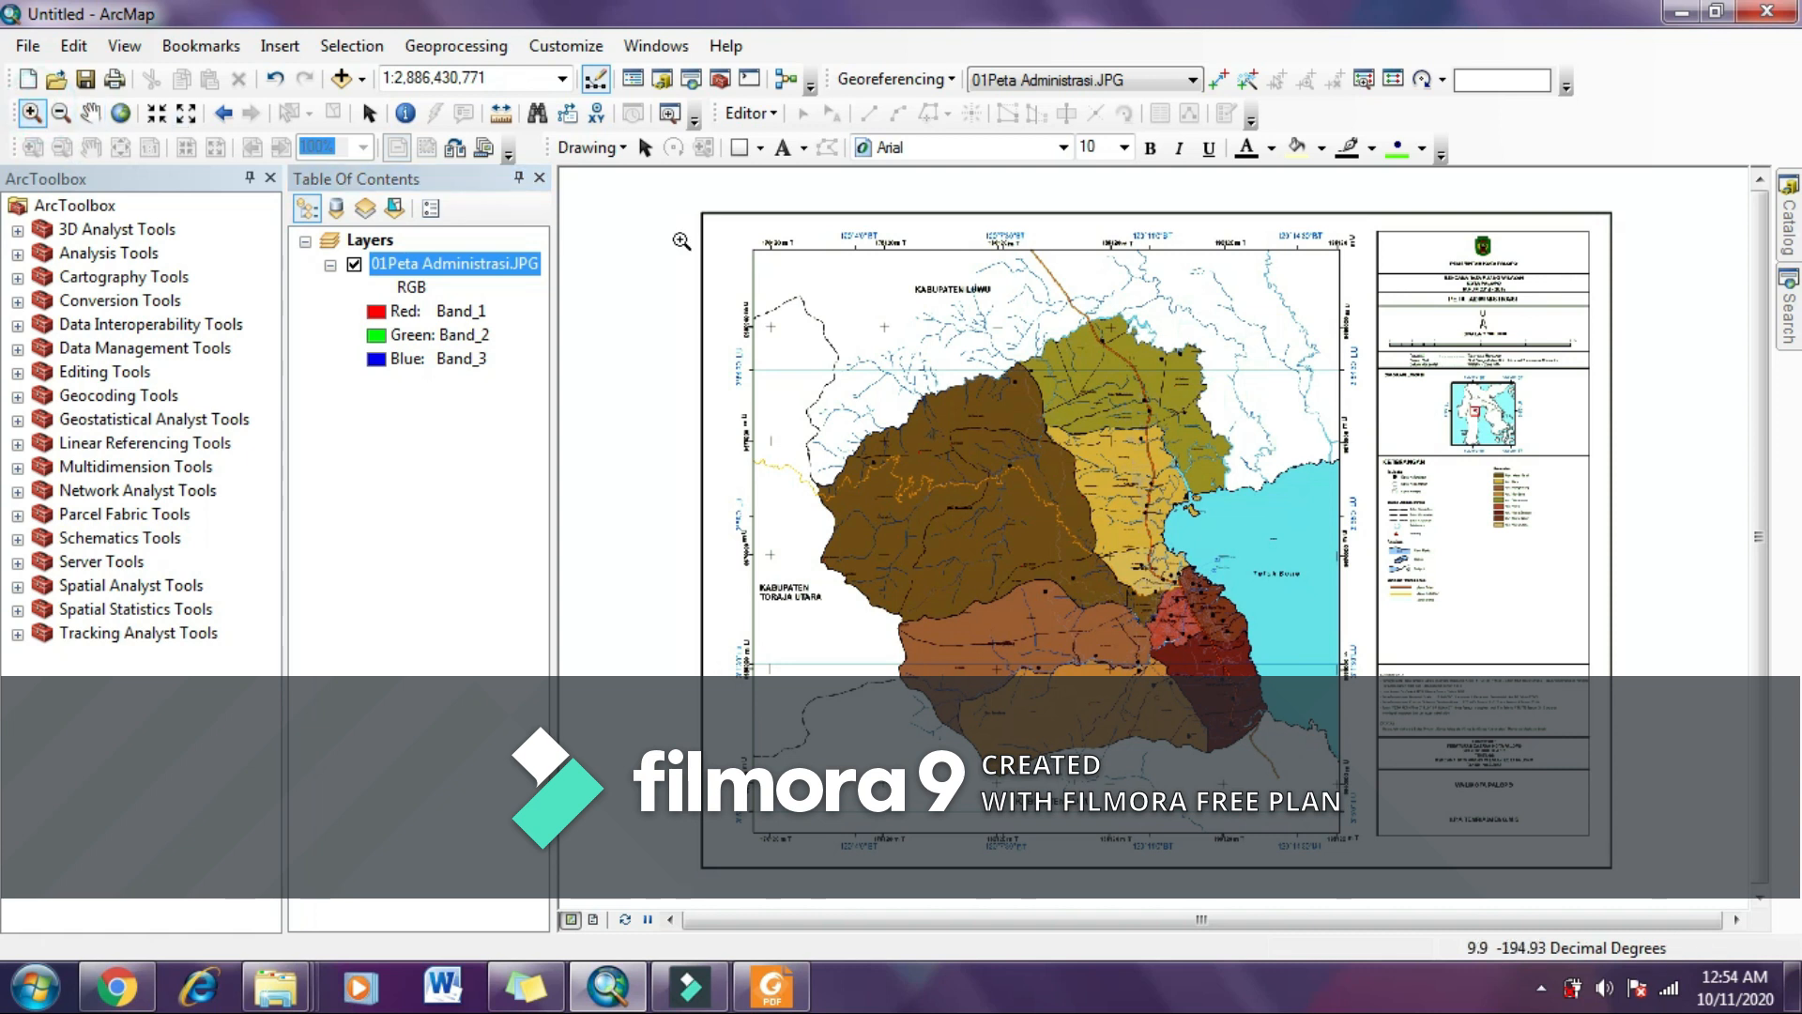
drag(707, 203, 893, 420)
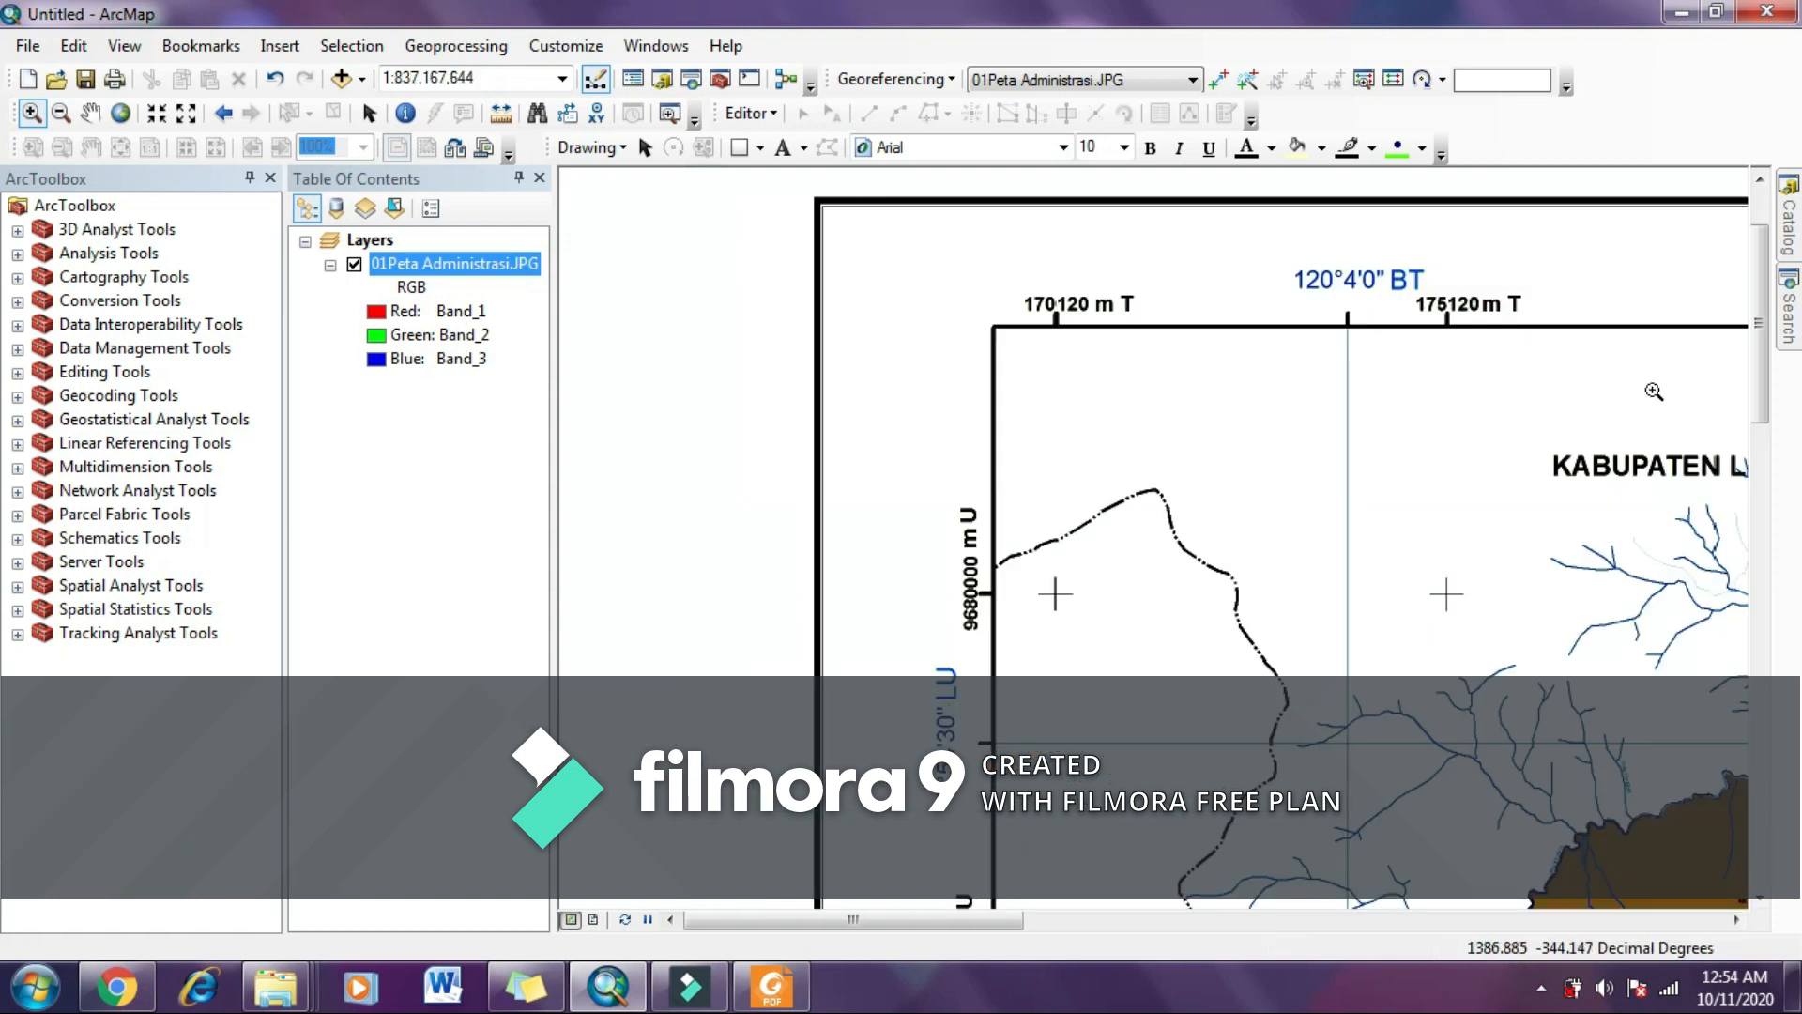
drag(1758, 359, 1759, 369)
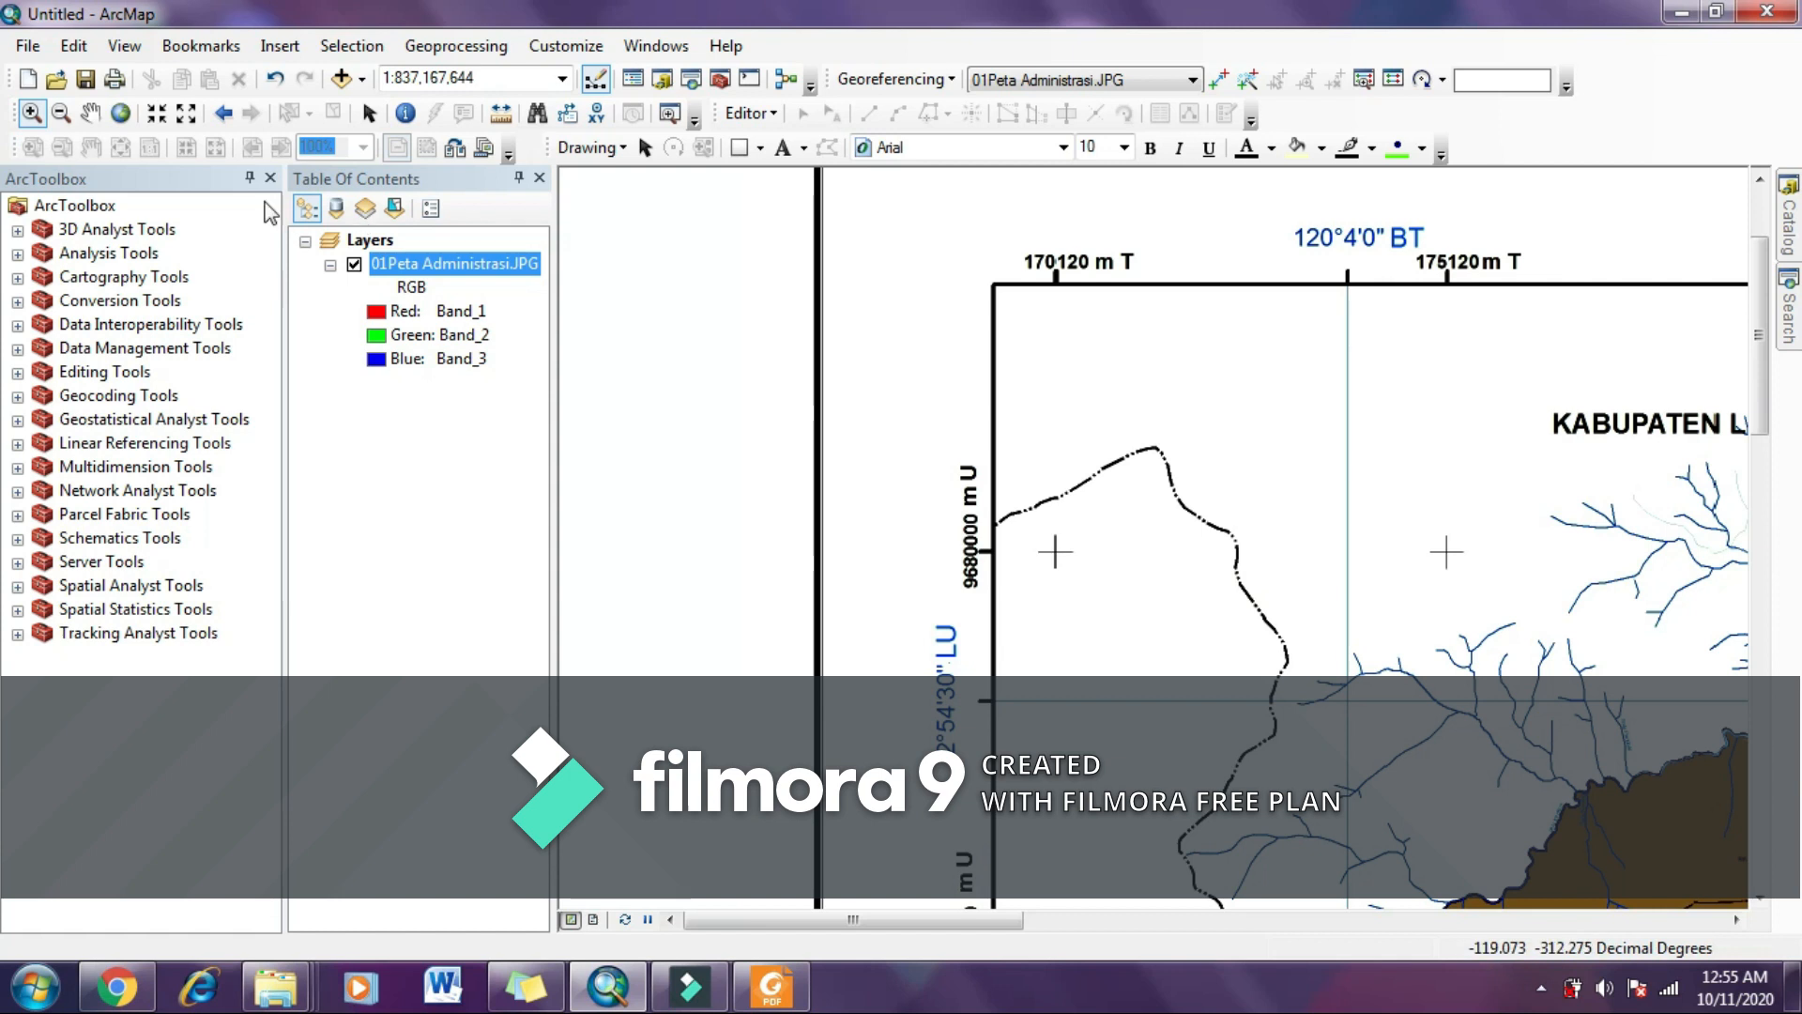
click(121, 114)
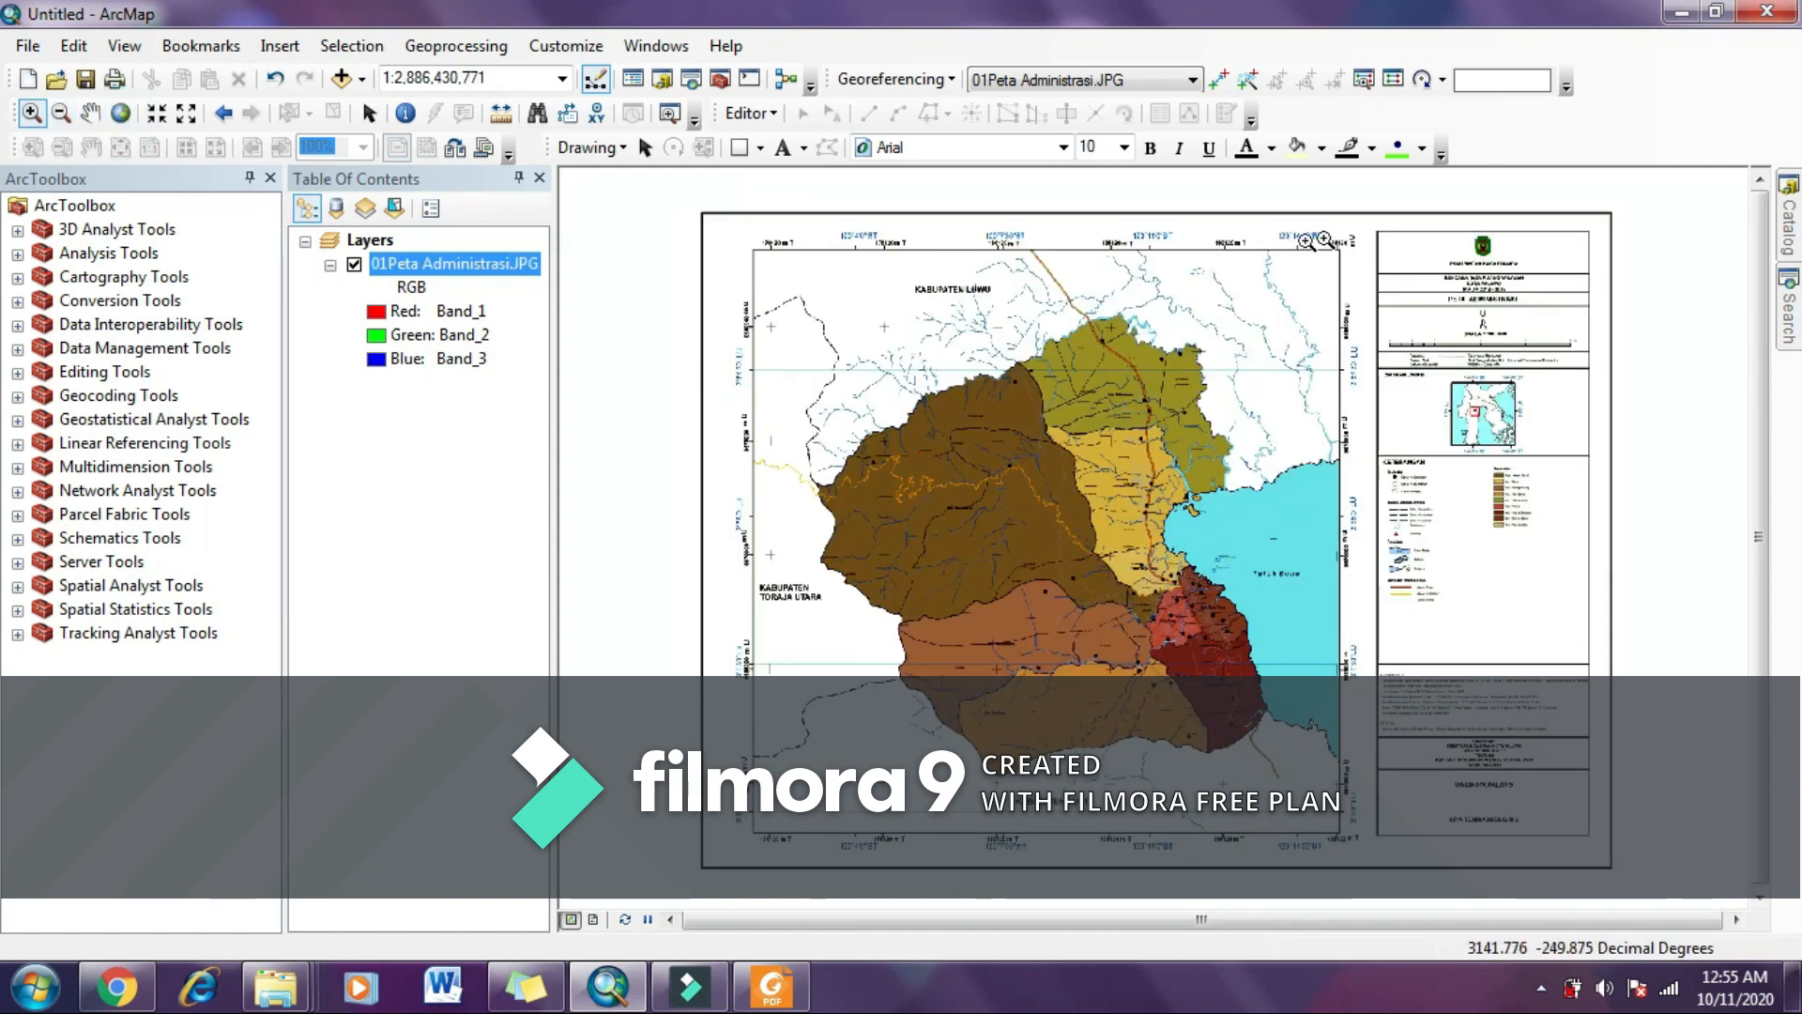
drag(1267, 229, 1355, 431)
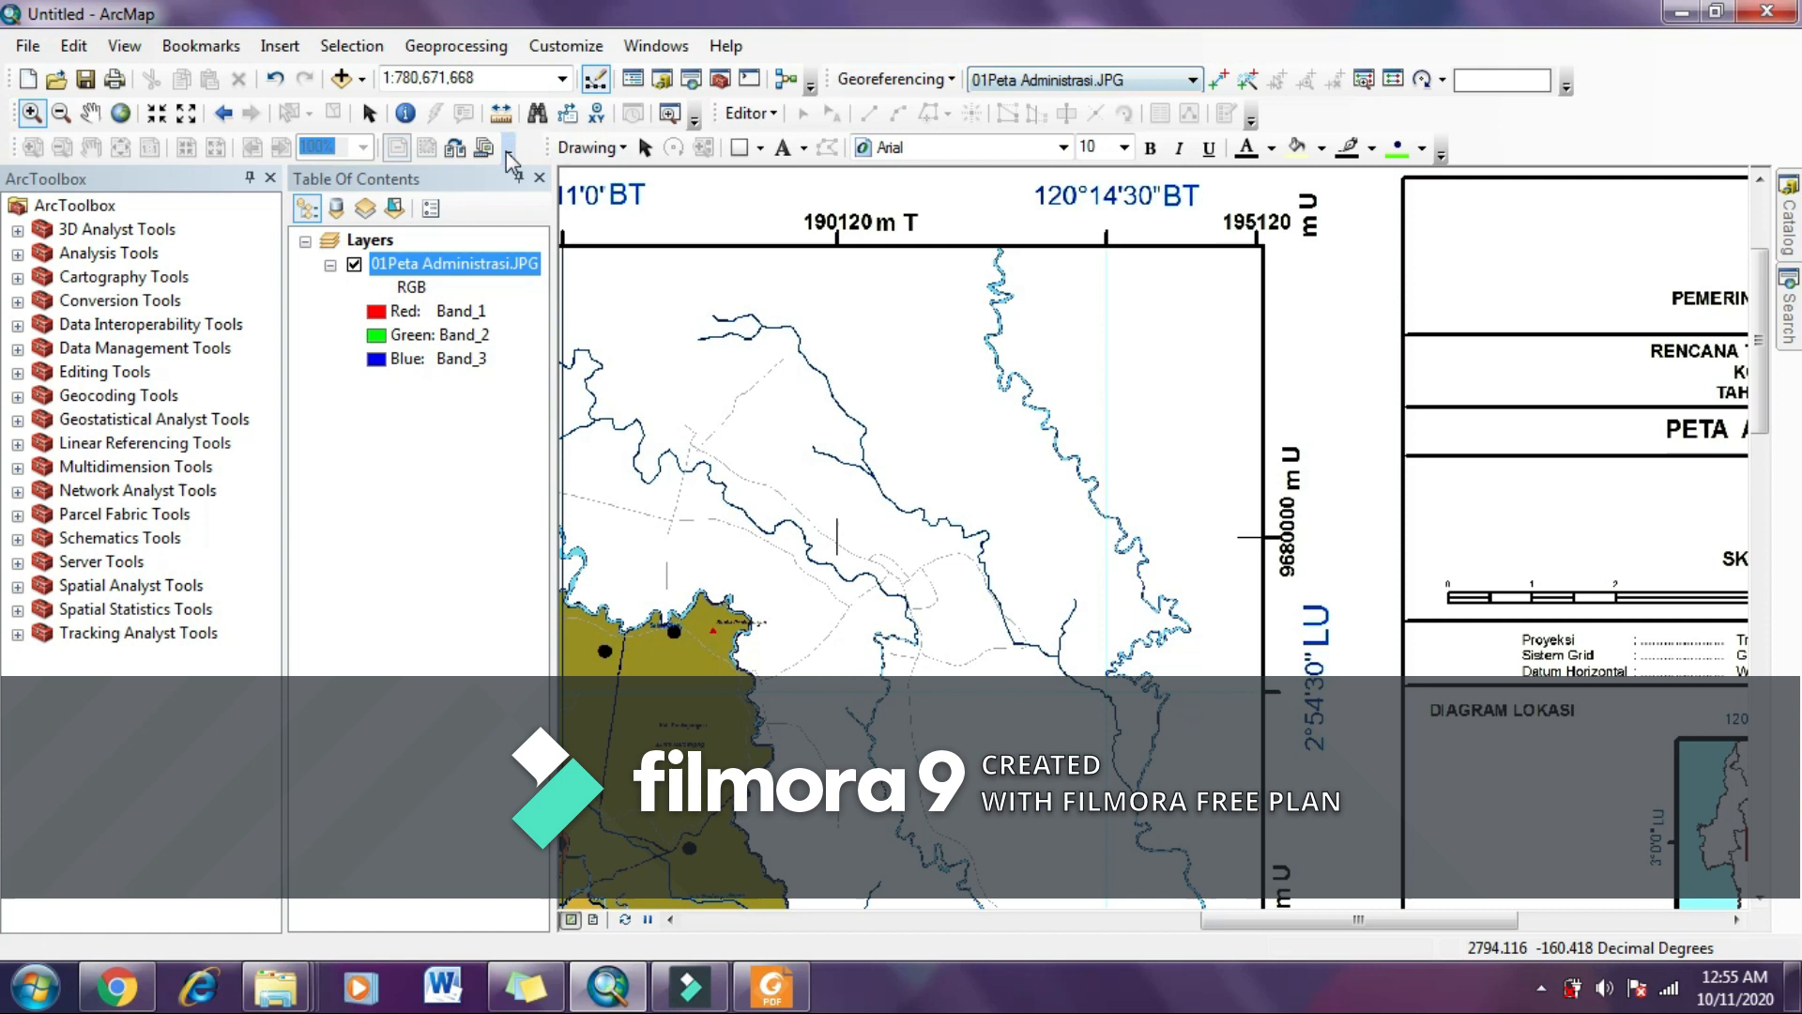
click(120, 113)
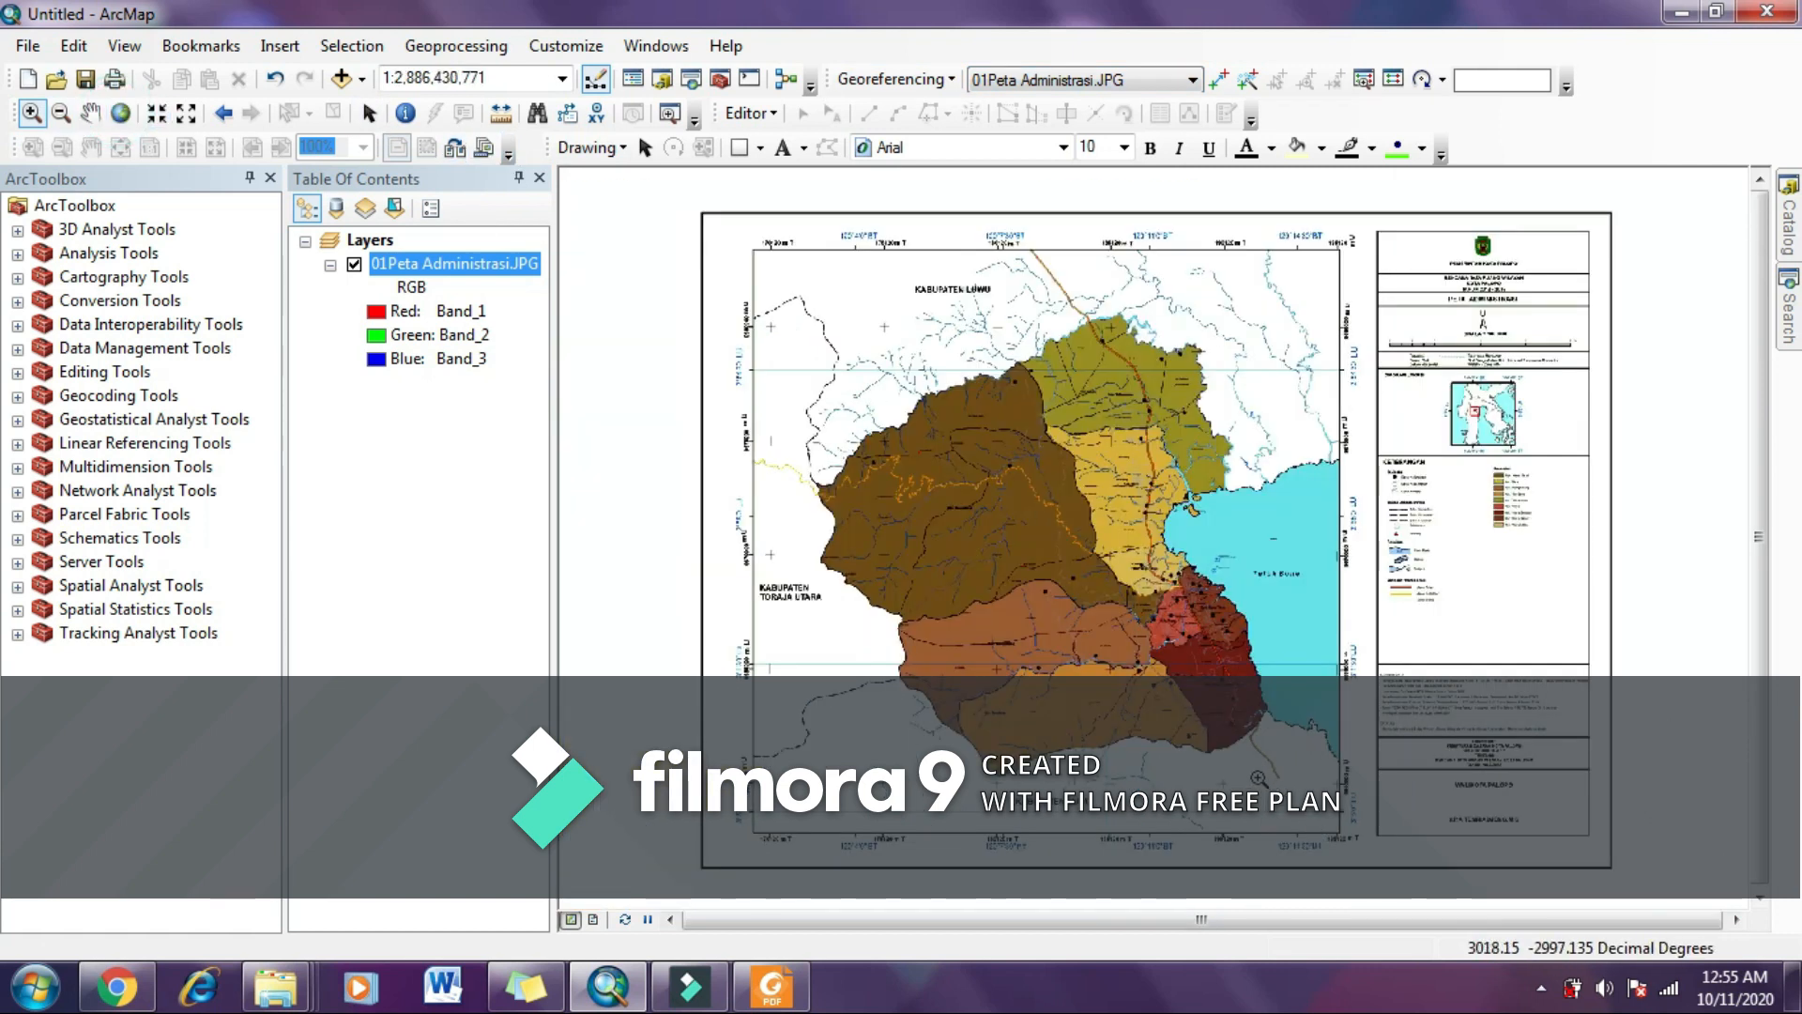
drag(1389, 894, 1258, 771)
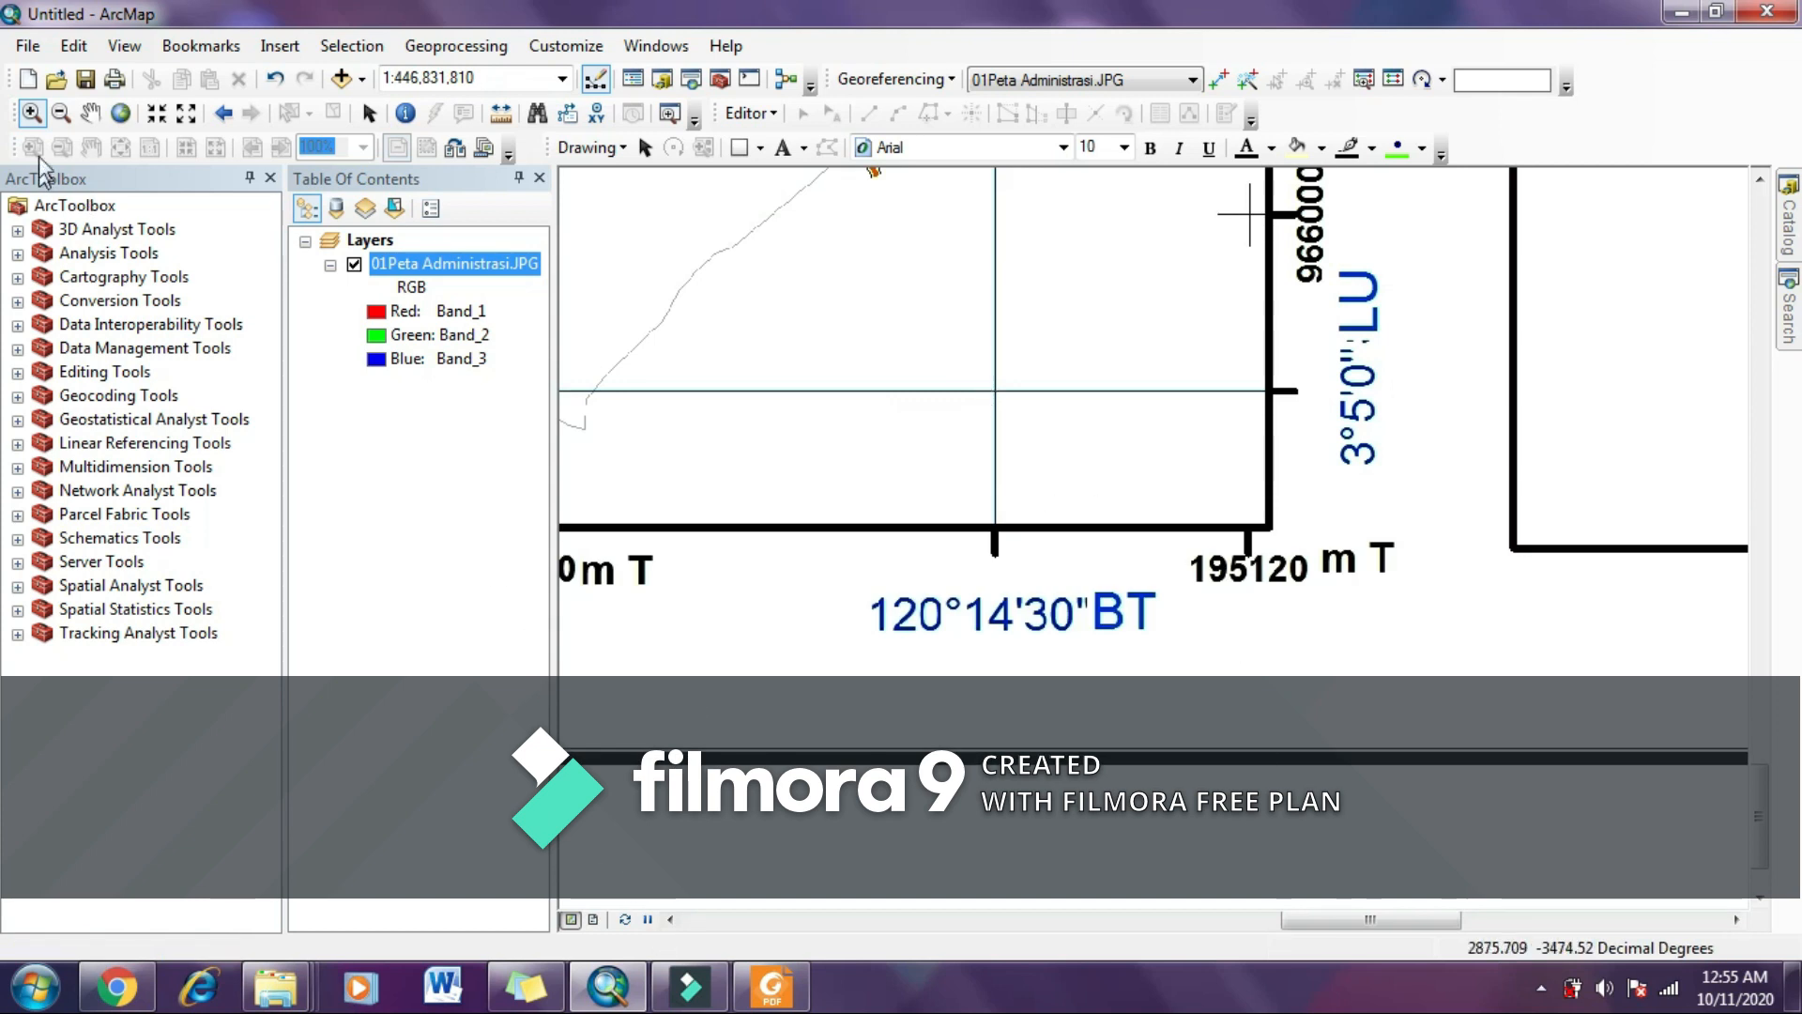
click(121, 113)
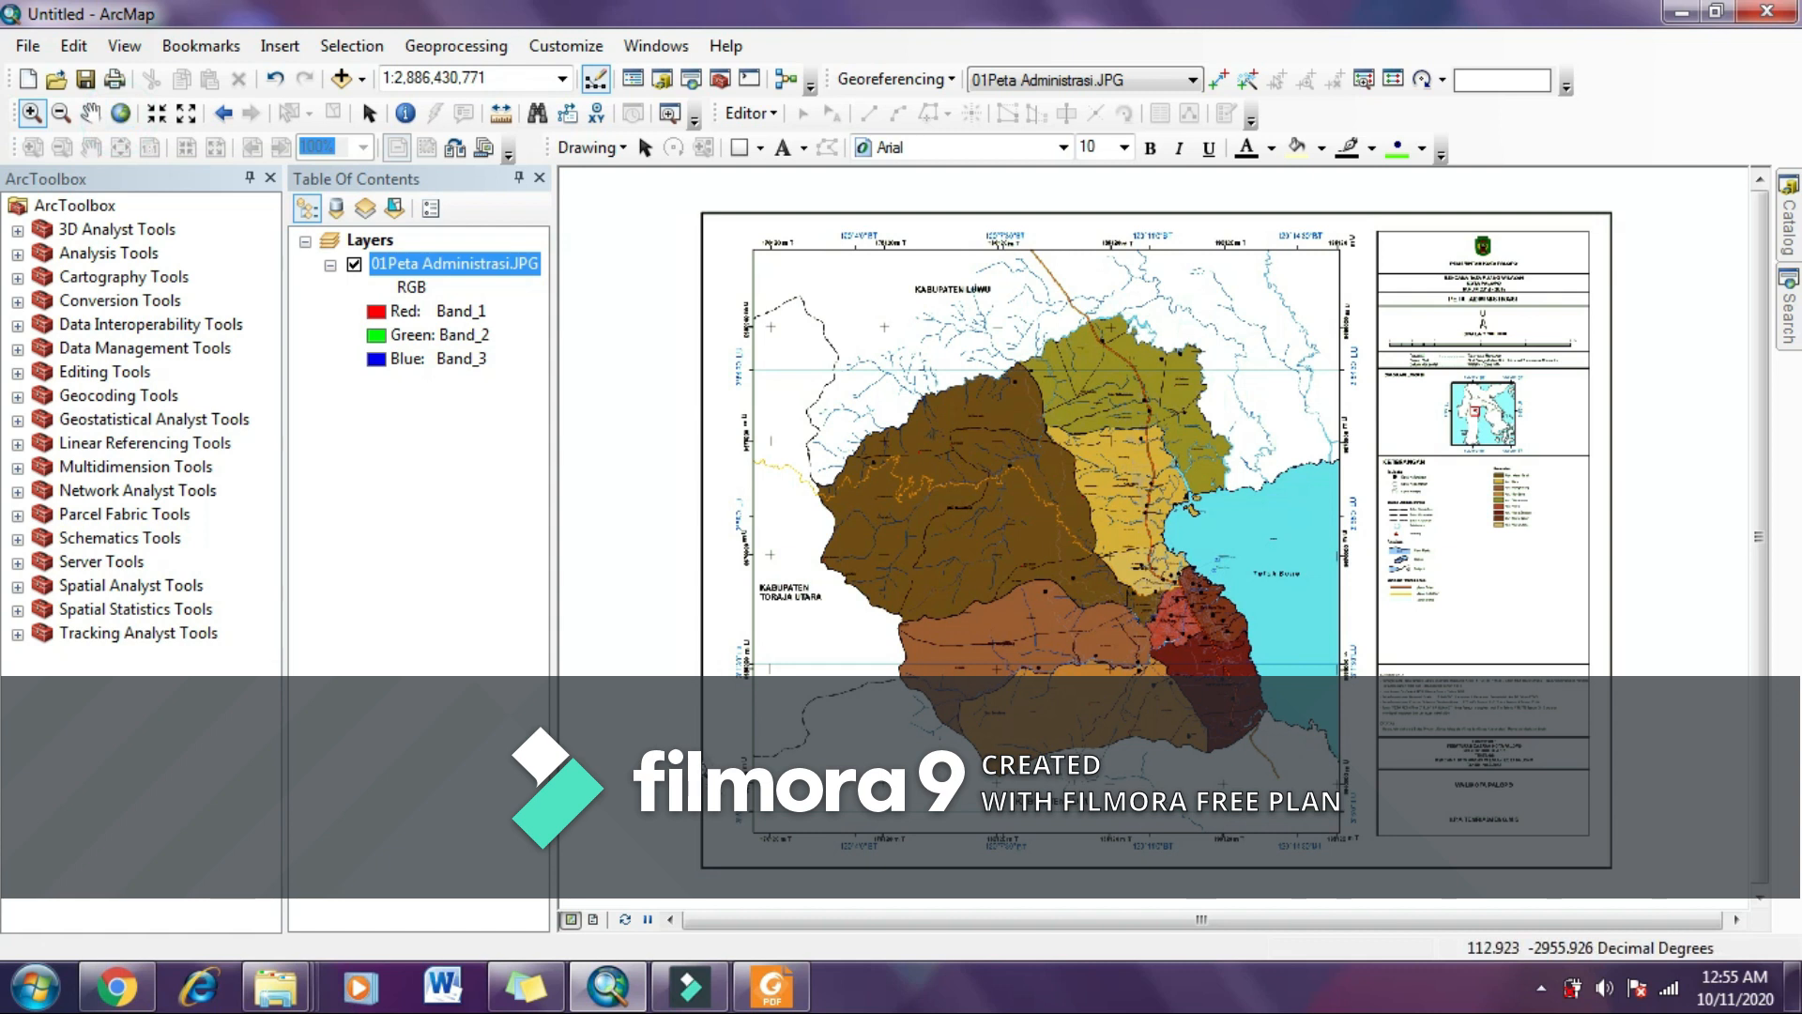
Step: Examine the grid coordinate labels at the scanned map's lower-left corner and return to the full extent
drag(696, 769, 842, 867)
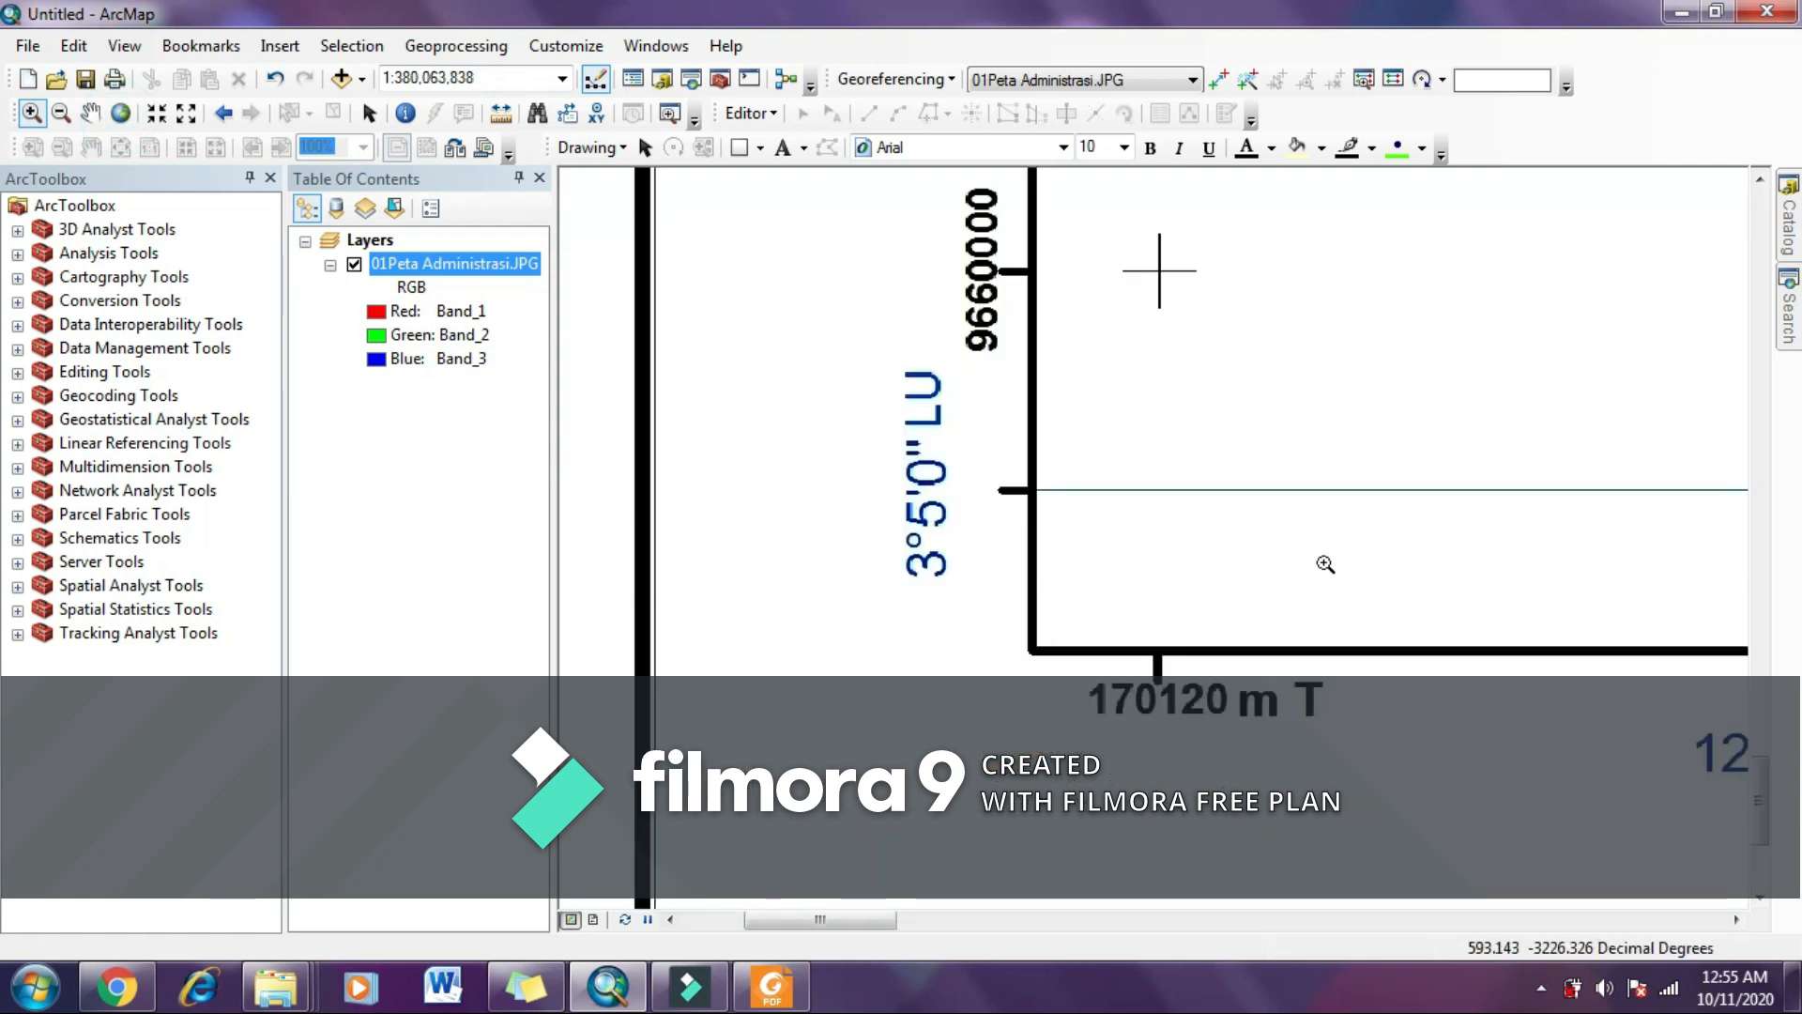
click(1735, 921)
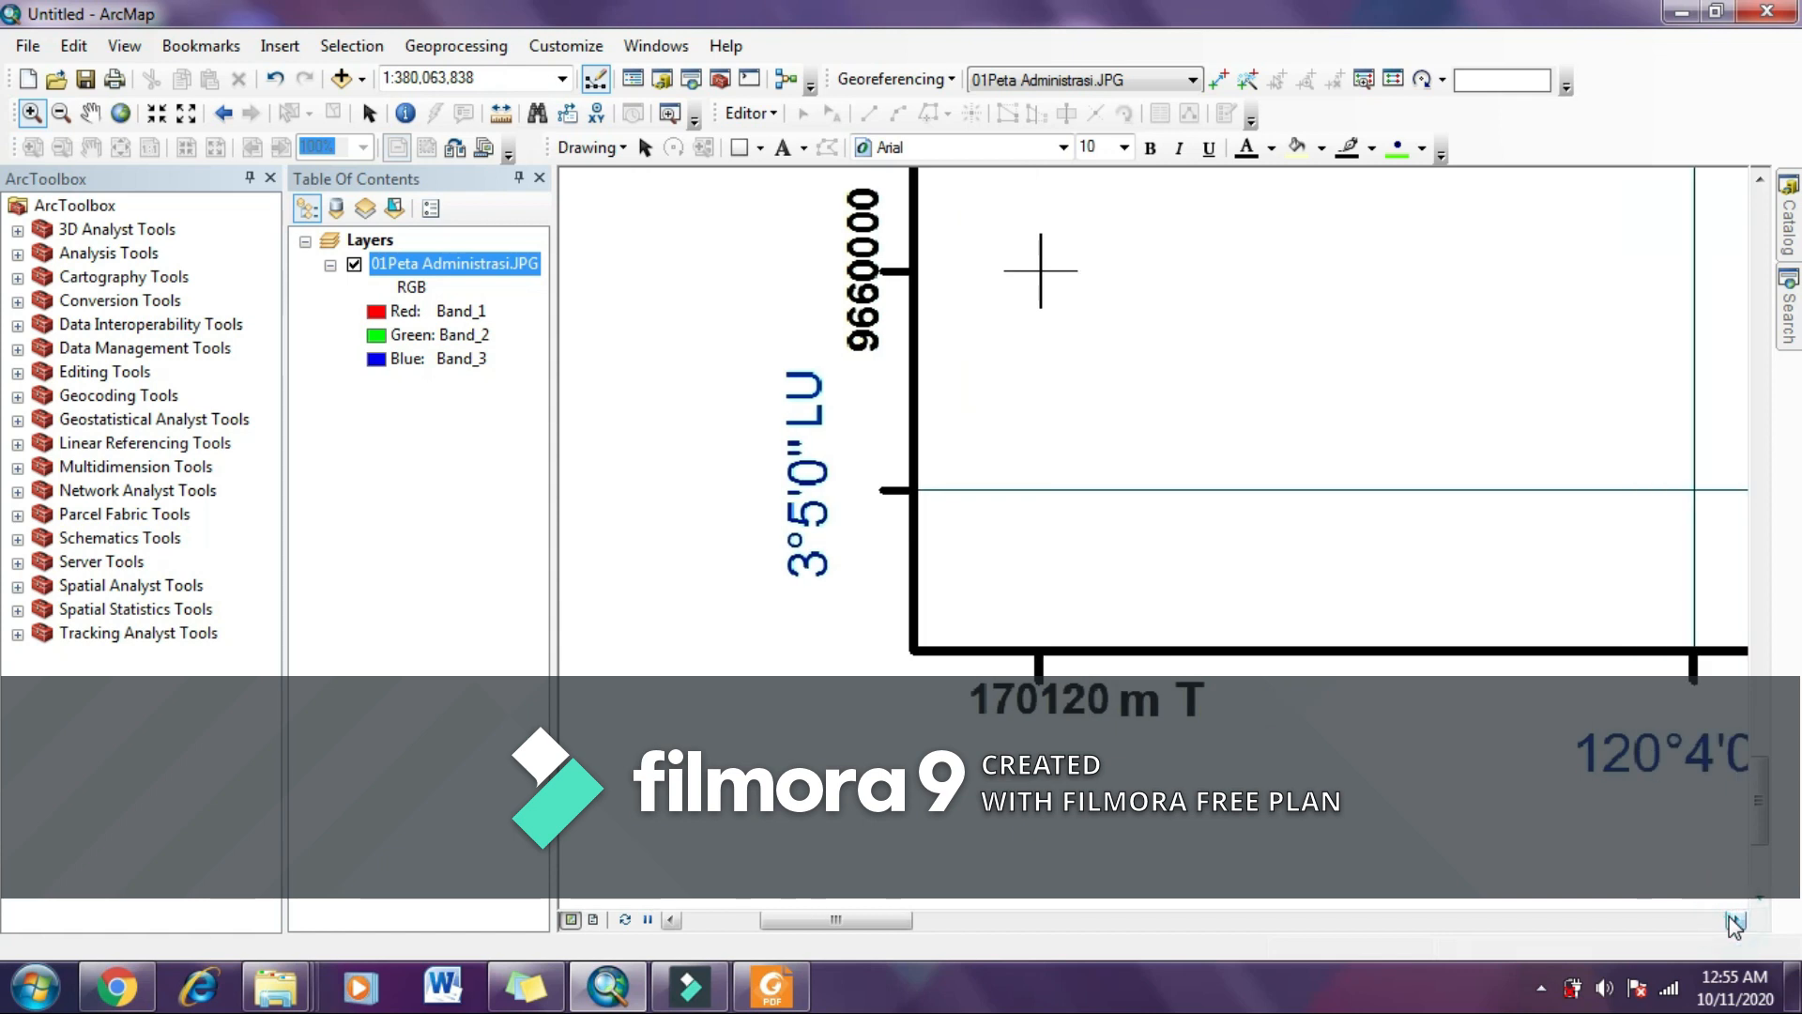
click(1735, 921)
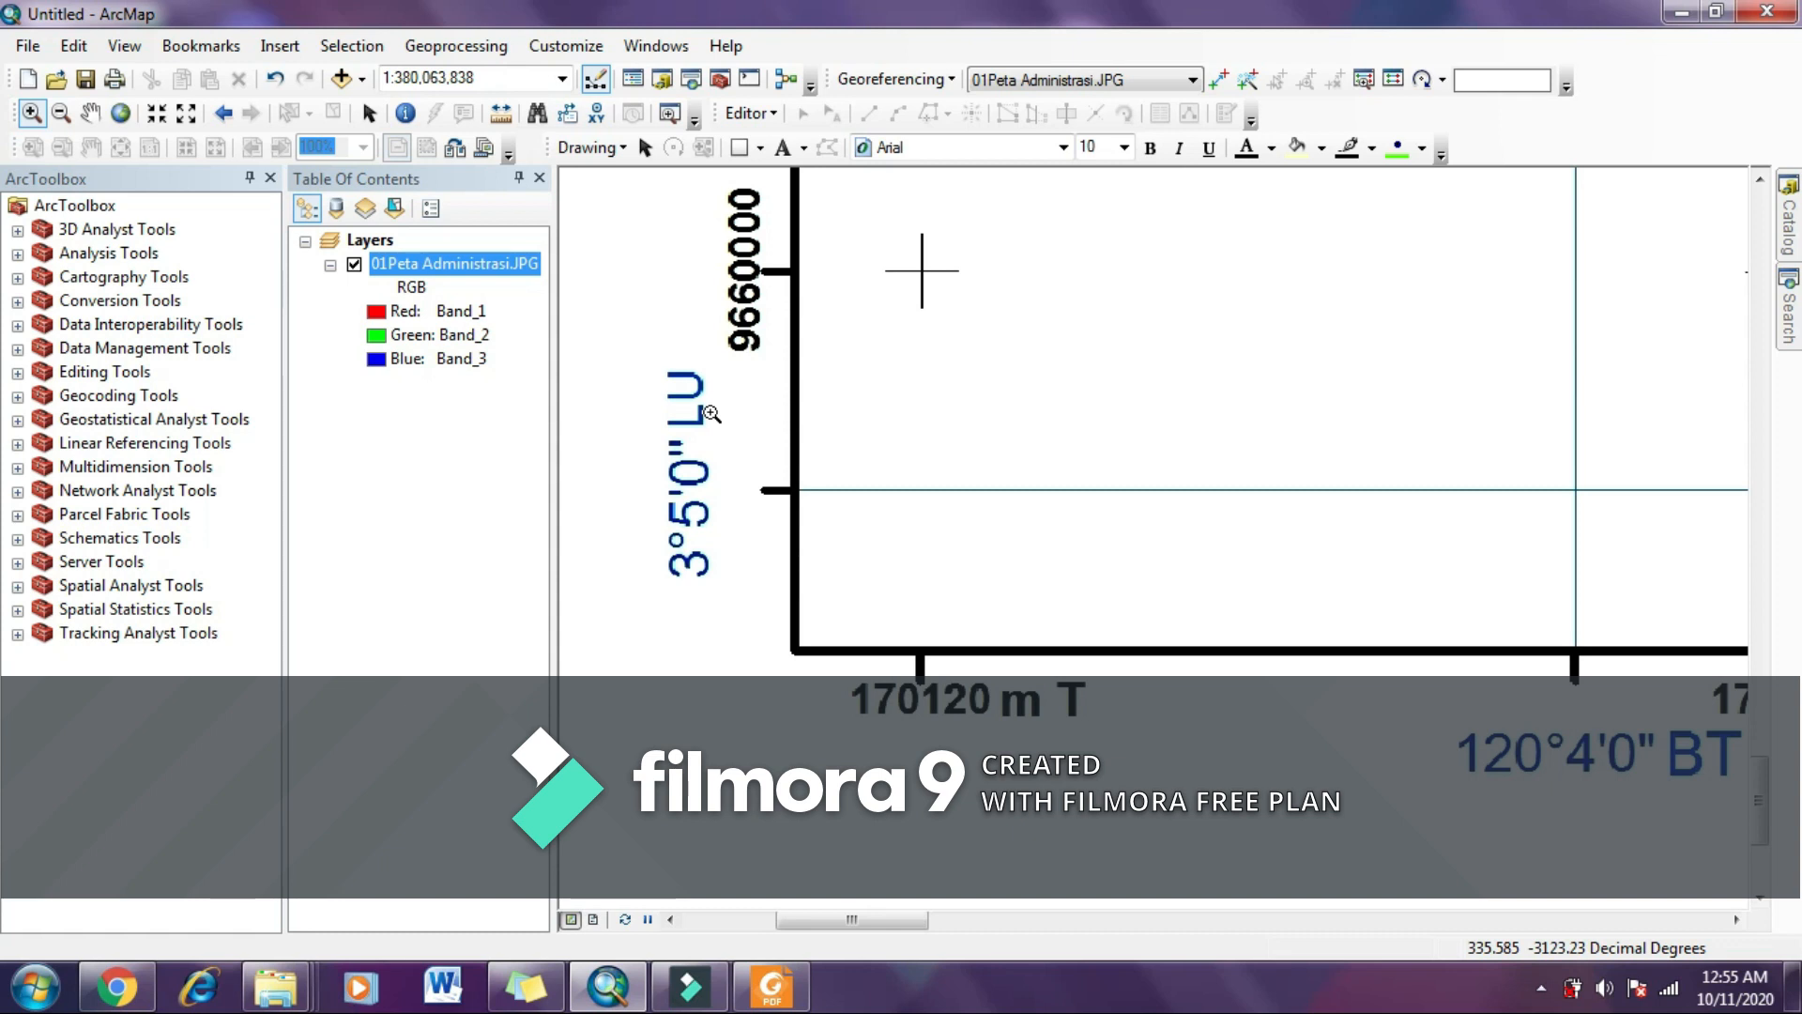
click(120, 114)
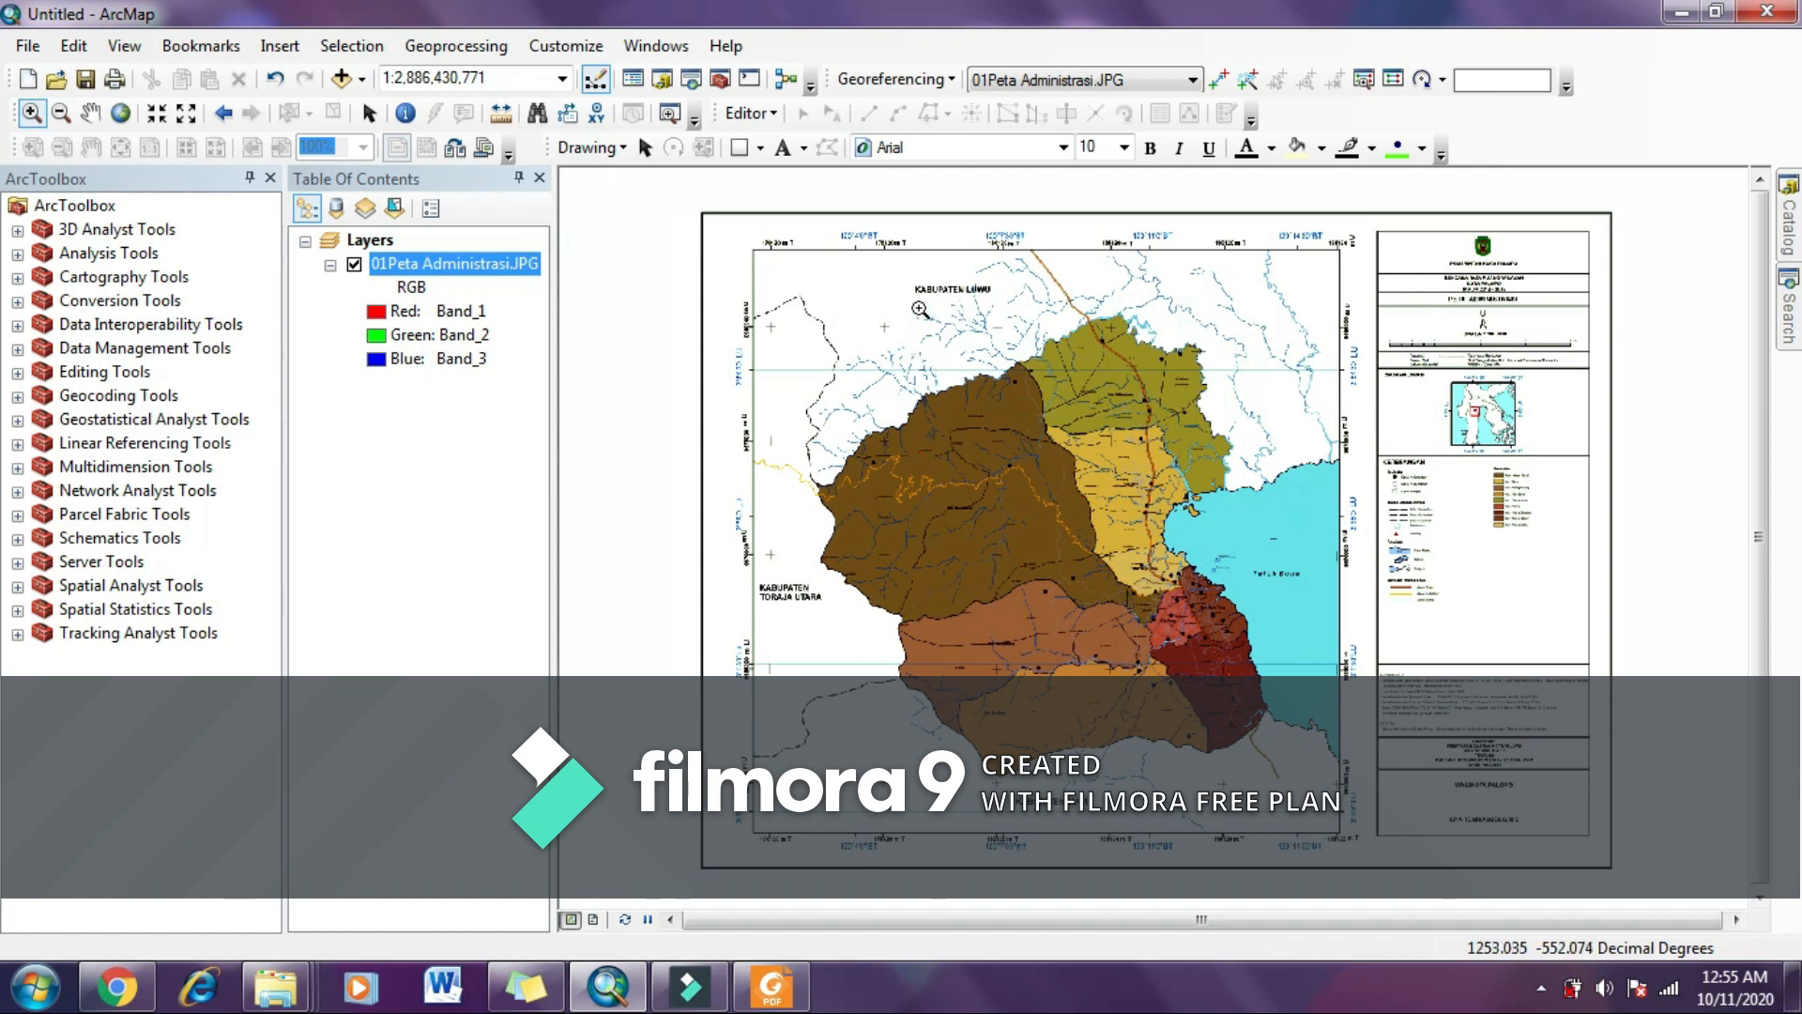
Step: Set the data frame's coordinate system to the geographic World system WGS 1984 and apply it
click(367, 114)
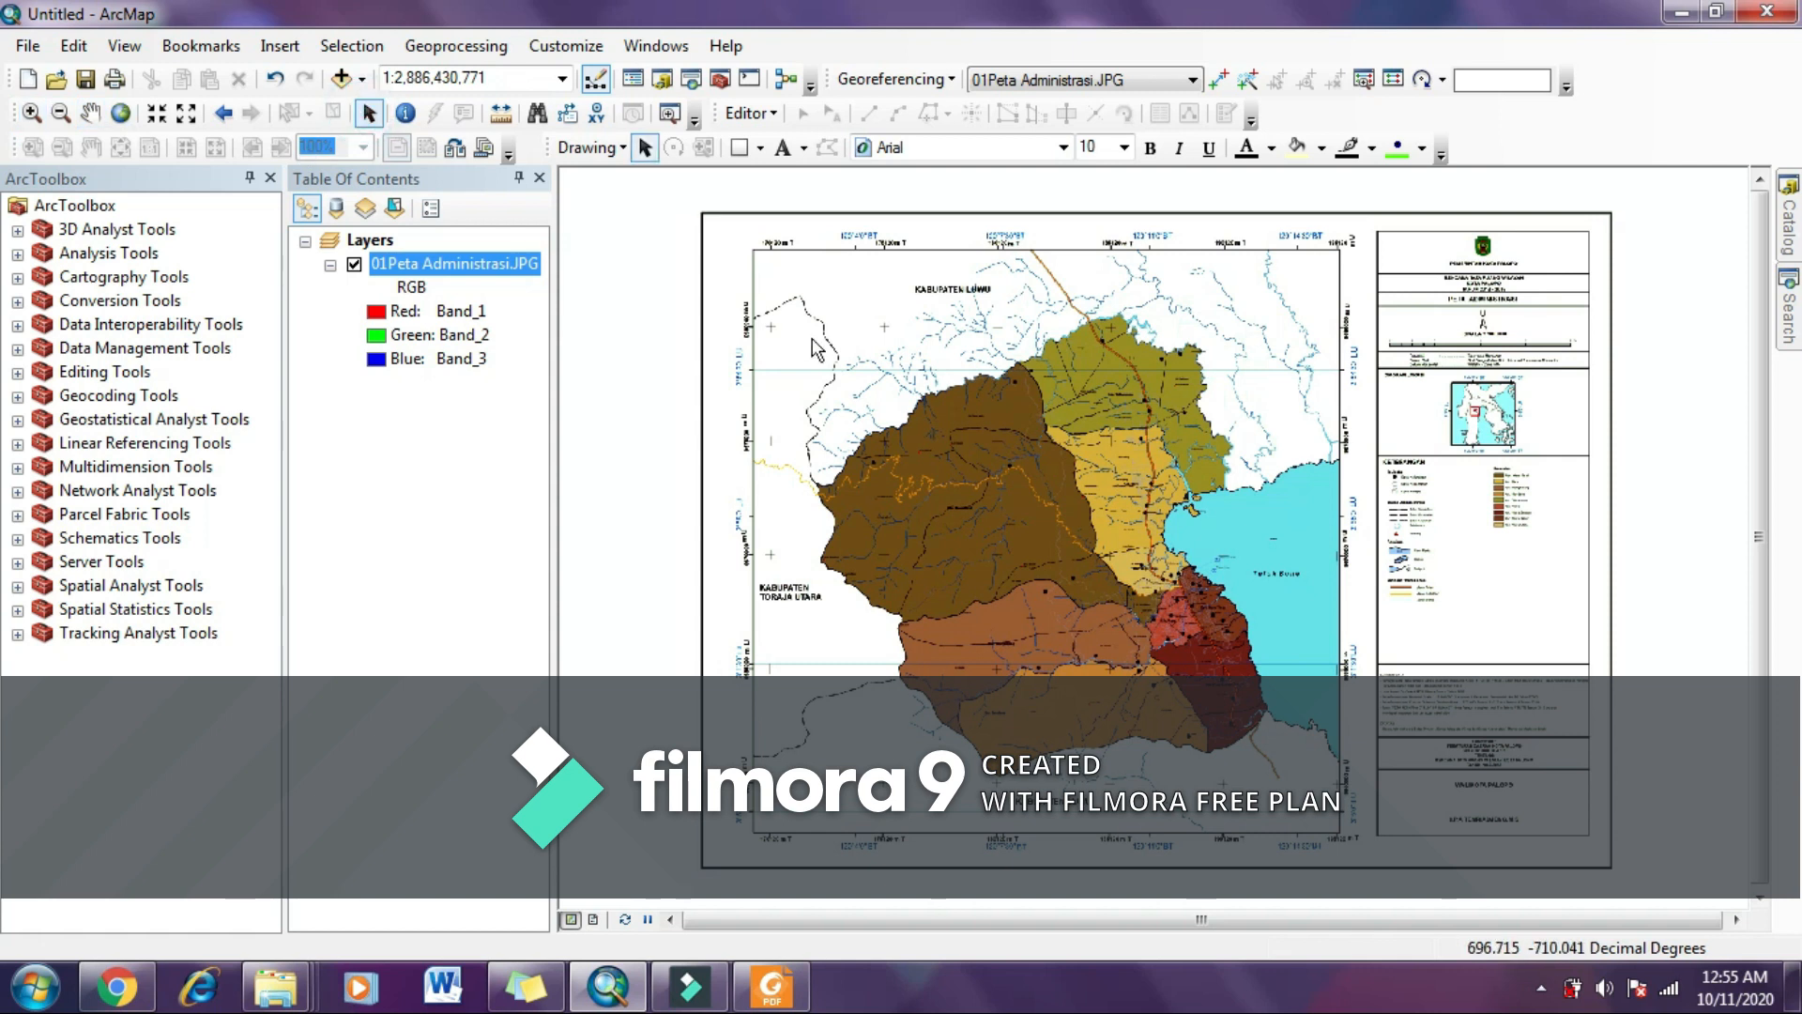
right_click(814, 347)
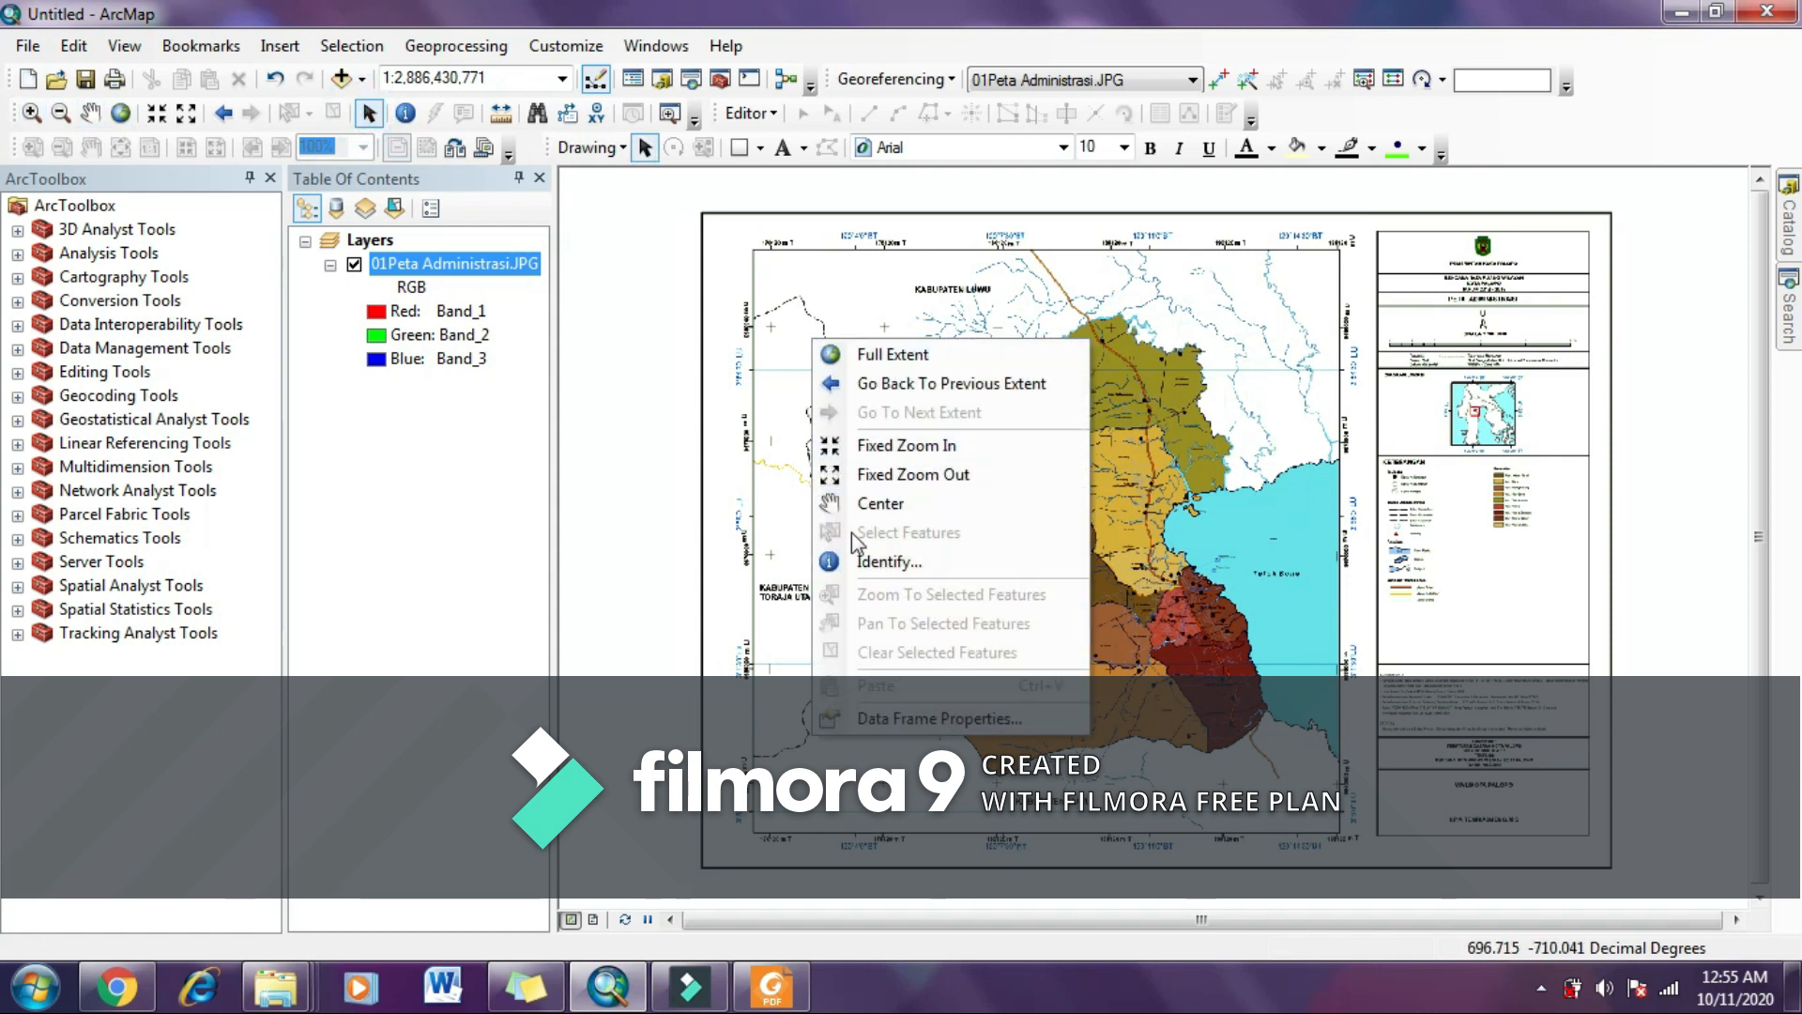
click(901, 723)
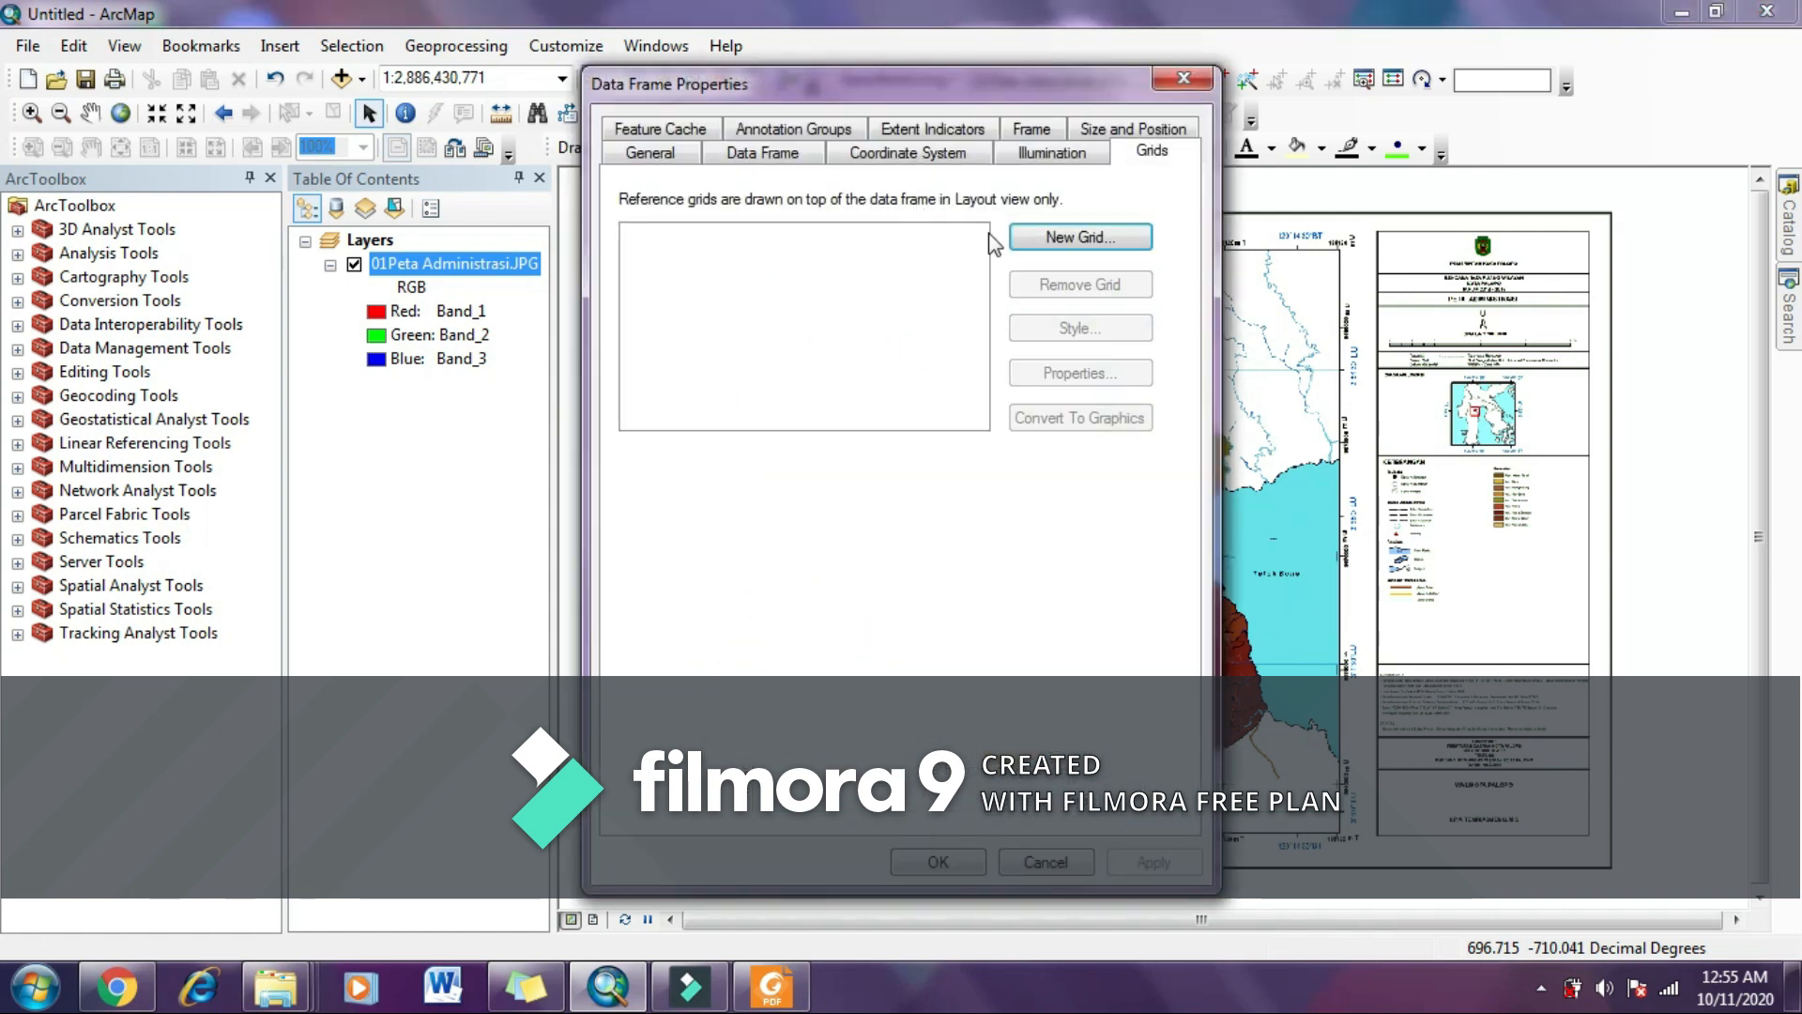
click(922, 159)
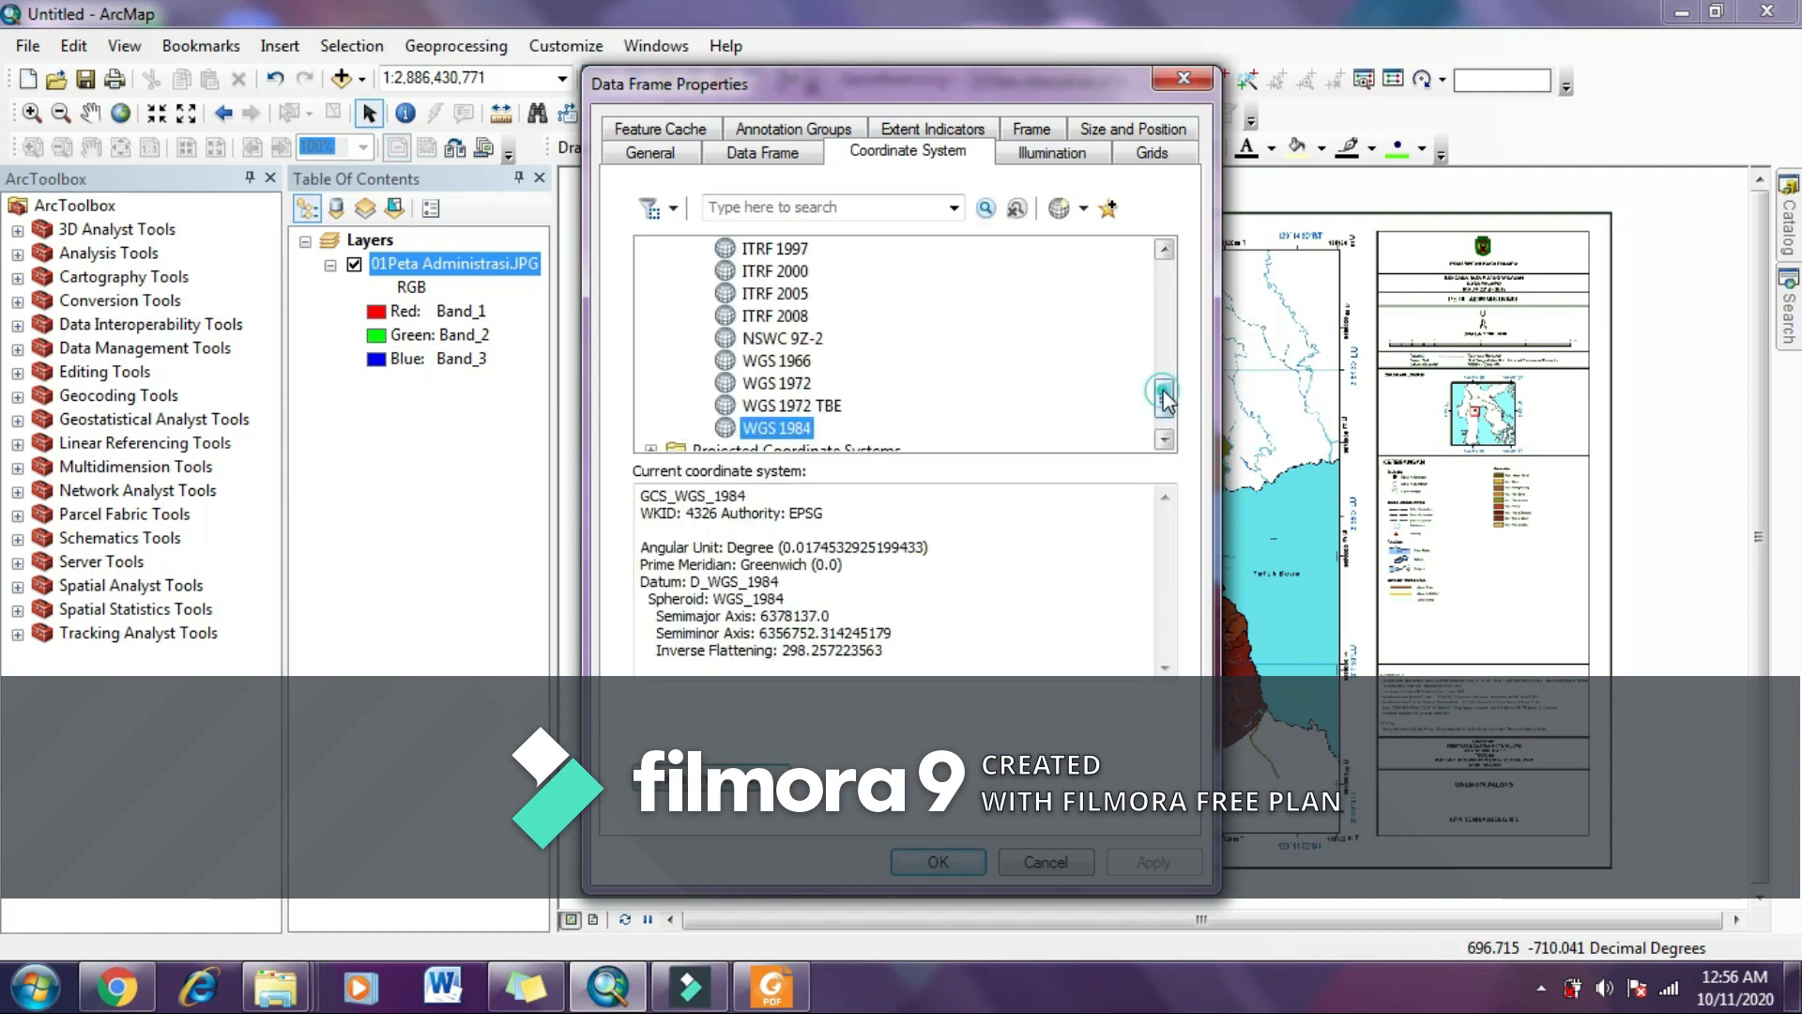
drag(1163, 391, 1158, 246)
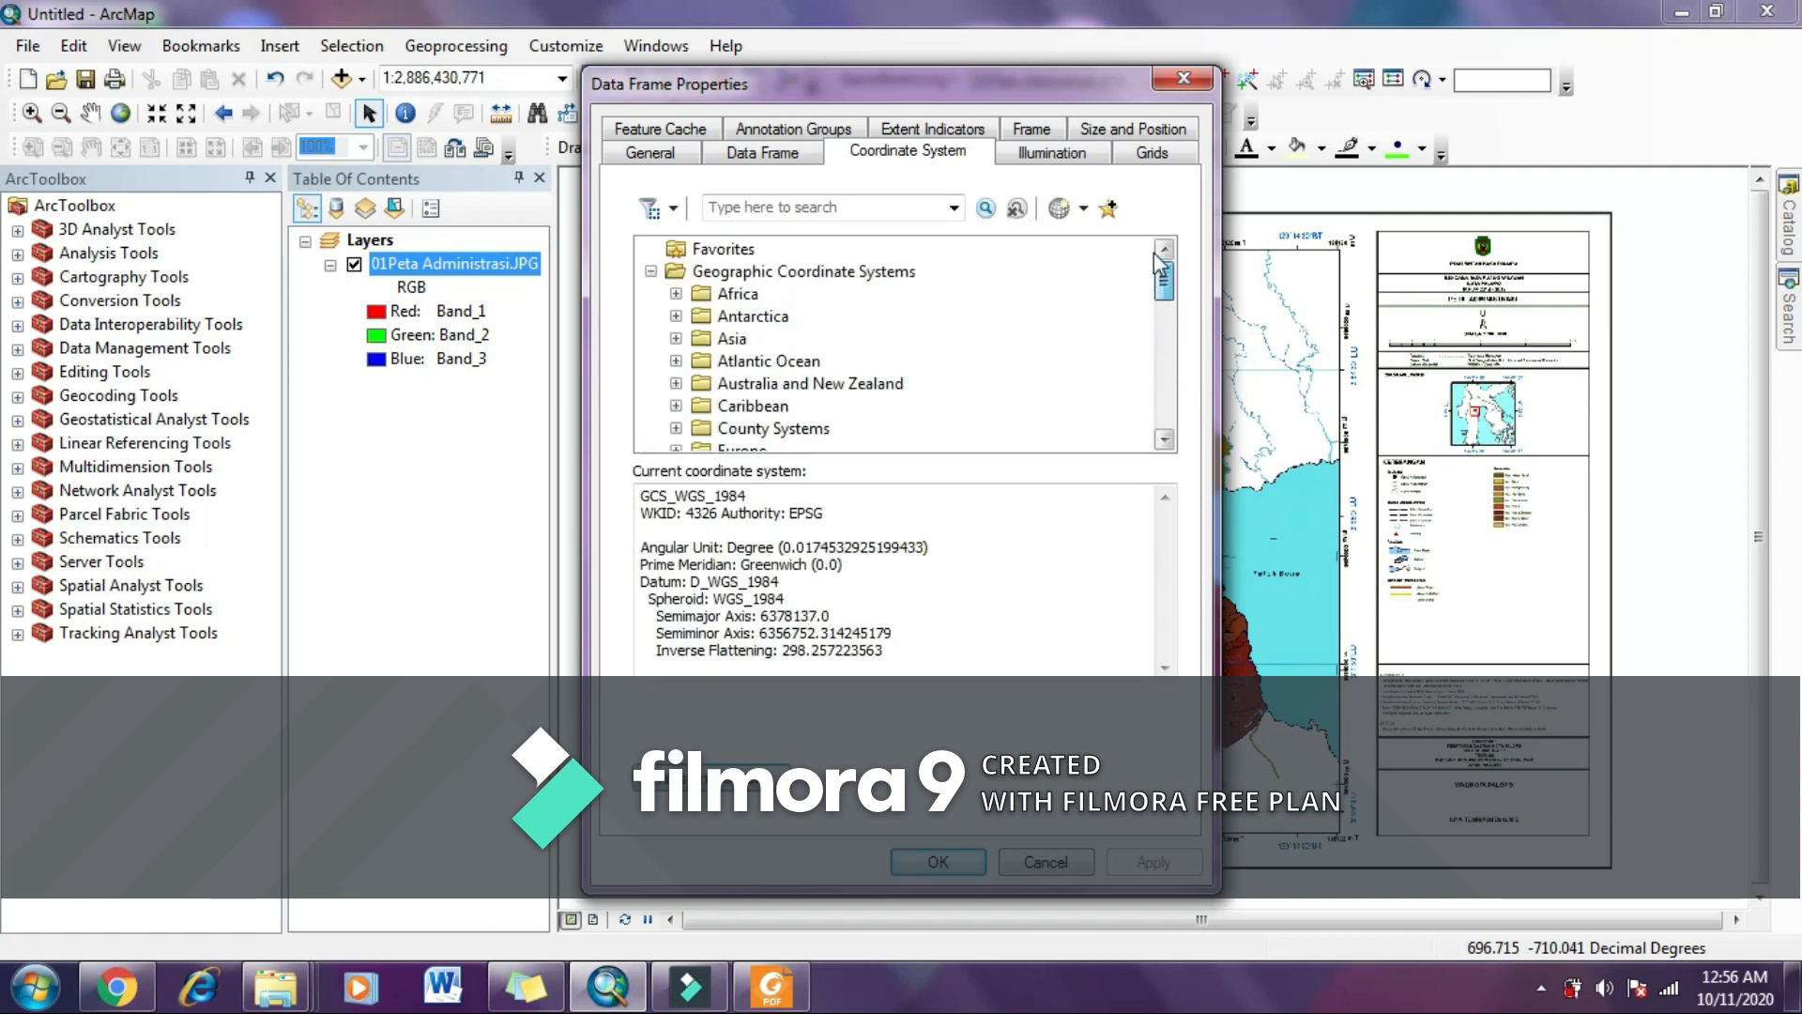
click(651, 272)
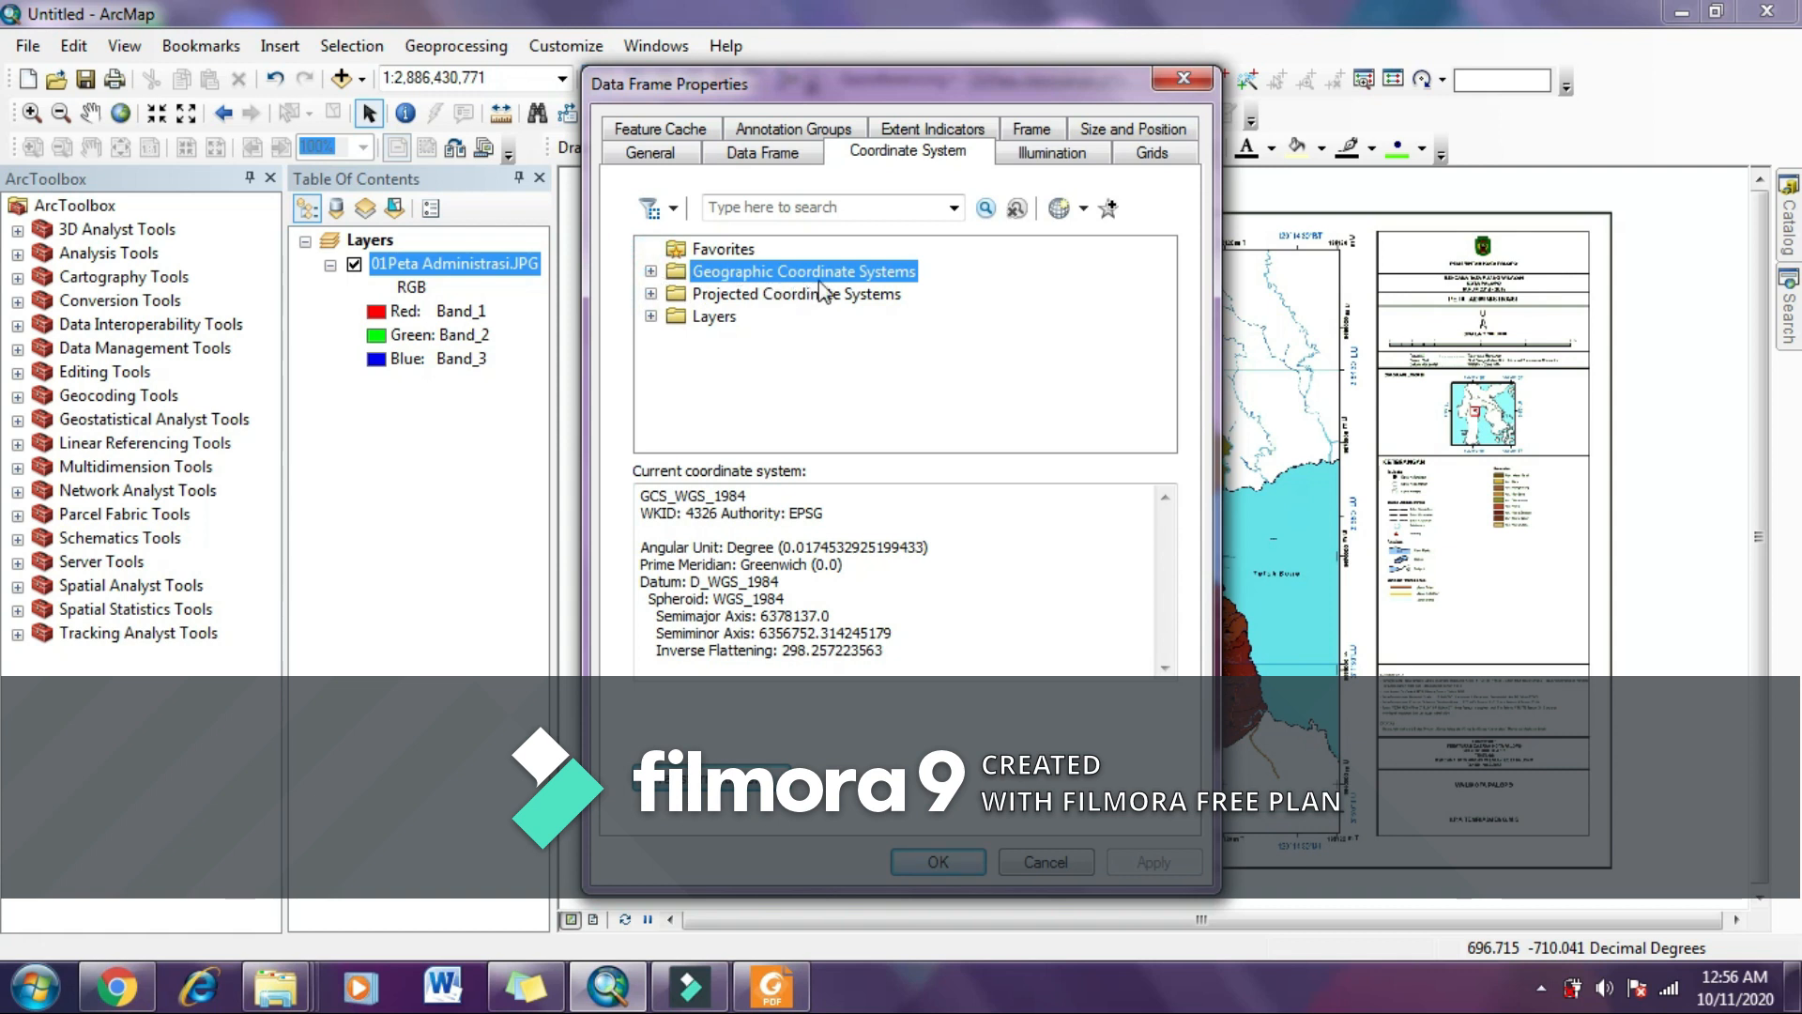
click(650, 272)
drag(1164, 284, 1164, 332)
click(675, 406)
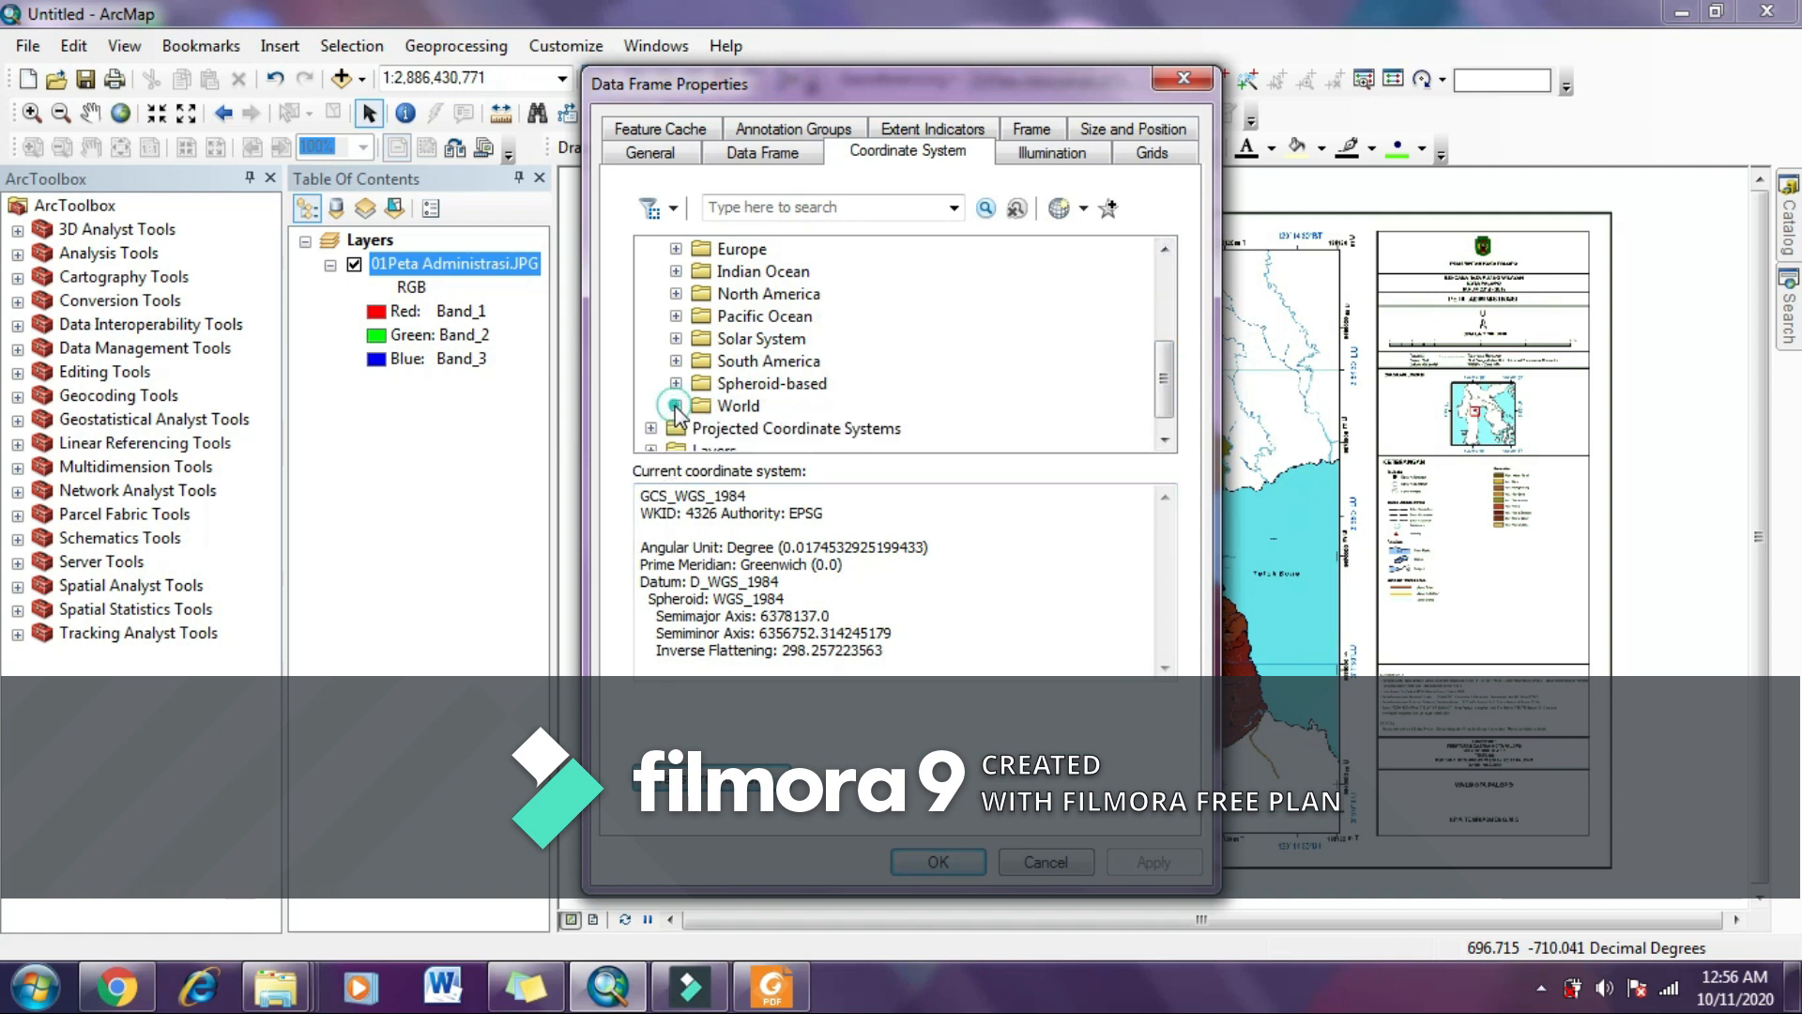
drag(1164, 375, 1163, 298)
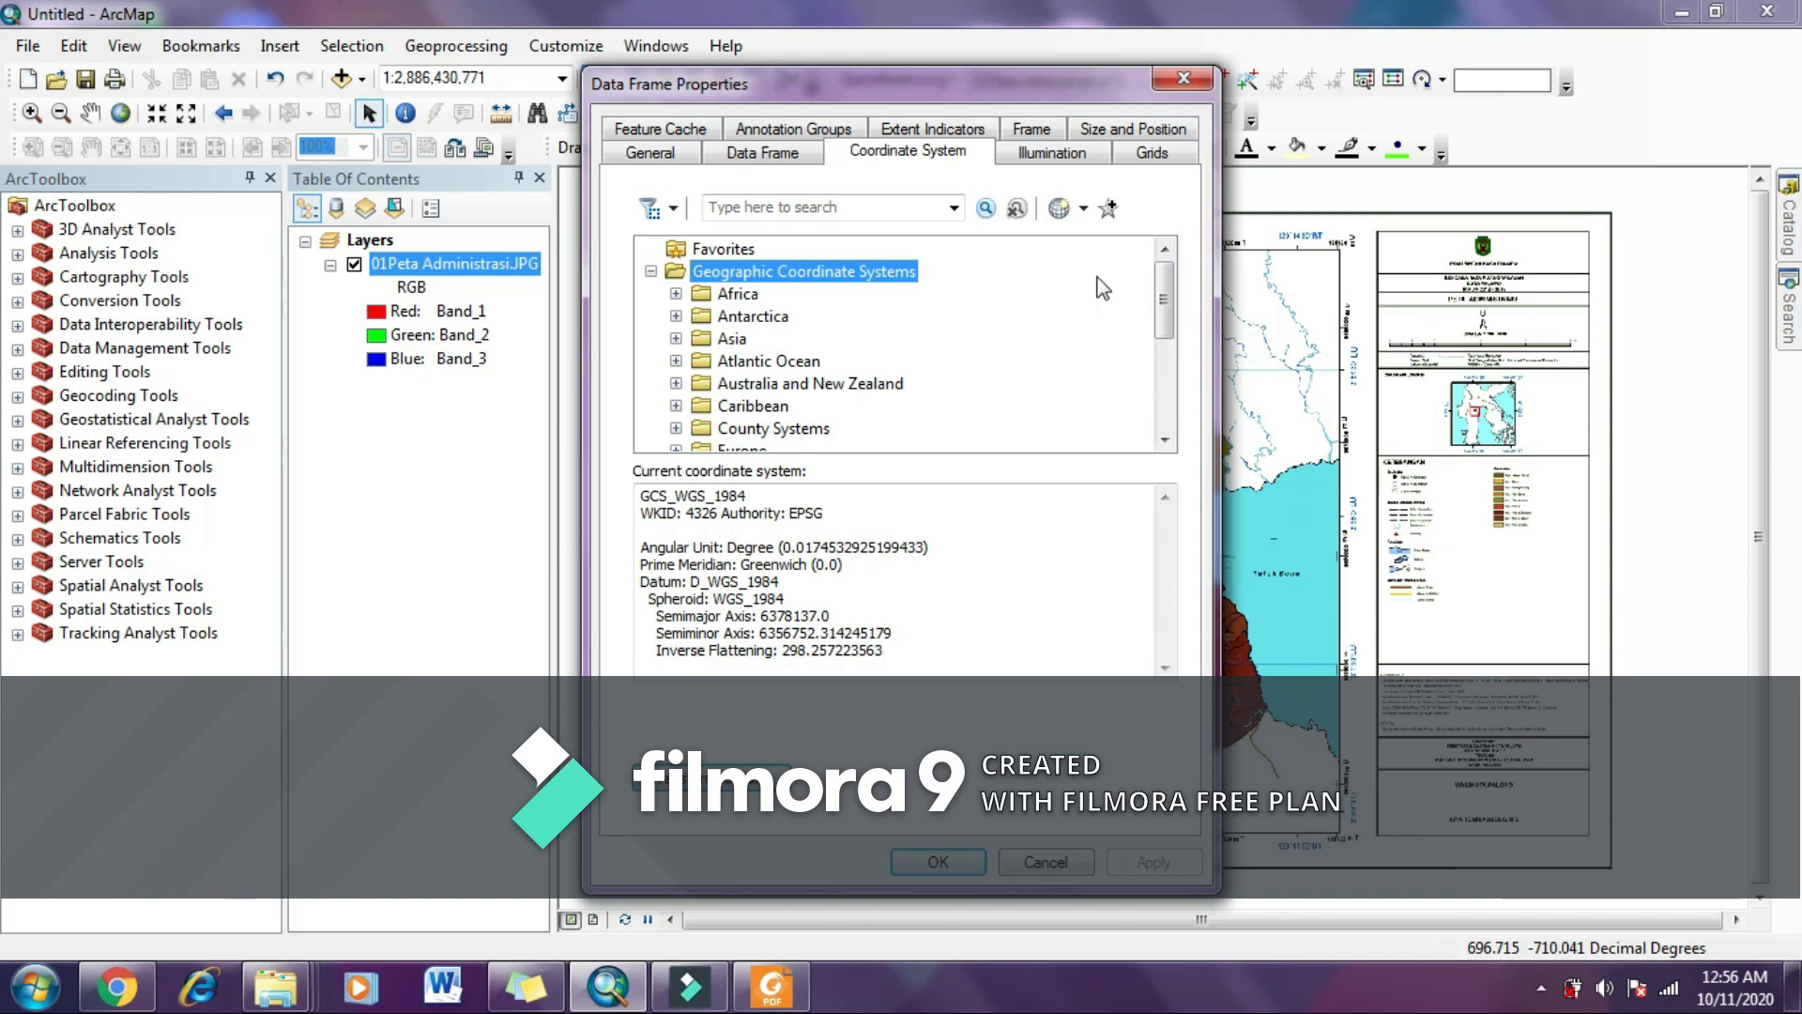
drag(1167, 297, 1165, 413)
click(676, 383)
click(771, 385)
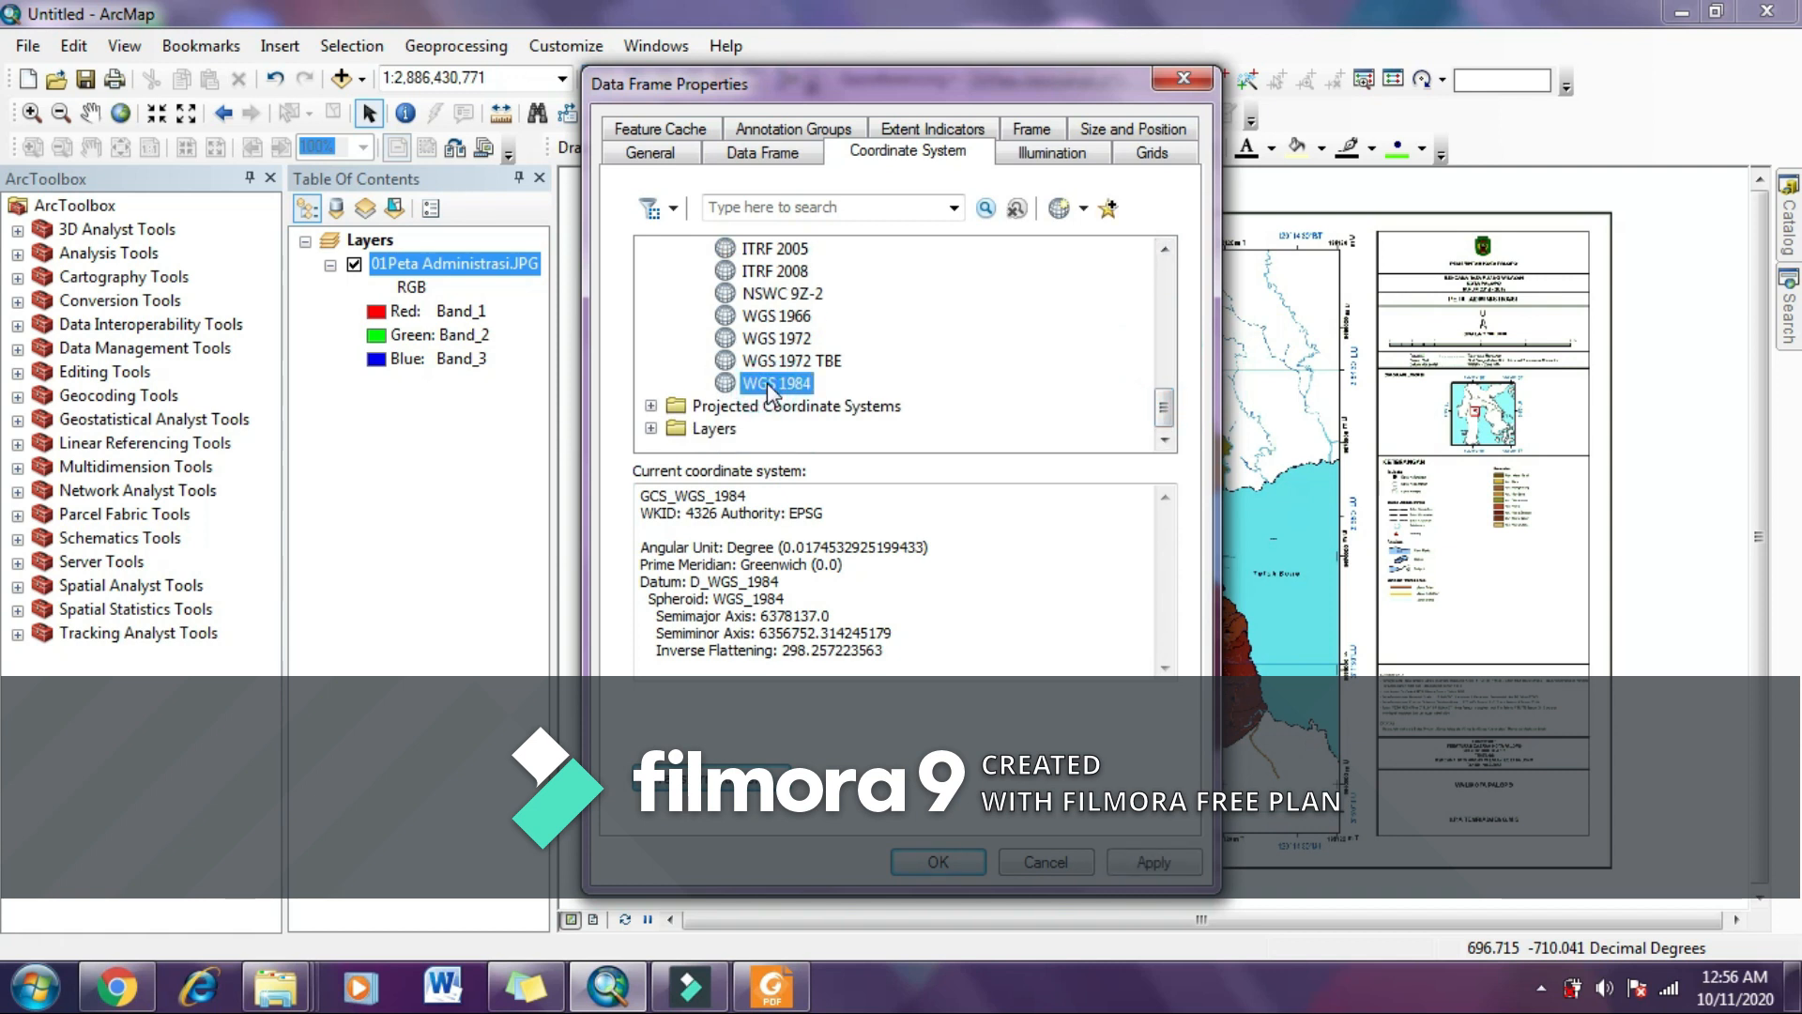
click(1153, 864)
click(964, 875)
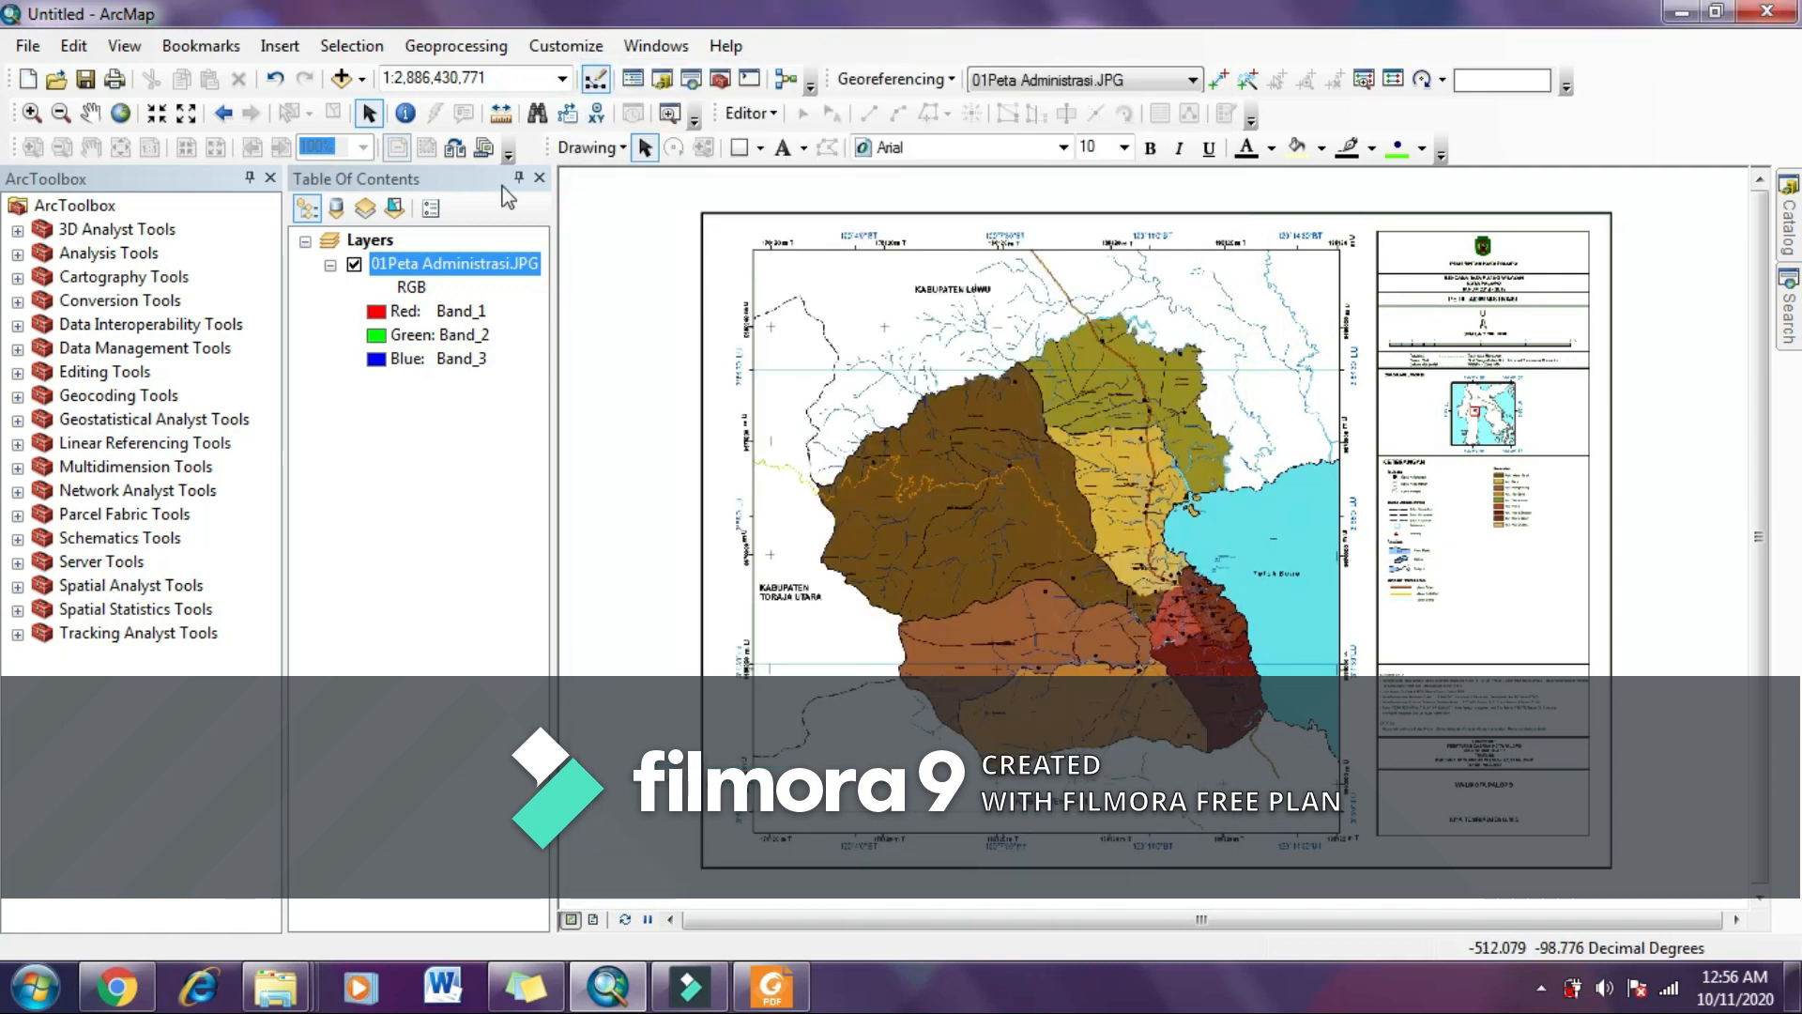
Step: Start a georeferencing control point at the map's upper-left blue graticule intersection and open its degrees-minutes-seconds coordinate entry
click(32, 114)
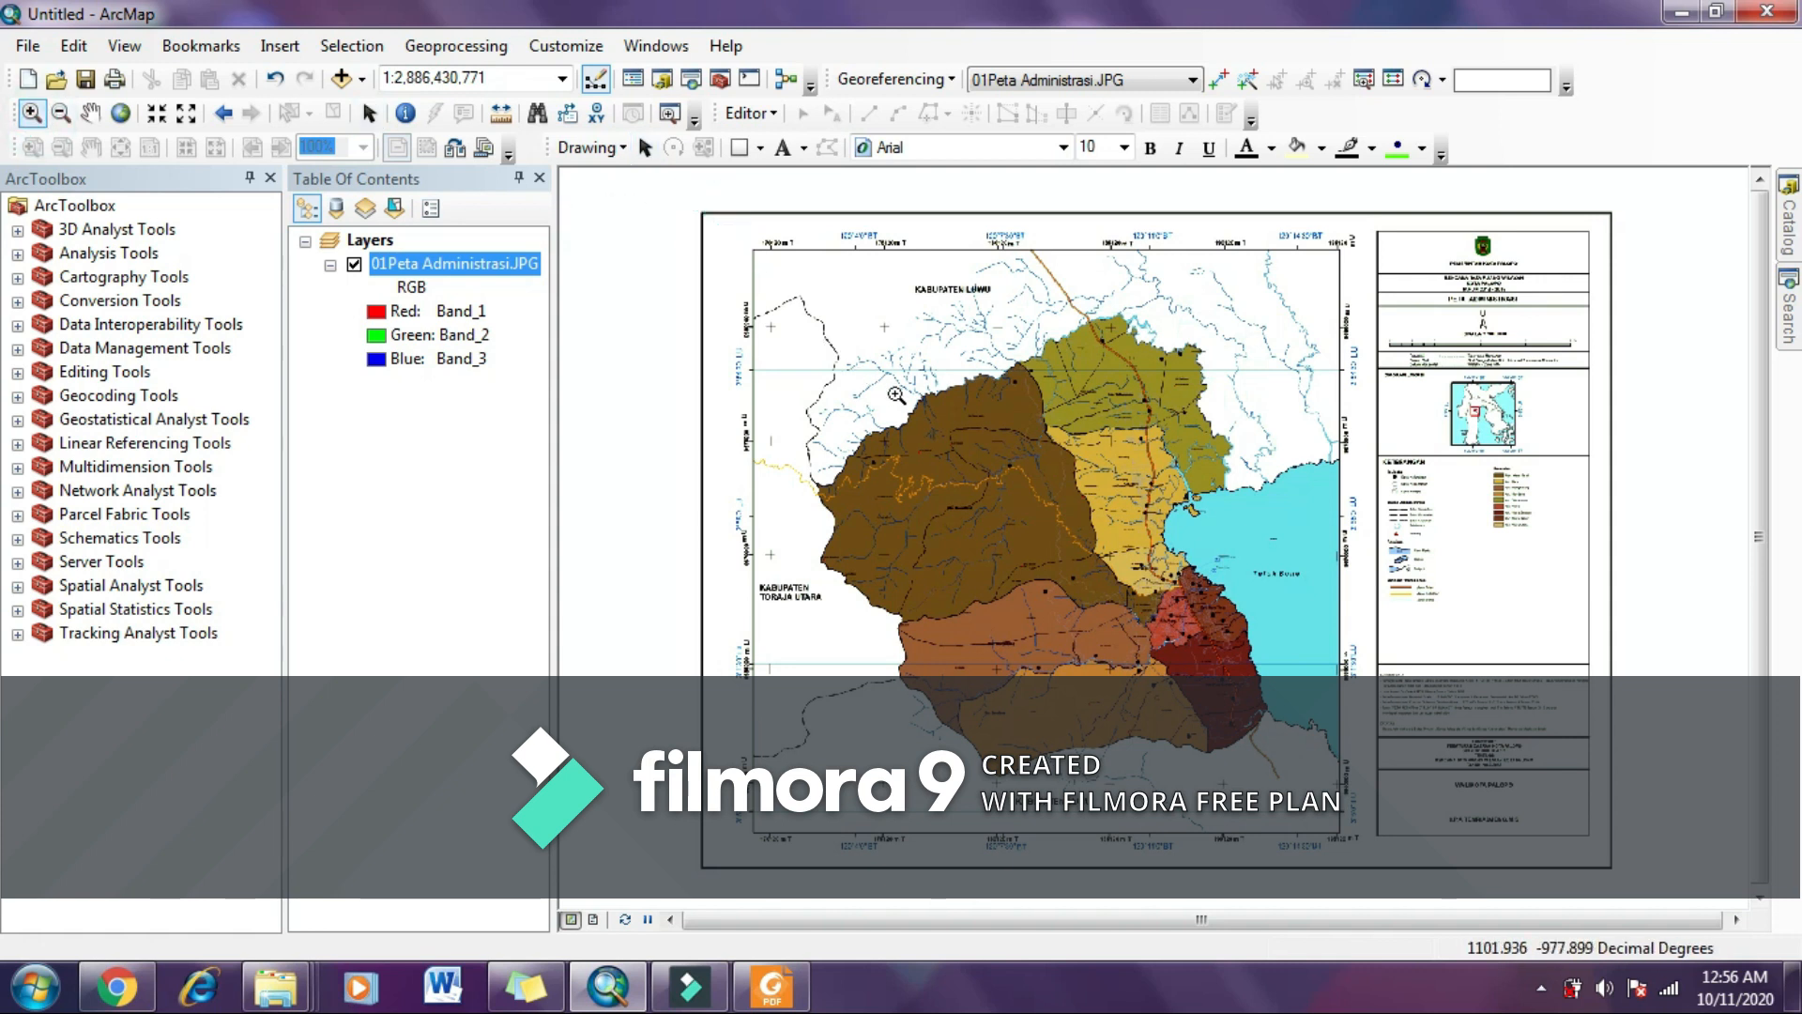
drag(712, 212, 913, 417)
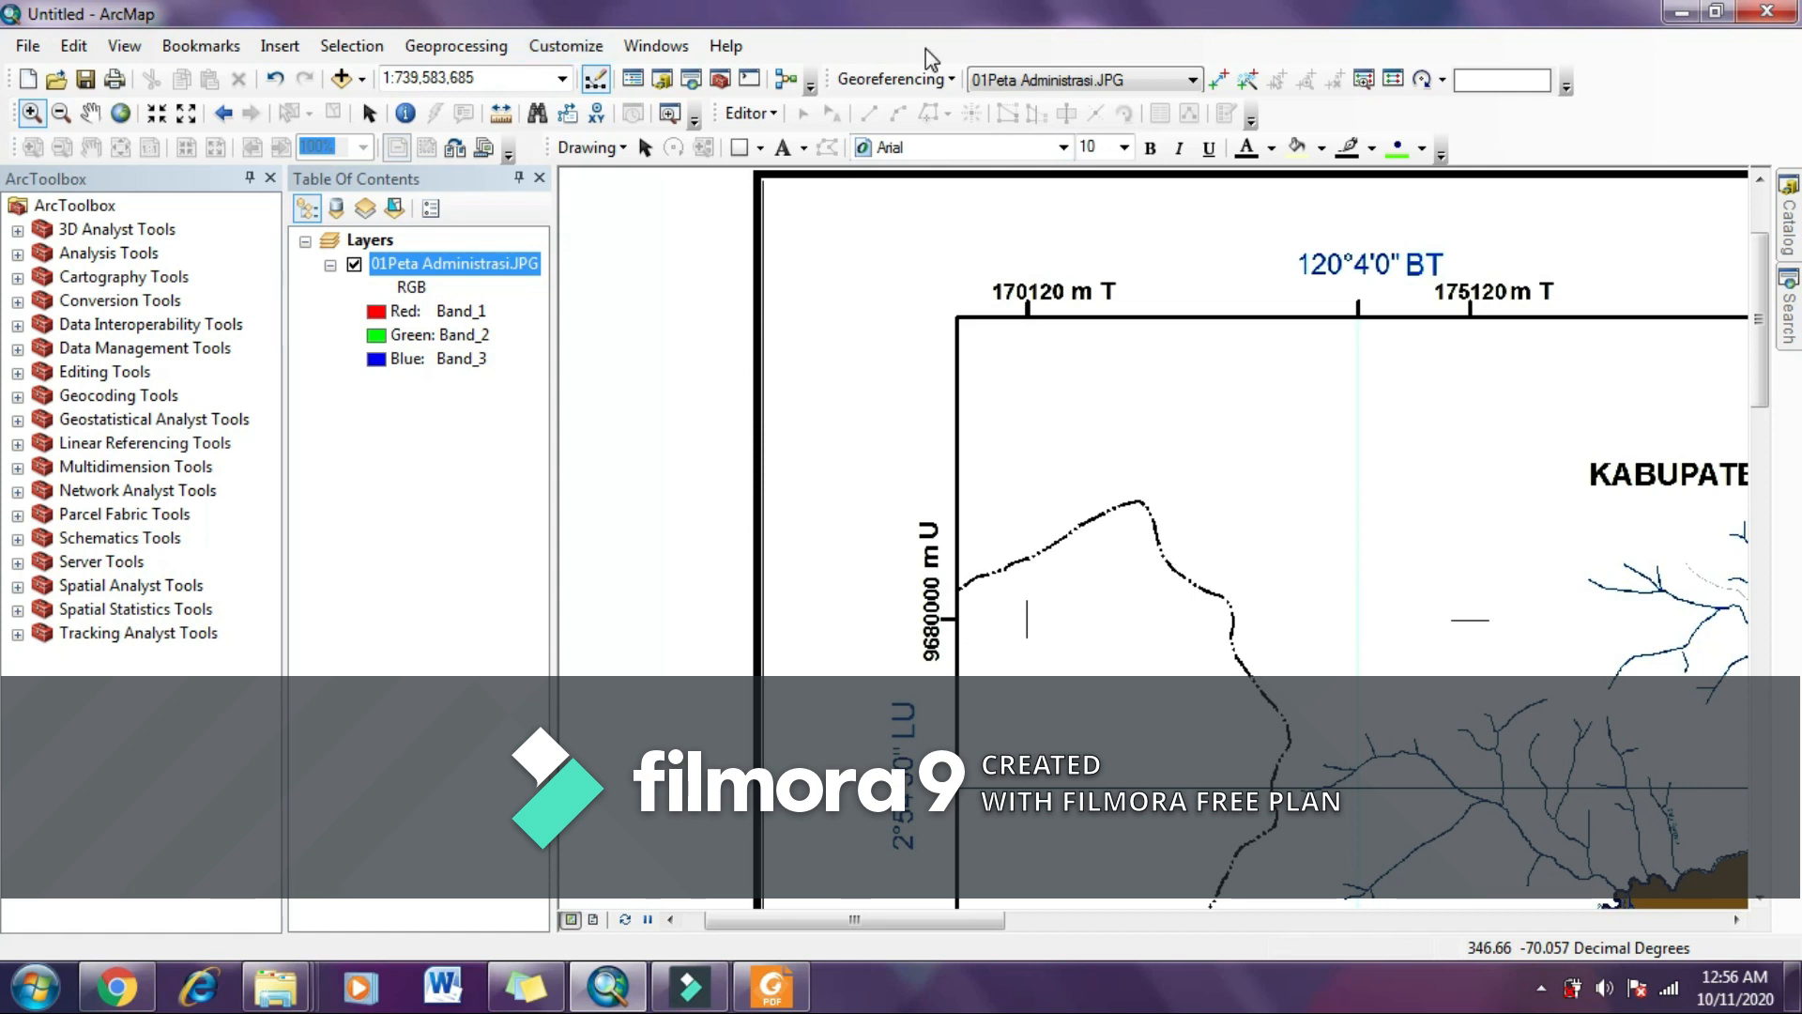
click(1219, 82)
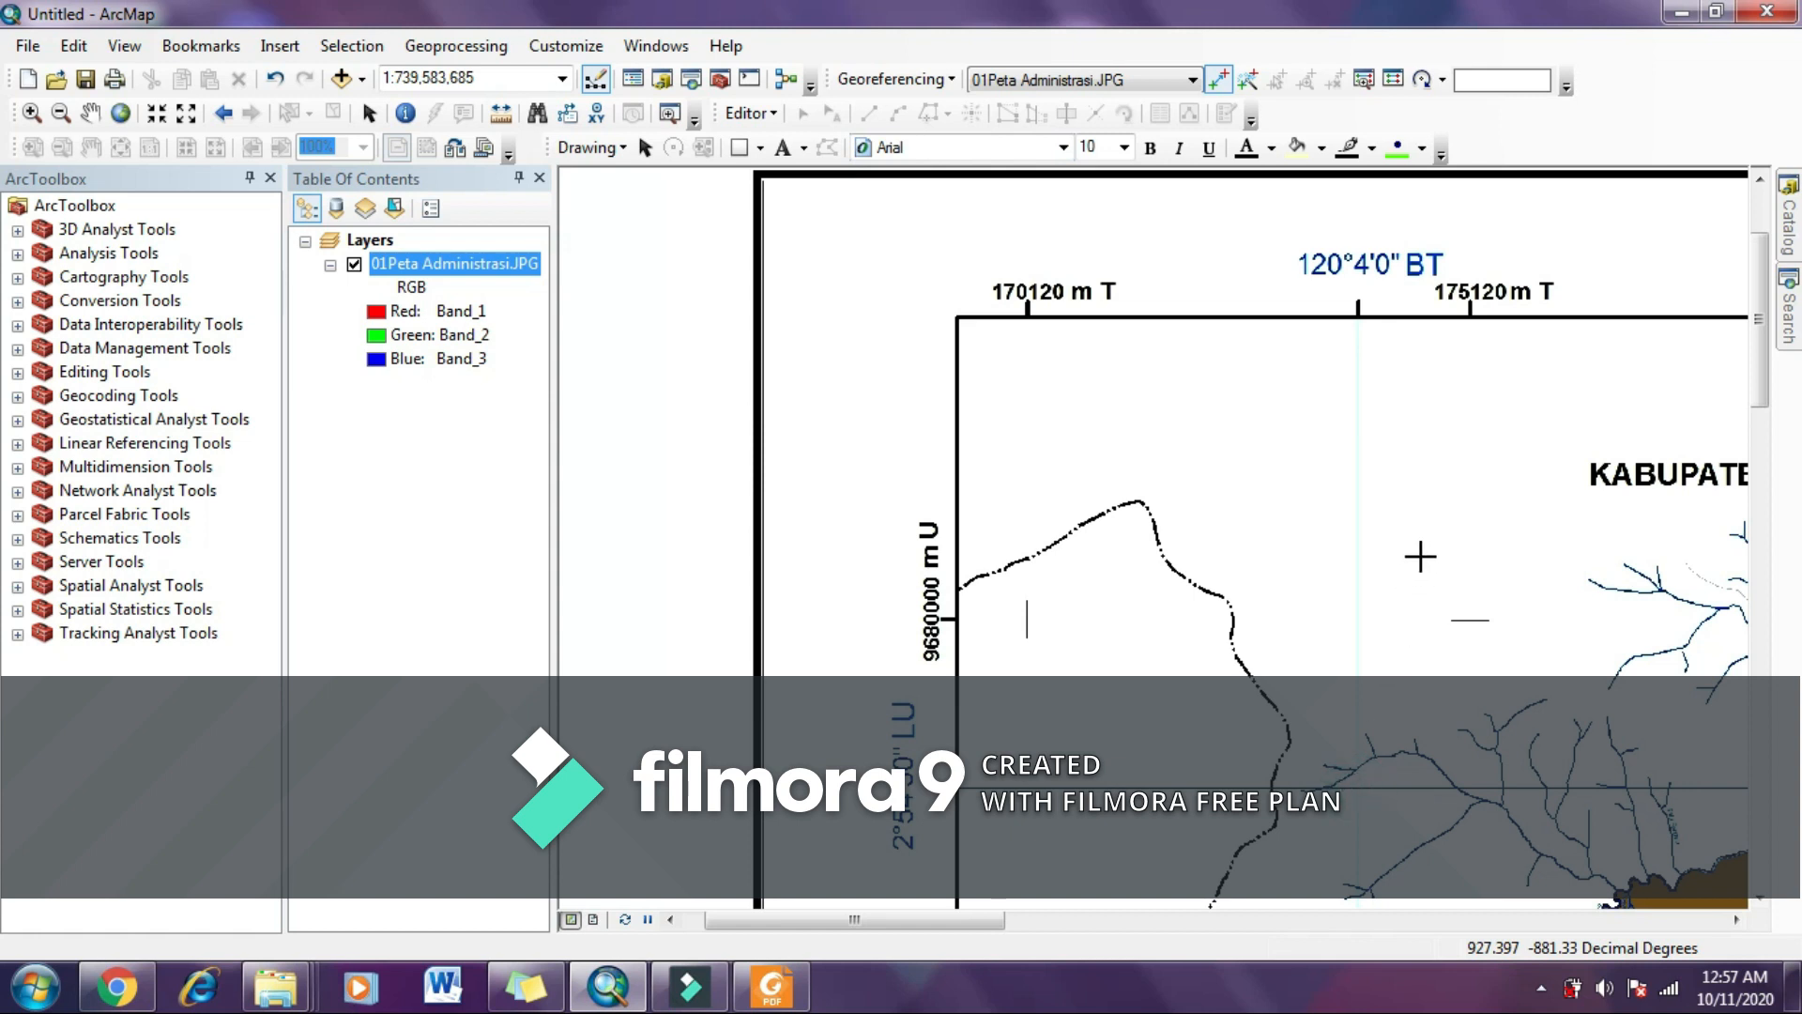
right_click(1452, 455)
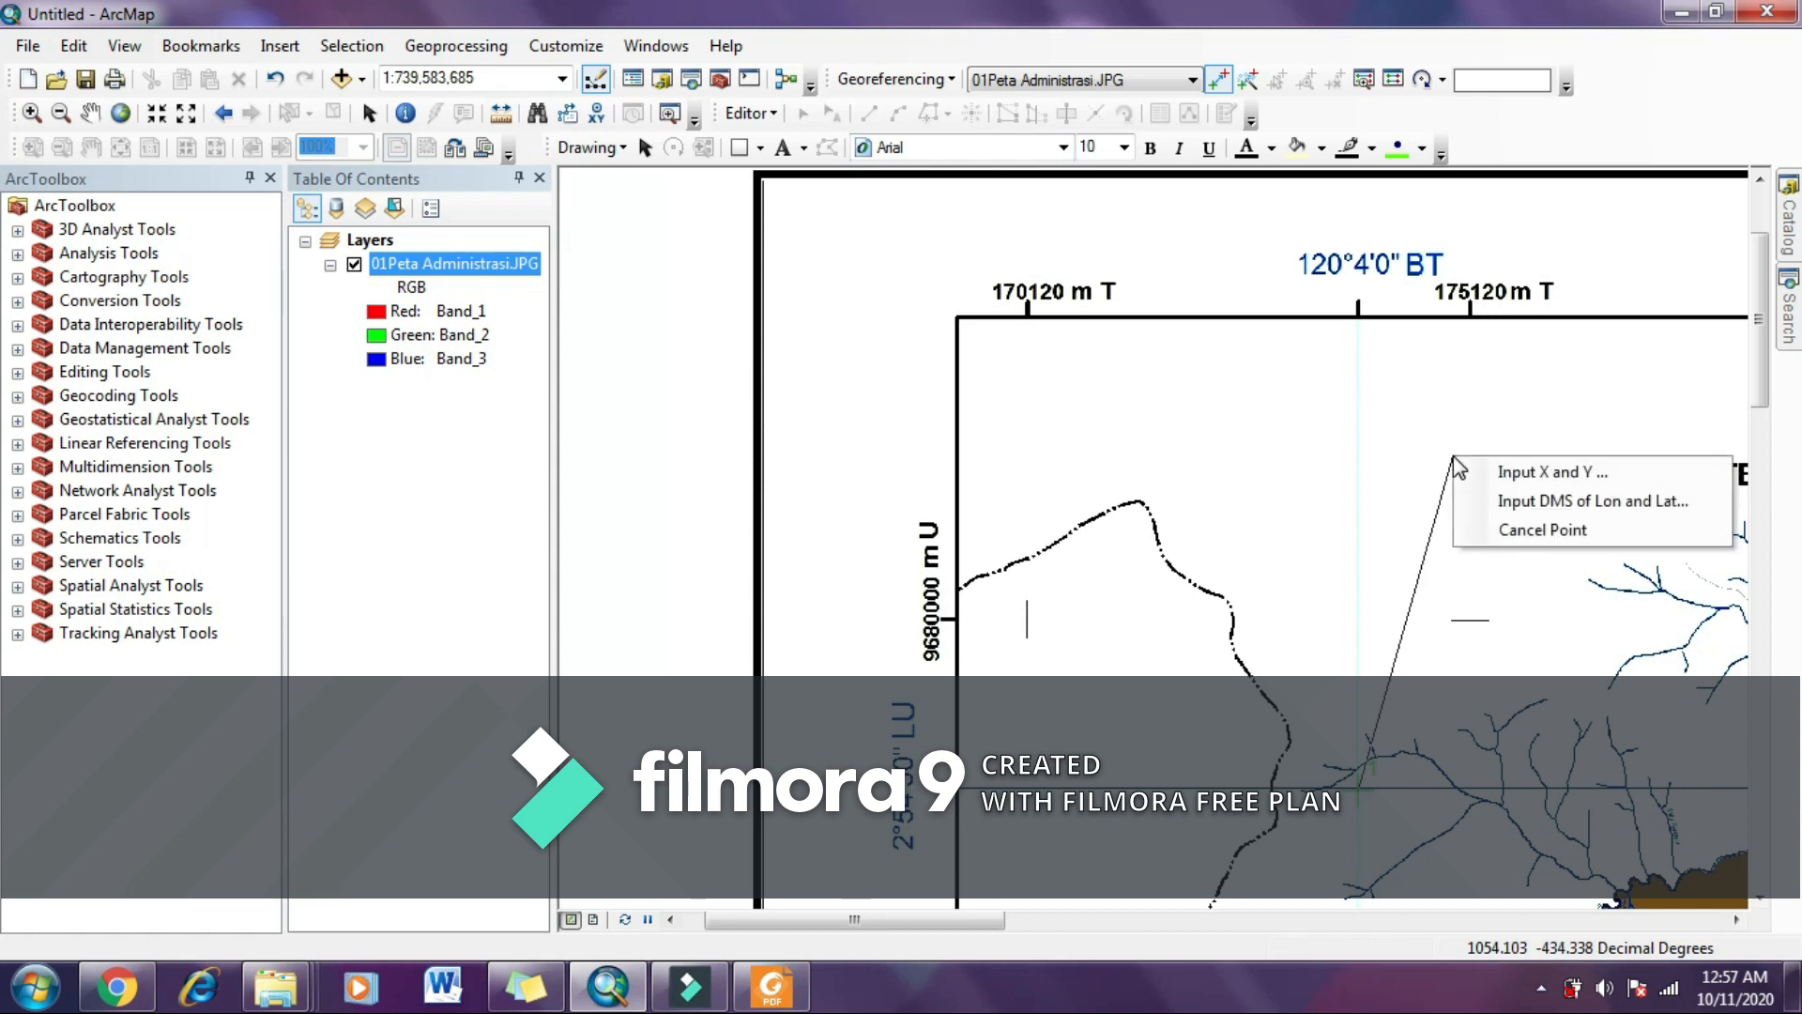
click(1492, 502)
click(997, 396)
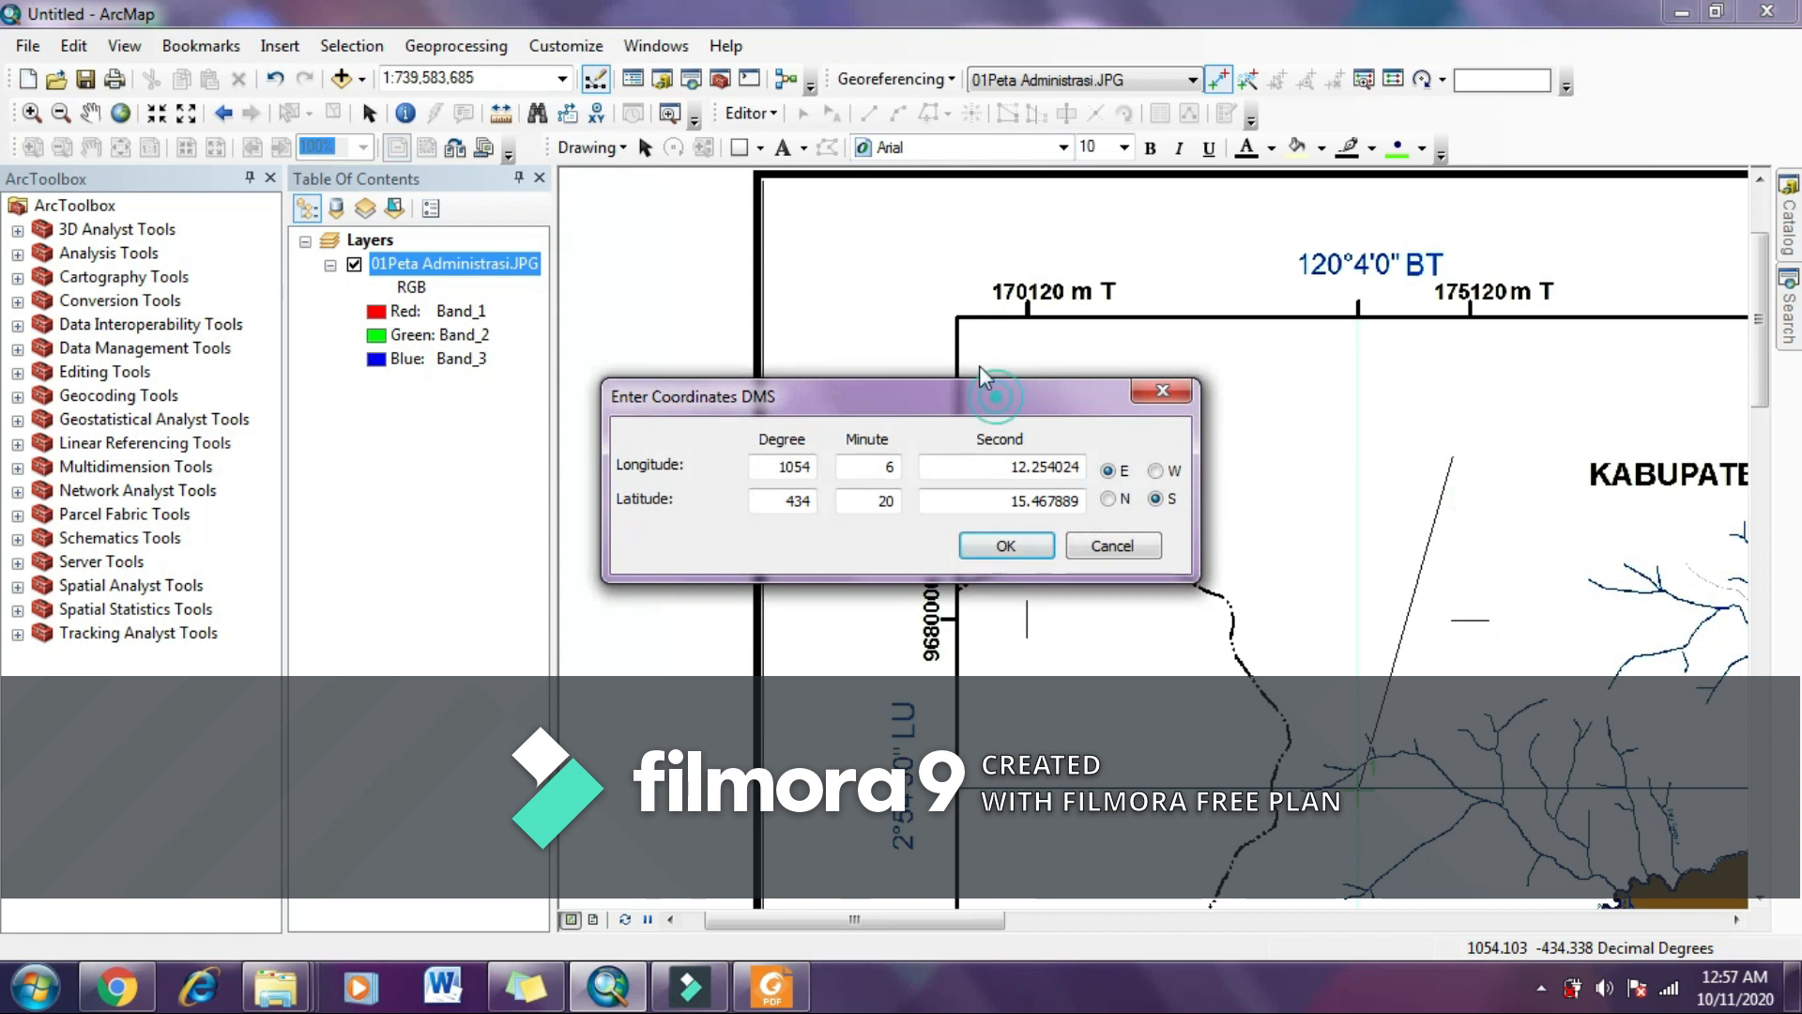
drag(979, 368, 966, 336)
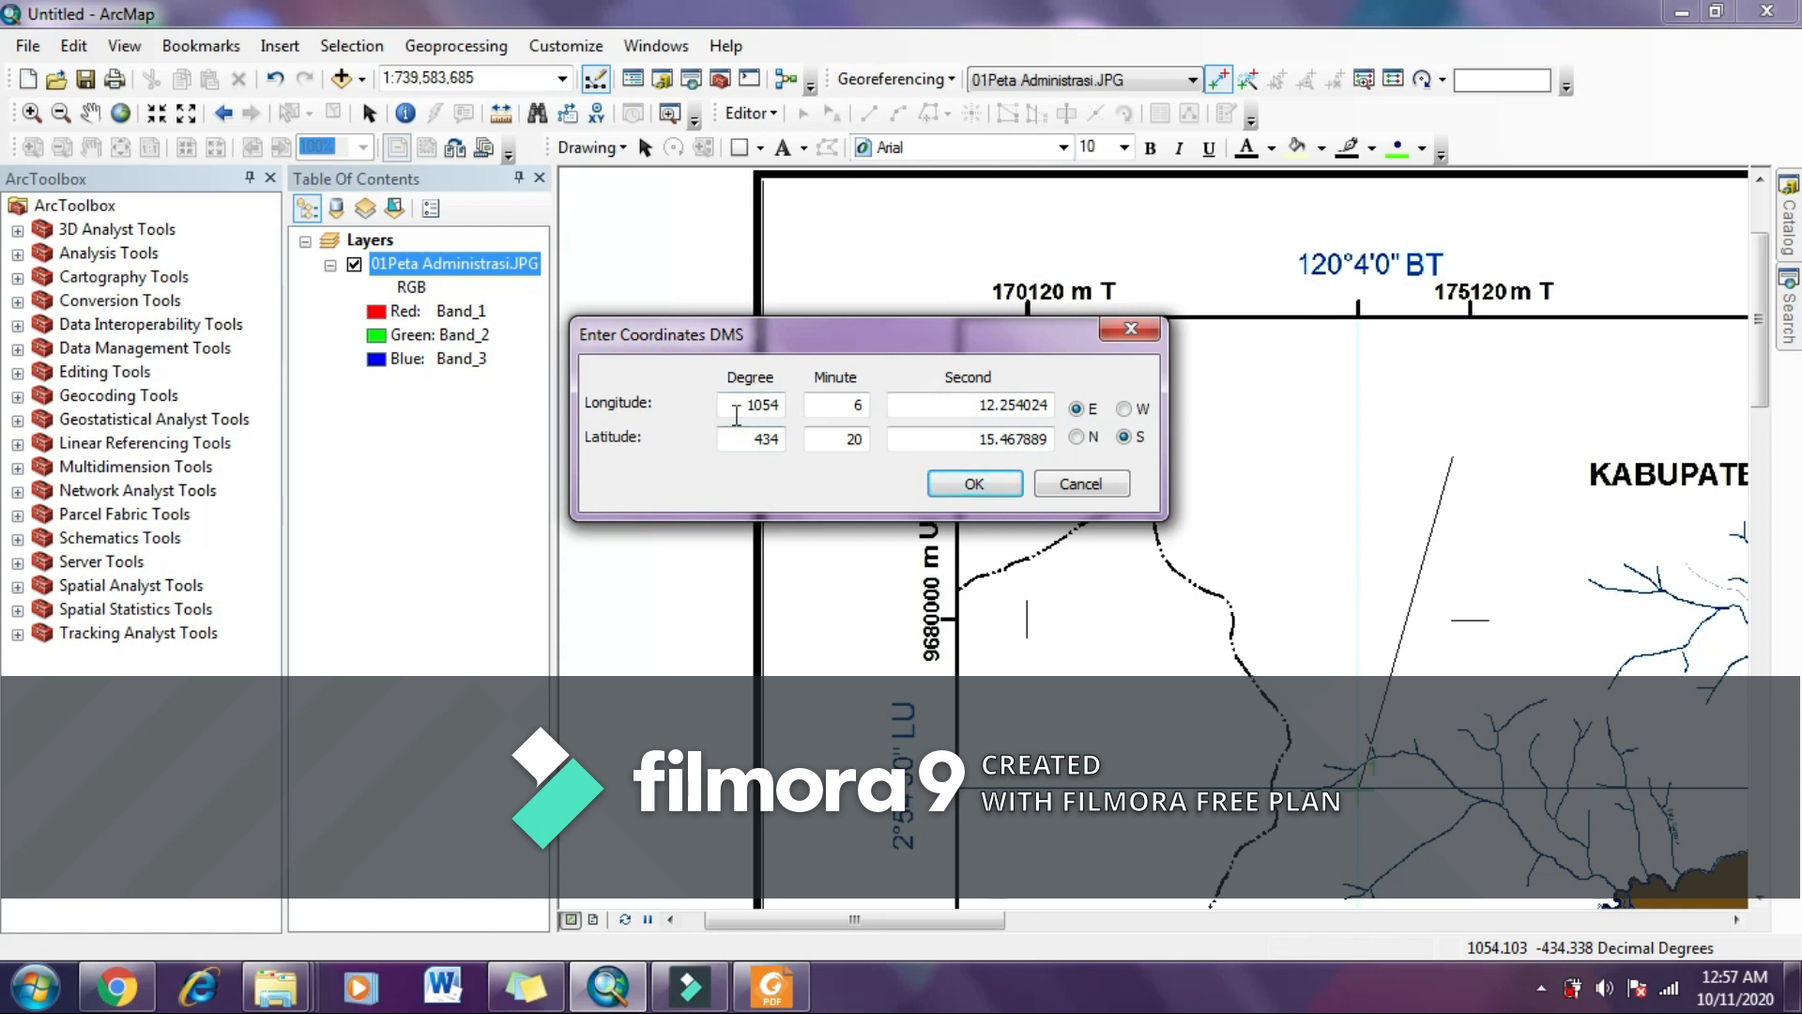
Step: Set the first control point's longitude to 120° 4' 0" E
drag(733, 409, 807, 422)
text(1)
drag(842, 404, 1117, 422)
text(0)
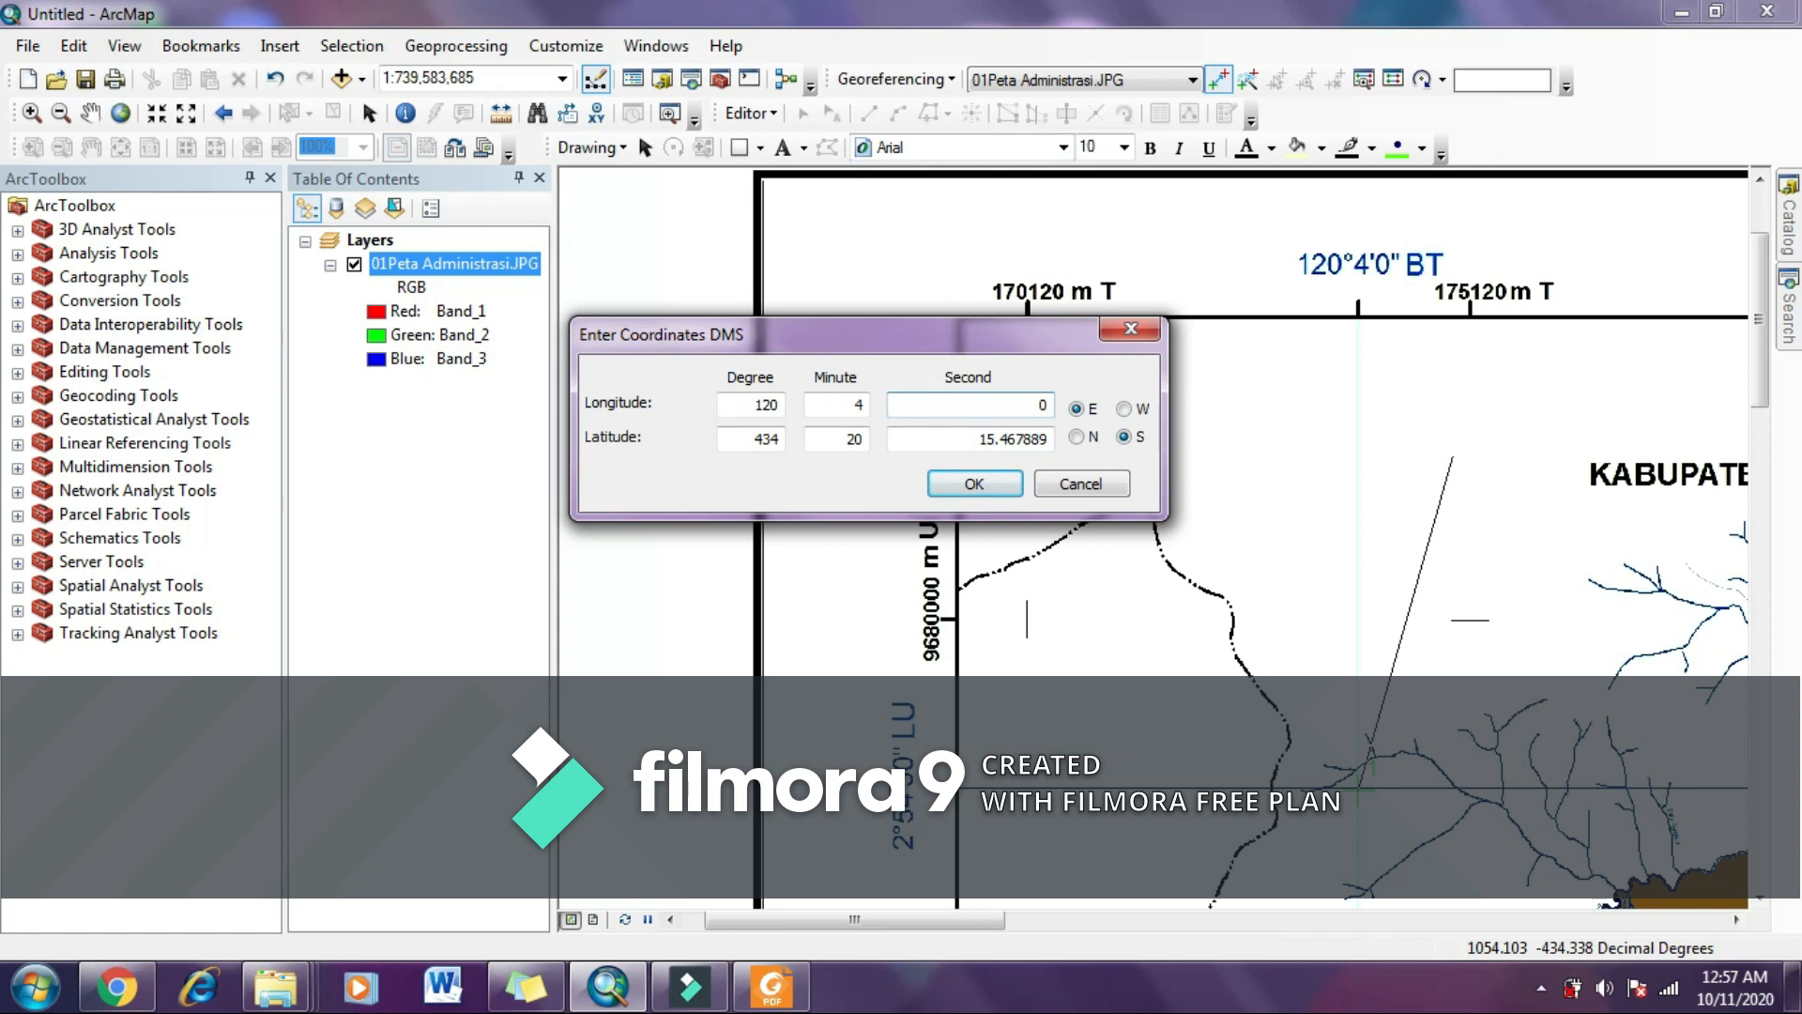
Step: Set the first control point's latitude to 2° 54' 30" S and confirm its coordinates
double_click(746, 442)
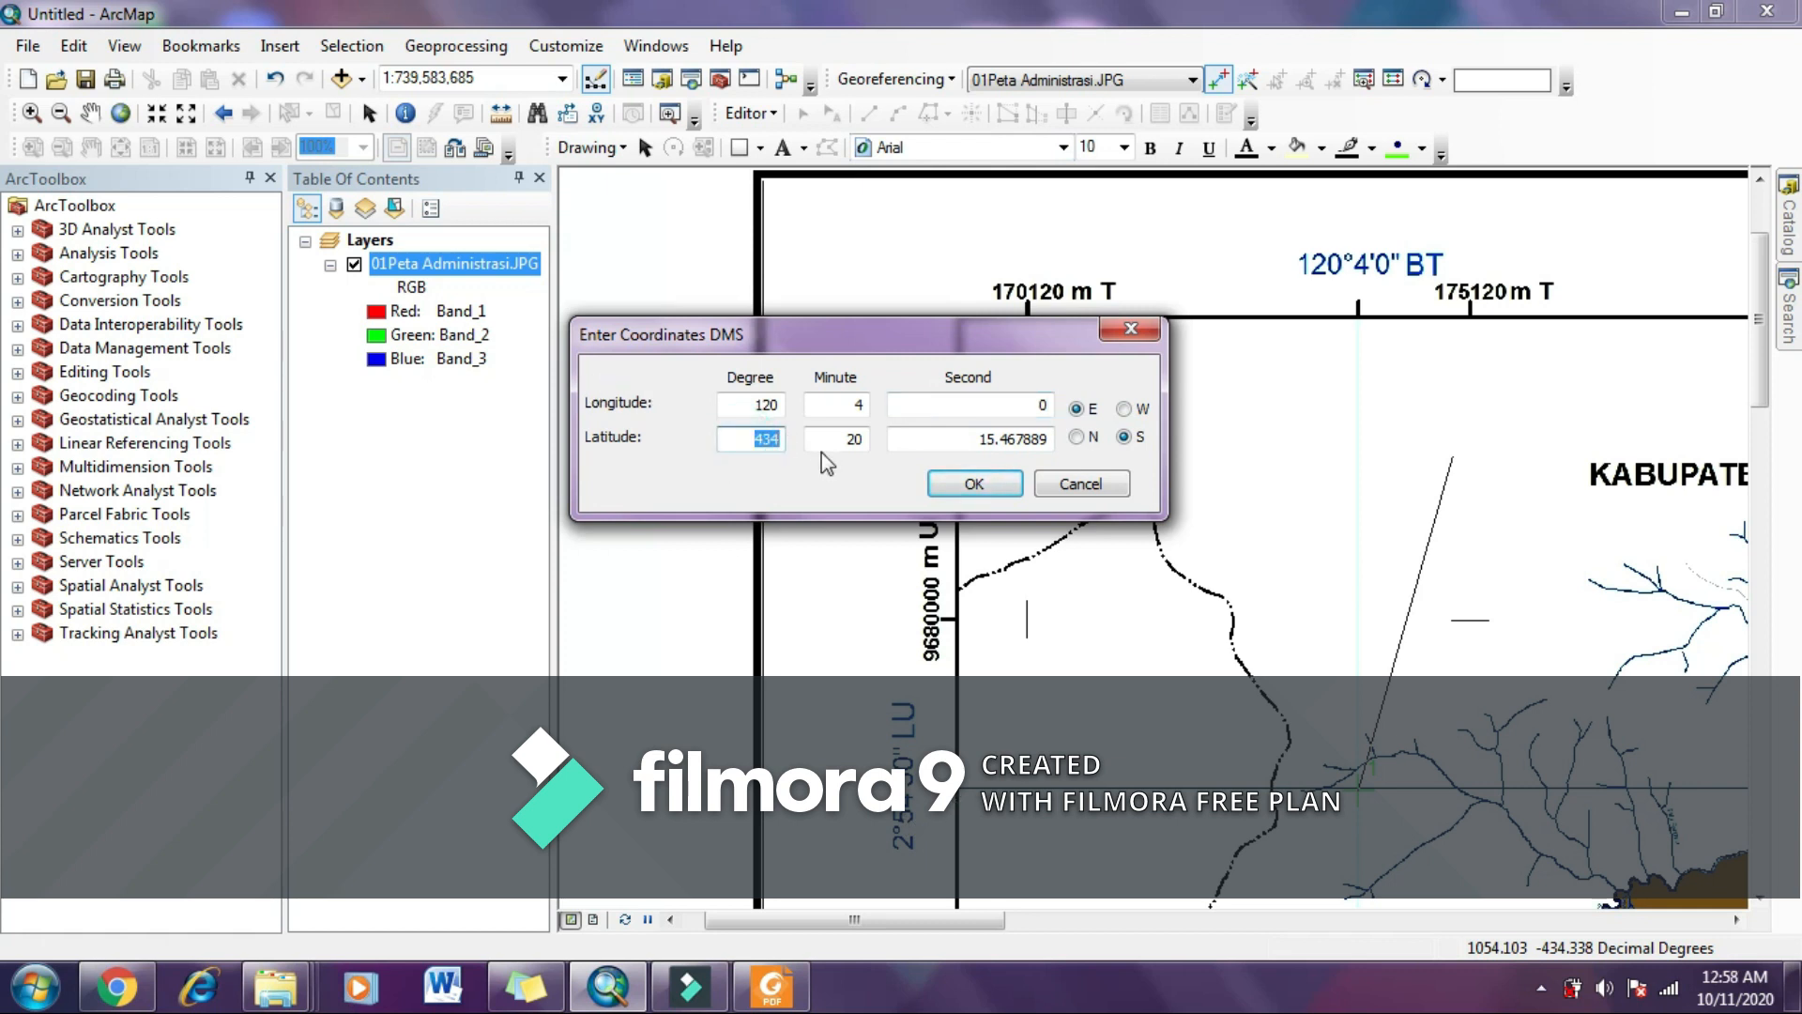
text(2)
double_click(842, 441)
double_click(938, 438)
text(30)
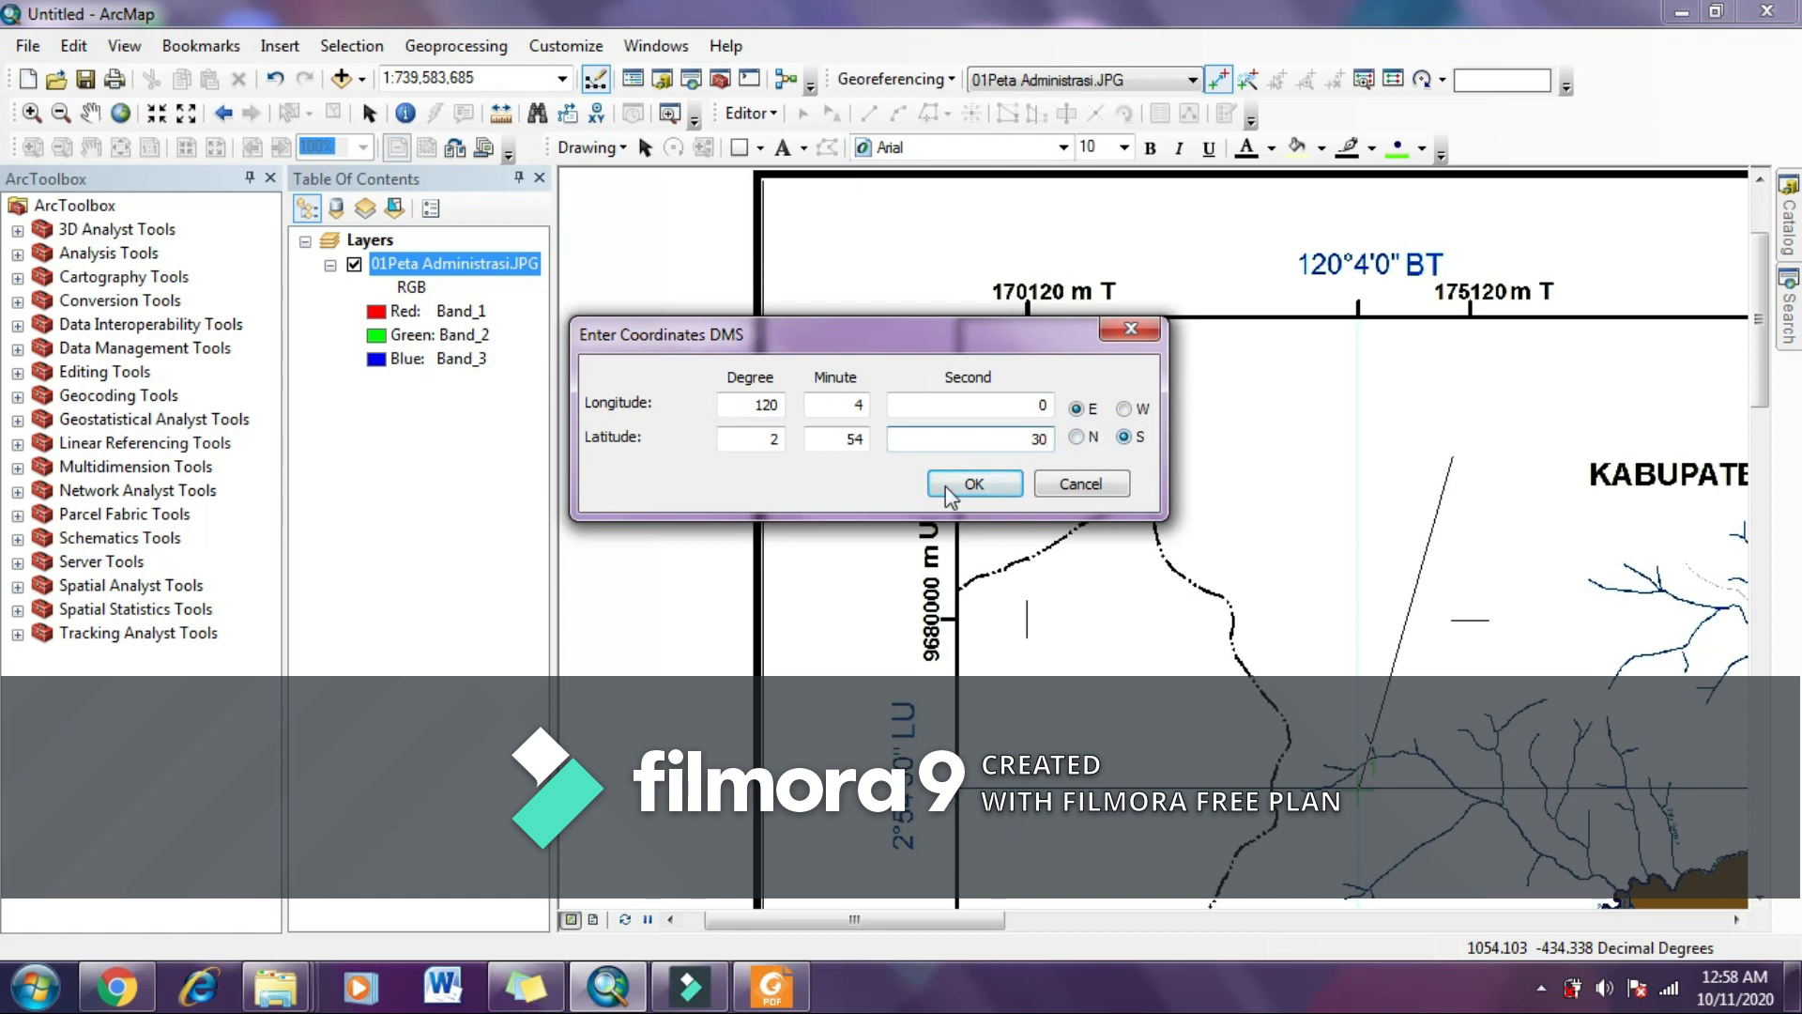
click(971, 484)
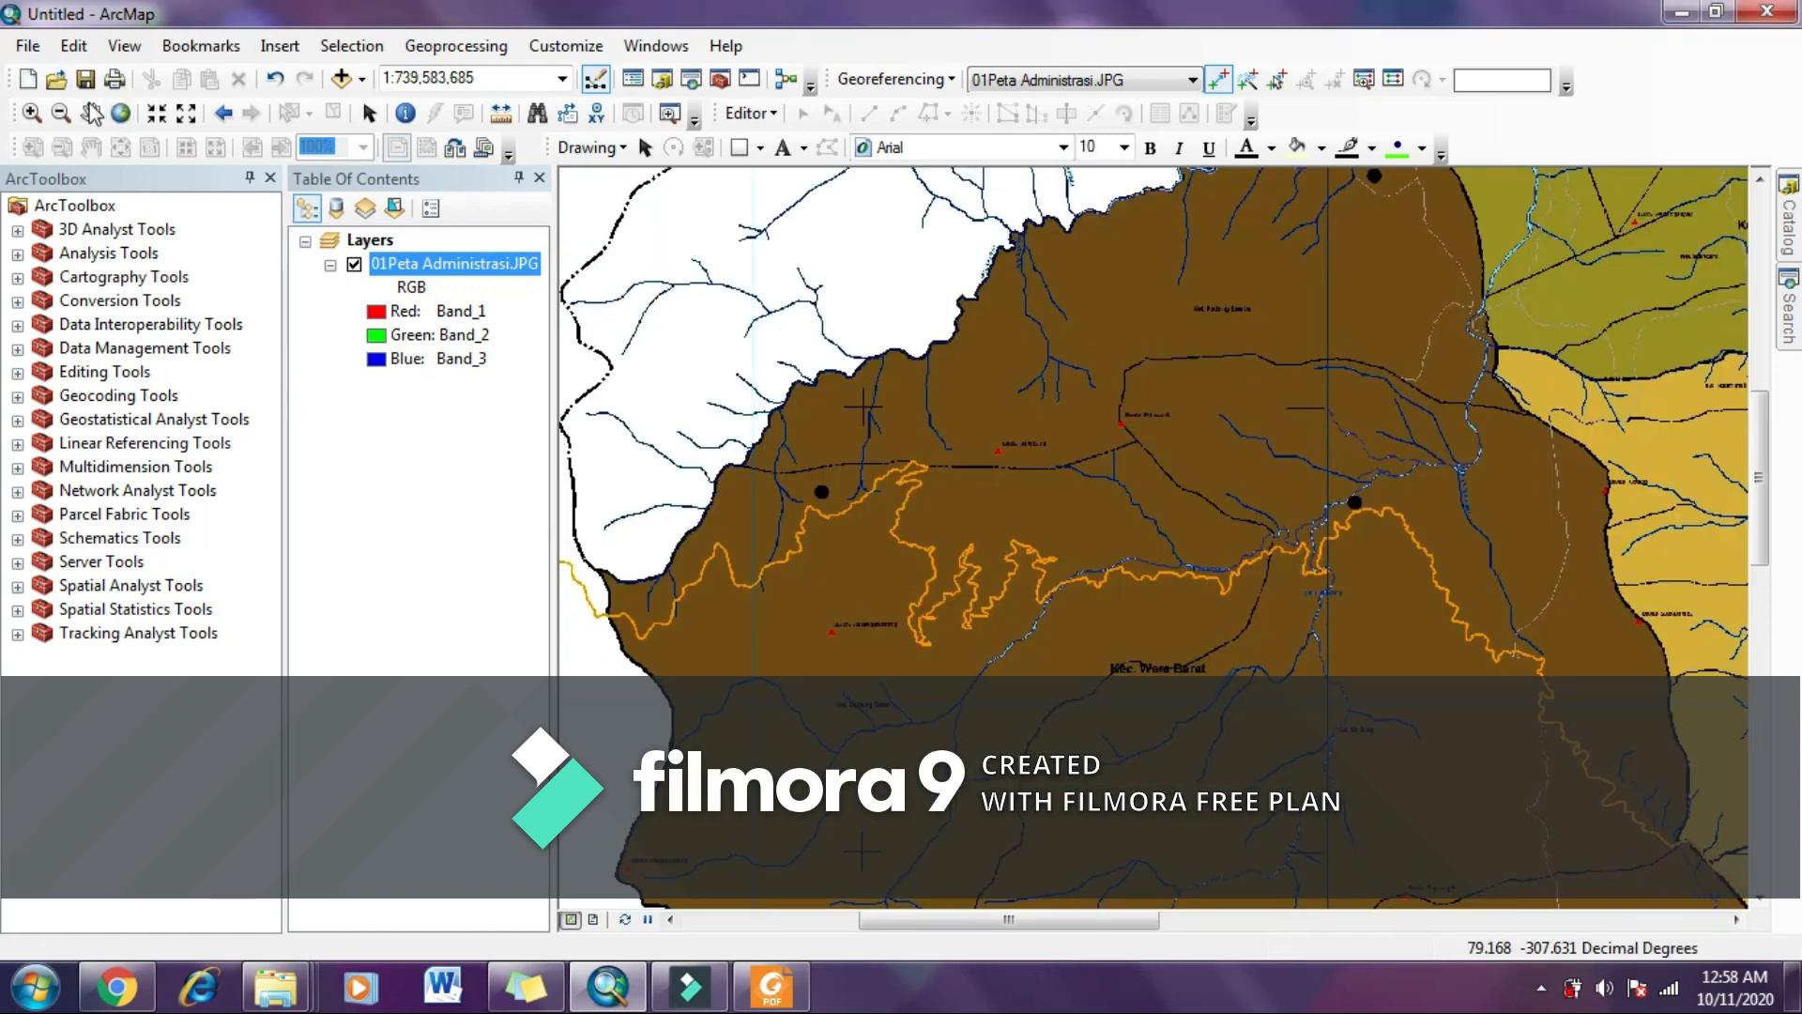
Step: Start a second control point at the map's upper-right graticule intersection and open its degrees-minutes-seconds coordinate entry
click(120, 114)
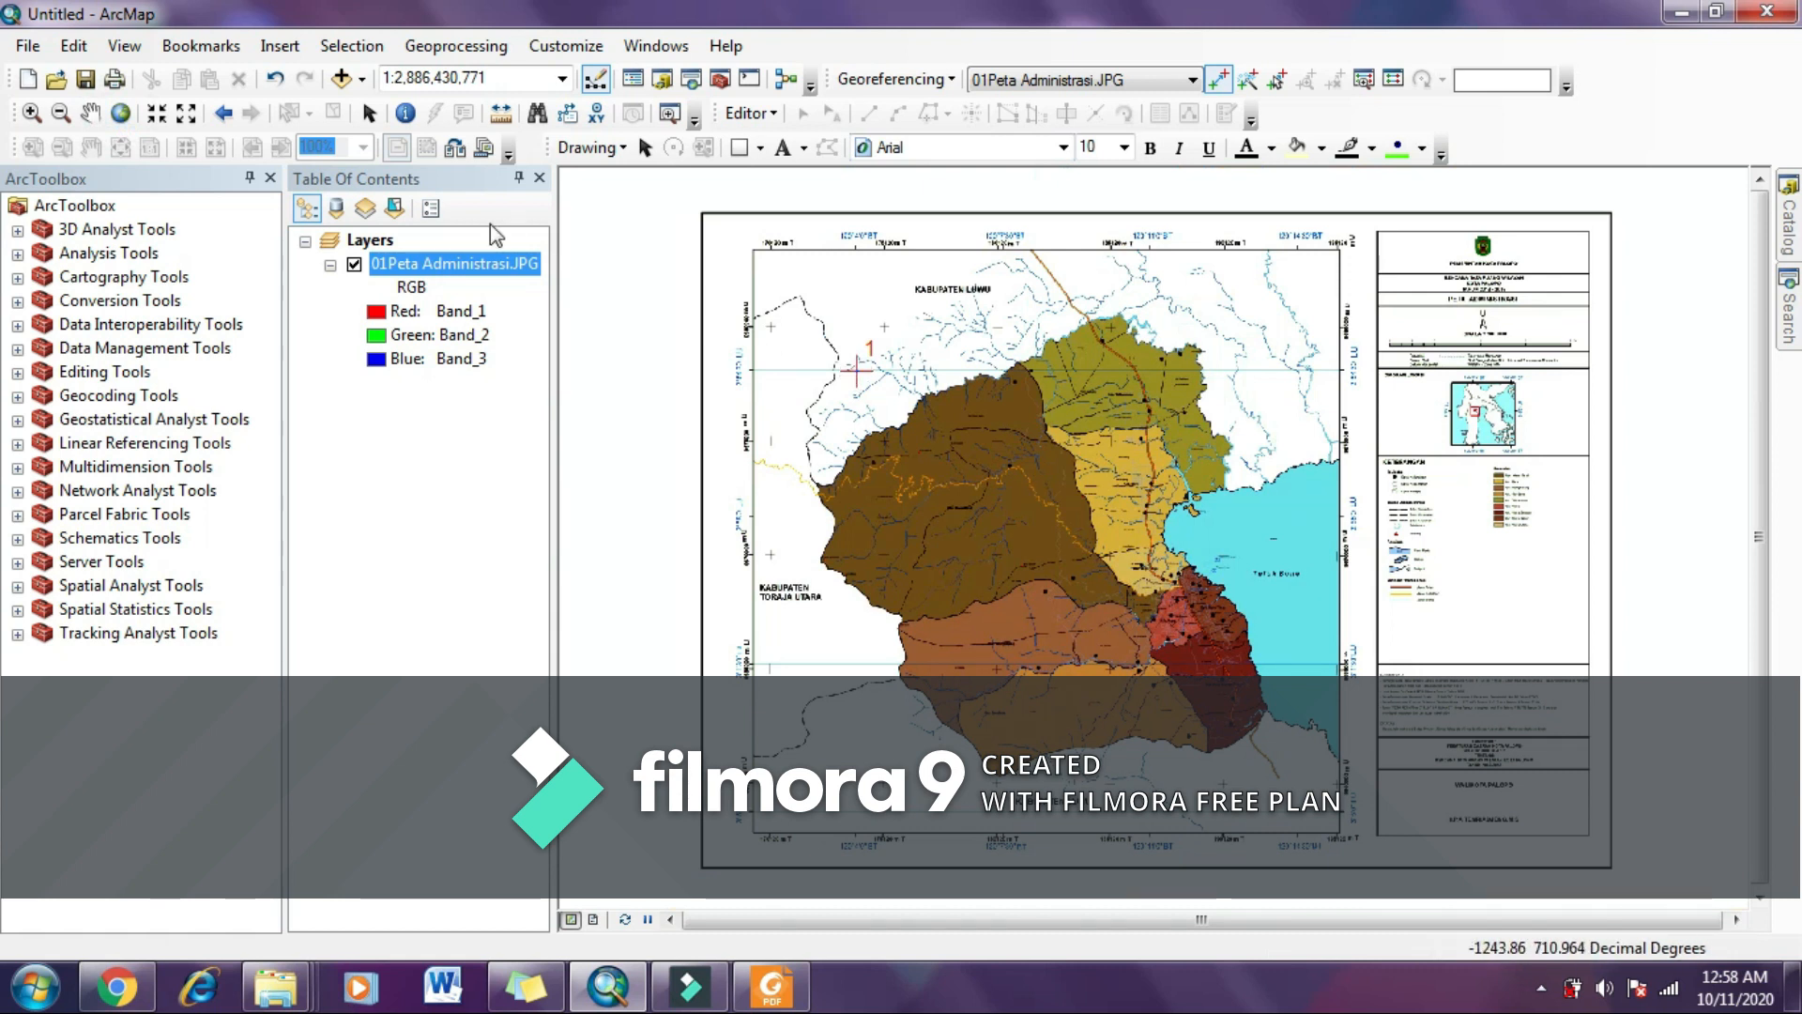
click(31, 113)
drag(1239, 187, 1364, 420)
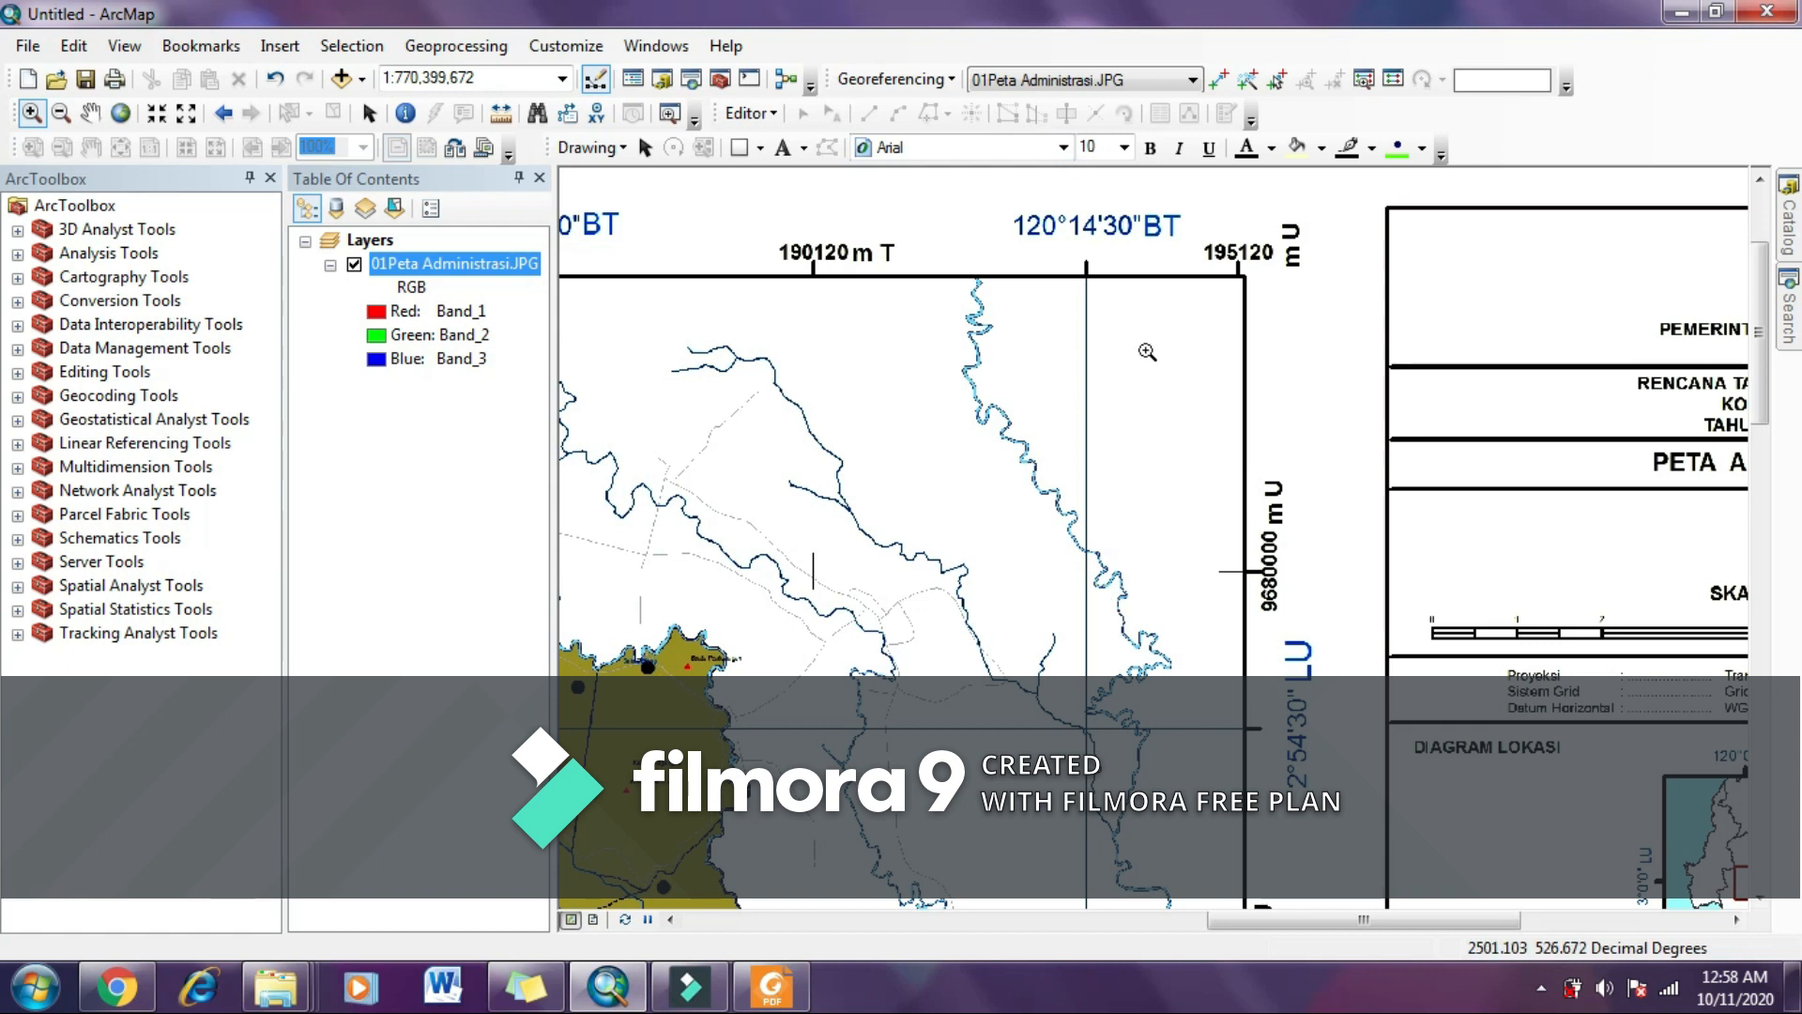
click(1218, 81)
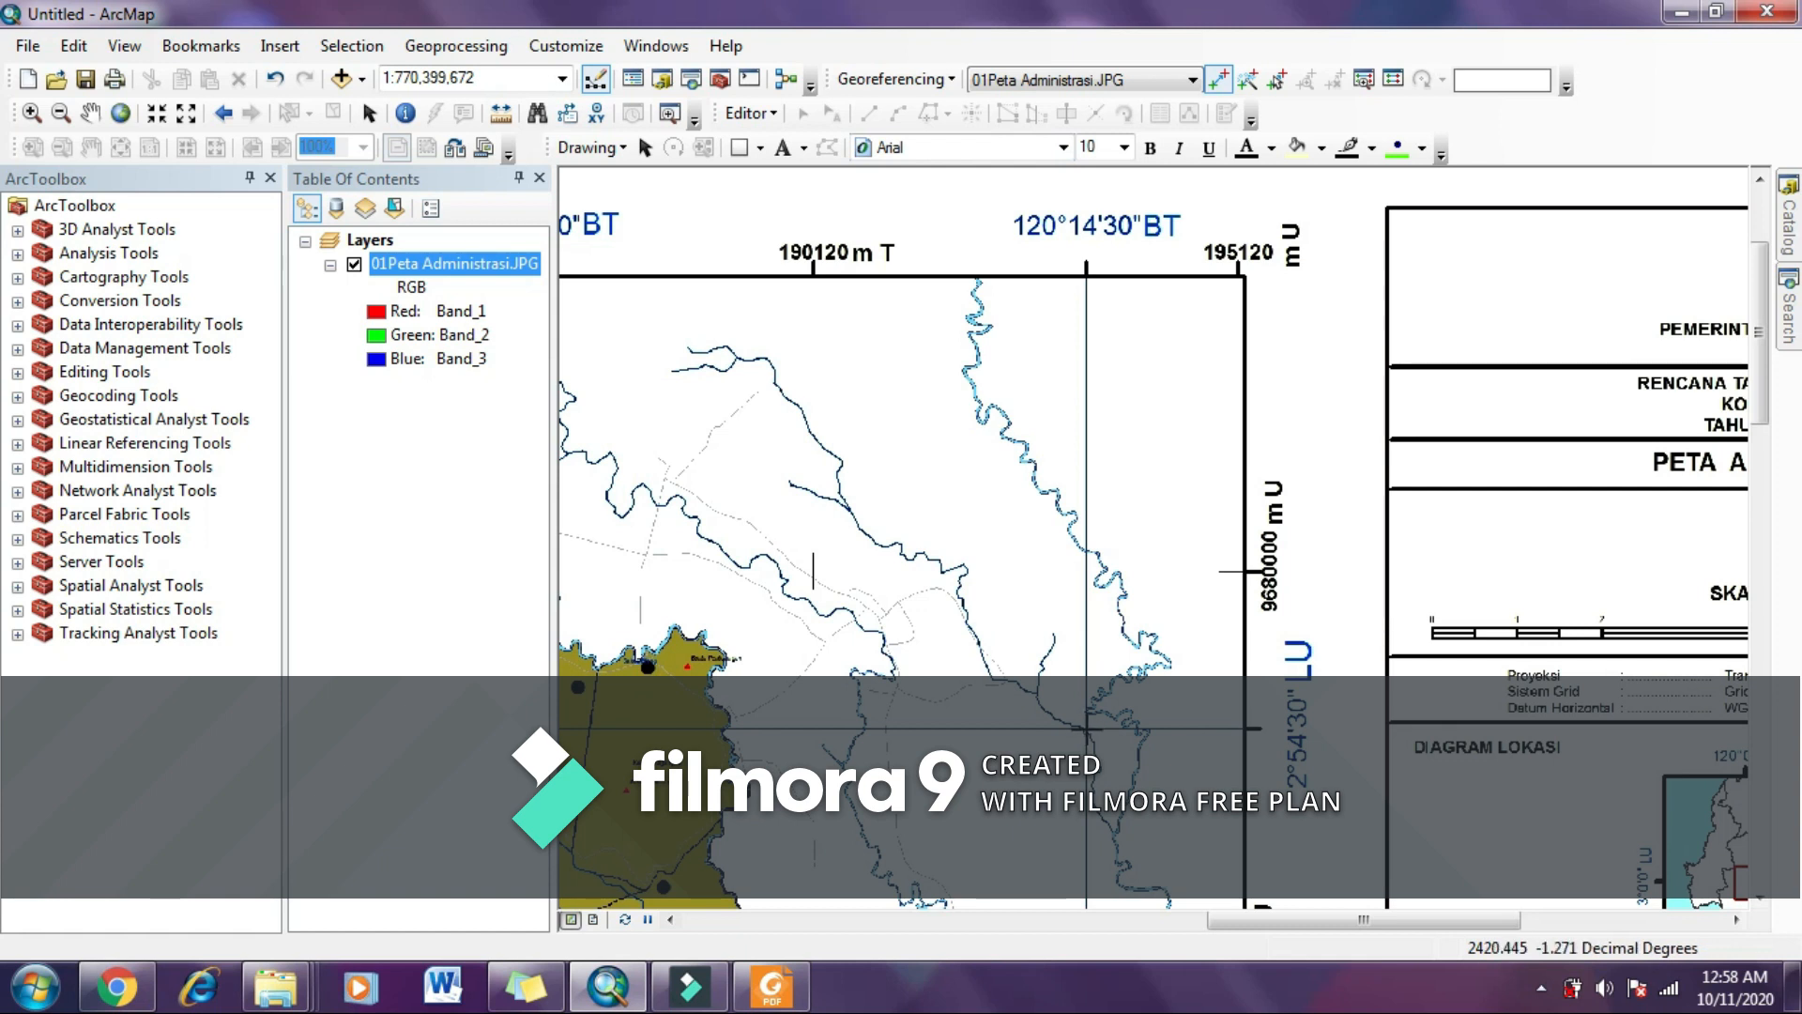
click(1100, 702)
right_click(1140, 547)
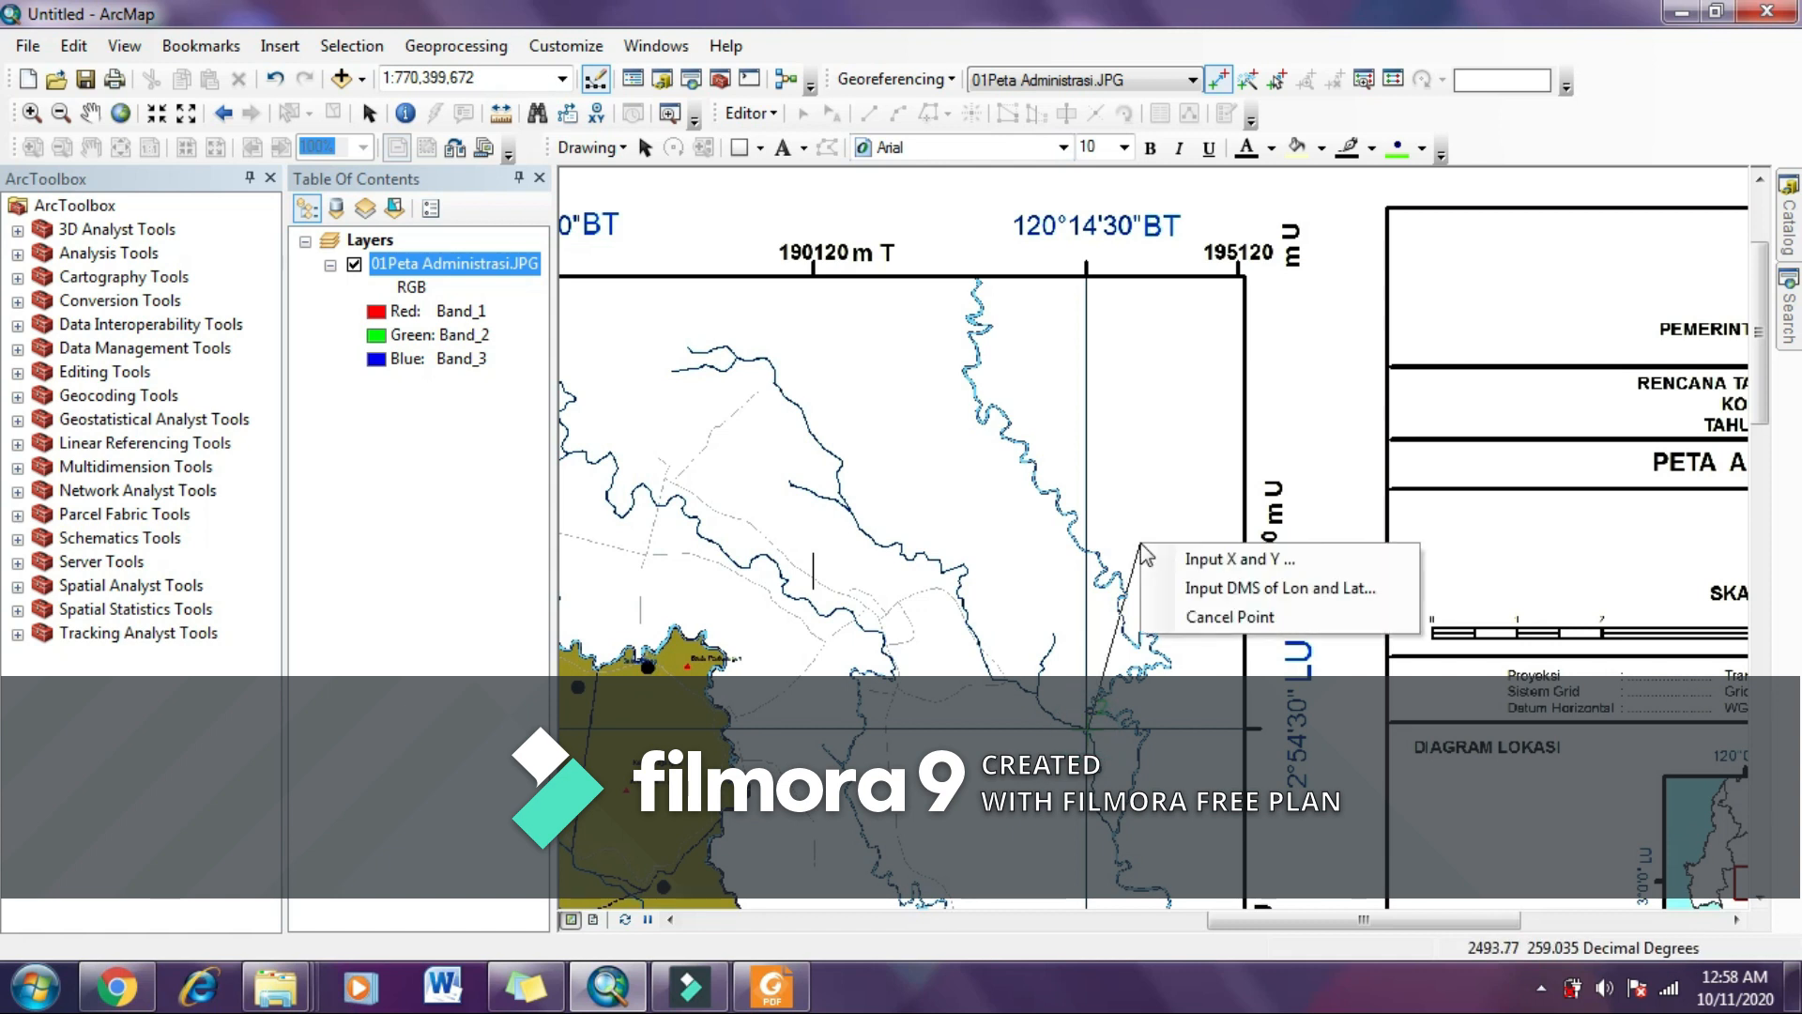
click(1185, 591)
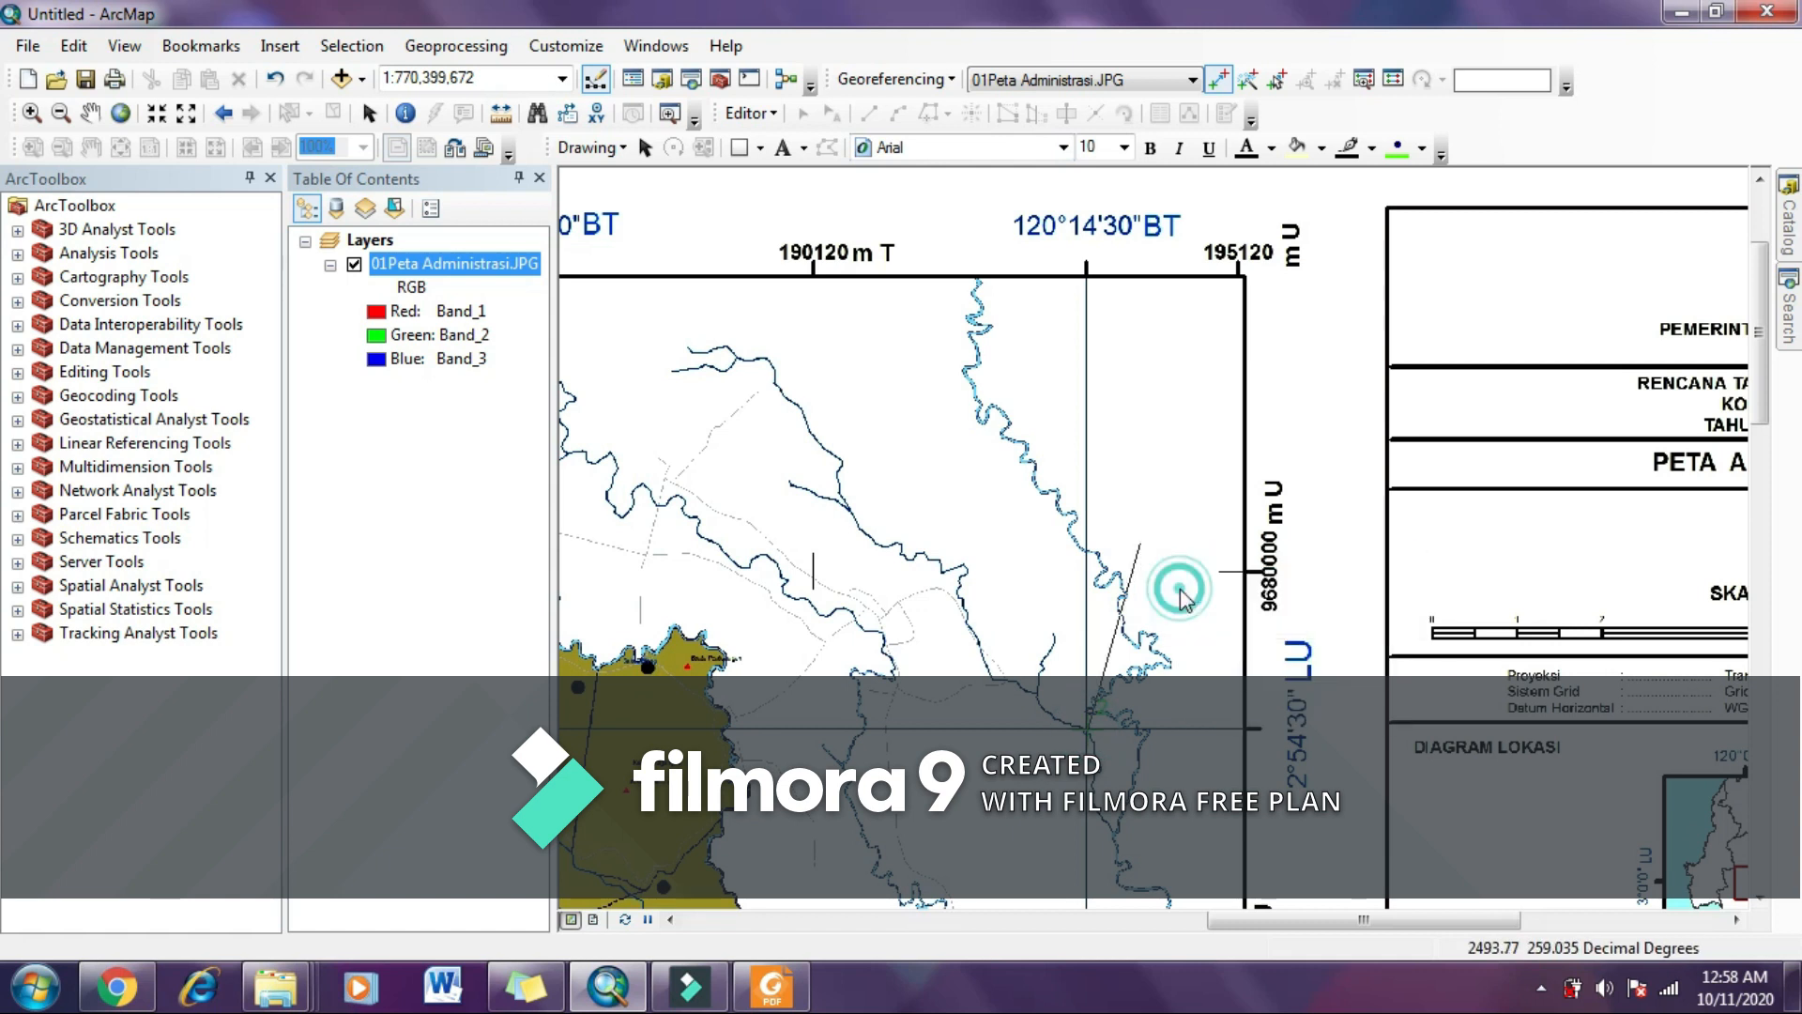
drag(943, 403, 887, 365)
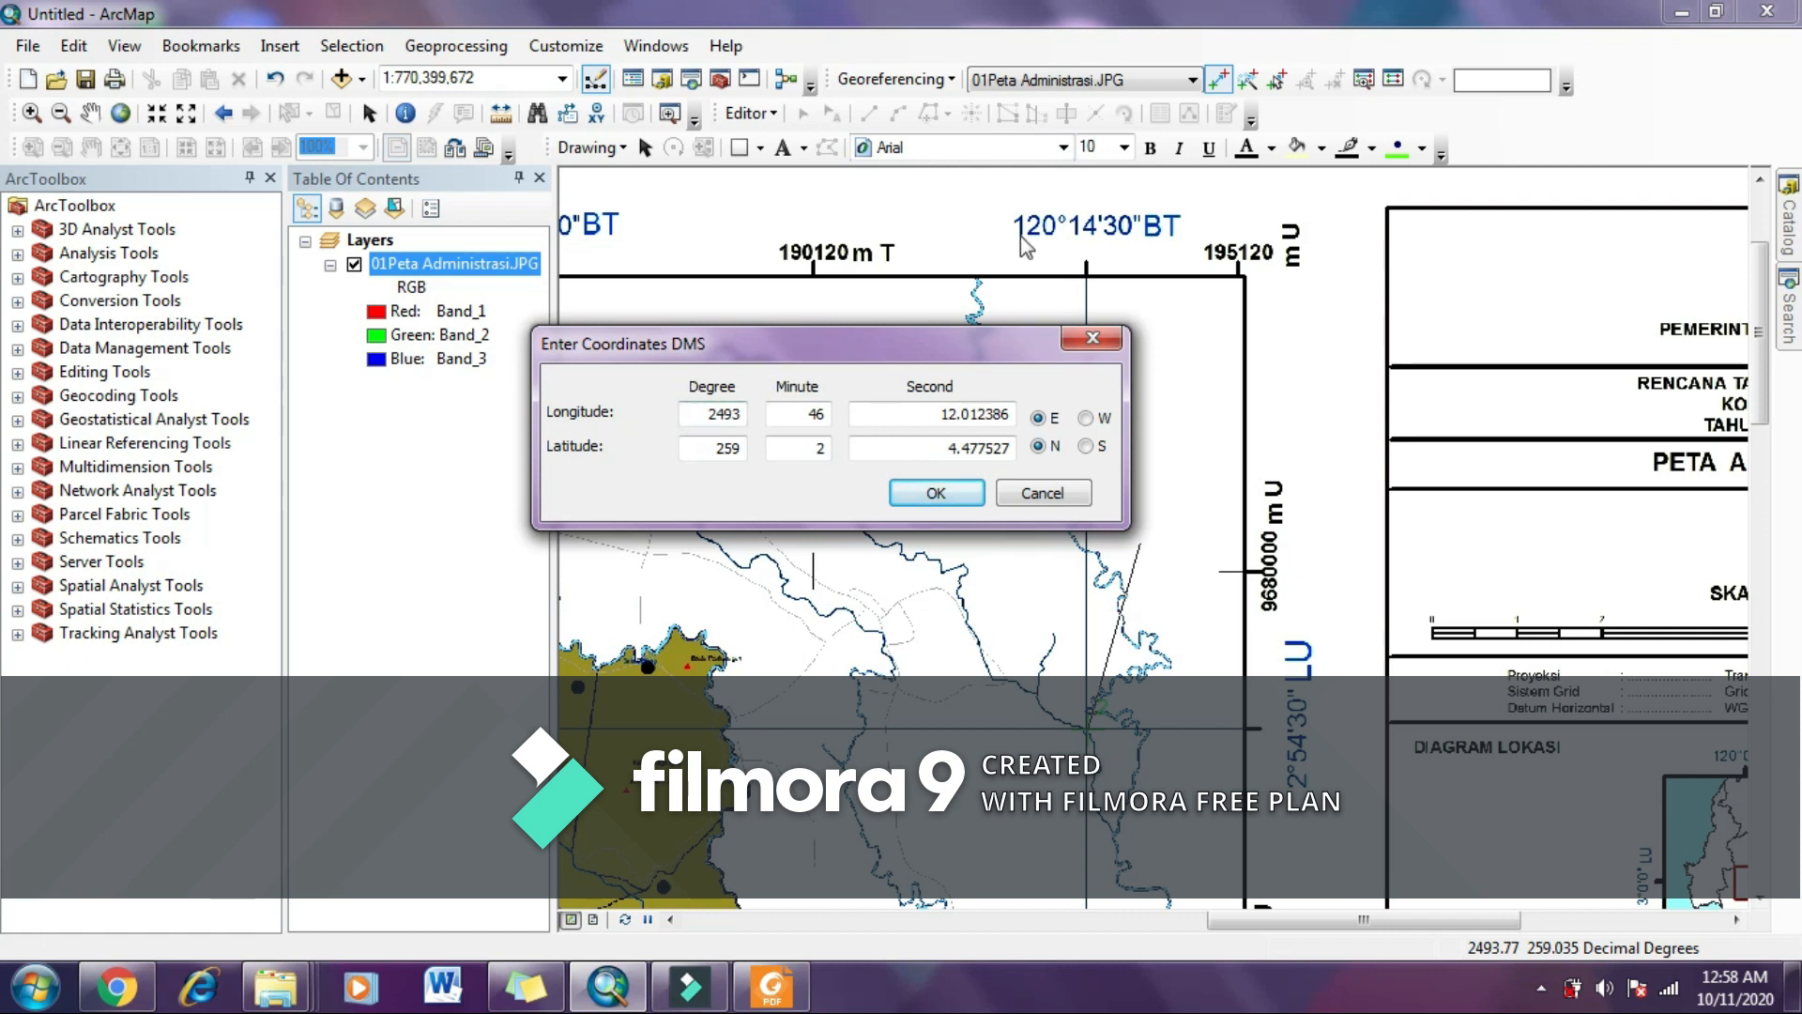
Step: Set the second control point's longitude to 120° 14' 30" E
double_click(695, 413)
text(120)
double_click(790, 413)
text(14)
key(Tab)
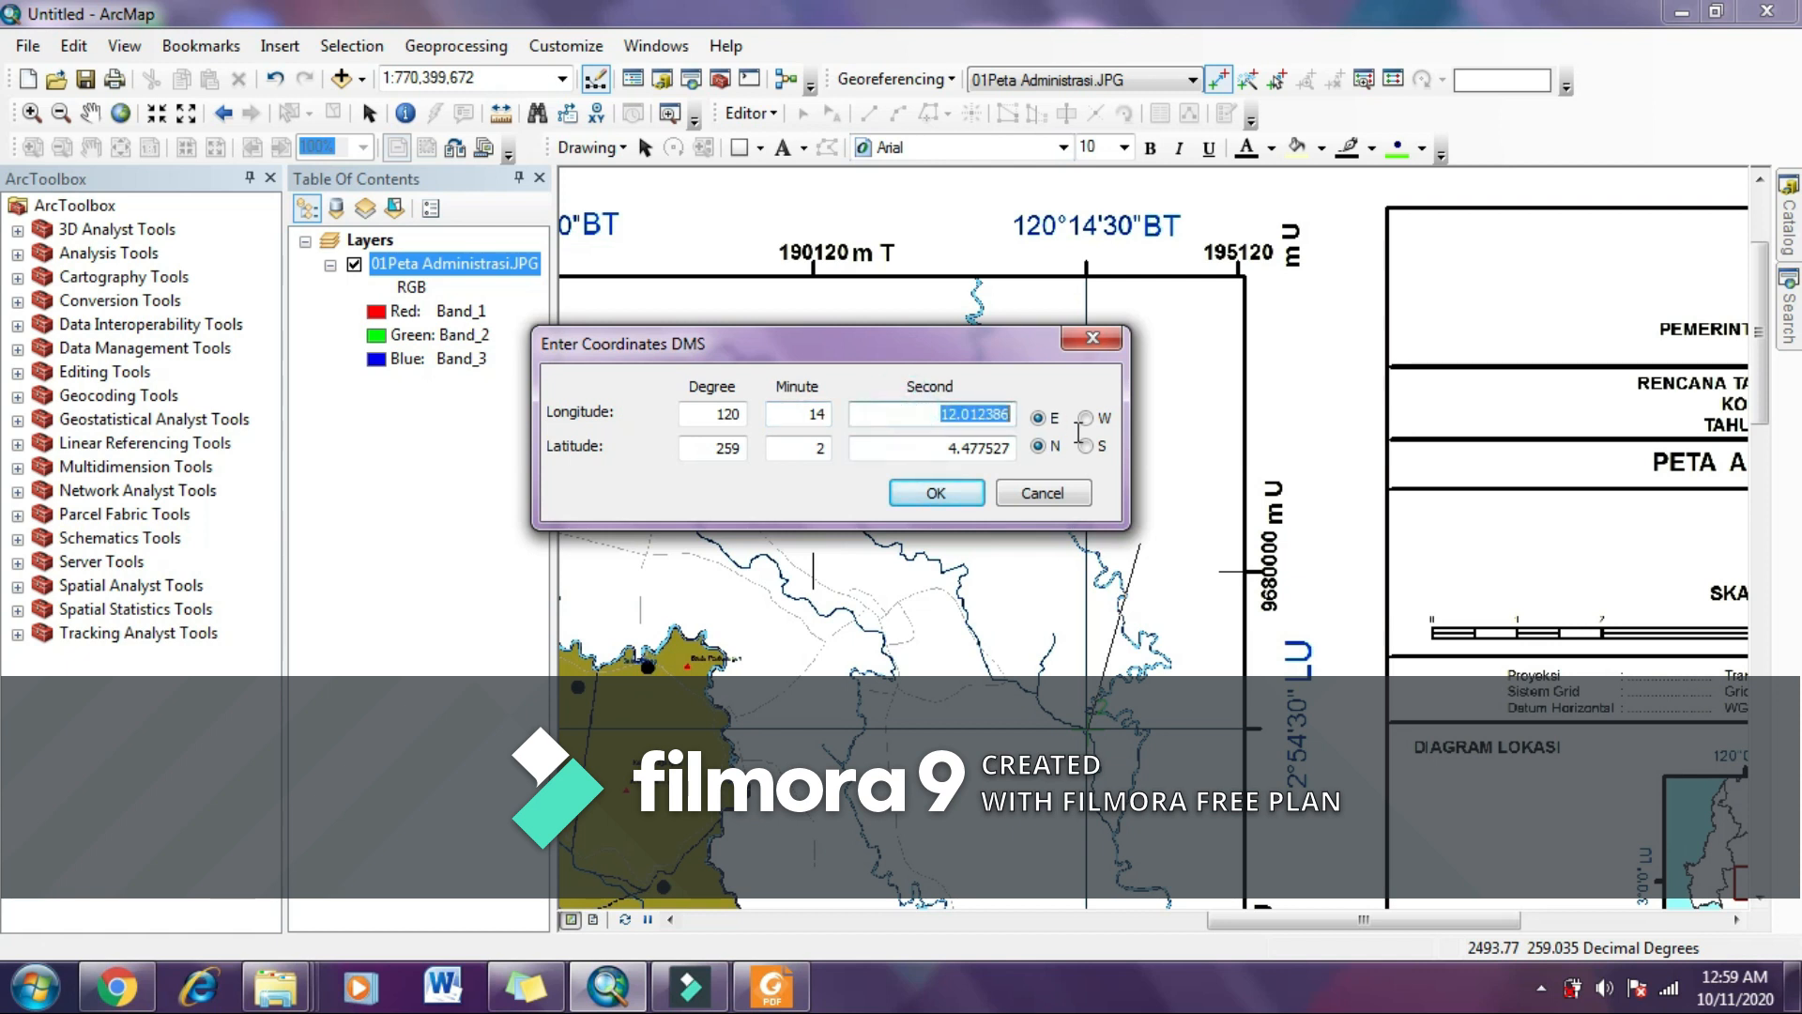
text(30)
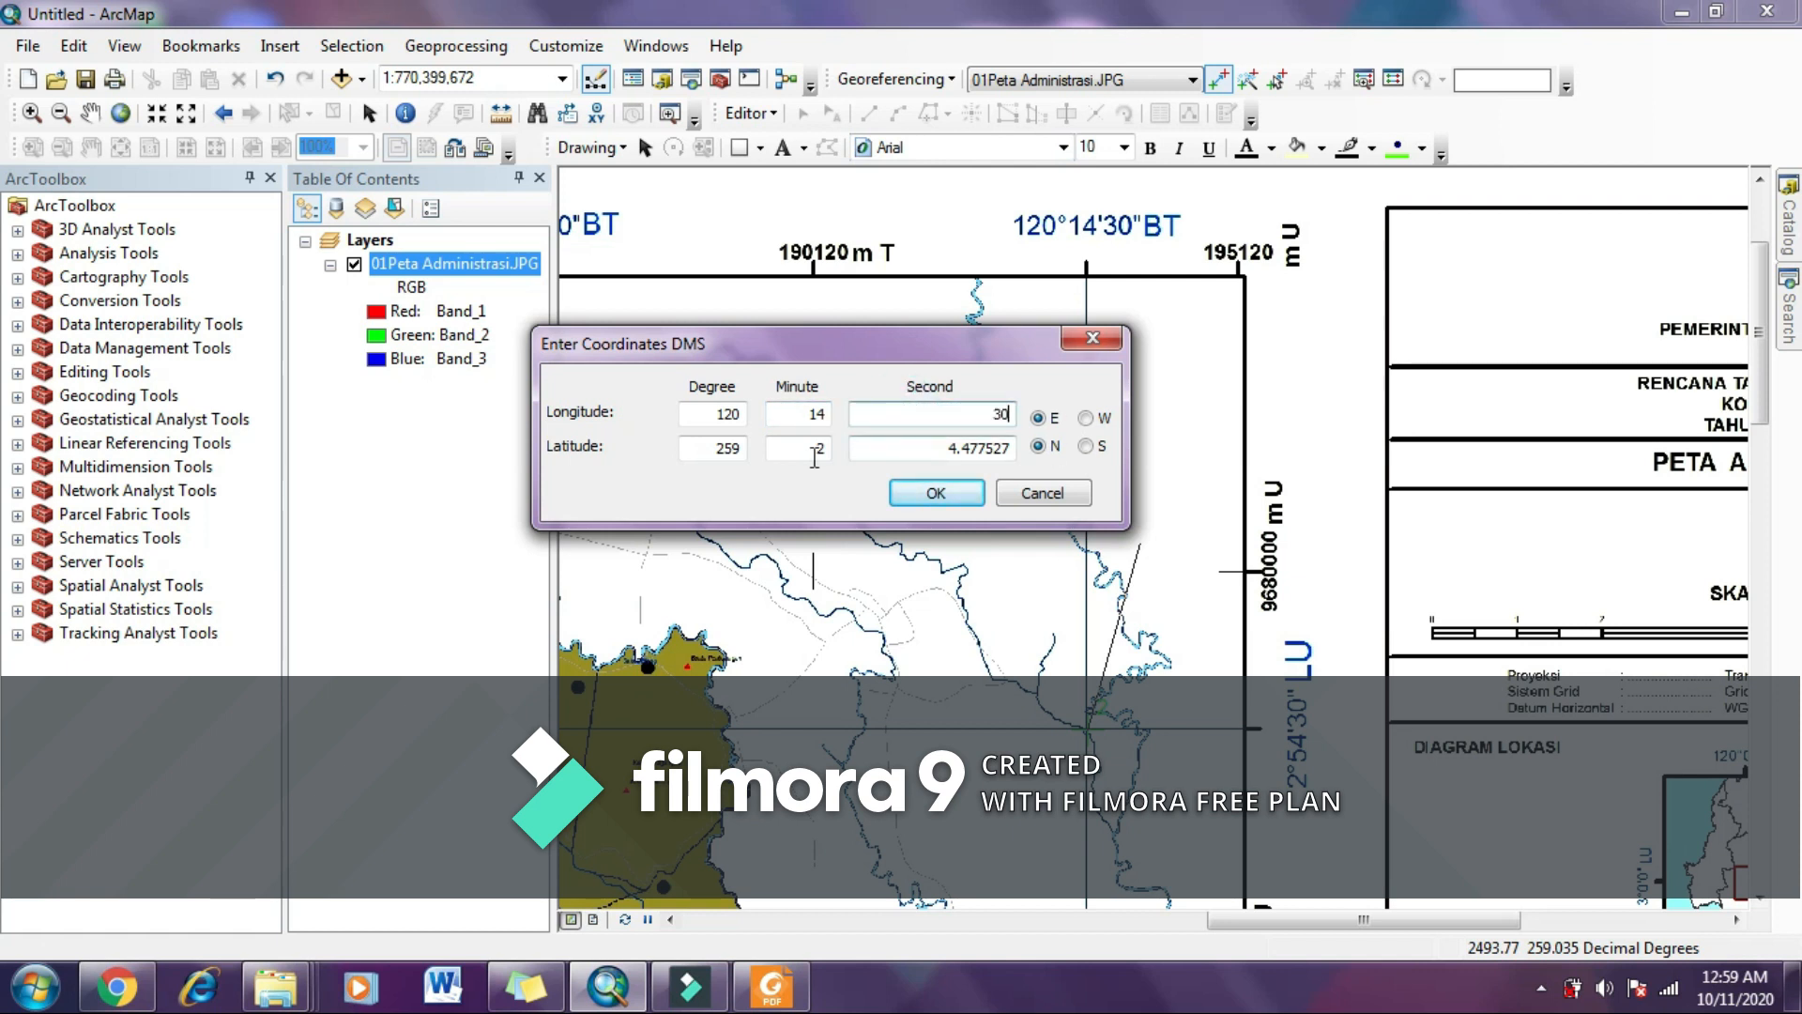
Step: Set the second control point's latitude to 2° 54' 30" S and confirm its coordinates
double_click(711, 448)
key(BackSpace)
text(2)
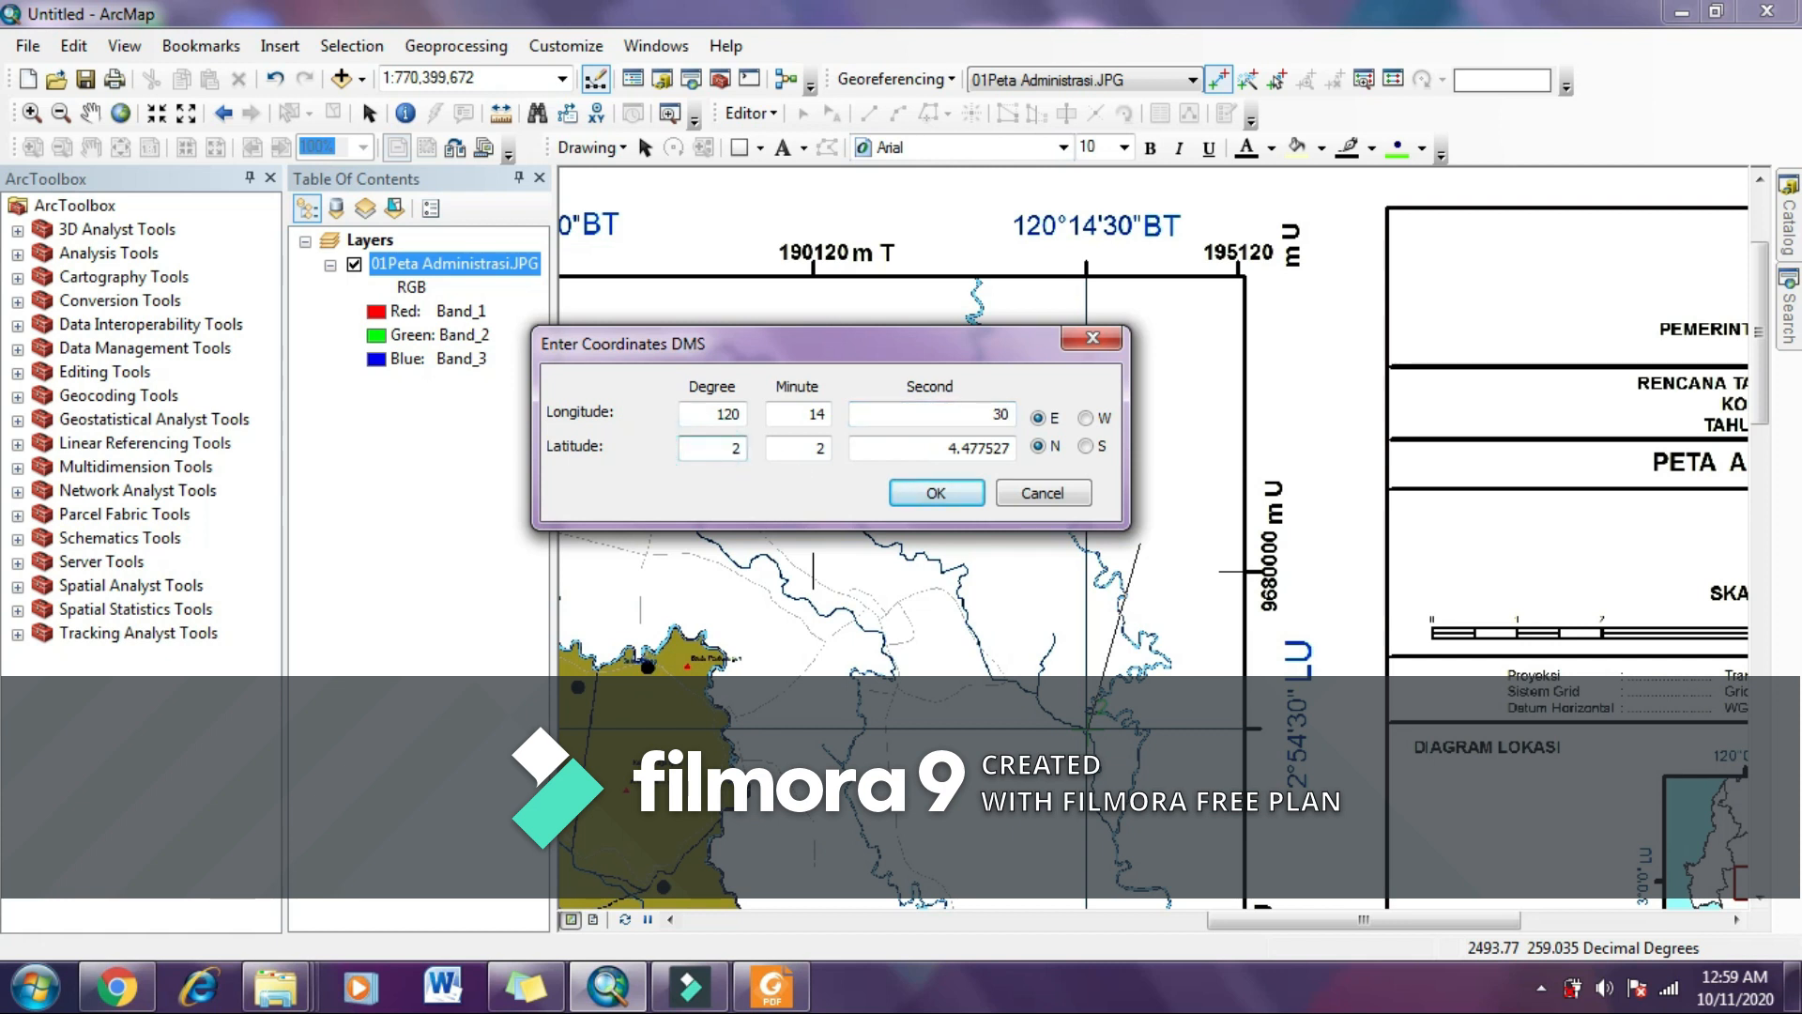
double_click(808, 448)
key(BackSpace)
text(54)
key(Tab)
text(3)
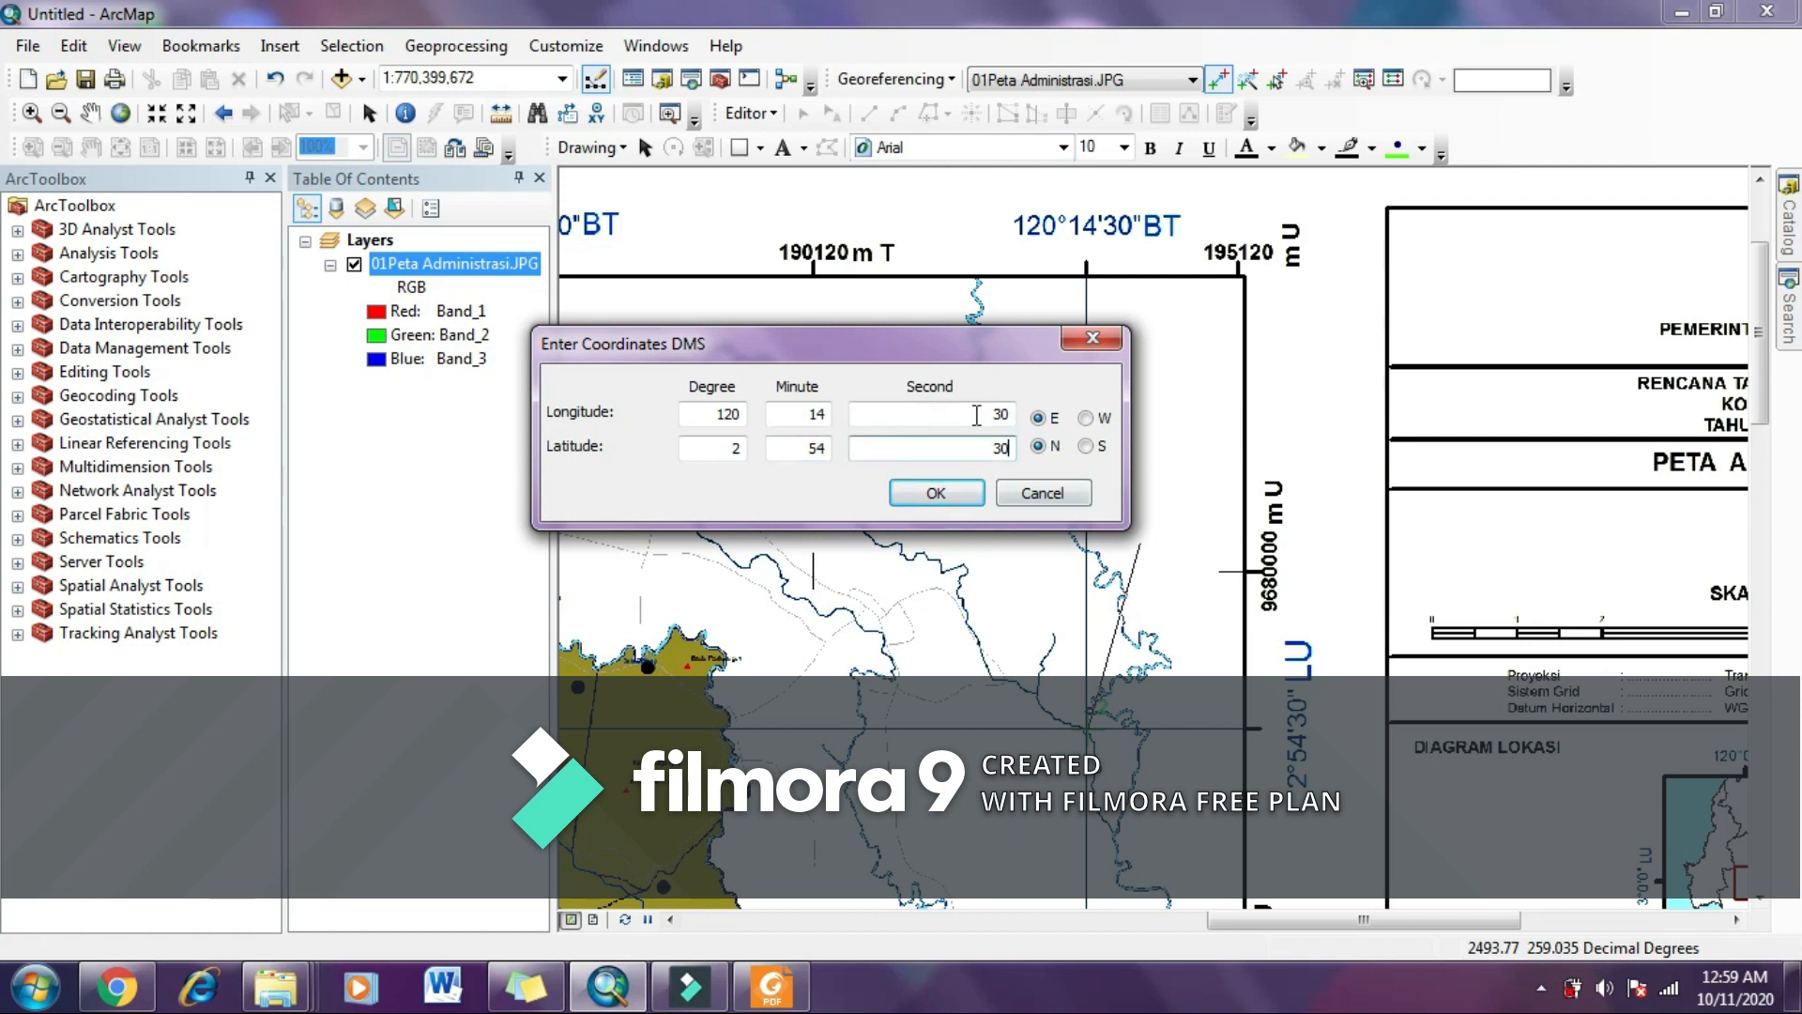
click(1085, 446)
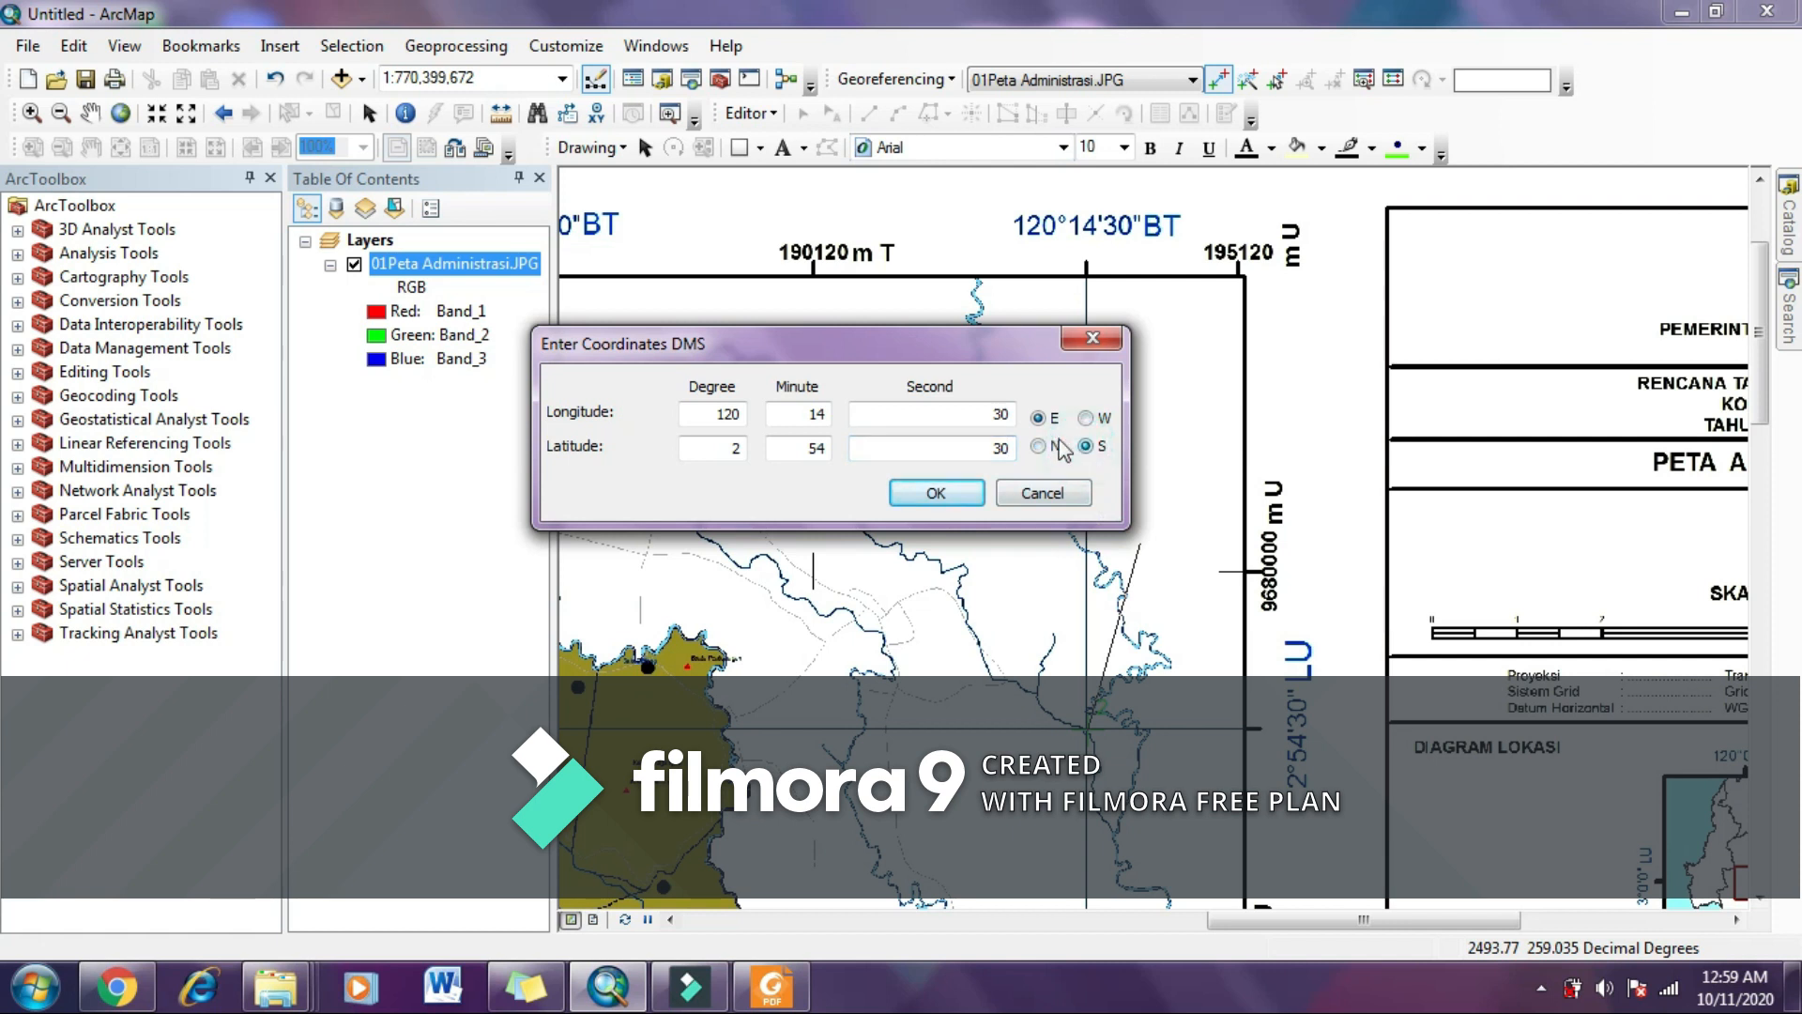
click(936, 493)
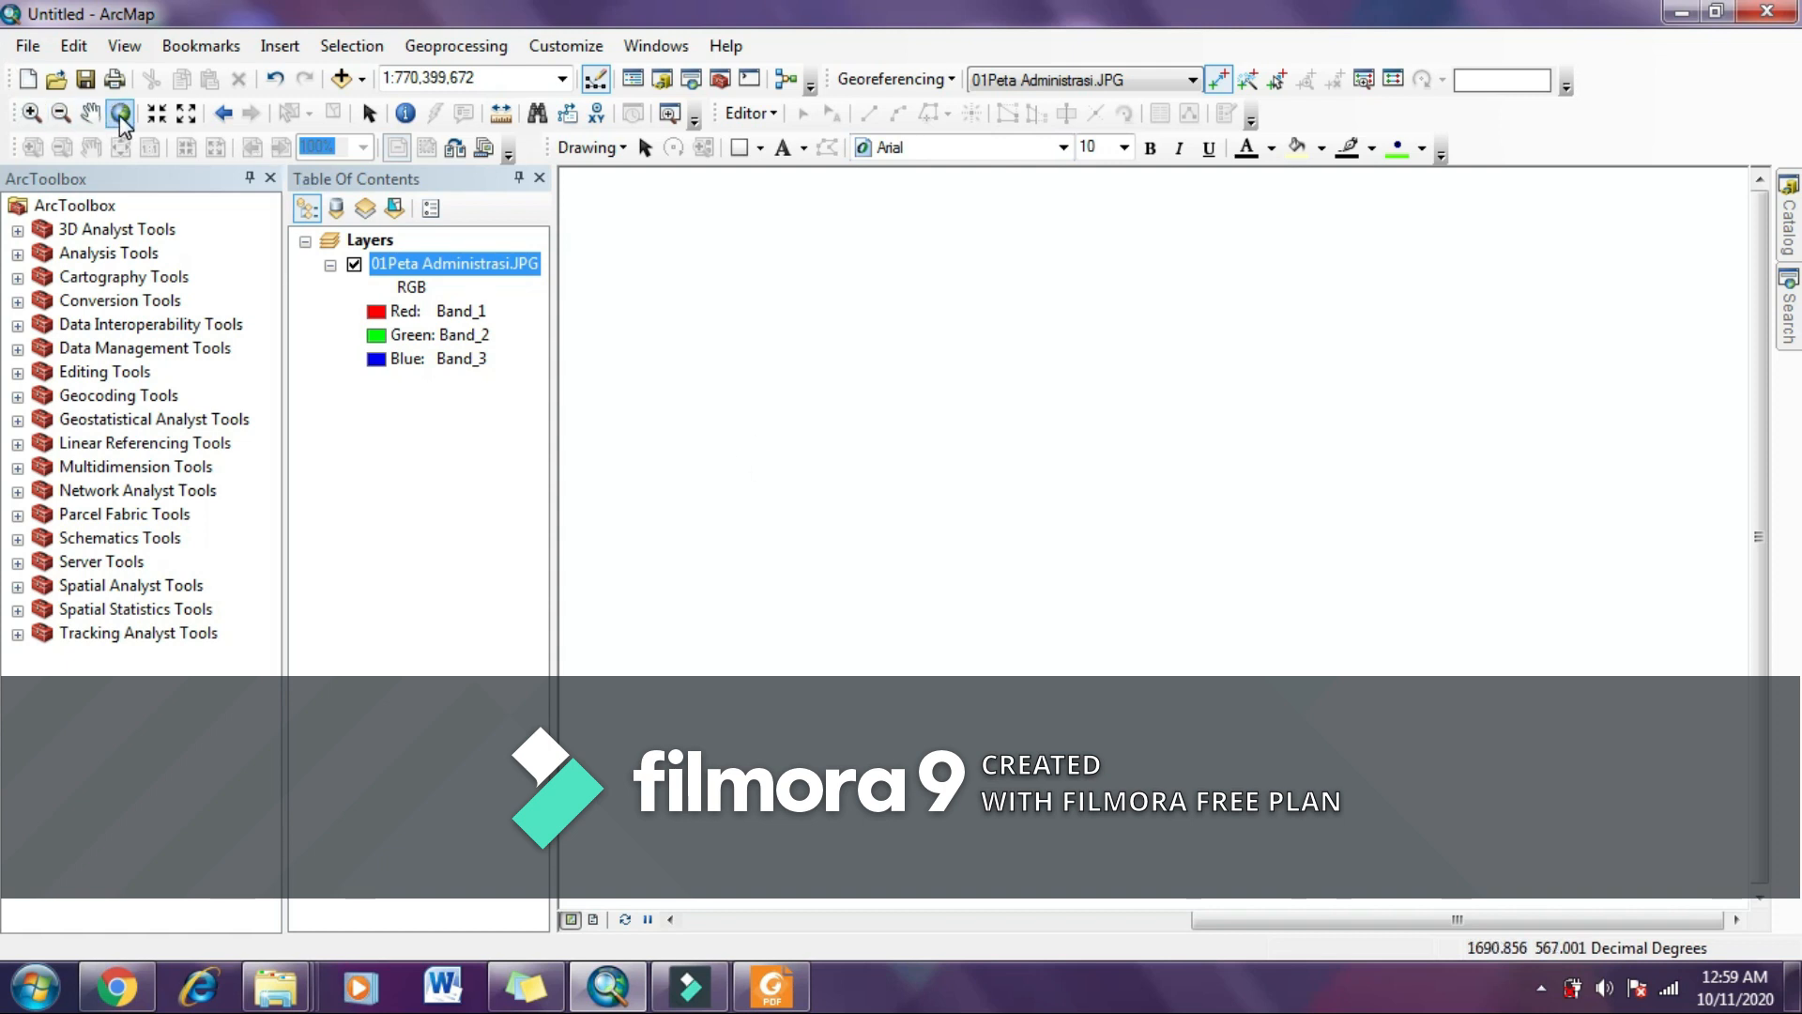
Step: Start a third control point at the map's lower-right graticule intersection and open its degrees-minutes-seconds coordinate entry
right_click(437, 261)
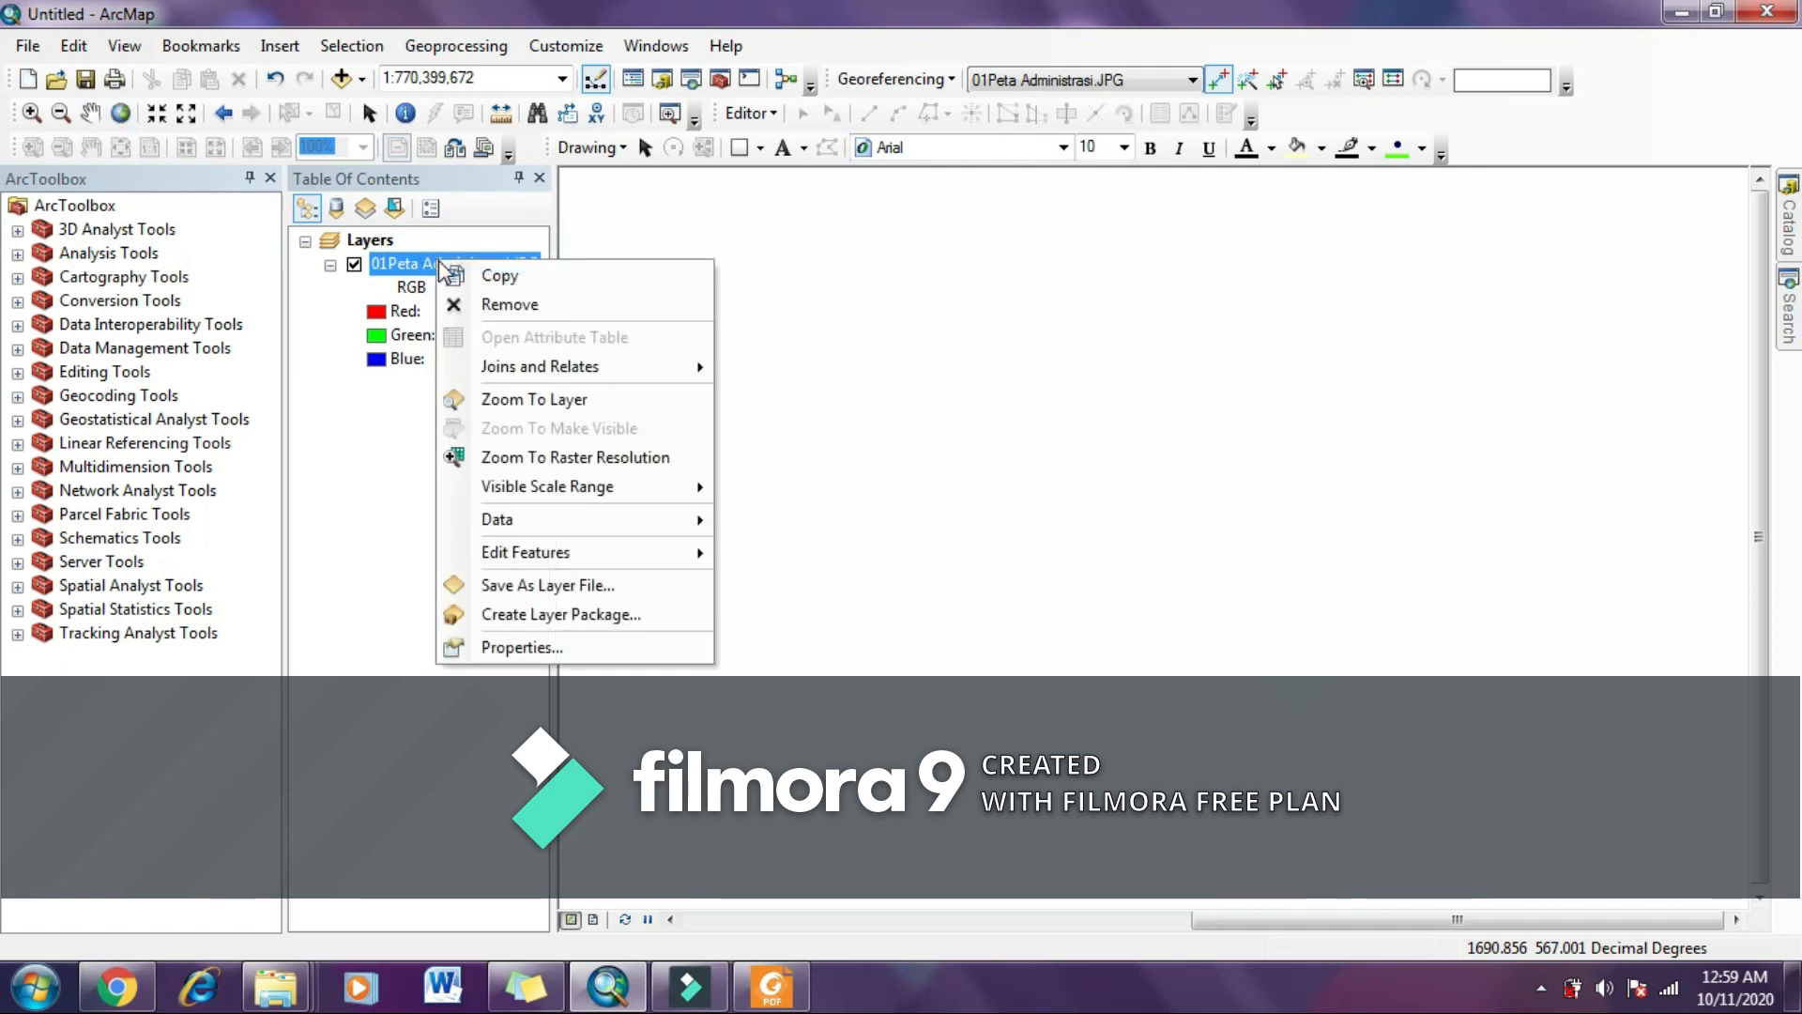
click(504, 404)
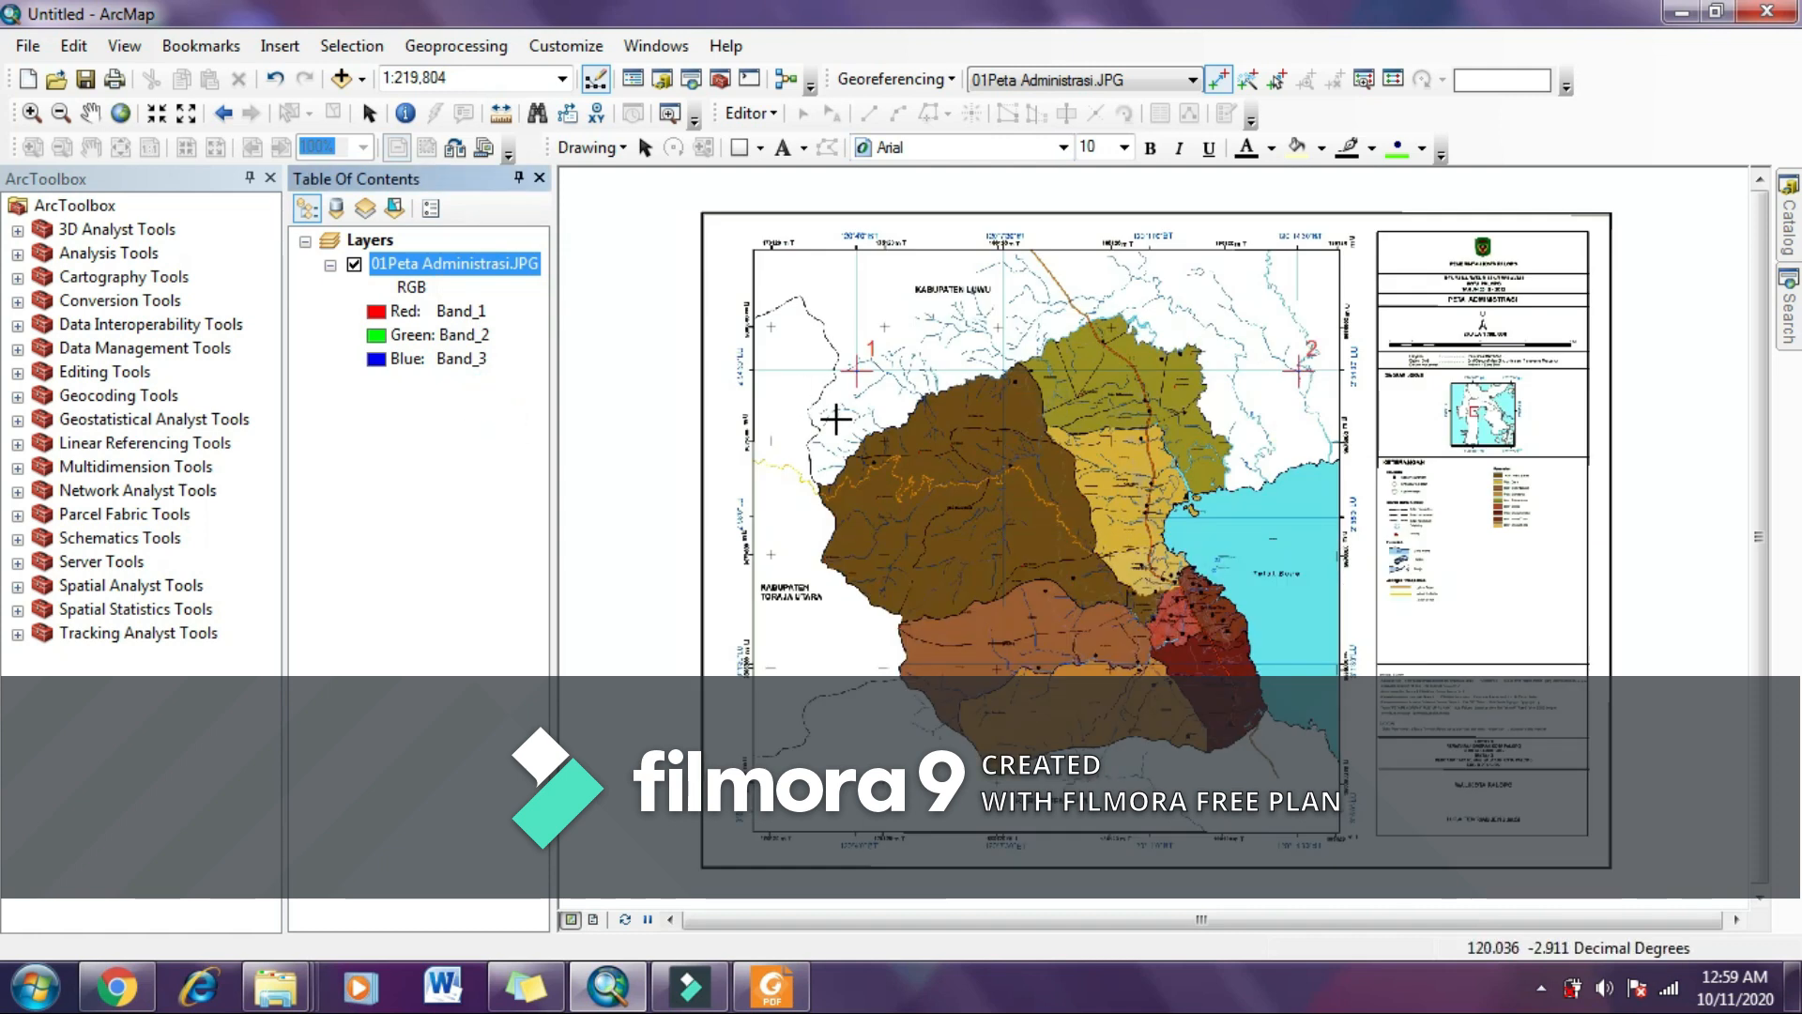
click(31, 113)
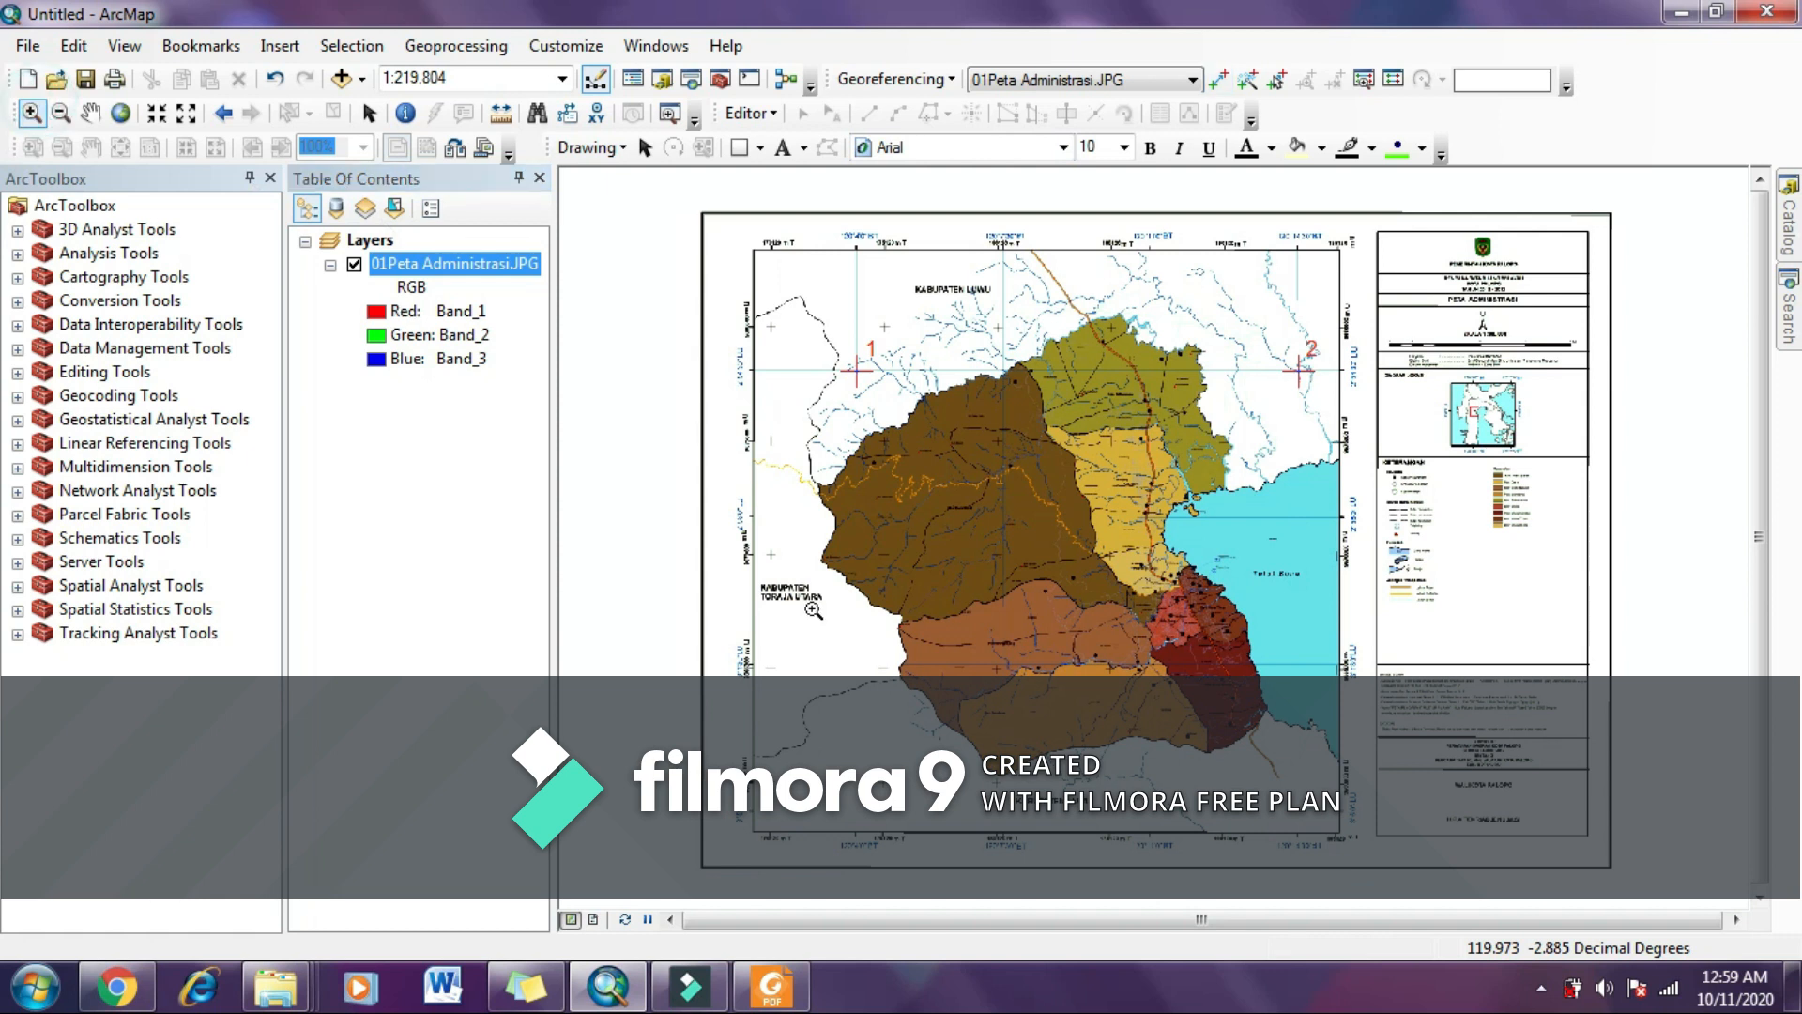
drag(1237, 774, 1381, 868)
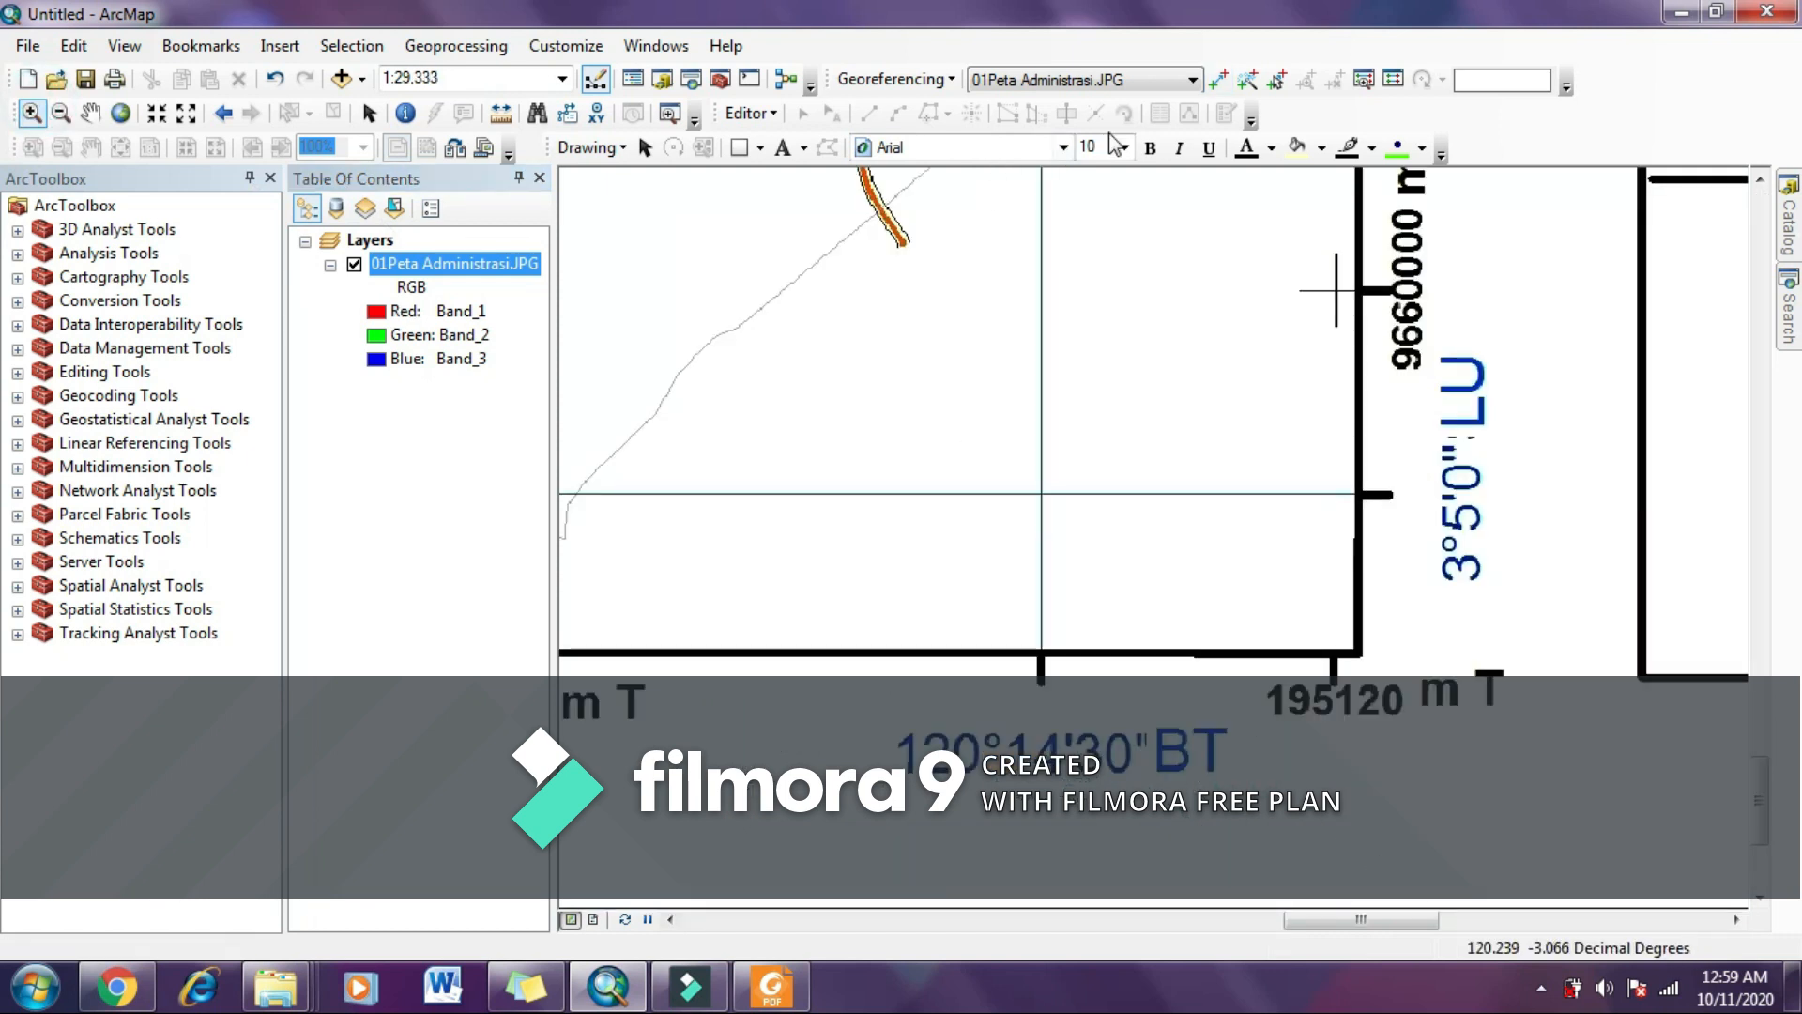
click(1219, 80)
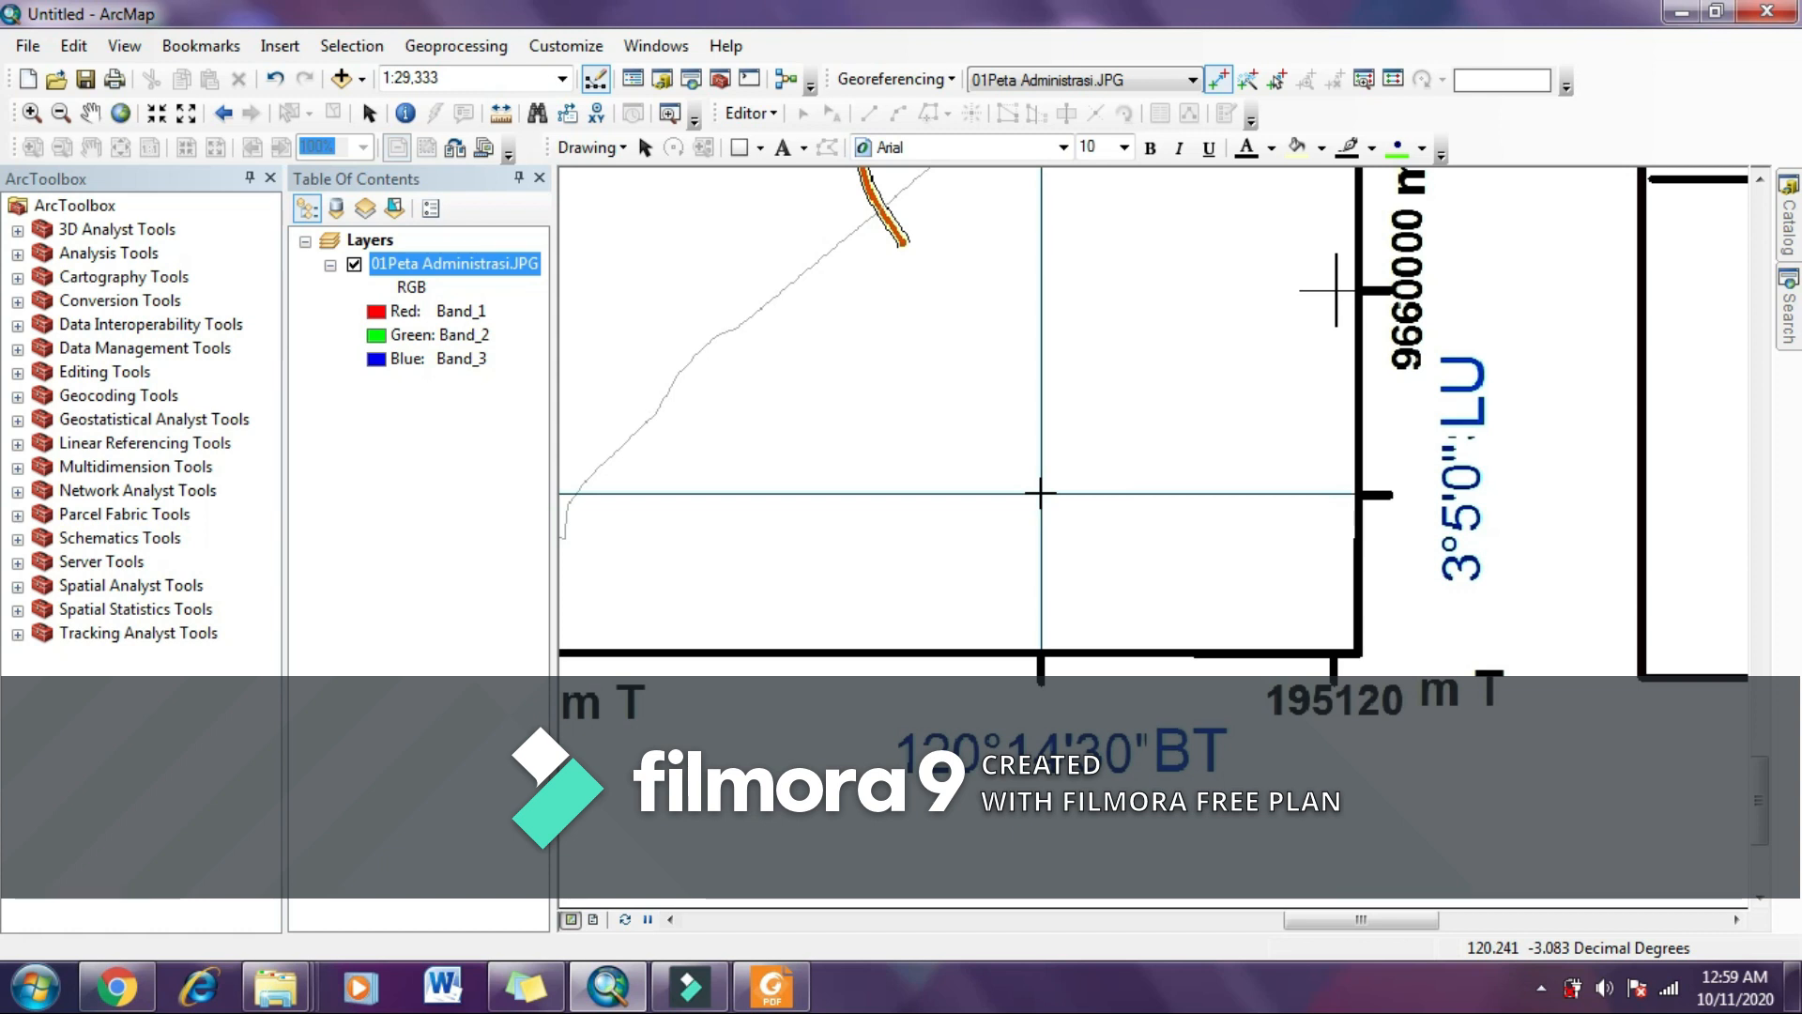
click(1040, 493)
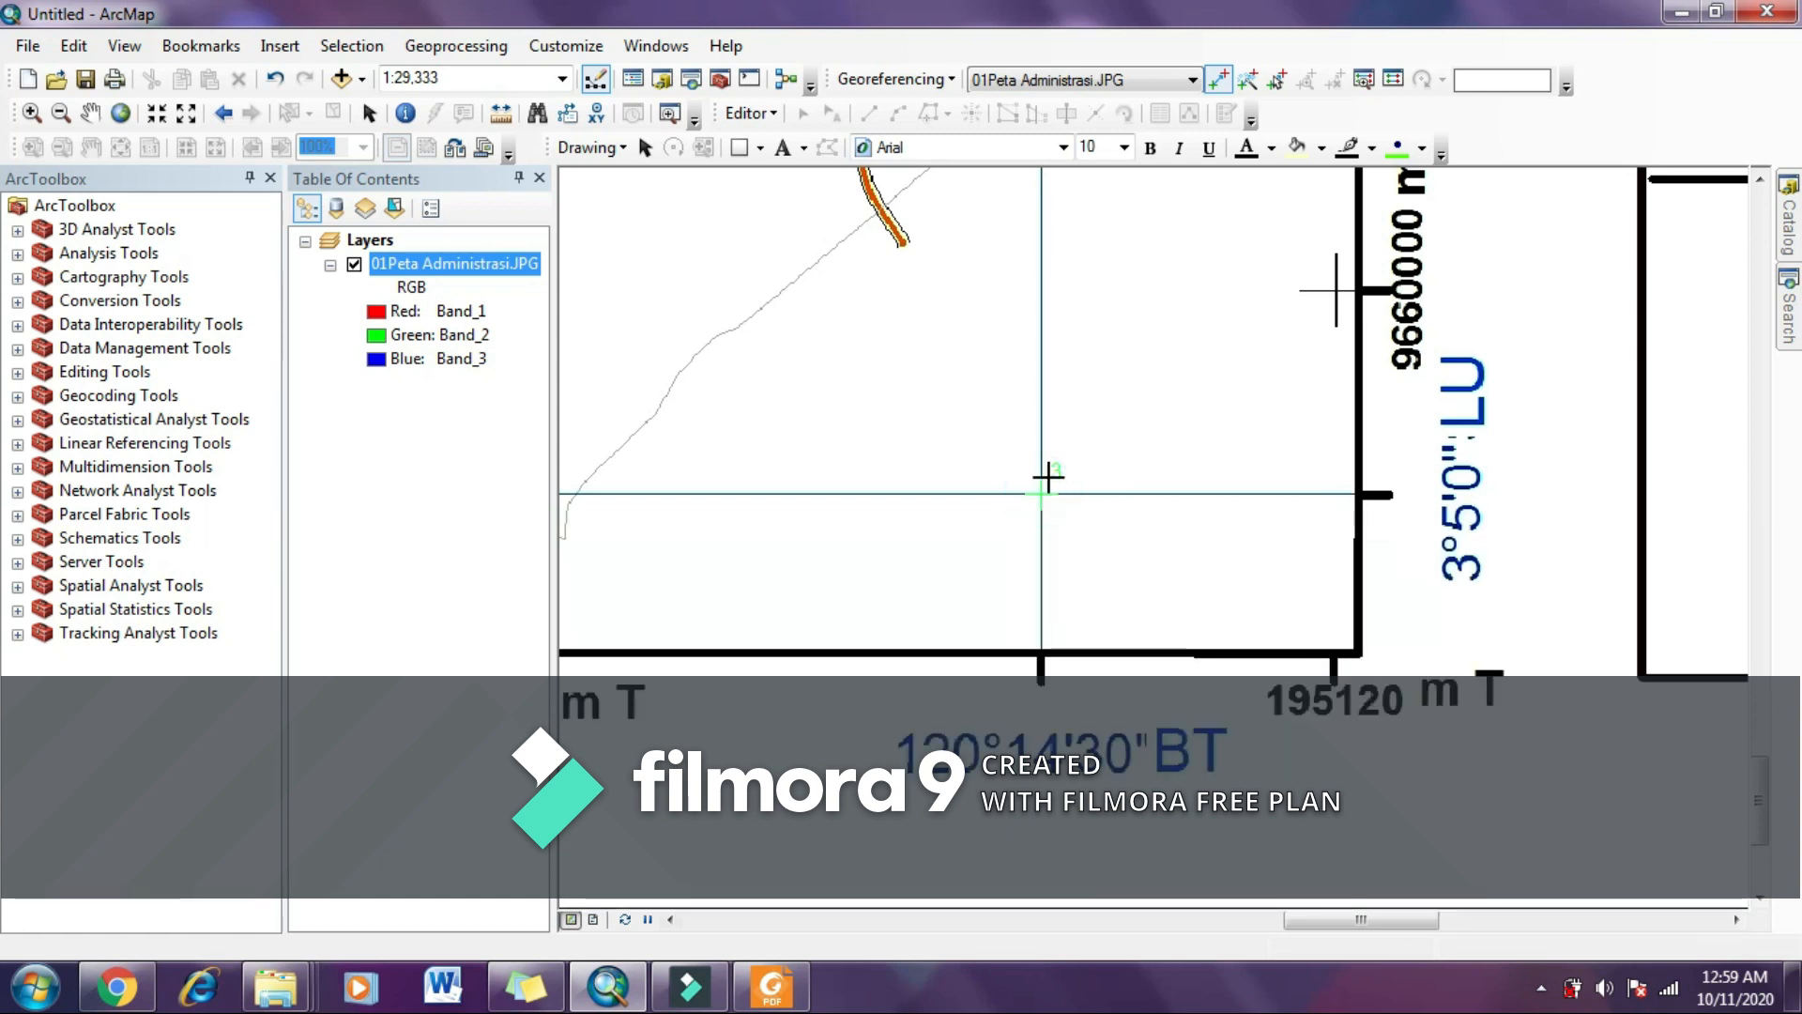
right_click(1117, 329)
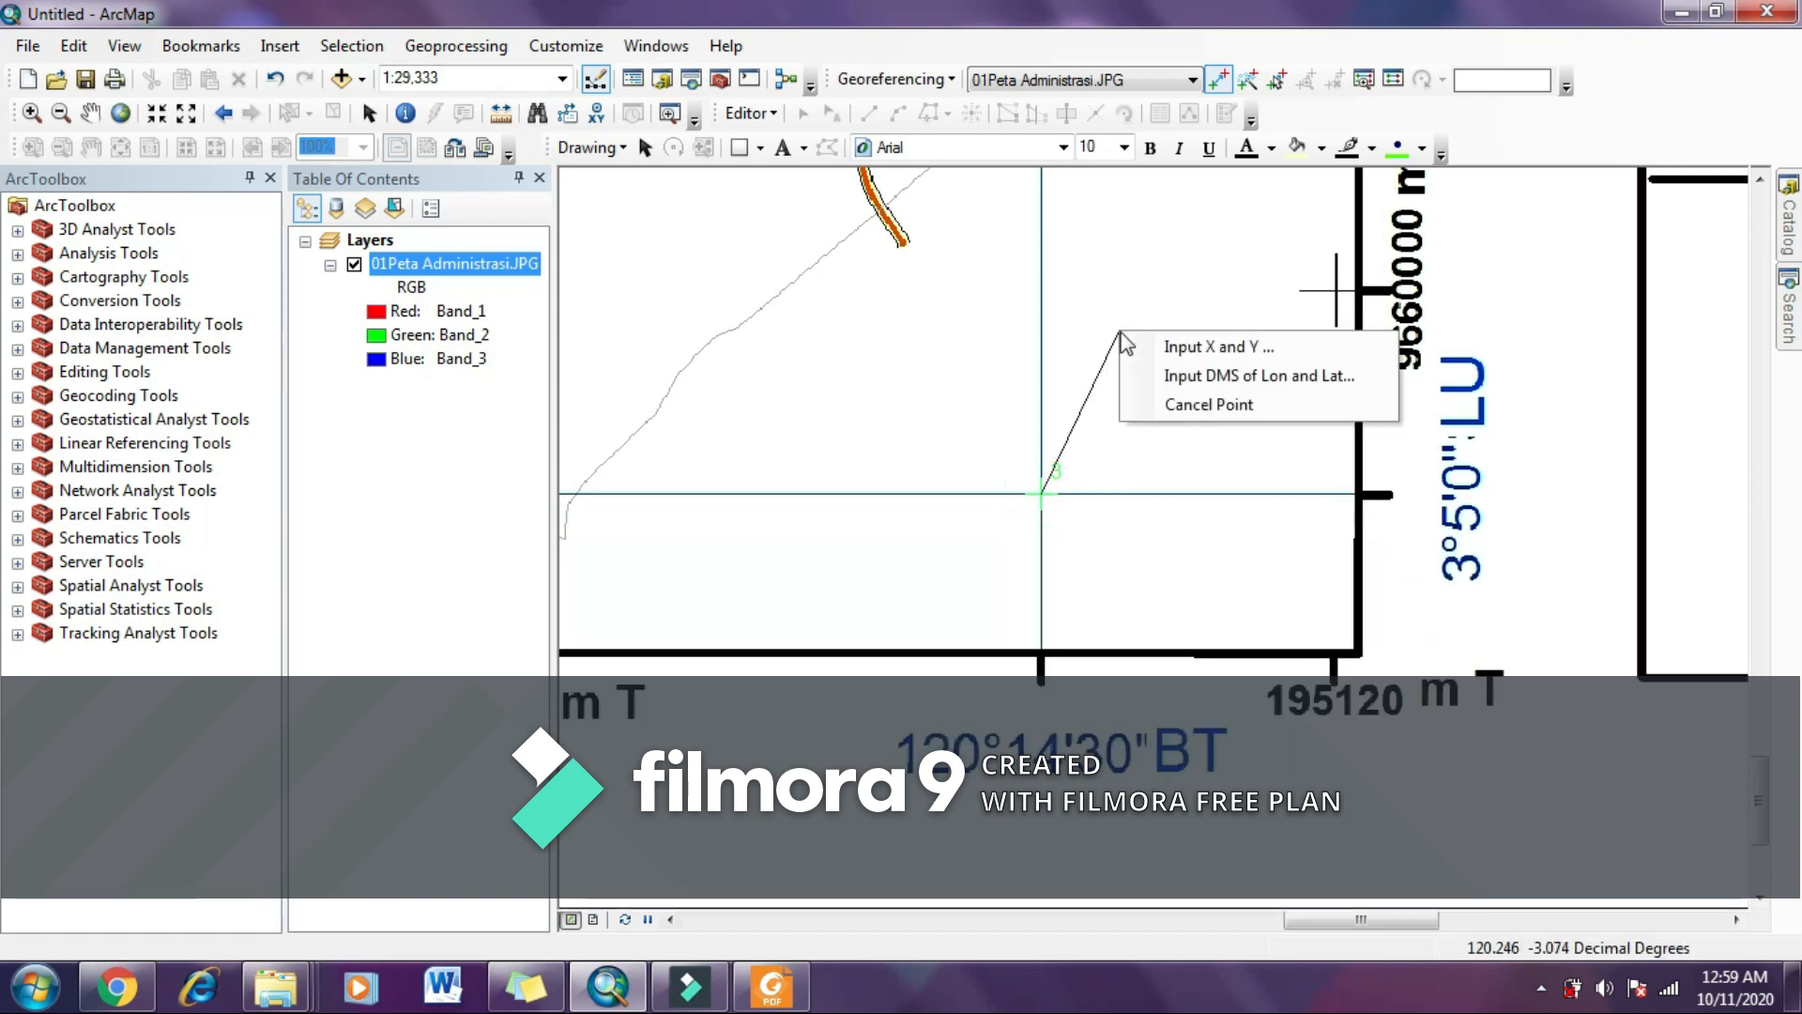
click(1151, 376)
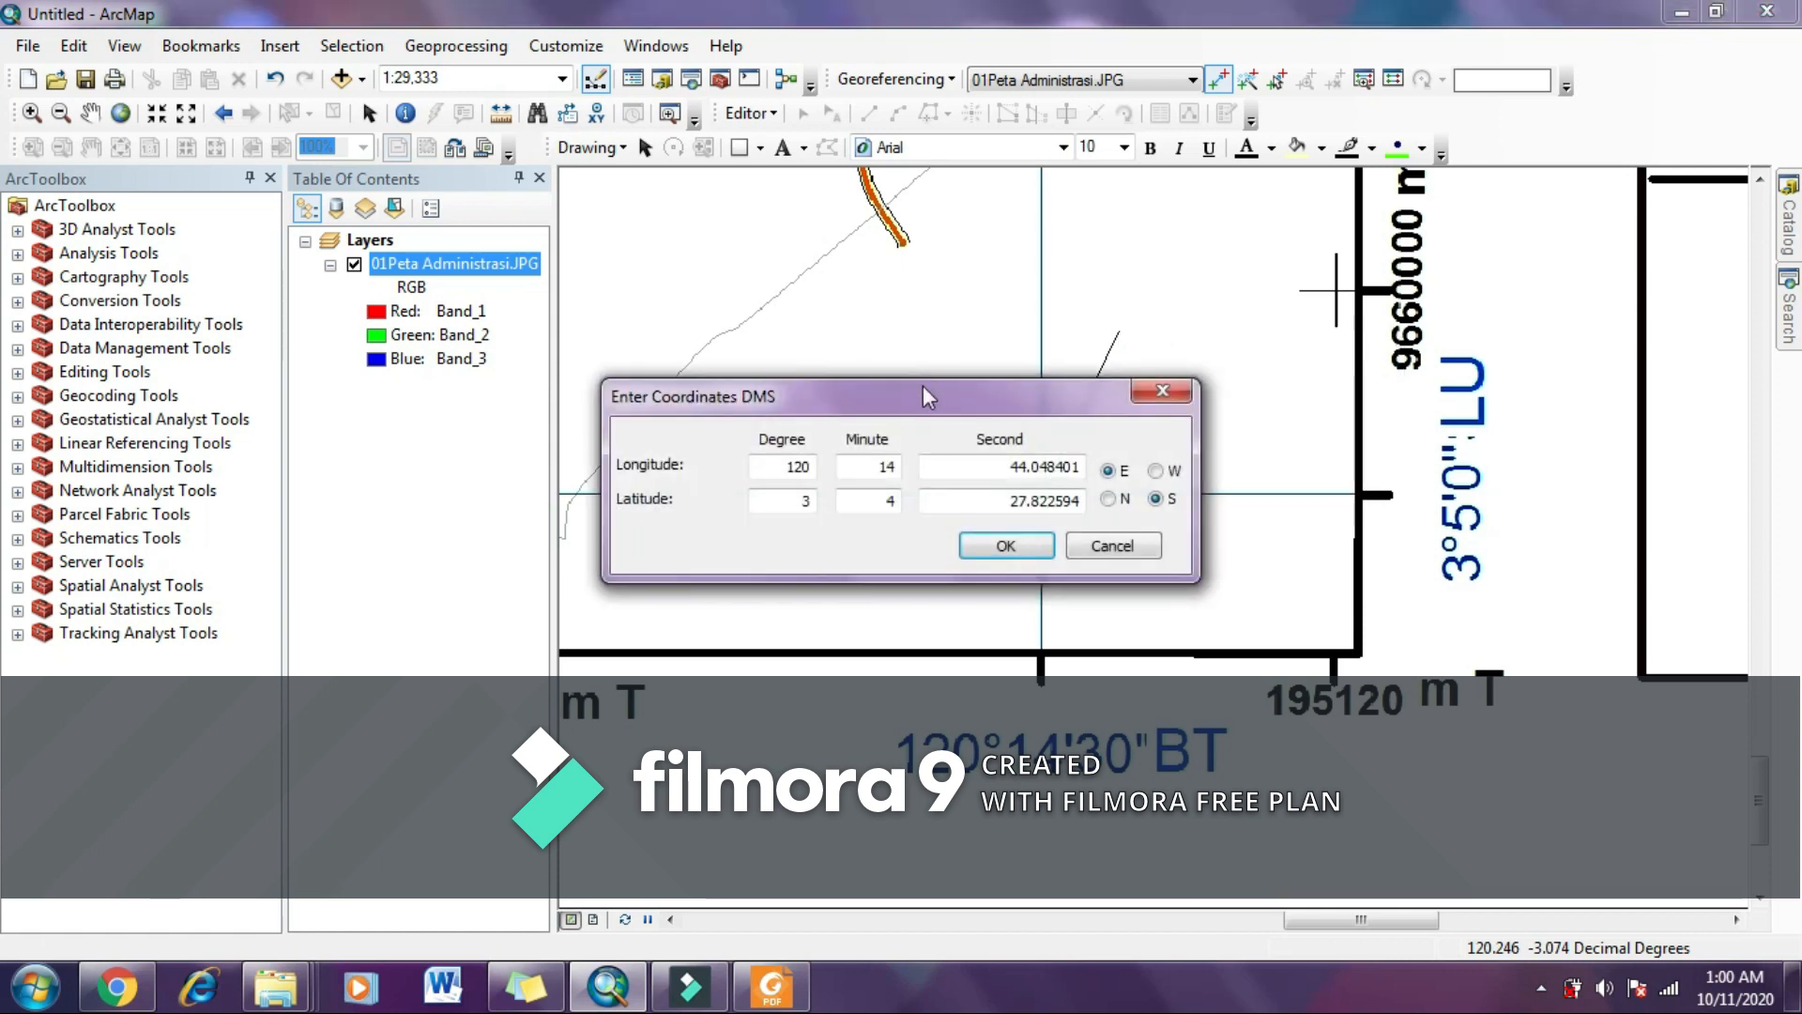
drag(1023, 635, 757, 225)
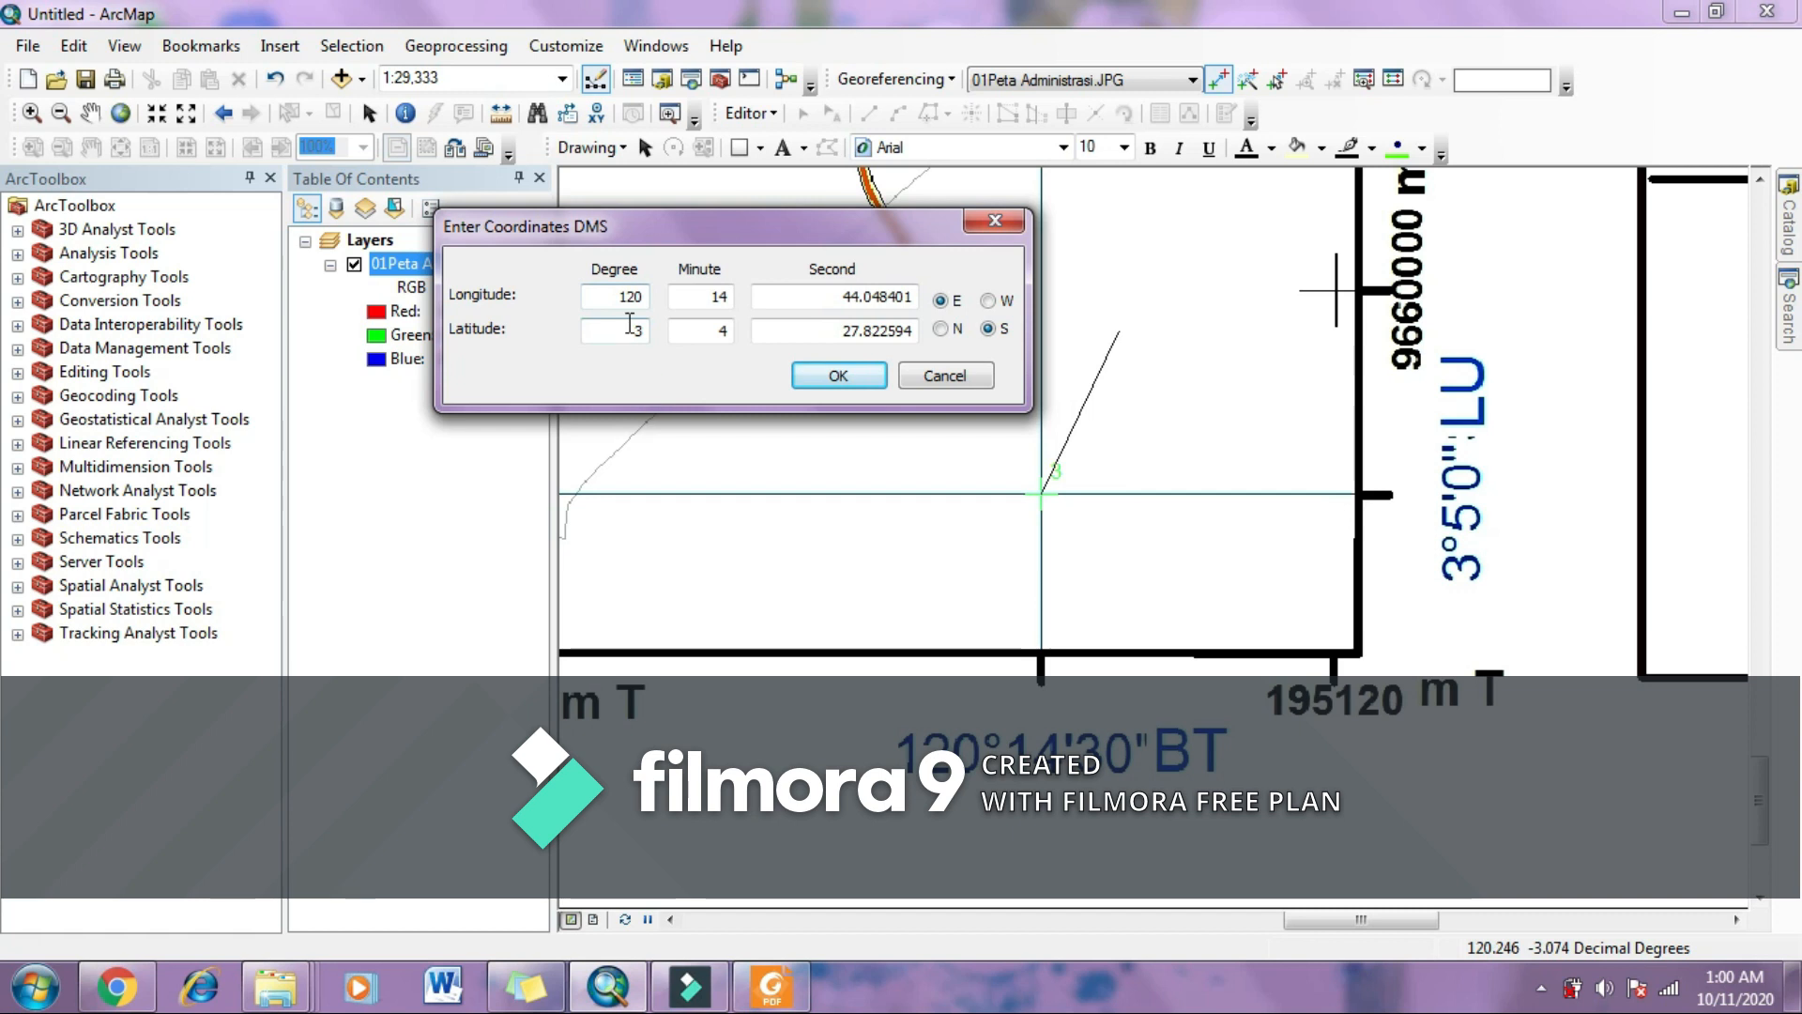
Step: Set the third control point to longitude 120° 14' 30" E and latitude 3° 5' 0" S and confirm it
double_click(817, 296)
text(30)
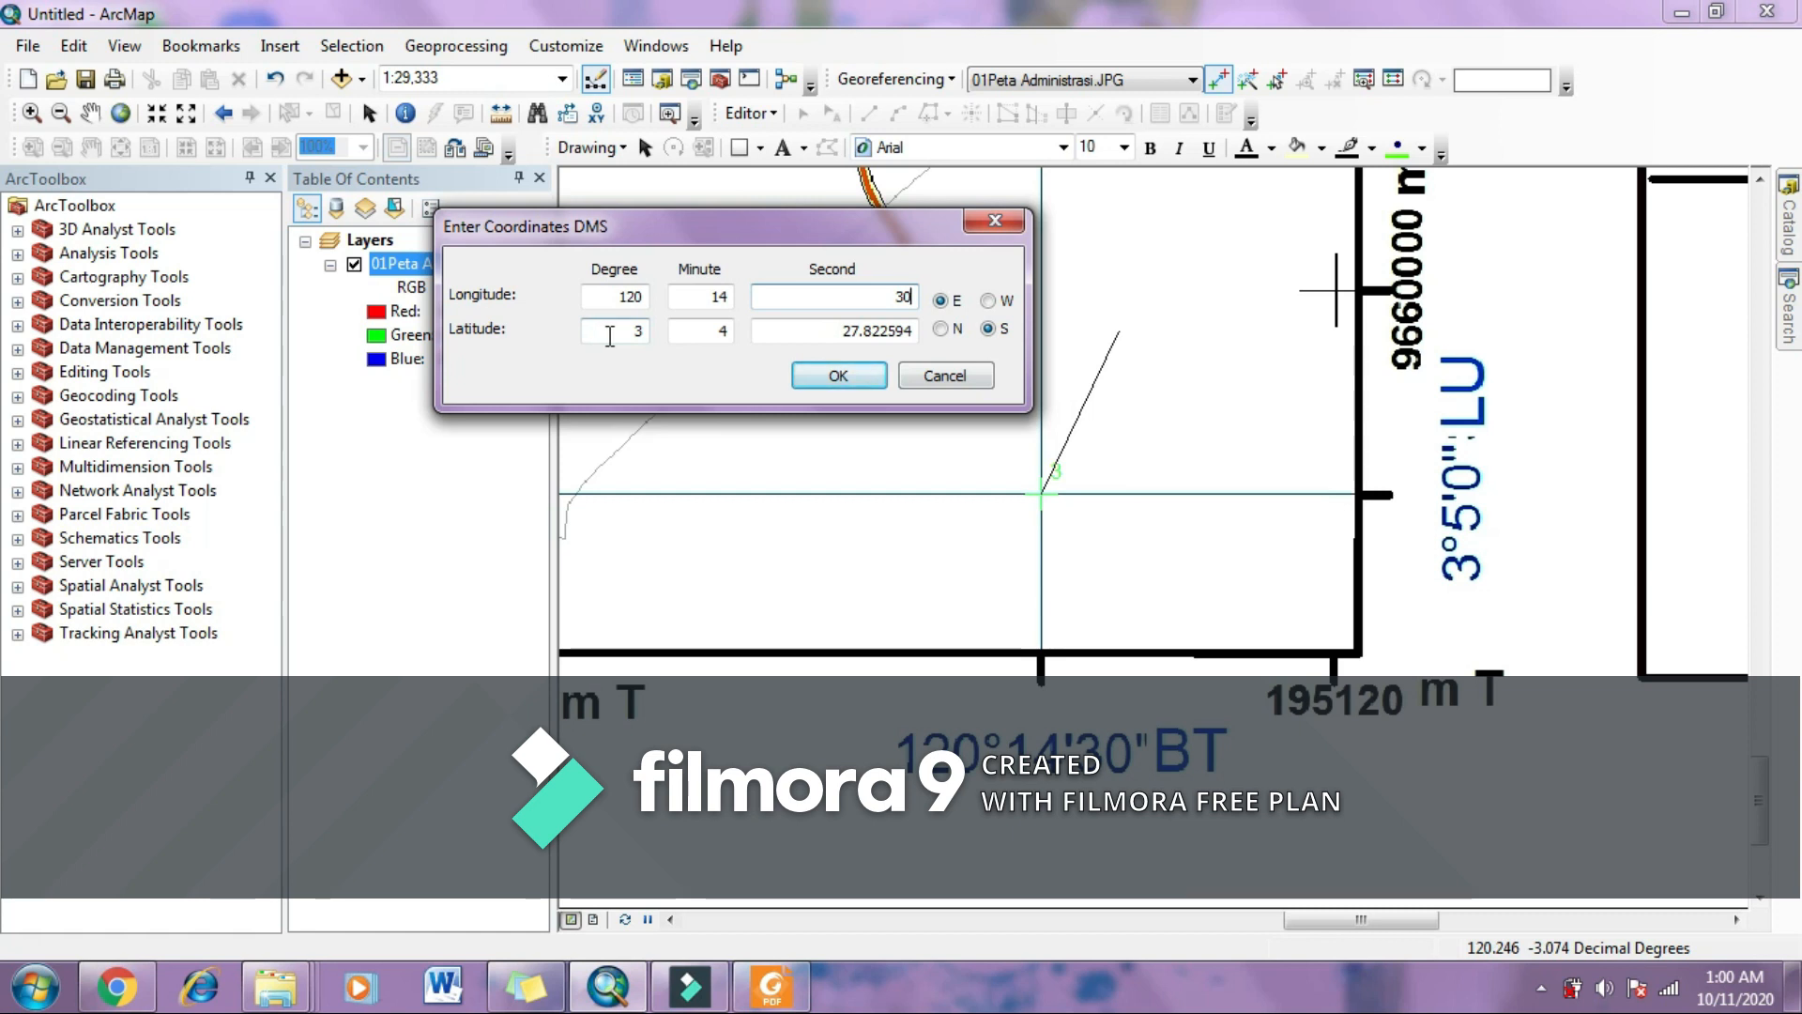
double_click(704, 332)
text(5)
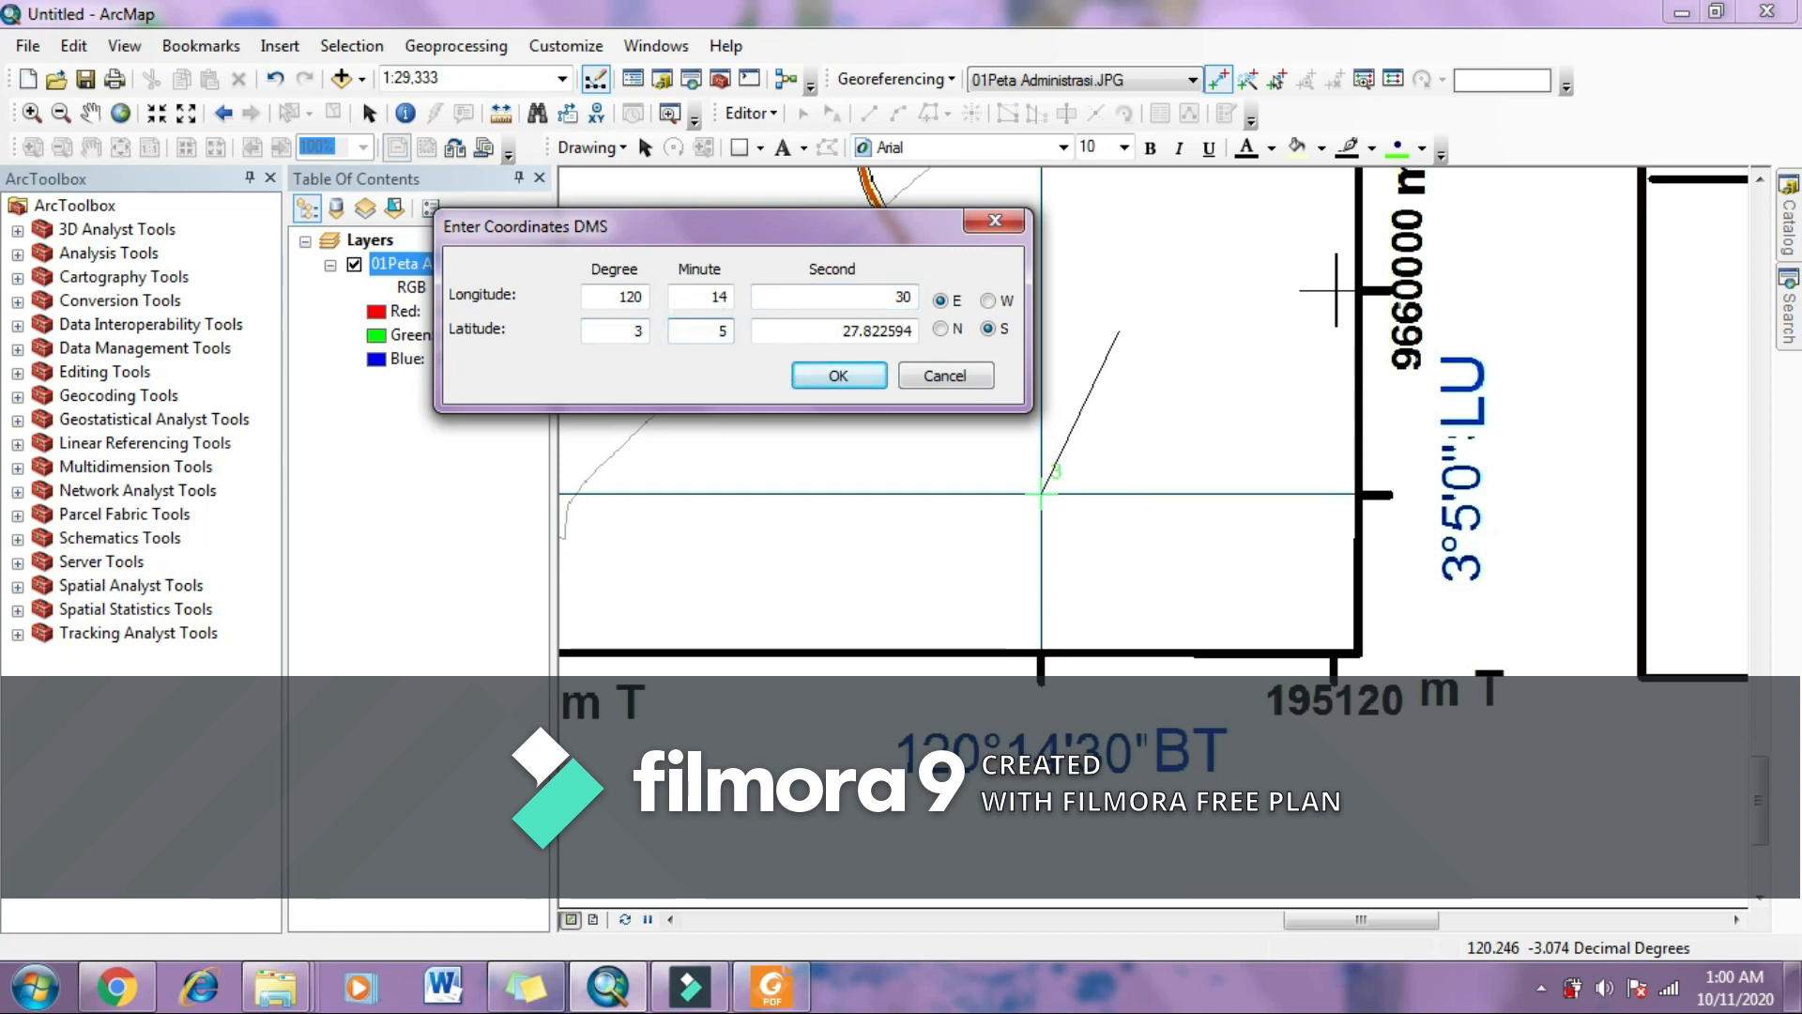
double_click(809, 329)
text(0)
click(845, 378)
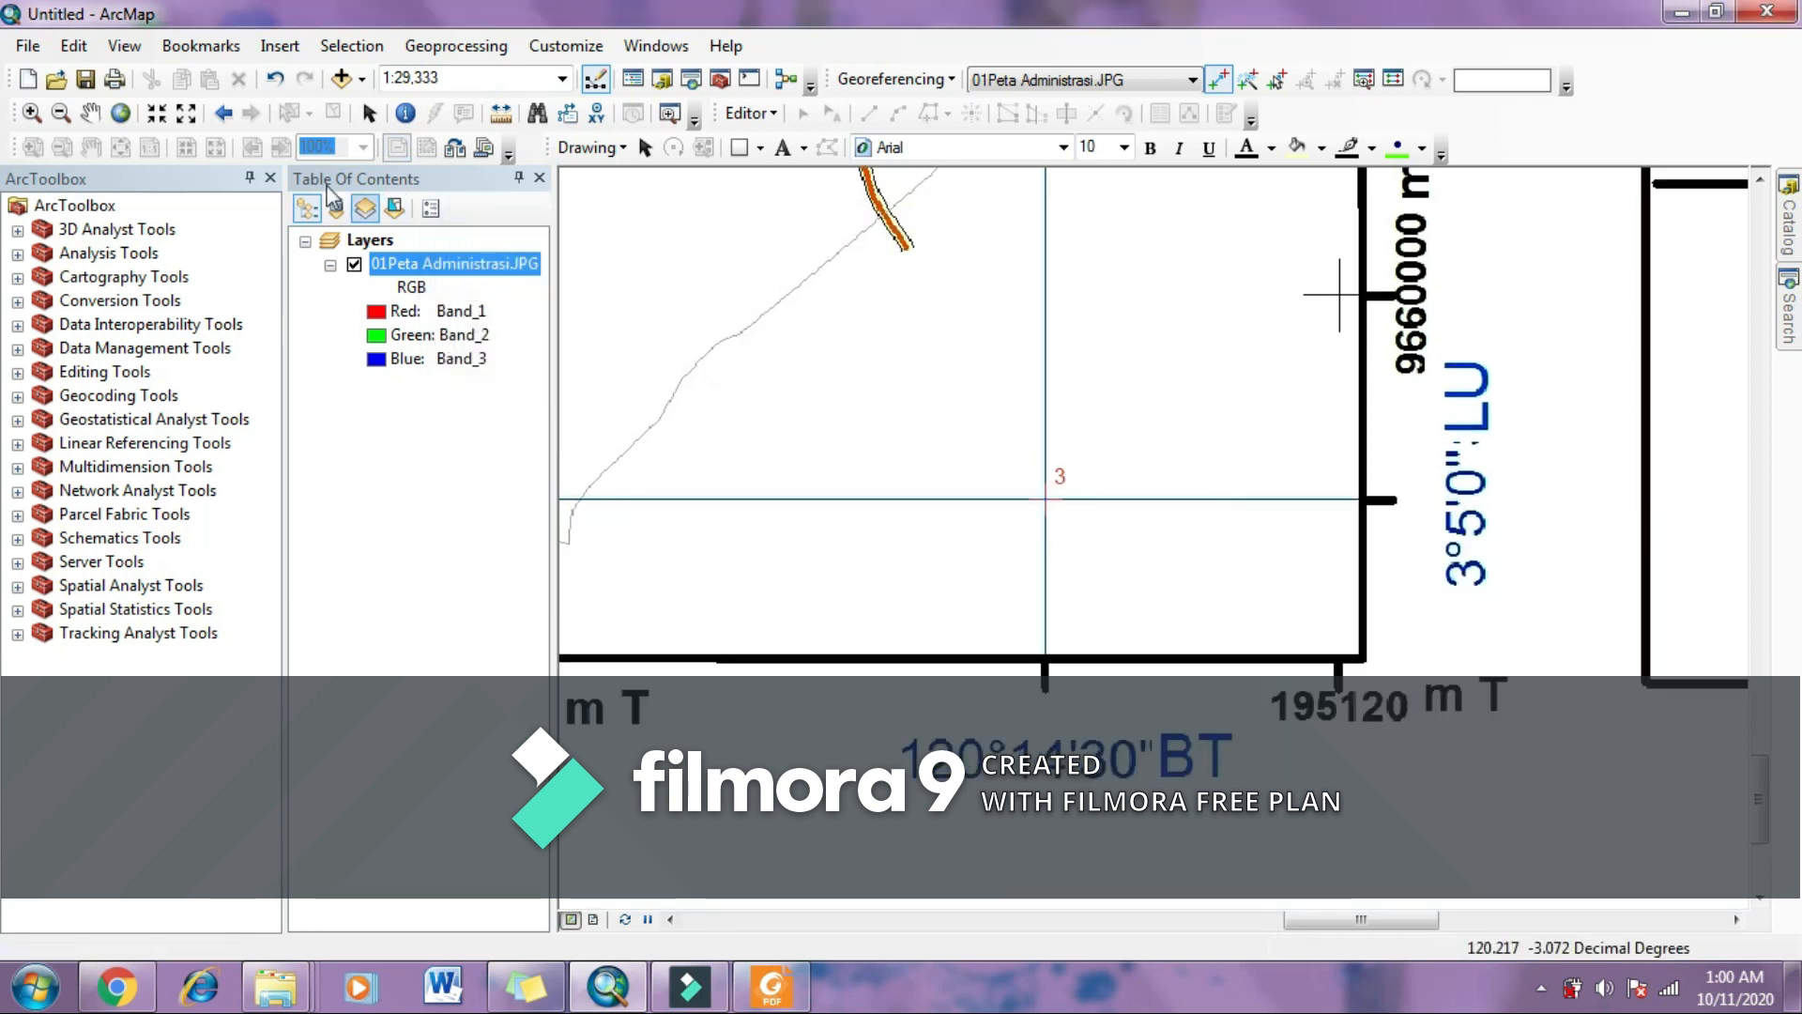
Step: Start a fourth control point at the map's lower-left graticule intersection and open its degrees-minutes-seconds coordinate entry
click(121, 114)
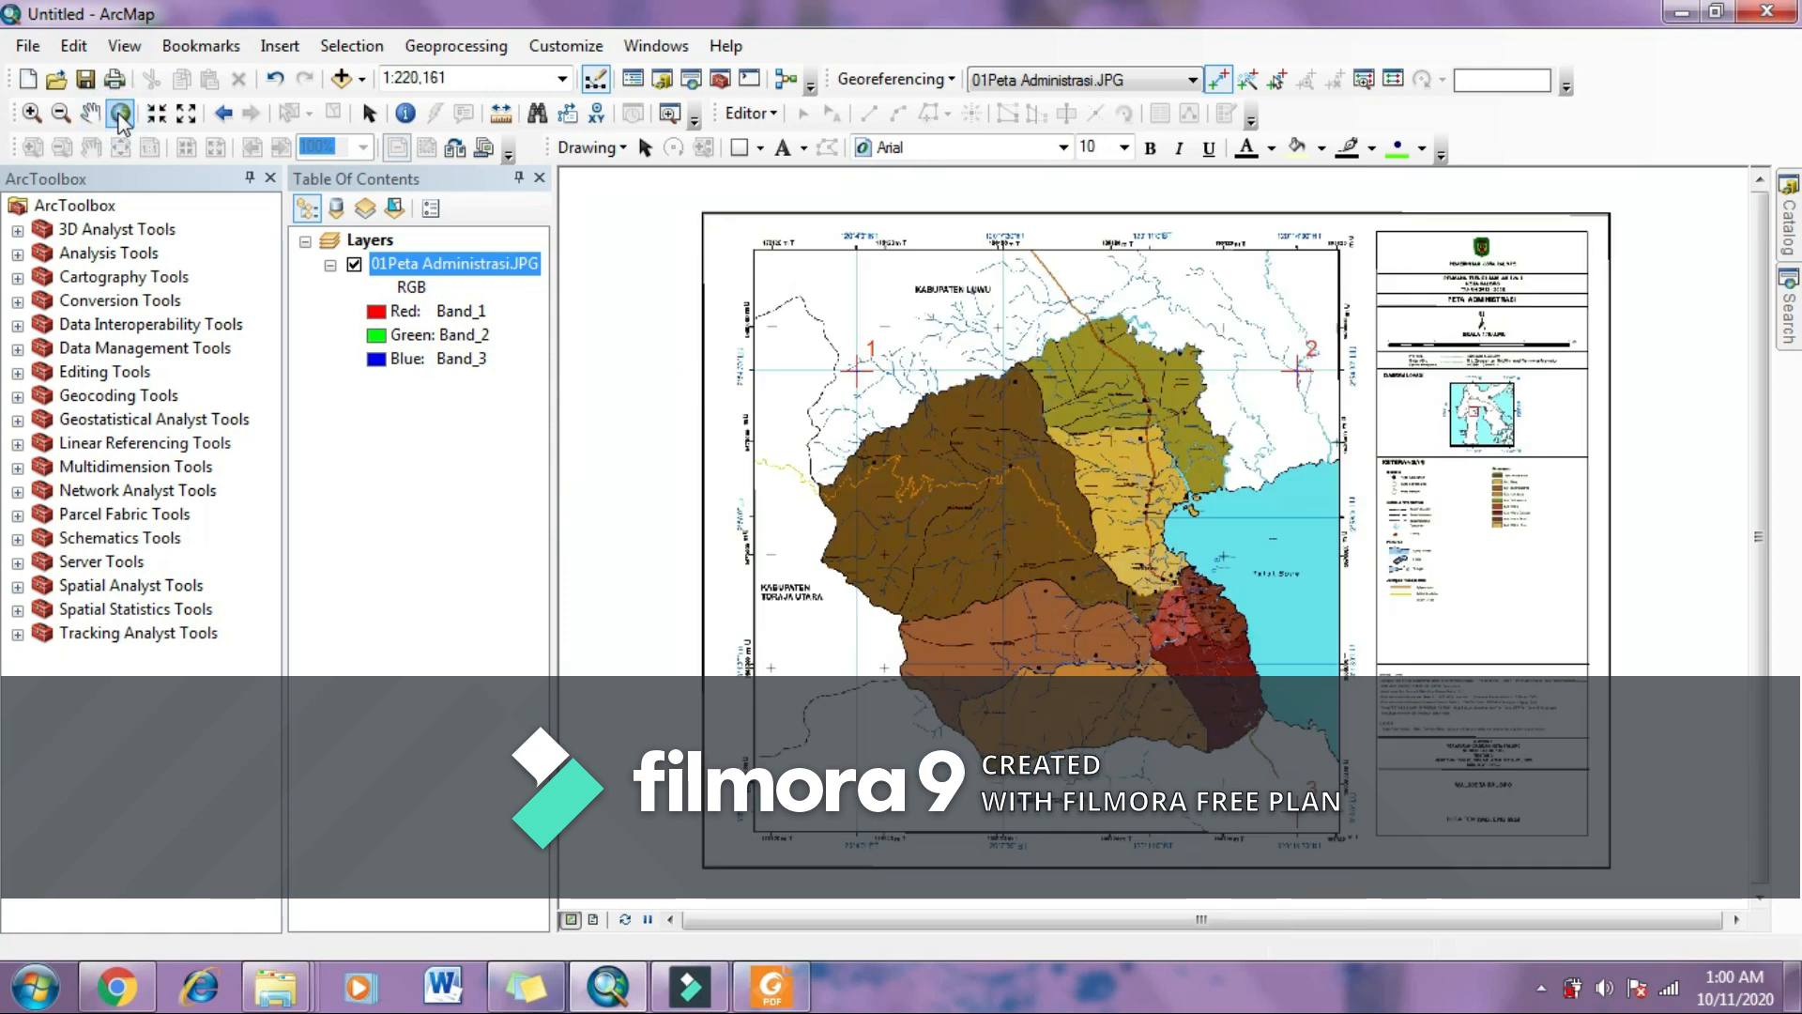
click(31, 113)
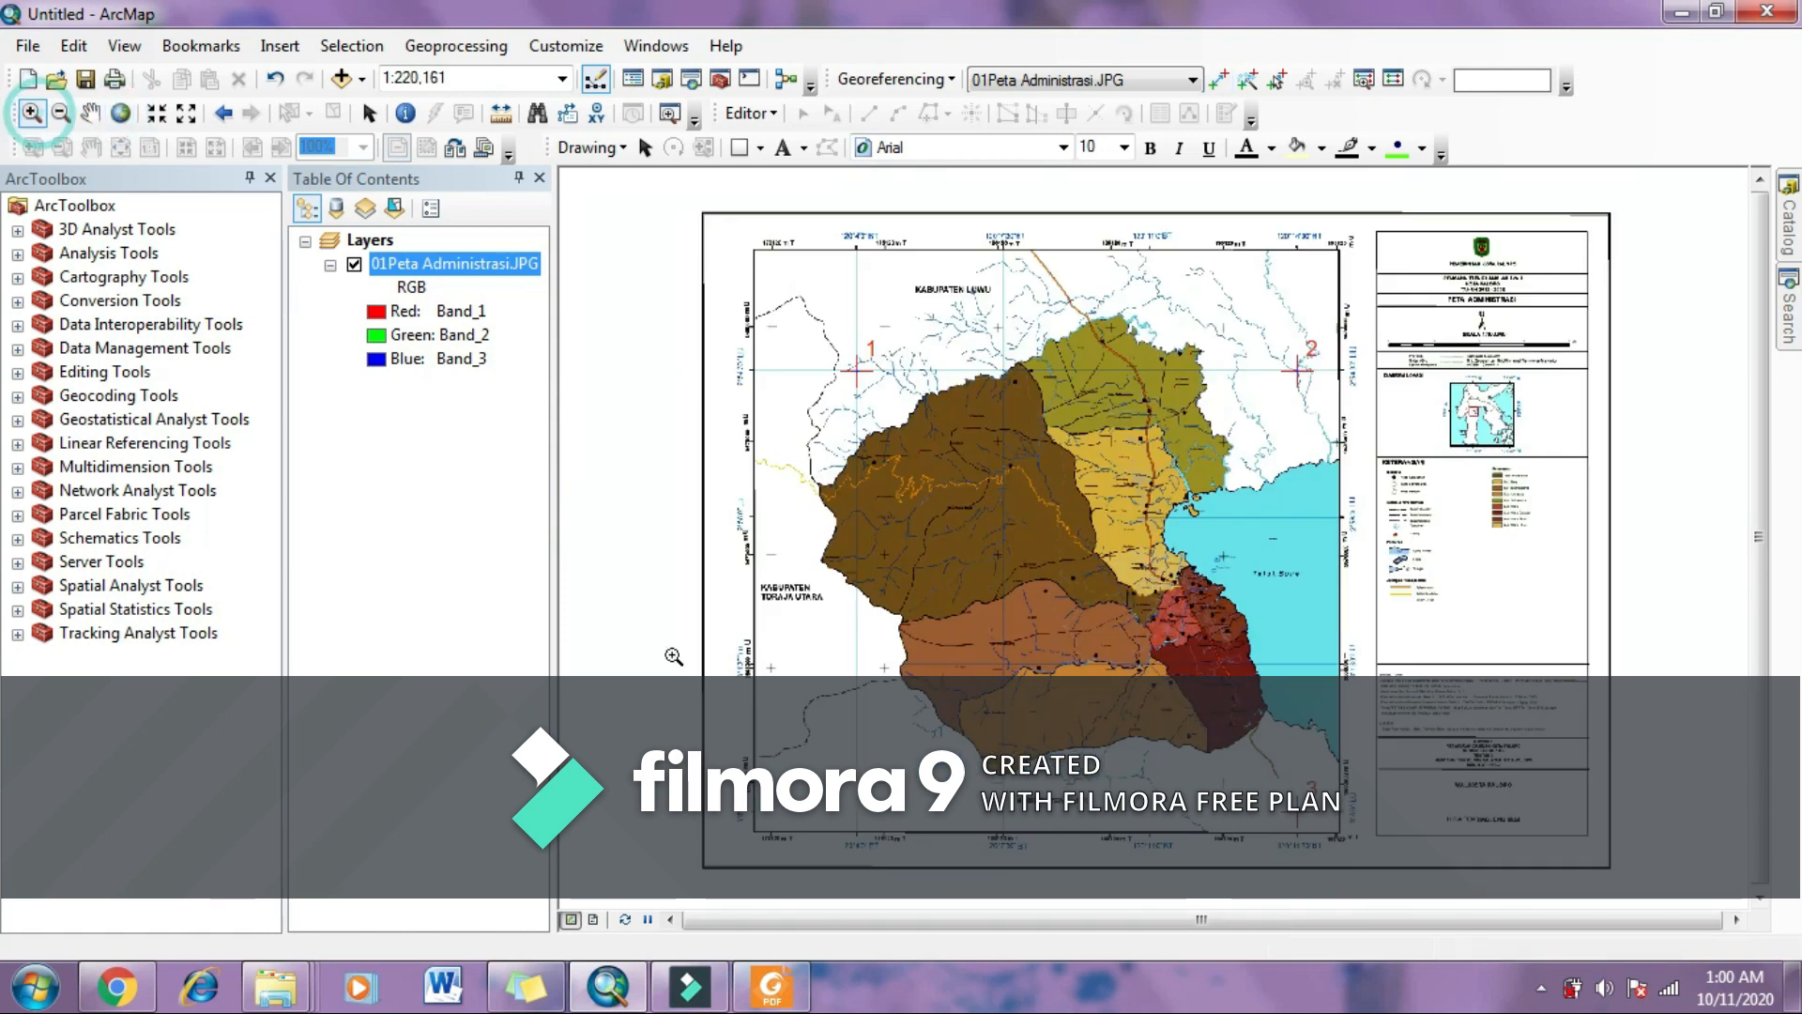
drag(727, 737, 920, 892)
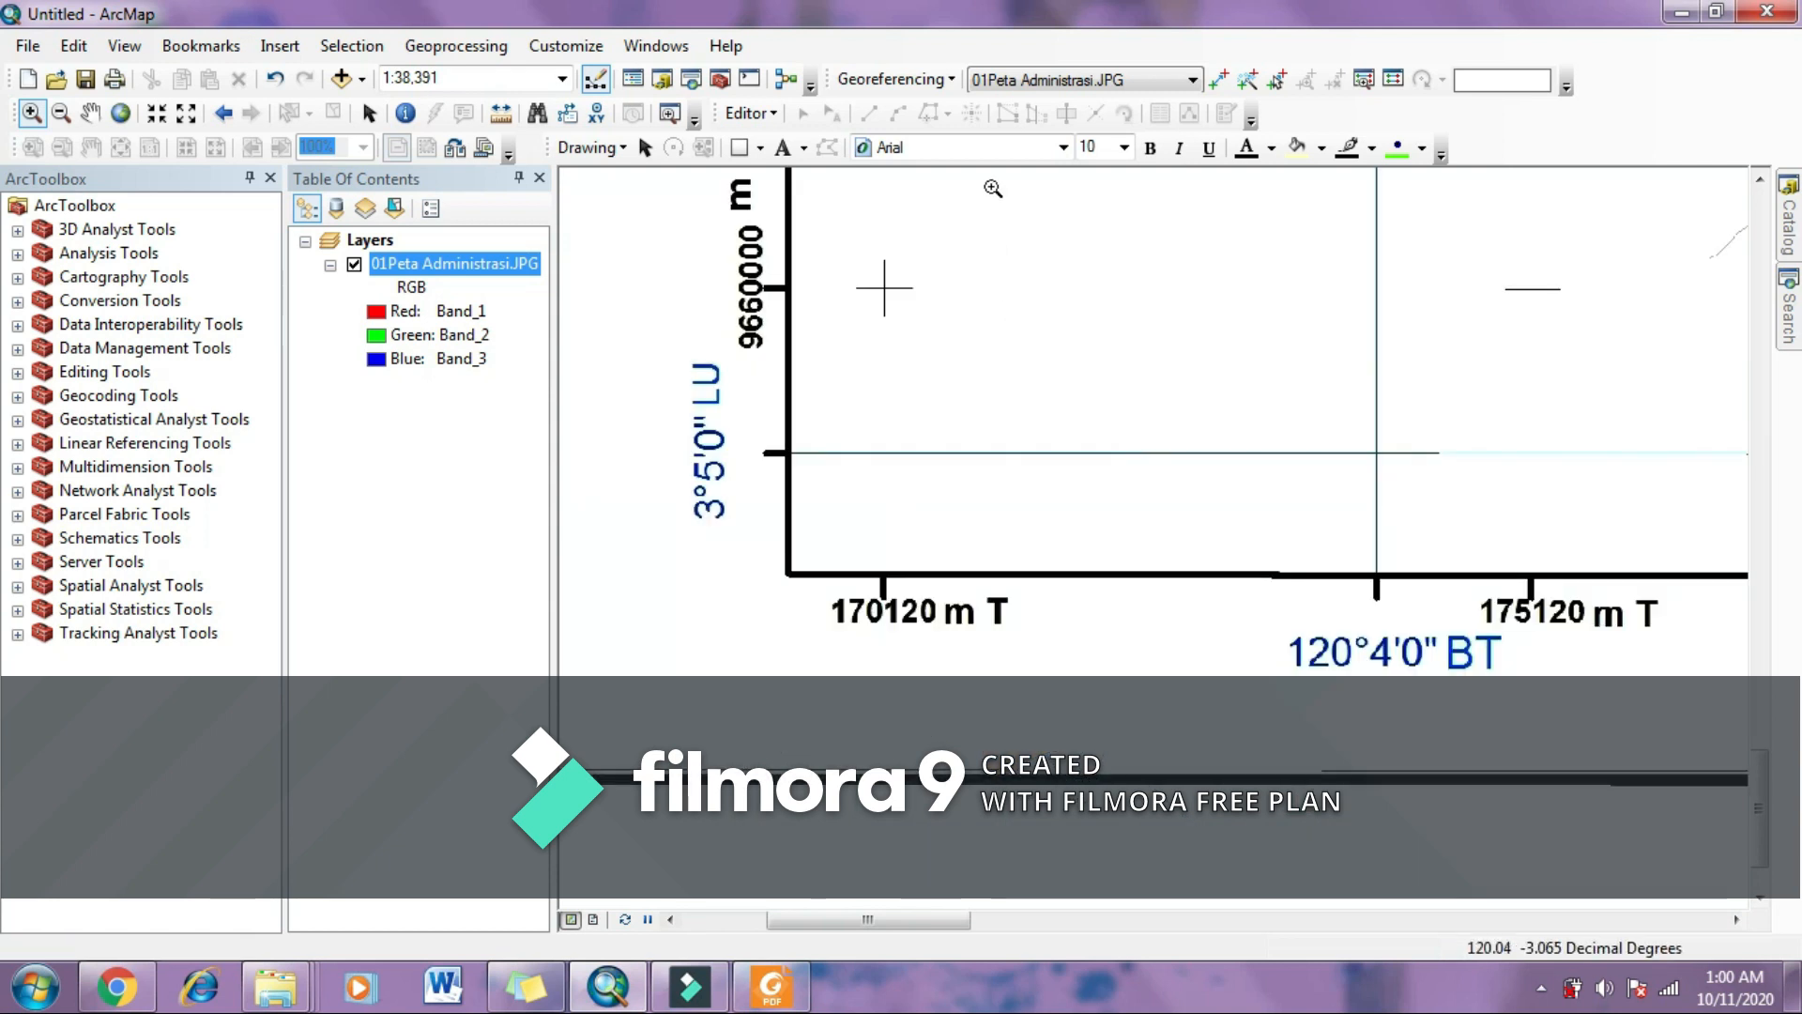
click(1218, 79)
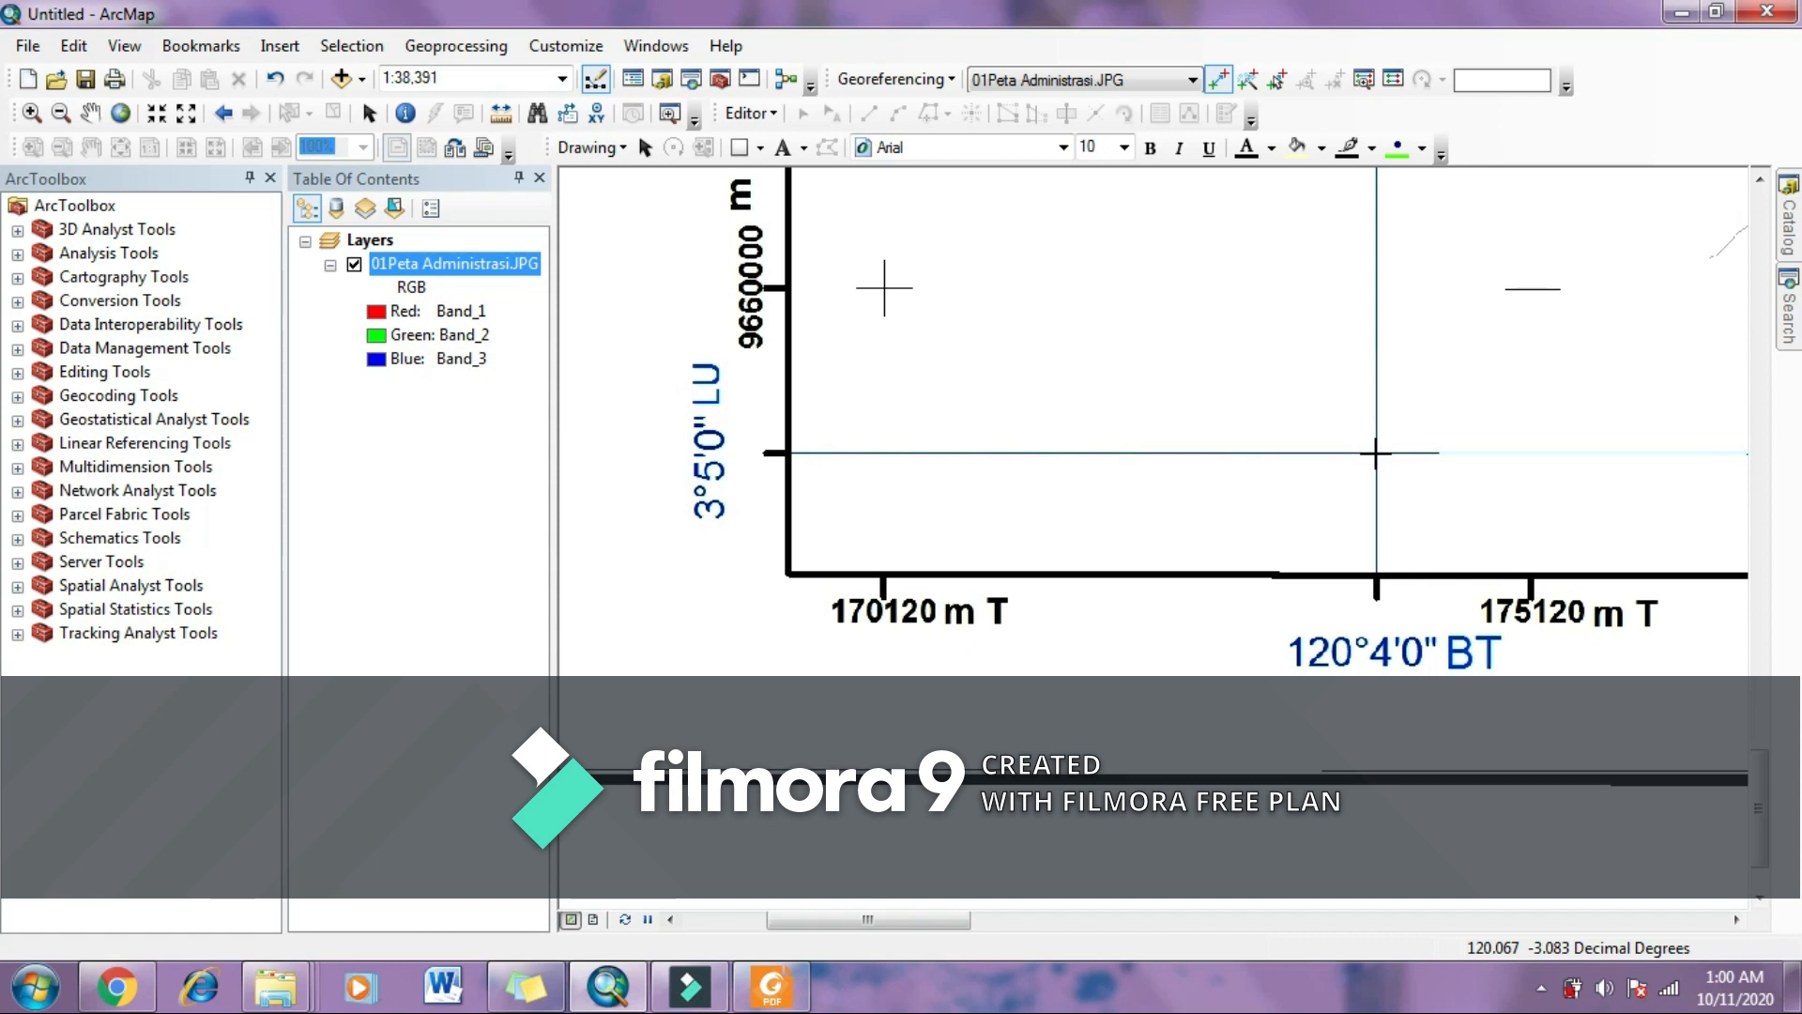
click(1376, 453)
right_click(1147, 340)
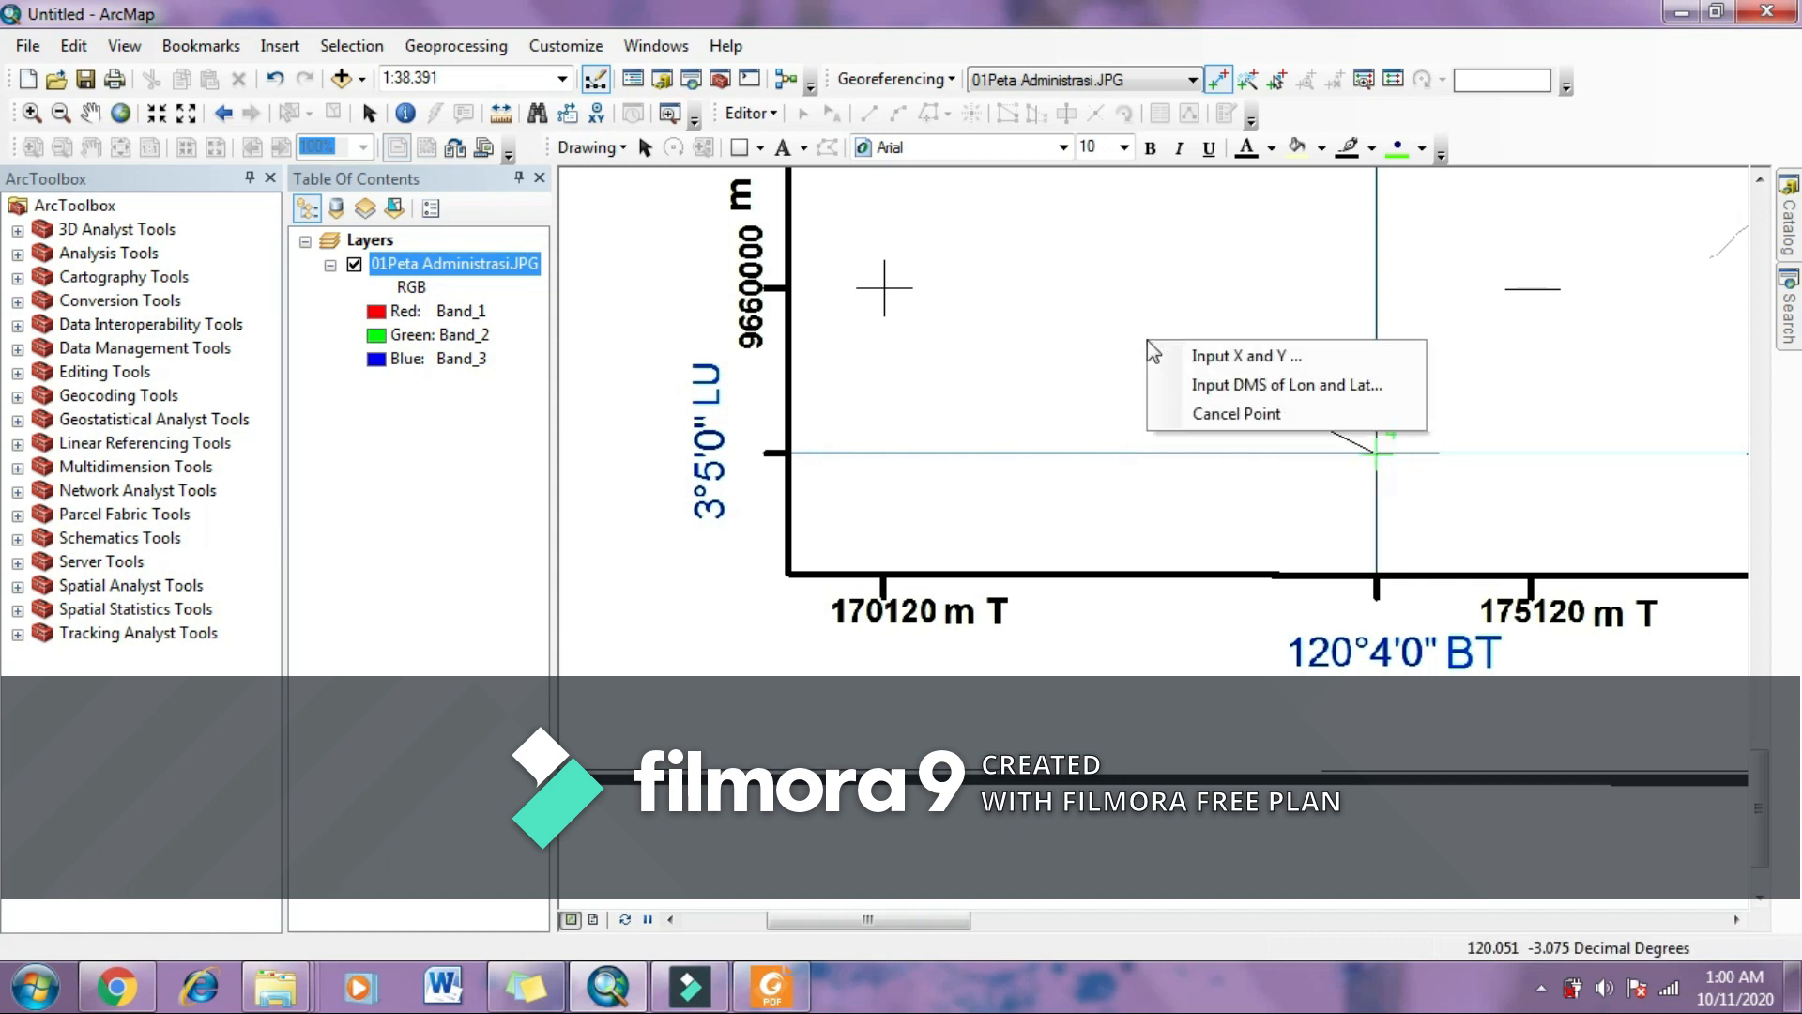
click(1182, 385)
drag(904, 400, 937, 691)
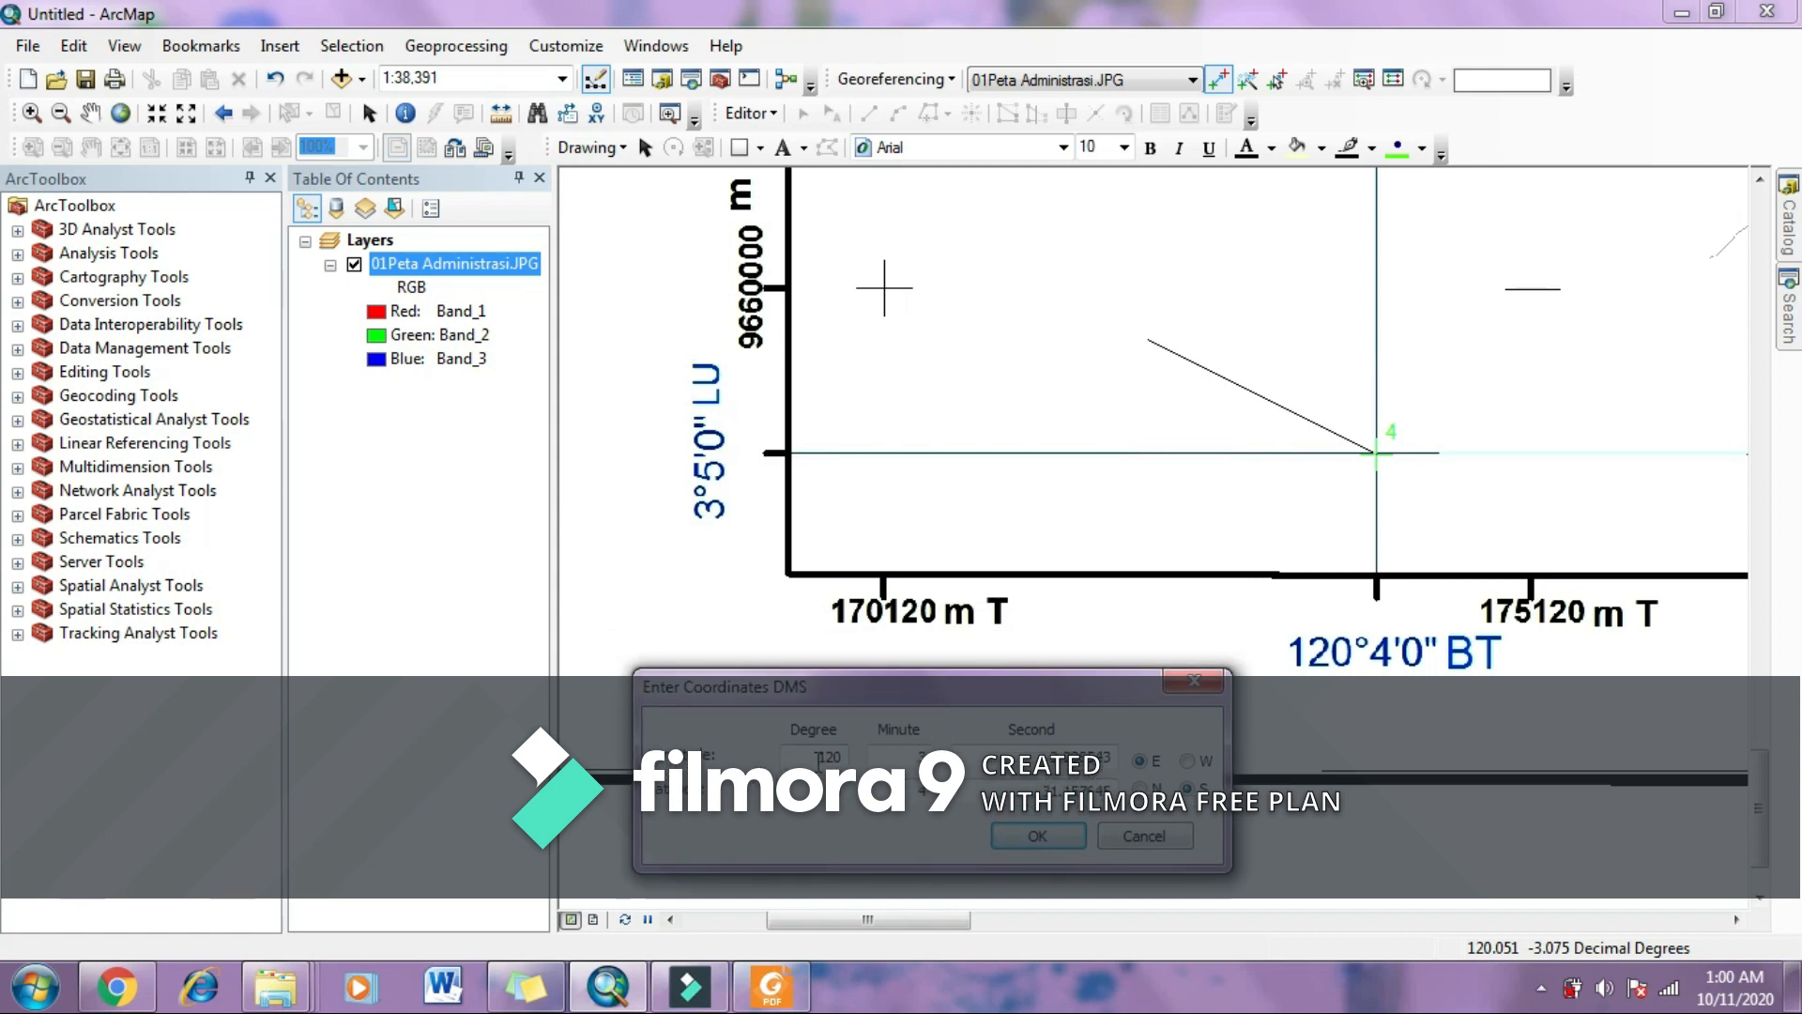
Step: Set the fourth control point to longitude 120° 4' 0" E and latitude 3° 5' 0" S and confirm it
double_click(894, 754)
drag(1027, 757, 1154, 761)
text(0)
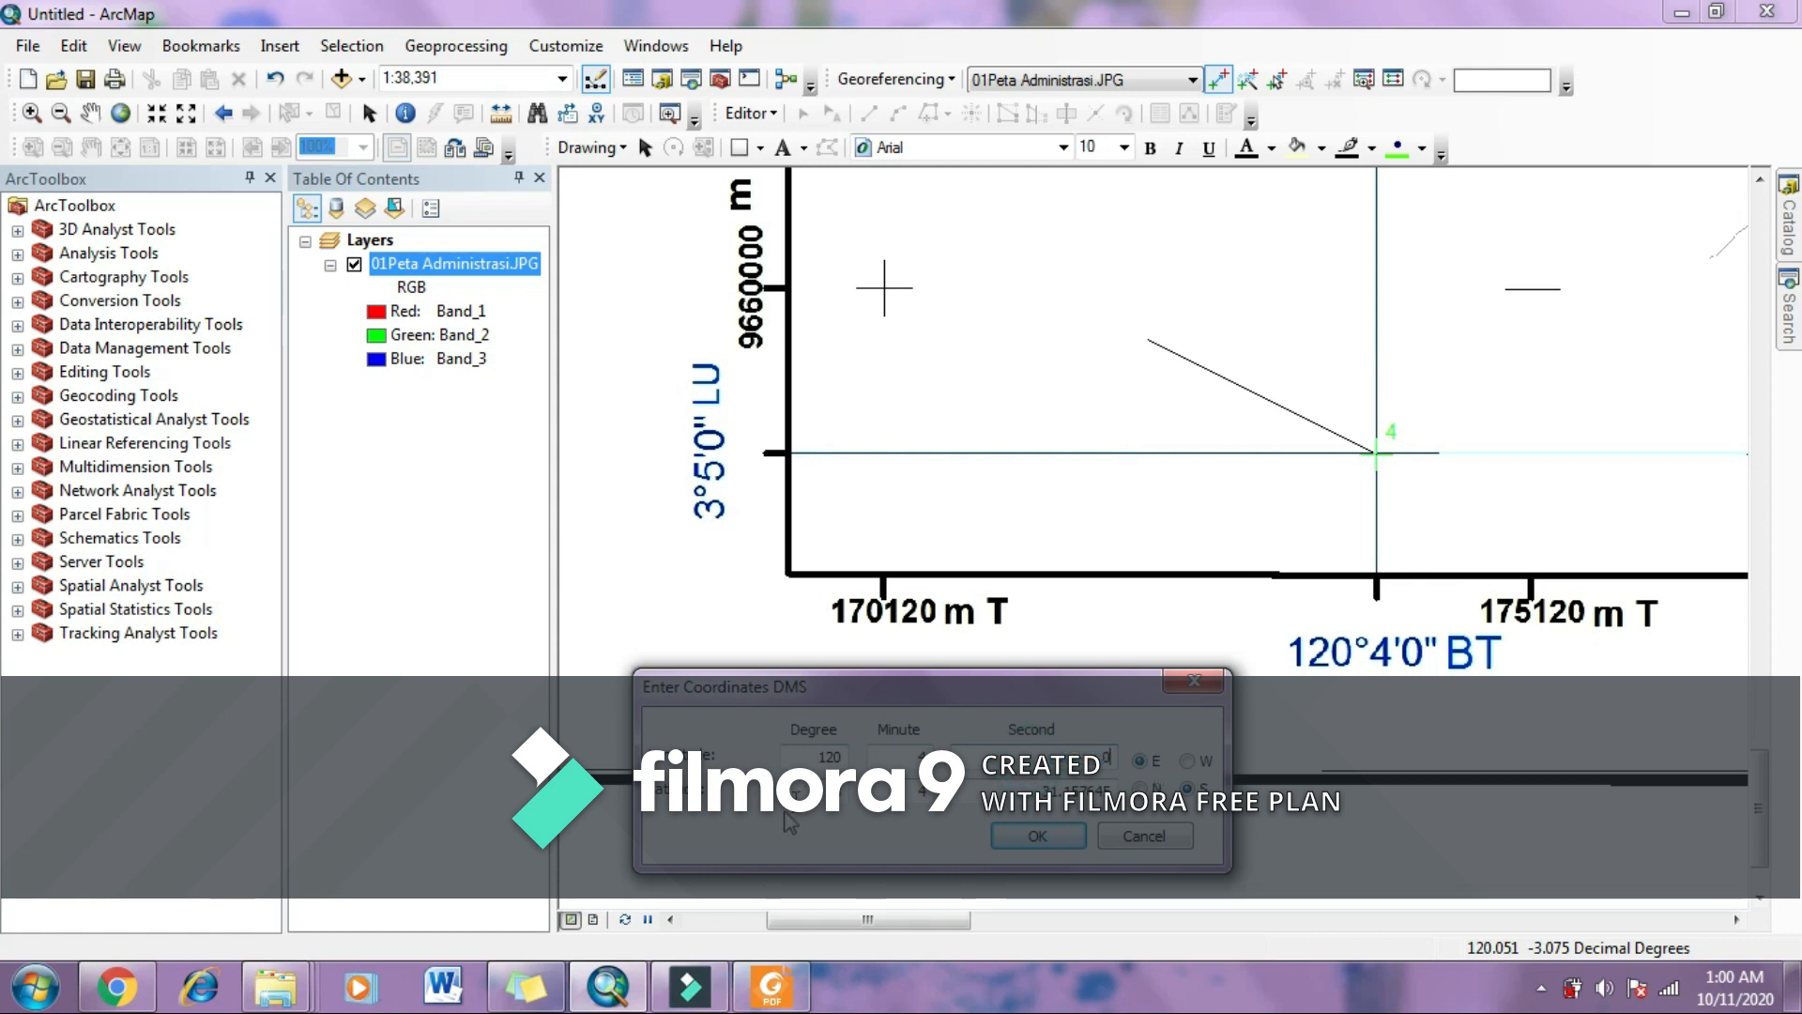
drag(901, 792, 1112, 788)
text(50)
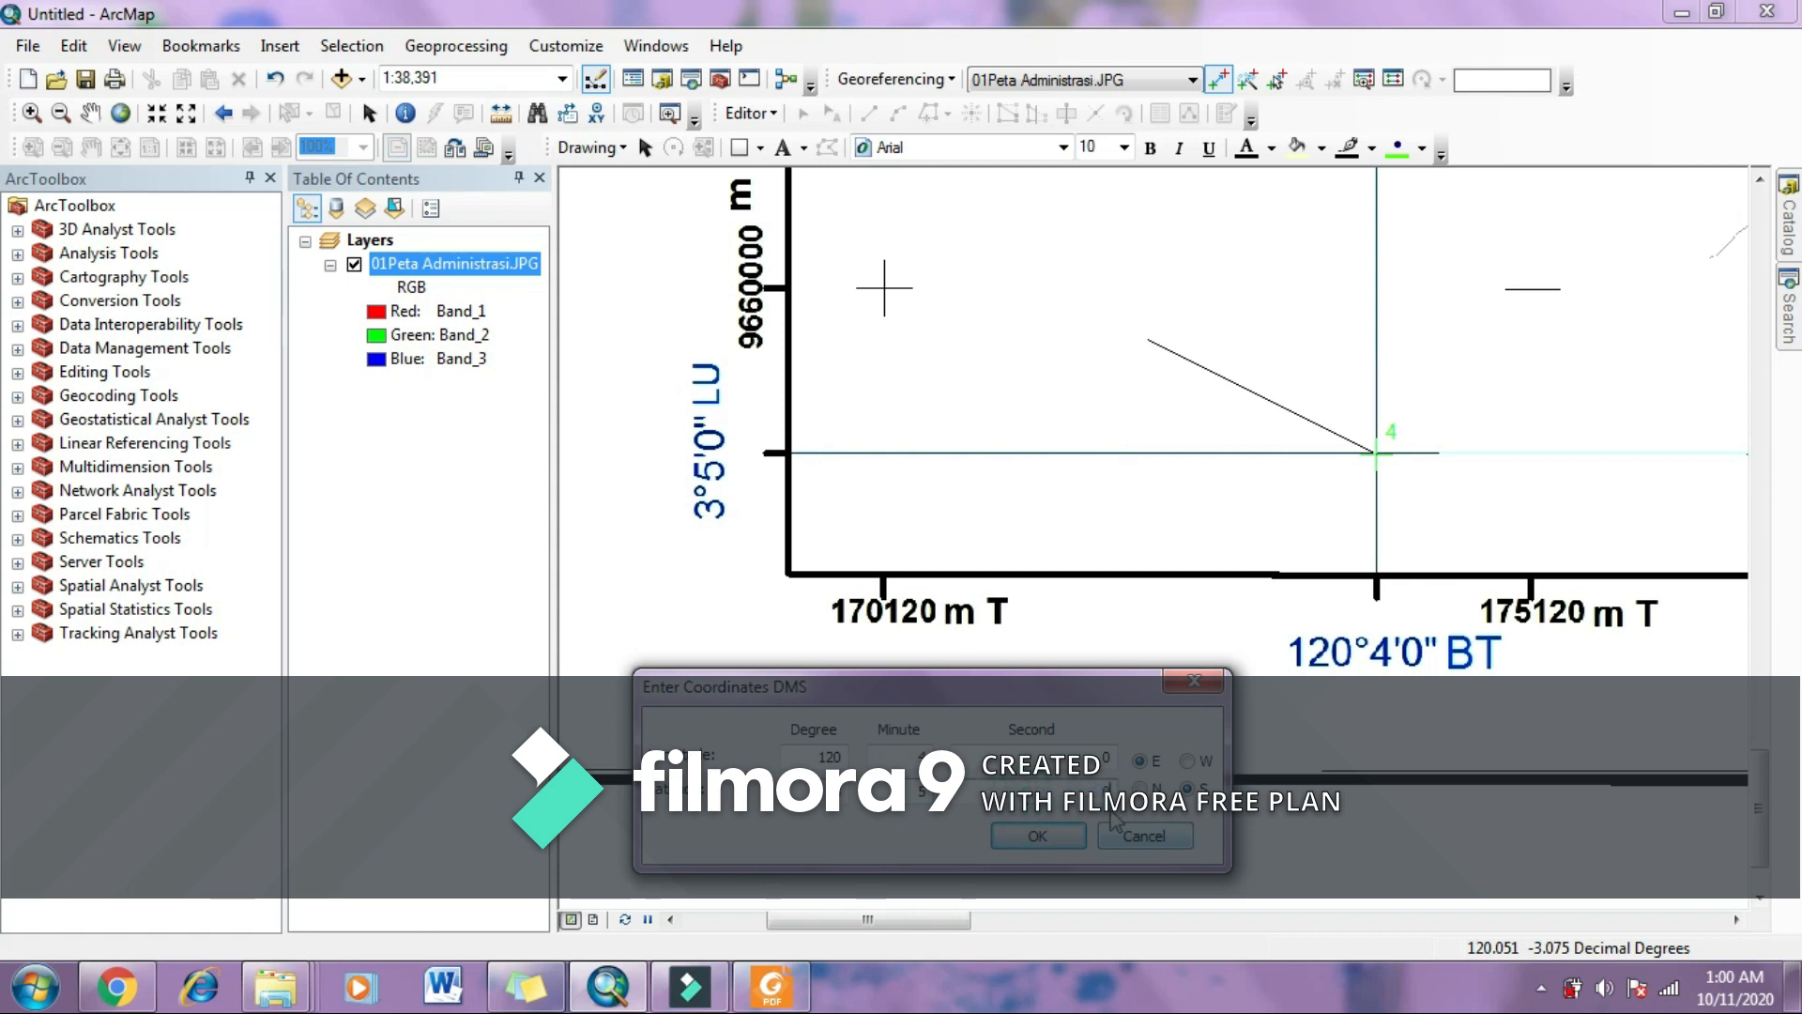
click(1040, 835)
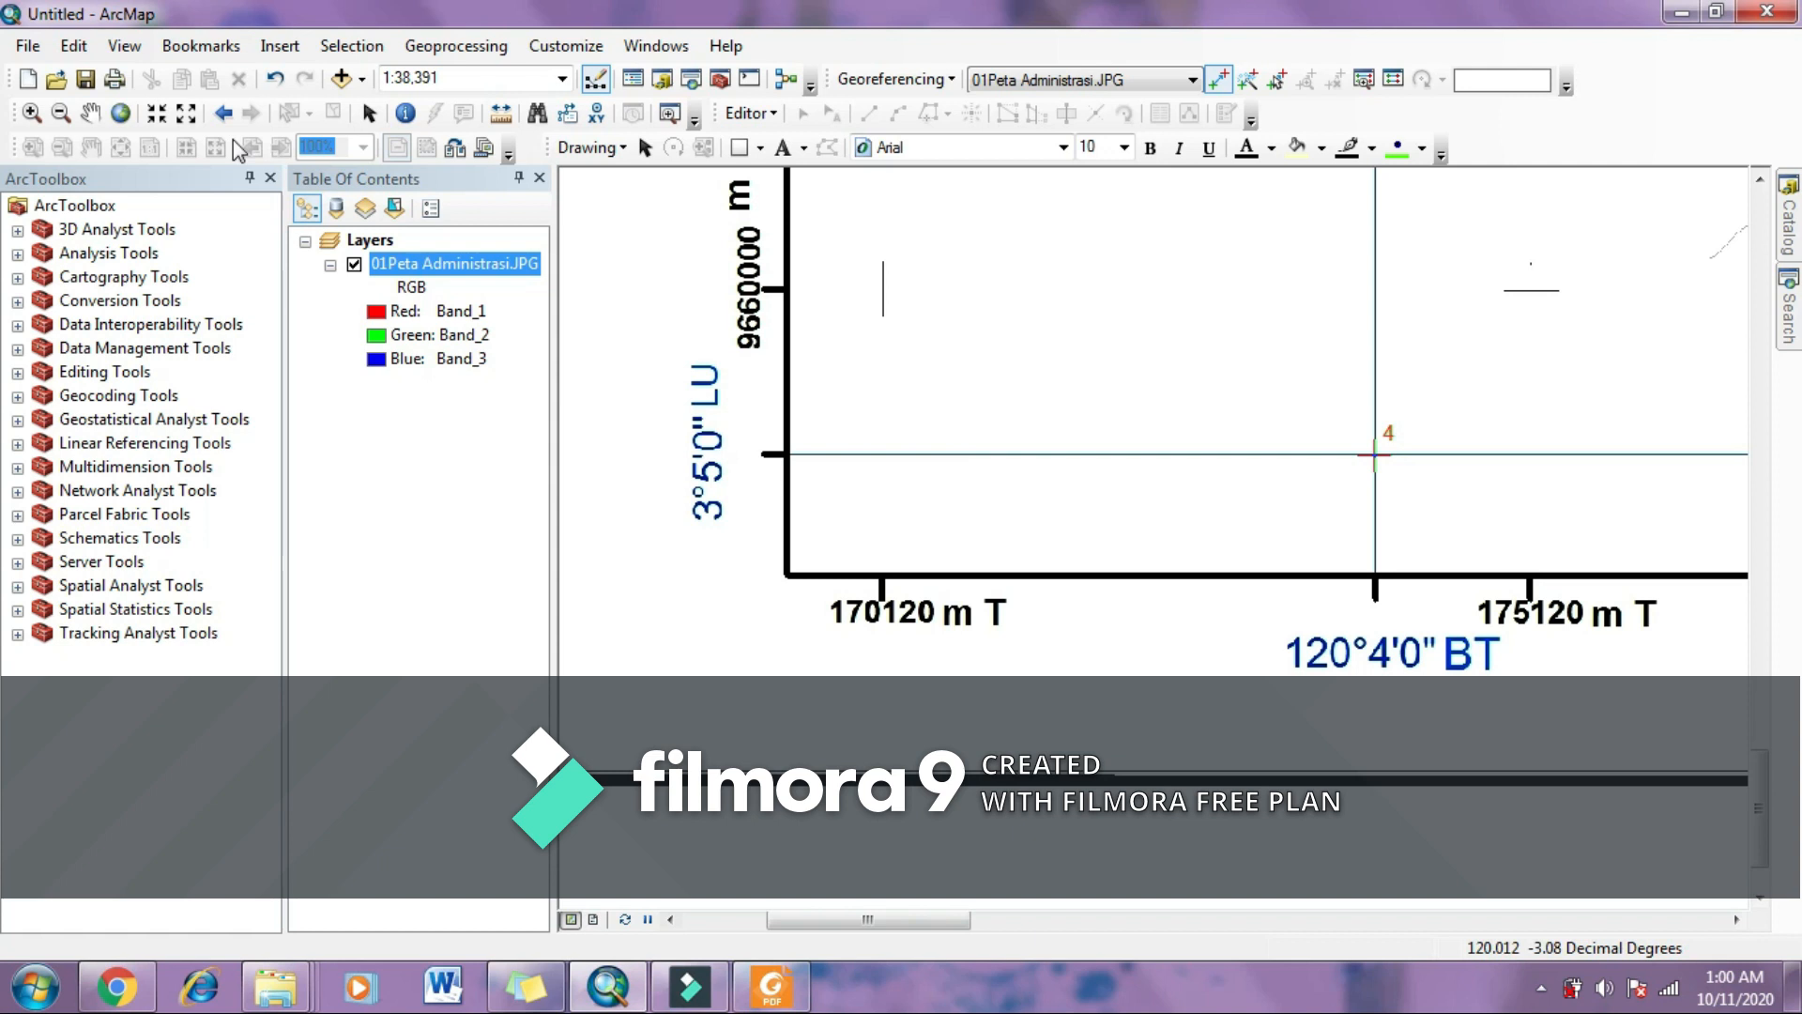
Step: Update the georeferencing of 01Peta Administrasi.JPG to save the control-point transformation
click(120, 112)
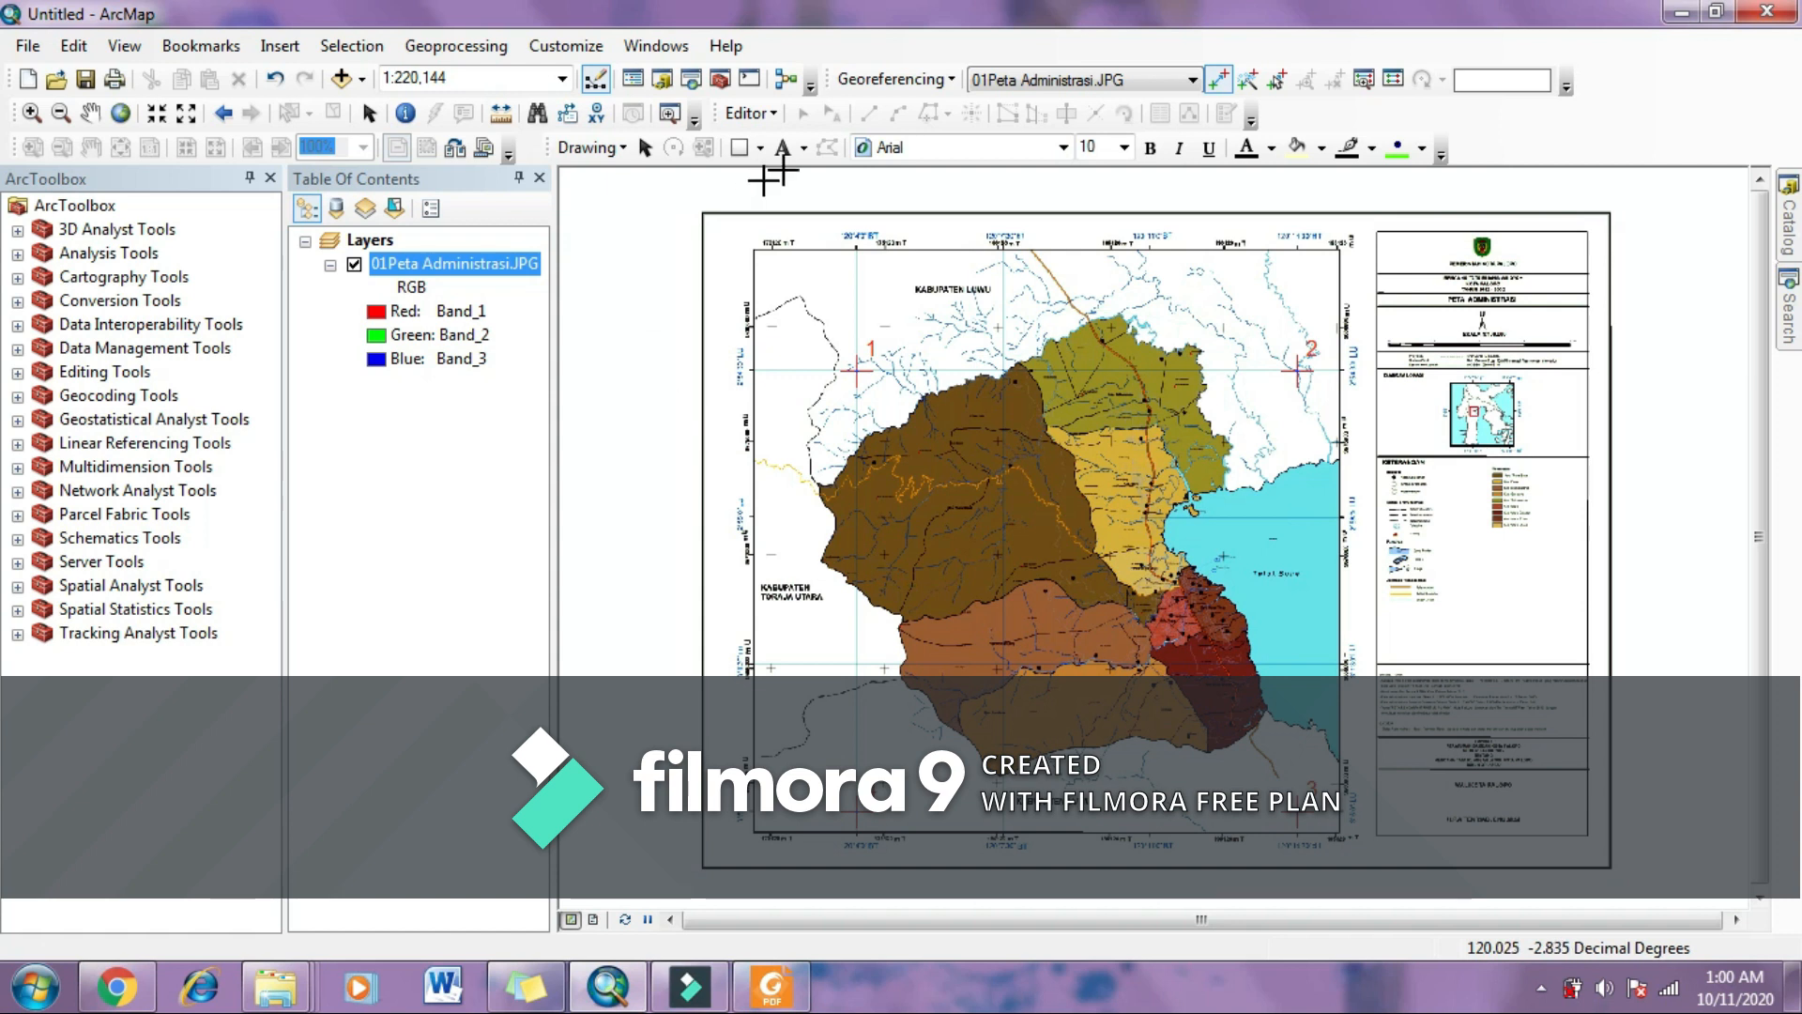
click(937, 81)
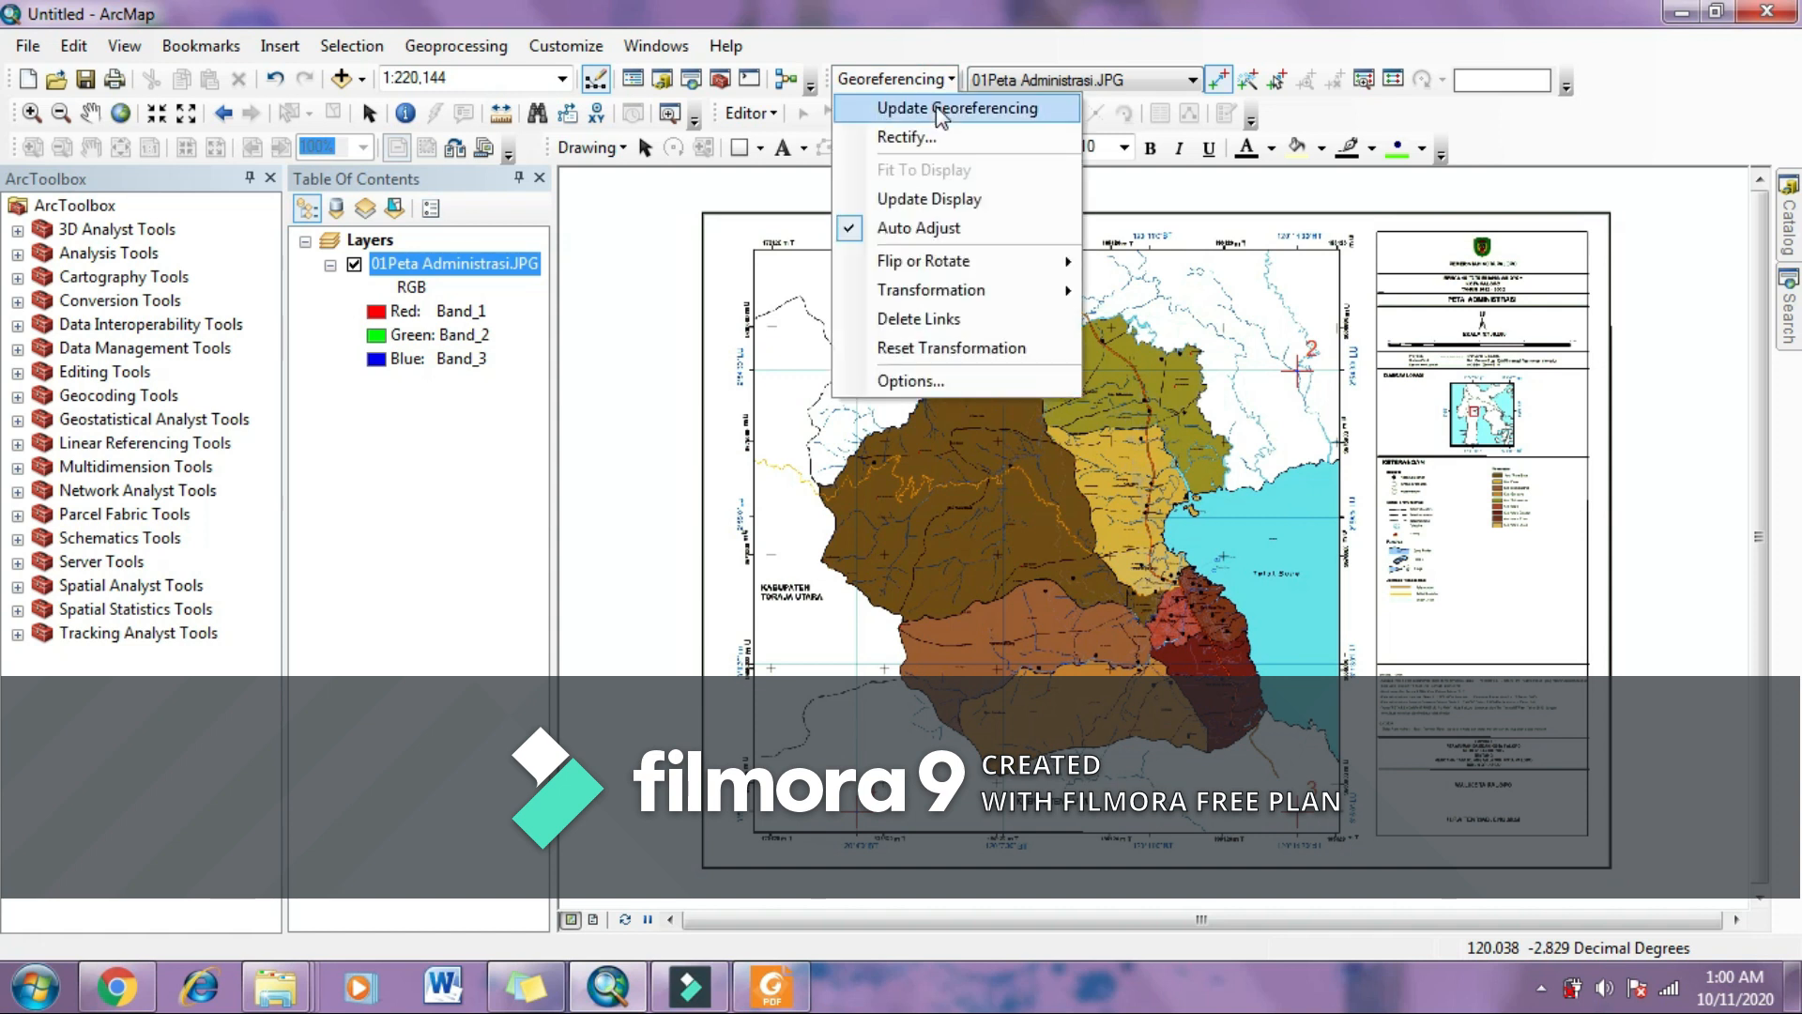
click(936, 108)
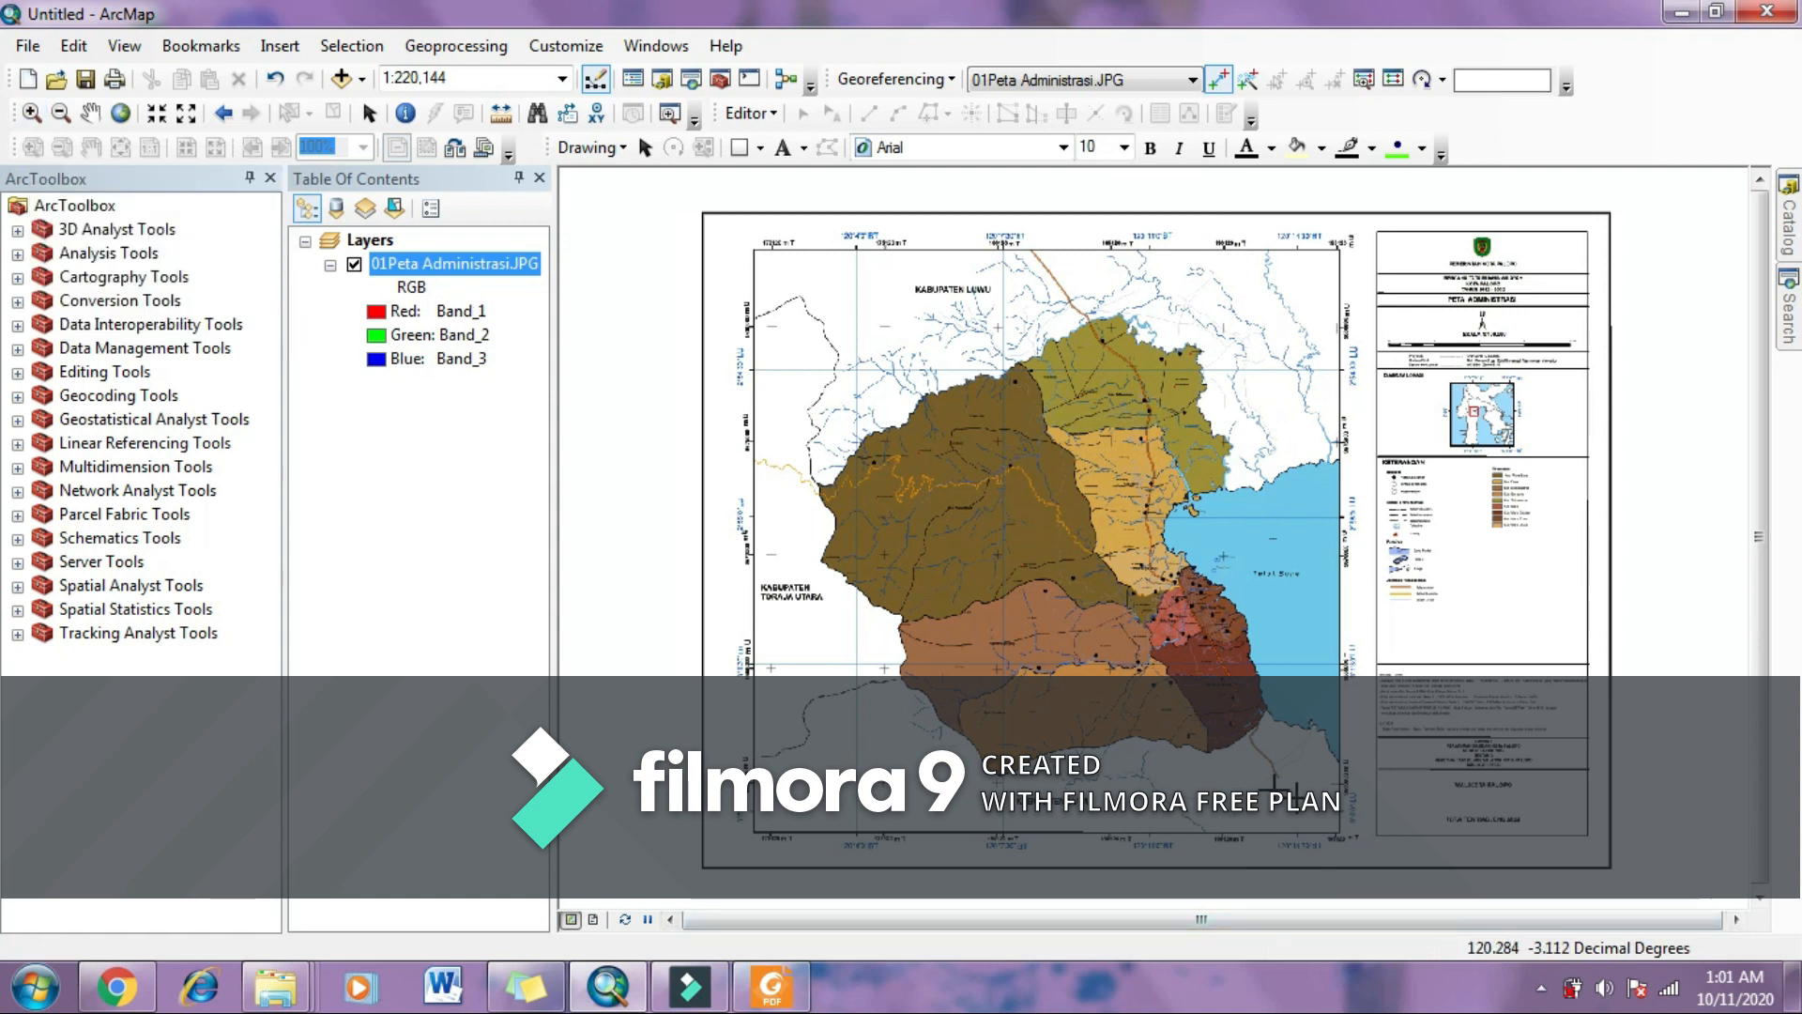
Step: Check the georeferenced map's lower-right corner and remove the 01Peta Administrasi.JPG layer from the map
click(32, 113)
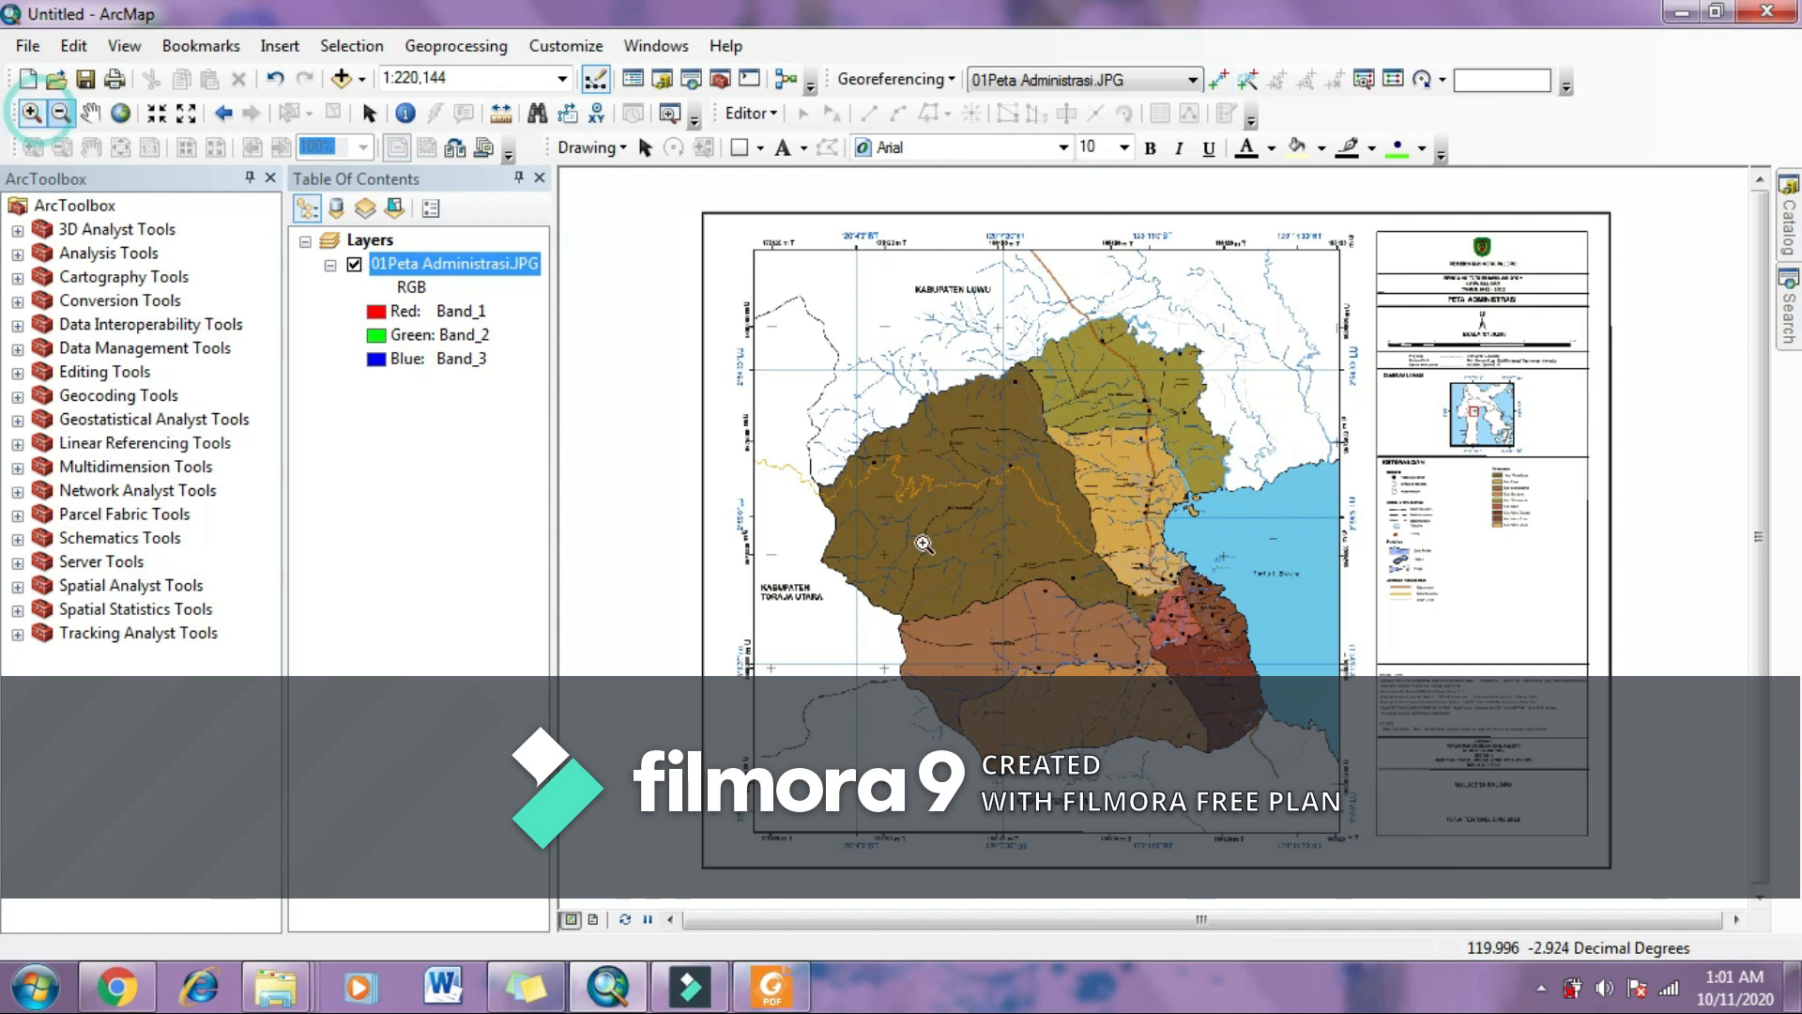
drag(1183, 753, 1397, 860)
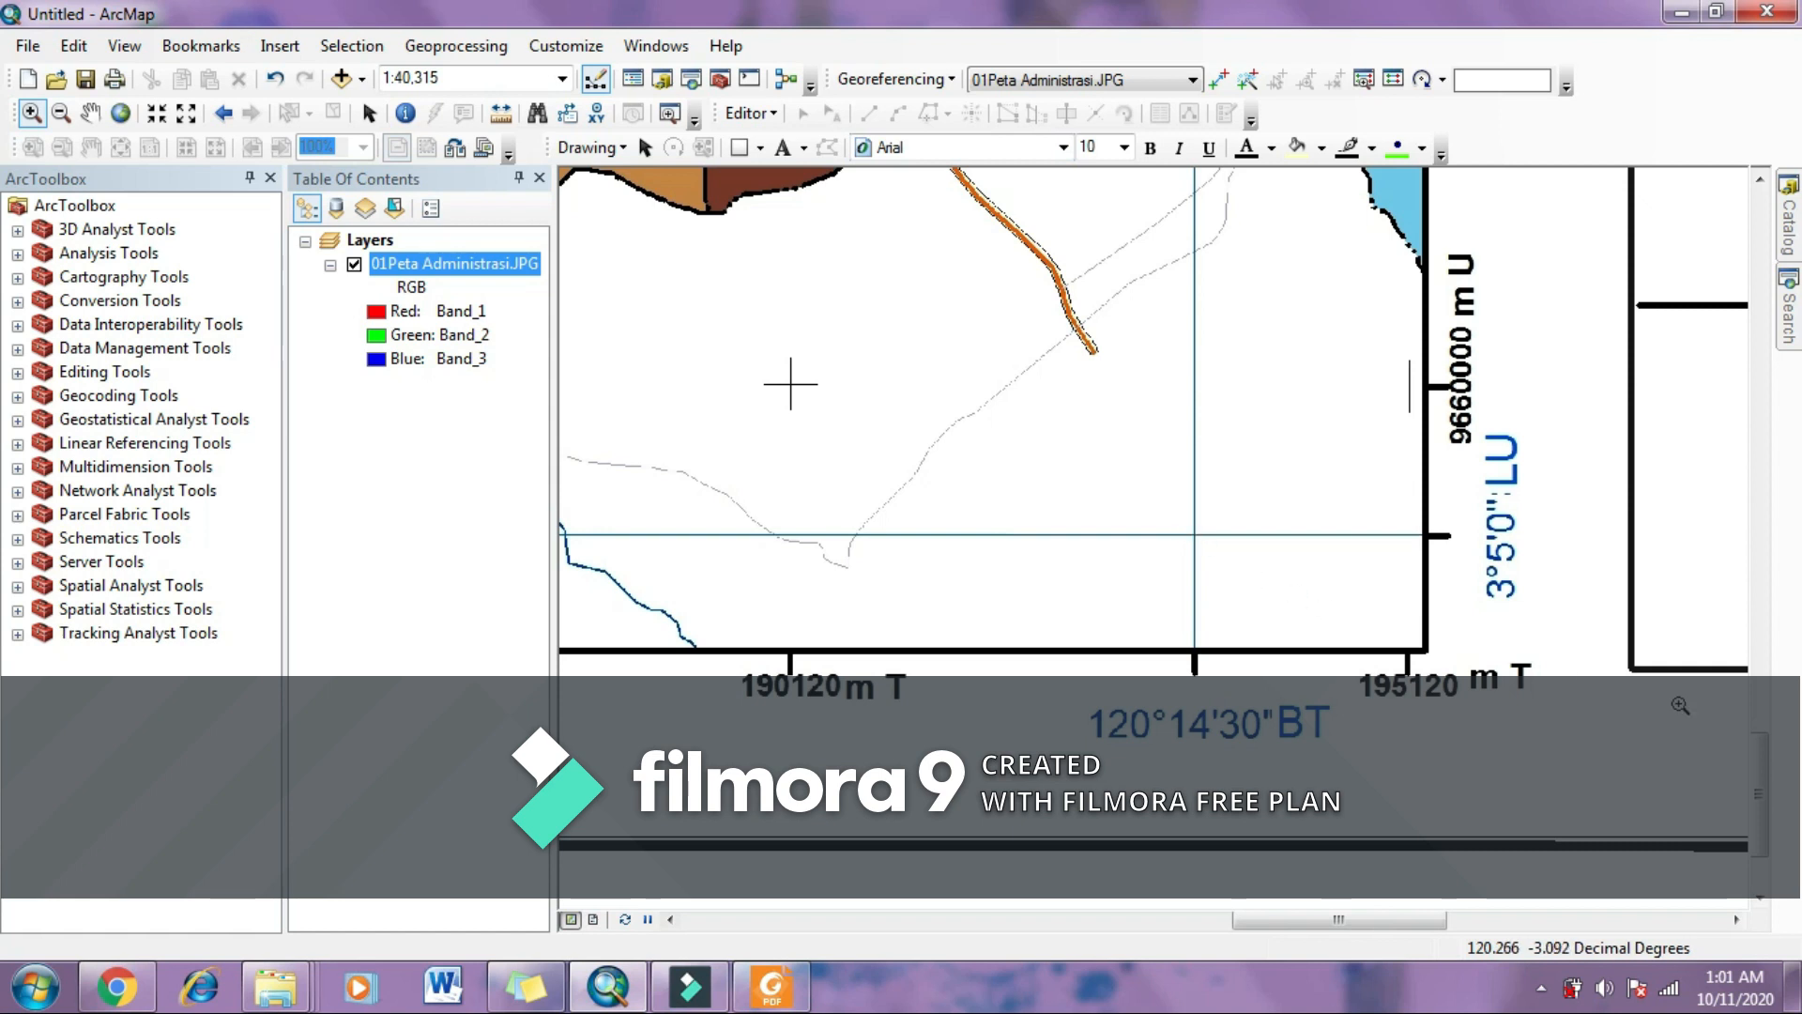
drag(1758, 761, 1759, 682)
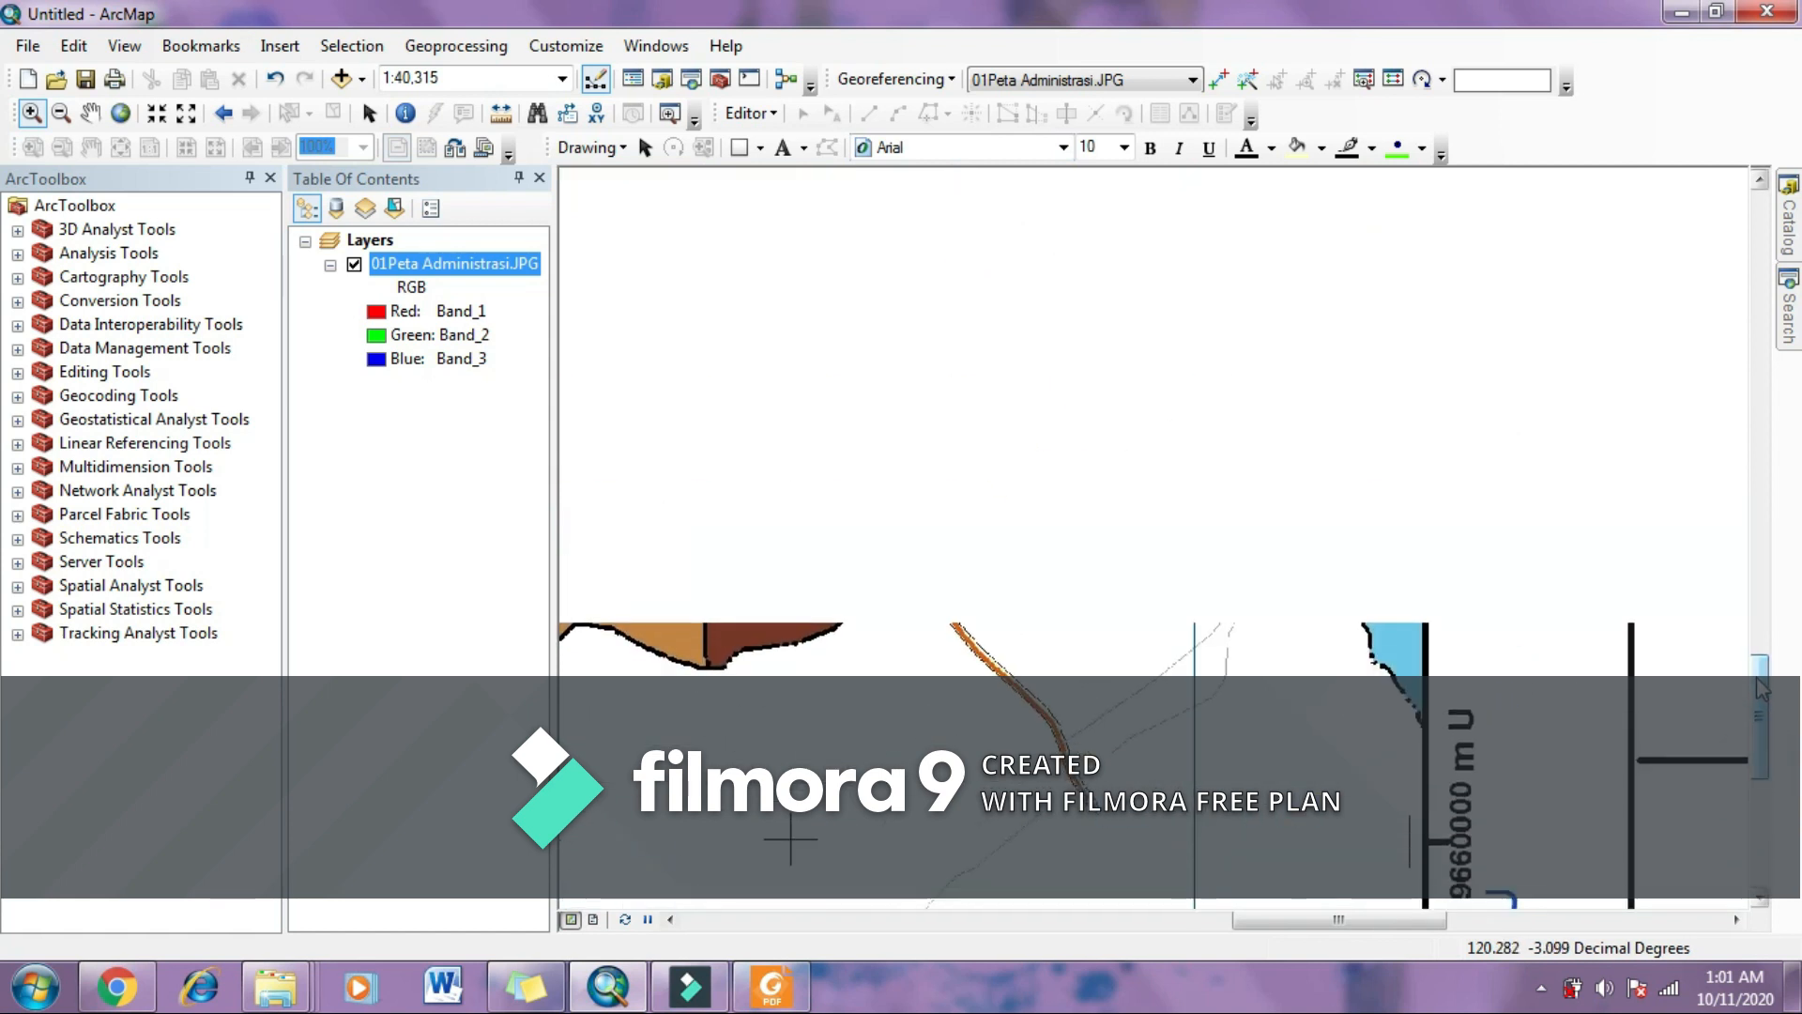
click(120, 114)
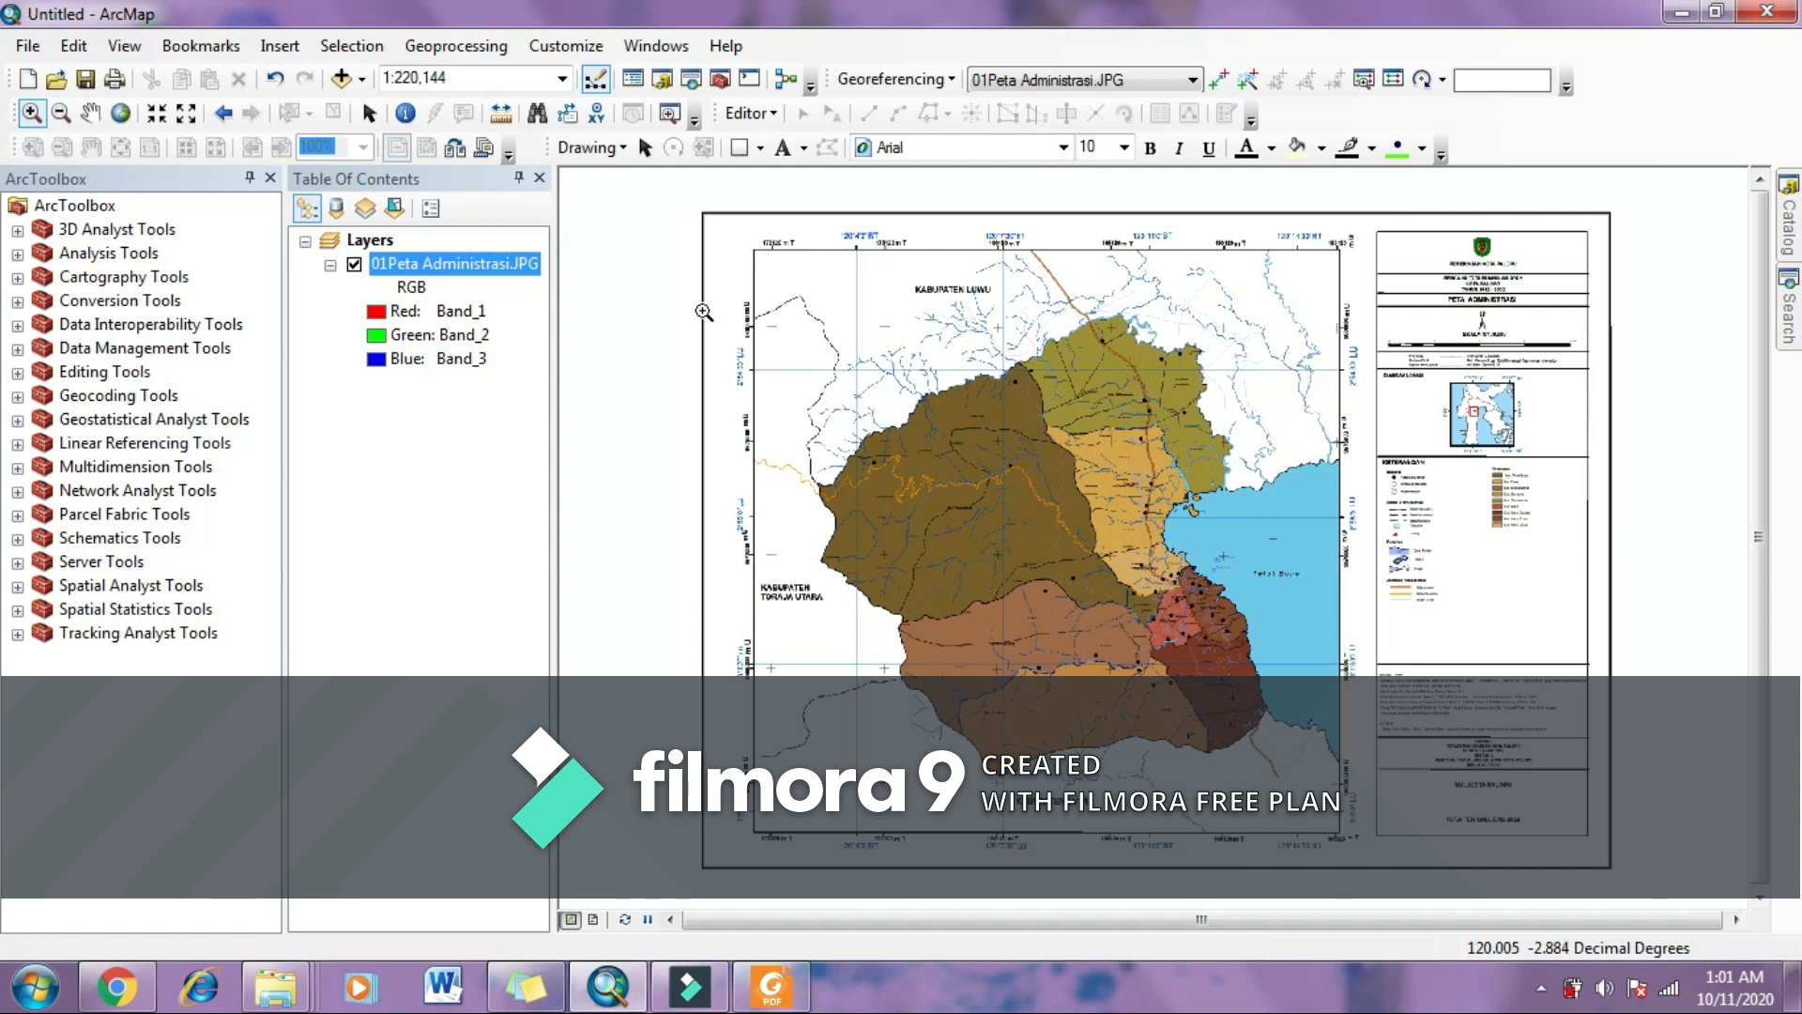
right_click(475, 261)
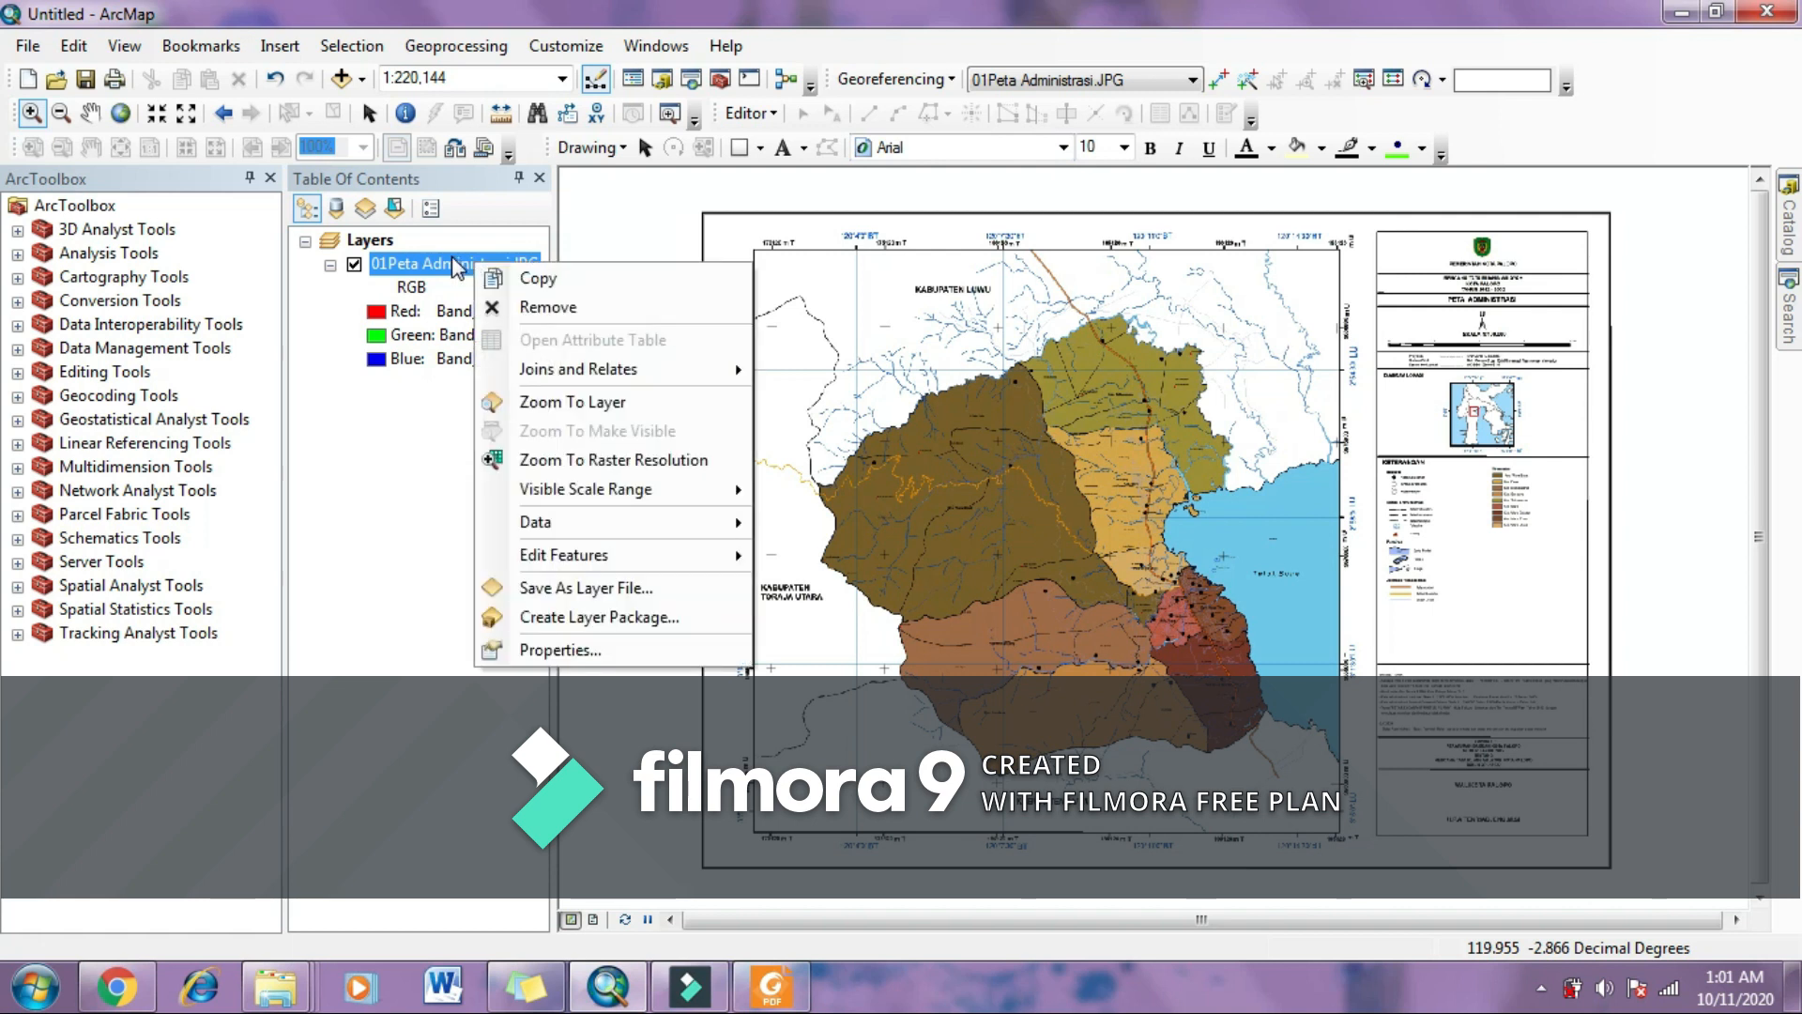
click(512, 308)
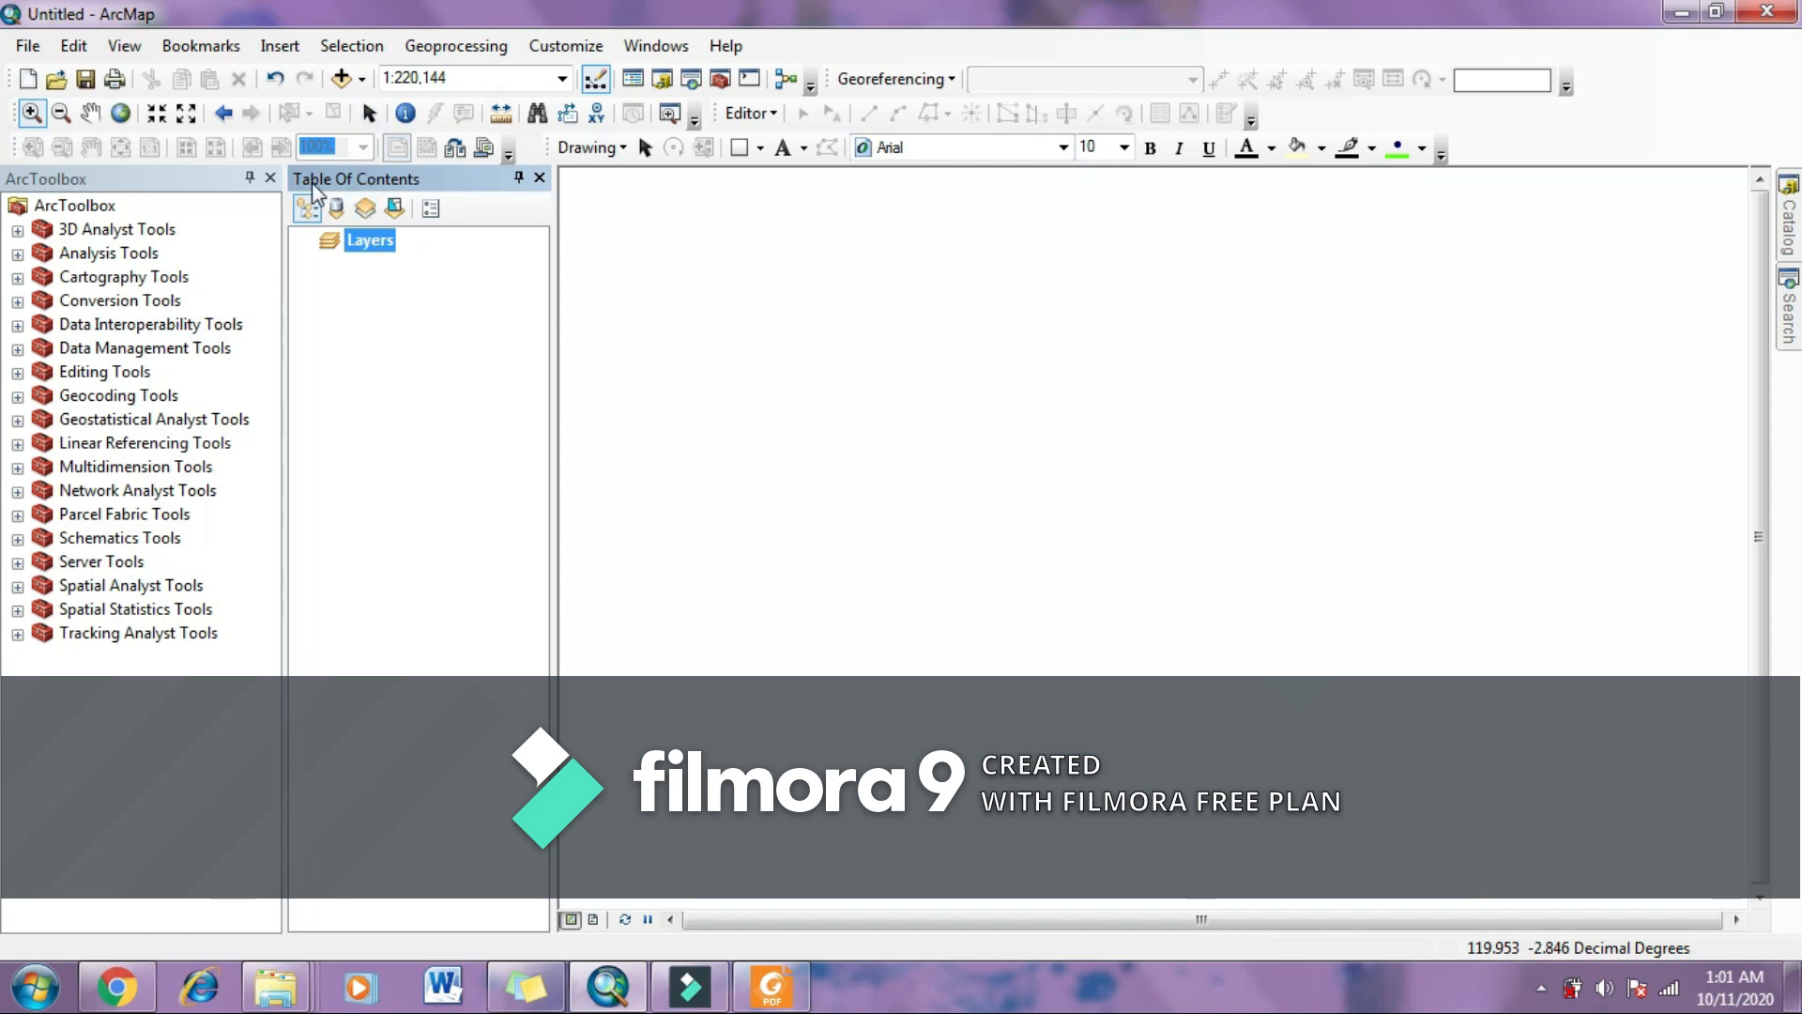
Step: Add 01Peta Administrasi.JPG from D:\Pertemuan IV SIG 2020 to the Layers data frame and remove it again
right_click(376, 246)
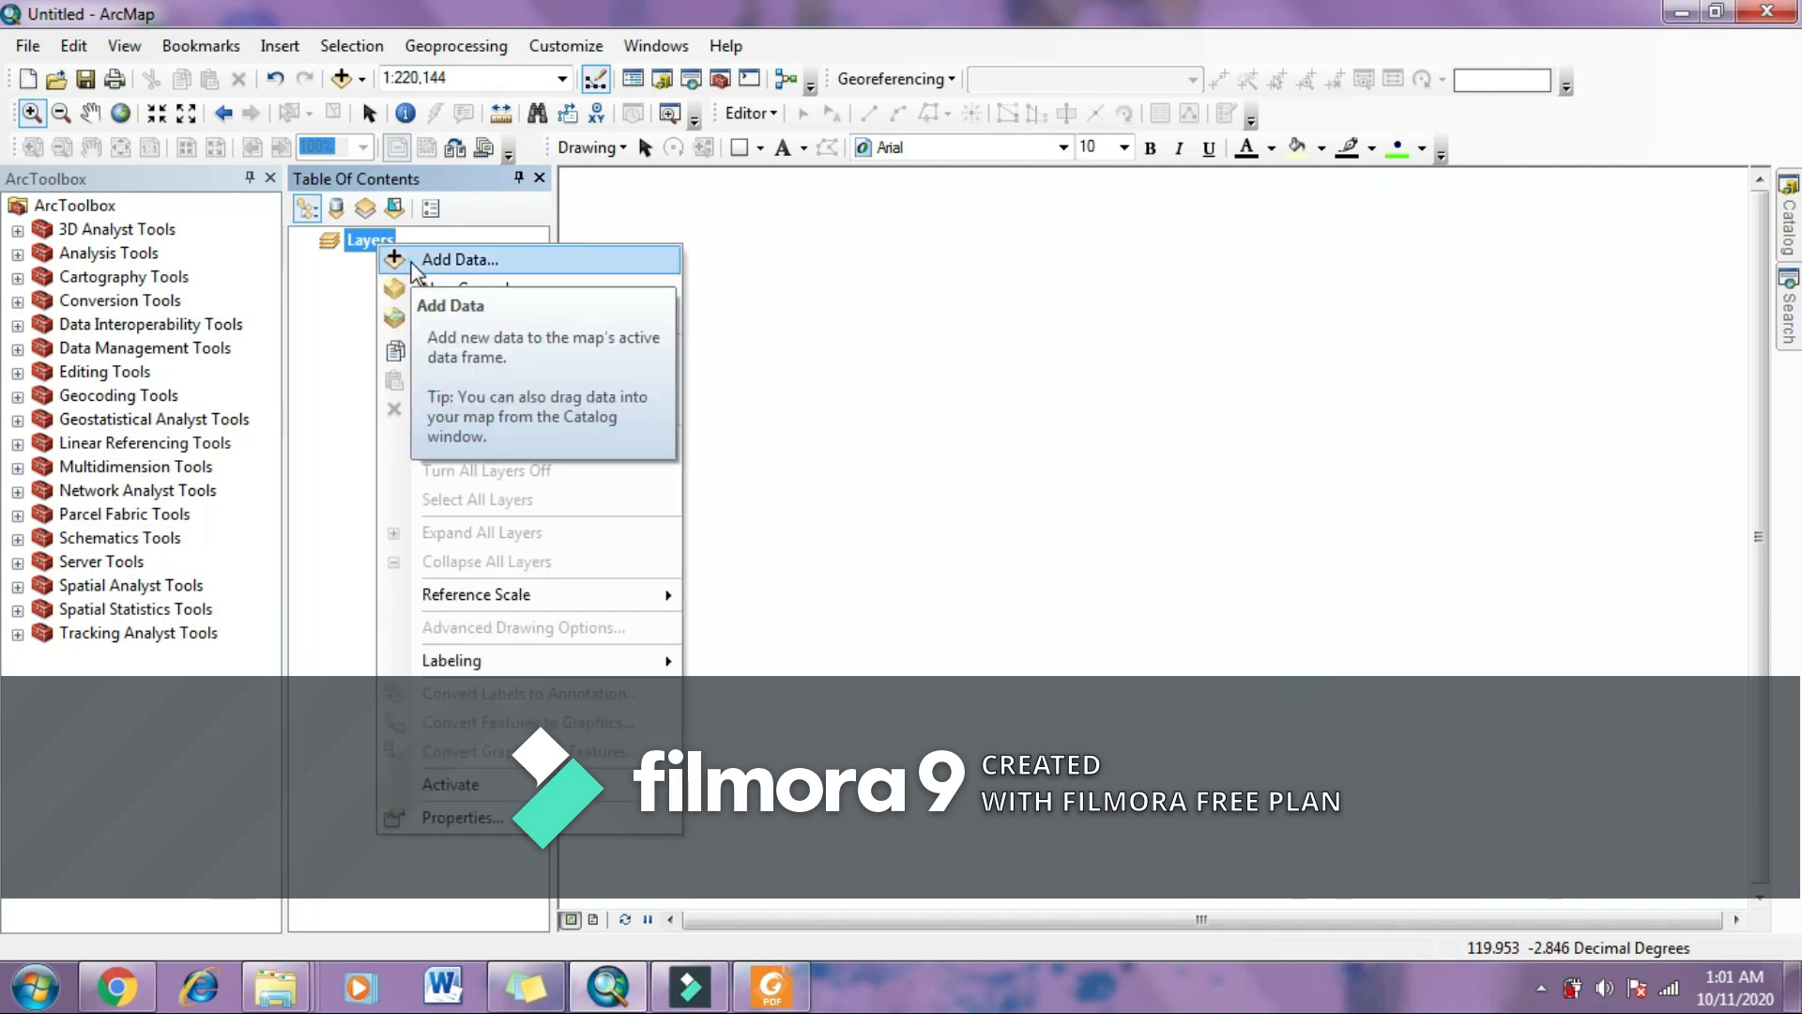
click(414, 266)
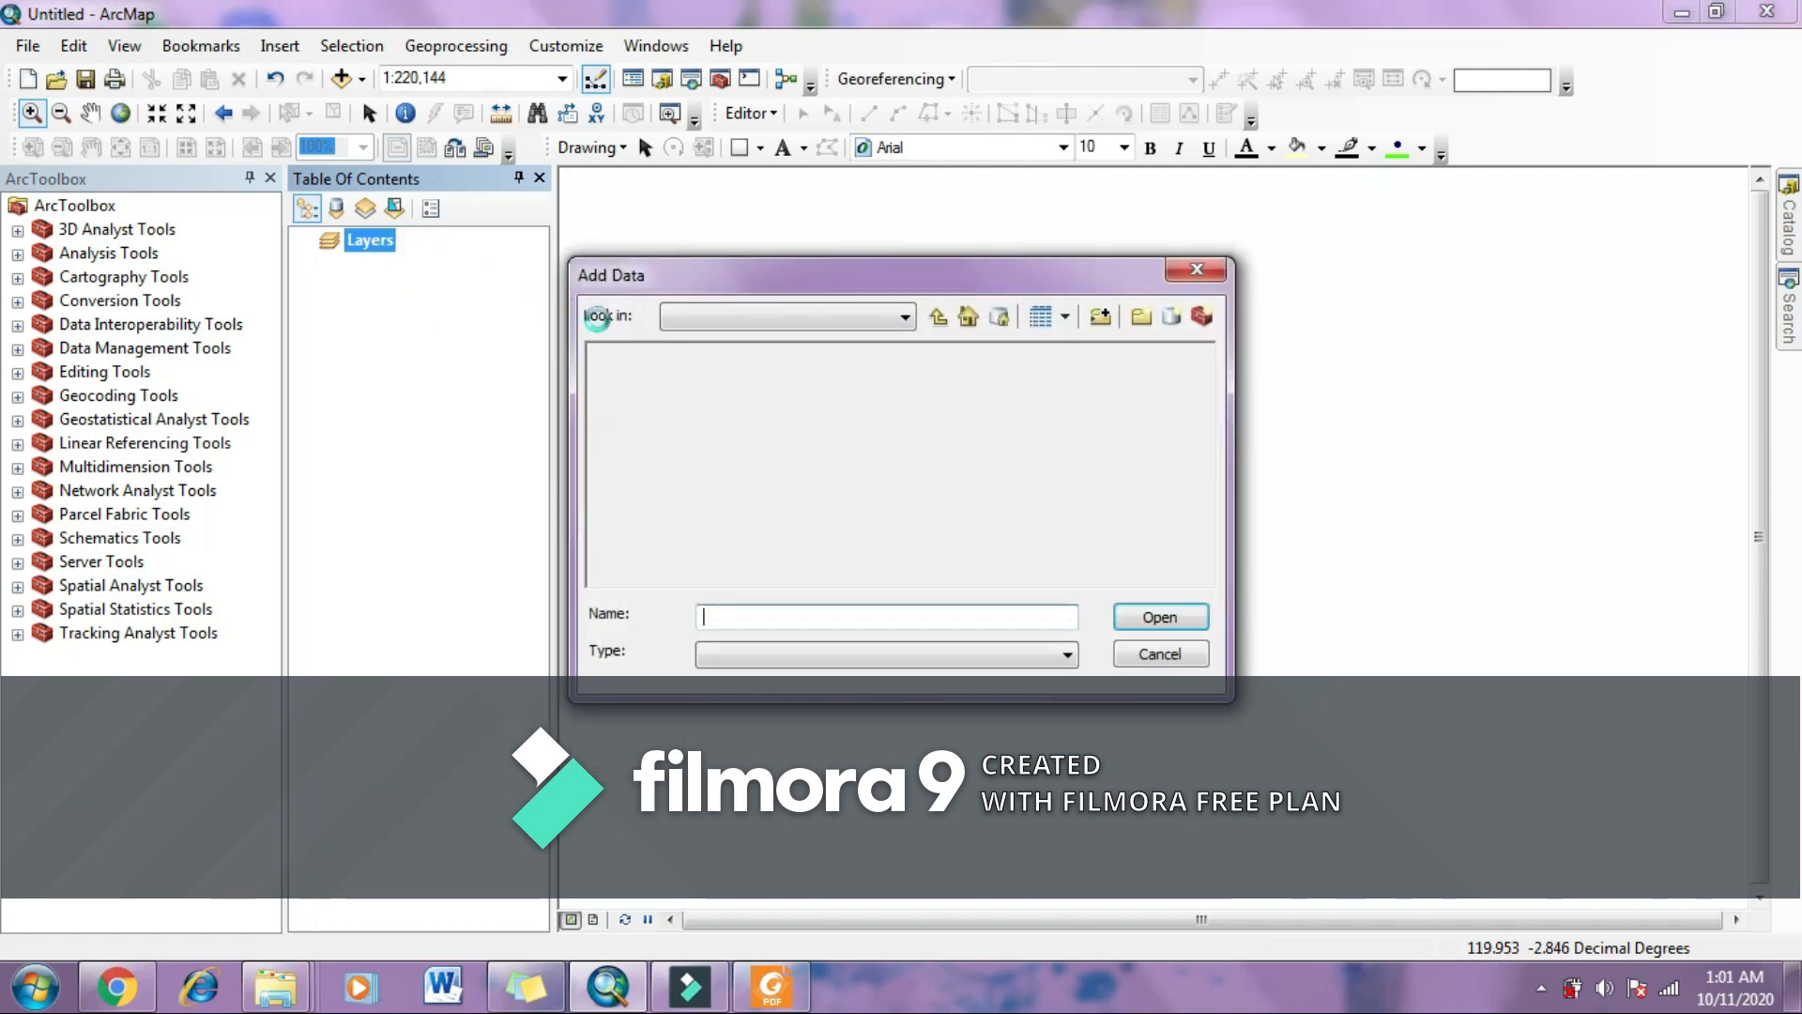
click(681, 363)
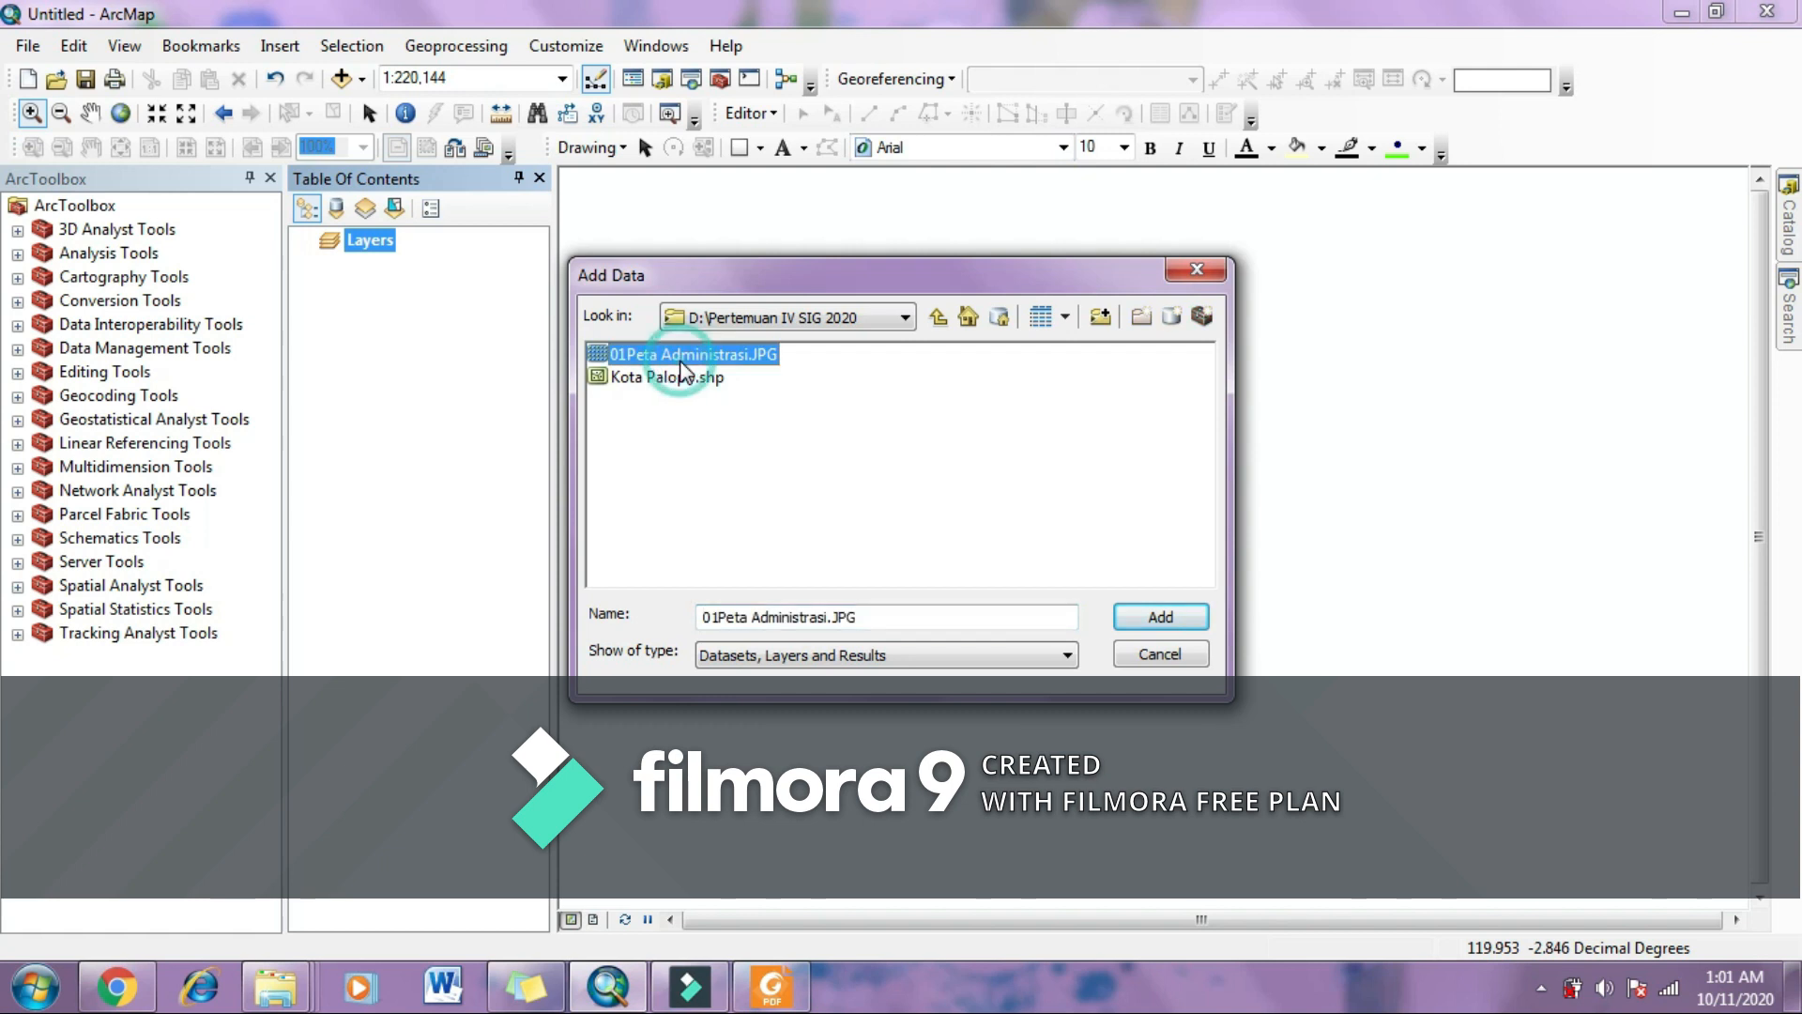
click(1157, 620)
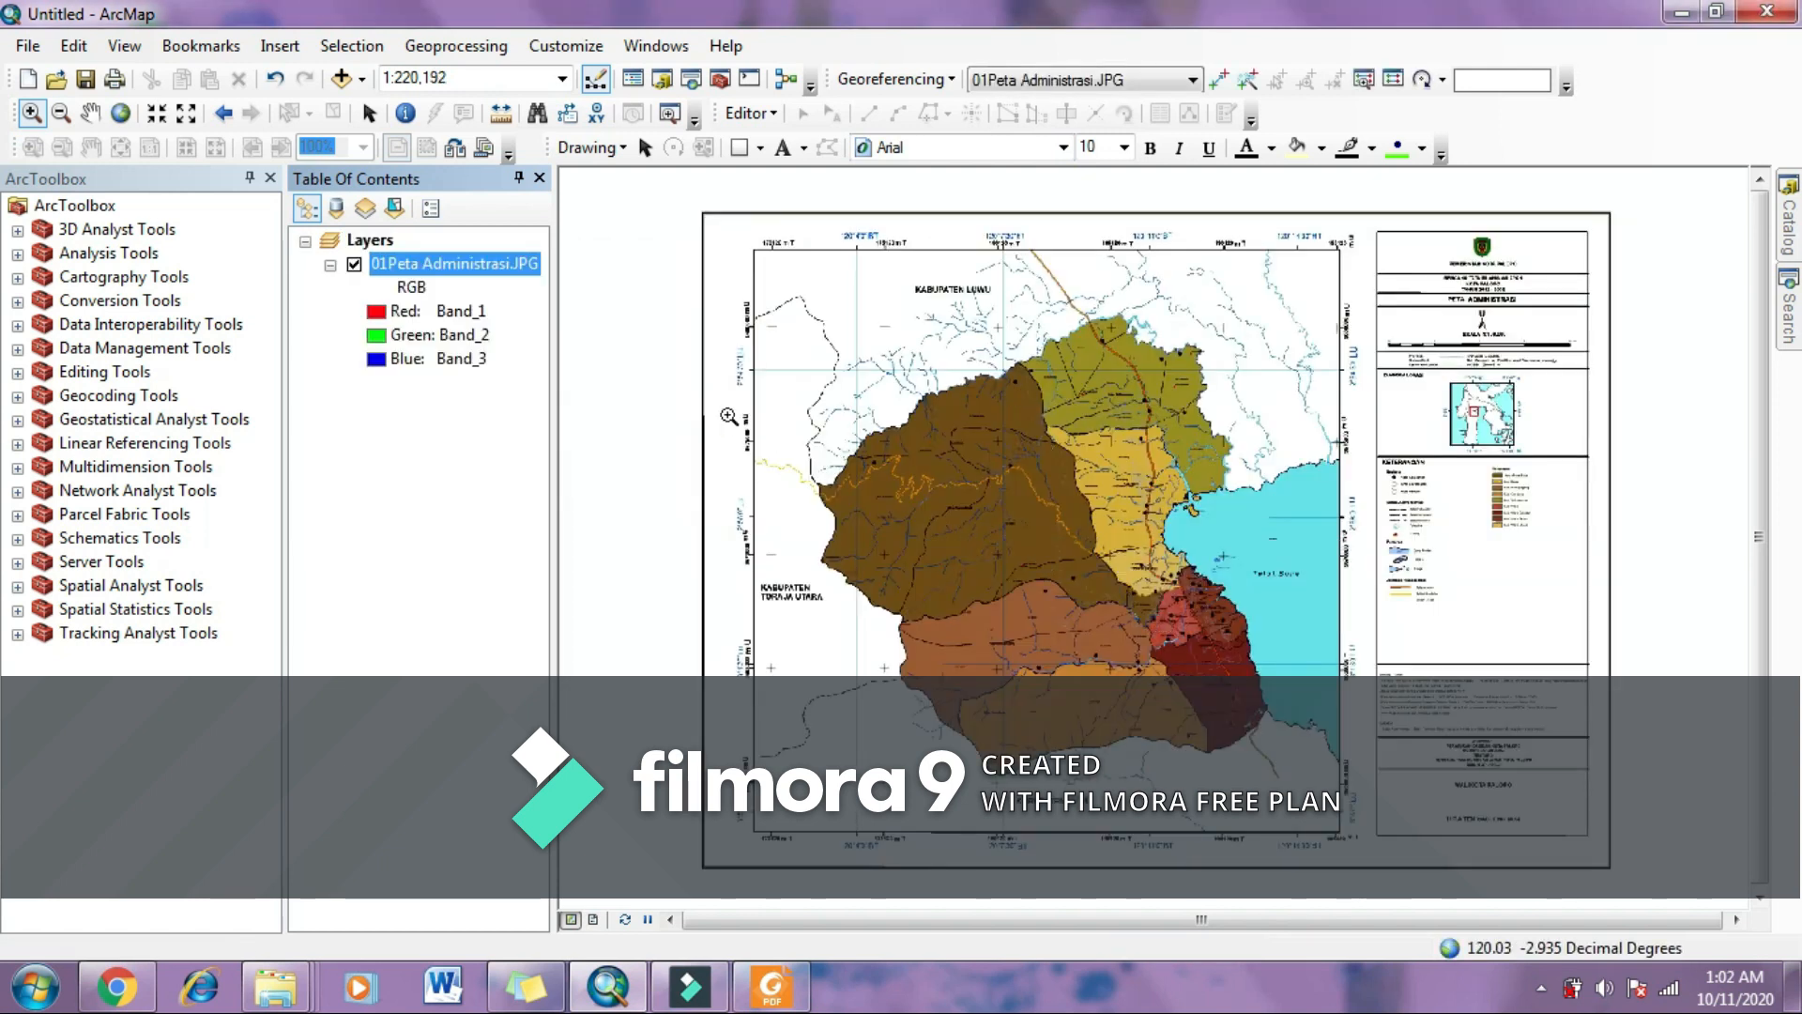
right_click(470, 264)
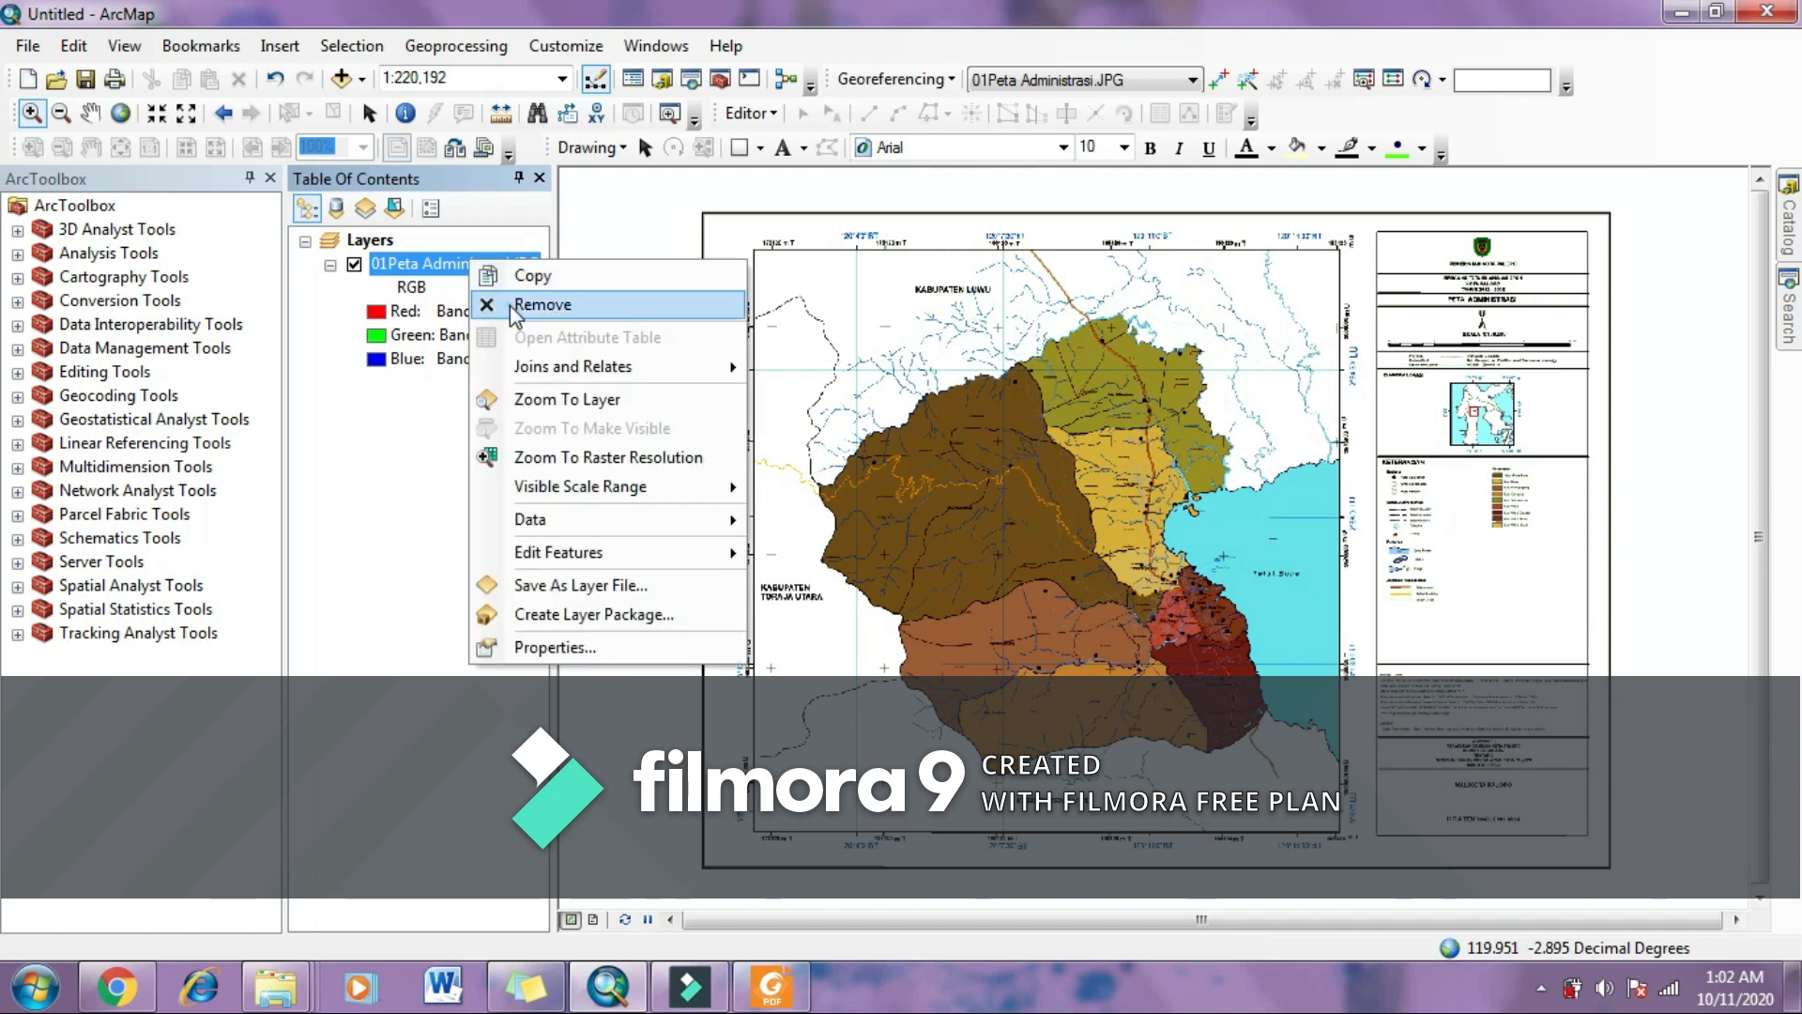
click(515, 306)
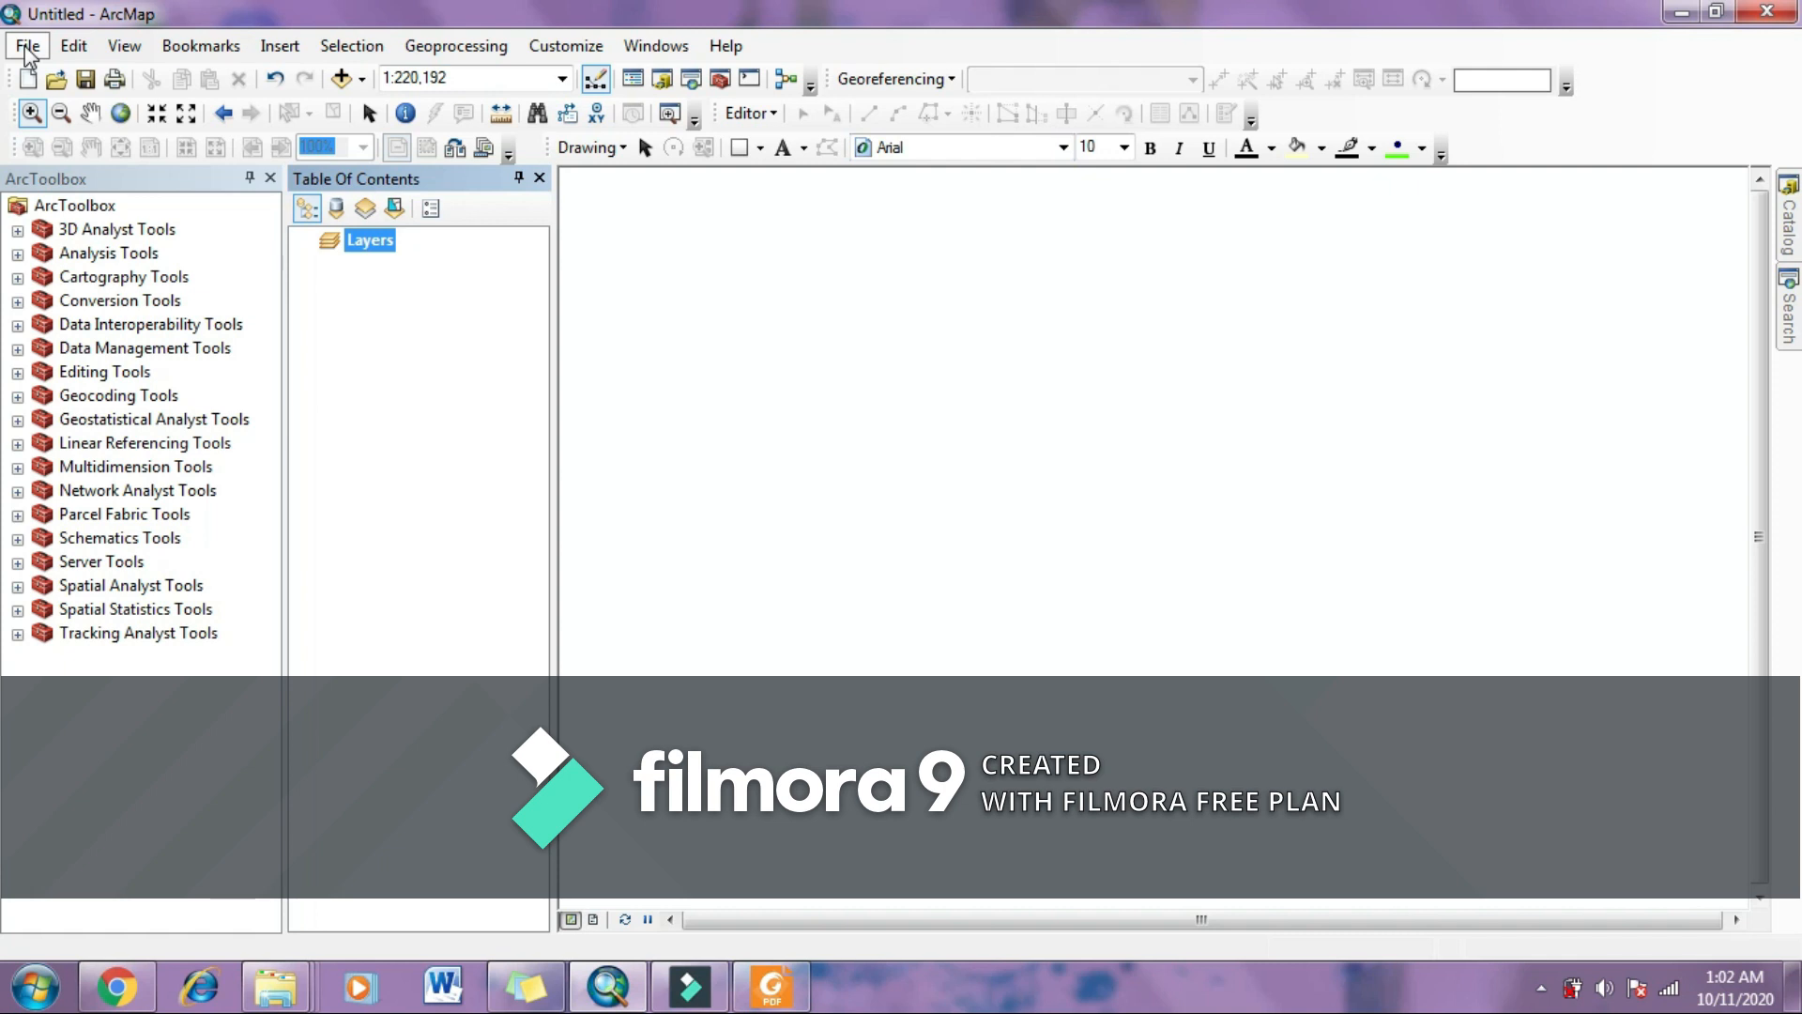
Step: Add the georeferenced 01Peta Administrasi.JPG from D:\Pertemuan IV SIG 2020 to the empty map
click(27, 49)
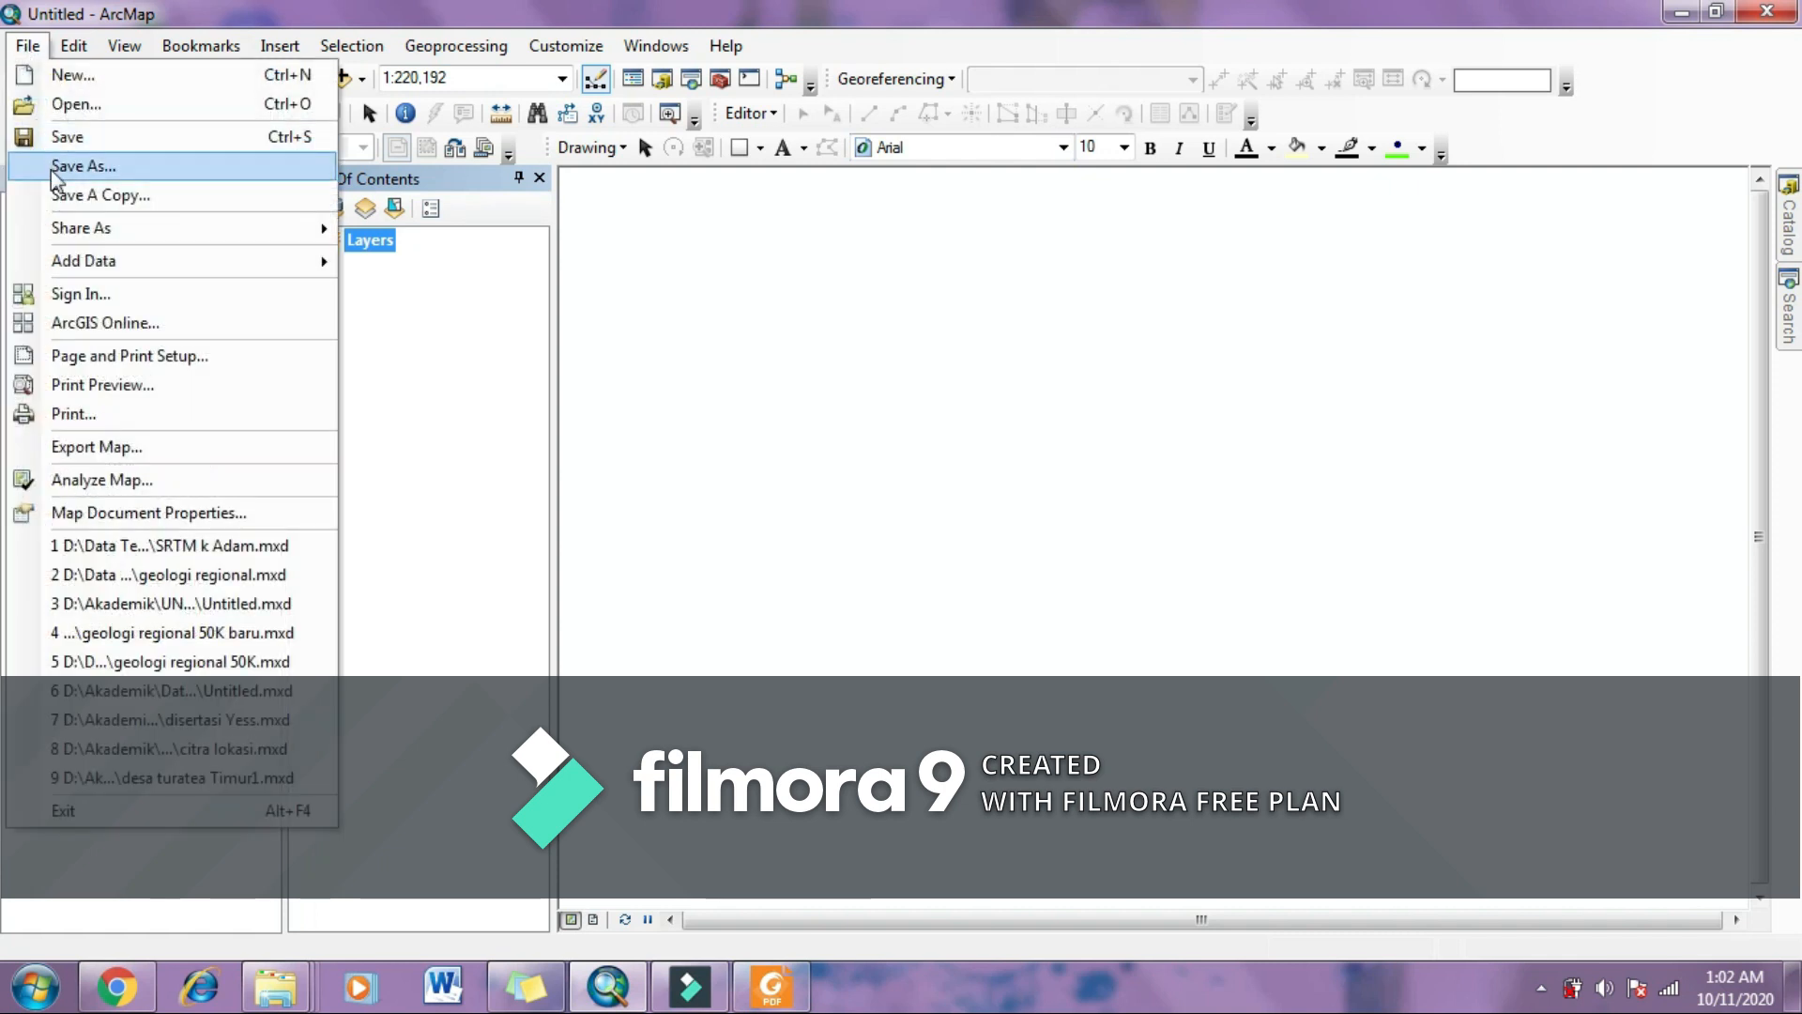
mouse_move(153, 267)
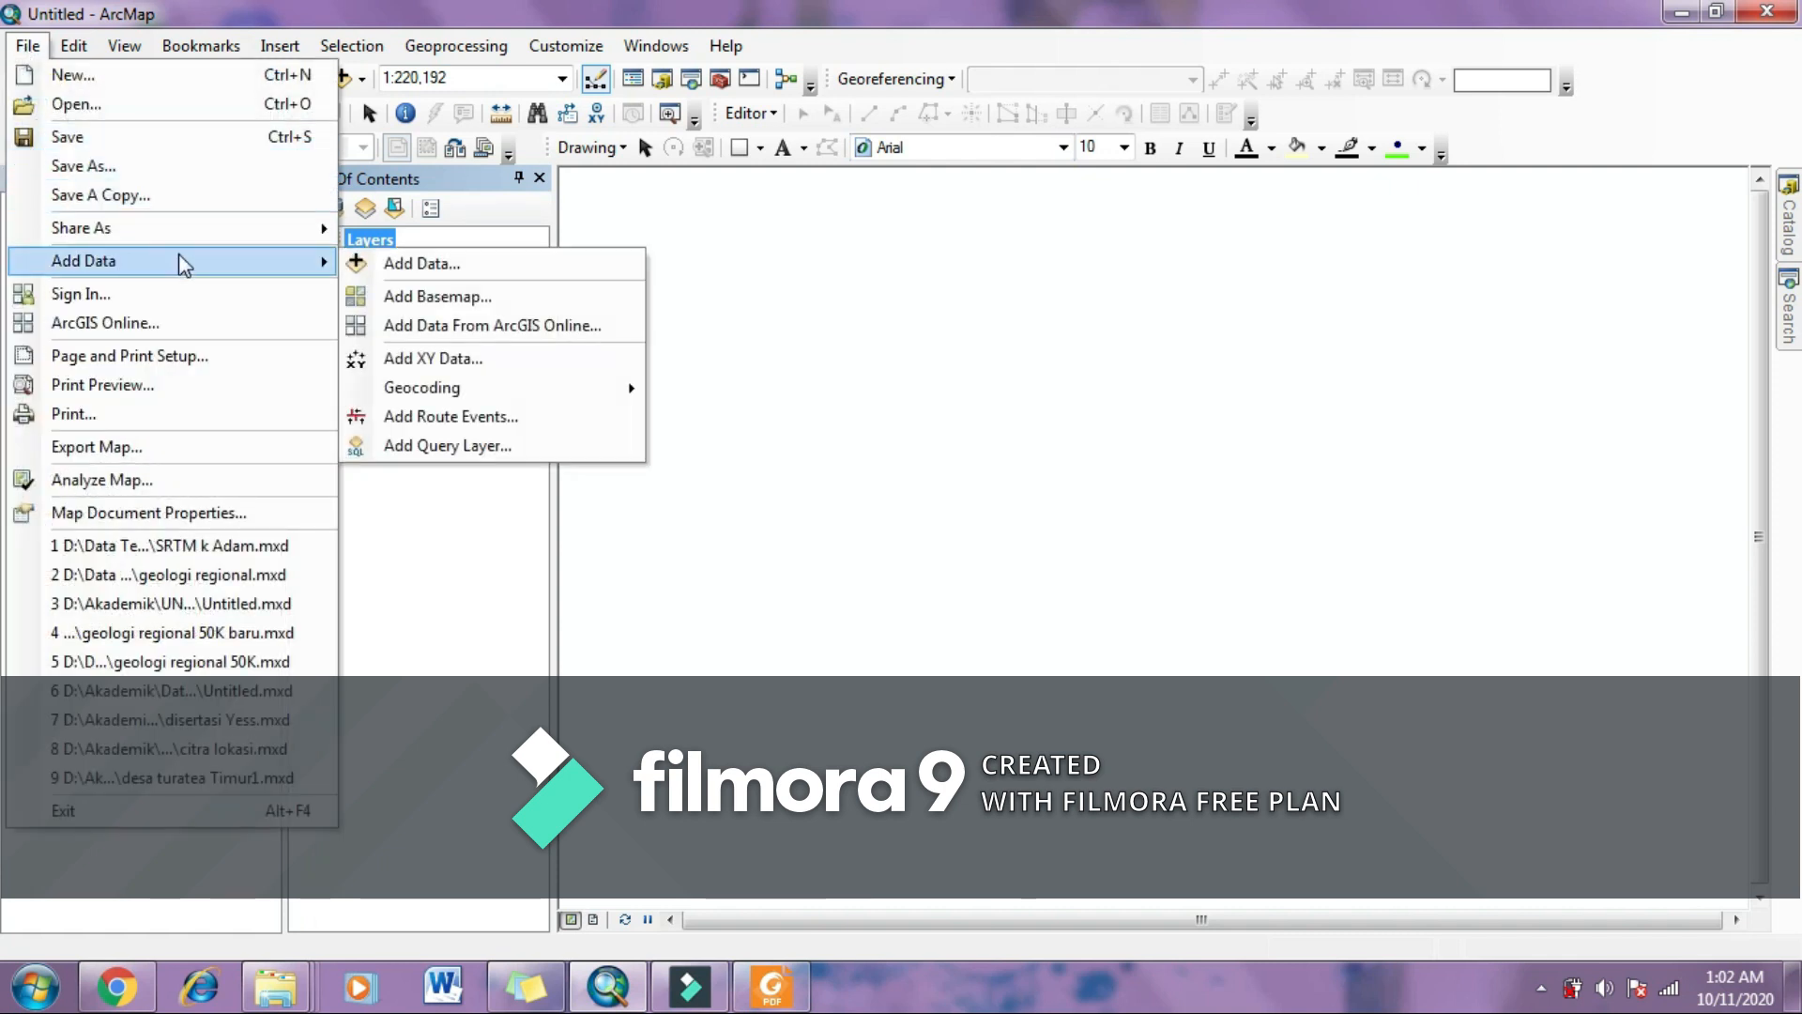
click(421, 262)
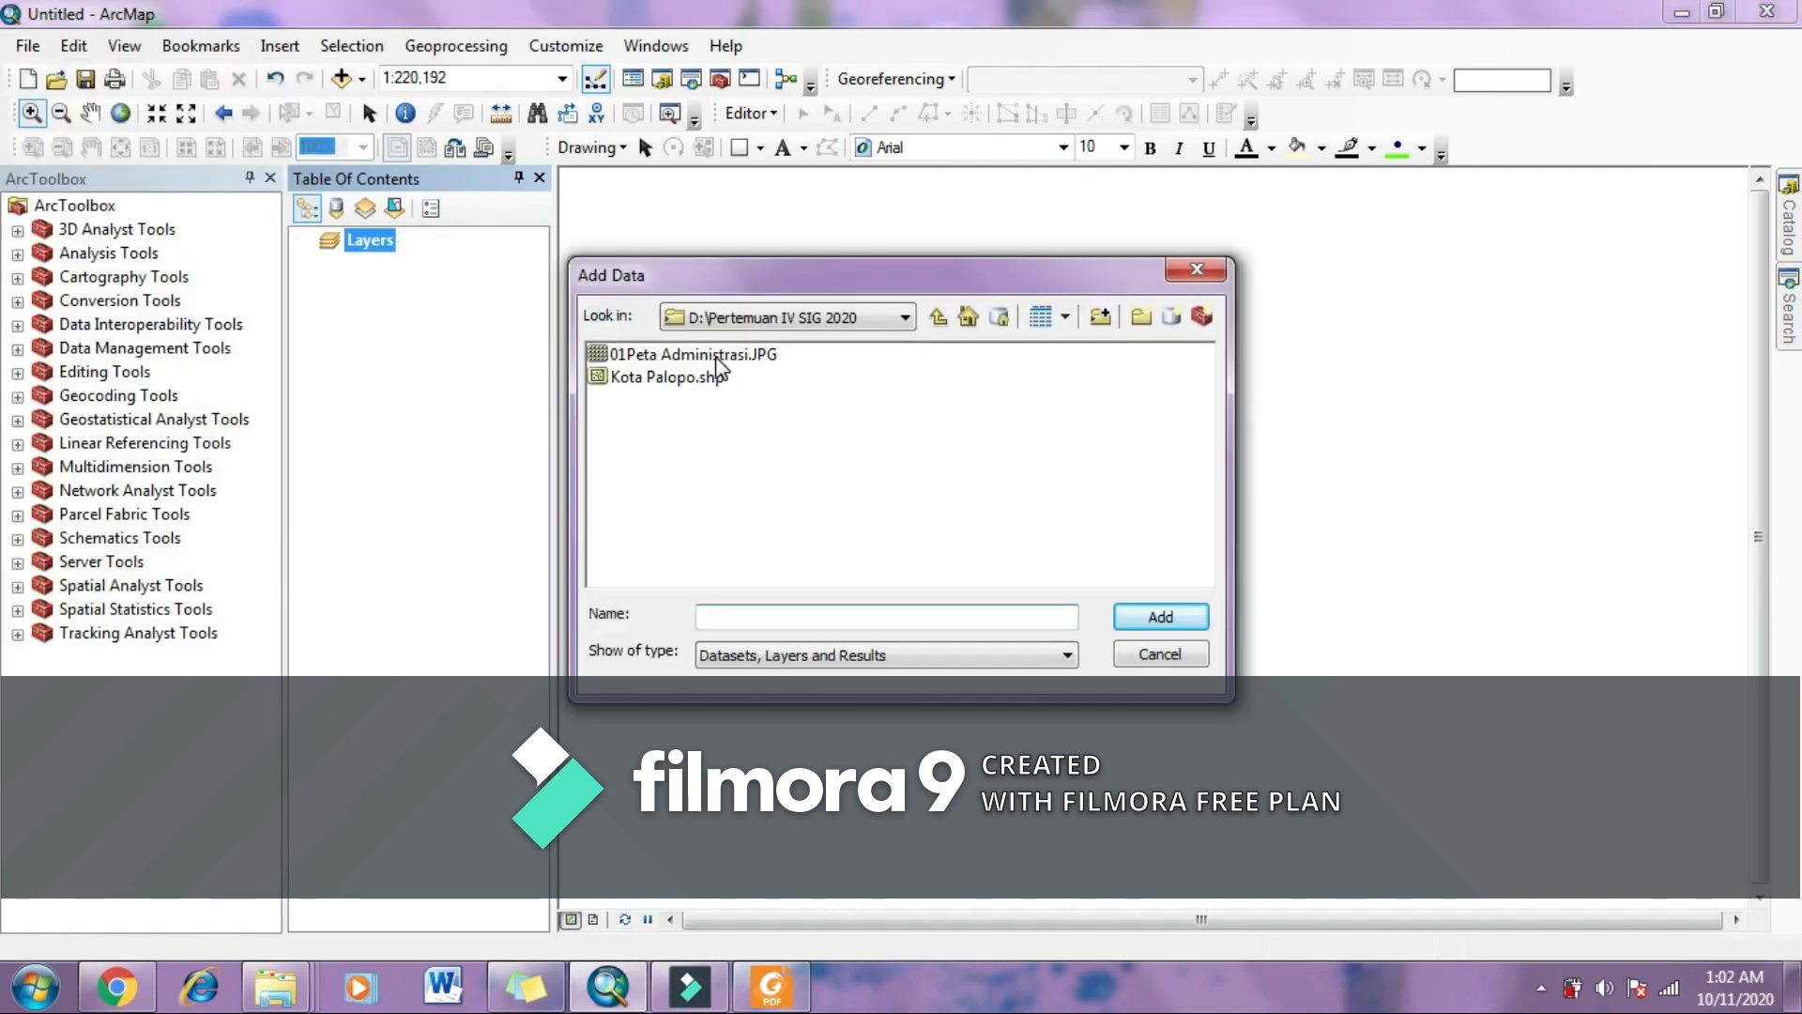
click(719, 355)
click(1151, 616)
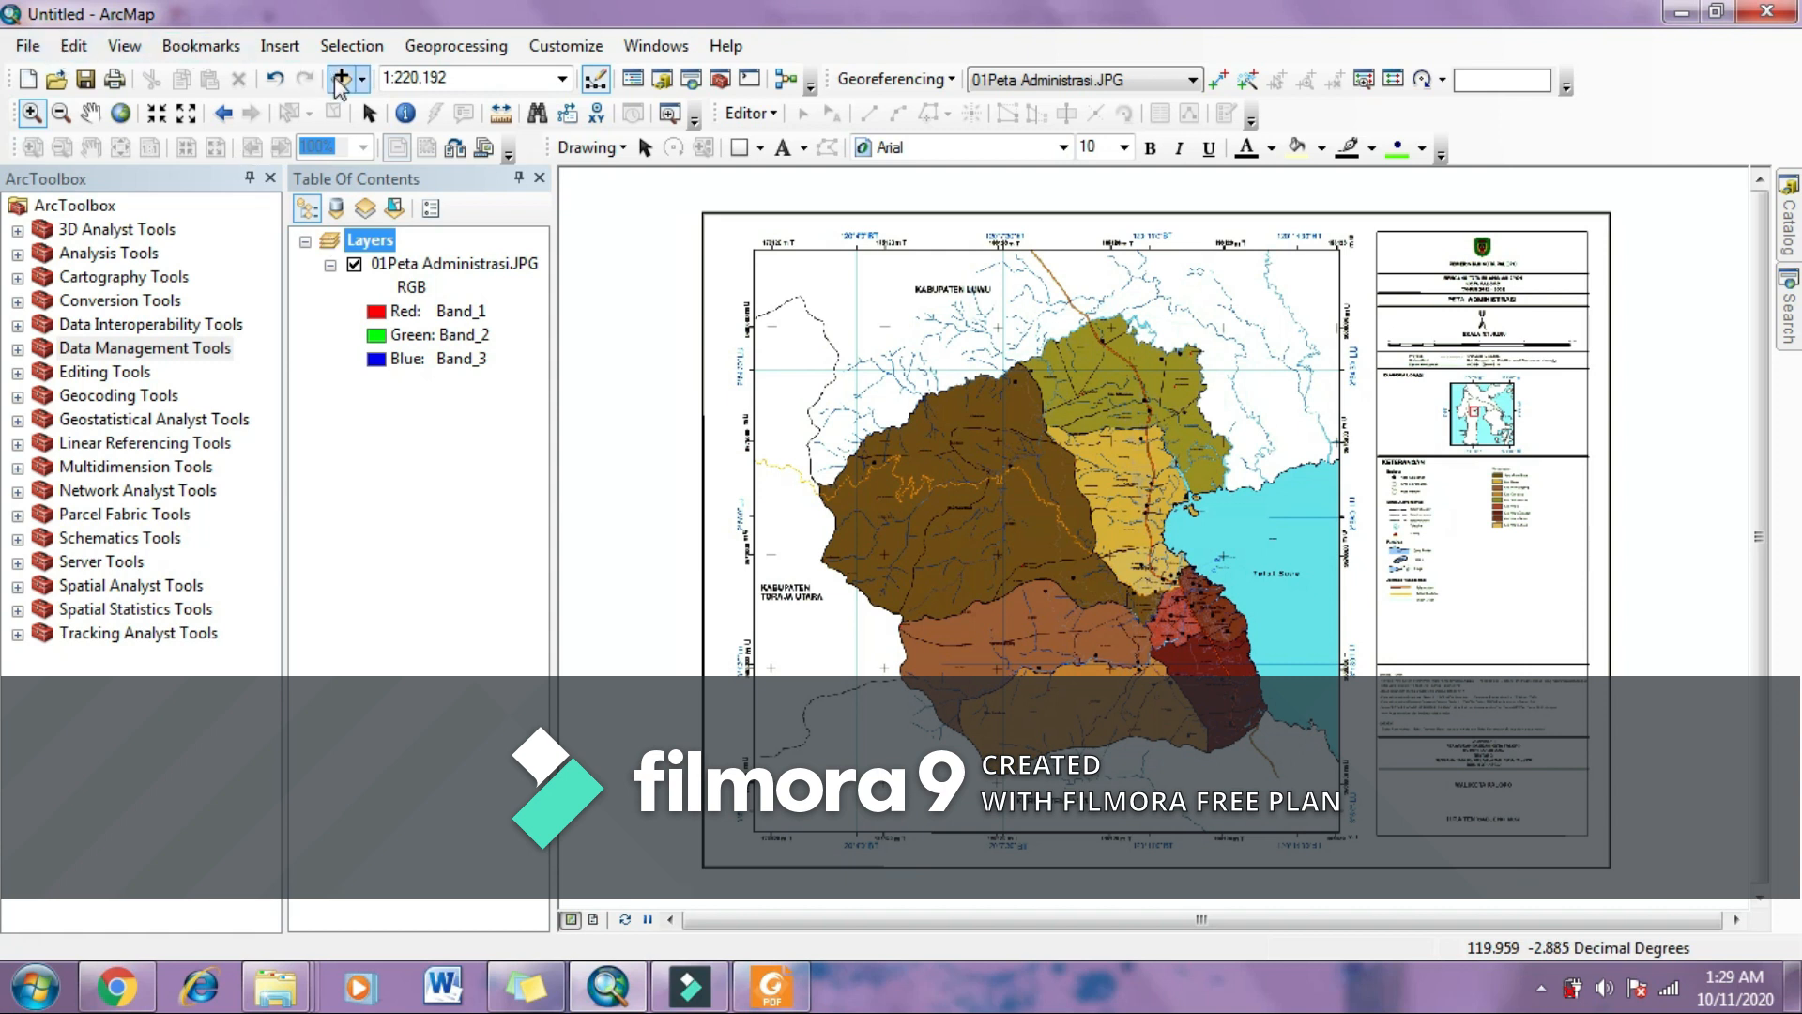
Step: Add the Kota Palopo.shp shapefile from D:\Pertemuan IV SIG 2020 to the Layers data frame
right_click(384, 246)
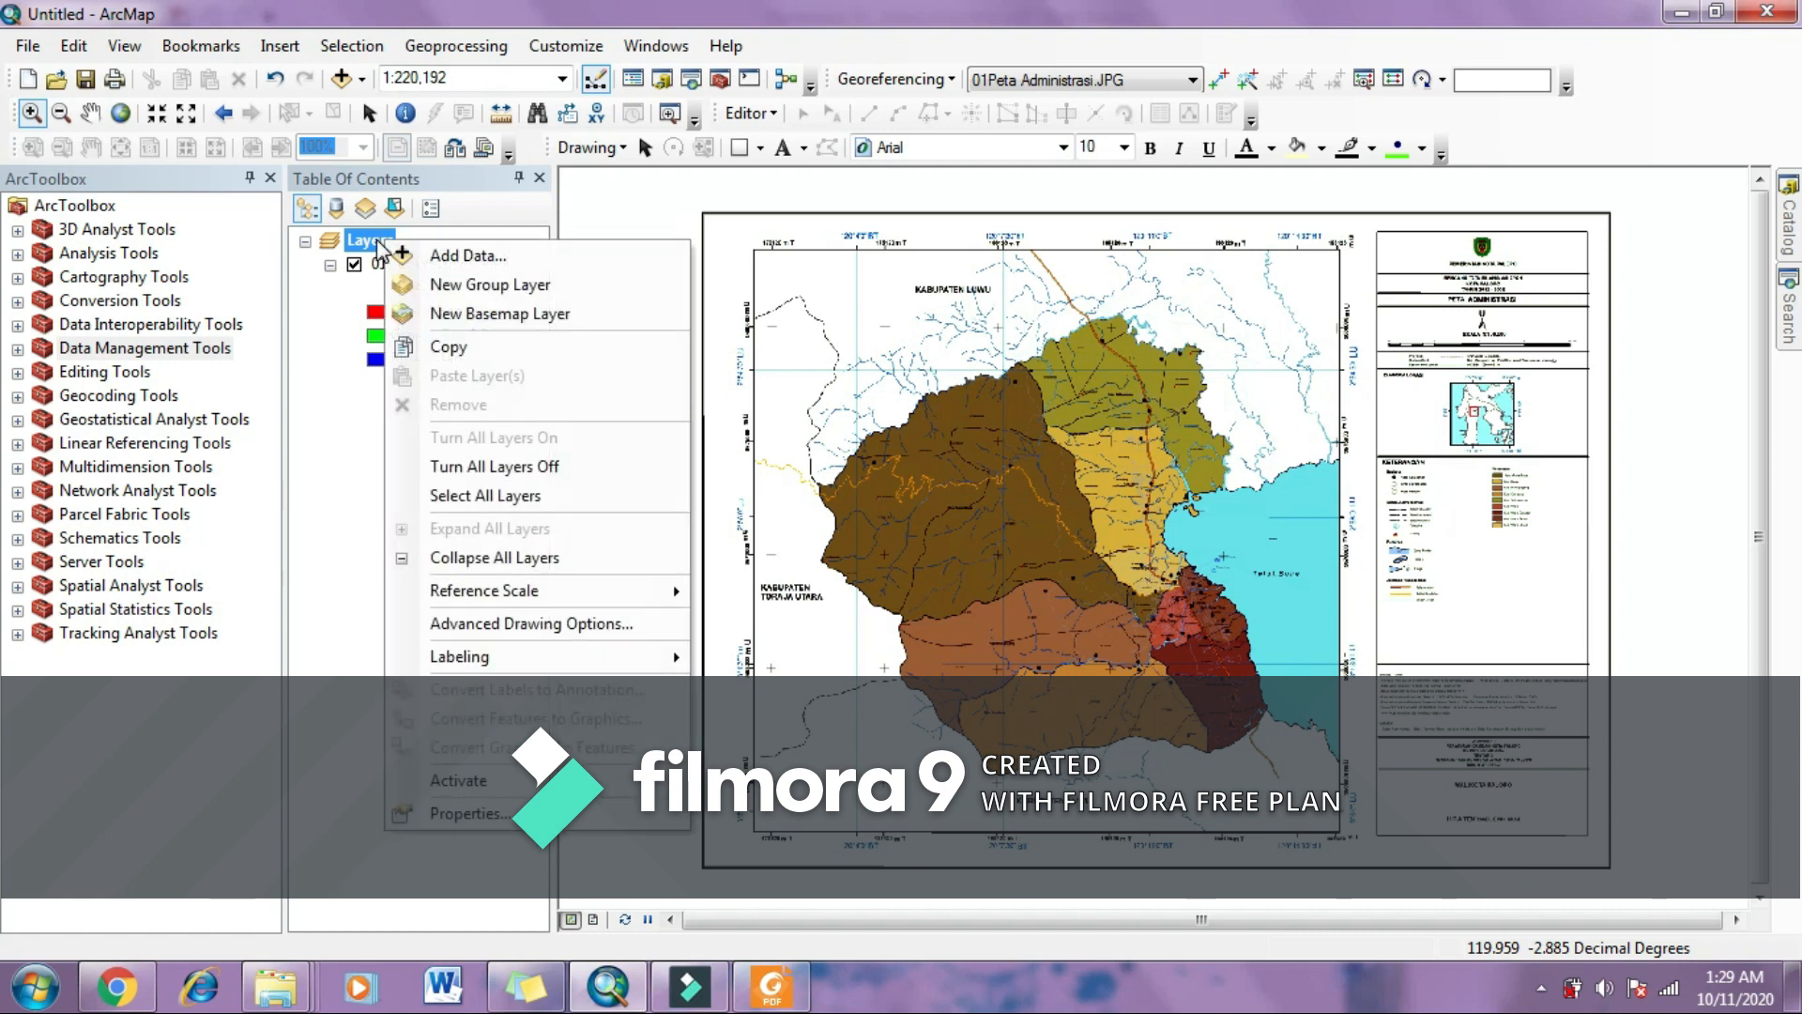
click(434, 254)
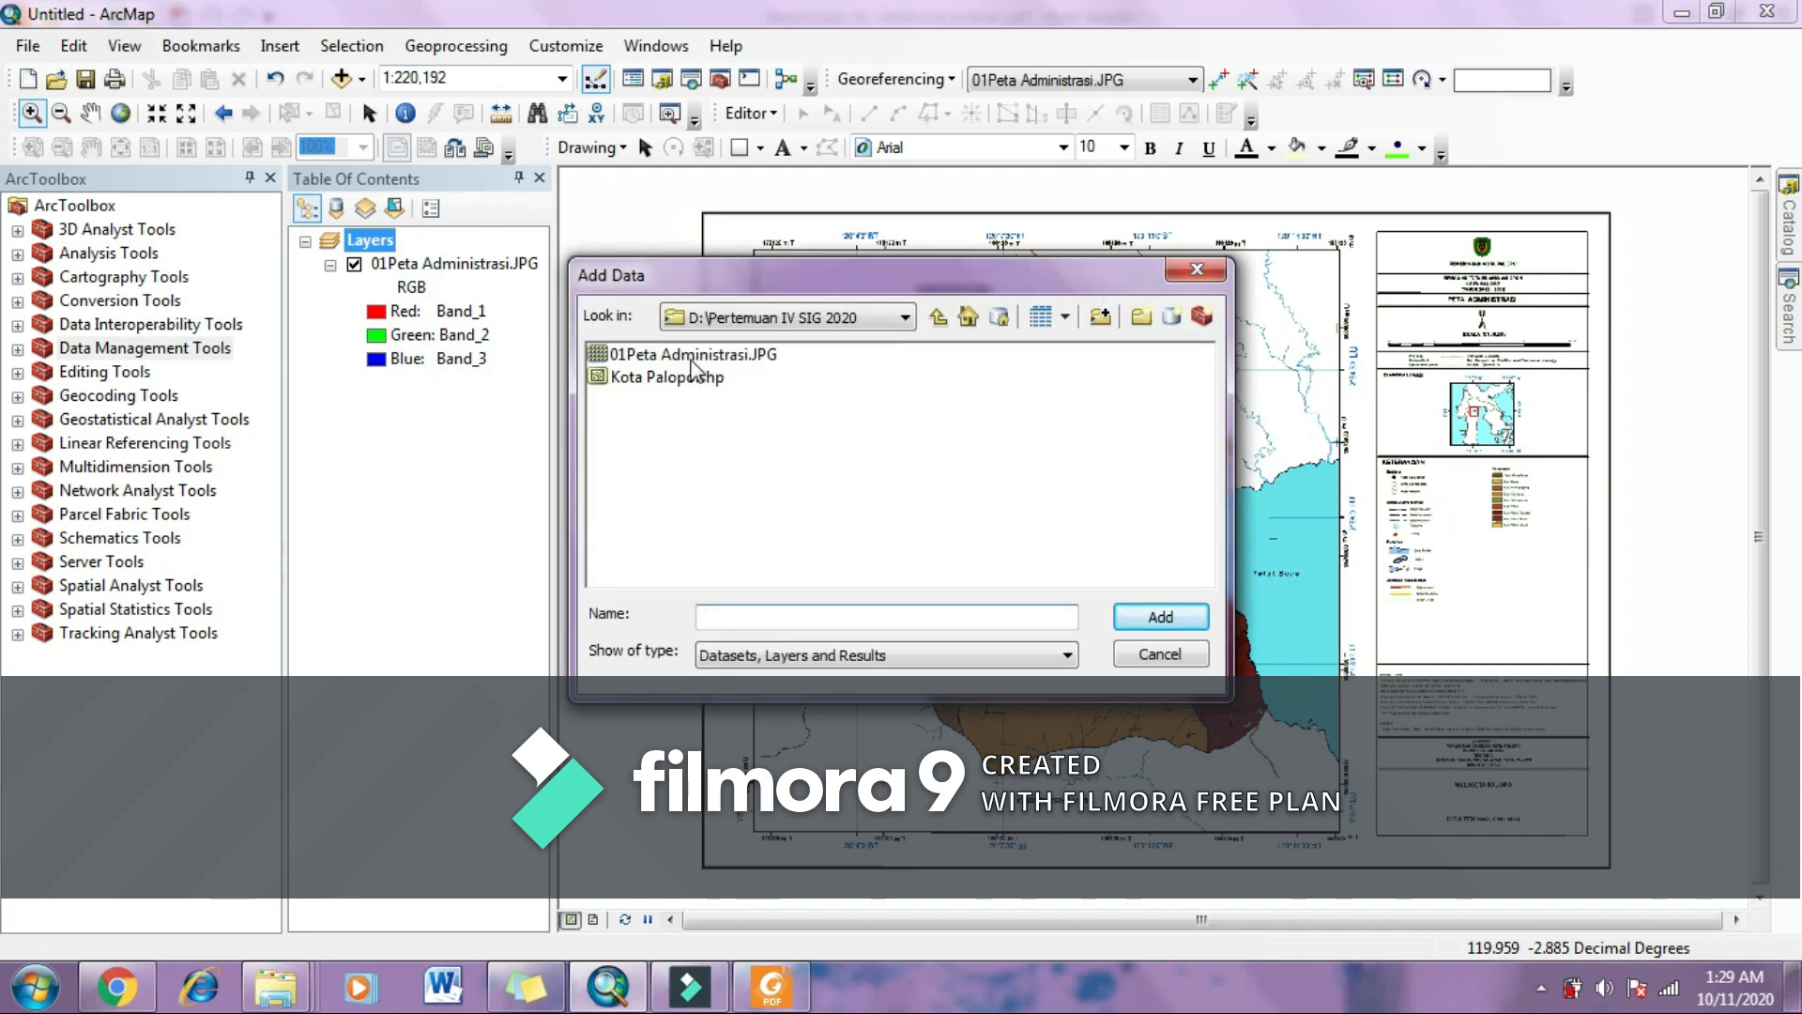
click(686, 376)
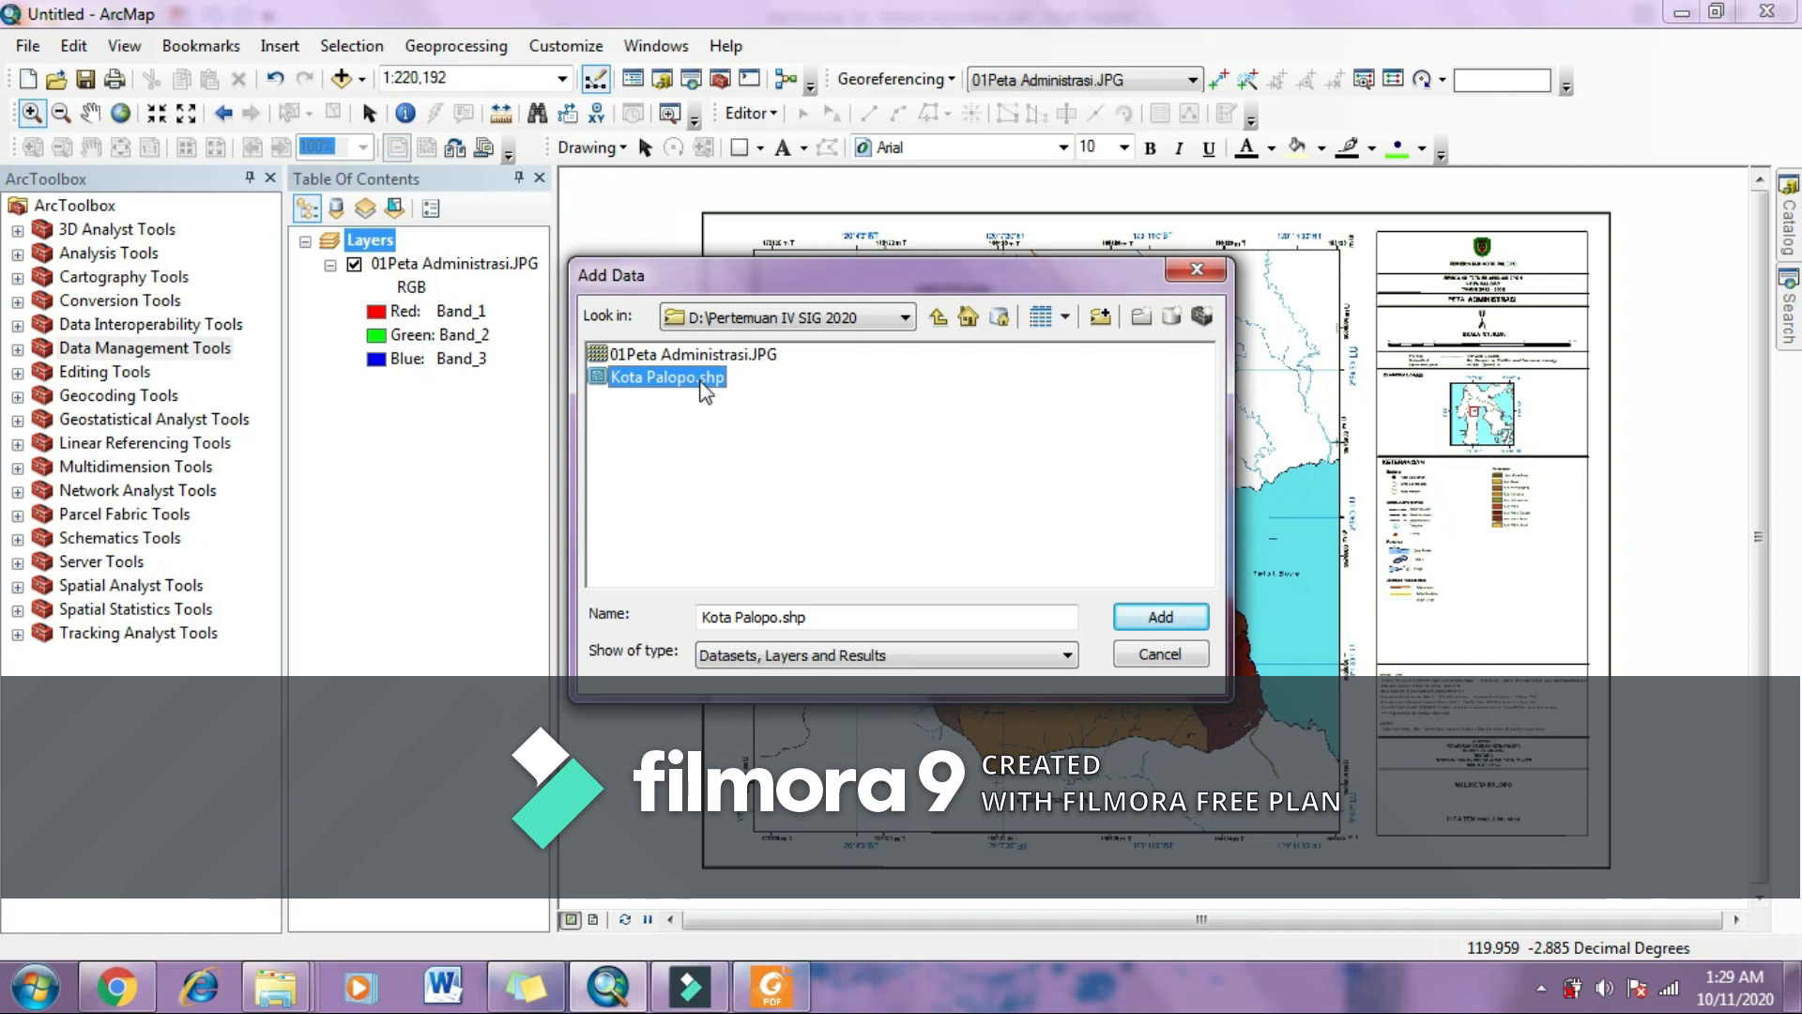
click(1158, 625)
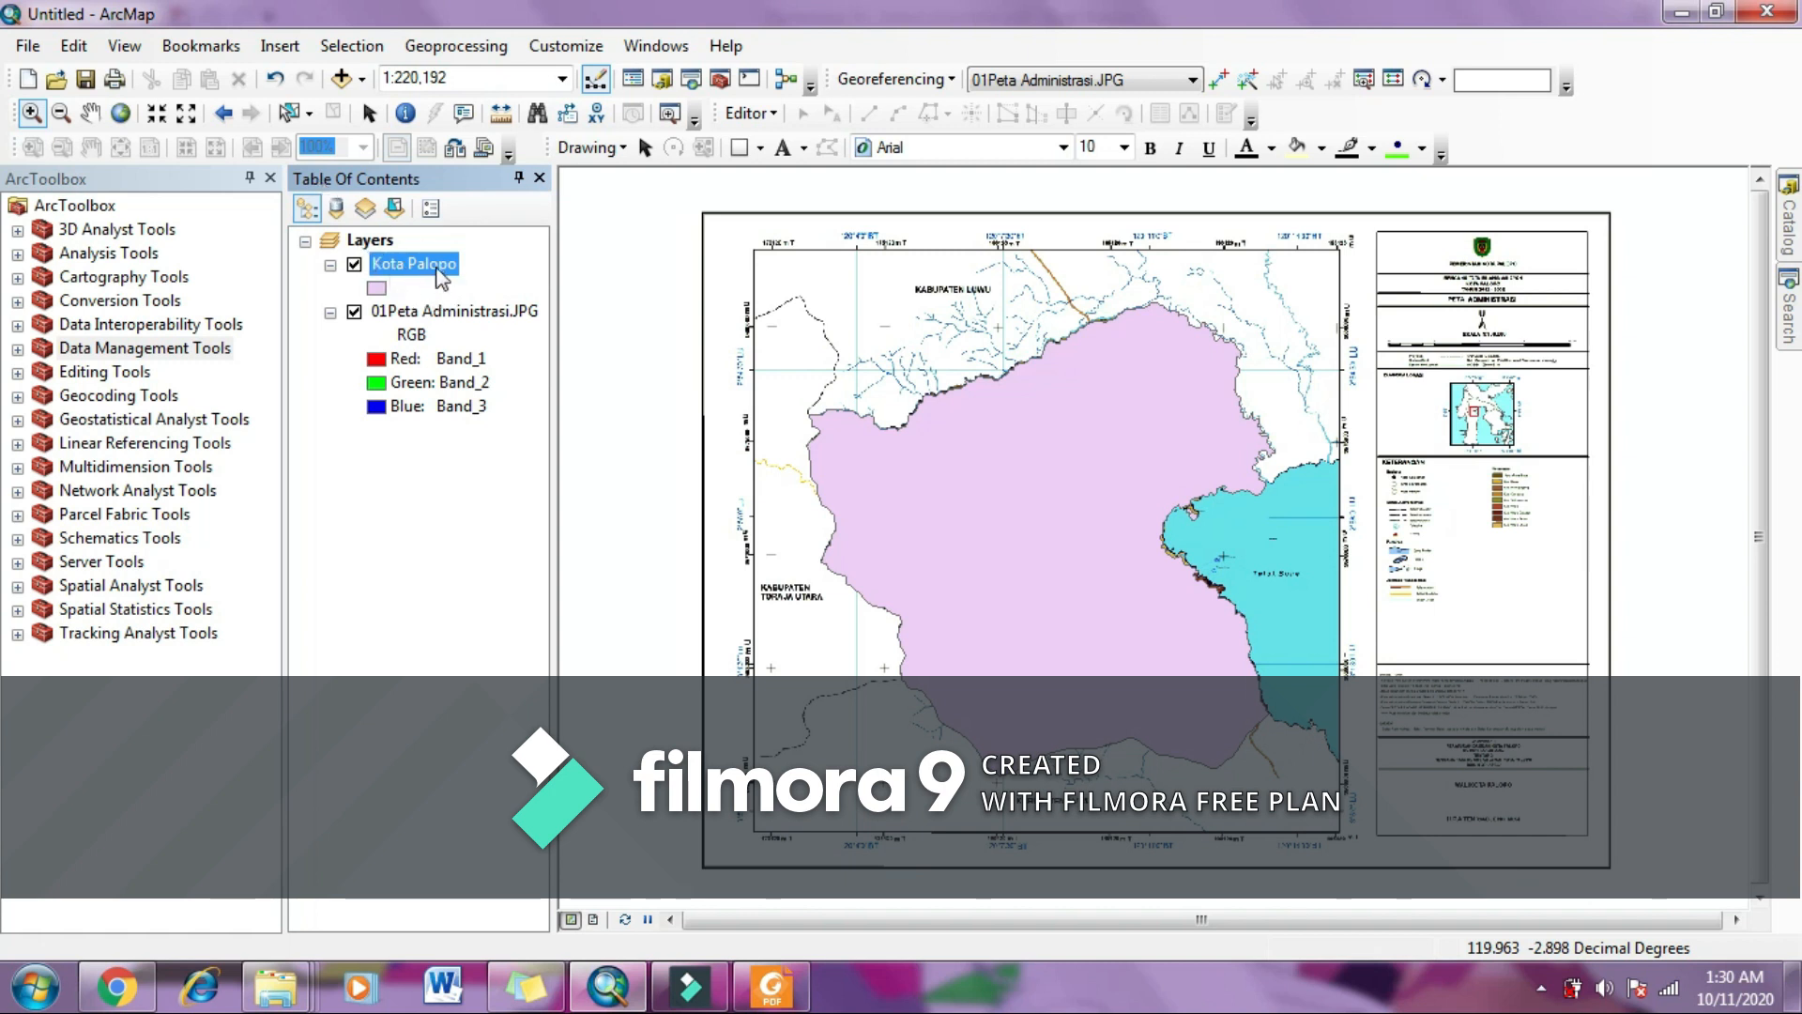
Step: Compare the Kota Palopo and 01Peta Administrasi.JPG layers by toggling their visibility, and leave only Kota Palopo displayed
click(490, 315)
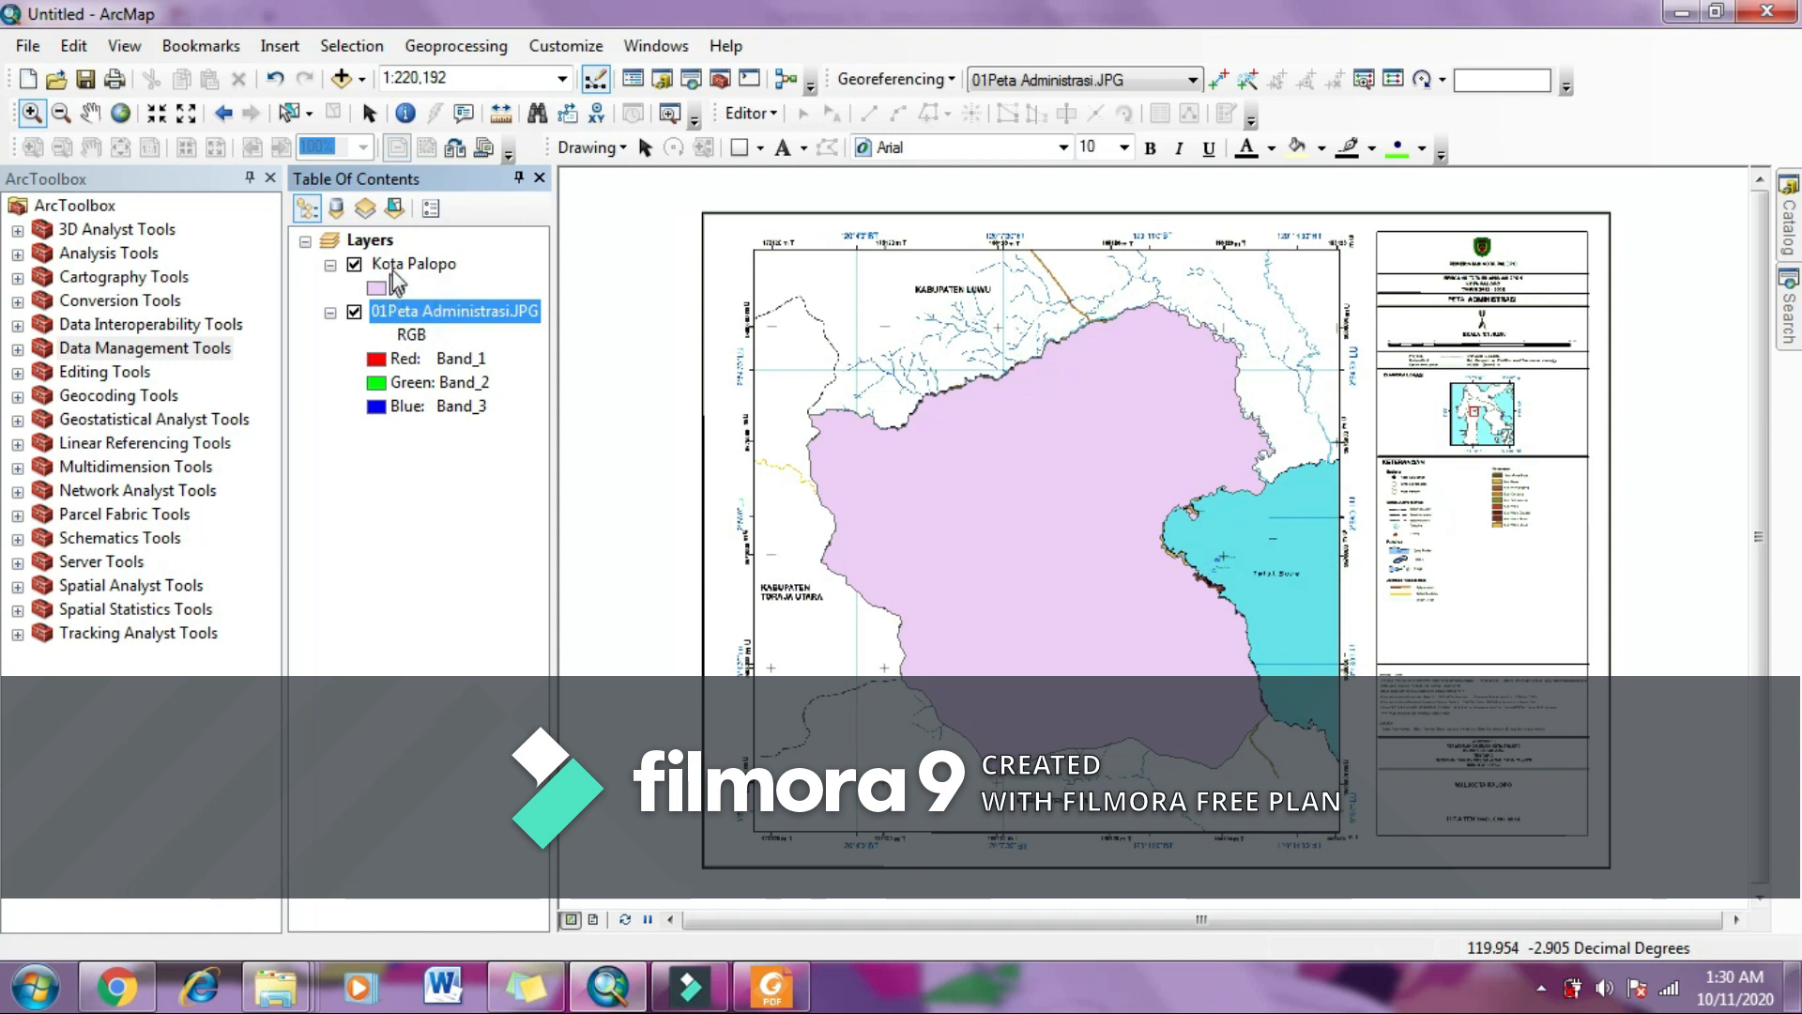
click(404, 266)
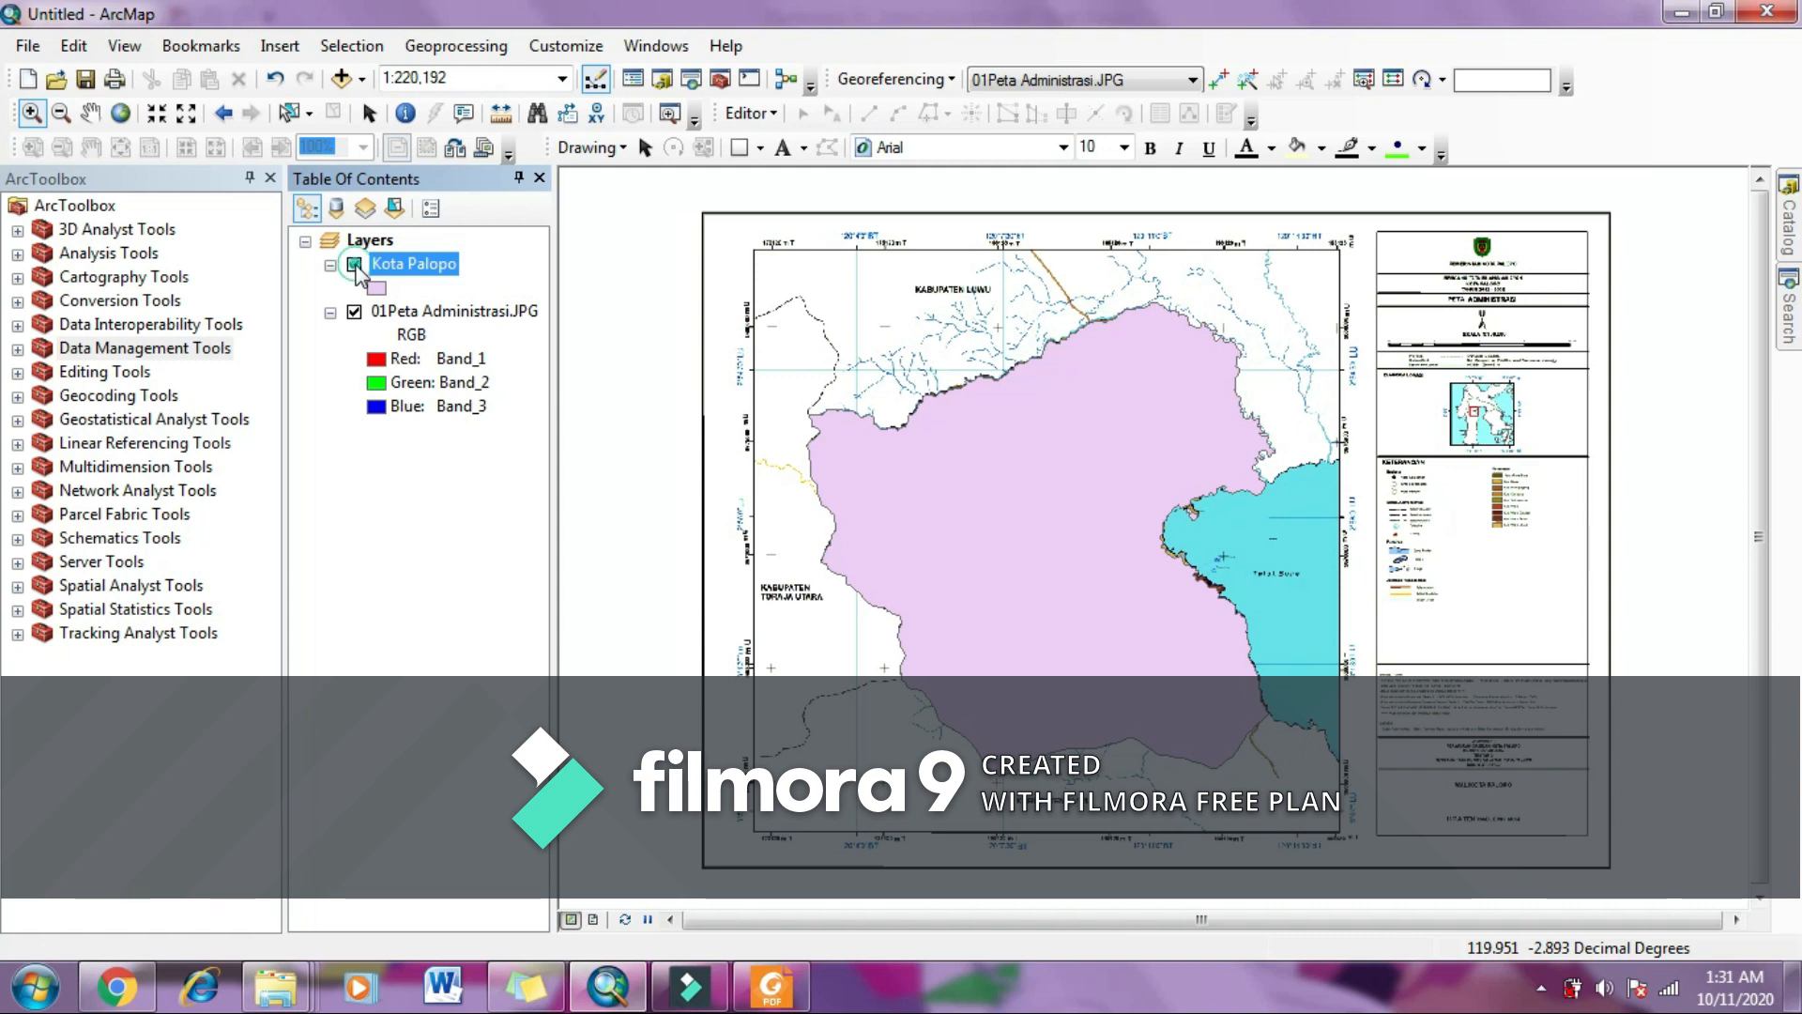
click(355, 266)
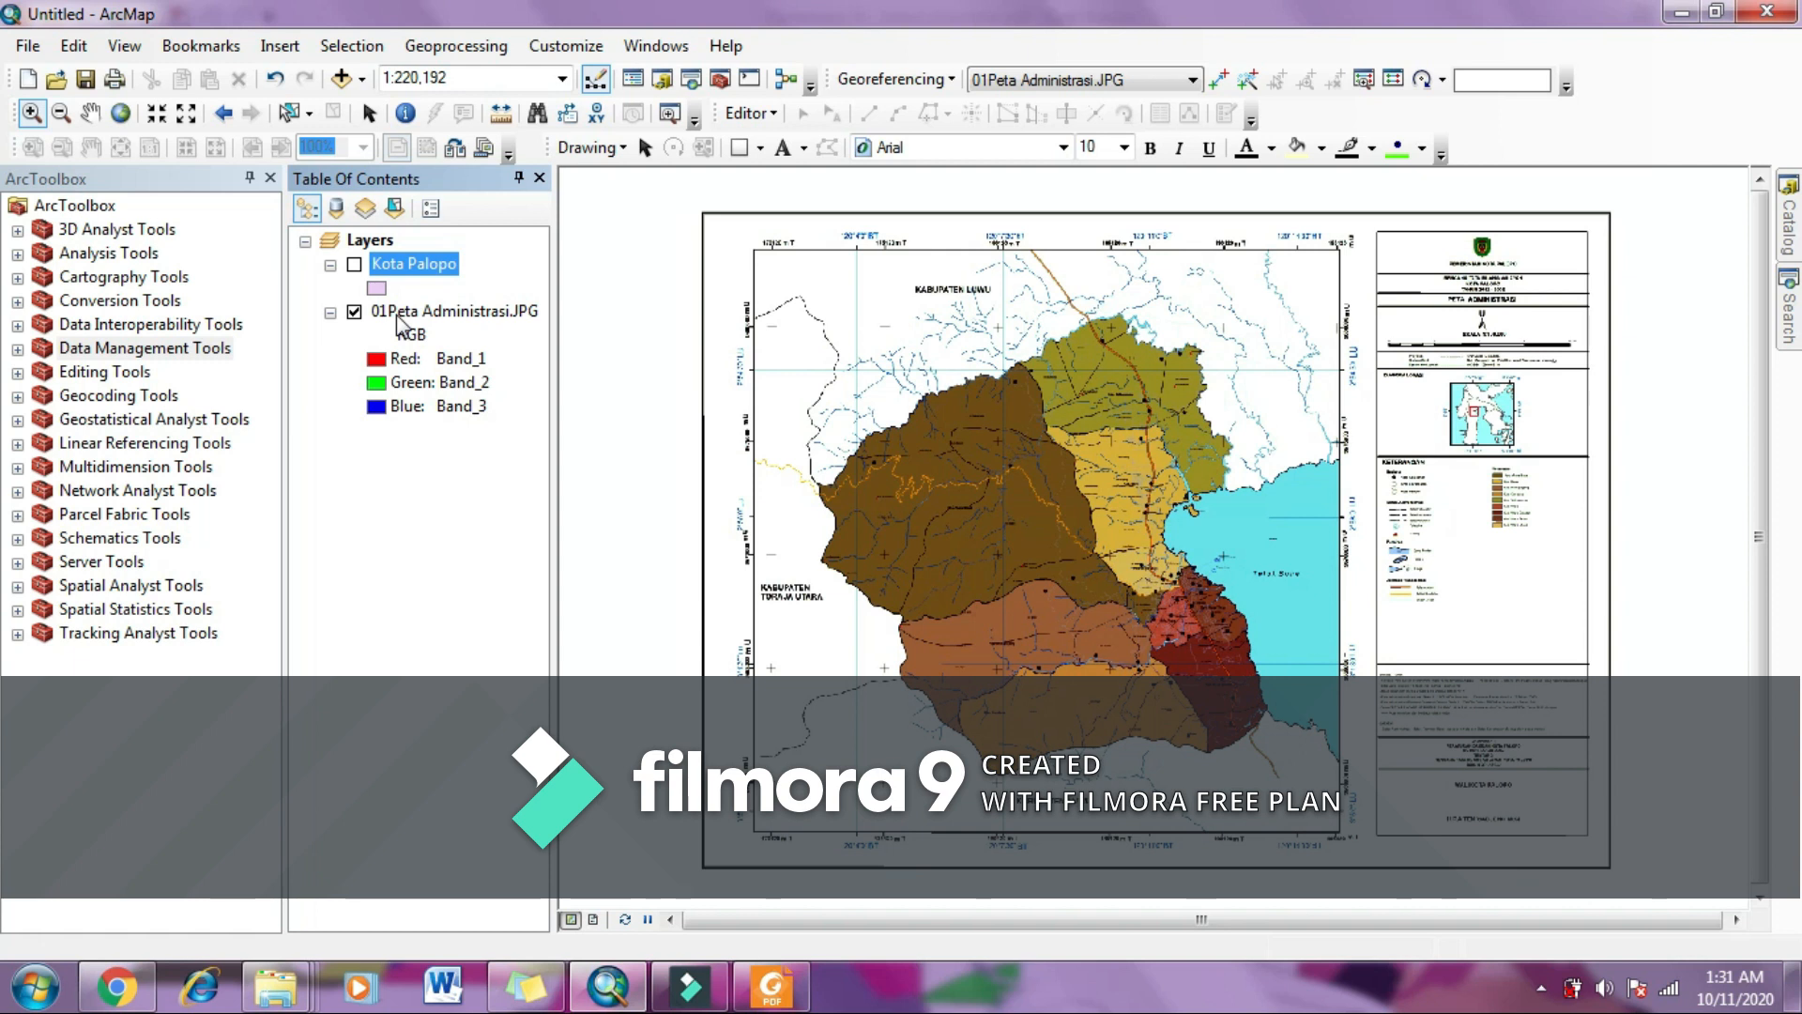
click(355, 266)
click(355, 312)
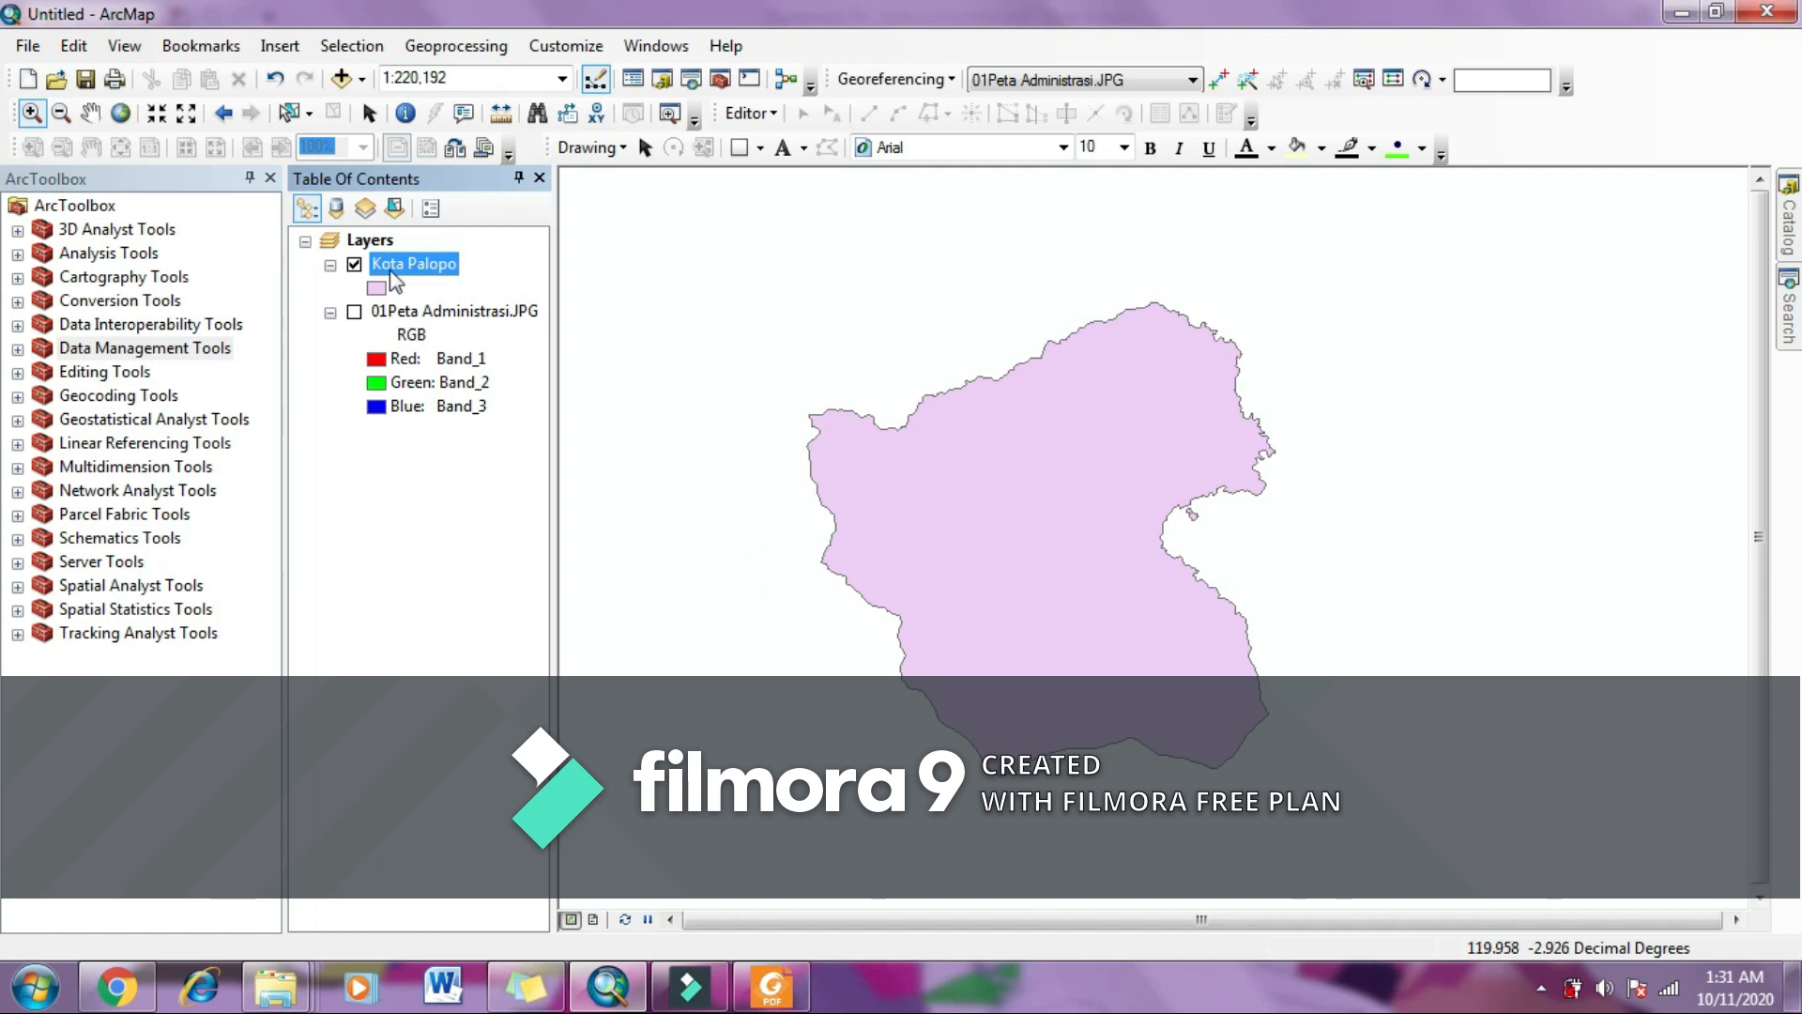
click(355, 312)
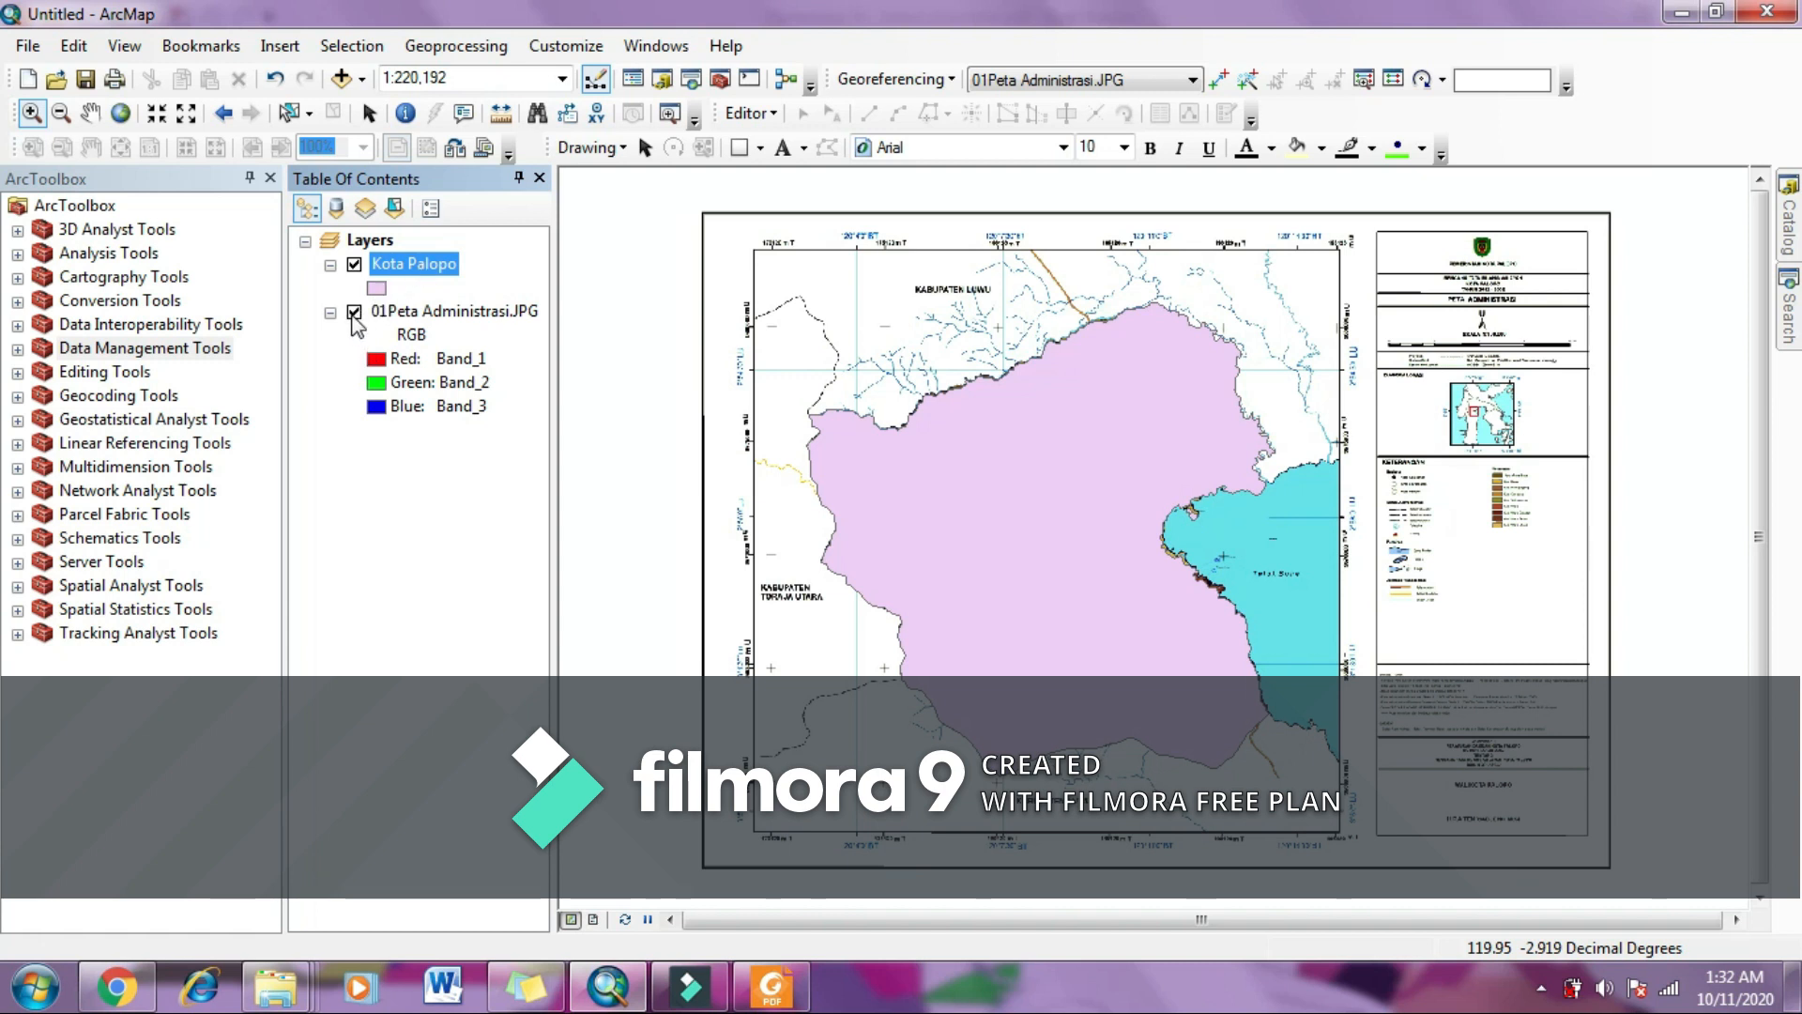
click(354, 314)
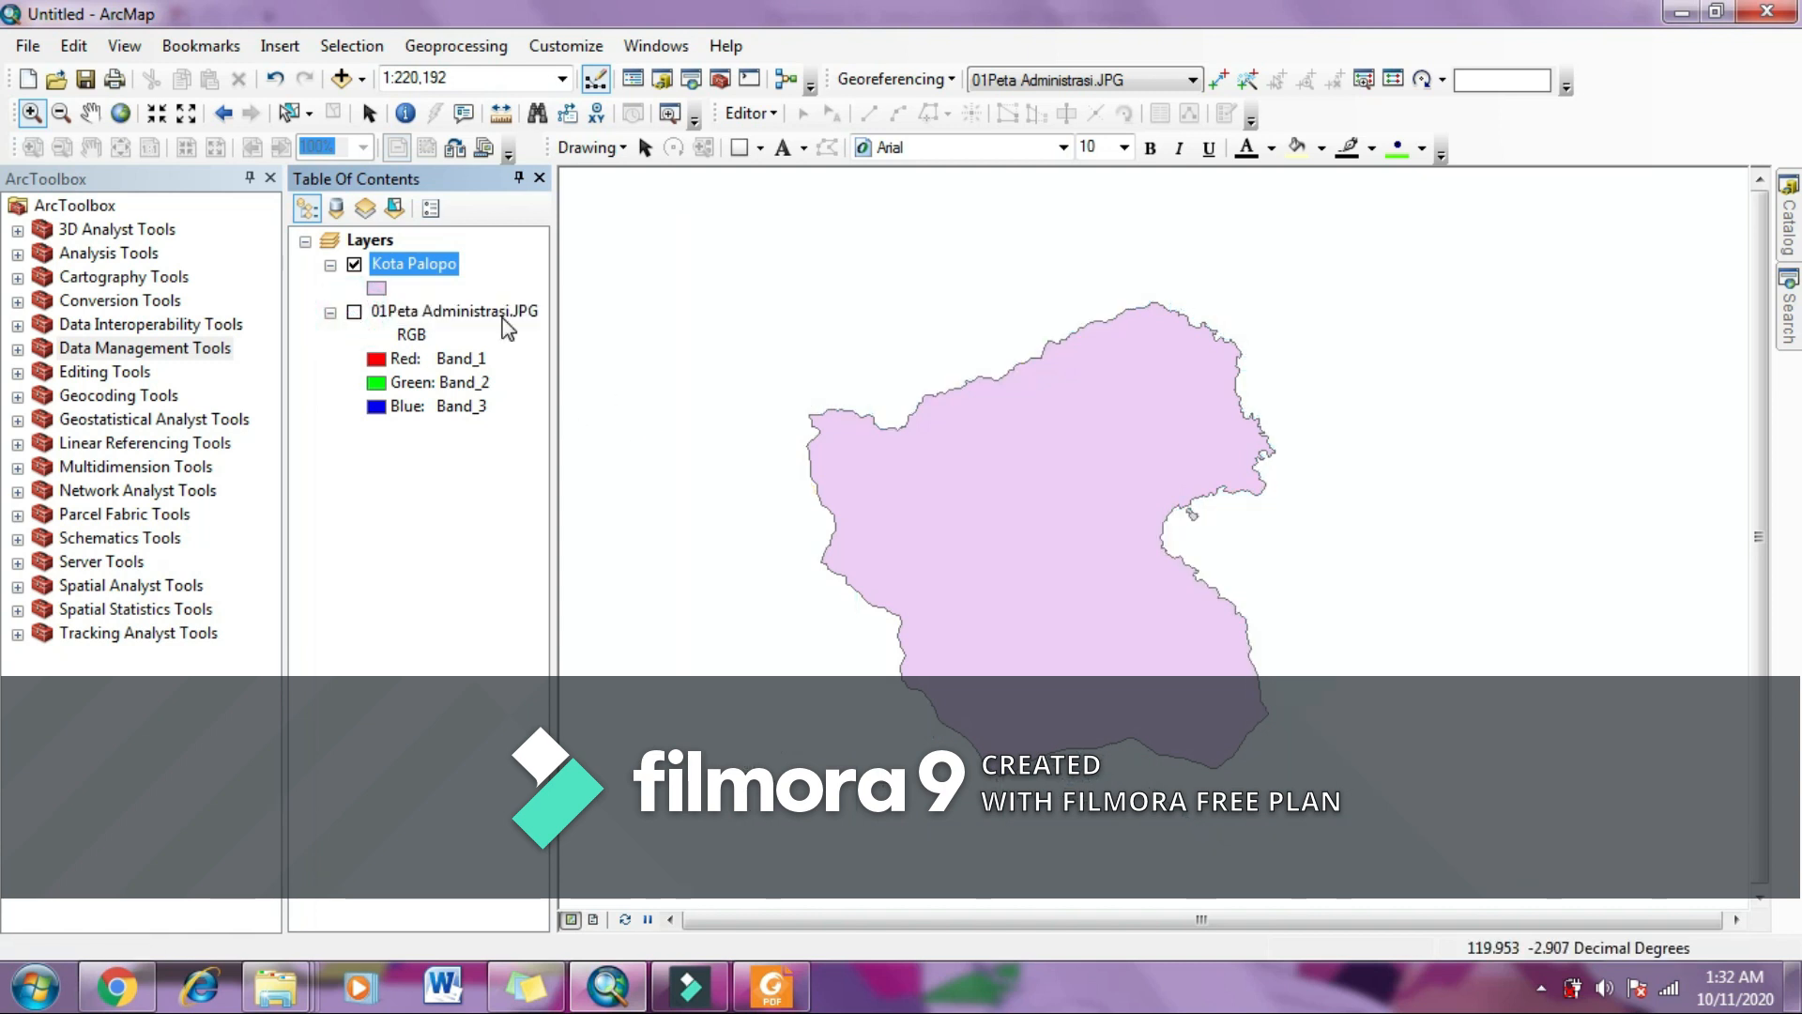
Step: Look up the UTM zone map of Indonesia in Pertemuan IV. Sistem Koordinat.pdf in Foxit Reader and return to ArcMap
click(774, 988)
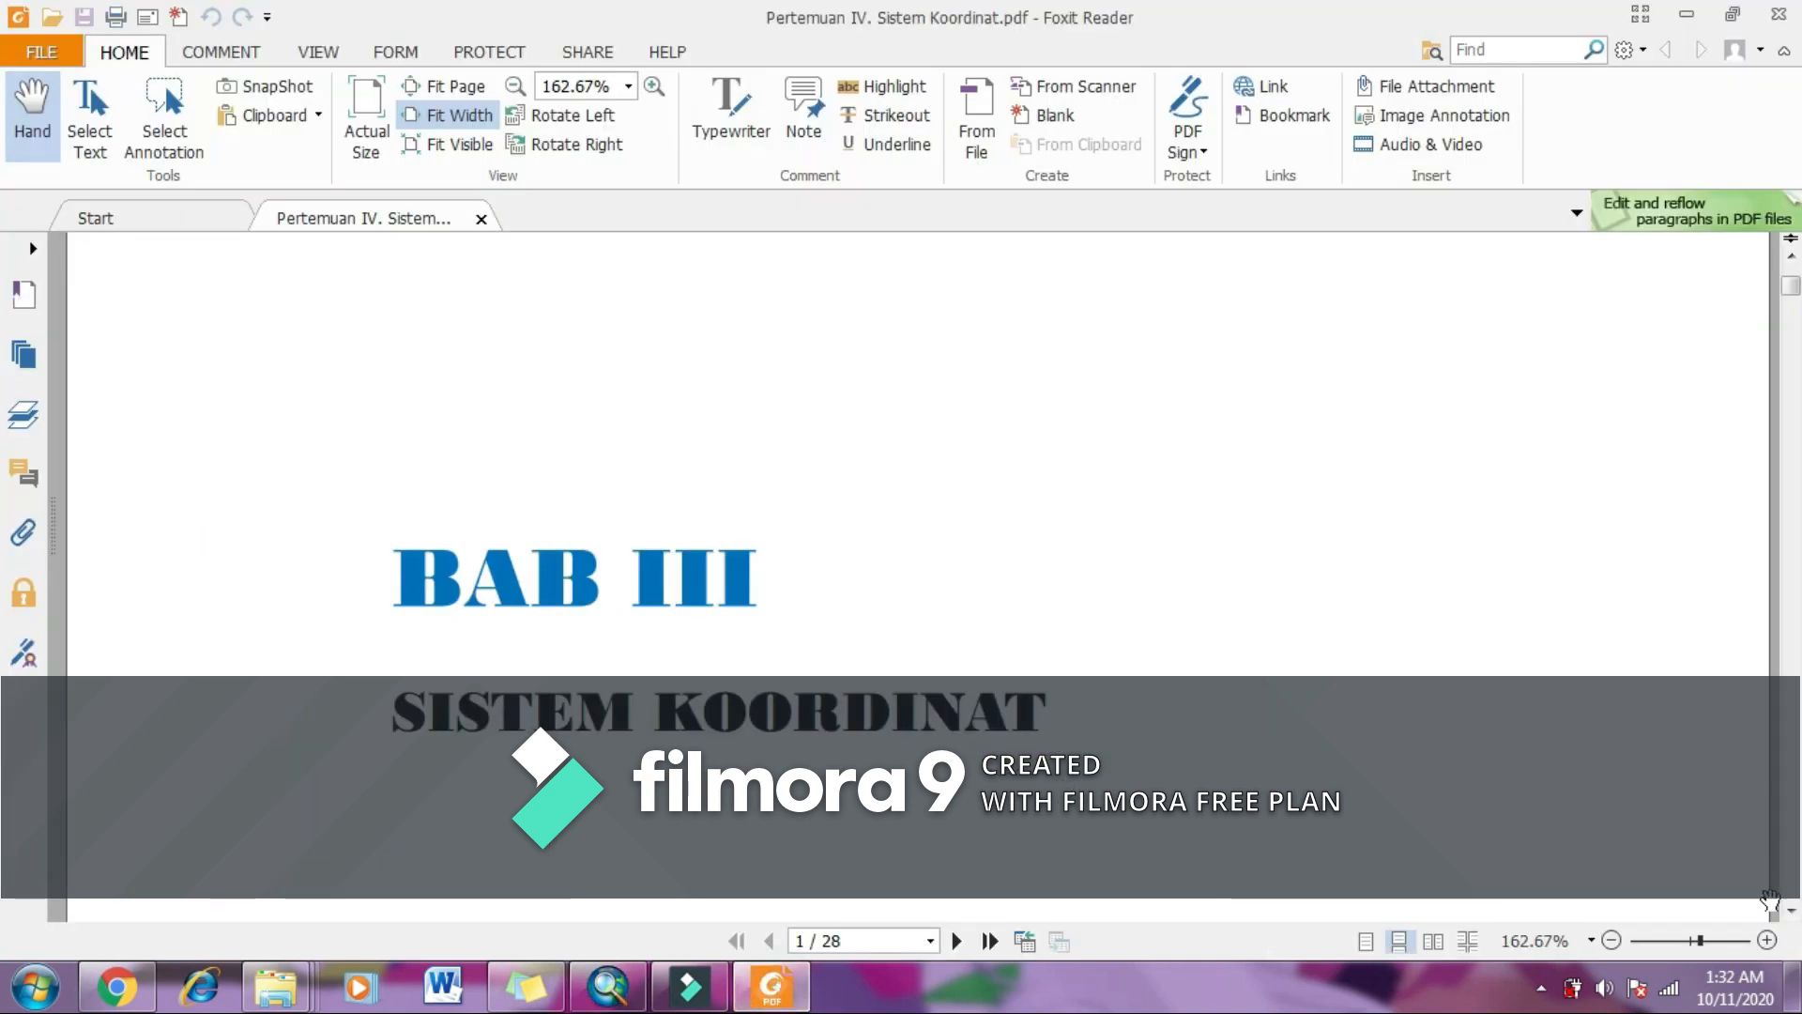
click(1790, 910)
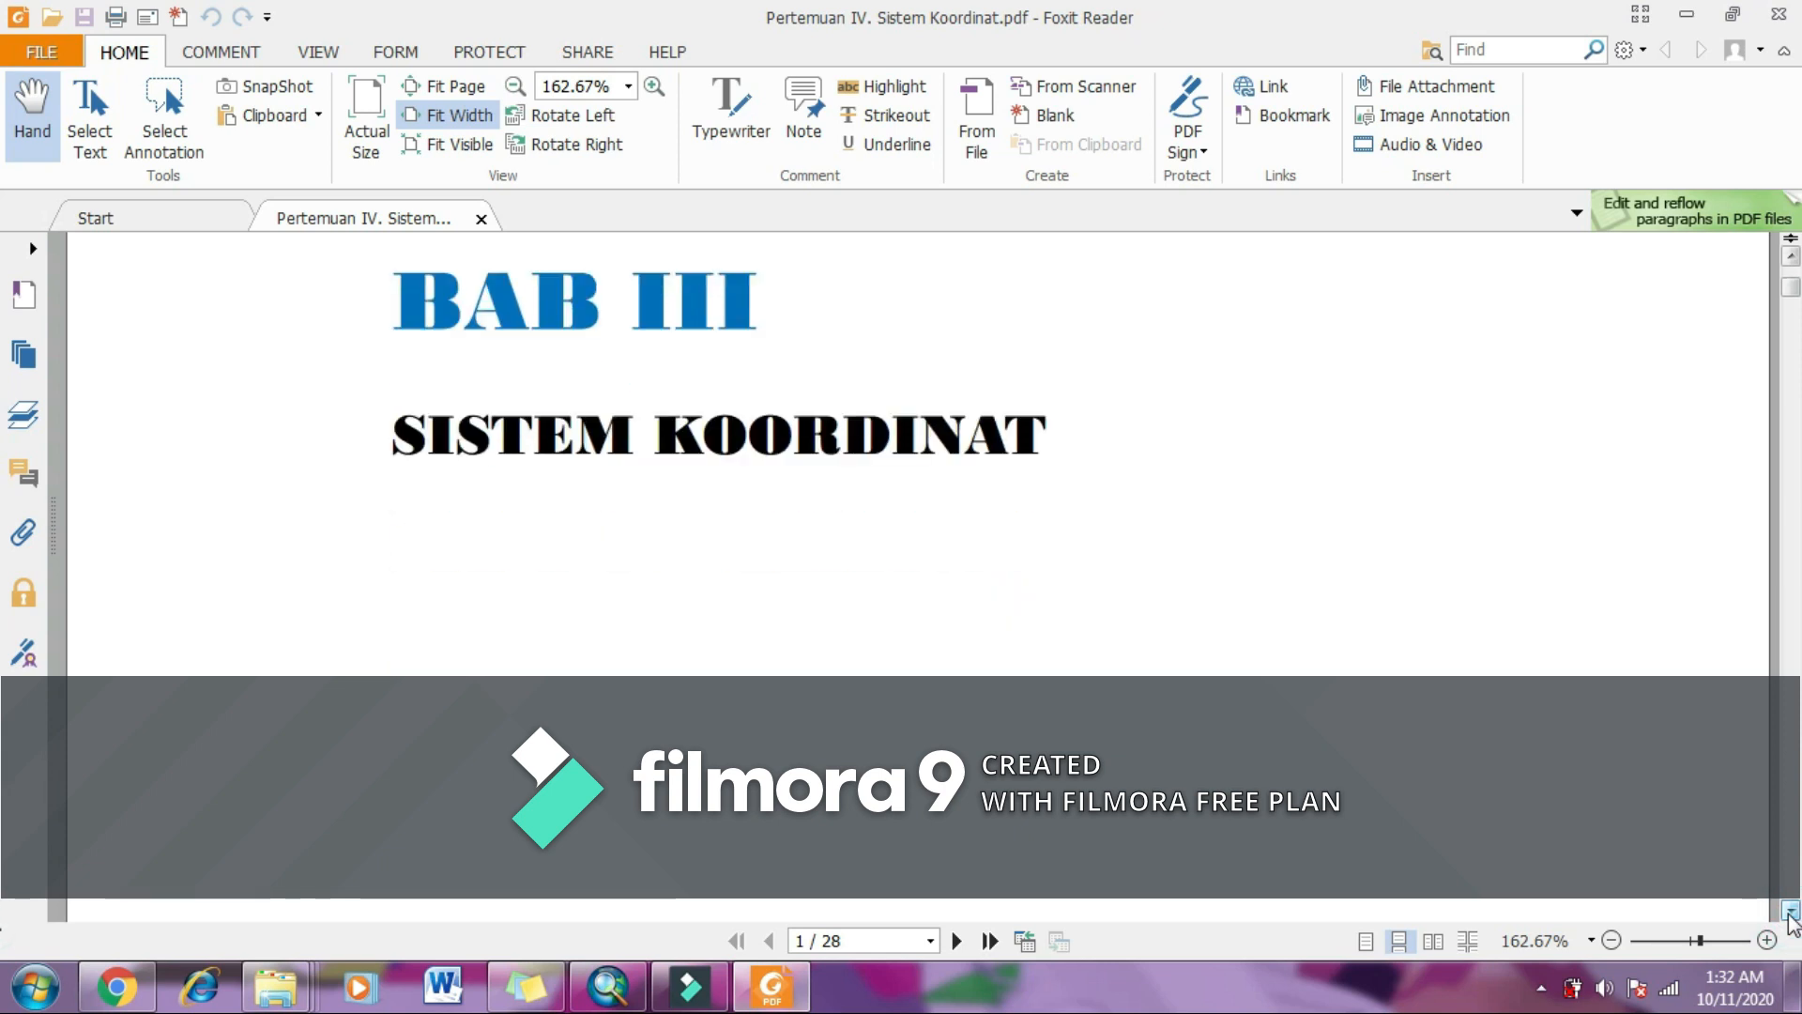
click(1791, 914)
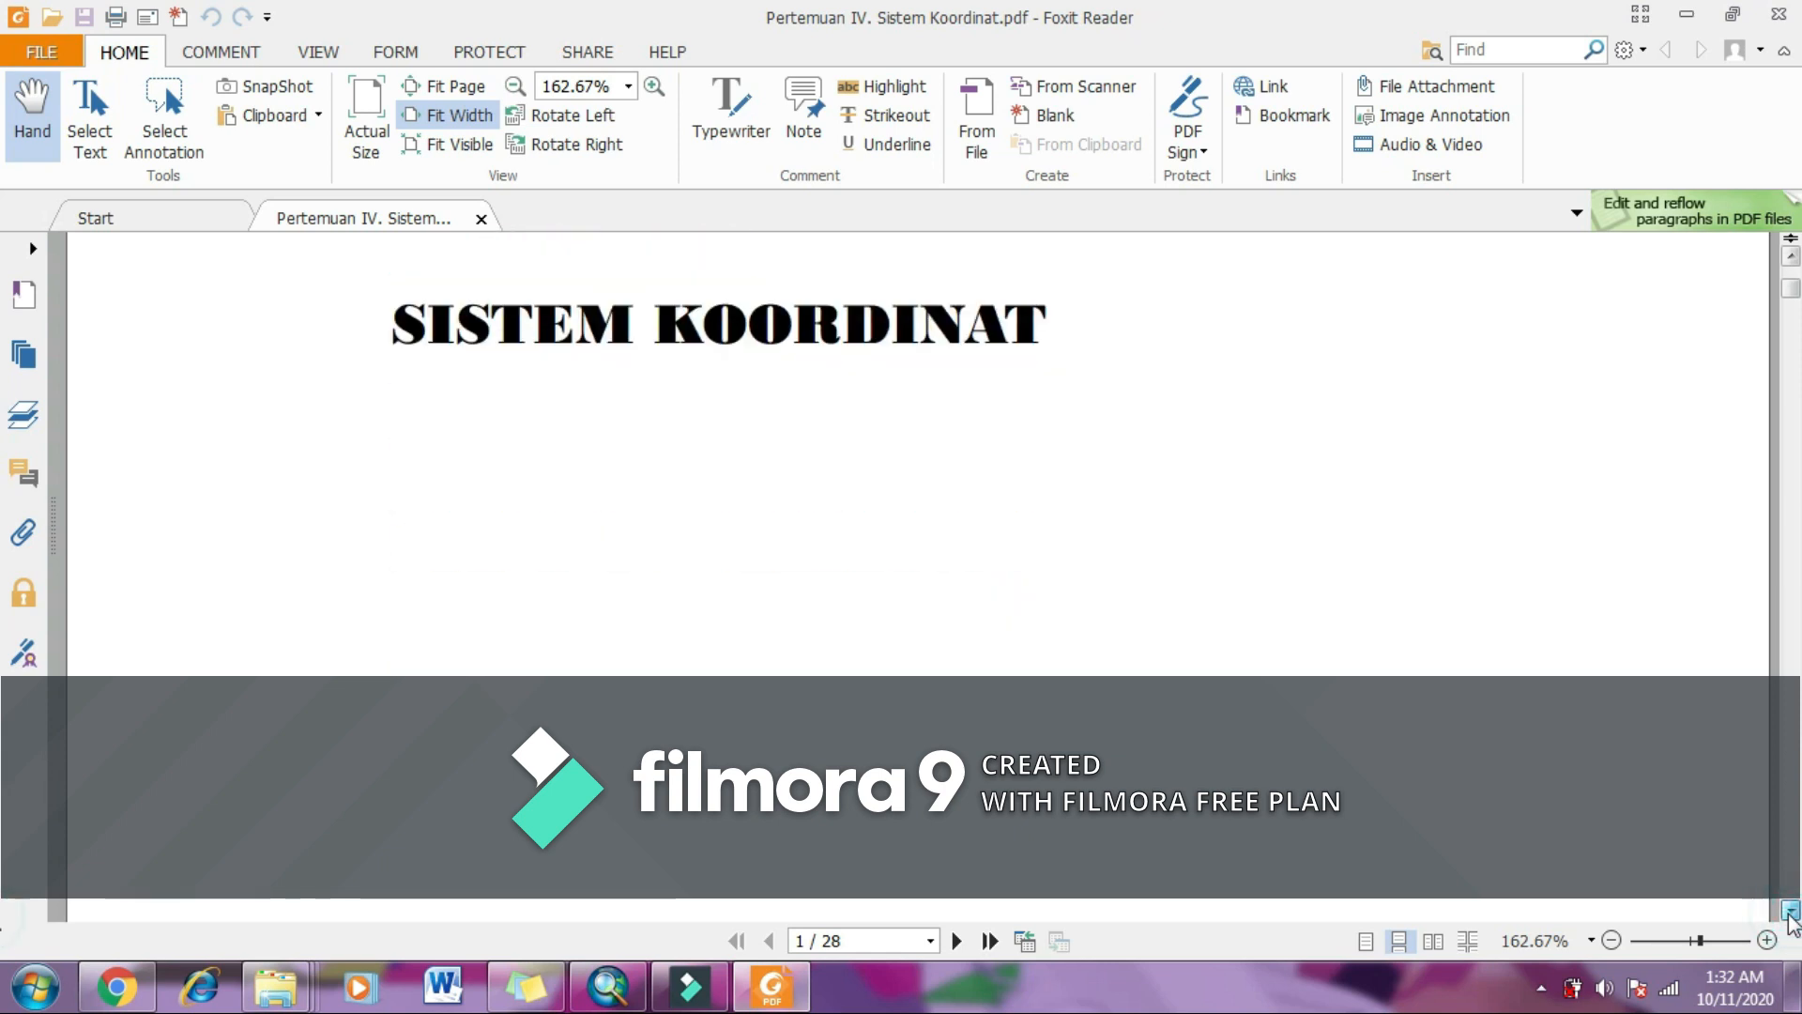
drag(1791, 914, 1791, 913)
scroll(1790, 911, down, 5)
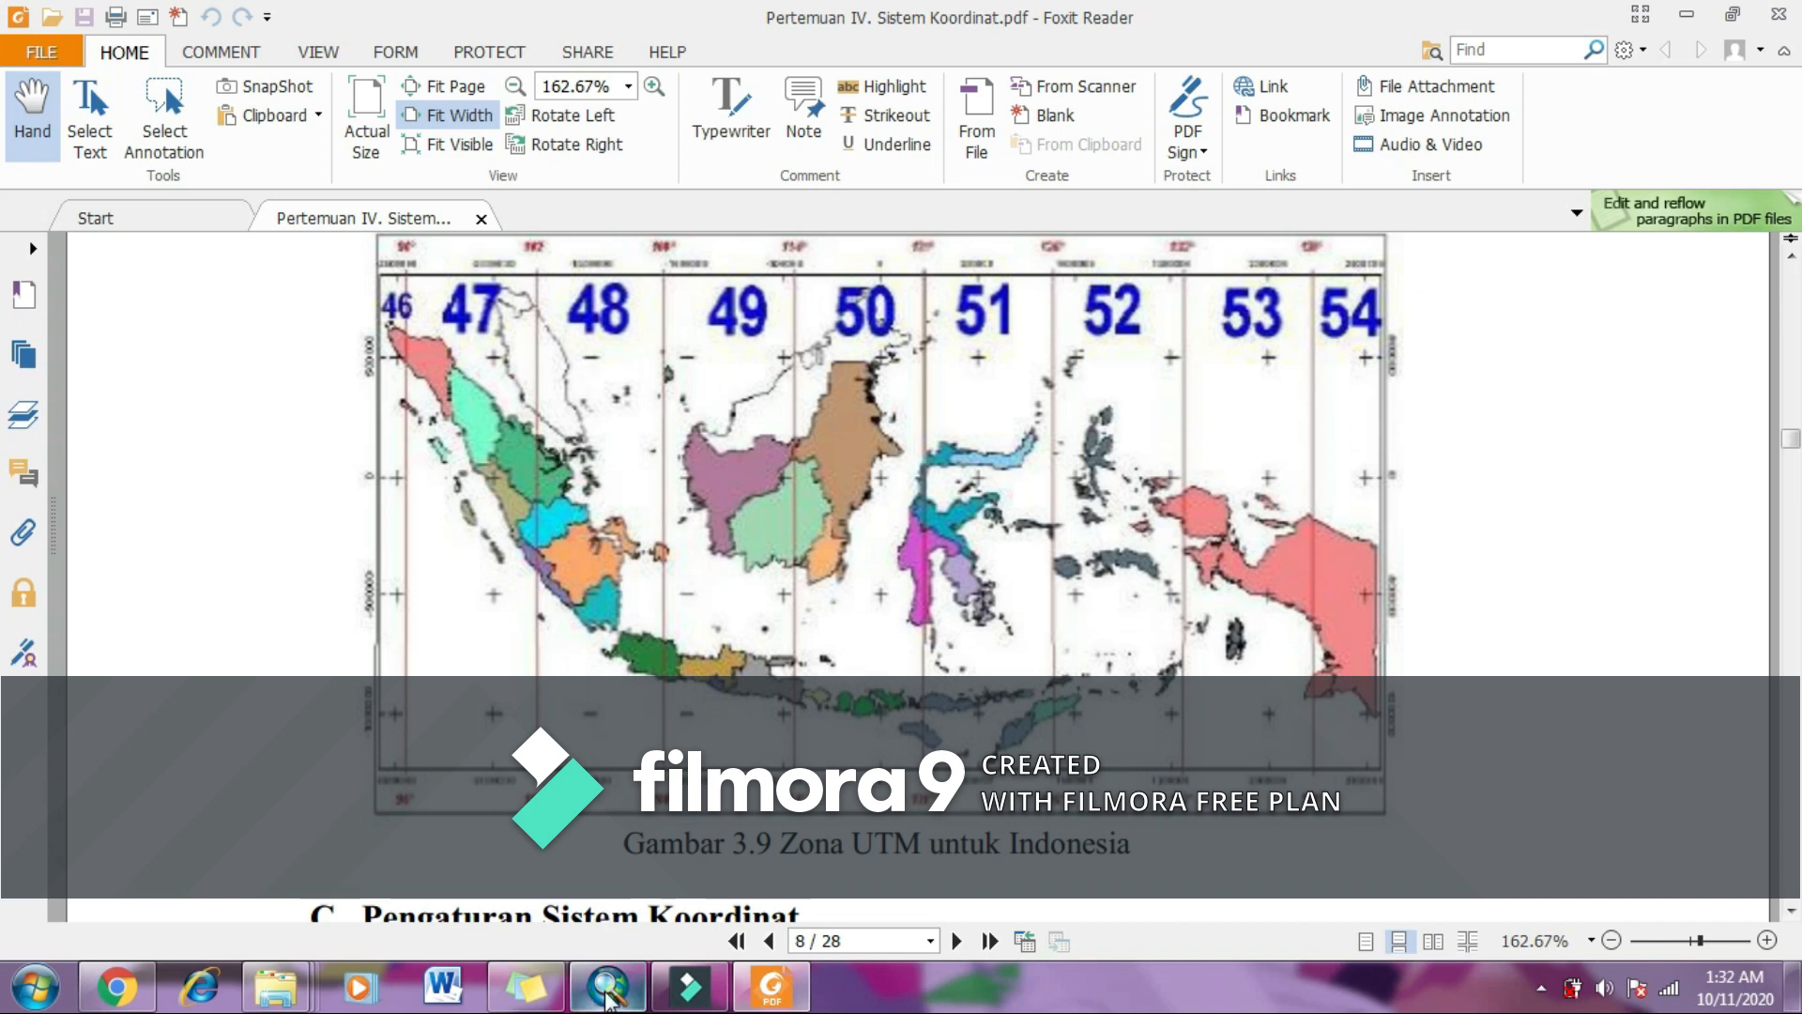
click(605, 980)
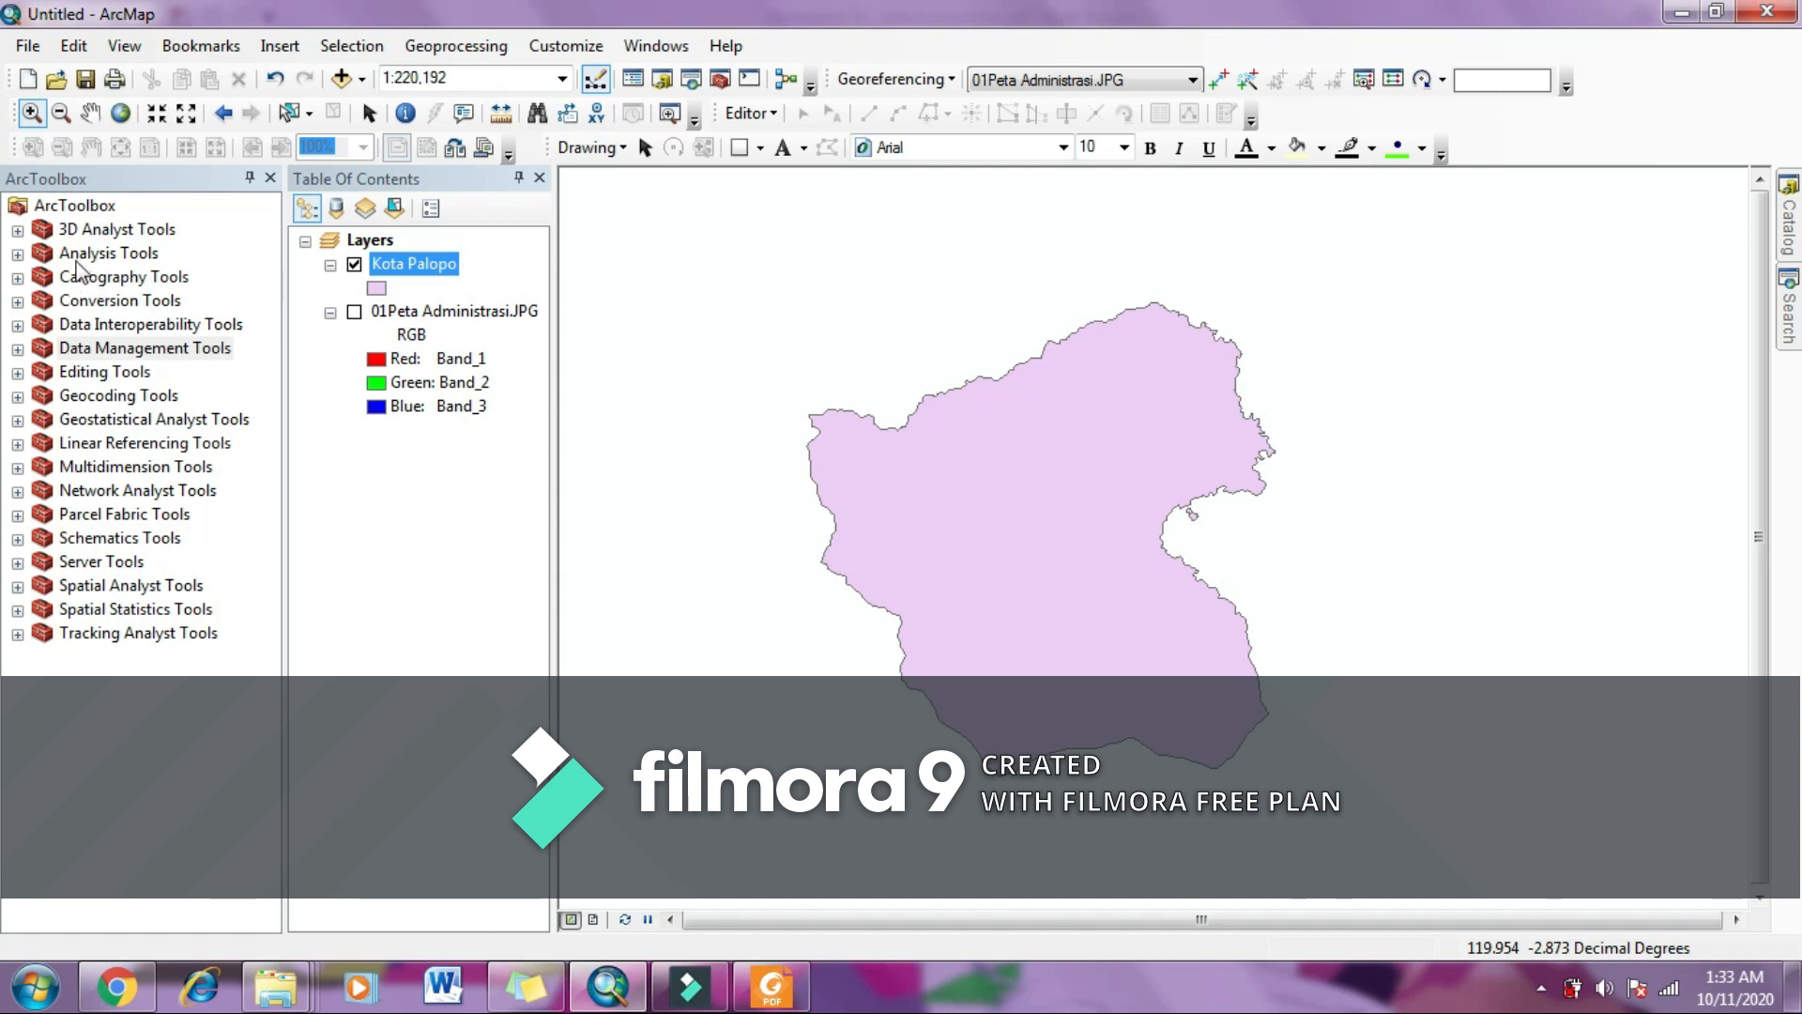
Step: Open the Project tool from the Projections and Transformations toolset of the Data Management Tools
click(95, 352)
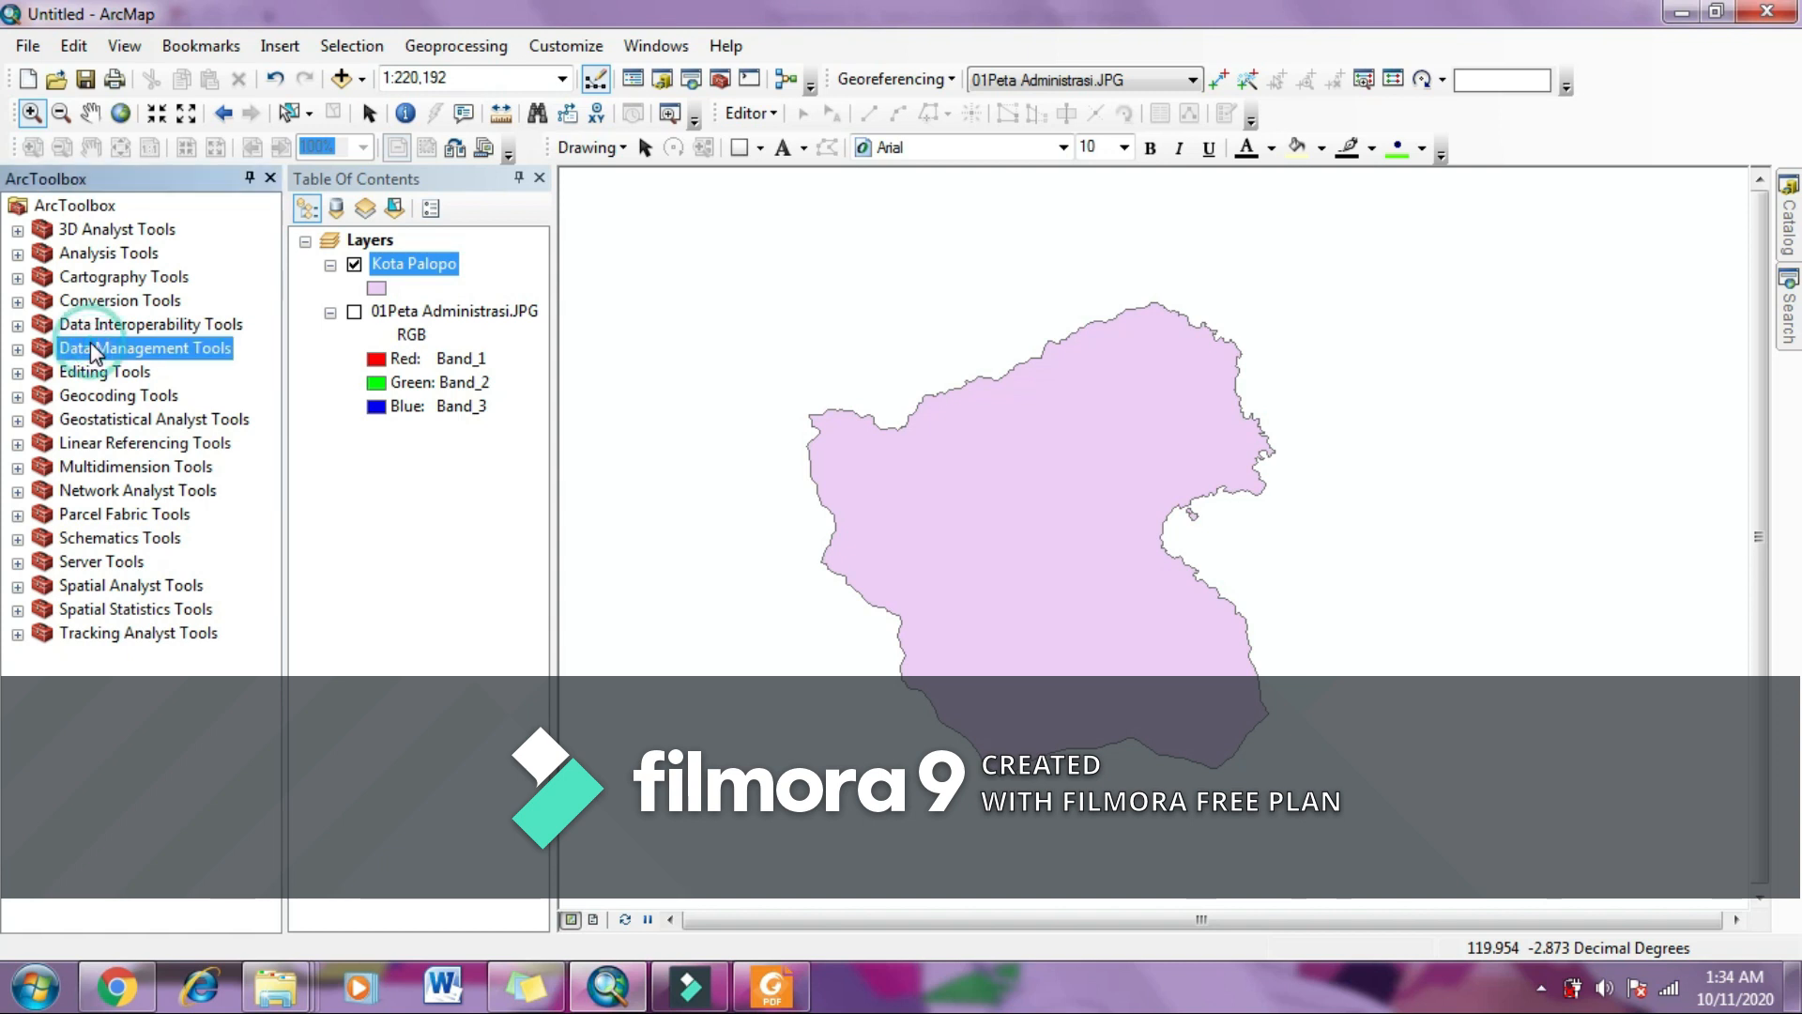
click(17, 351)
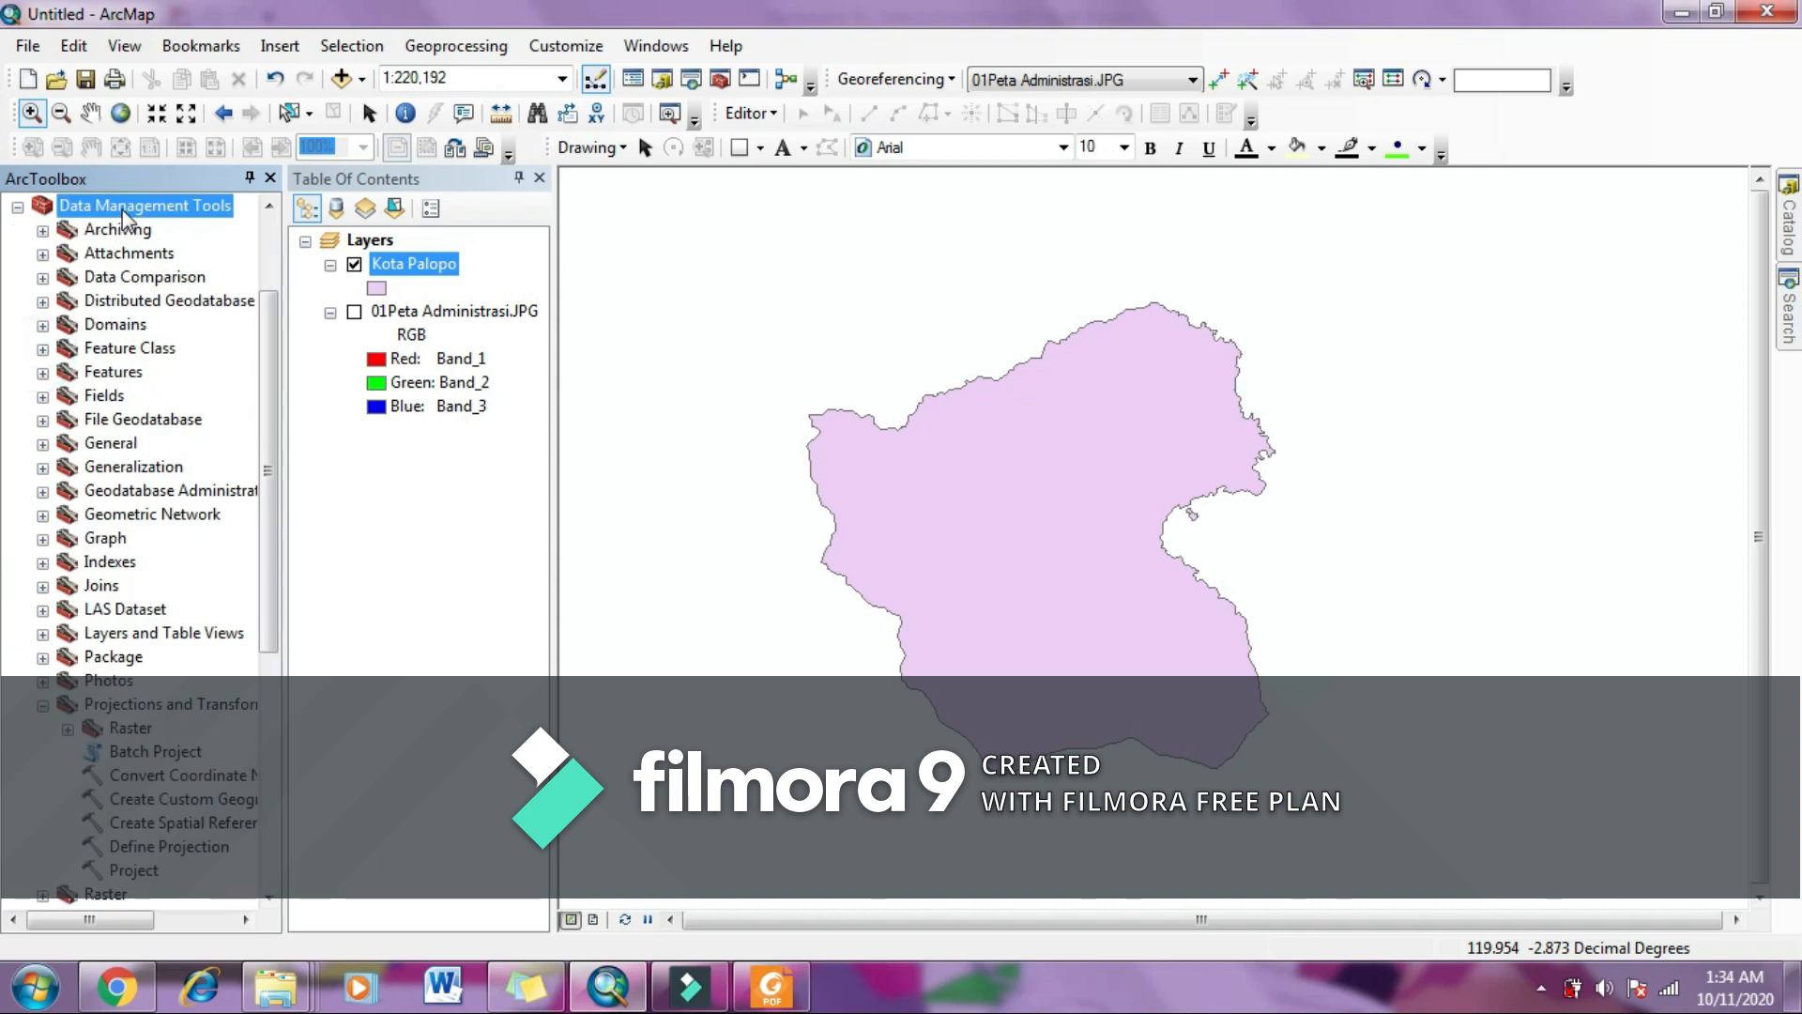
click(43, 704)
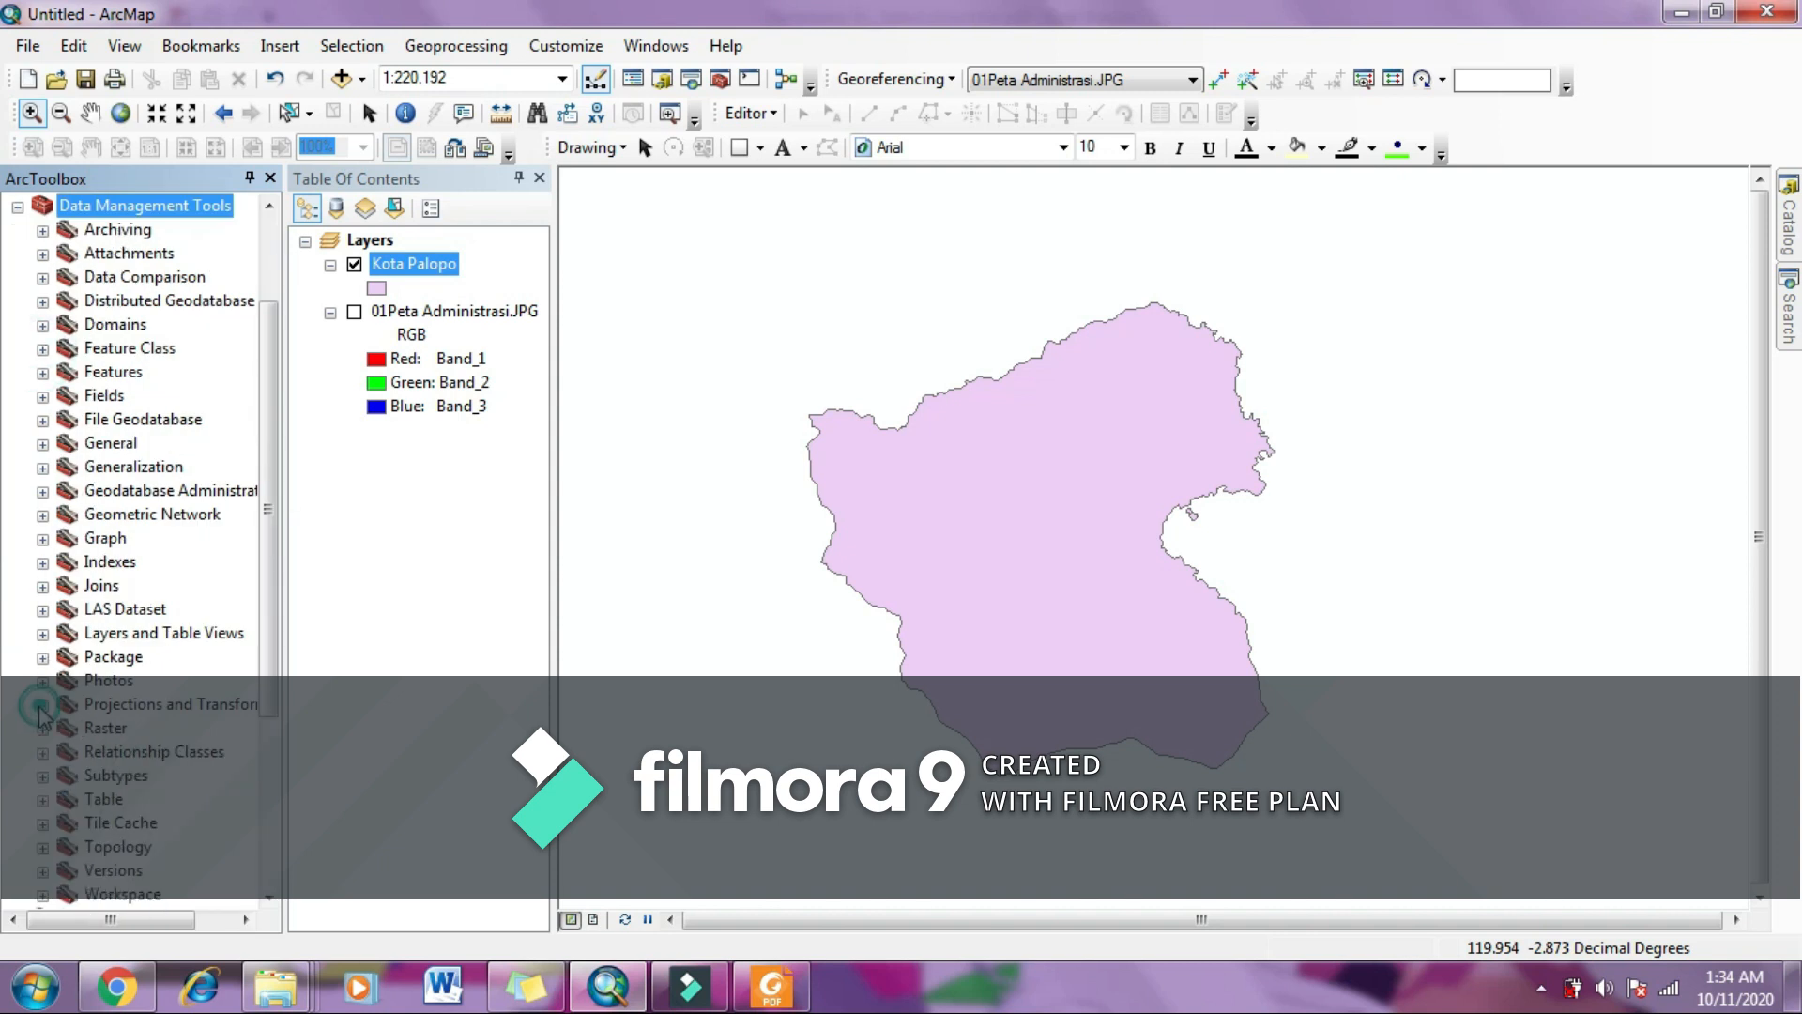
click(105, 710)
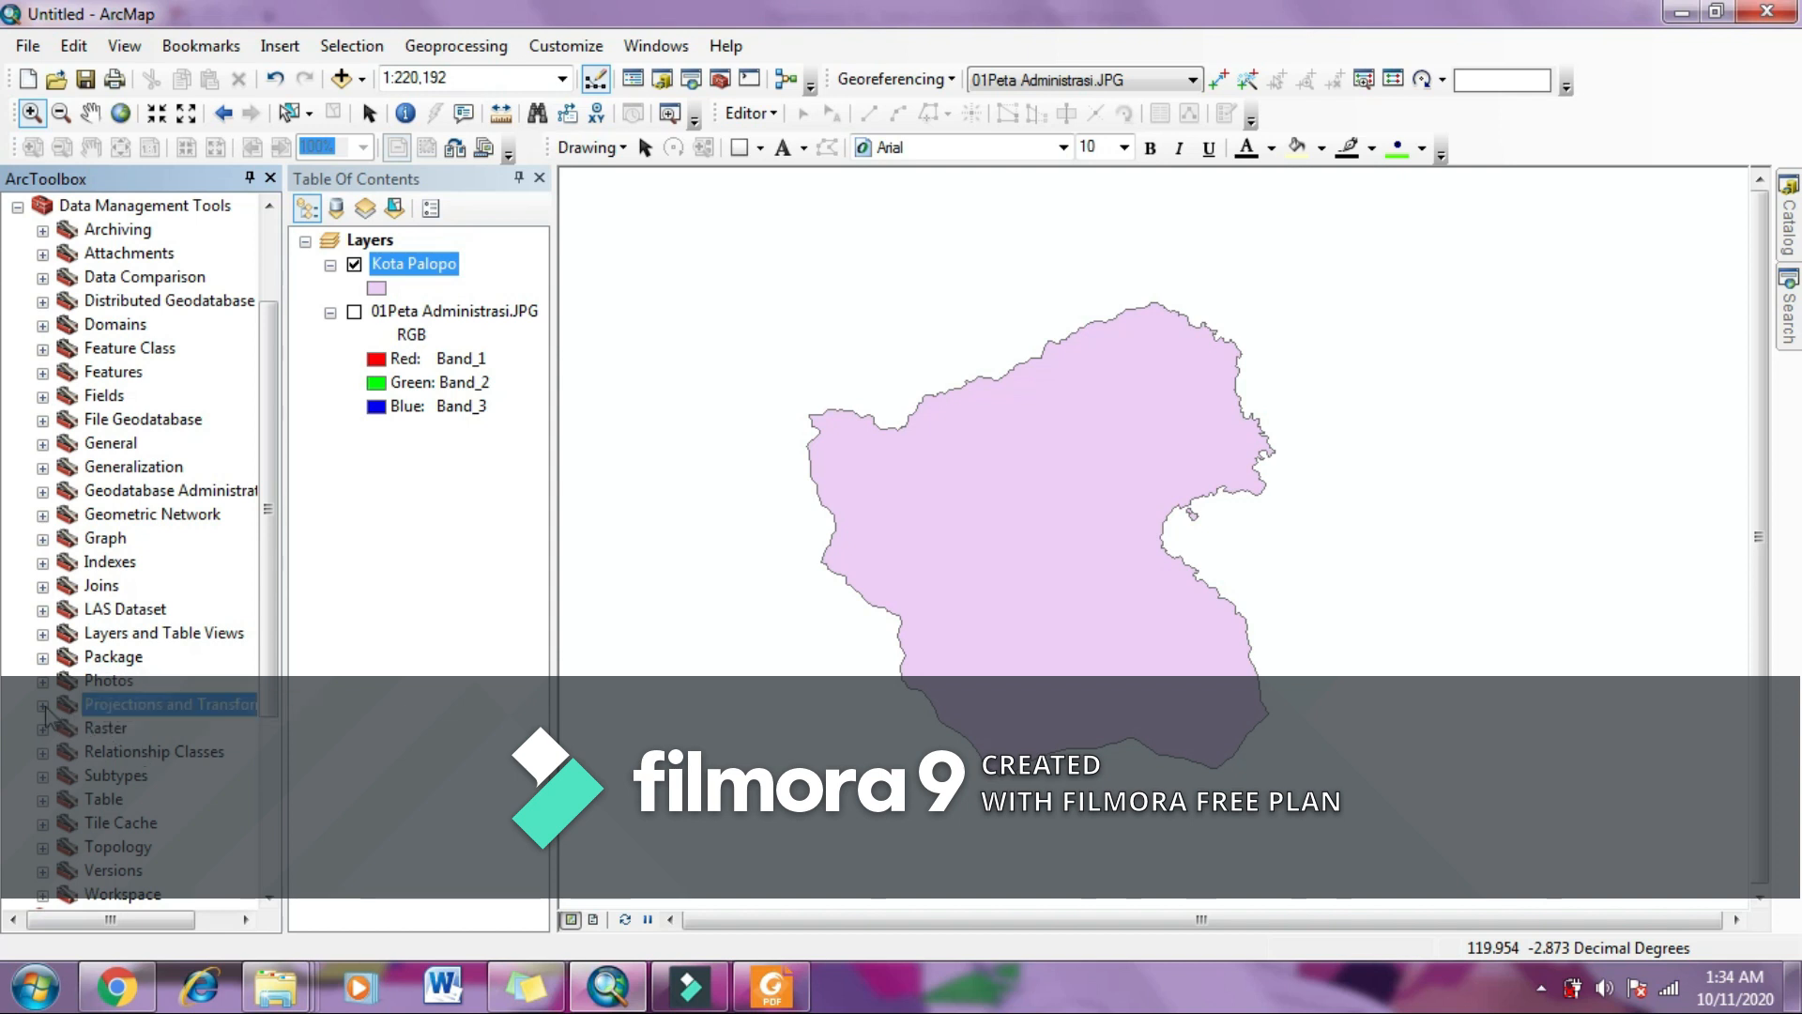
double_click(94, 711)
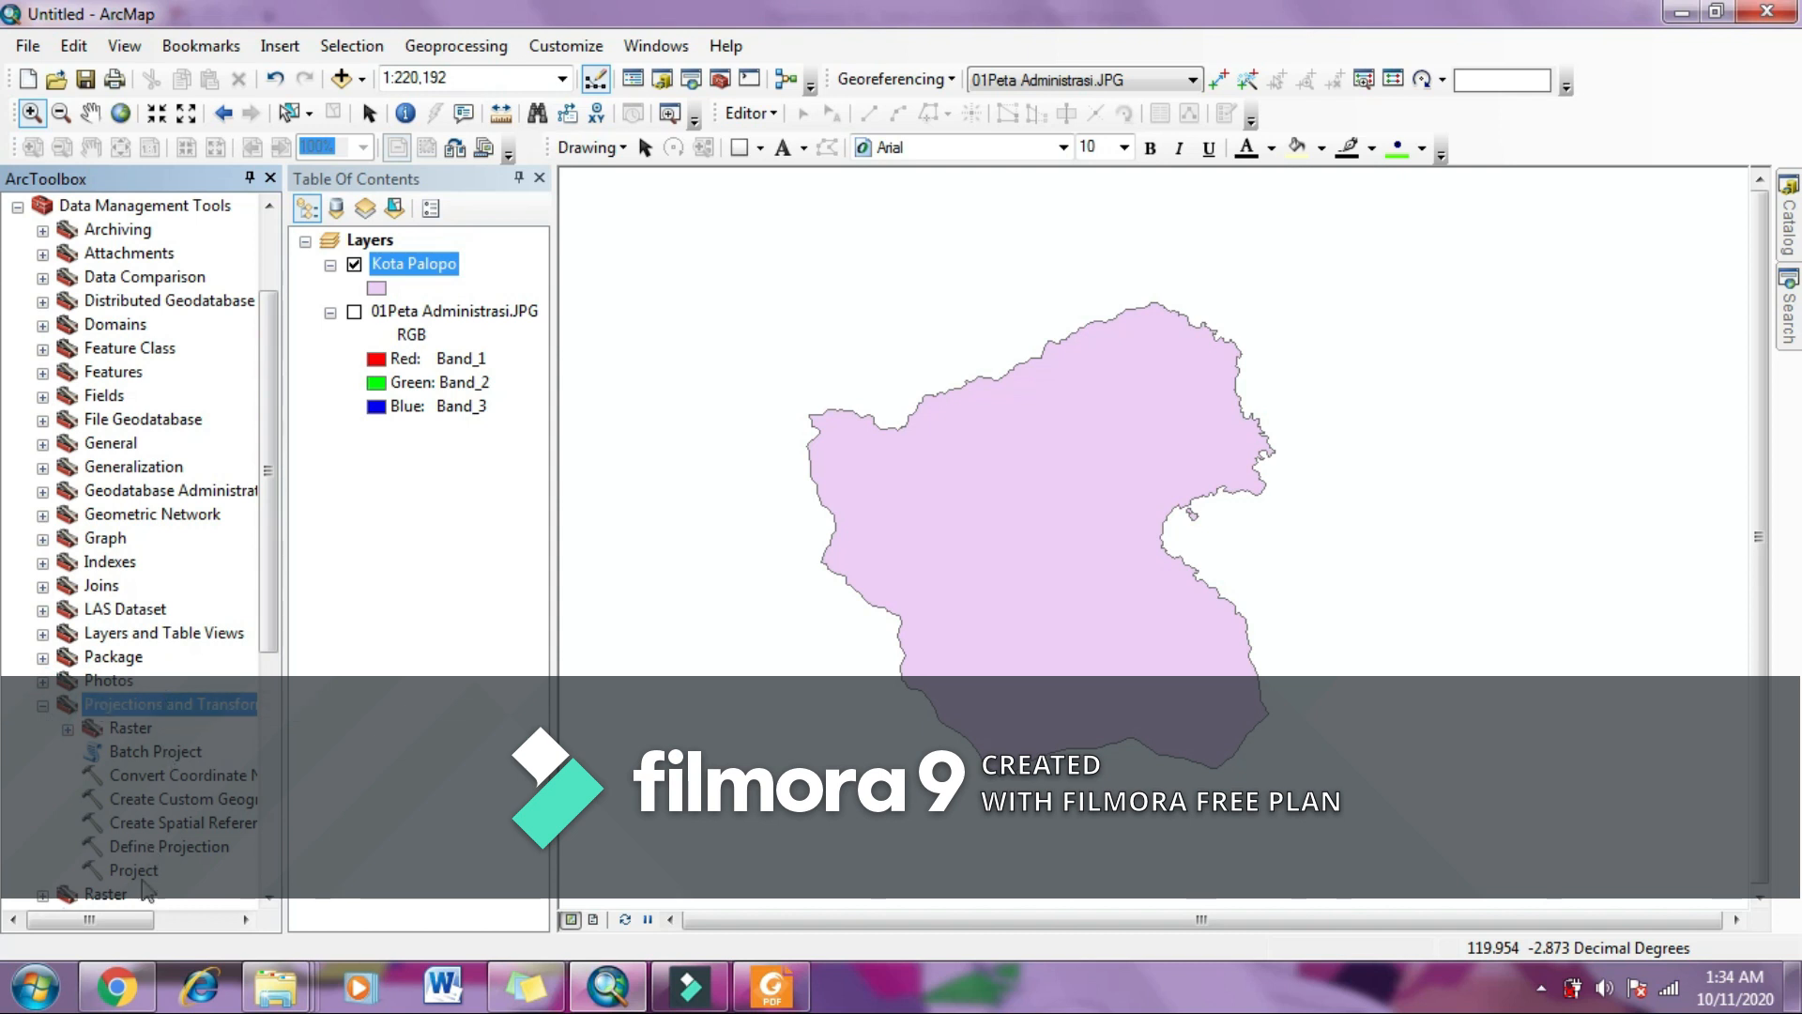
click(142, 873)
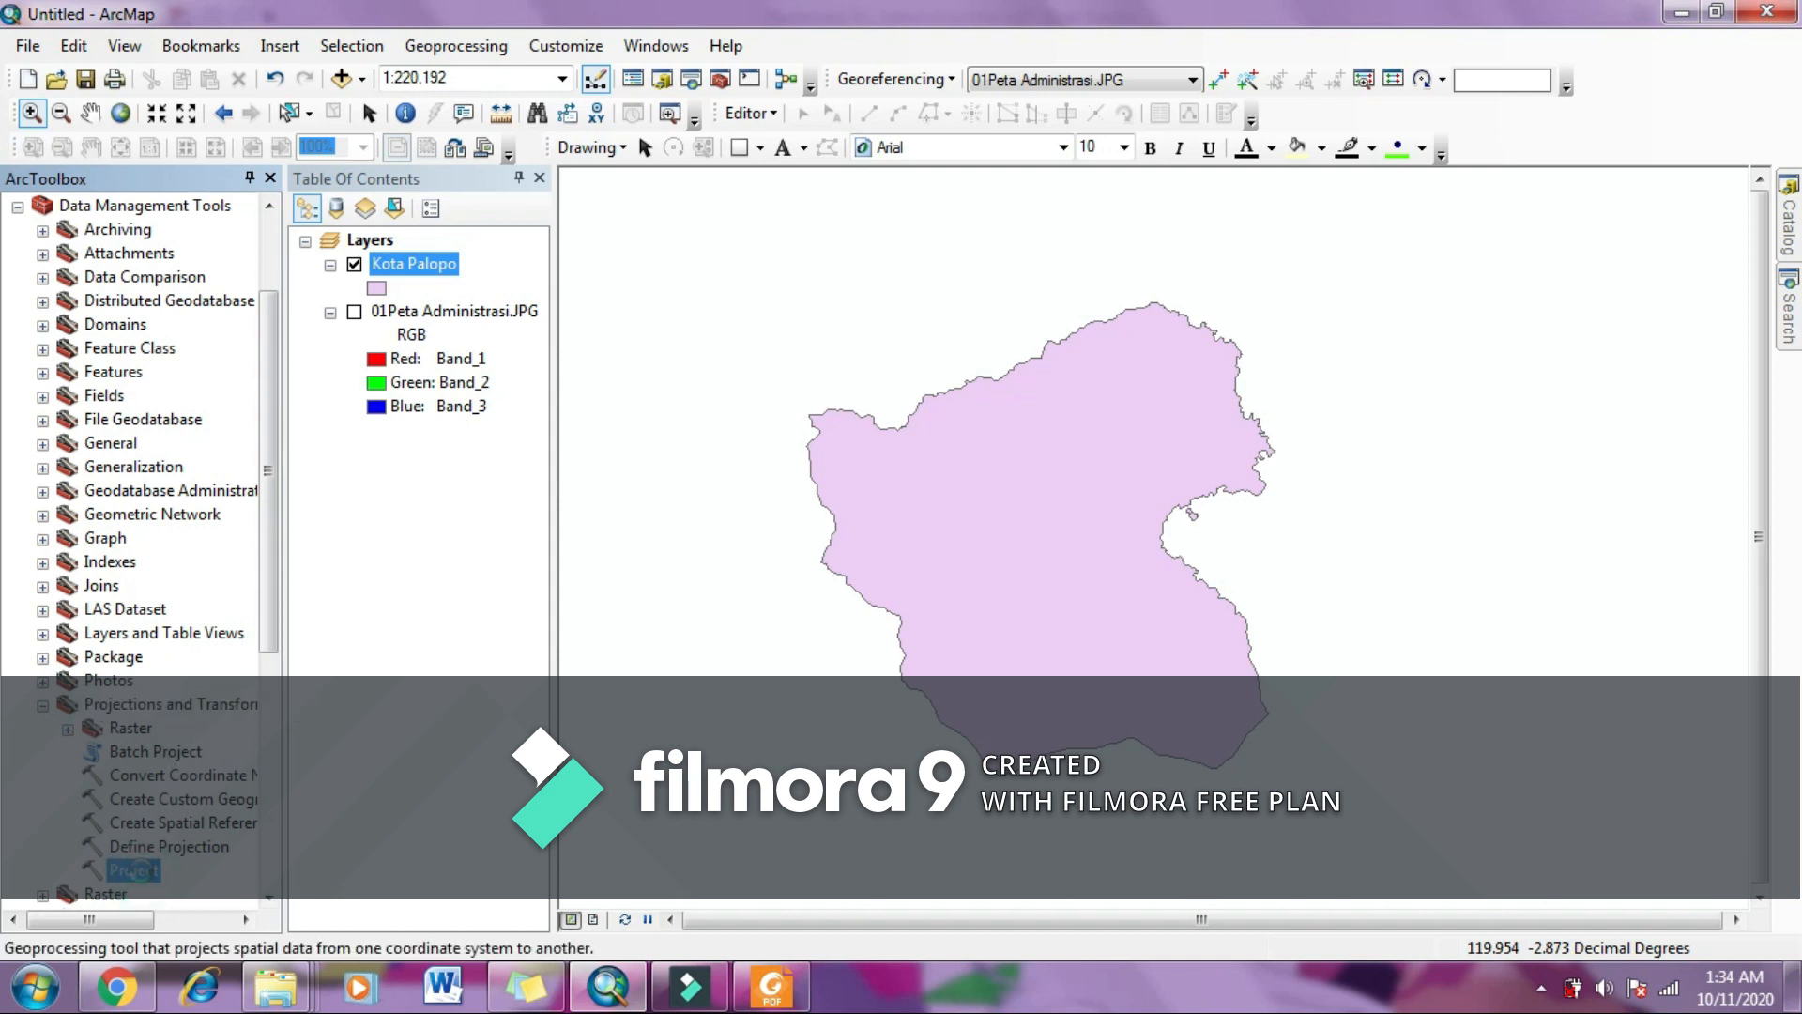
double_click(142, 873)
drag(646, 251, 959, 266)
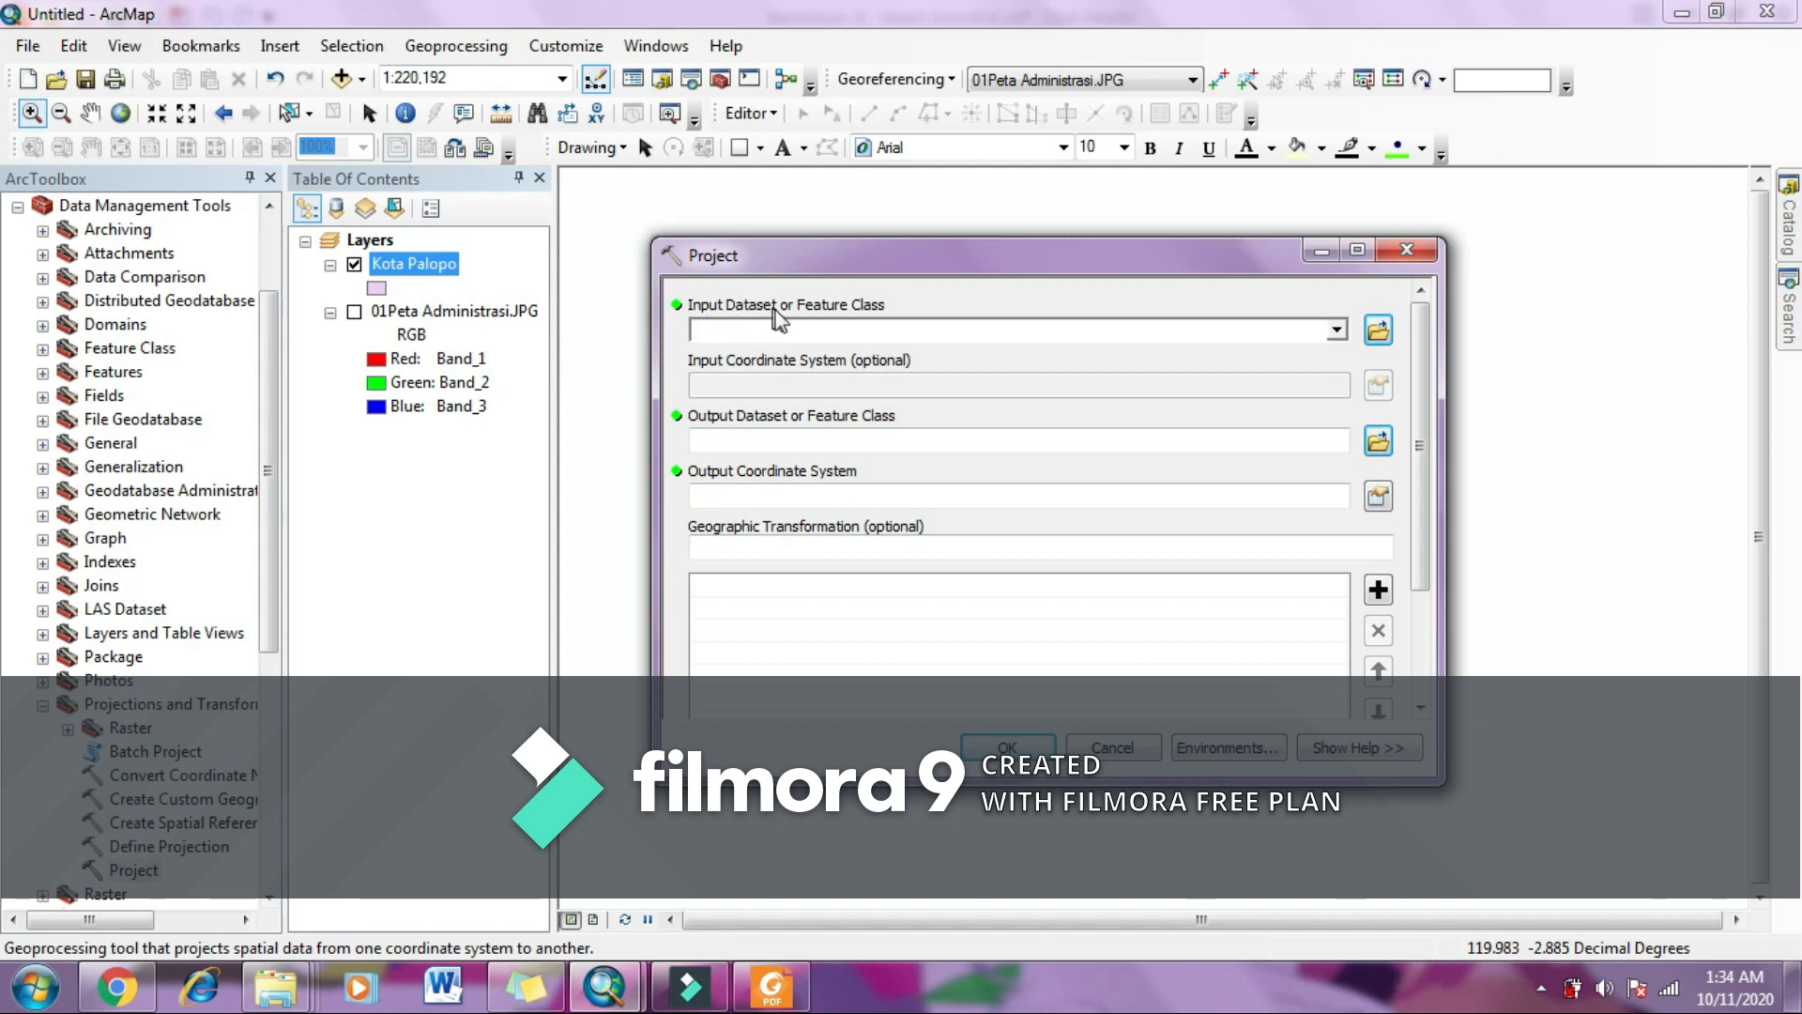
Step: Set the Kota Palopo layer as the input dataset of the Project tool
click(1335, 331)
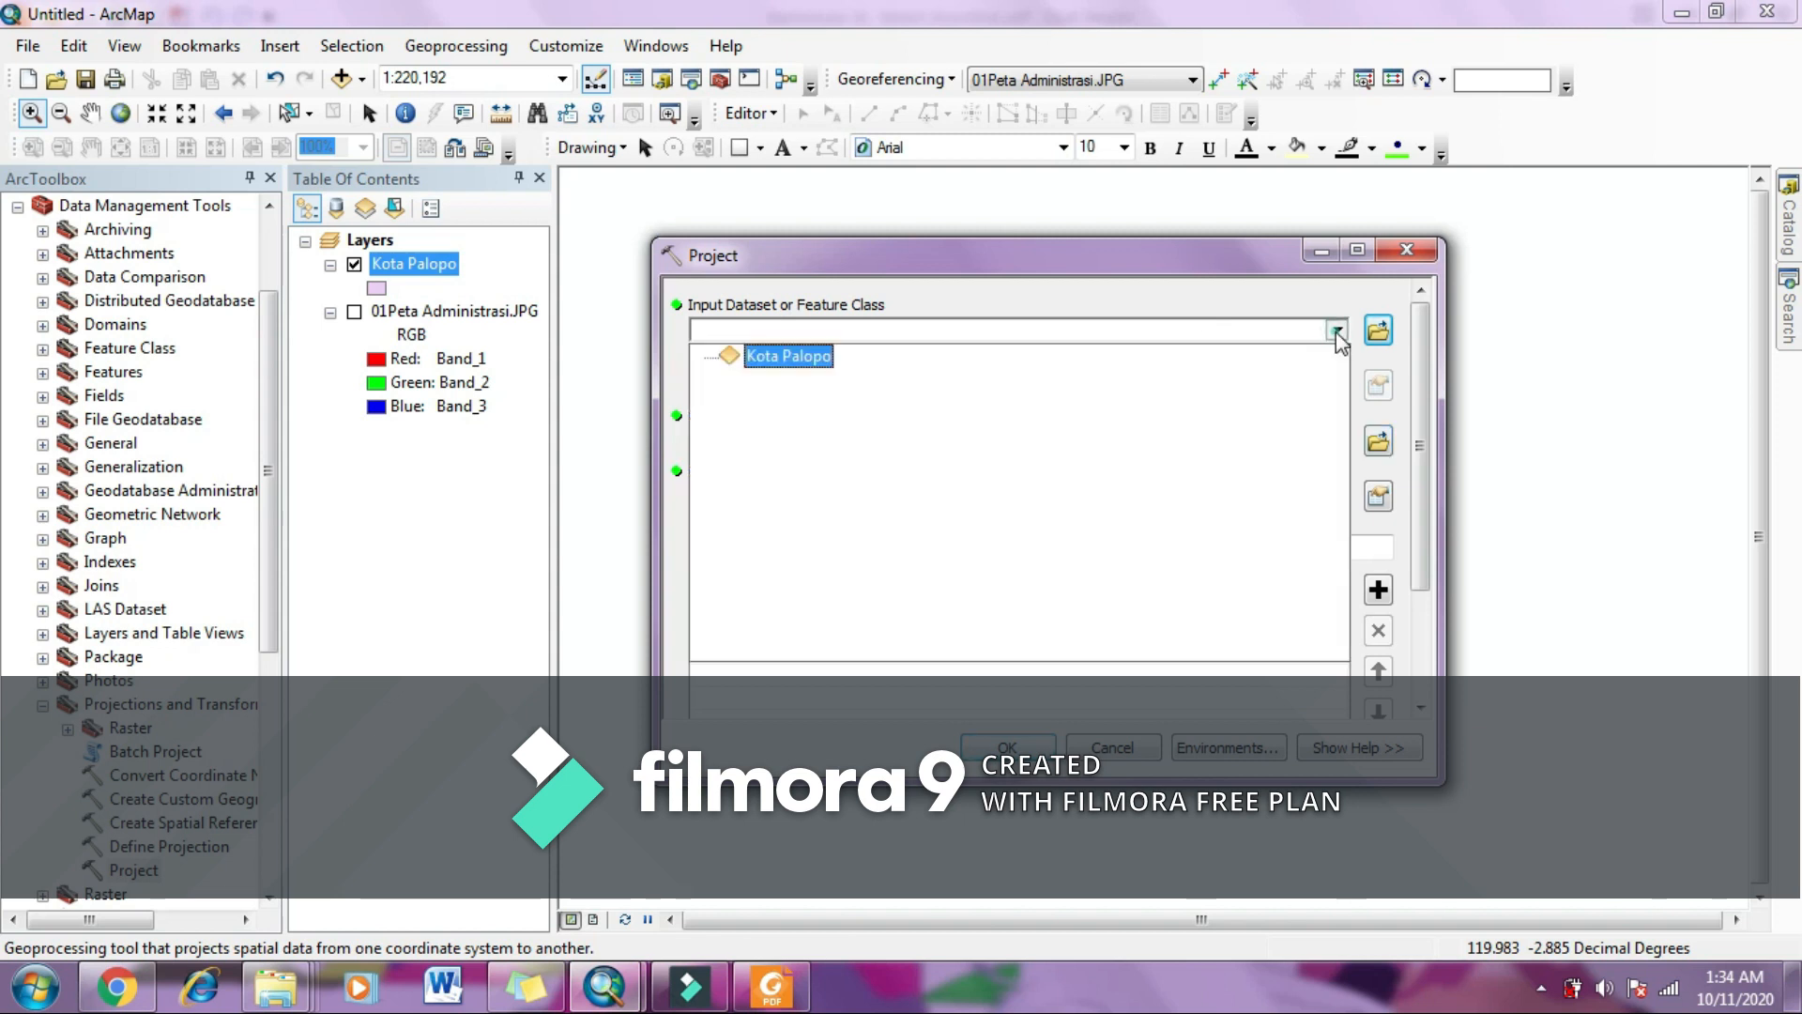
click(774, 363)
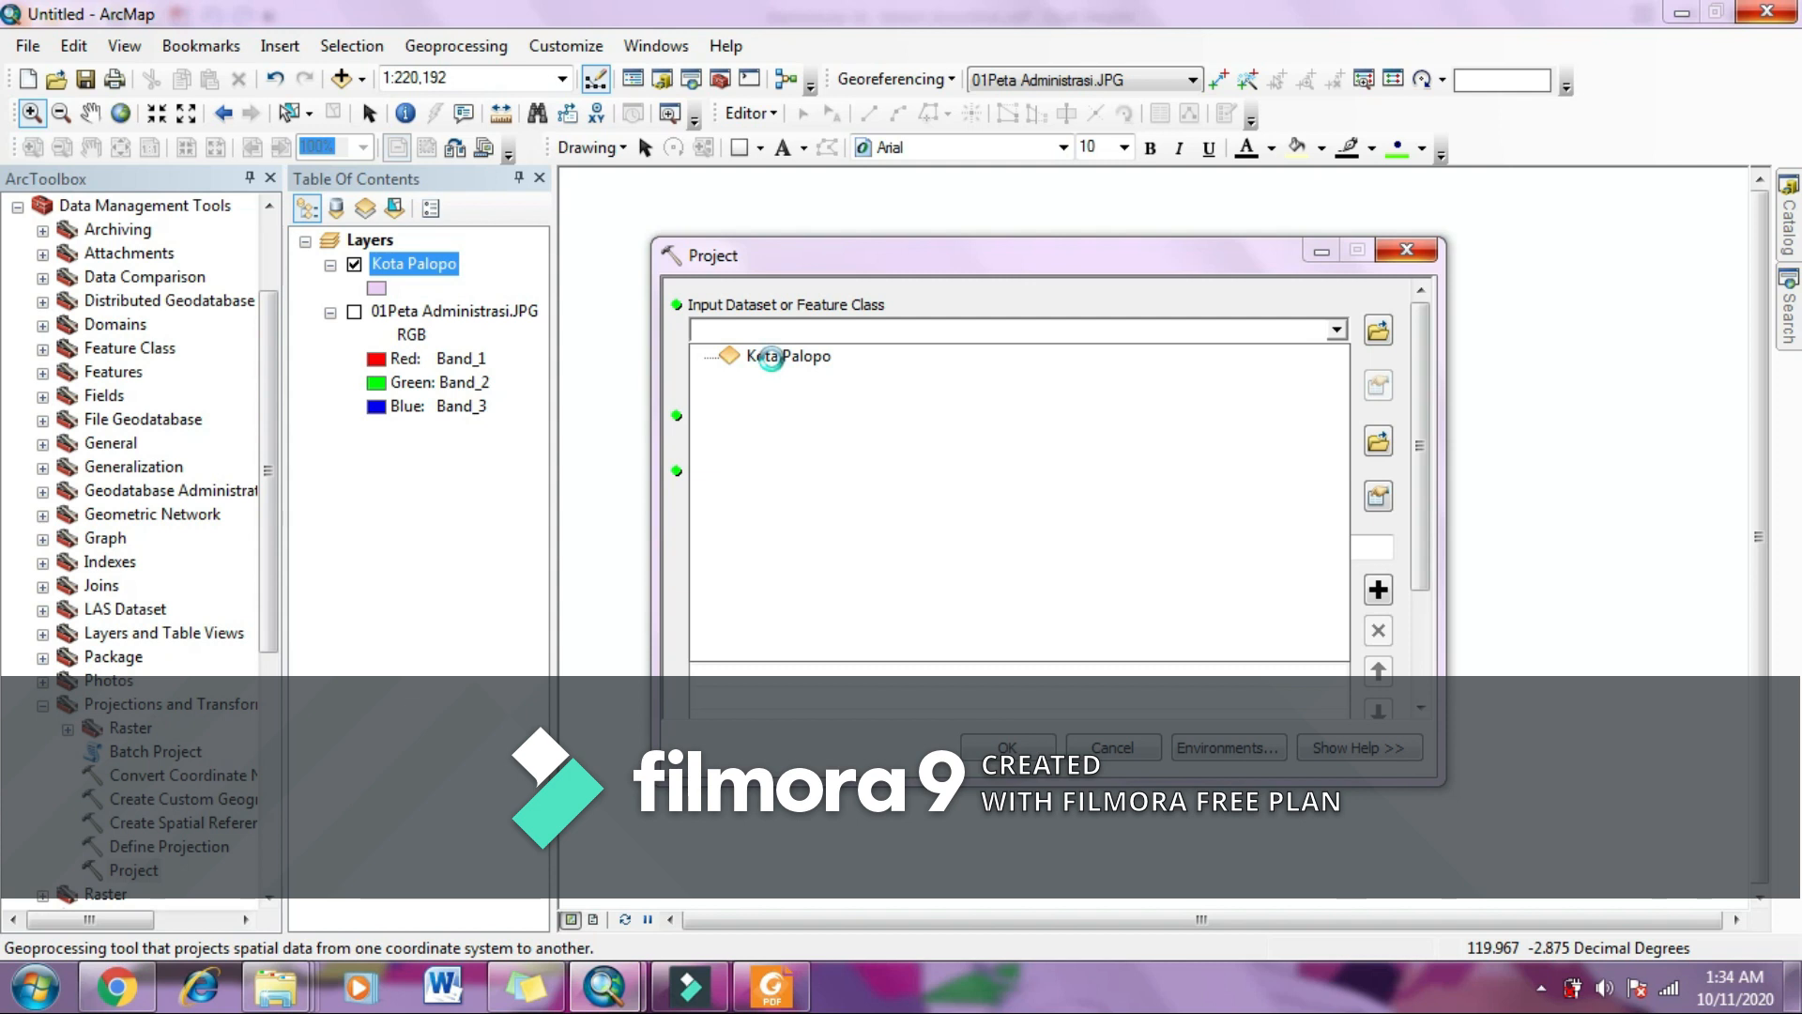
click(770, 357)
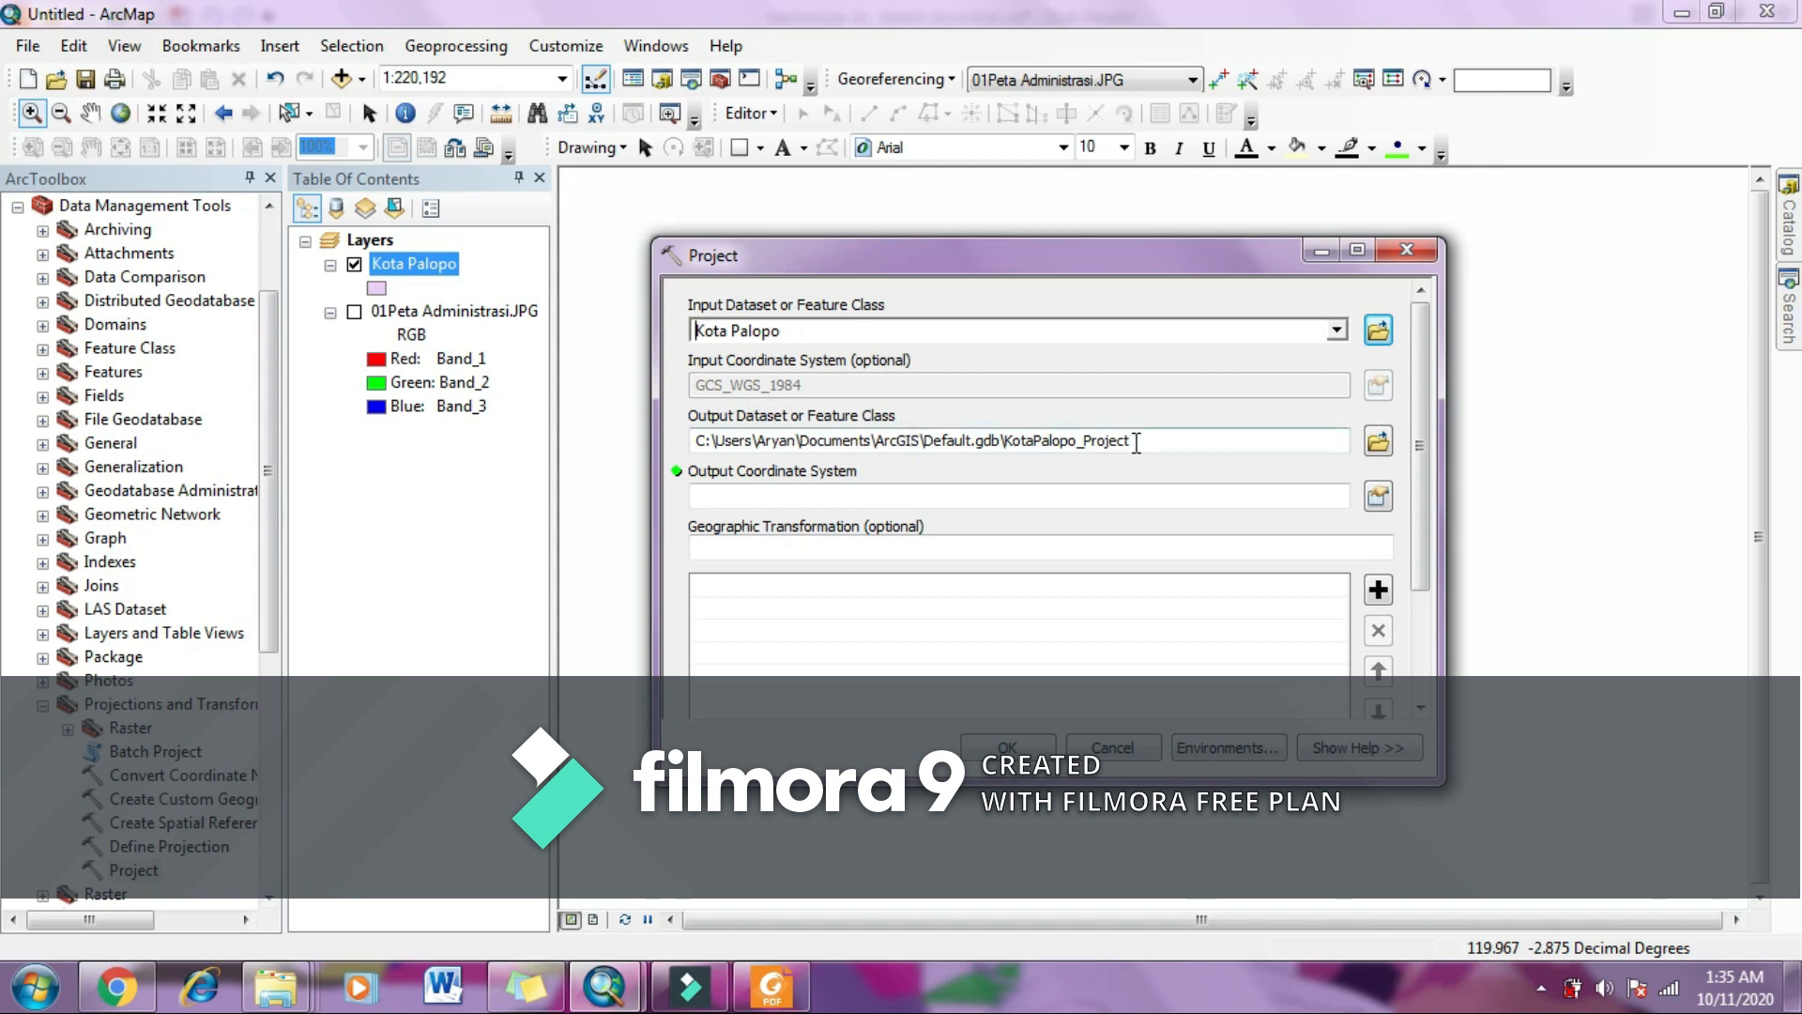
Step: Browse the output coordinate system choices to the WGS 1984 Southern Hemisphere zones under the projected UTM systems
click(1377, 497)
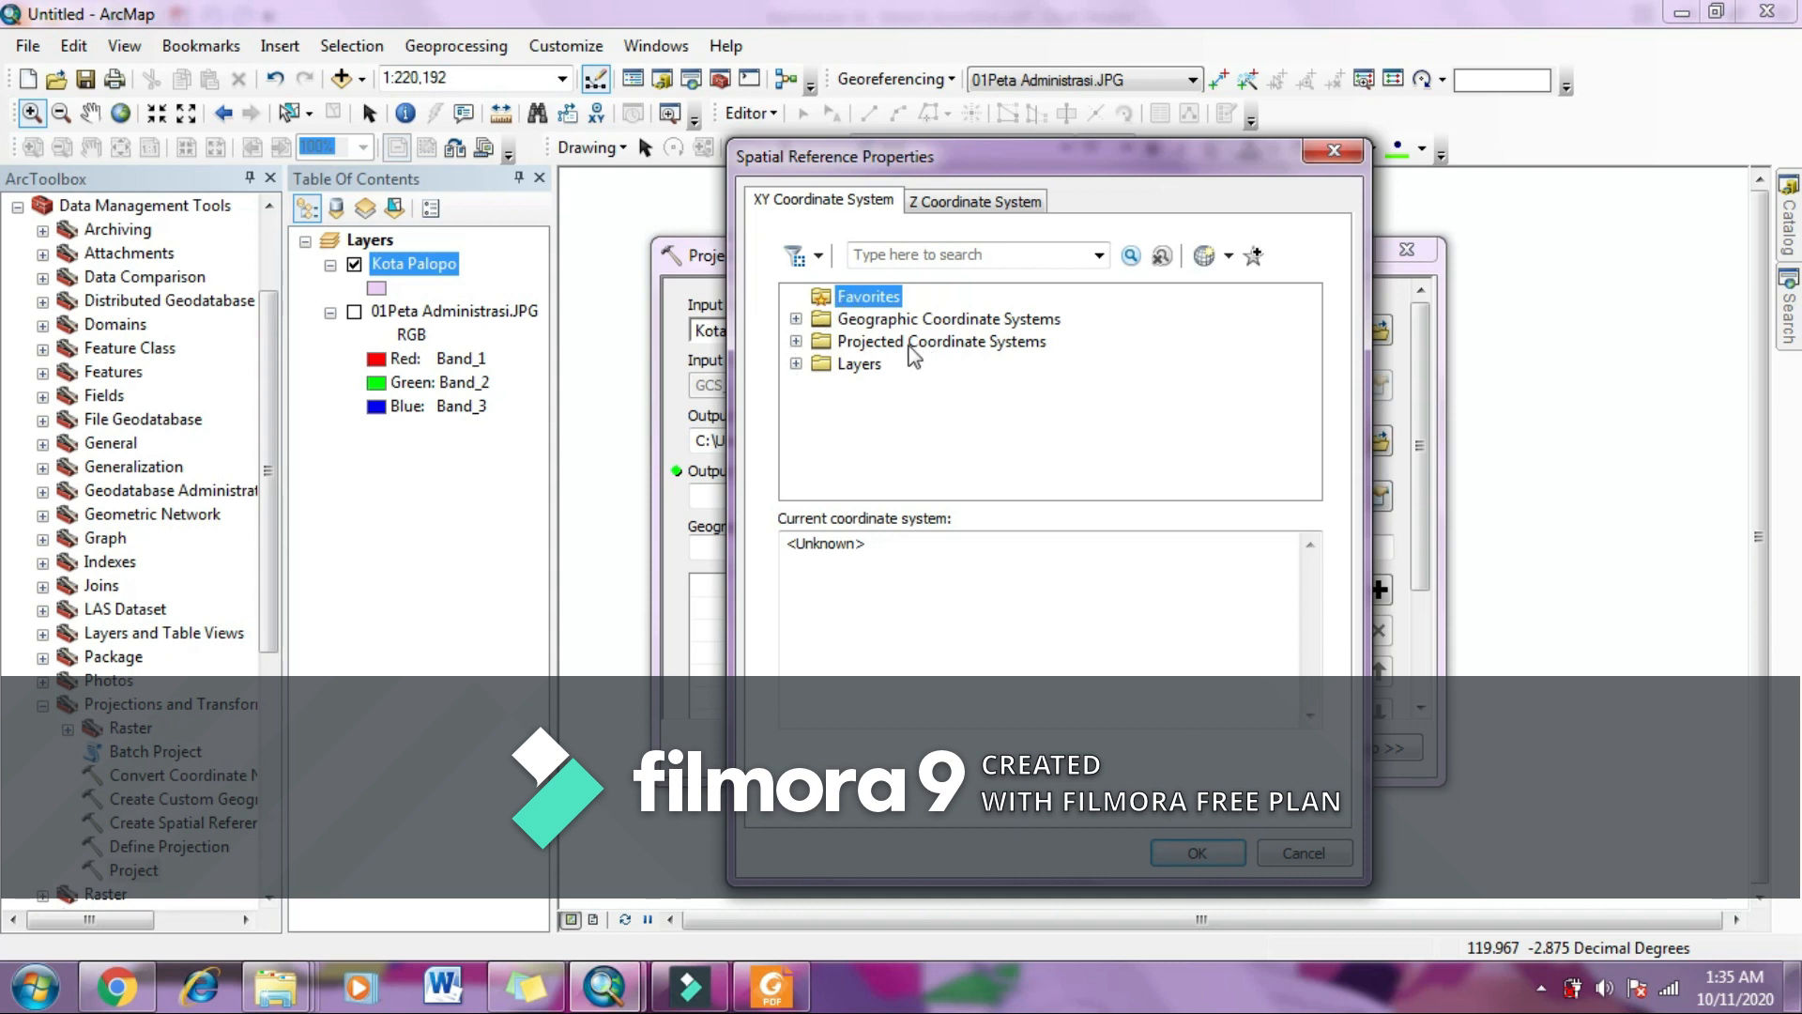
click(795, 341)
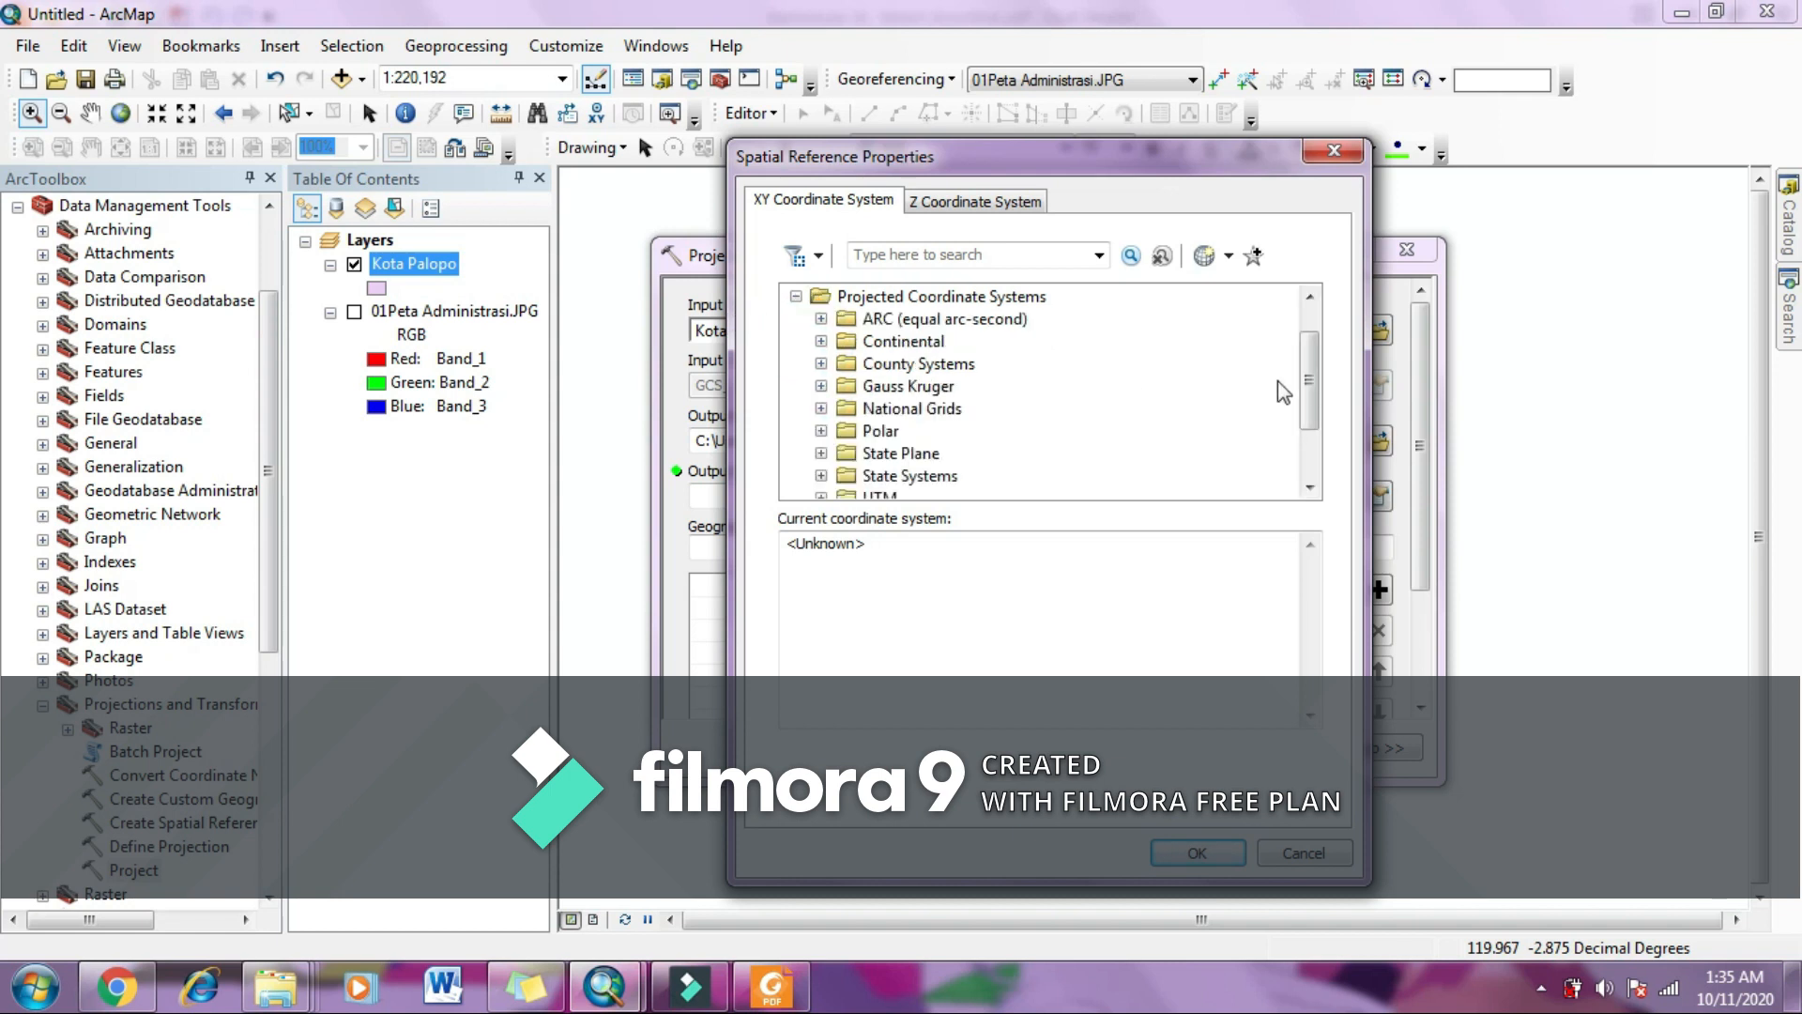
drag(1309, 387, 1310, 429)
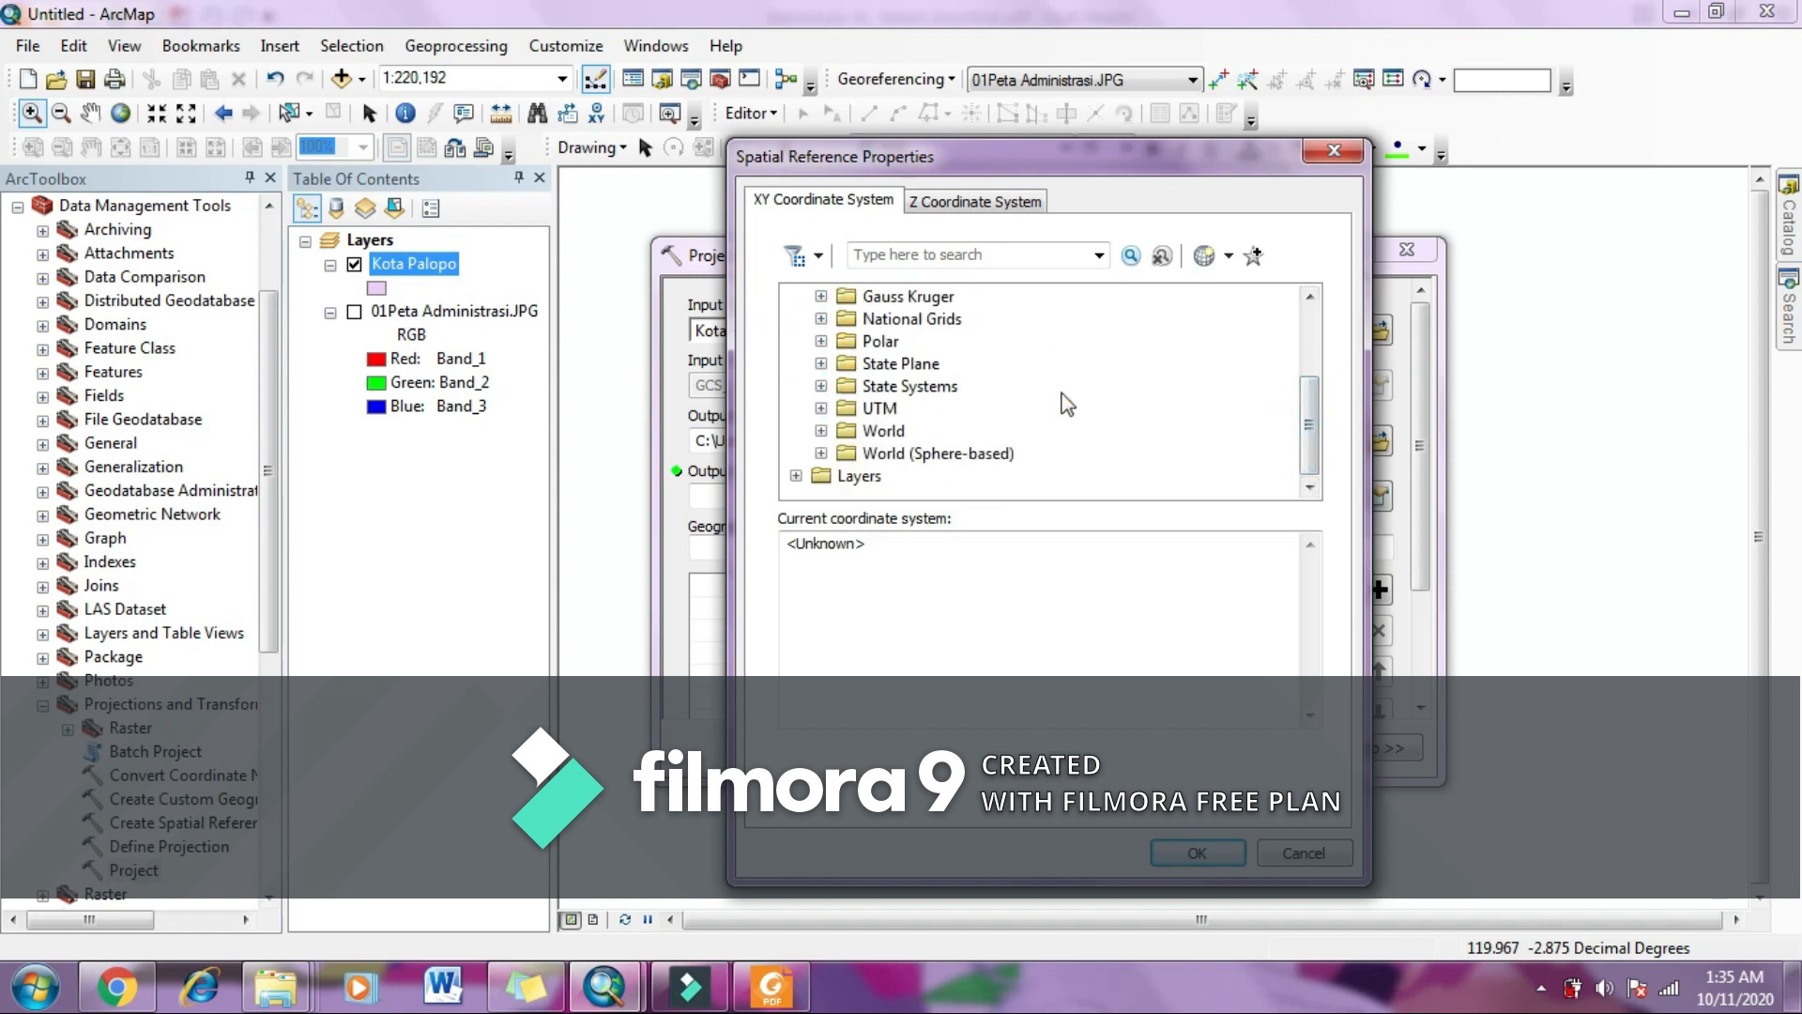
click(821, 409)
drag(1309, 392, 1310, 441)
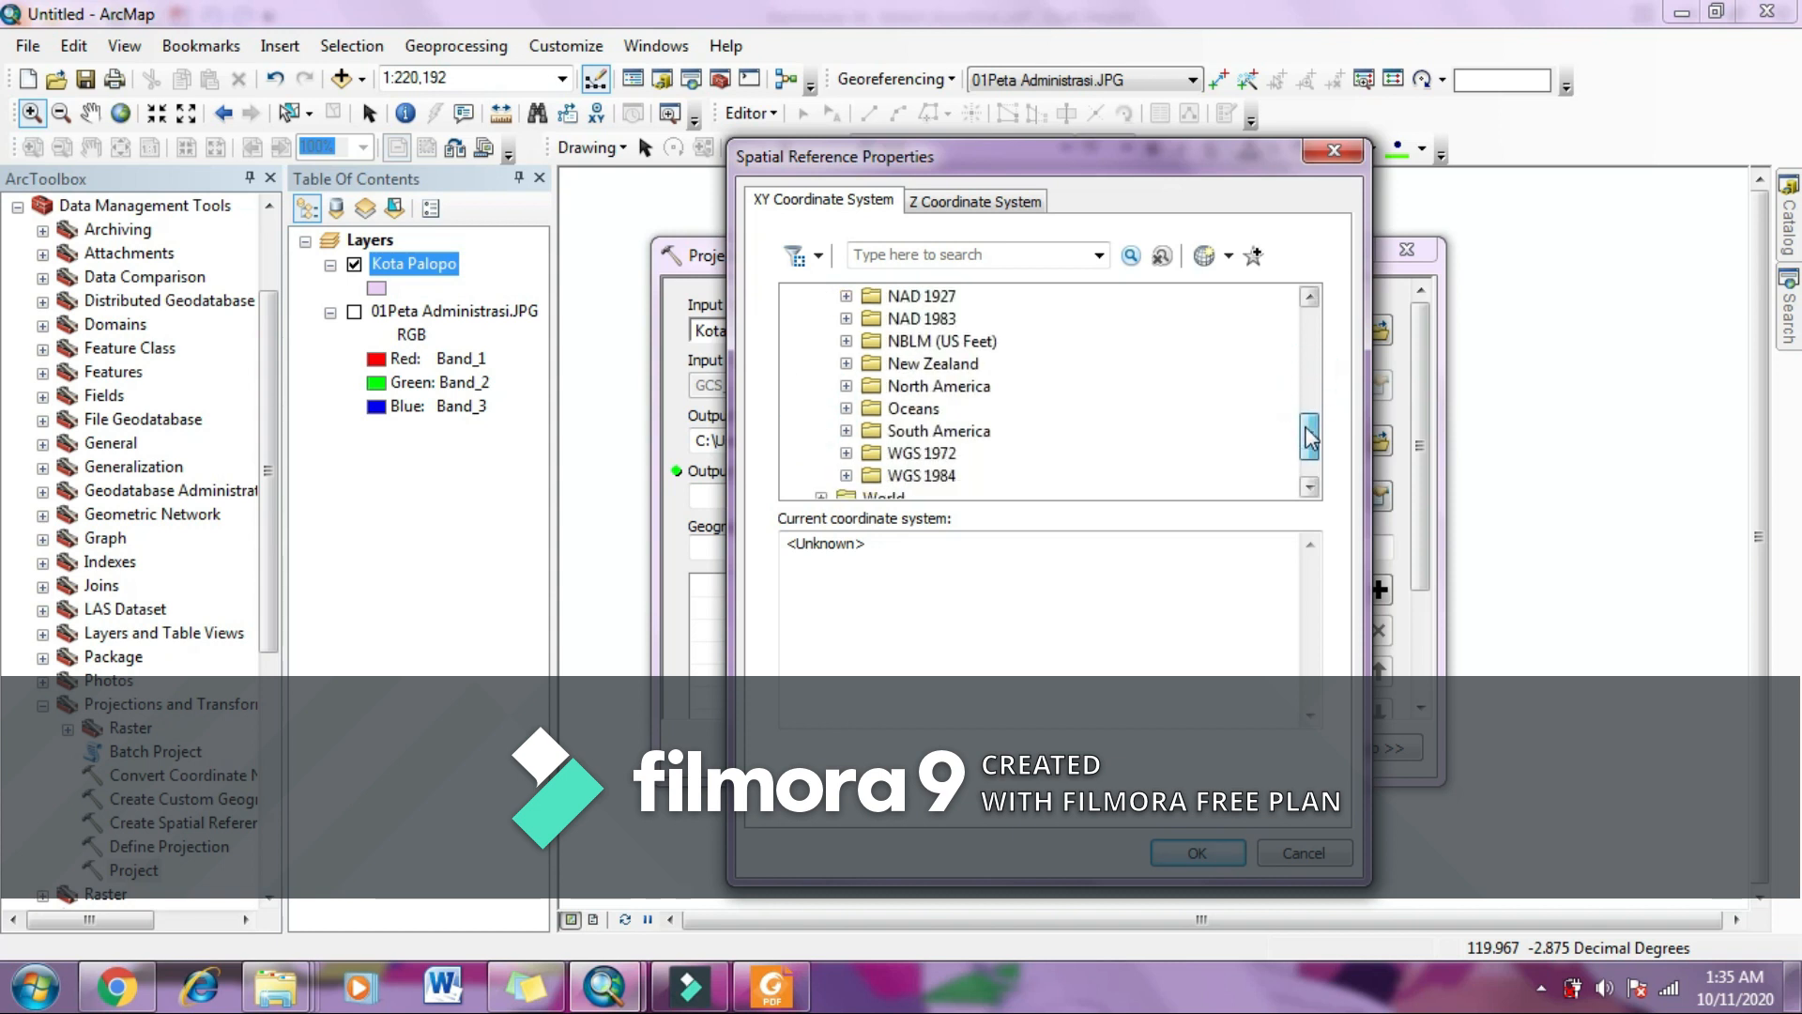
click(846, 475)
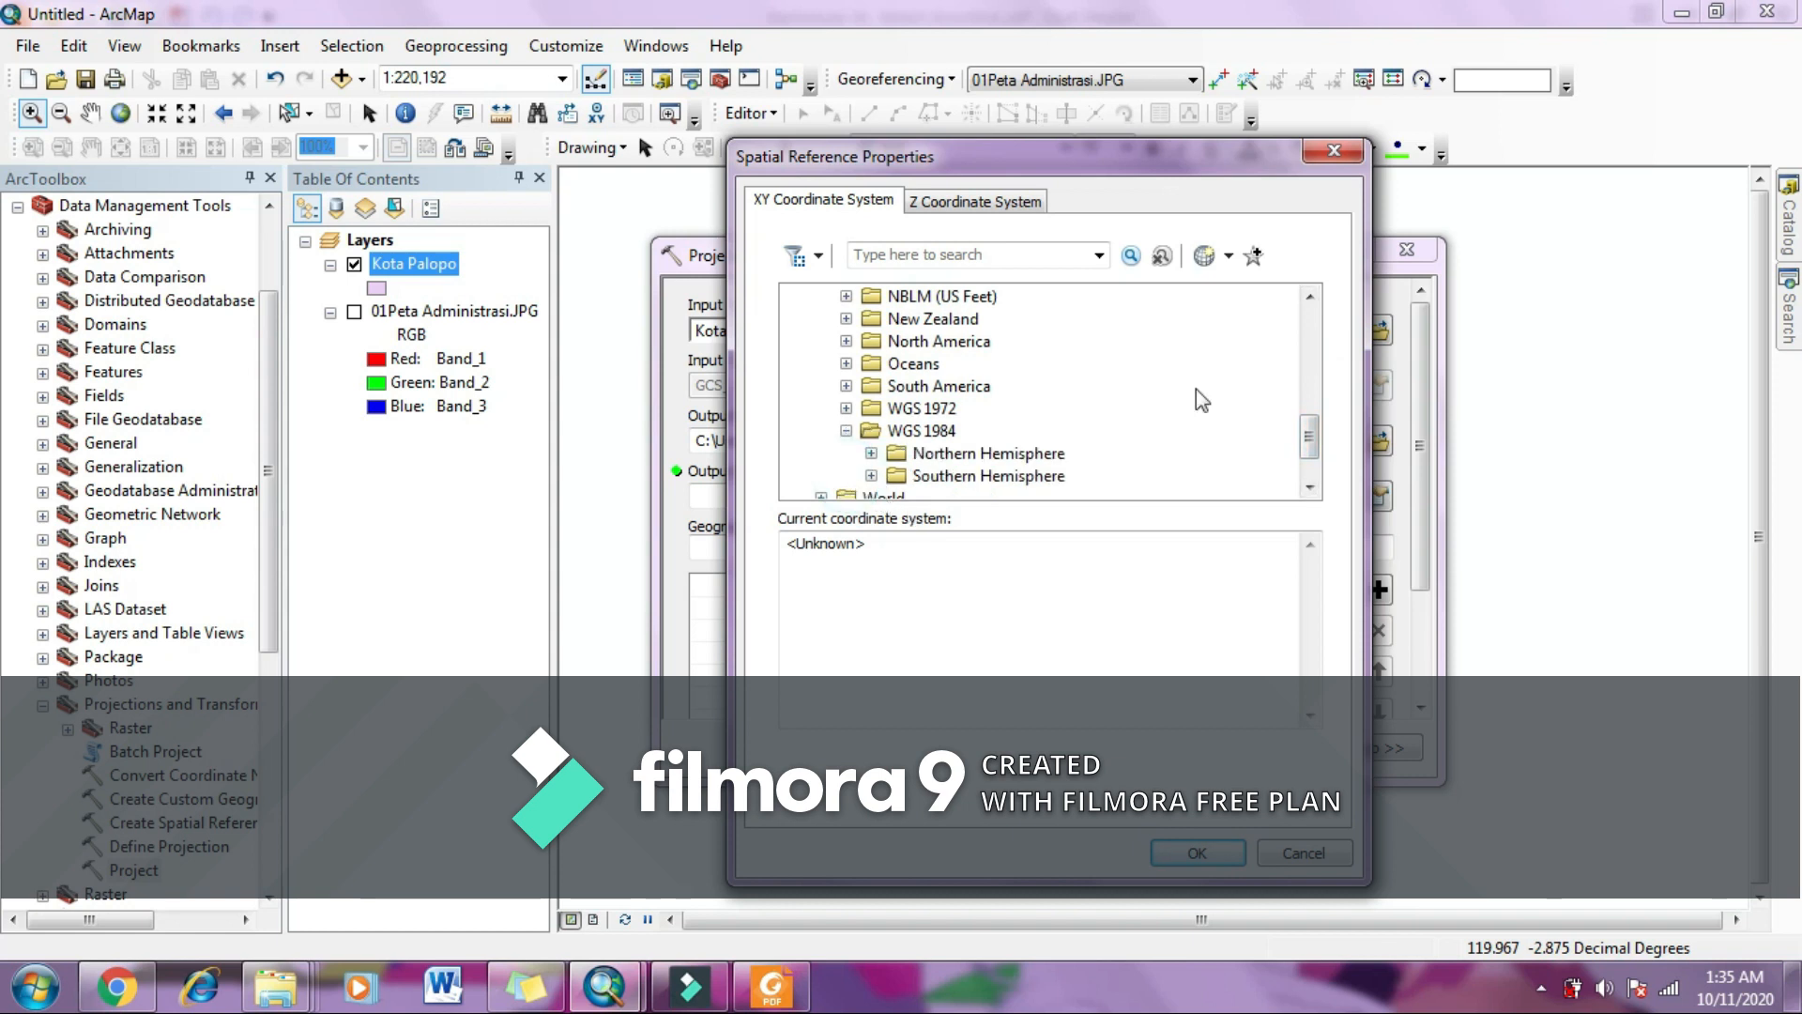
drag(1309, 434, 1310, 452)
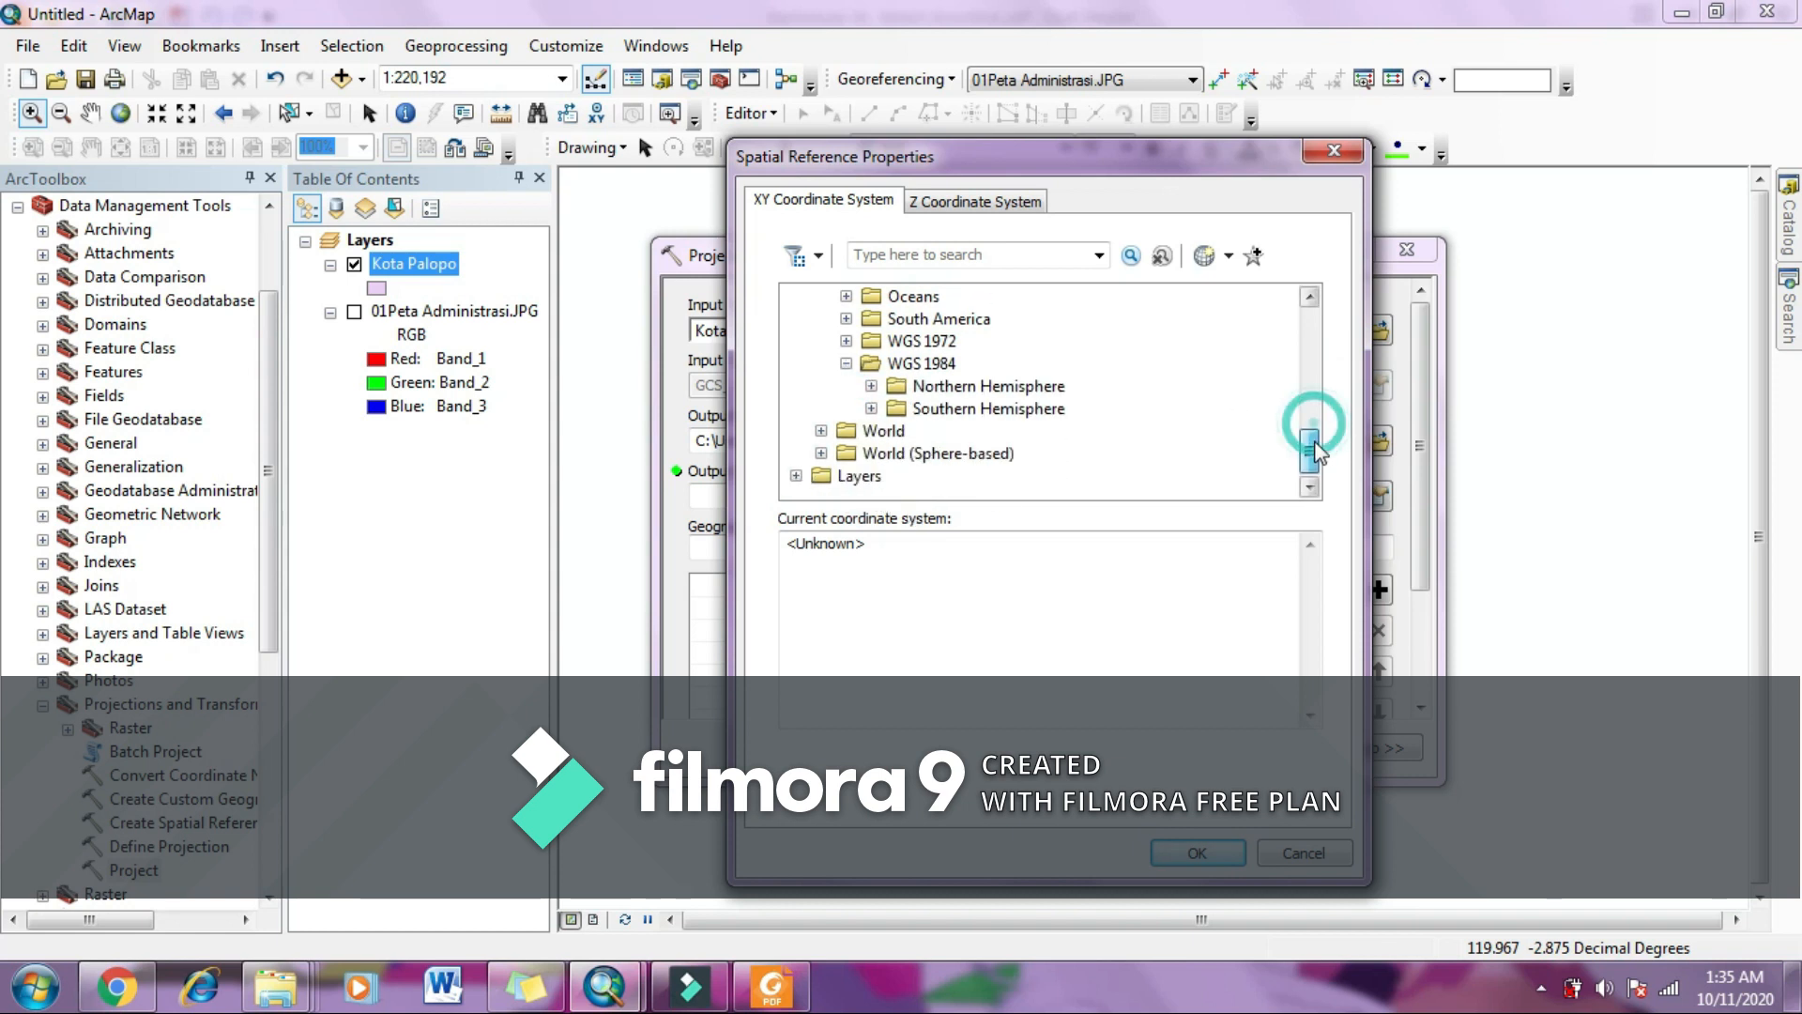
click(871, 409)
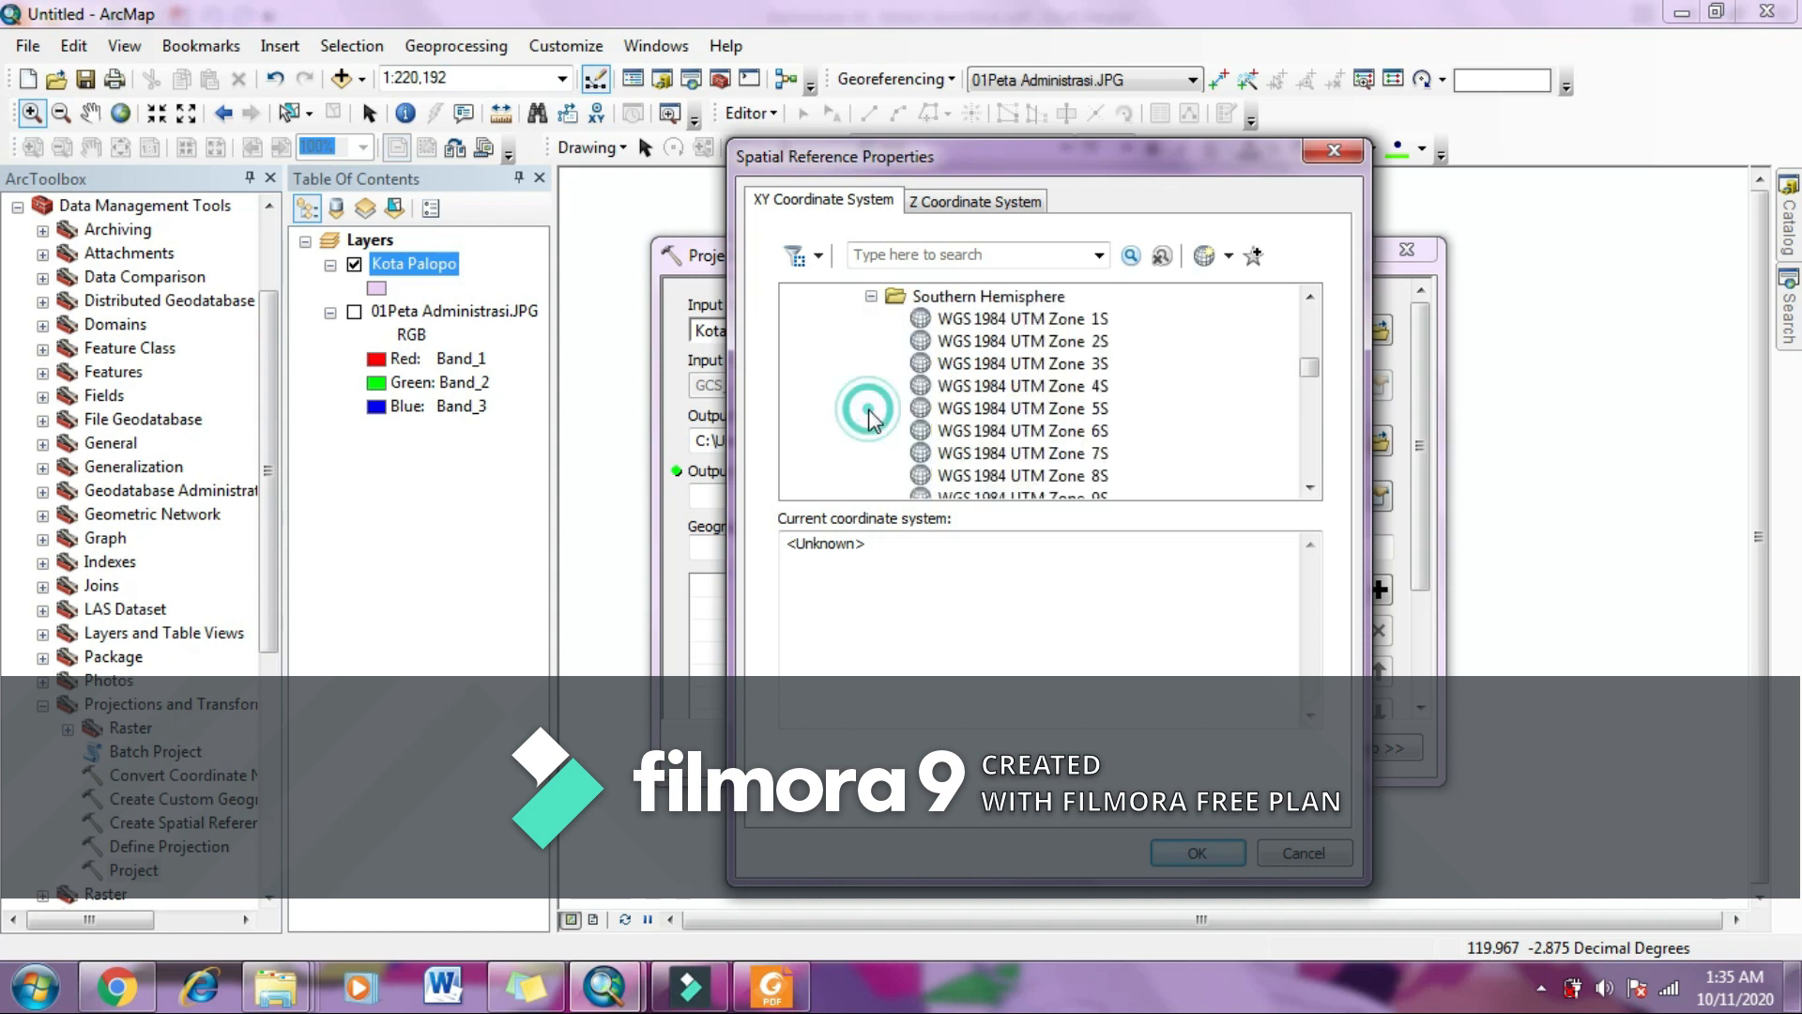
click(1309, 487)
click(1310, 488)
click(1310, 488)
click(1309, 488)
click(1309, 488)
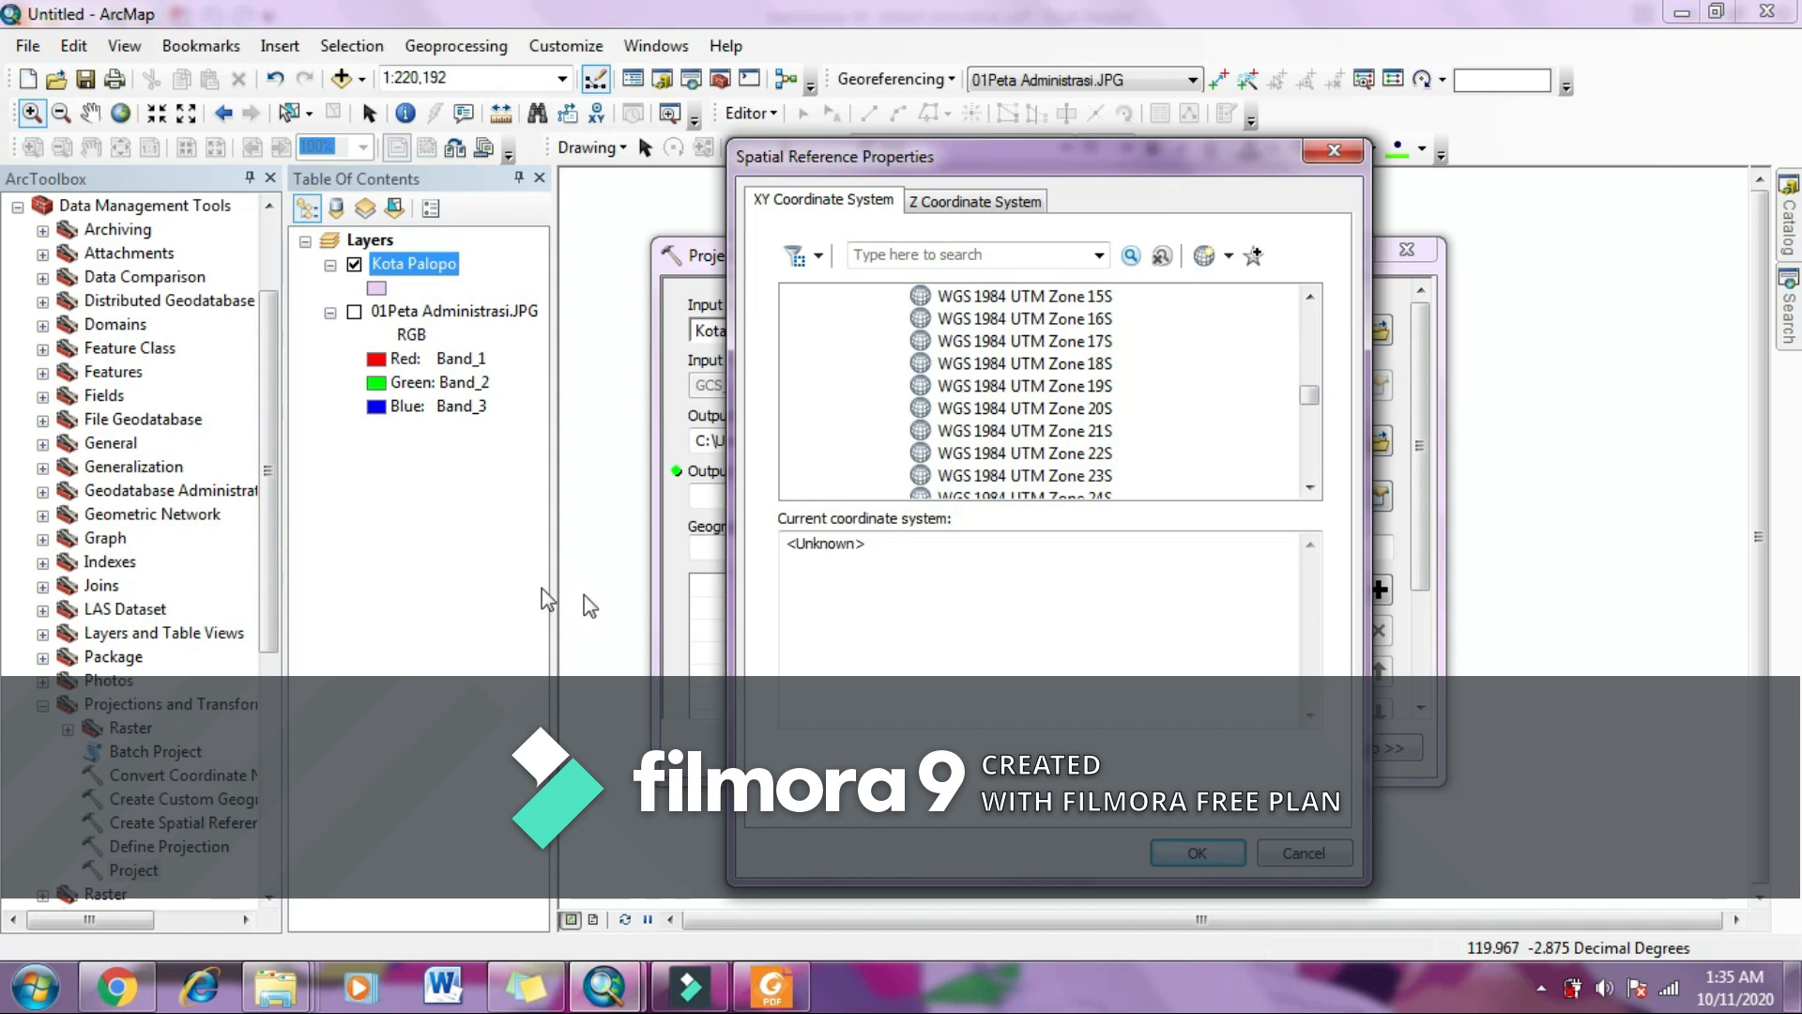
Step: Check which UTM zone covers Kota Palopo on the Indonesia zone map in Foxit Reader, and return to ArcMap
click(772, 985)
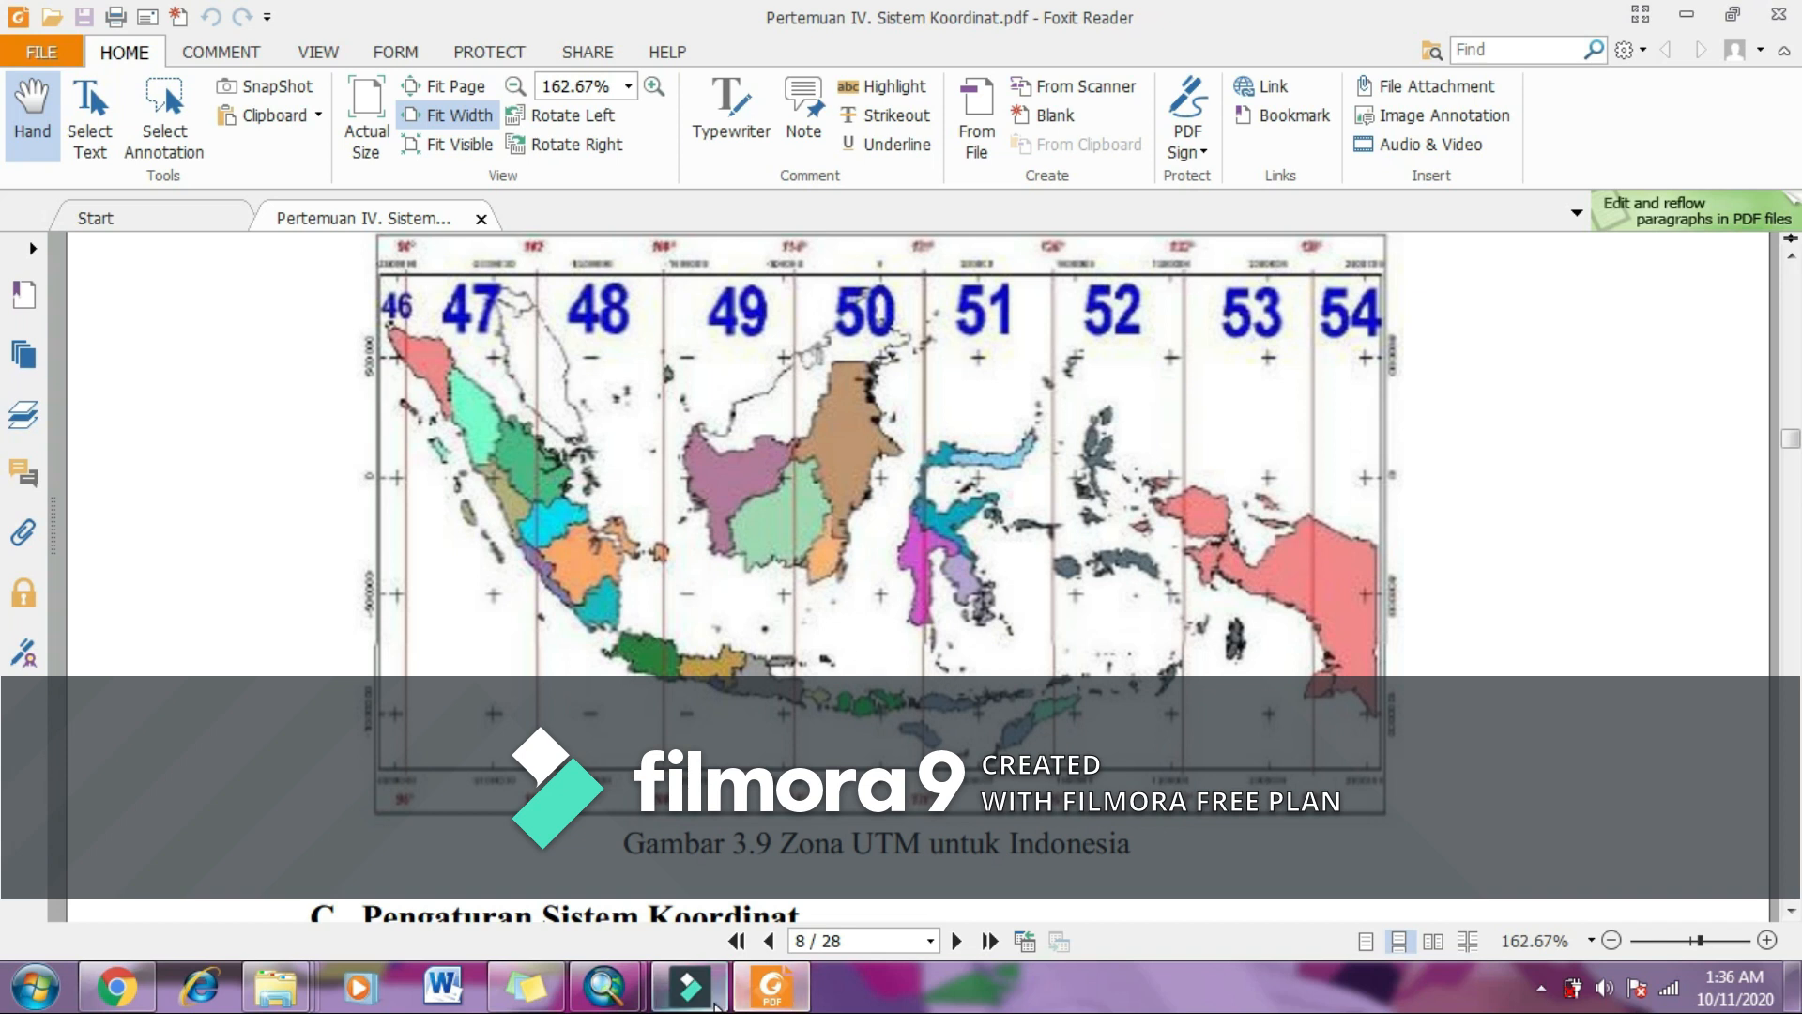
mouse_move(623, 993)
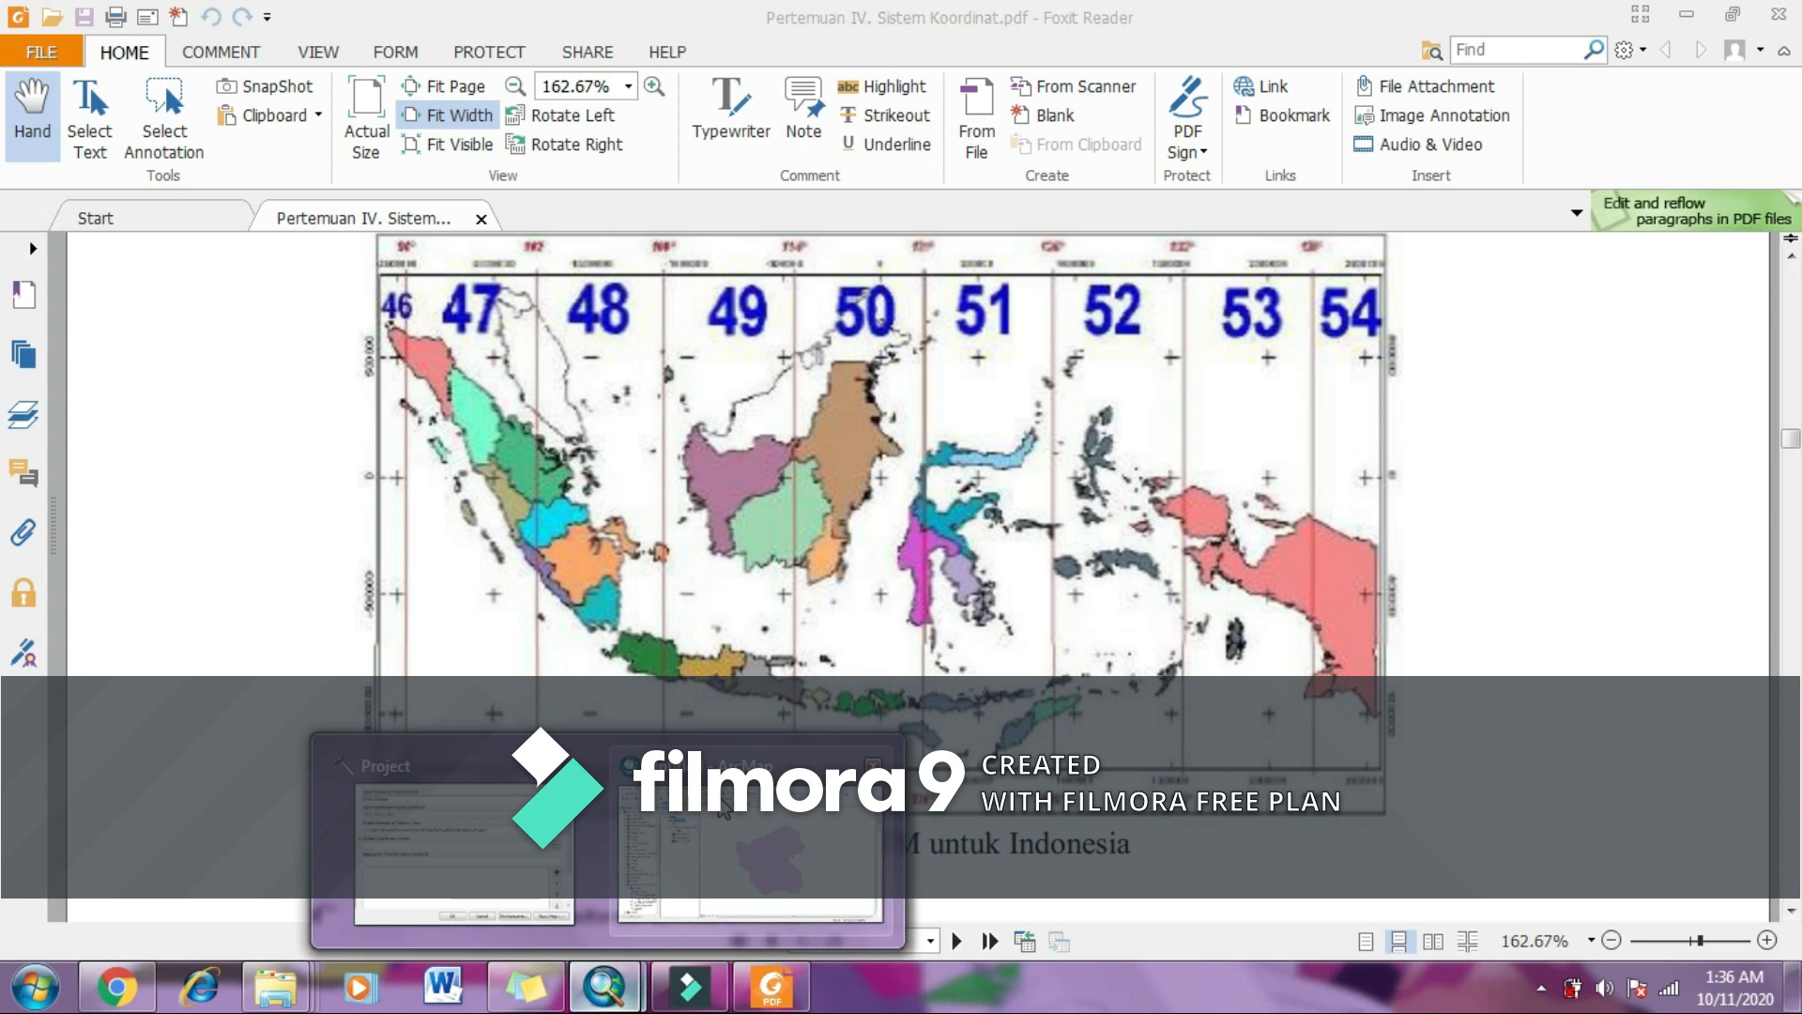
click(751, 845)
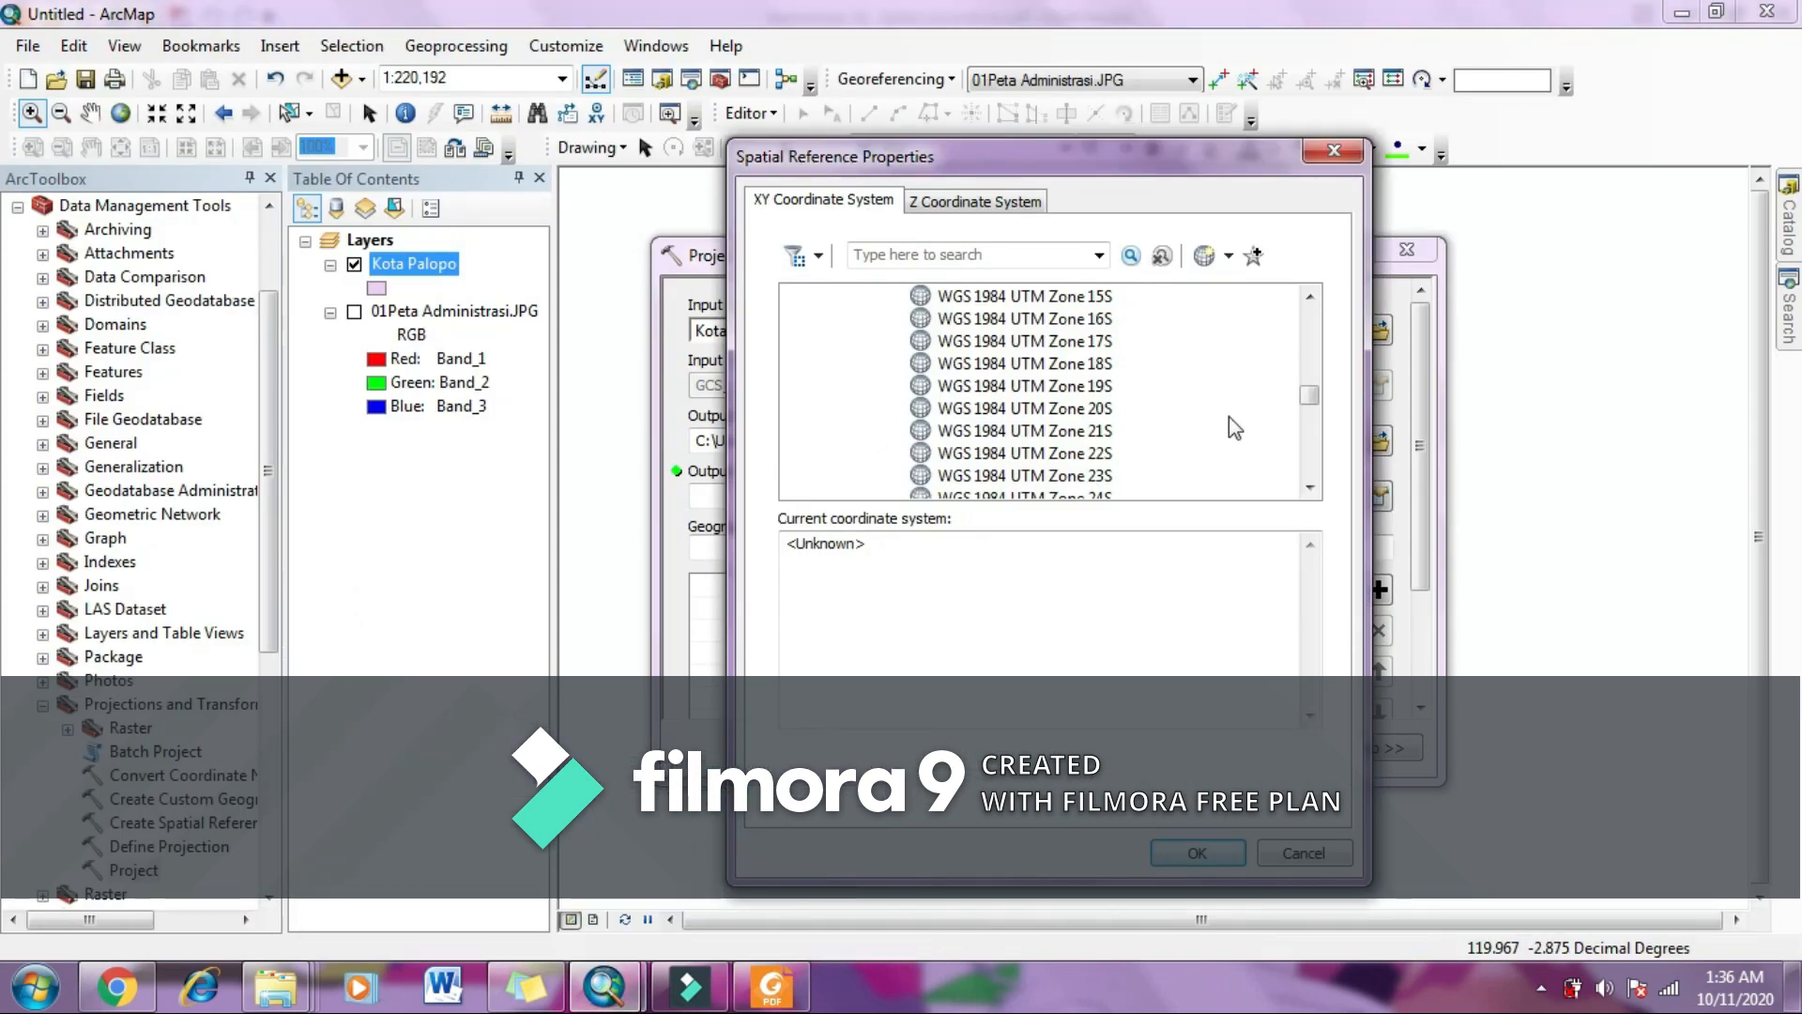
Step: Set the output coordinate system of the Project tool to WGS 1984 UTM Zone 51S
click(1309, 487)
click(1309, 488)
click(1309, 487)
click(1310, 487)
click(1309, 487)
click(1310, 488)
click(1310, 487)
click(1309, 487)
click(1309, 488)
click(1310, 488)
click(1309, 488)
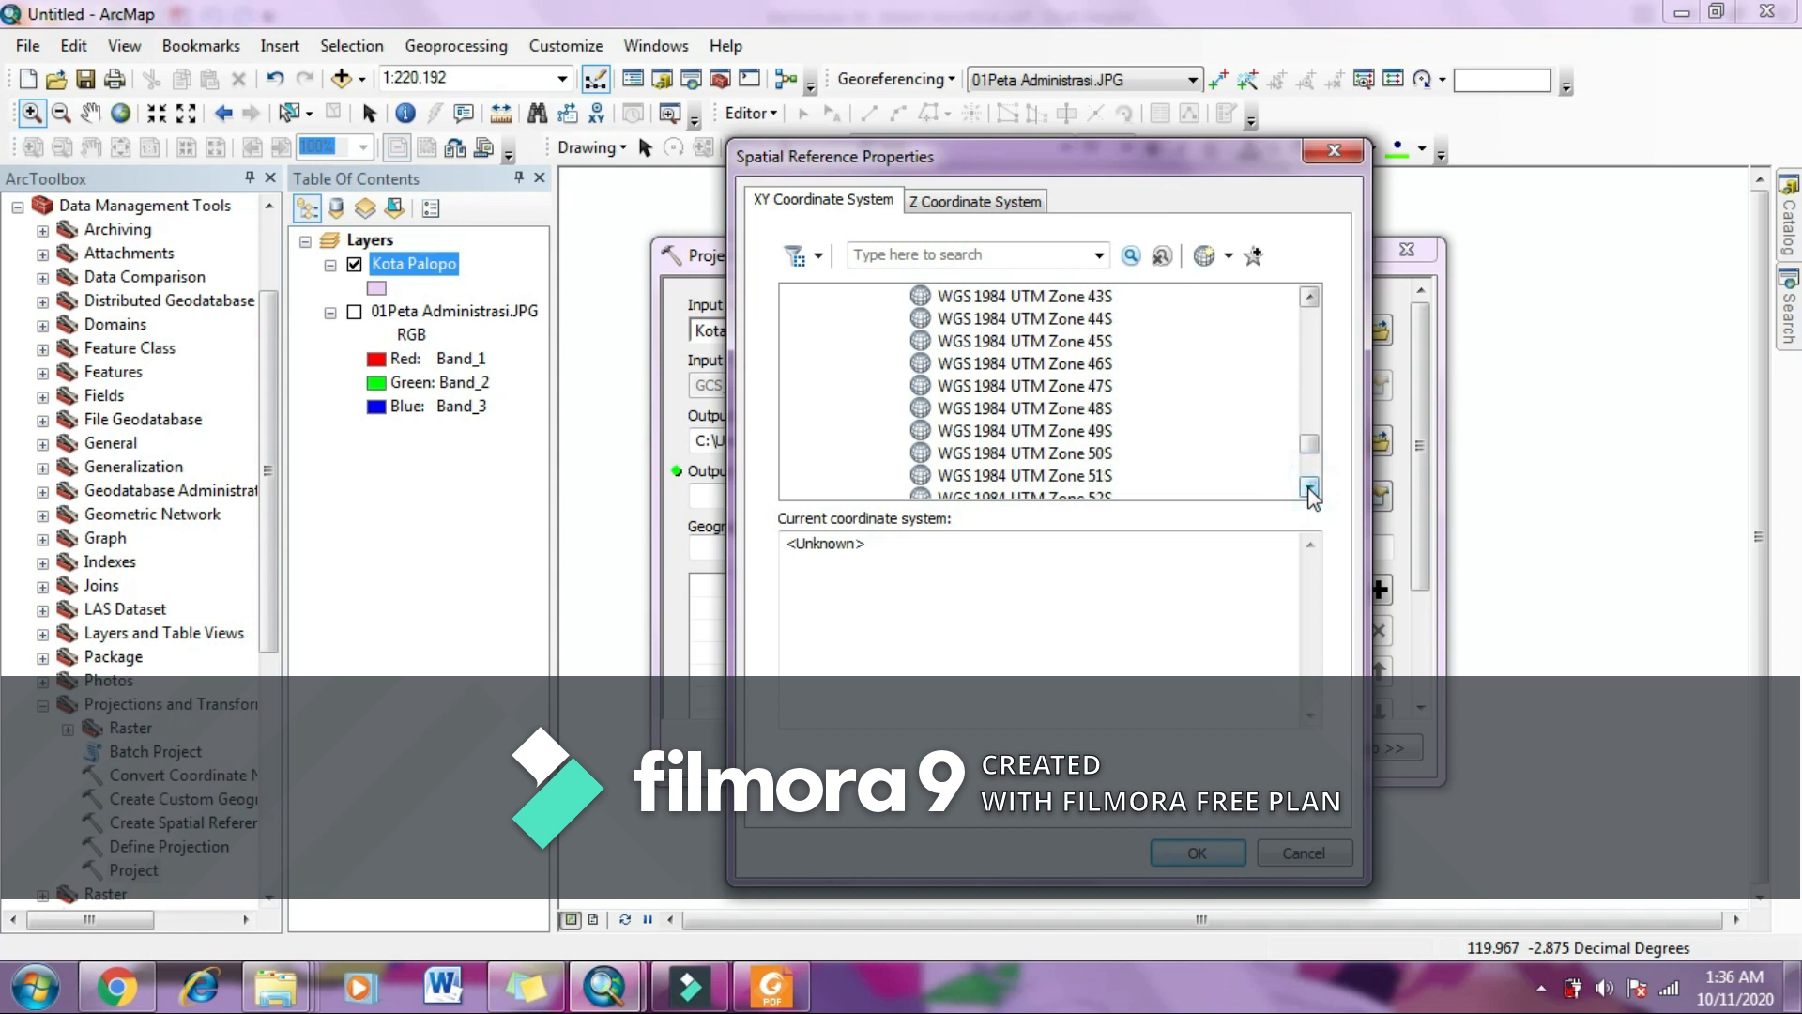
click(1073, 477)
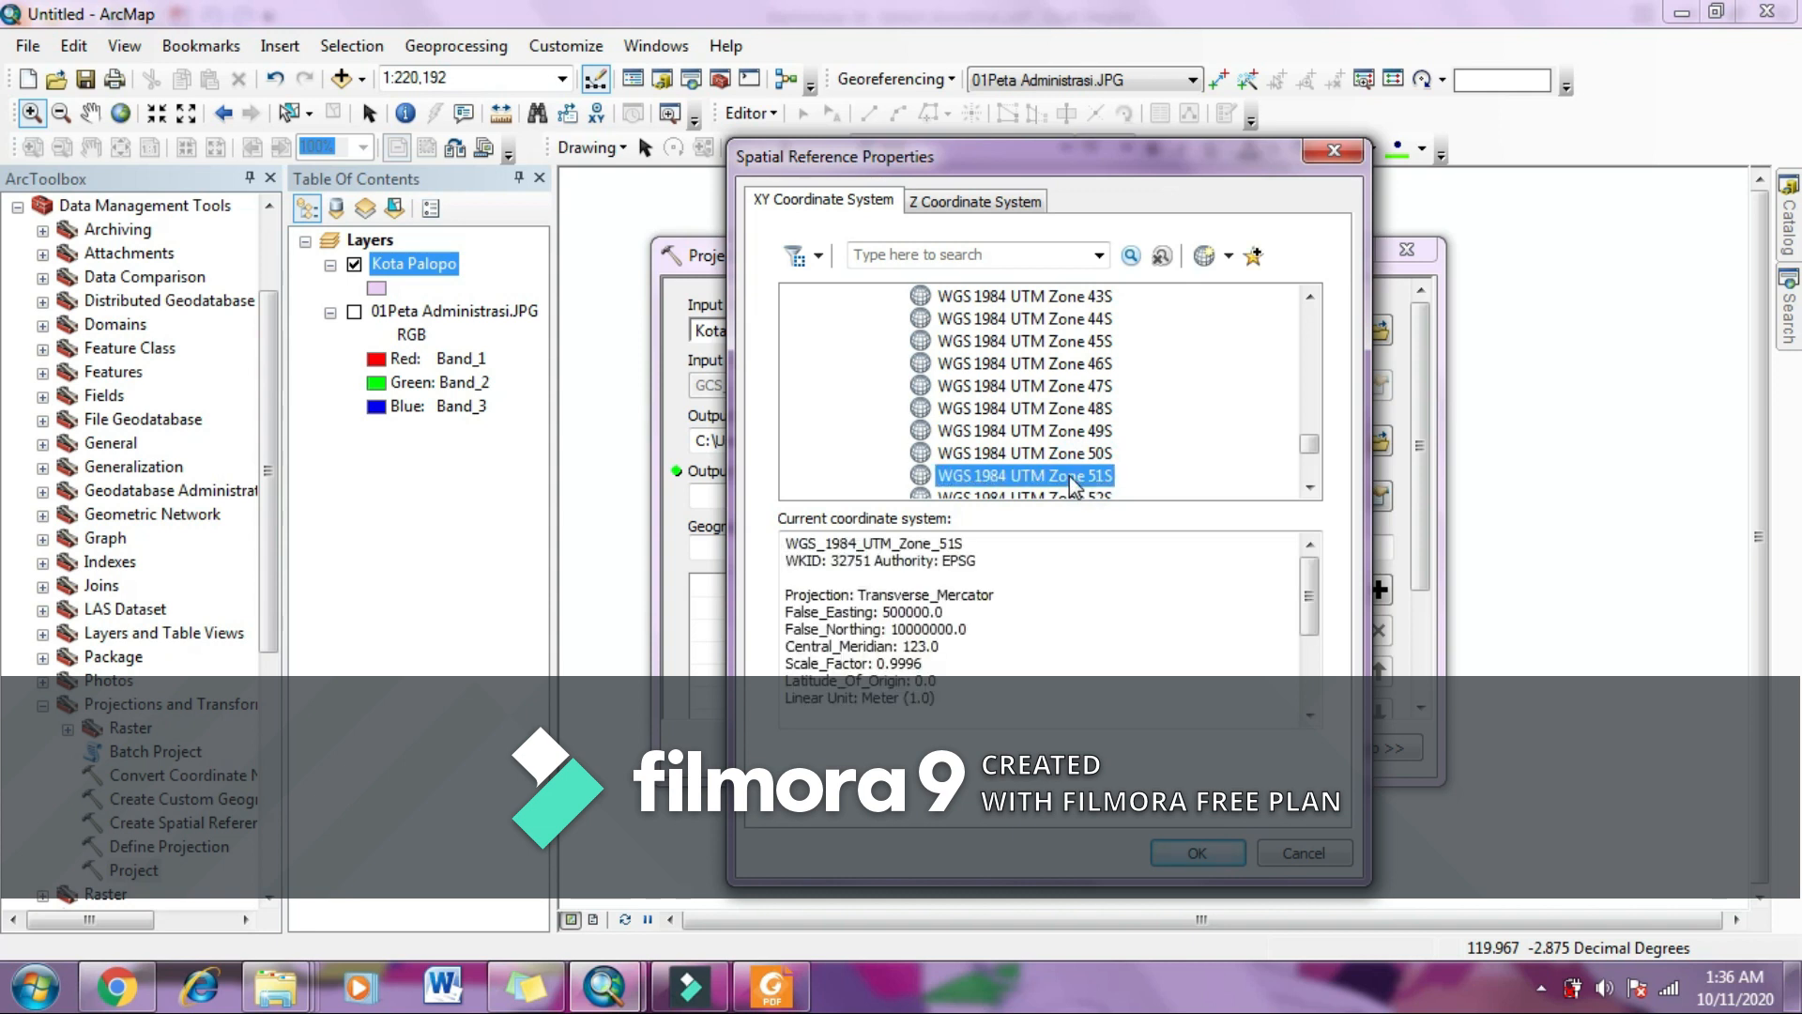
click(1199, 854)
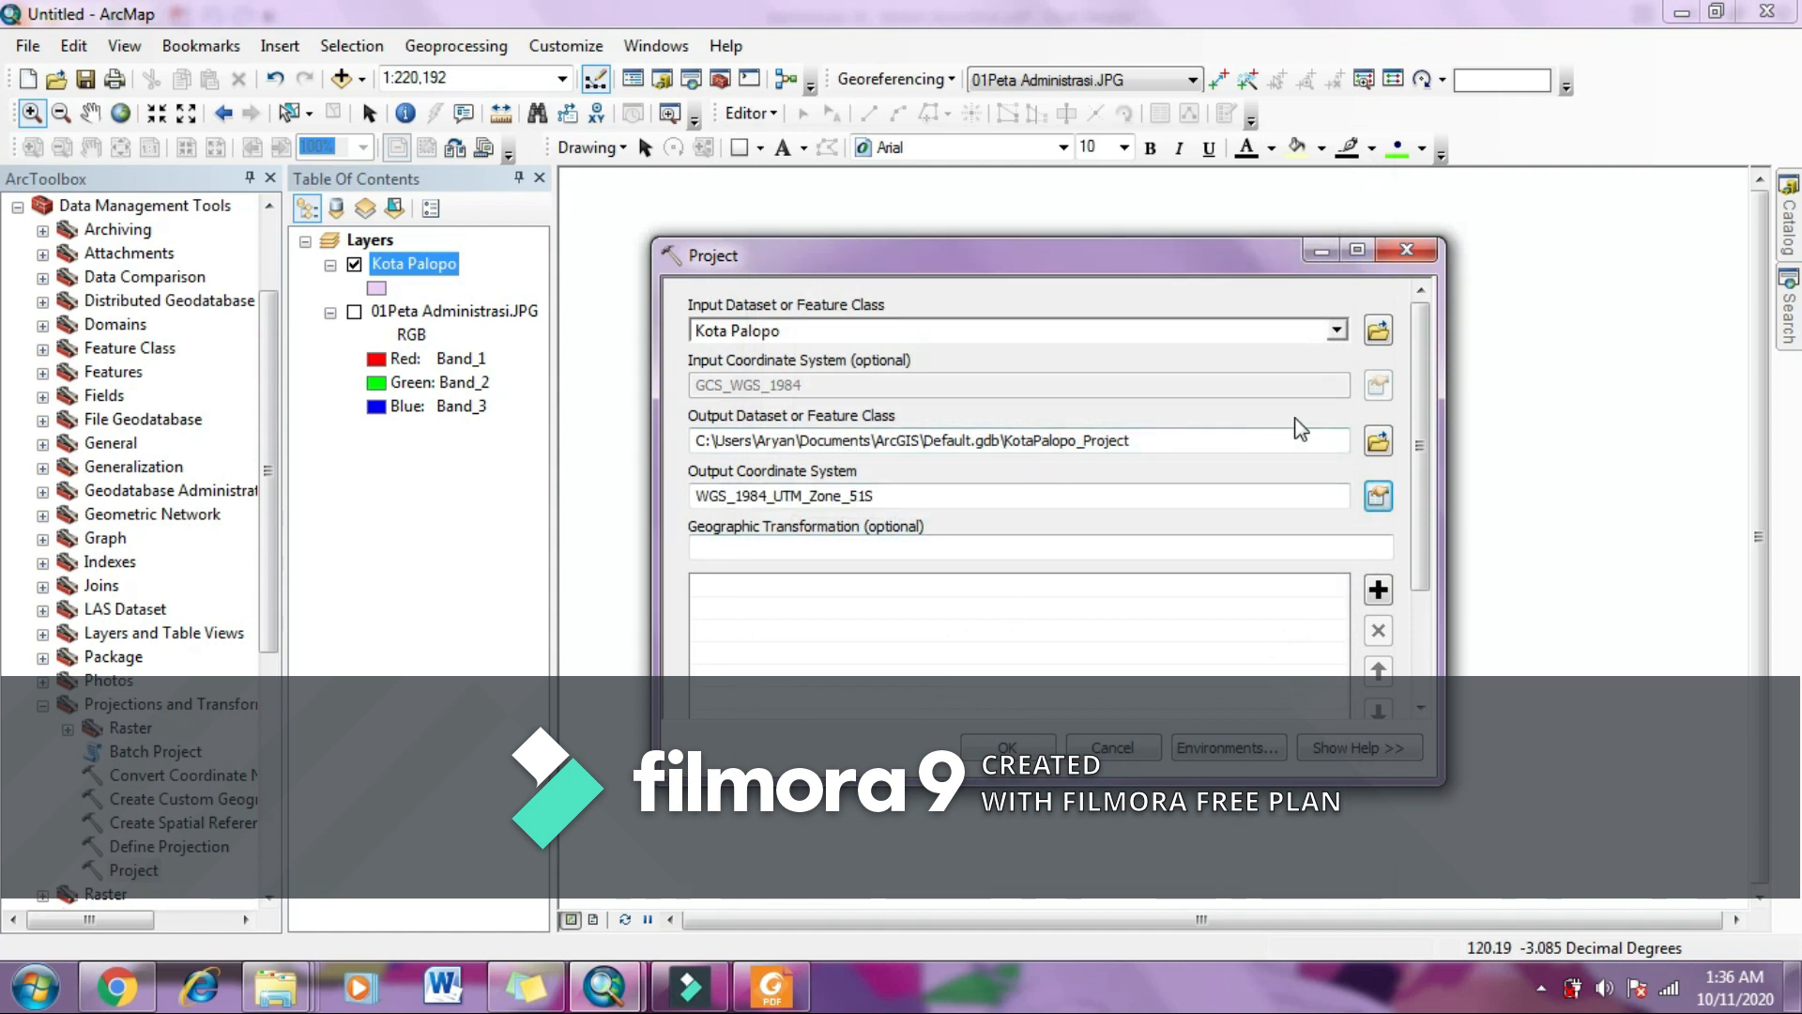
Step: Choose the folder D:\Pertemuan IV SIG 2020 as the location for the projected output dataset
click(1376, 441)
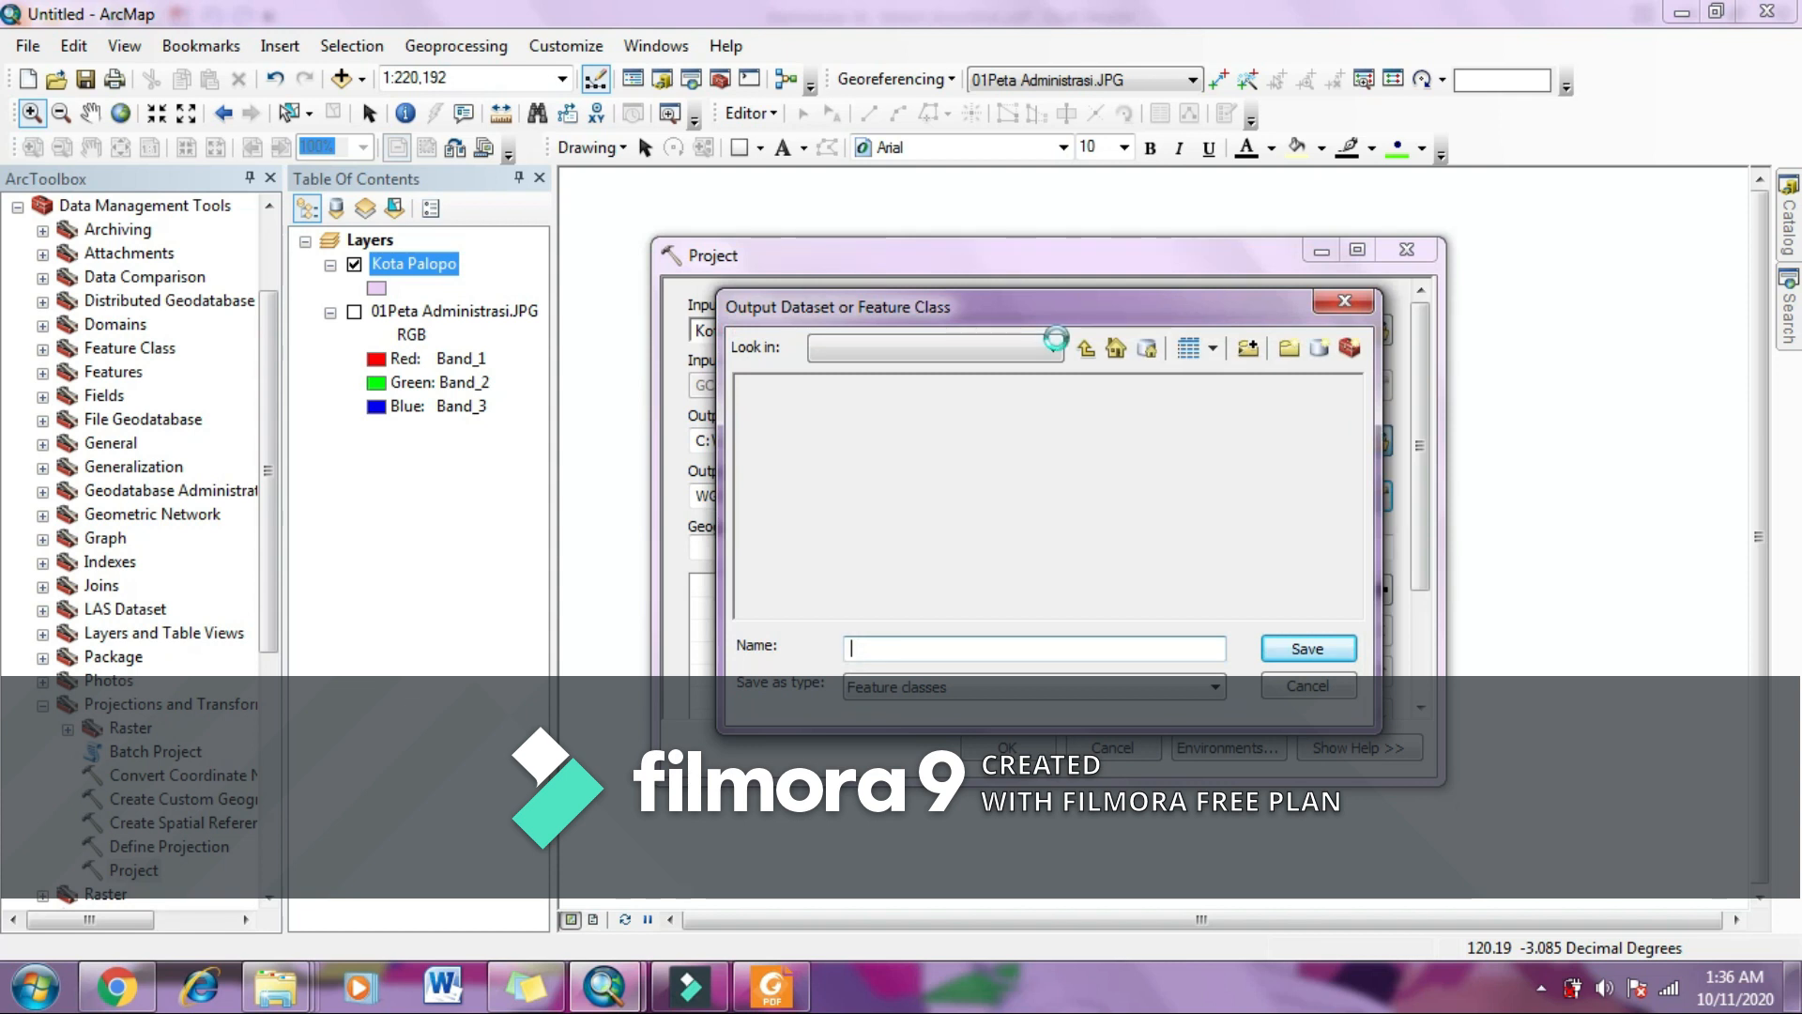
click(1055, 350)
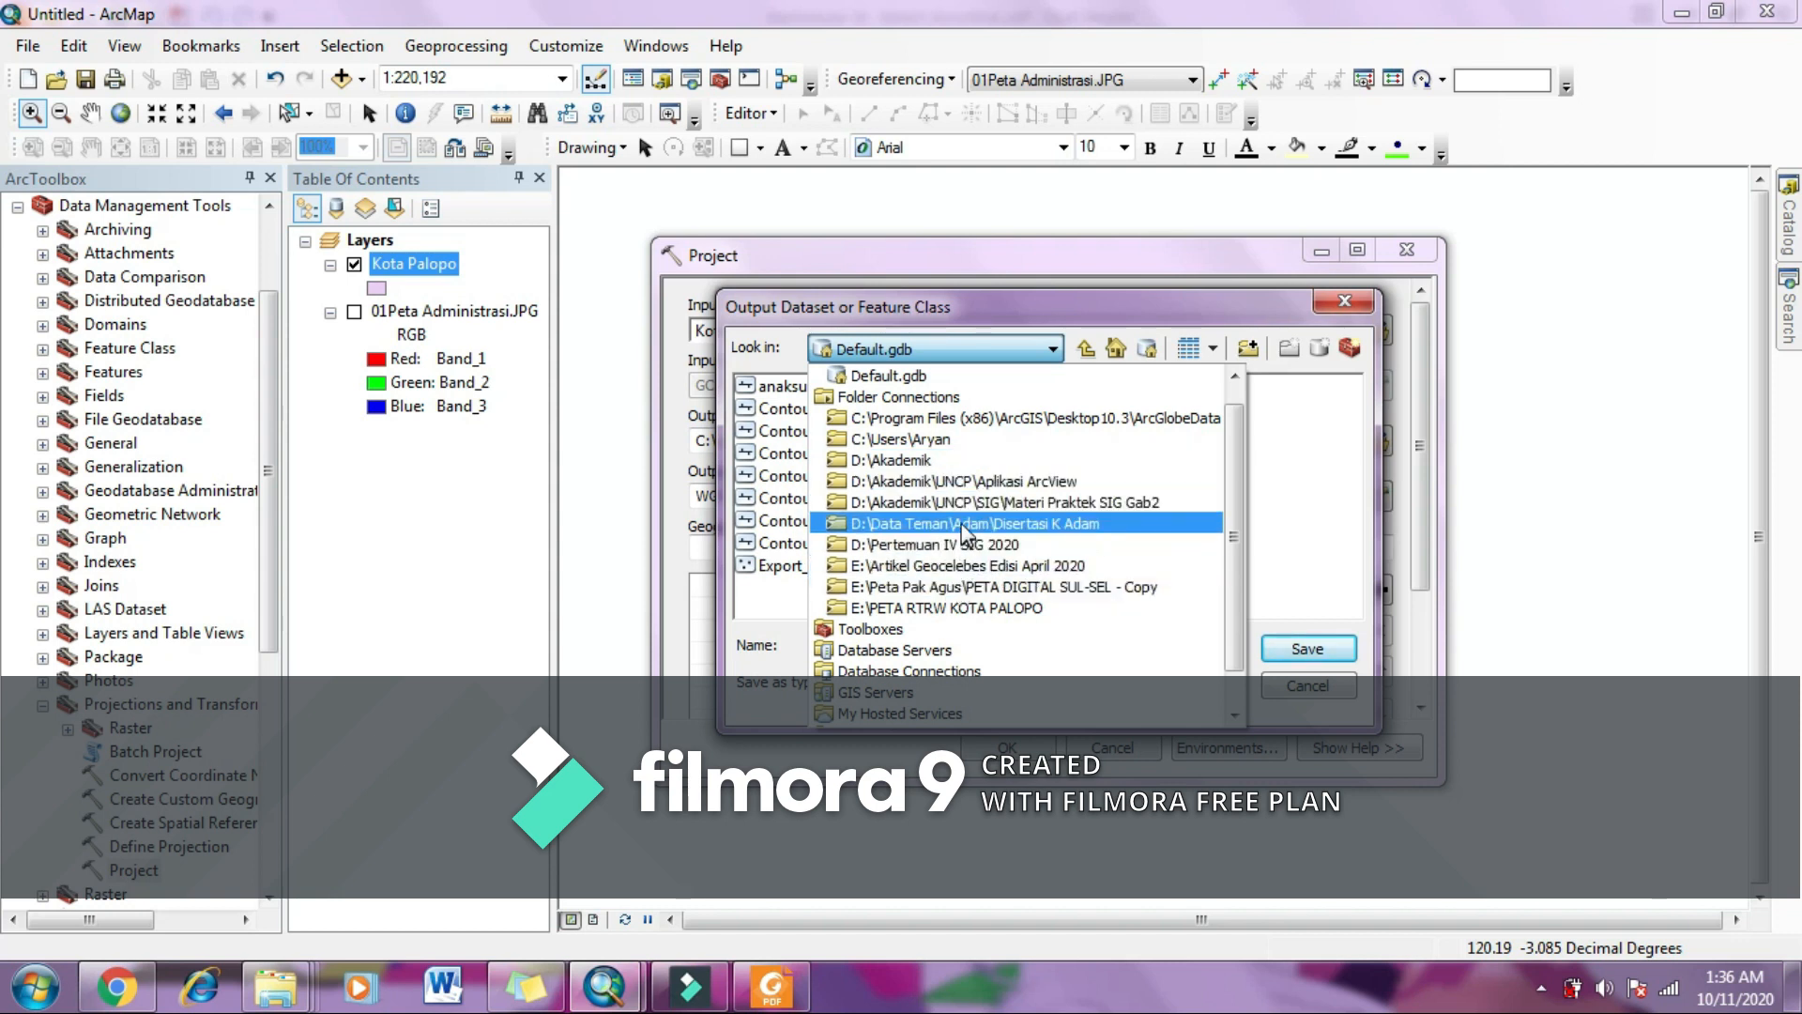
click(914, 464)
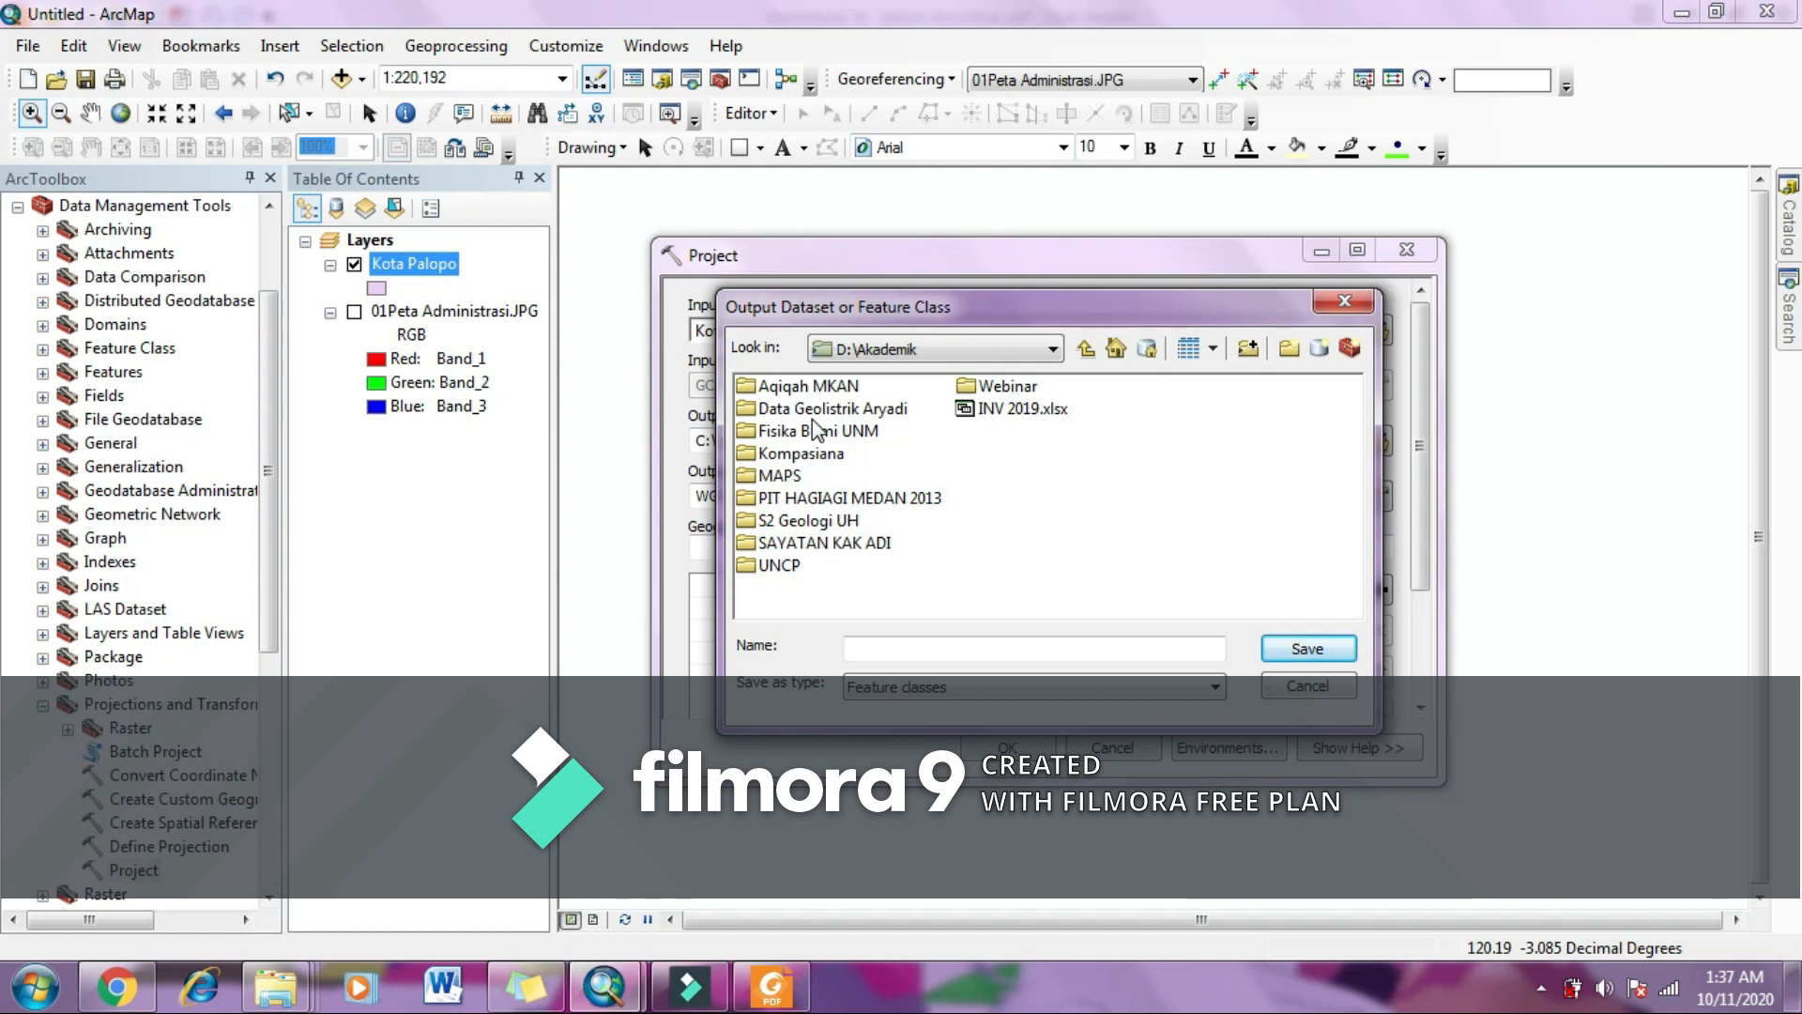
click(1052, 349)
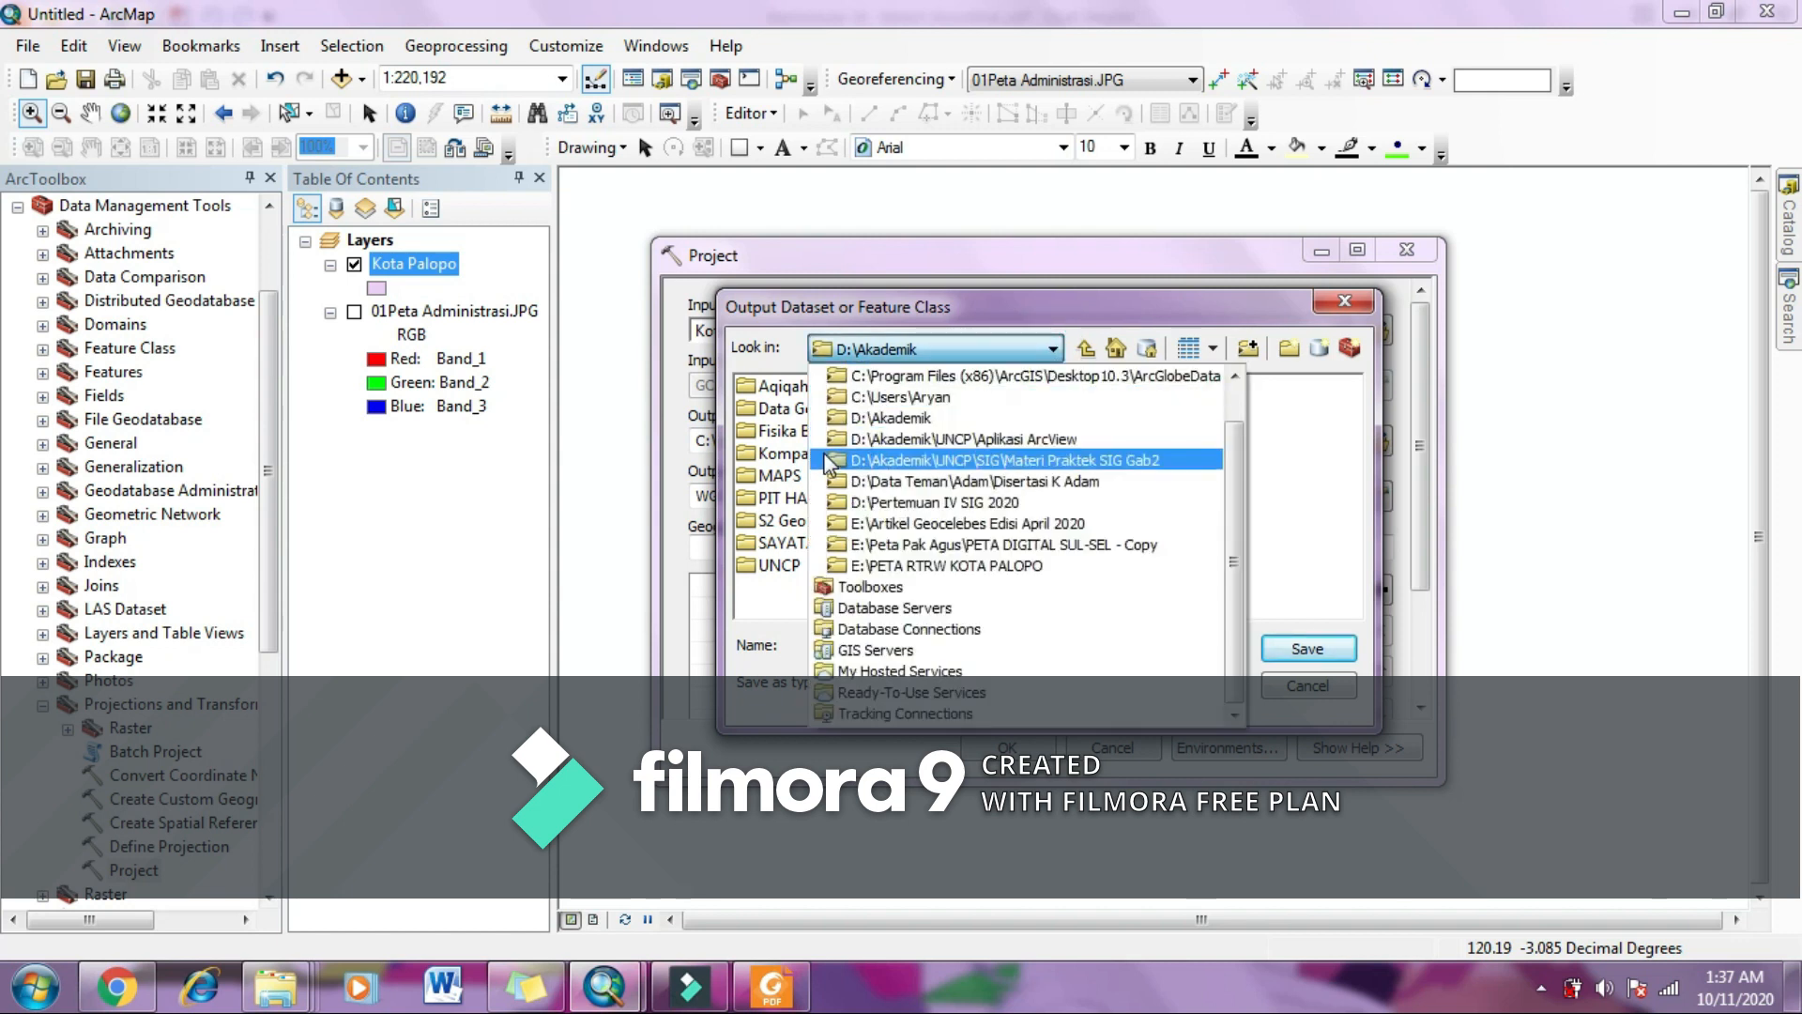
click(842, 504)
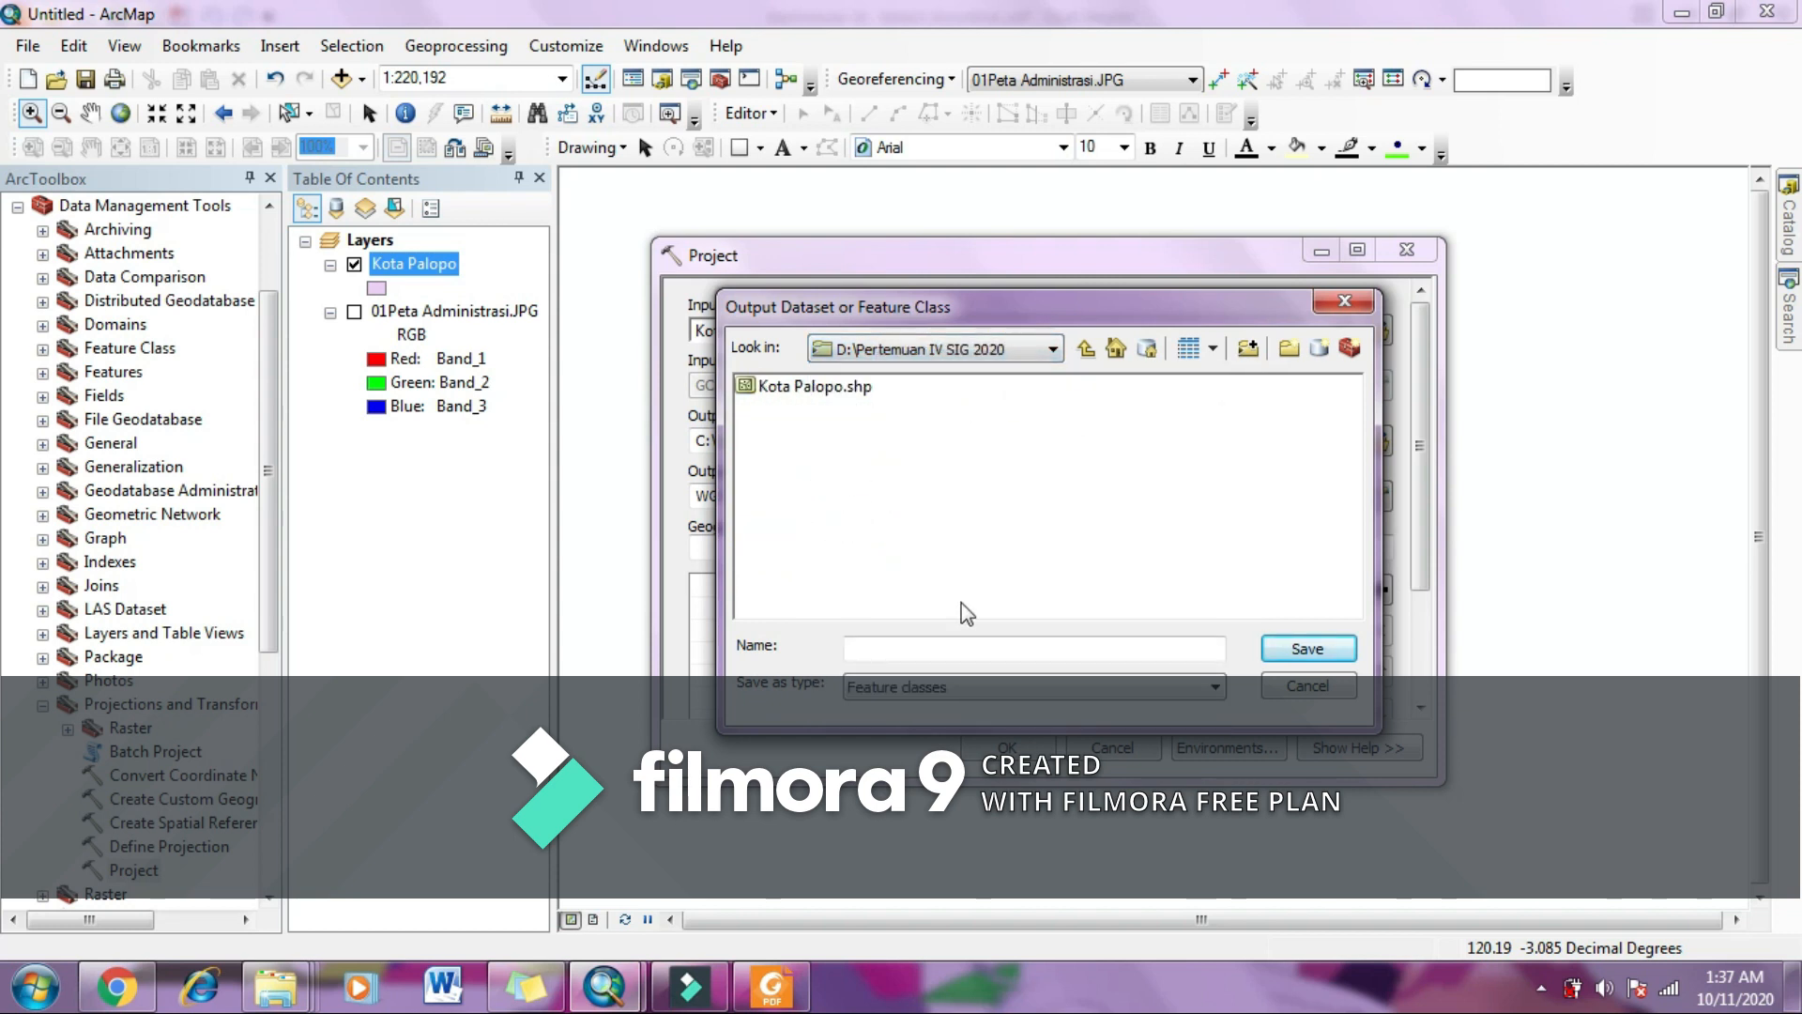
Step: Name the output dataset Kota Palopo UTM, run the Project tool, and dismiss its completion notice
click(970, 648)
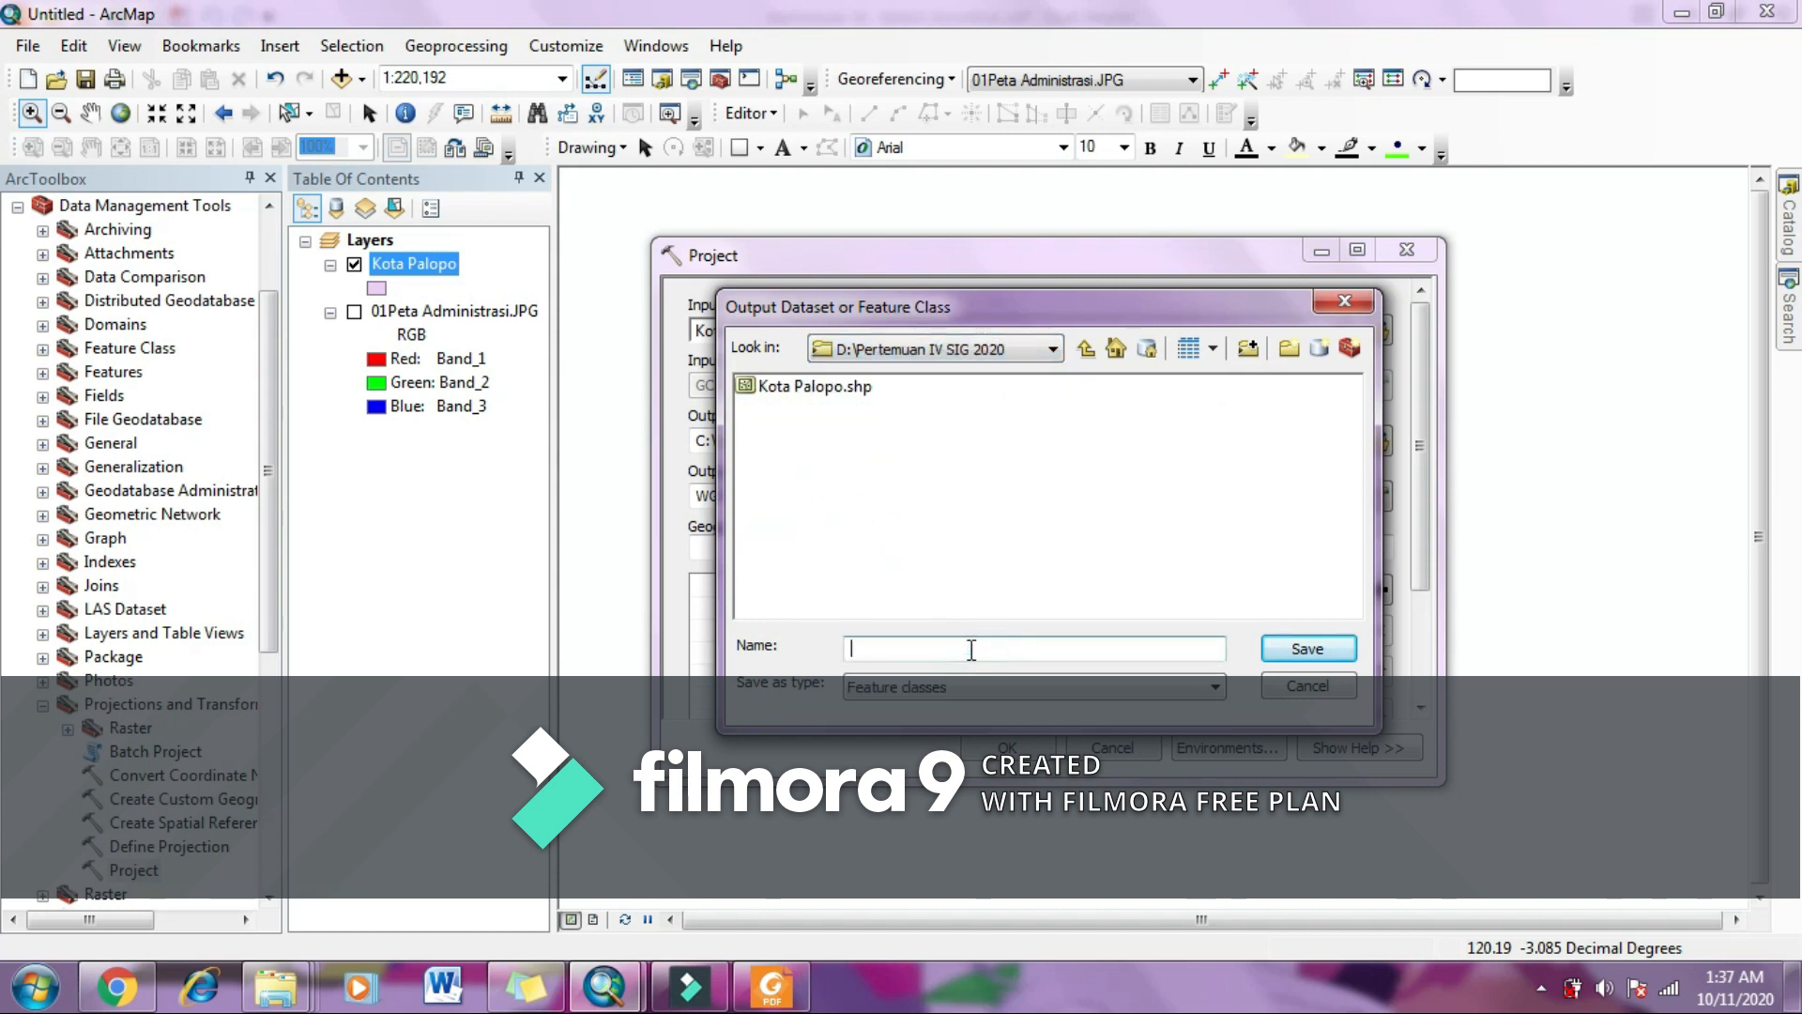
text(KO)
text(ota )
text(Pa)
text(lopo U)
click(1342, 650)
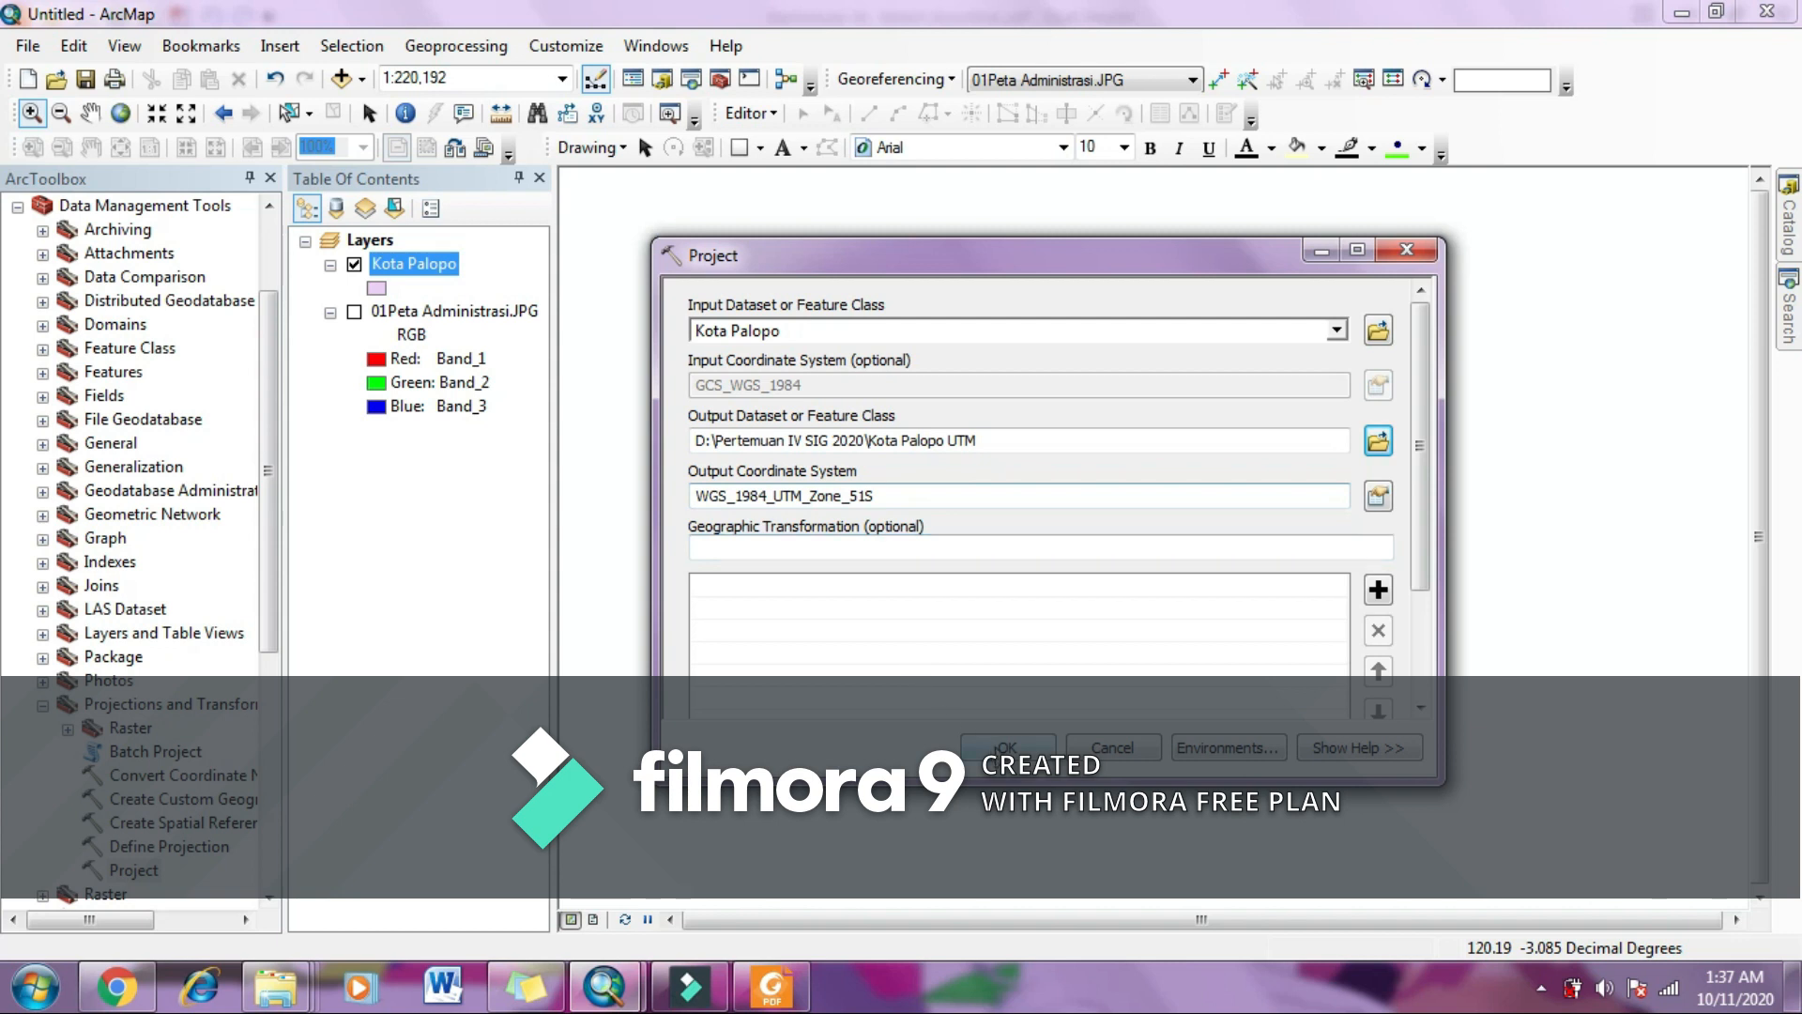
click(998, 746)
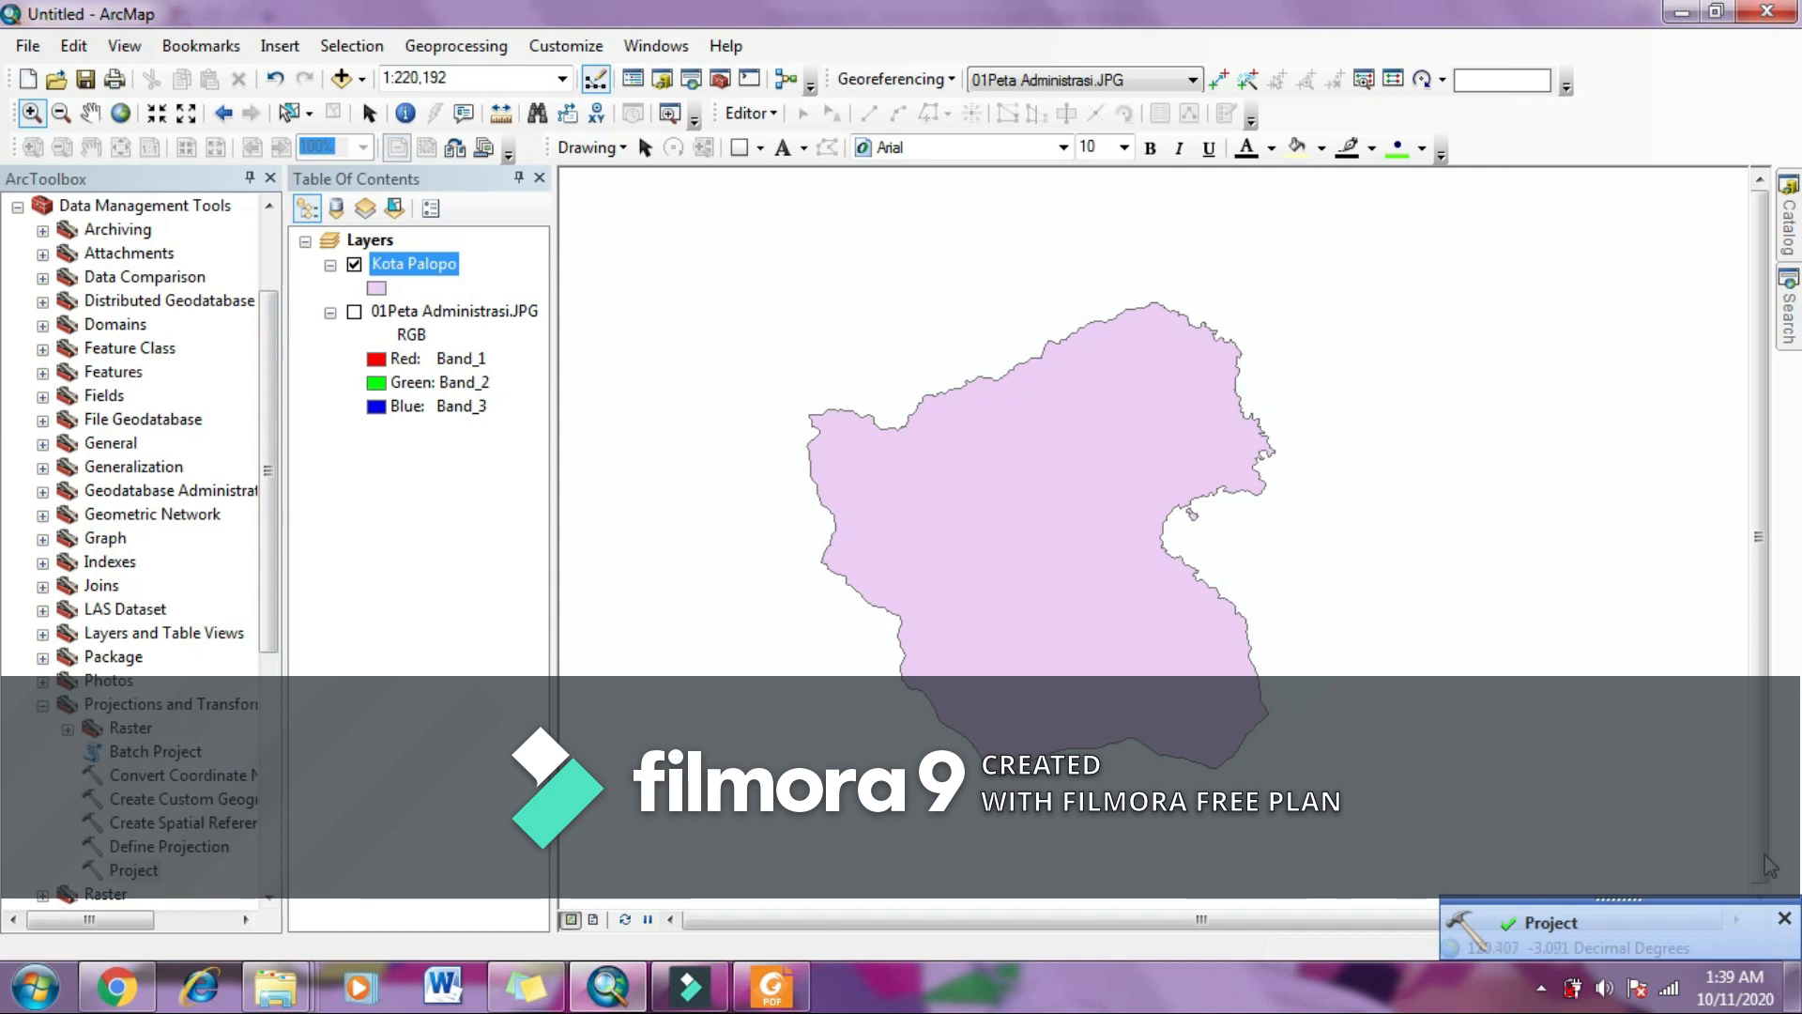
click(1784, 919)
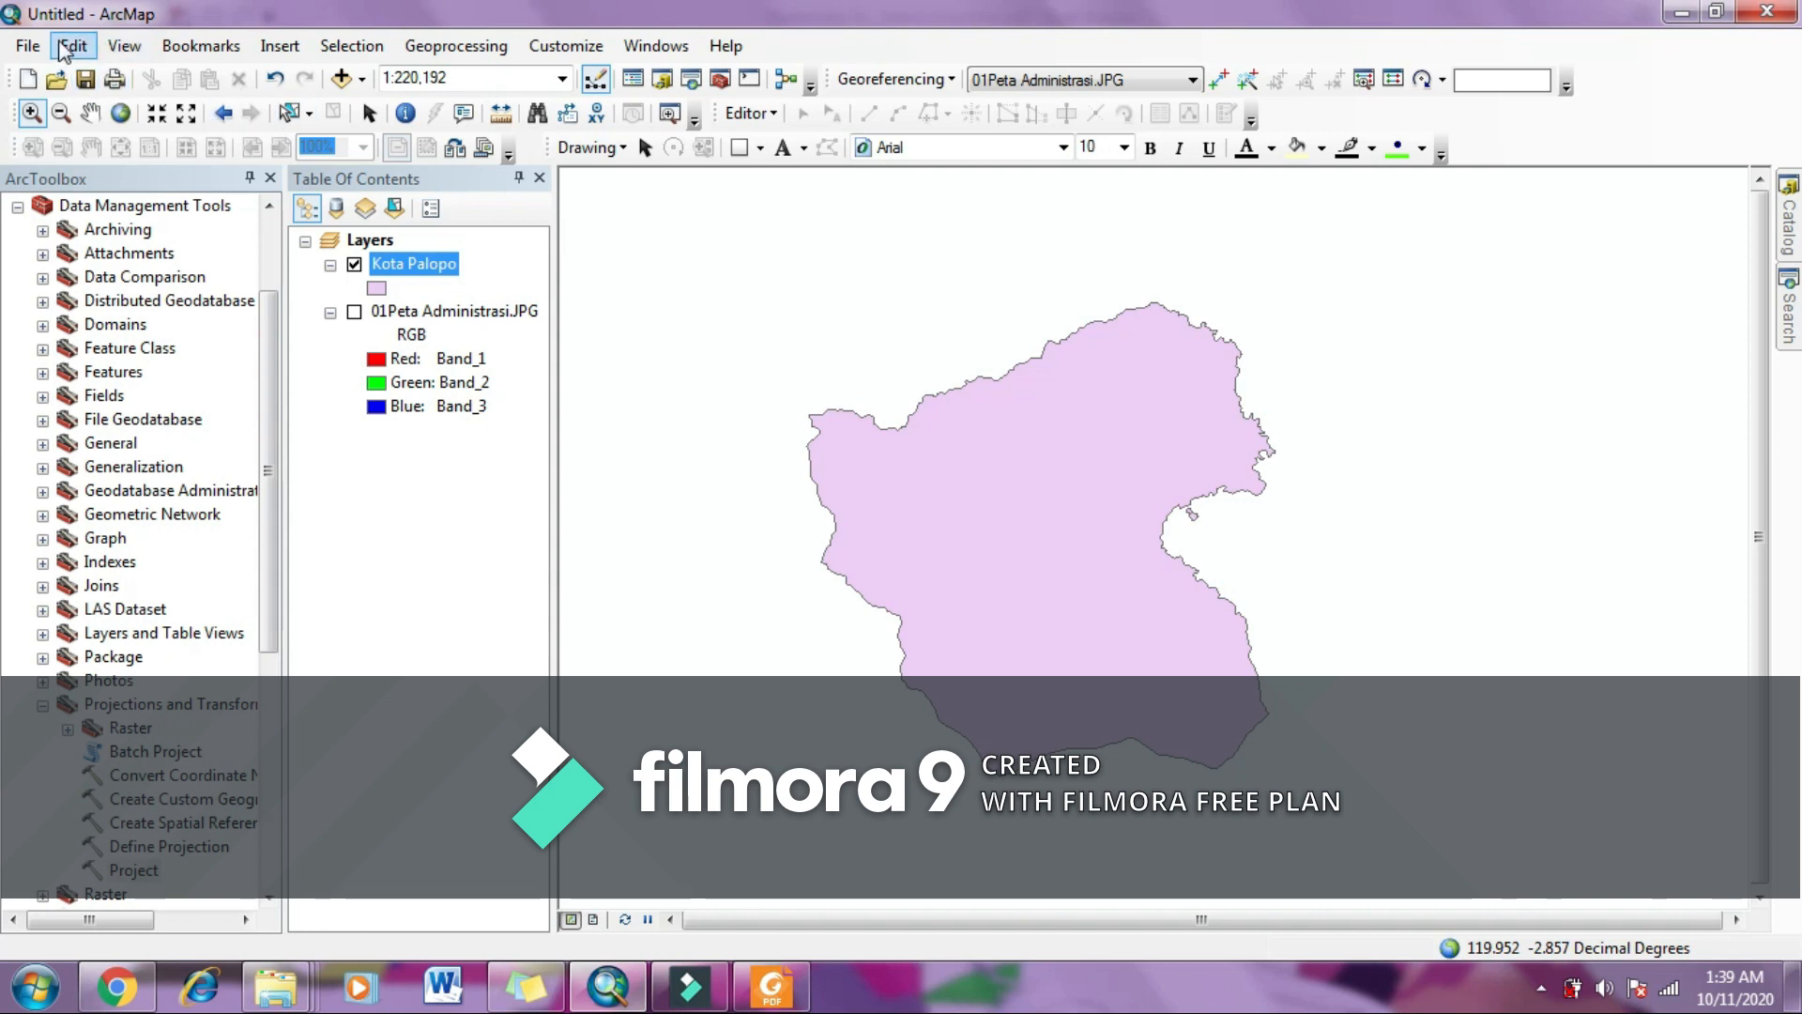
Step: Create a new blank map document without saving the changes to the current untitled map
click(27, 45)
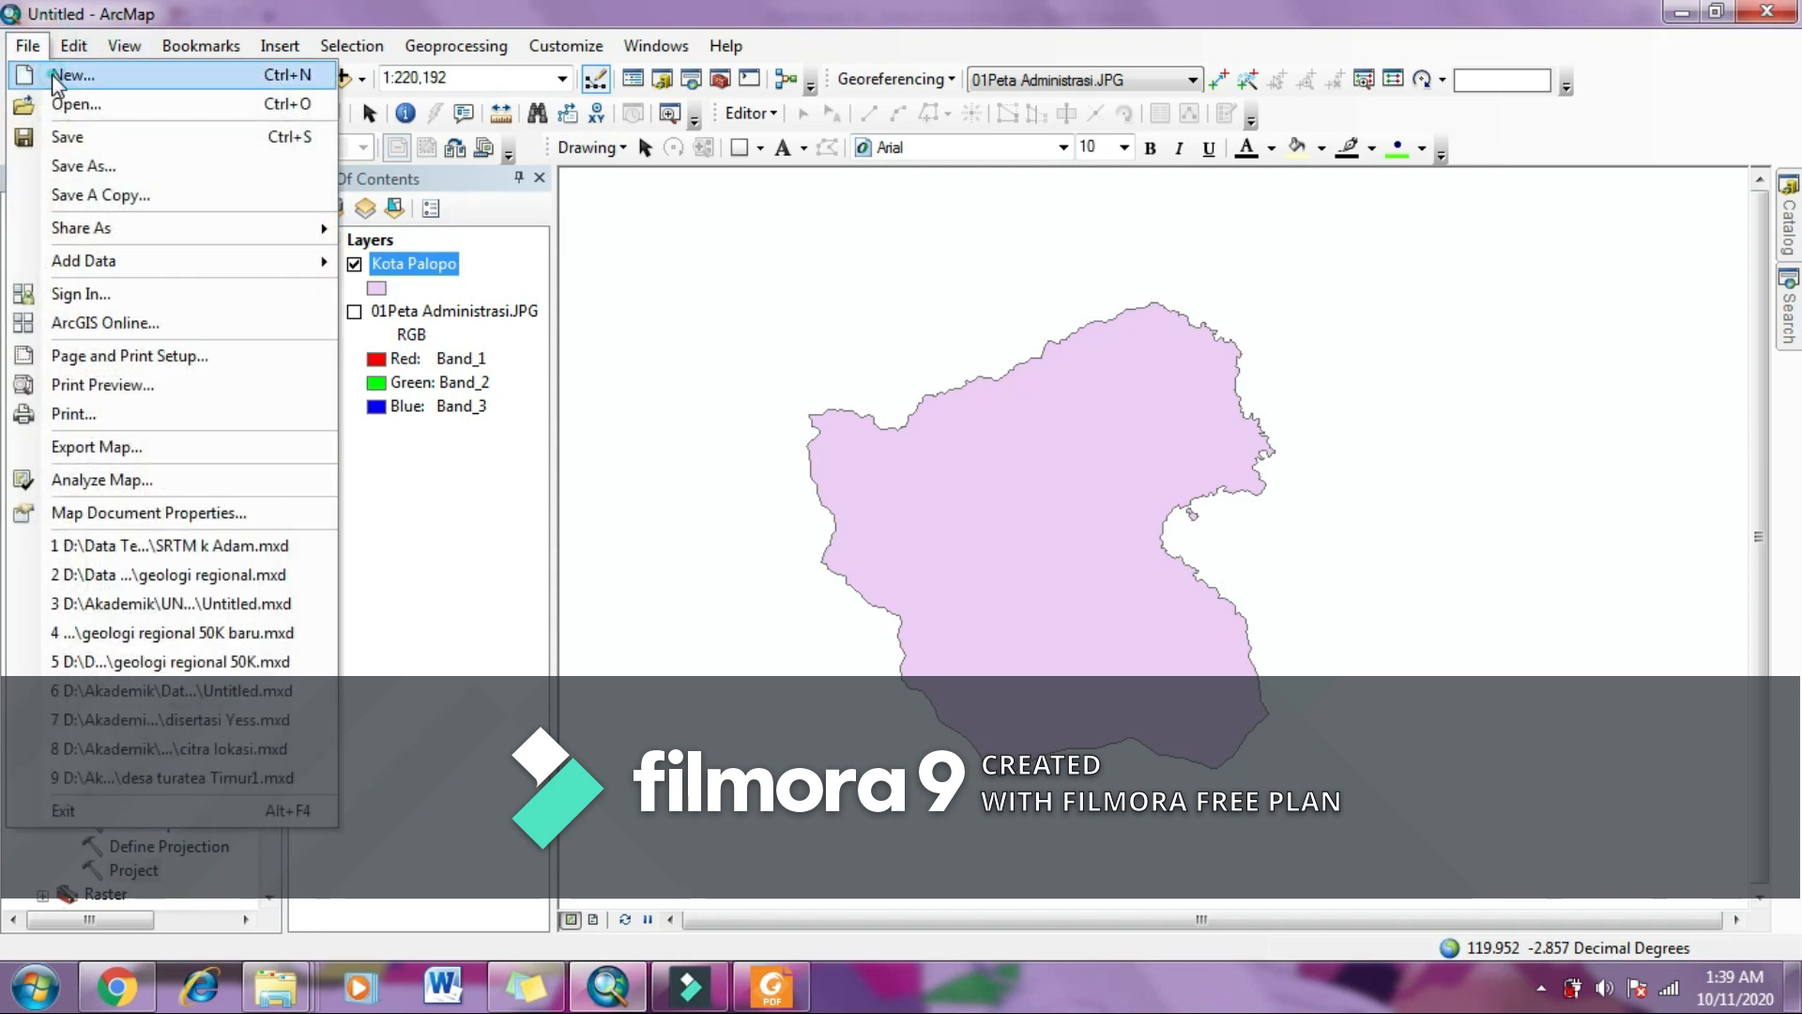
click(53, 76)
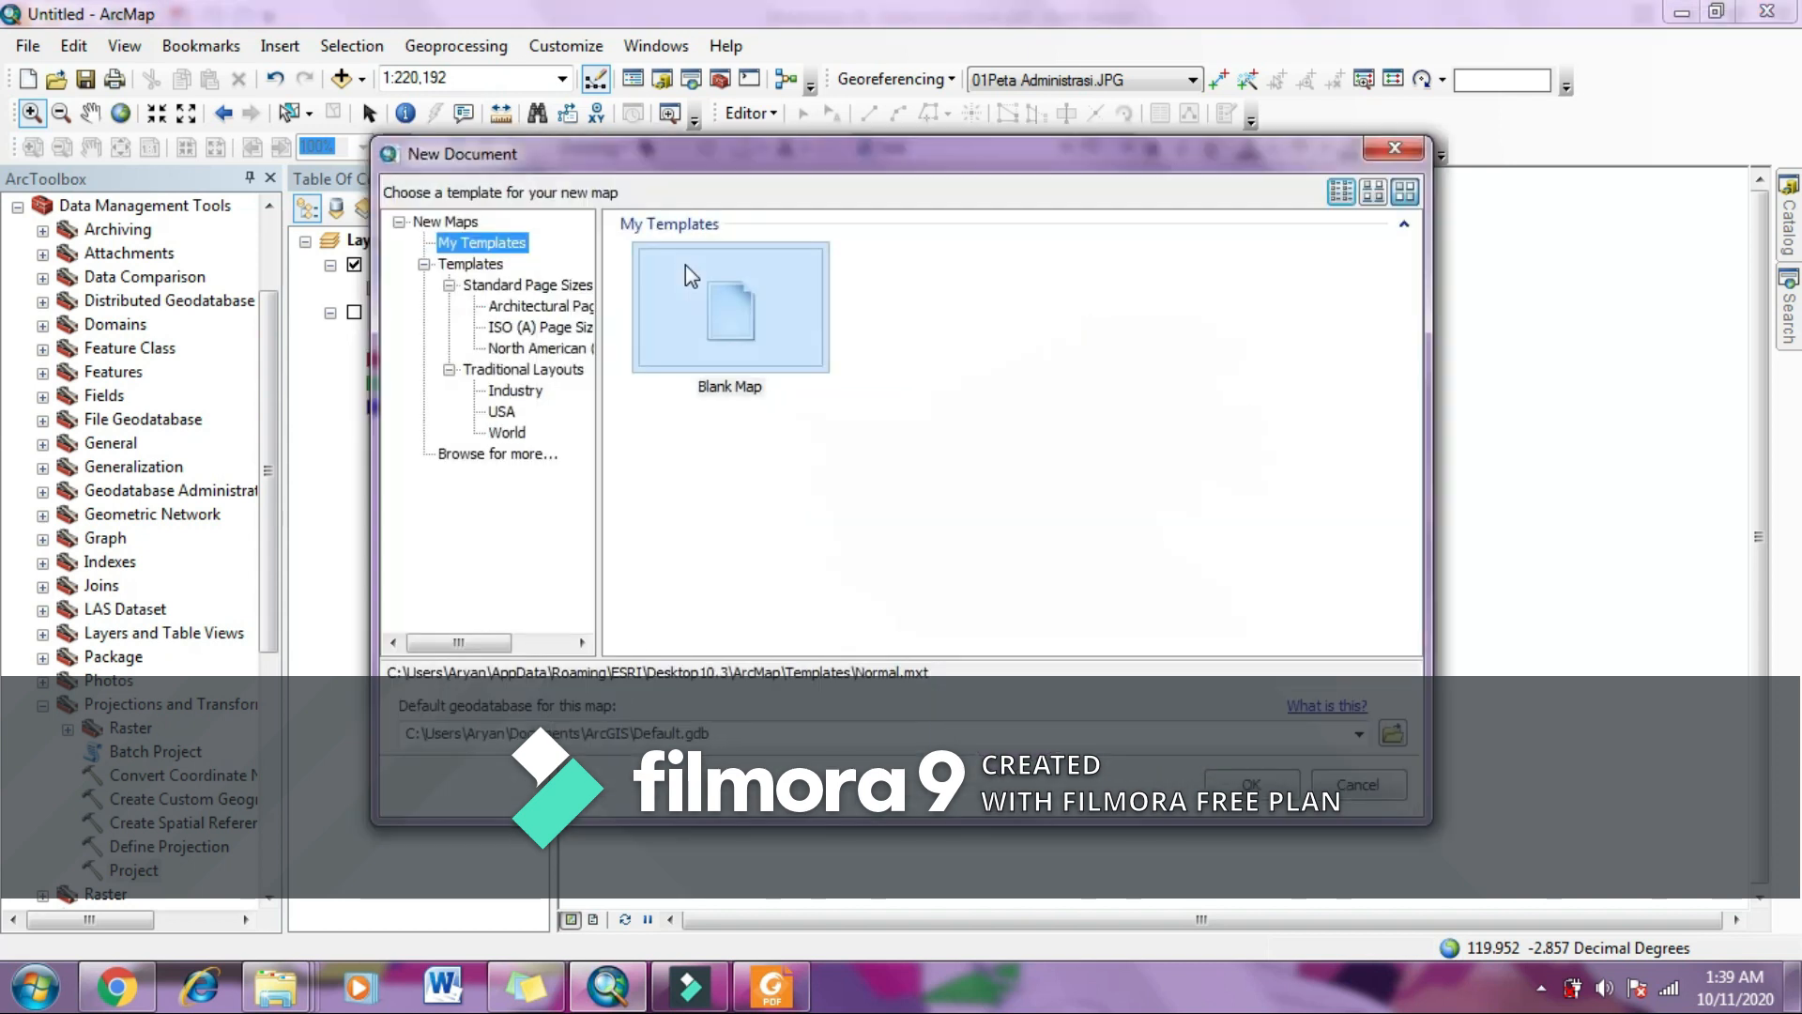
click(1257, 793)
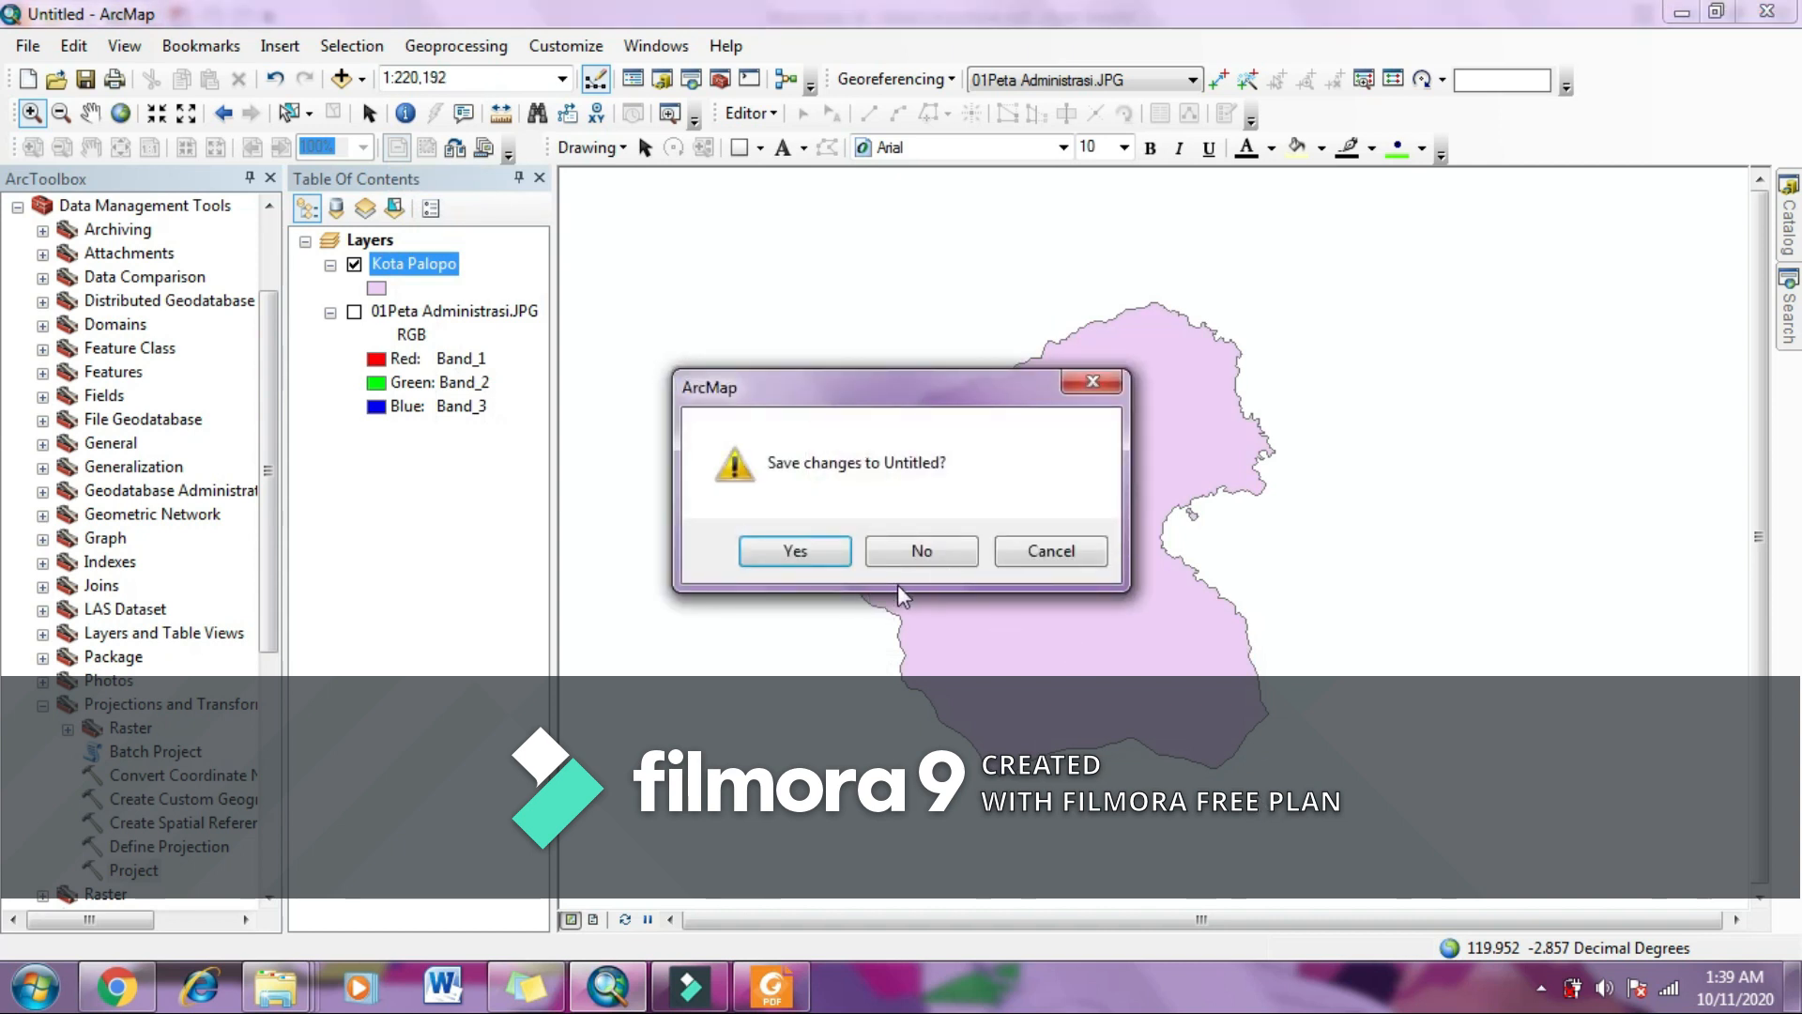
click(921, 552)
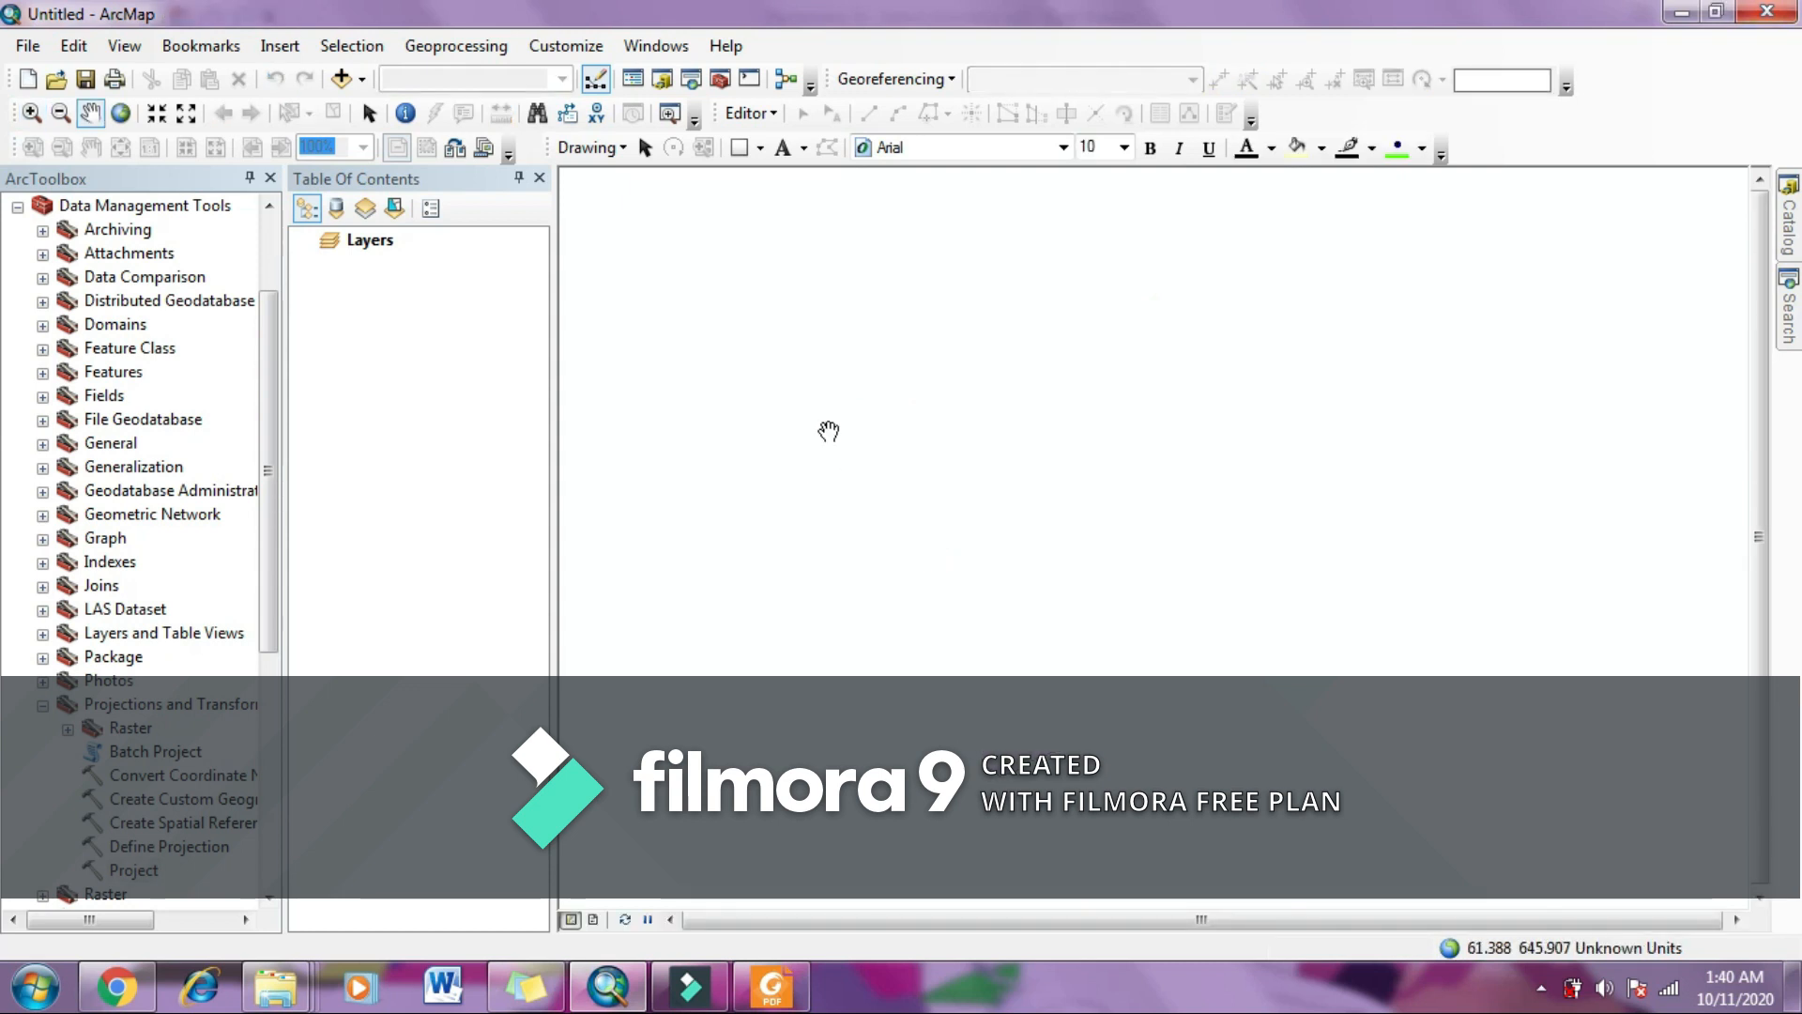
Step: Add the Kota Palopo UTM.shp shapefile from D:\Pertemuan IV SIG 2020 to the blank map
click(340, 79)
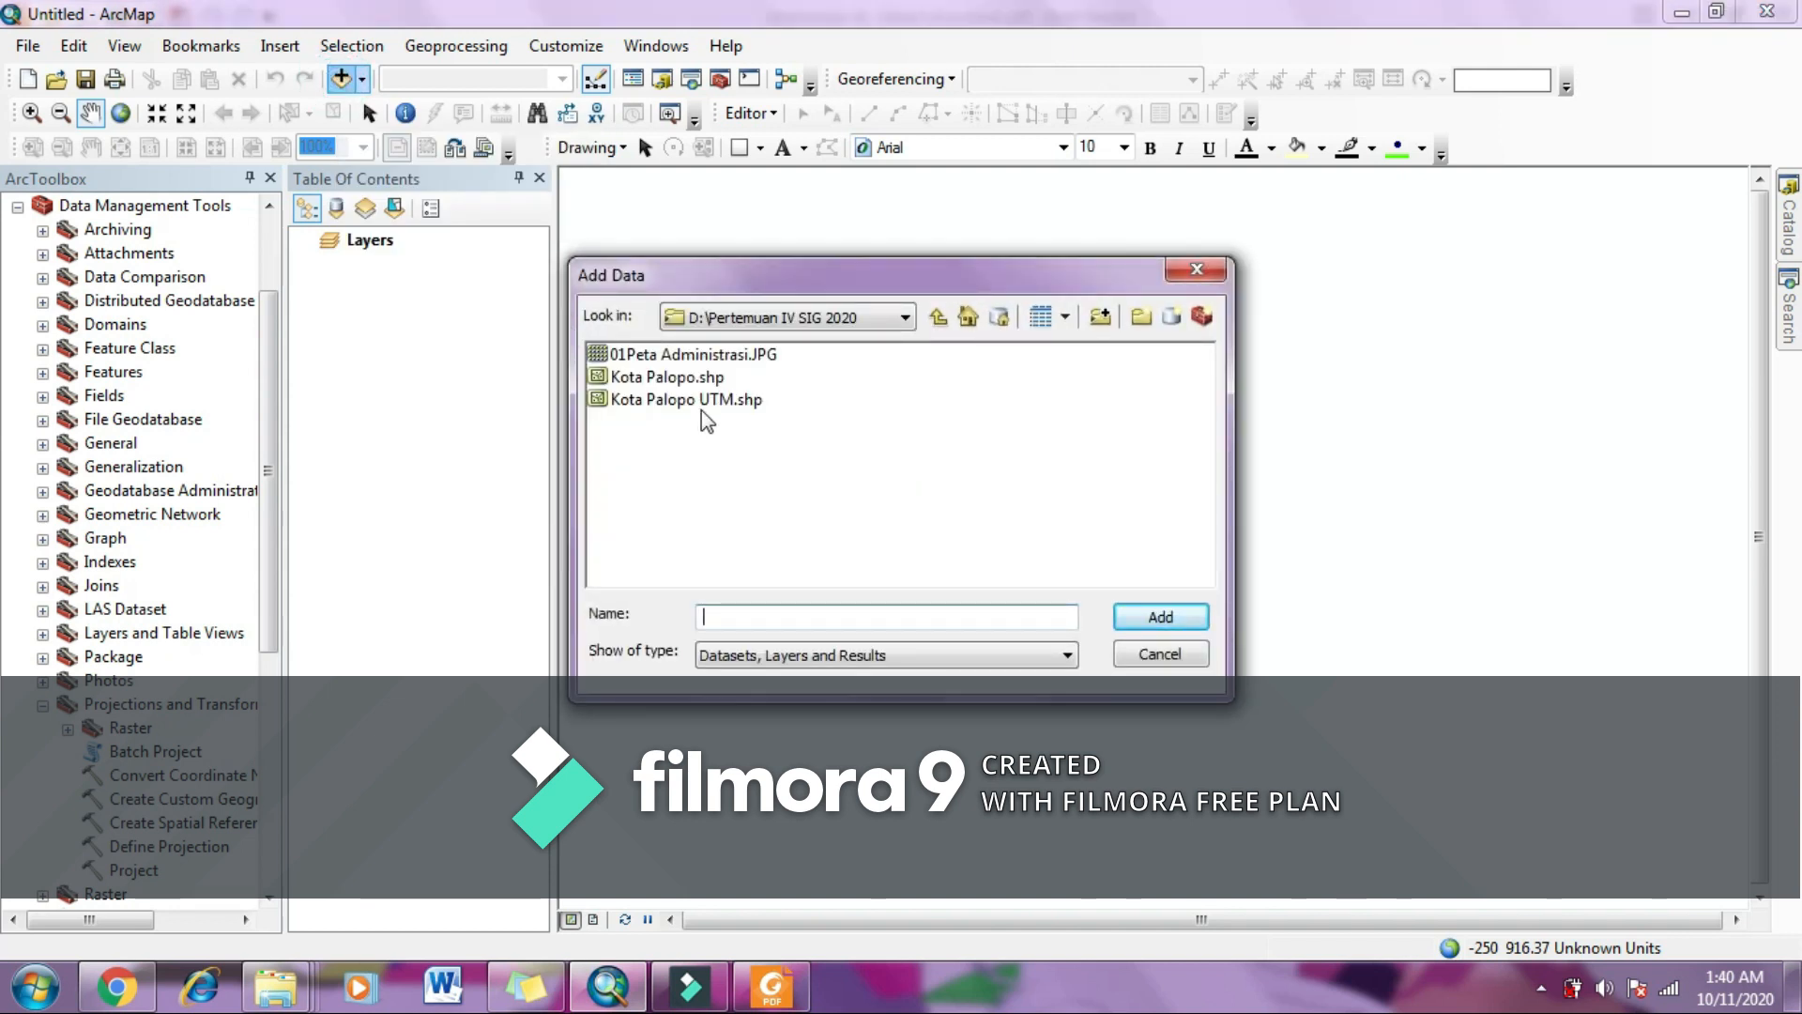
click(703, 402)
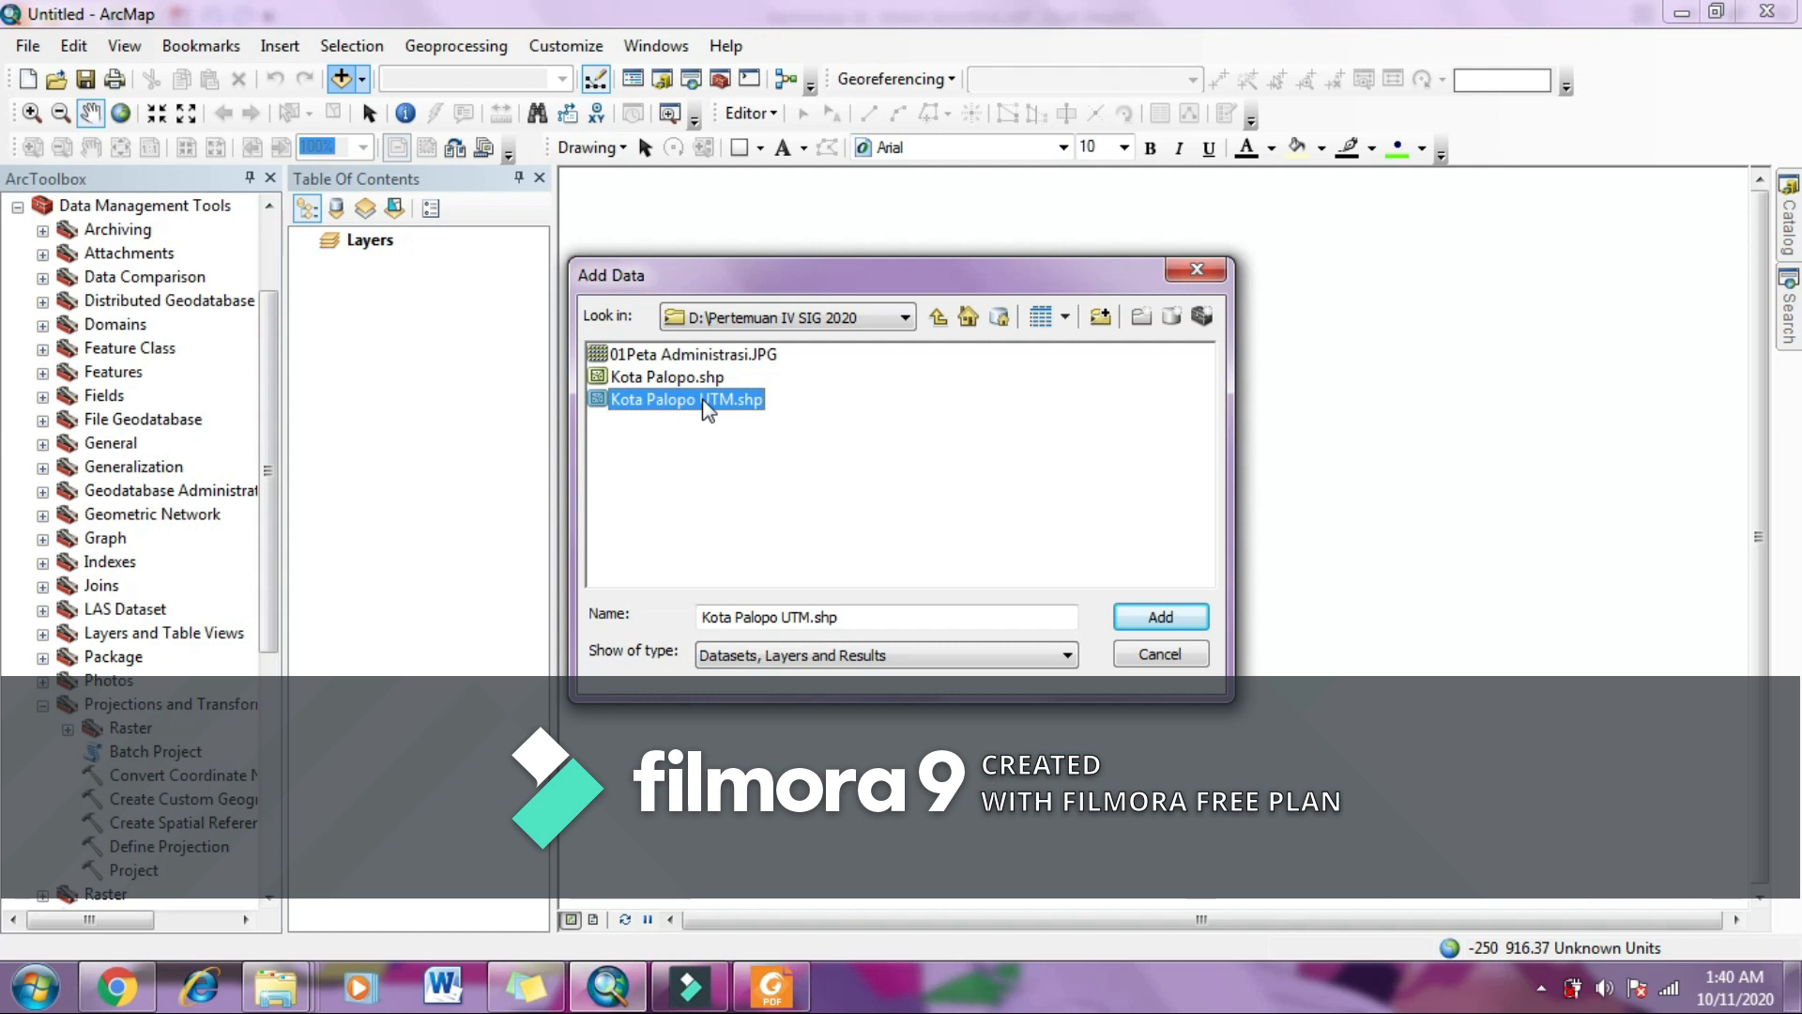
click(1160, 617)
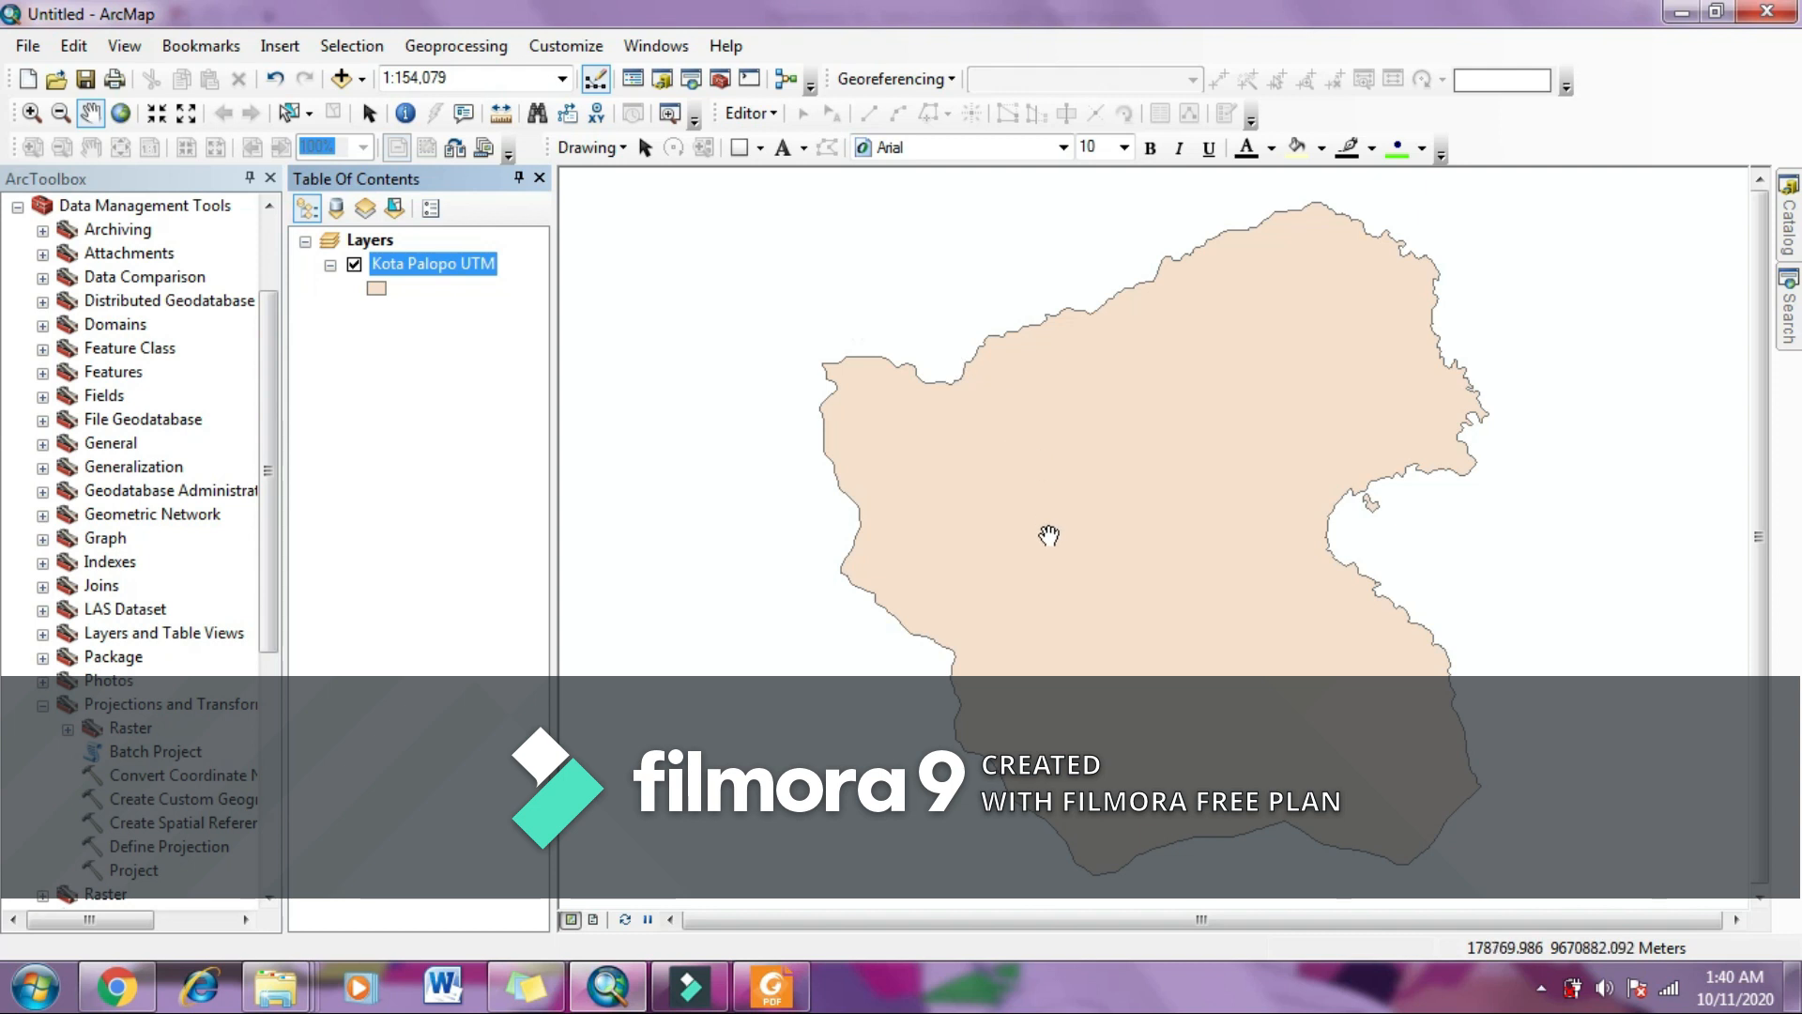
drag(1159, 526, 1029, 515)
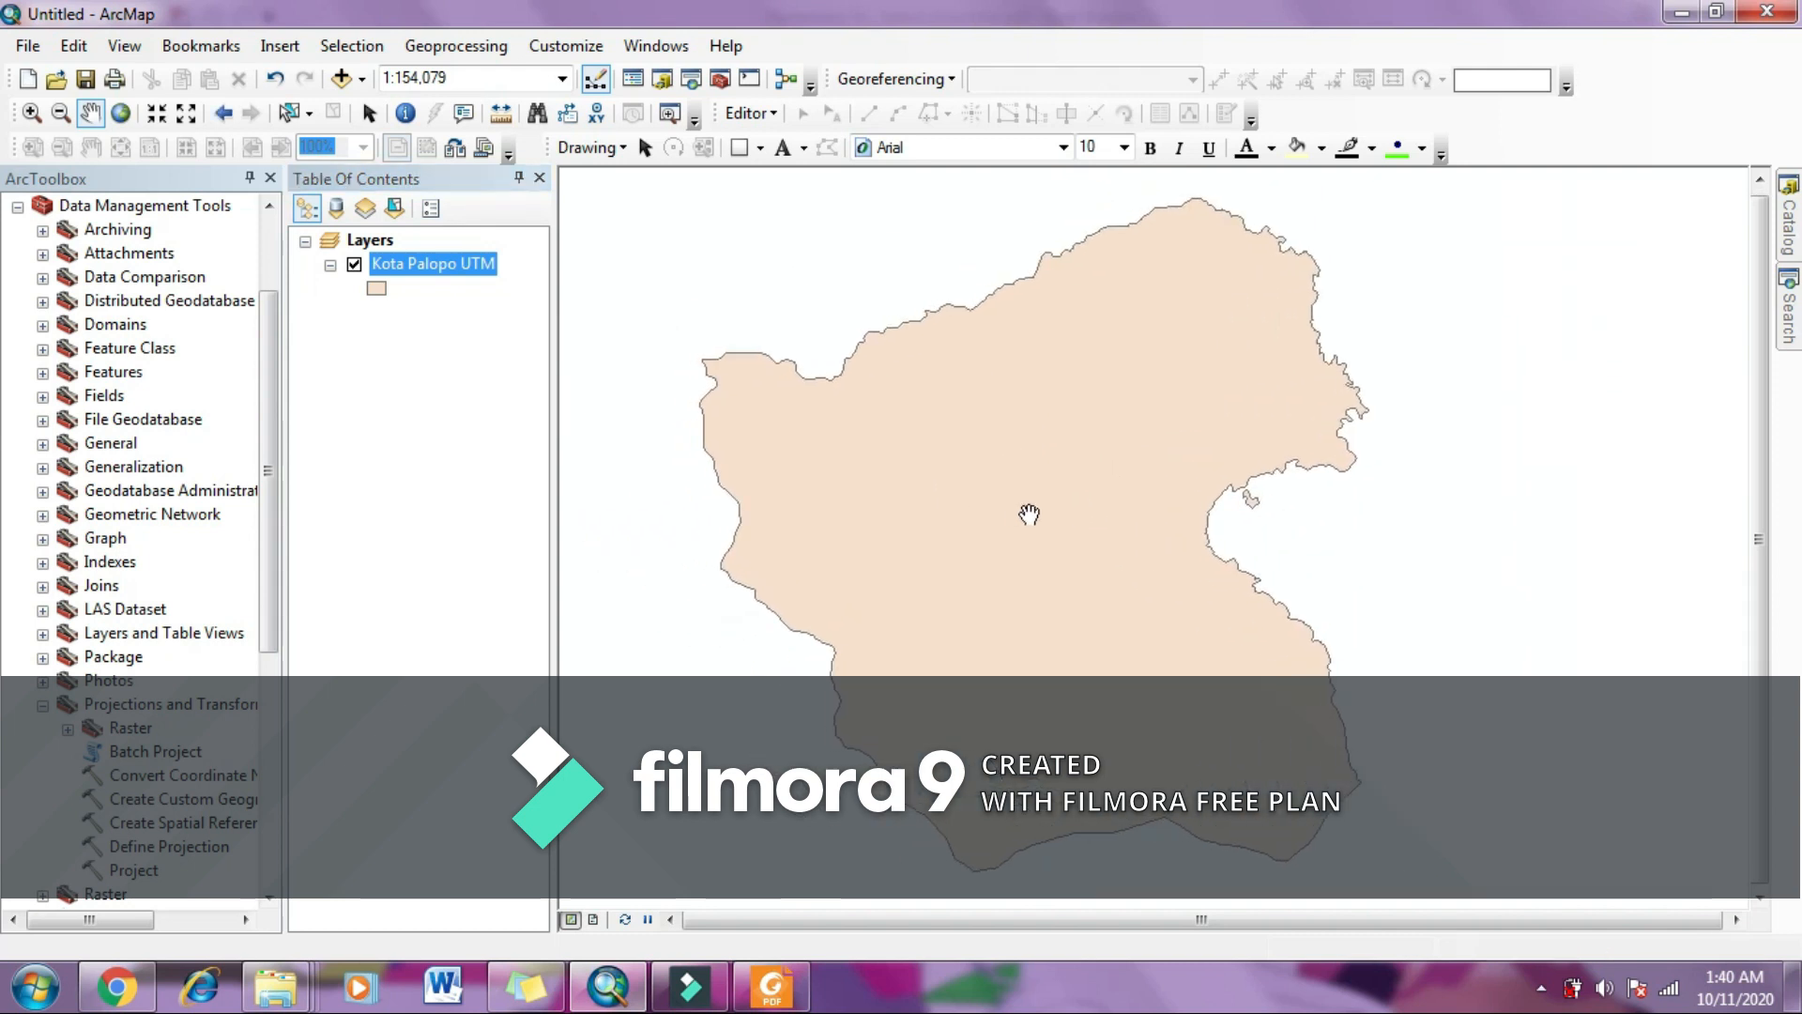
drag(989, 542, 1038, 526)
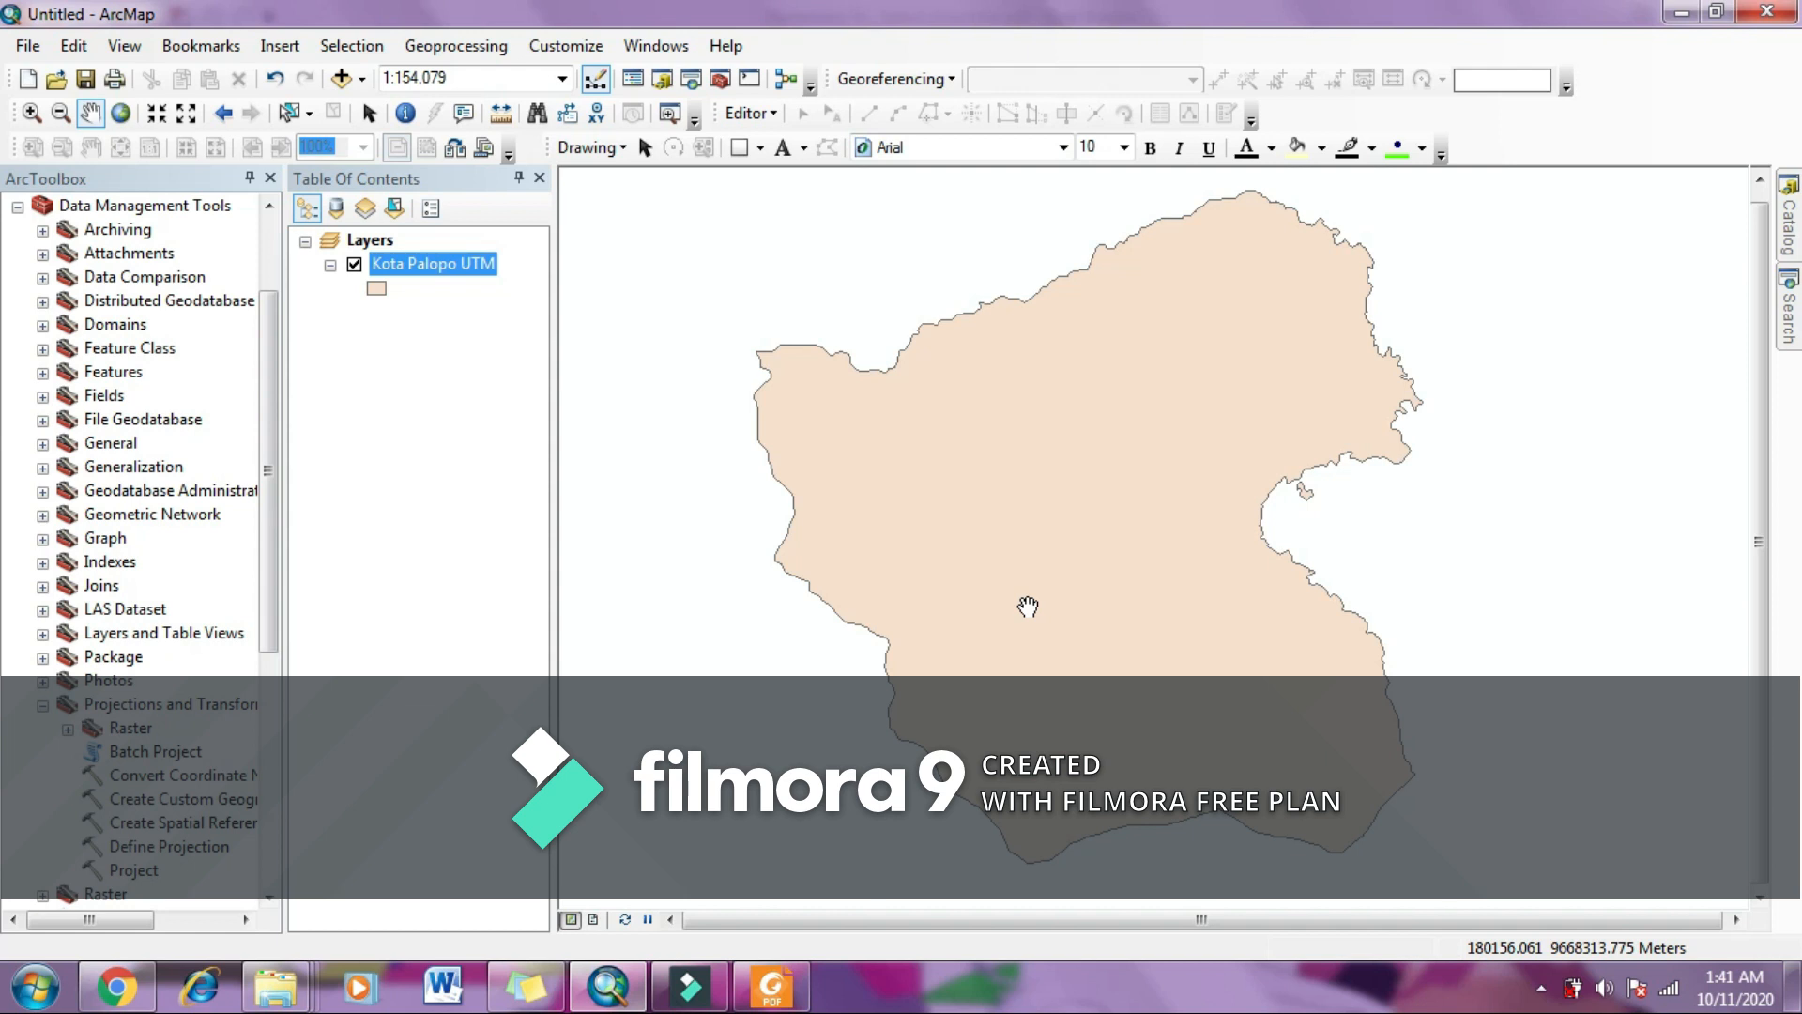
click(1542, 988)
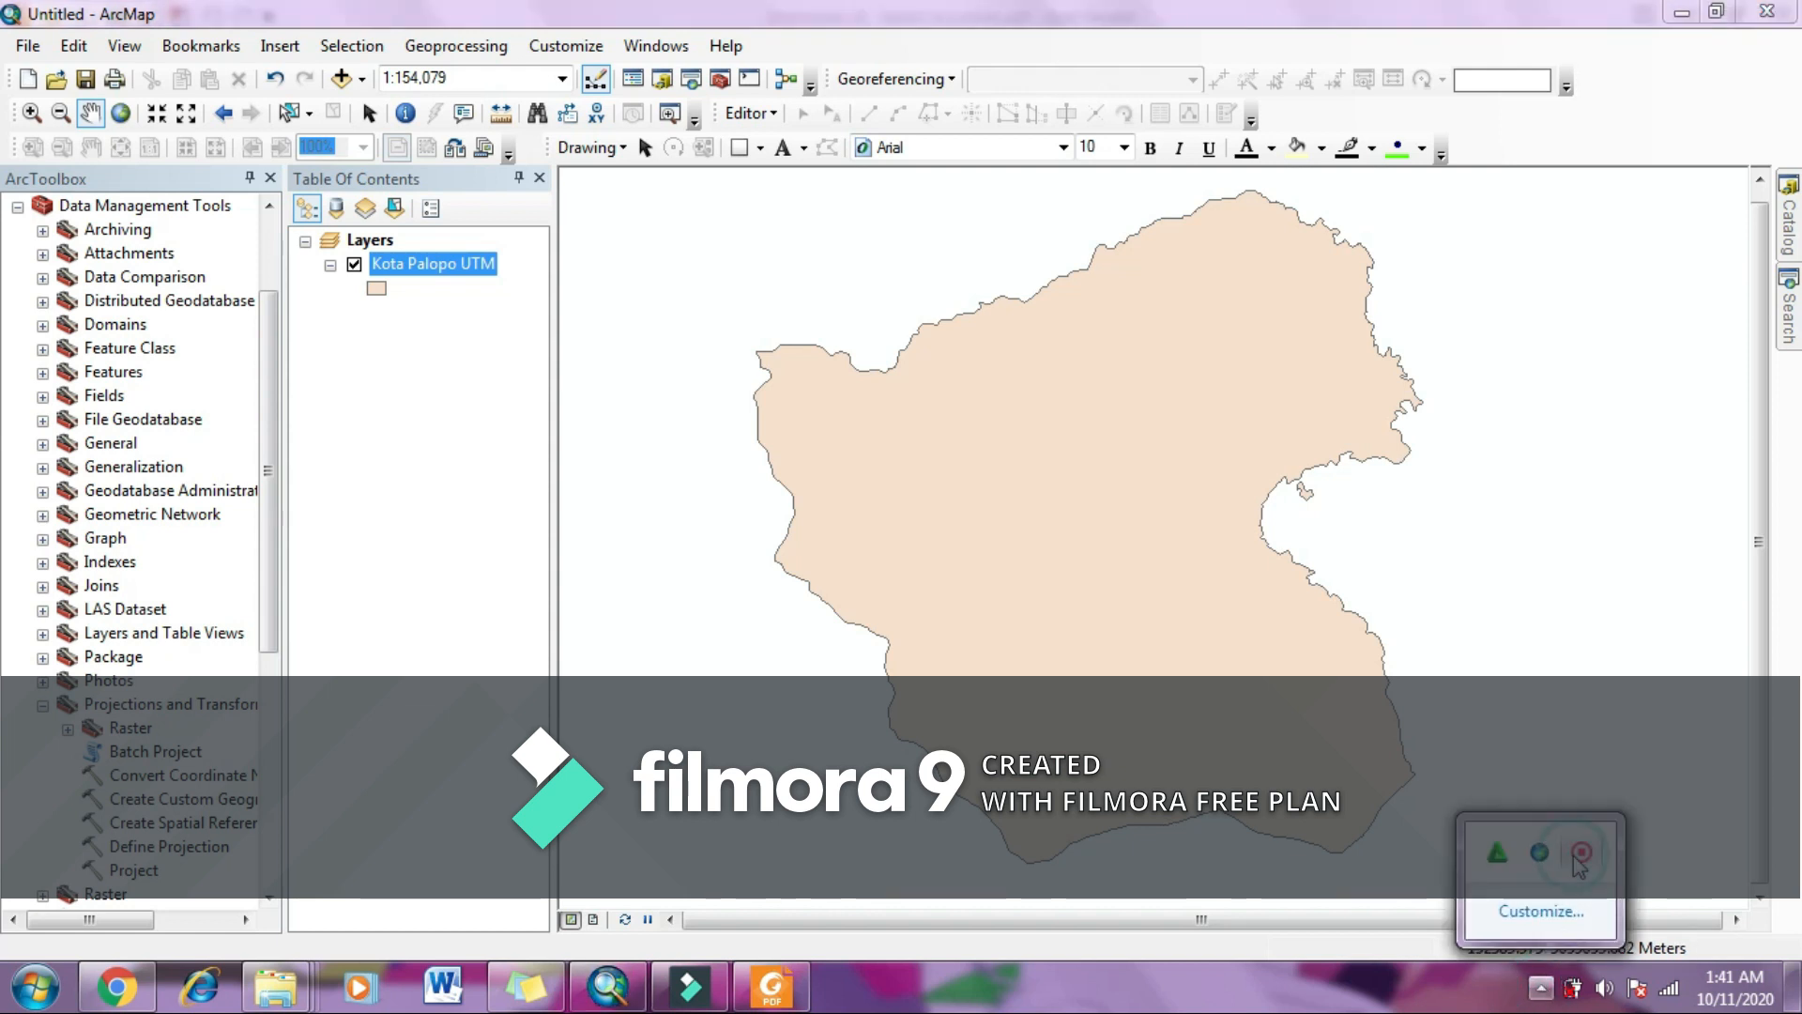
right_click(1575, 854)
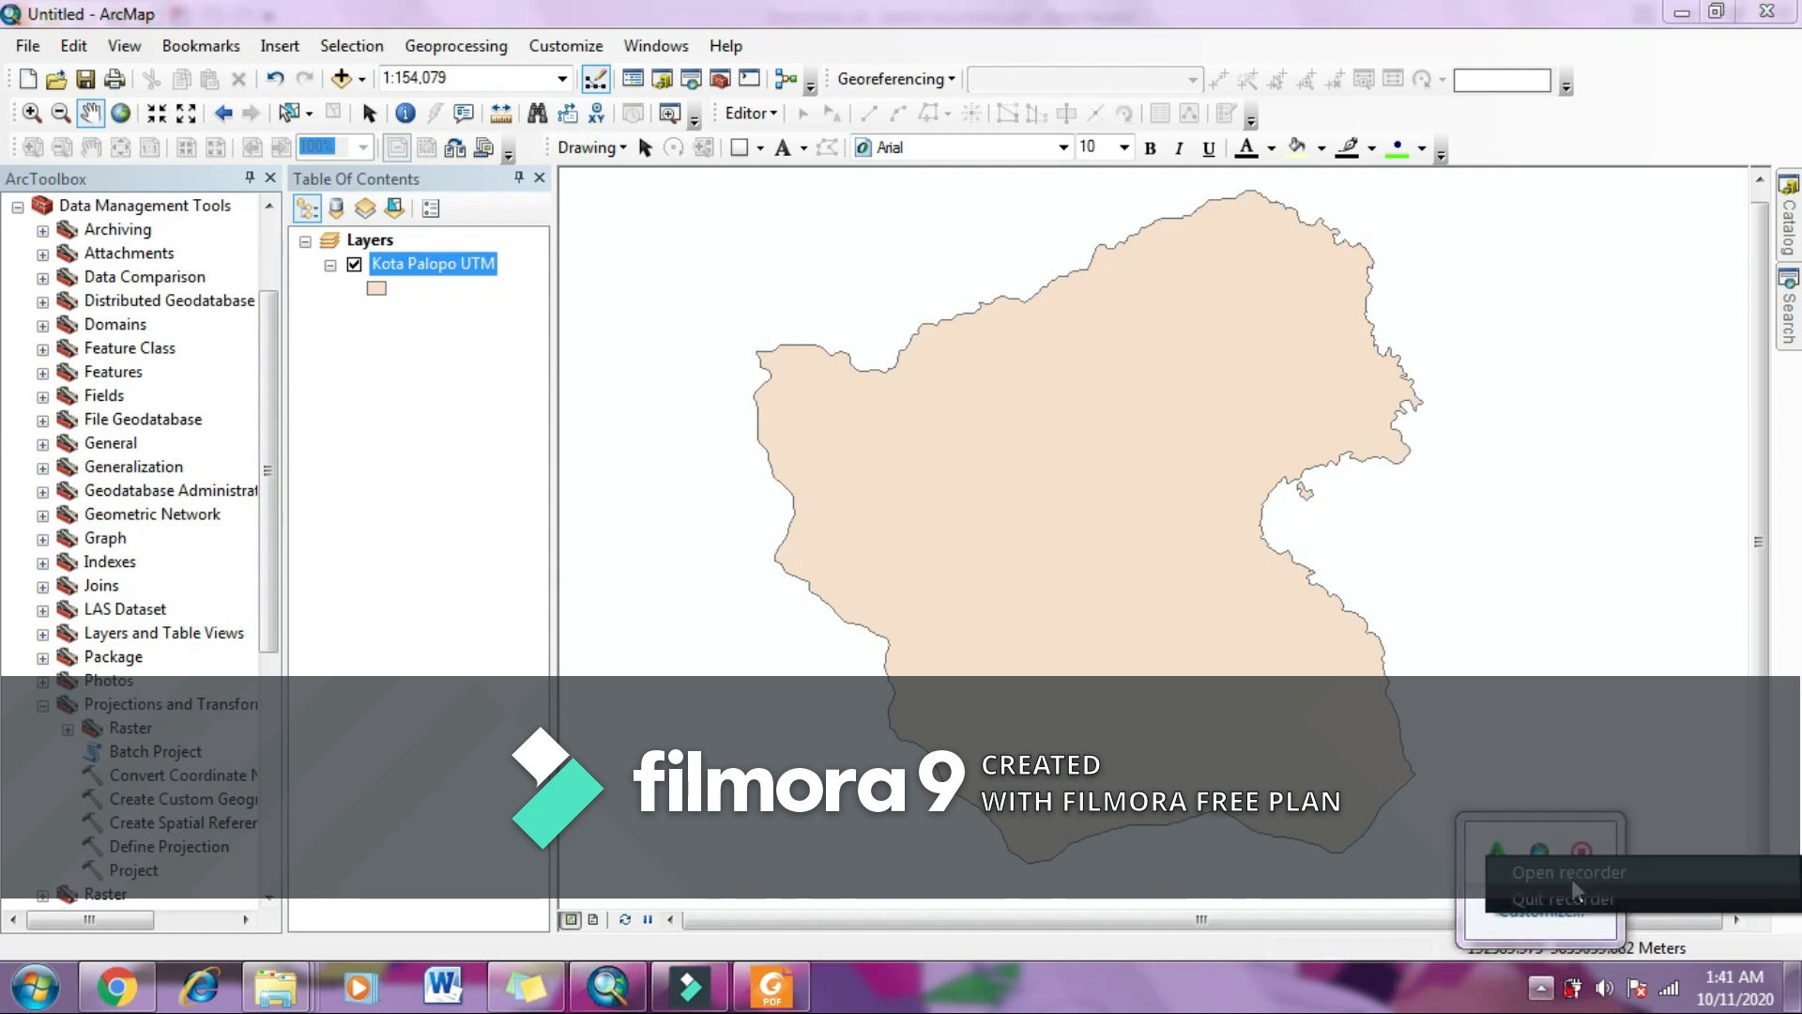
click(1573, 878)
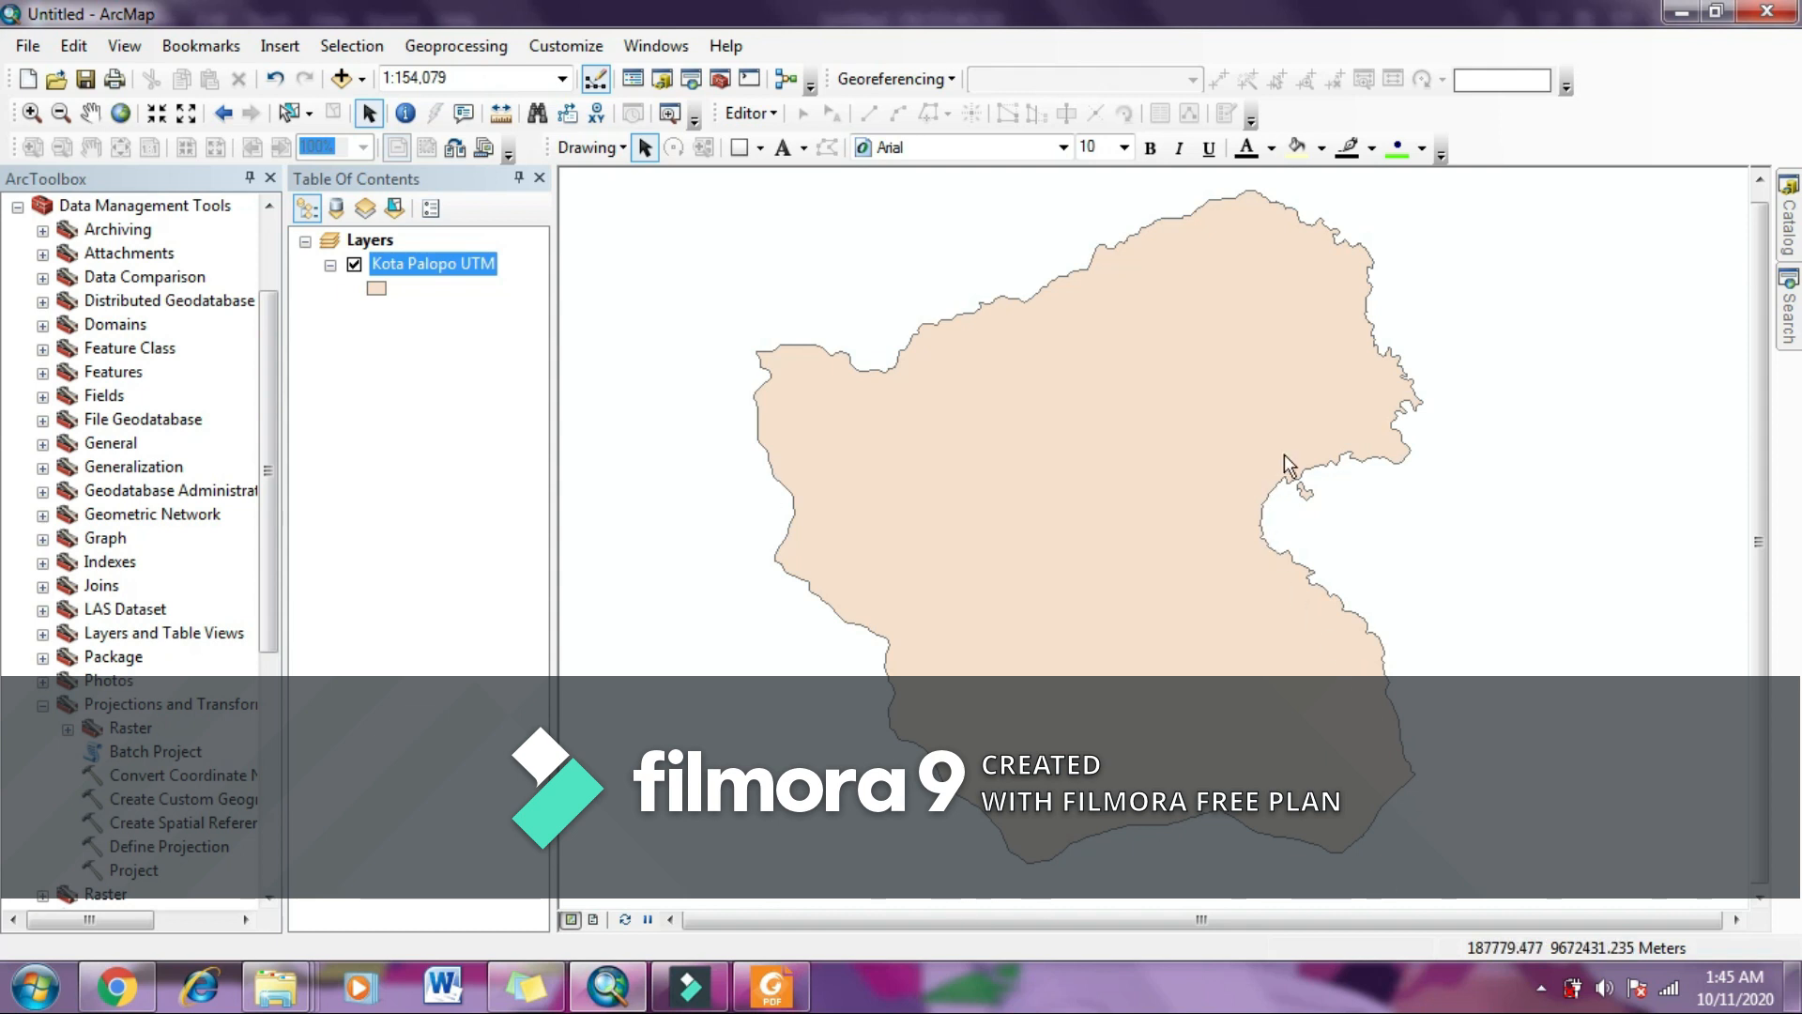
Step: Open the attribute table of the Kota Palopo UTM layer and select each polygon record in turn to identify it on the map
right_click(447, 271)
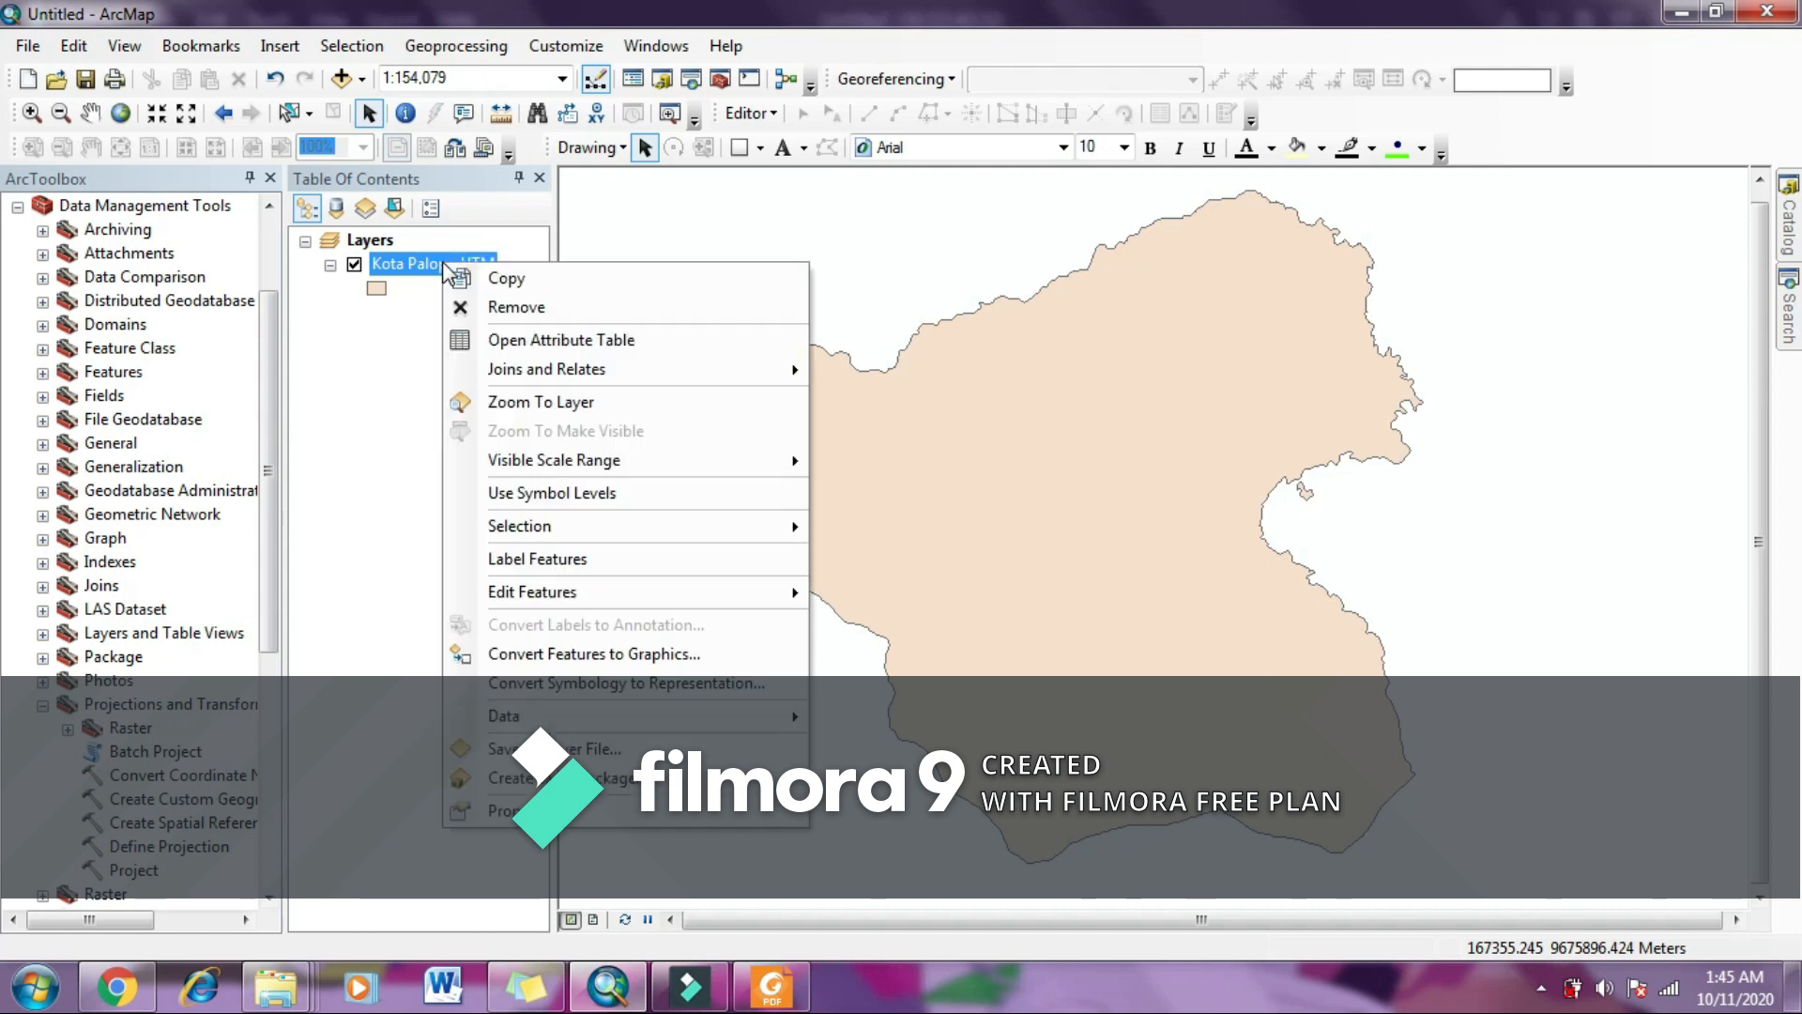
click(506, 341)
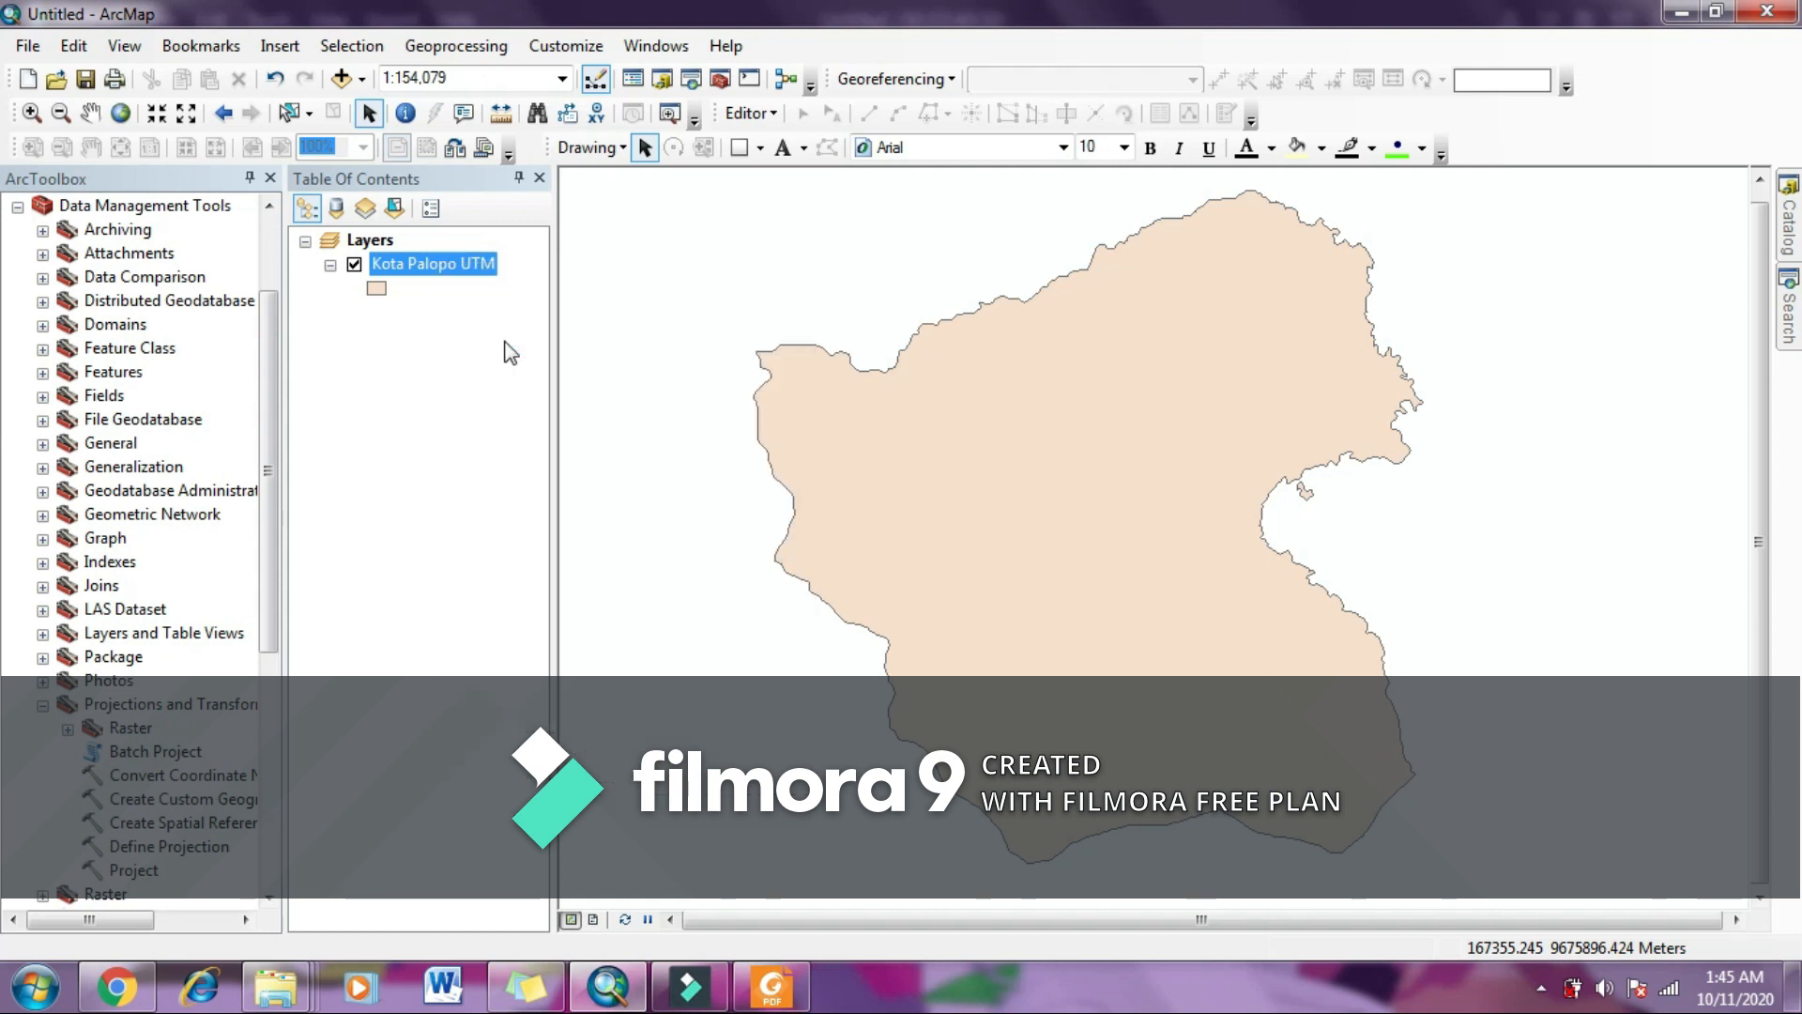
drag(702, 357, 725, 383)
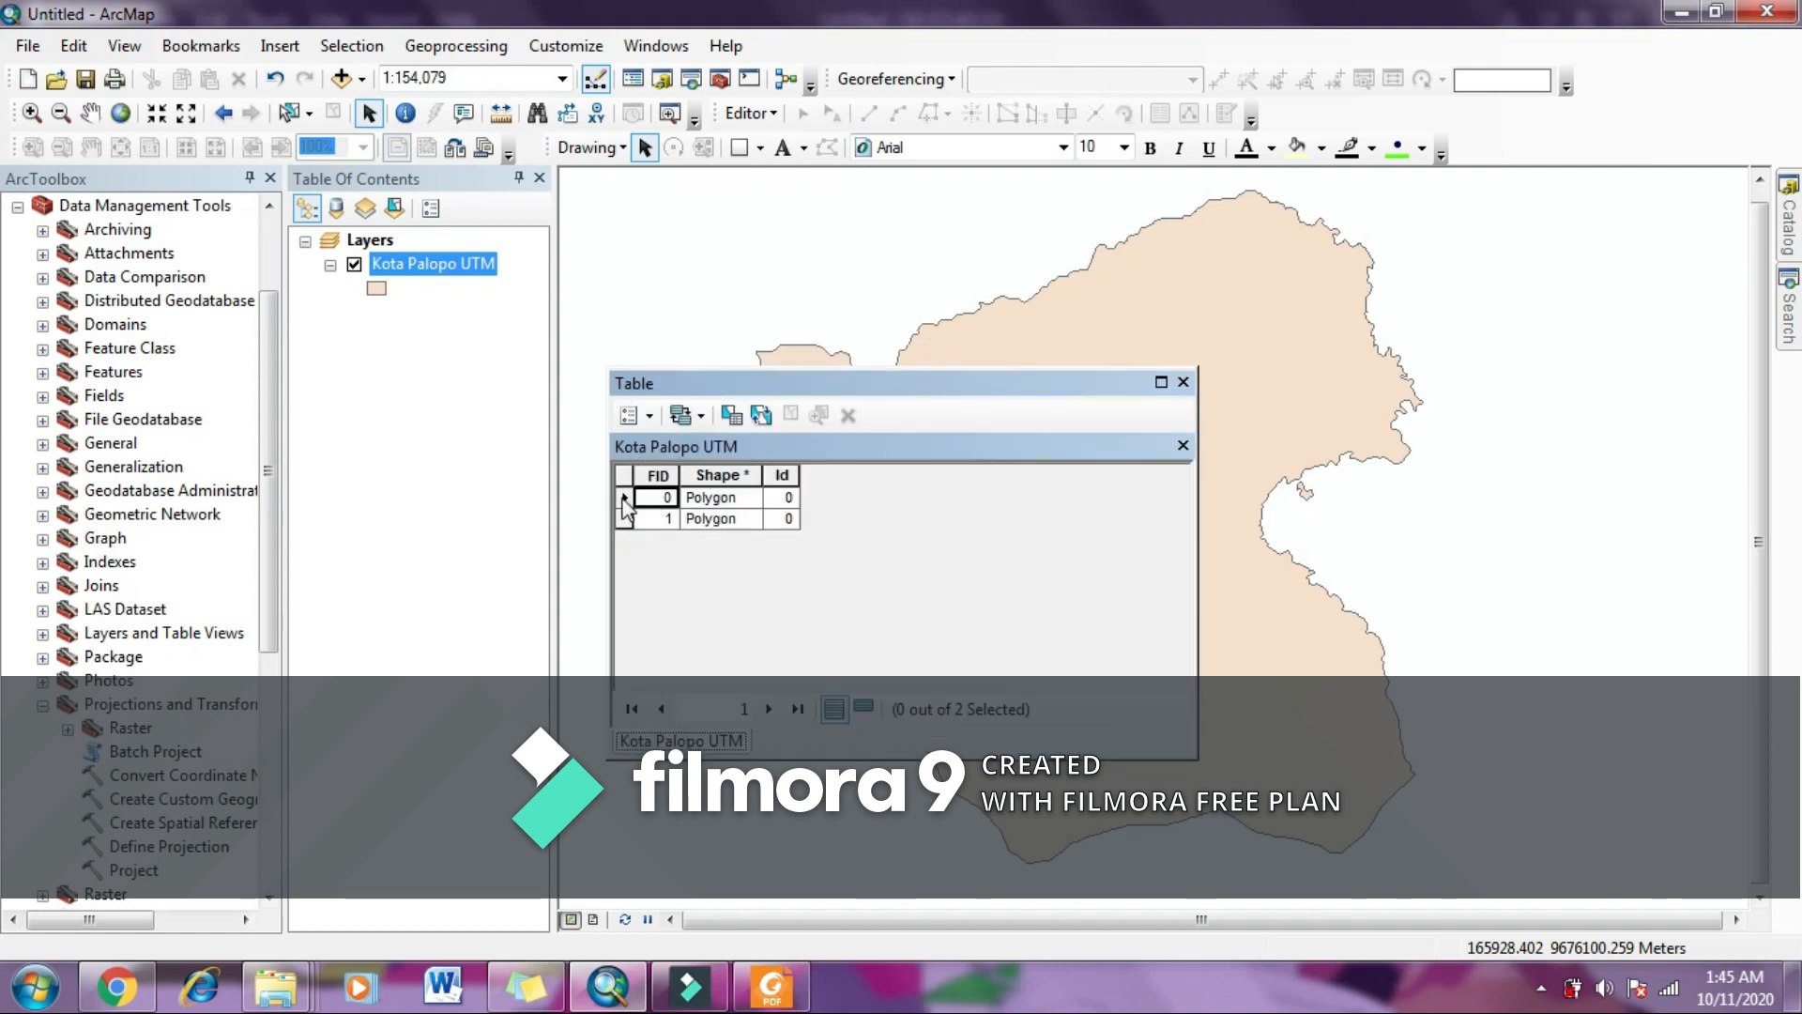
click(623, 498)
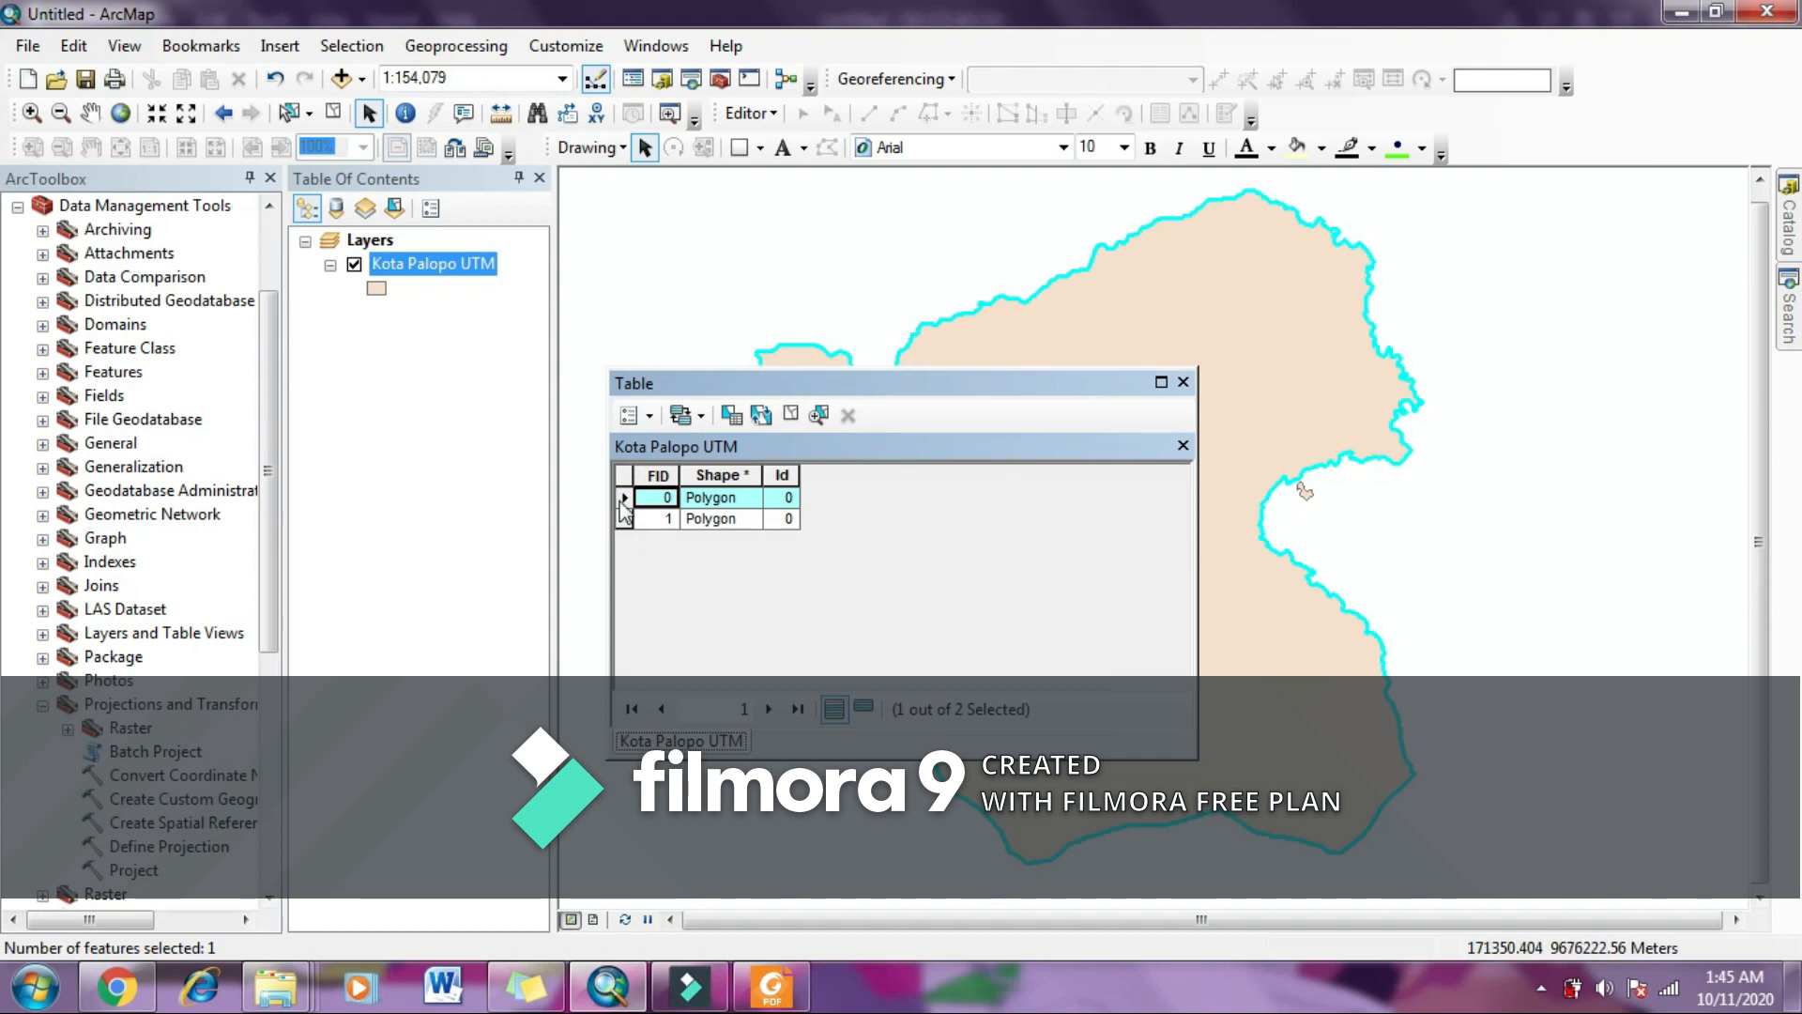
click(623, 519)
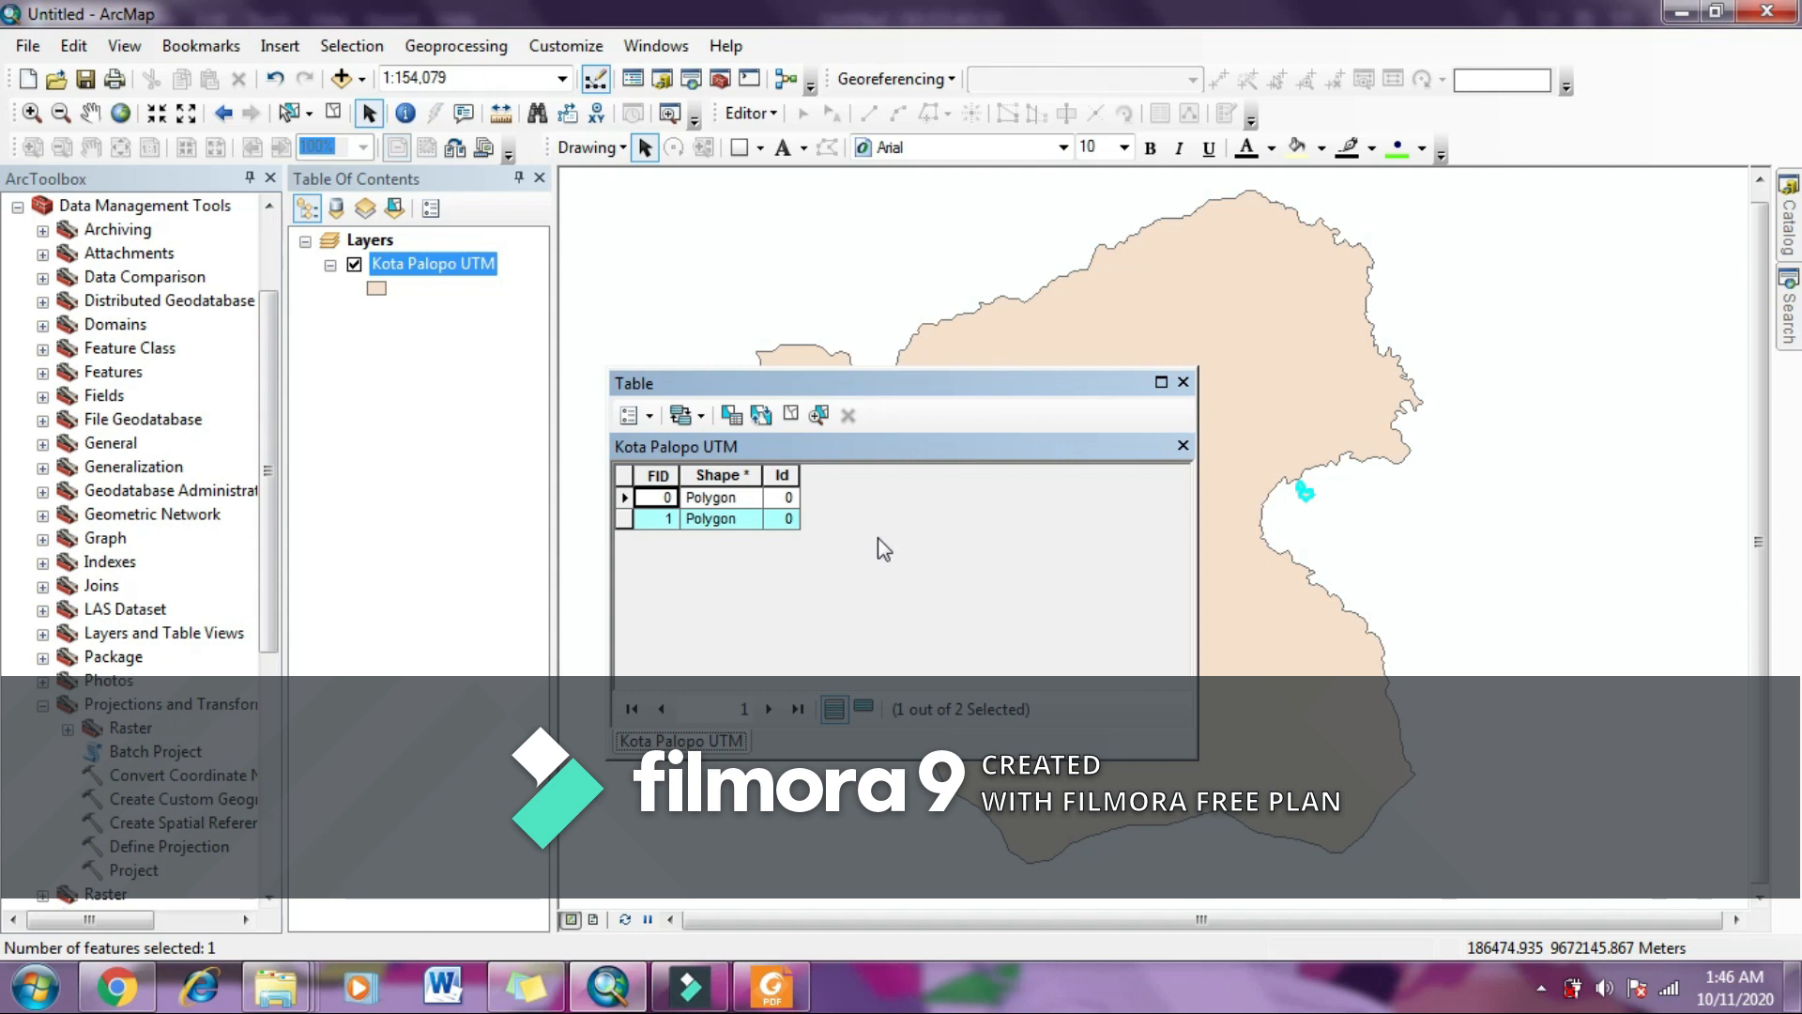
Step: Add a new field named Luas(ha) with the Float type to the Kota Palopo UTM attribute table
click(650, 415)
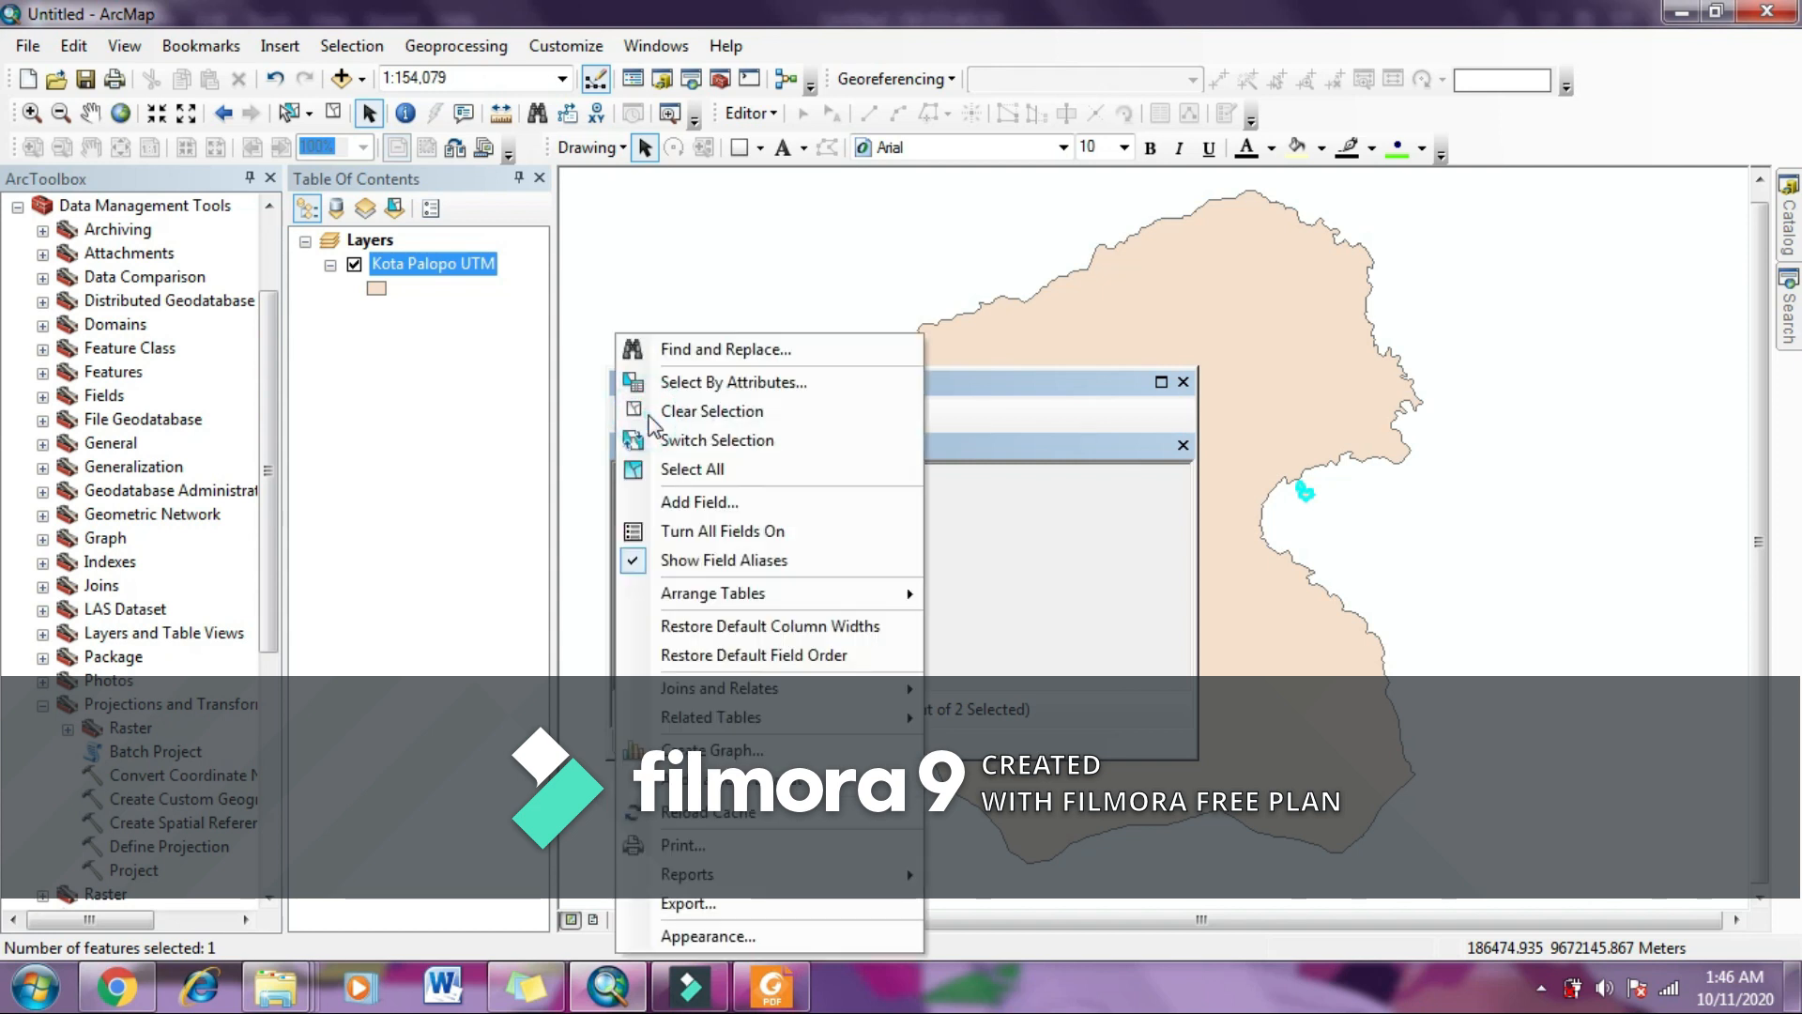
click(664, 504)
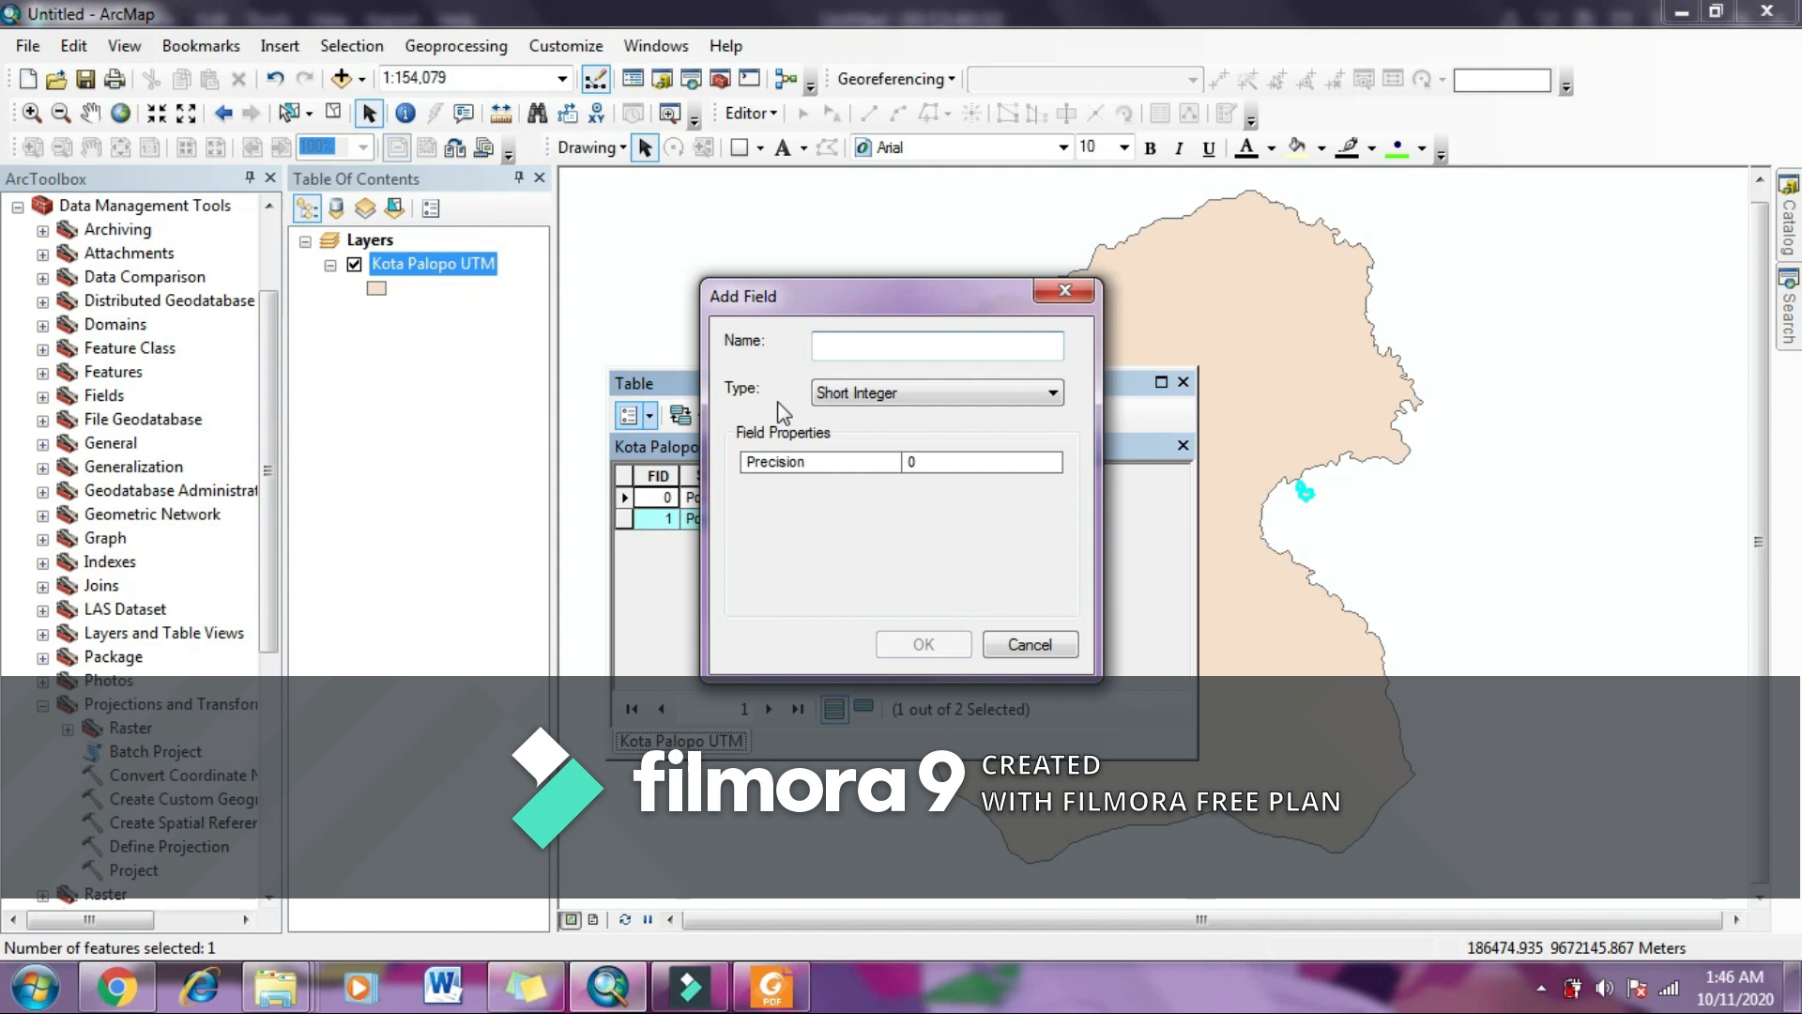
text(Luas)
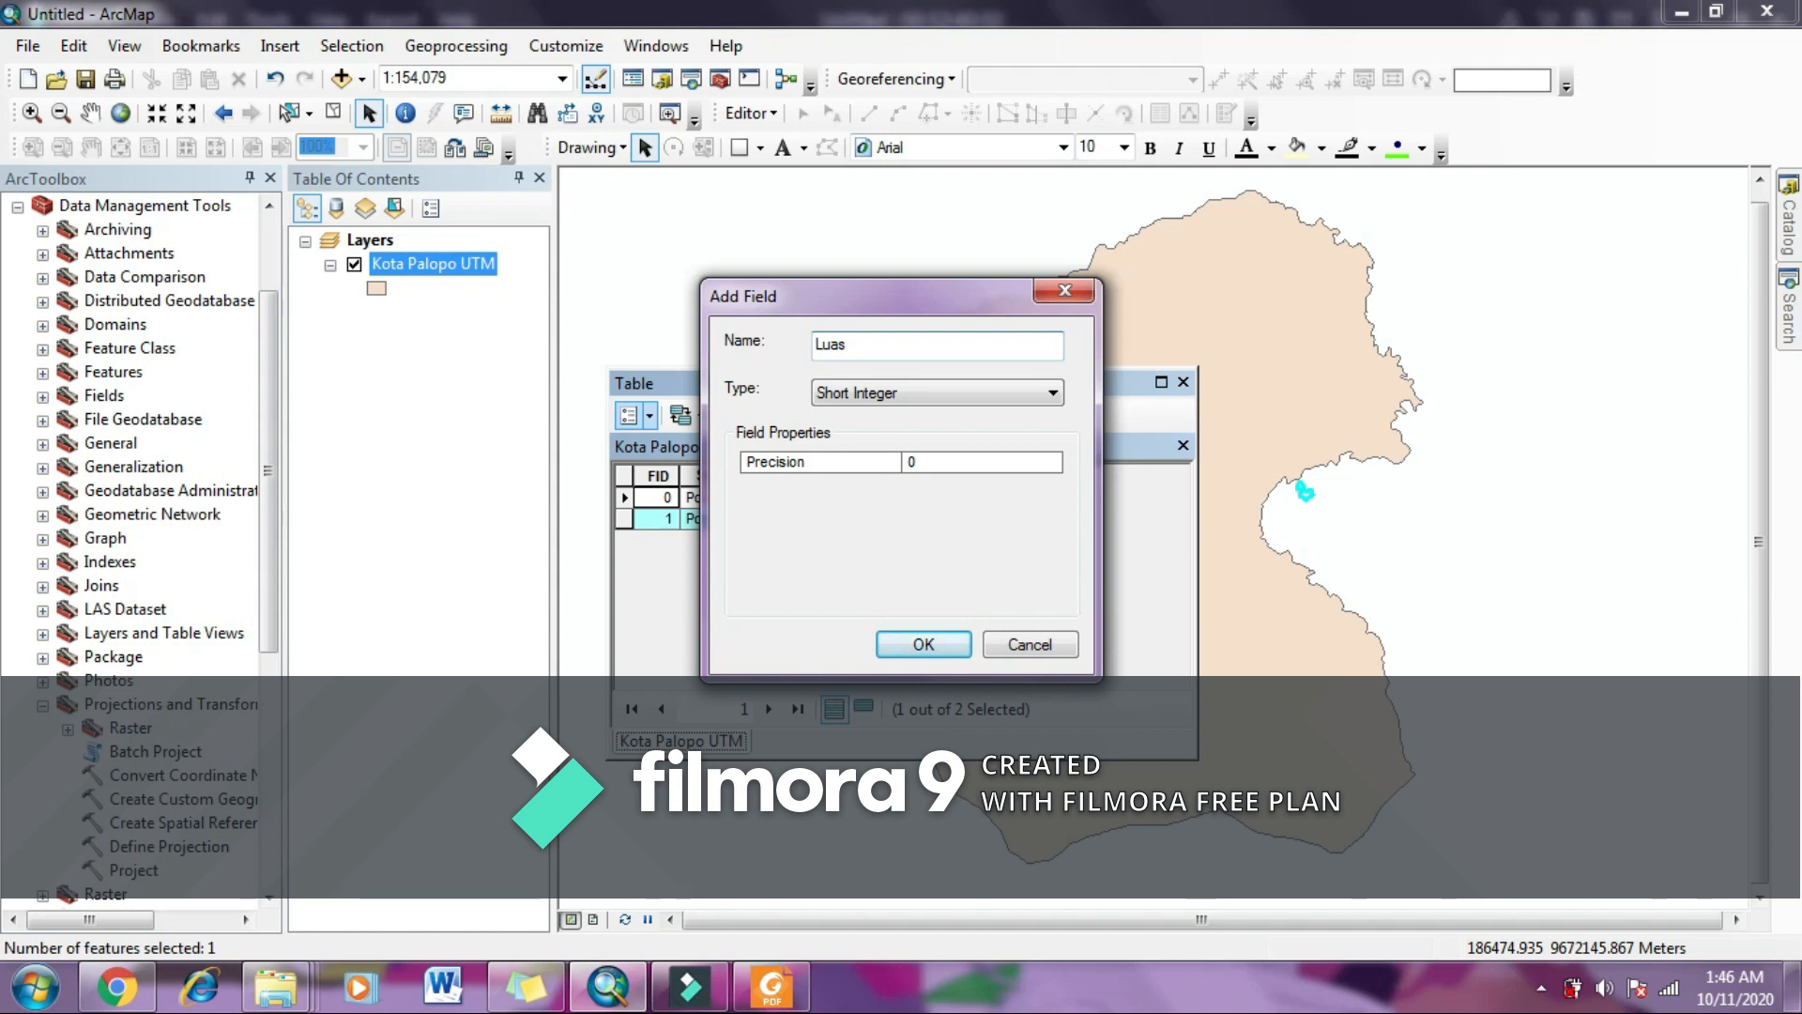
text(()
text(ha))
click(853, 395)
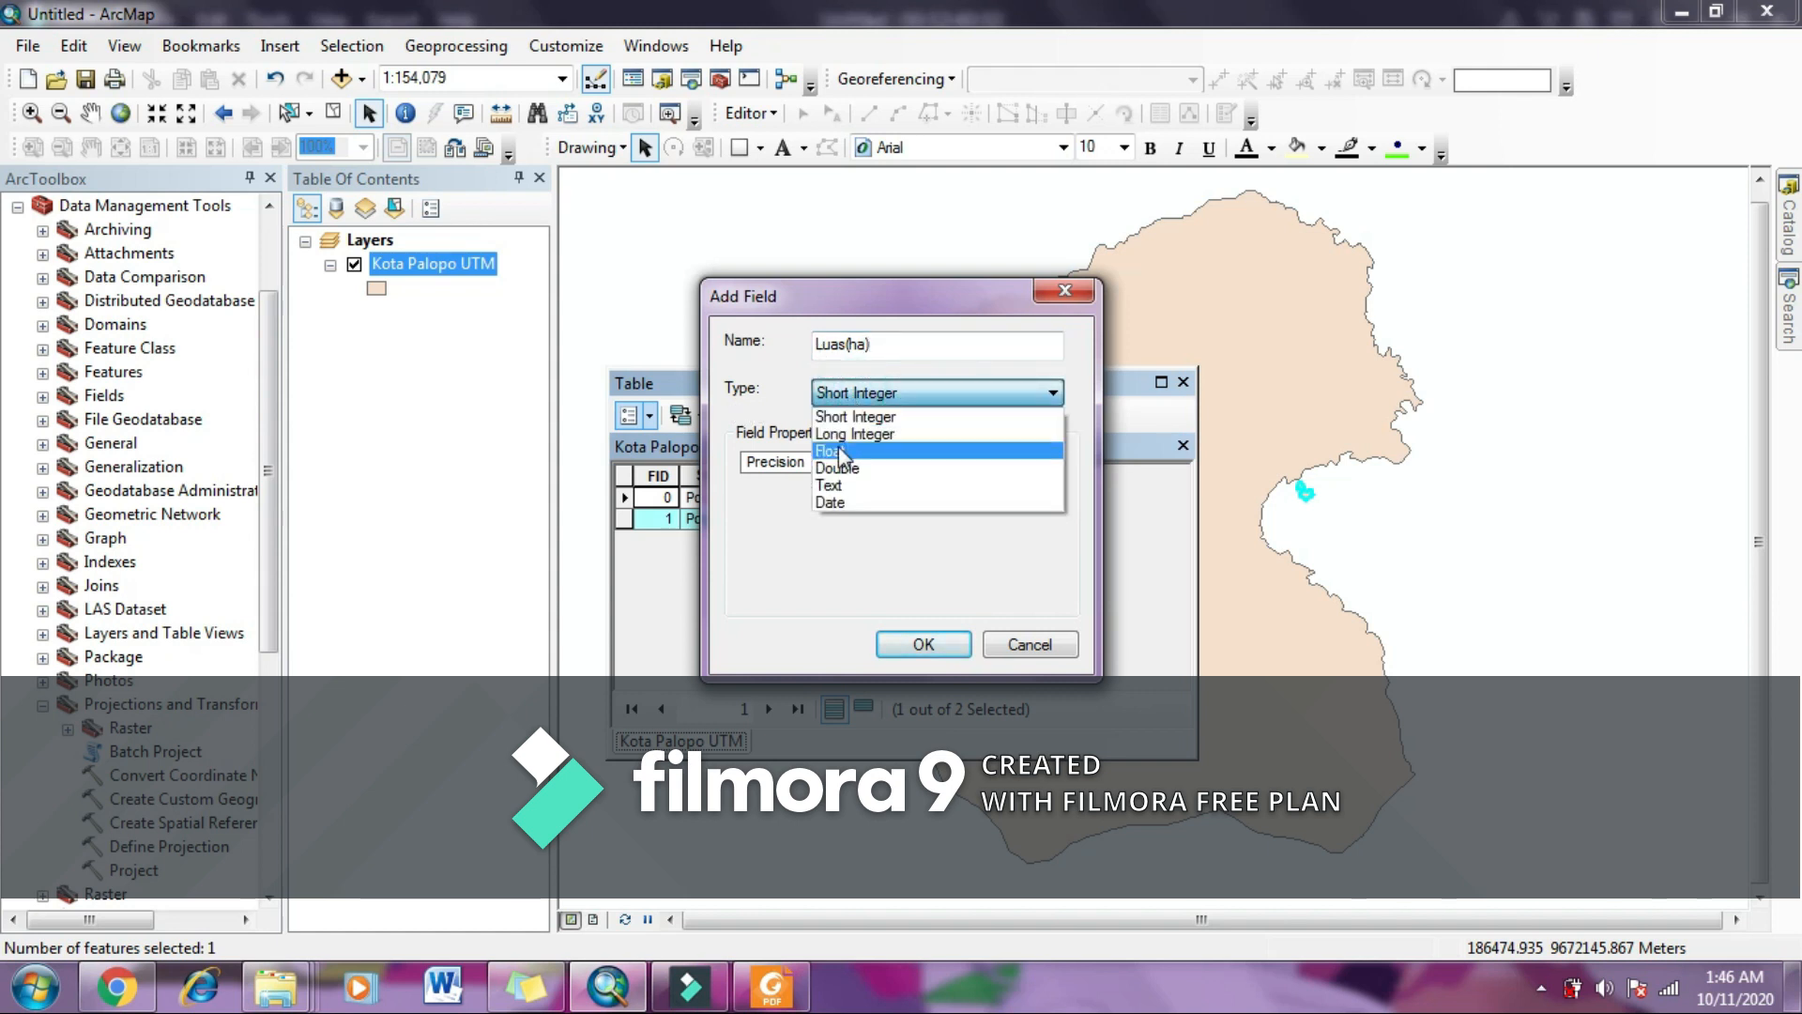
click(835, 448)
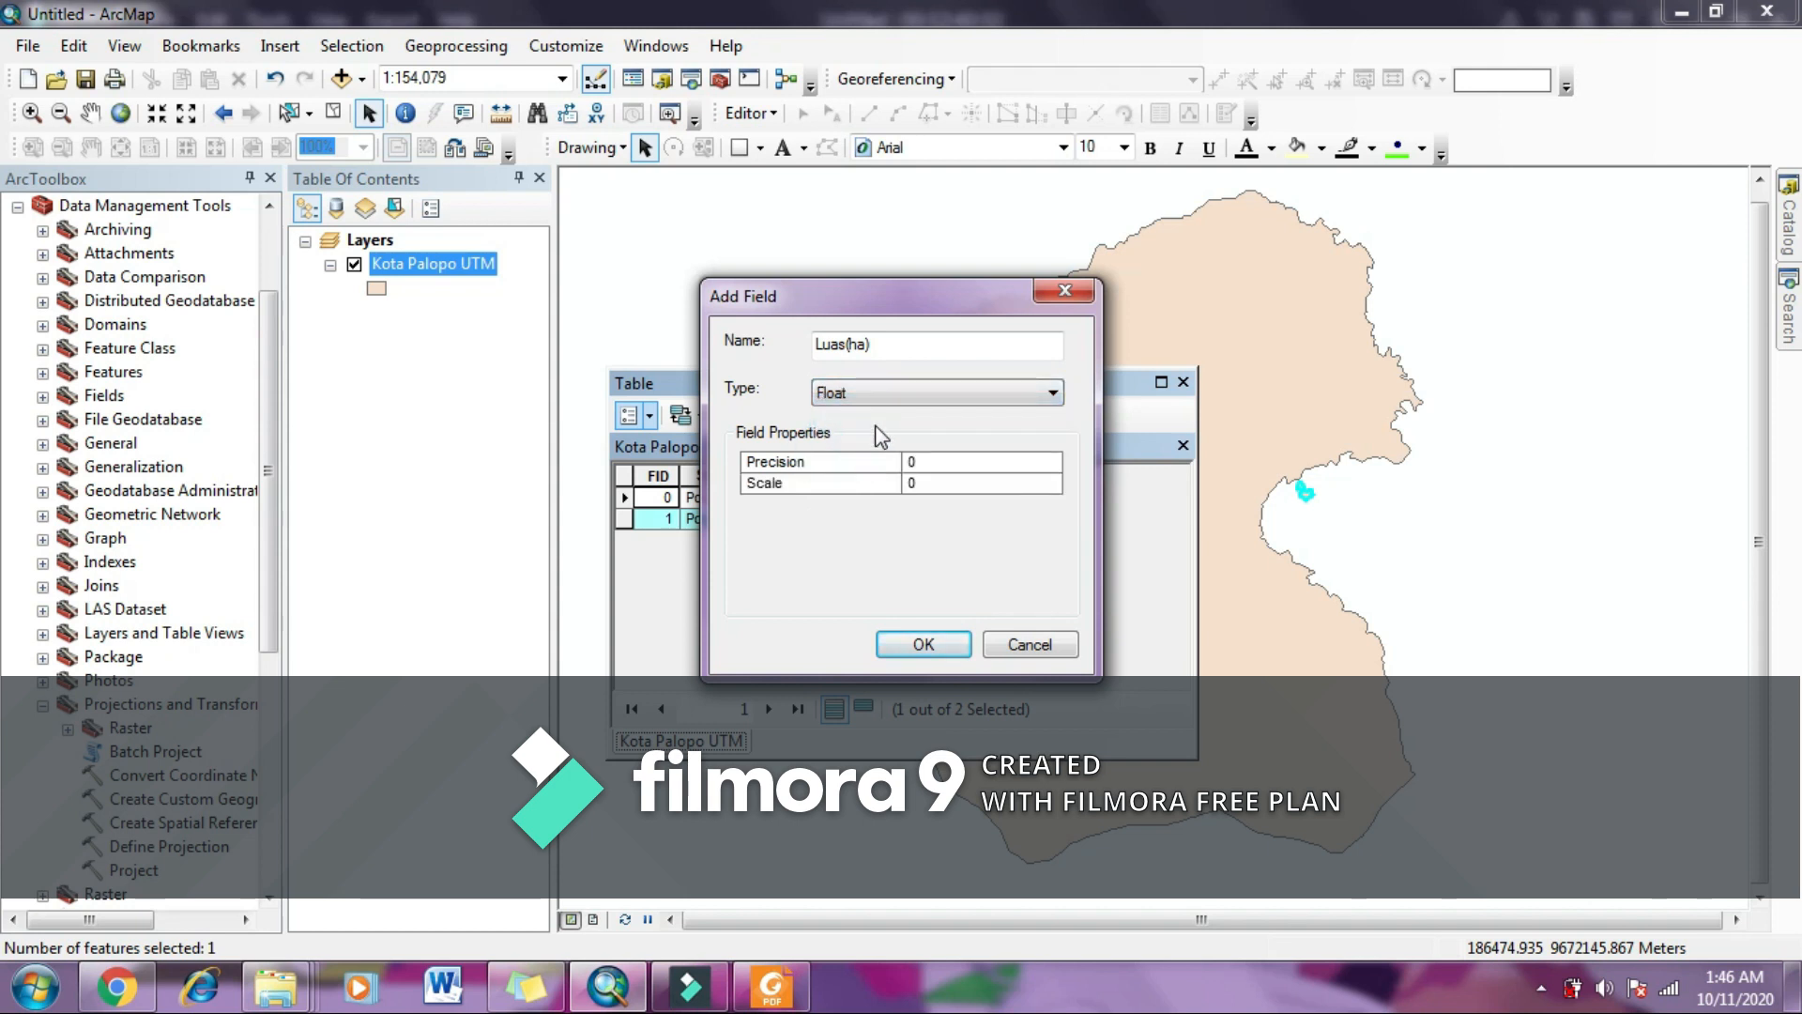
click(917, 646)
click(965, 575)
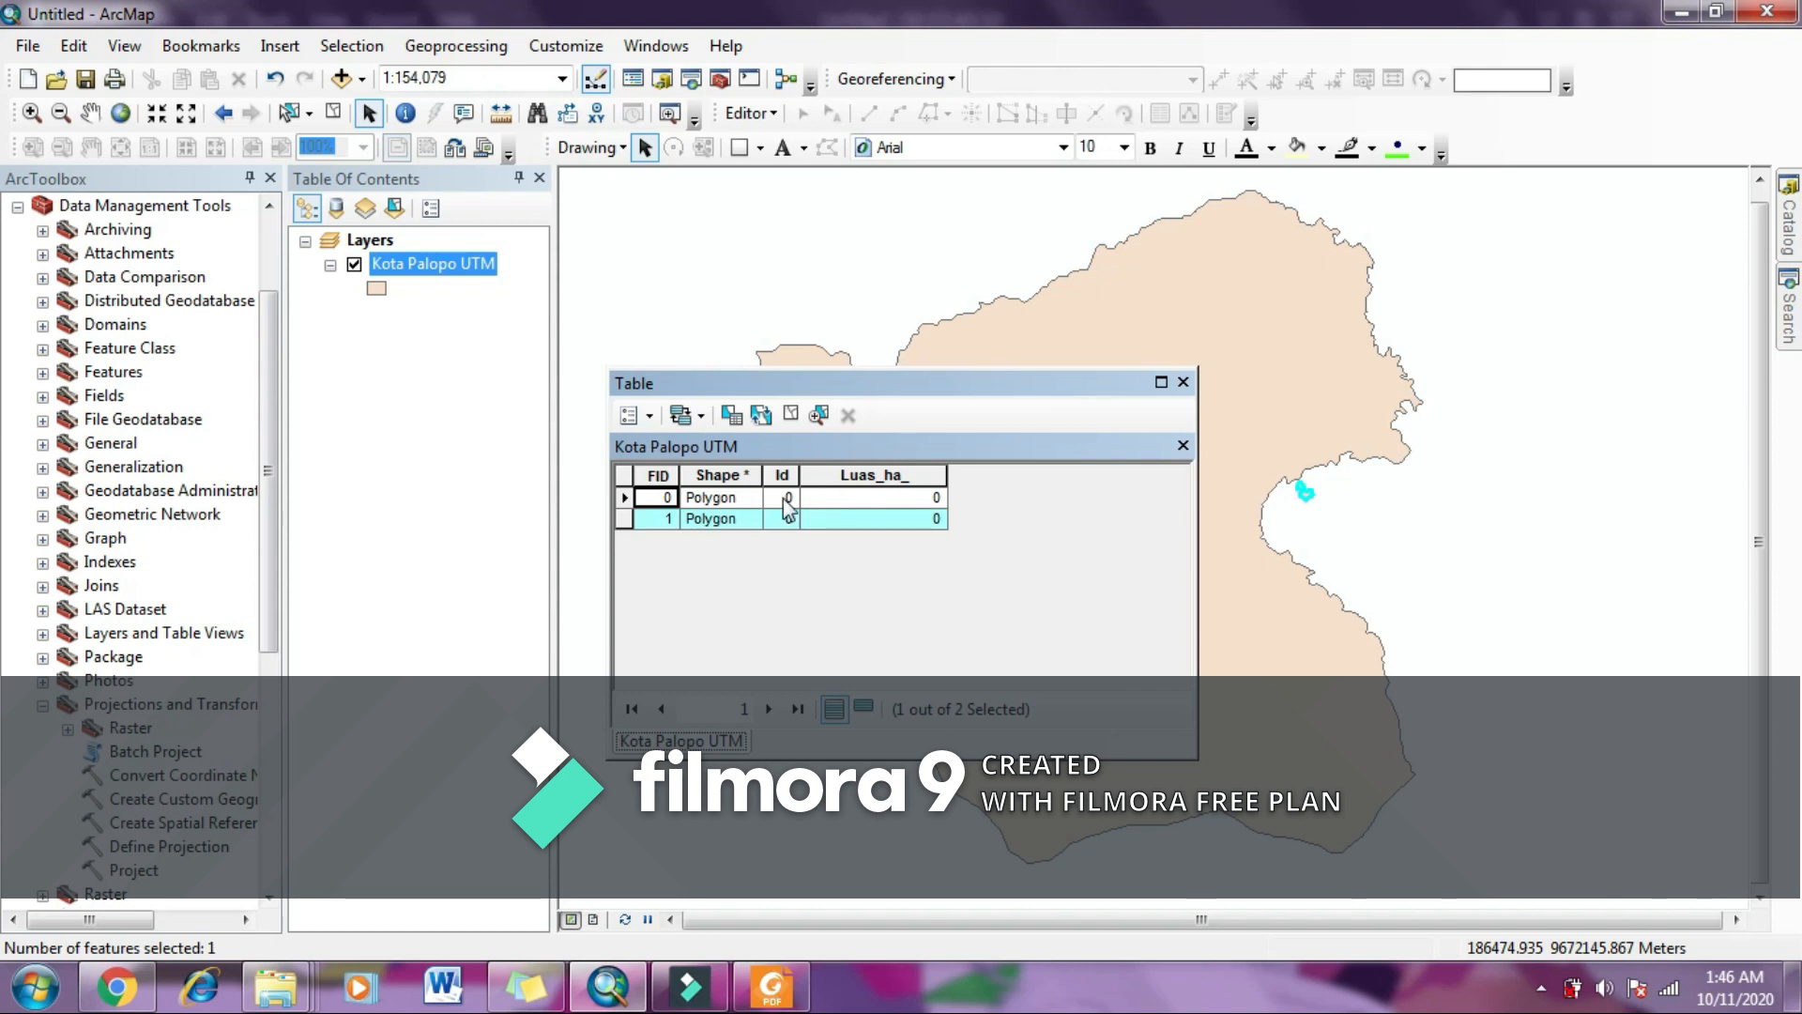
click(898, 514)
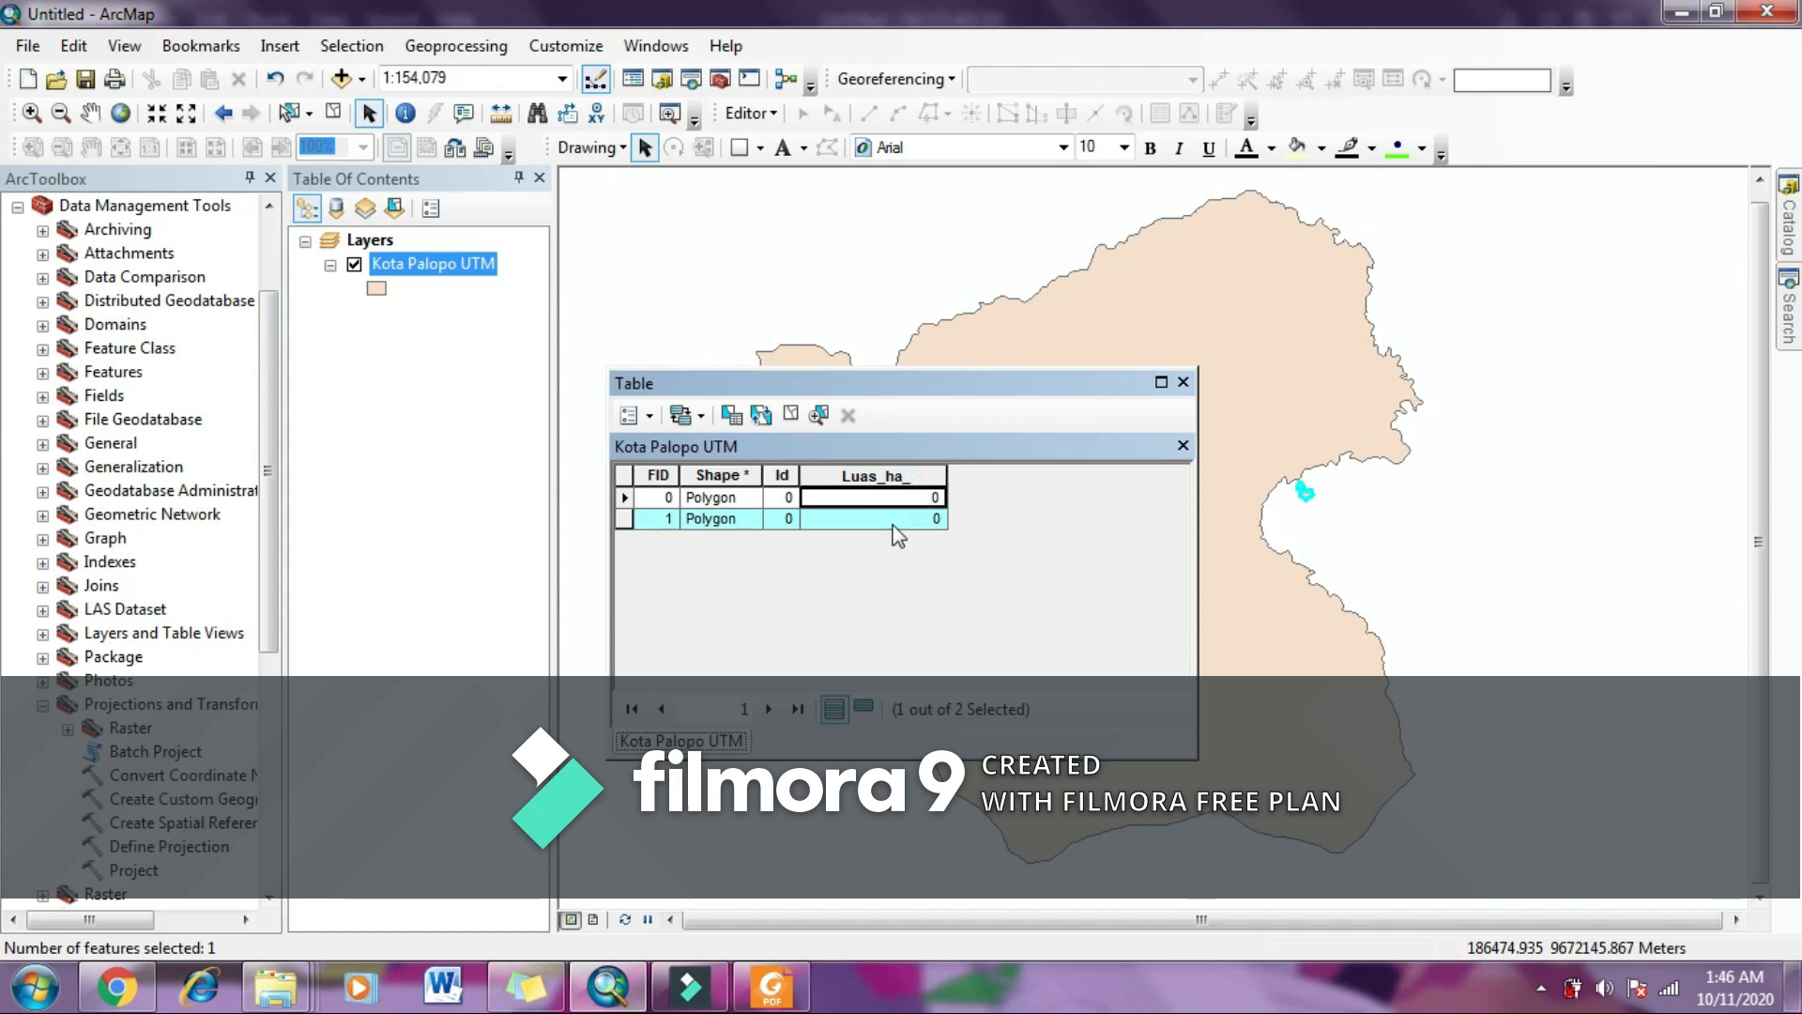
click(893, 523)
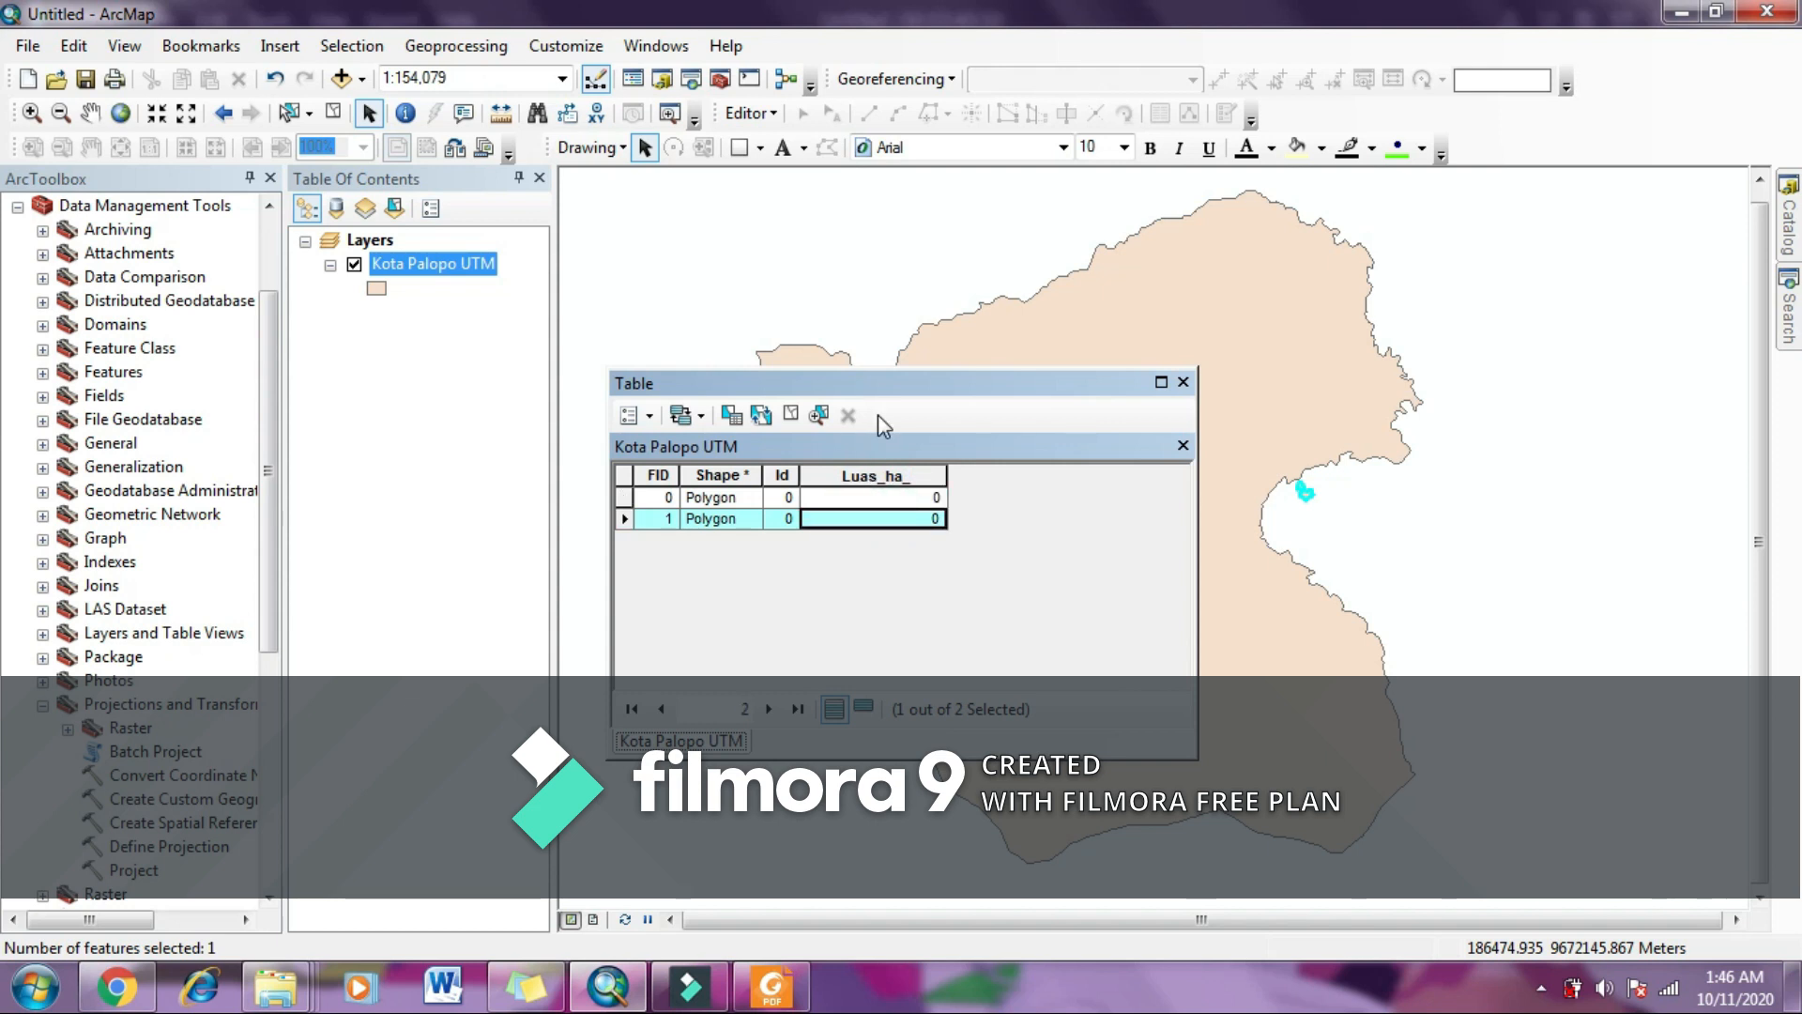
Step: Start an edit session on the Kota Palopo UTM layer and clear the selected feature
drag(899, 383, 916, 486)
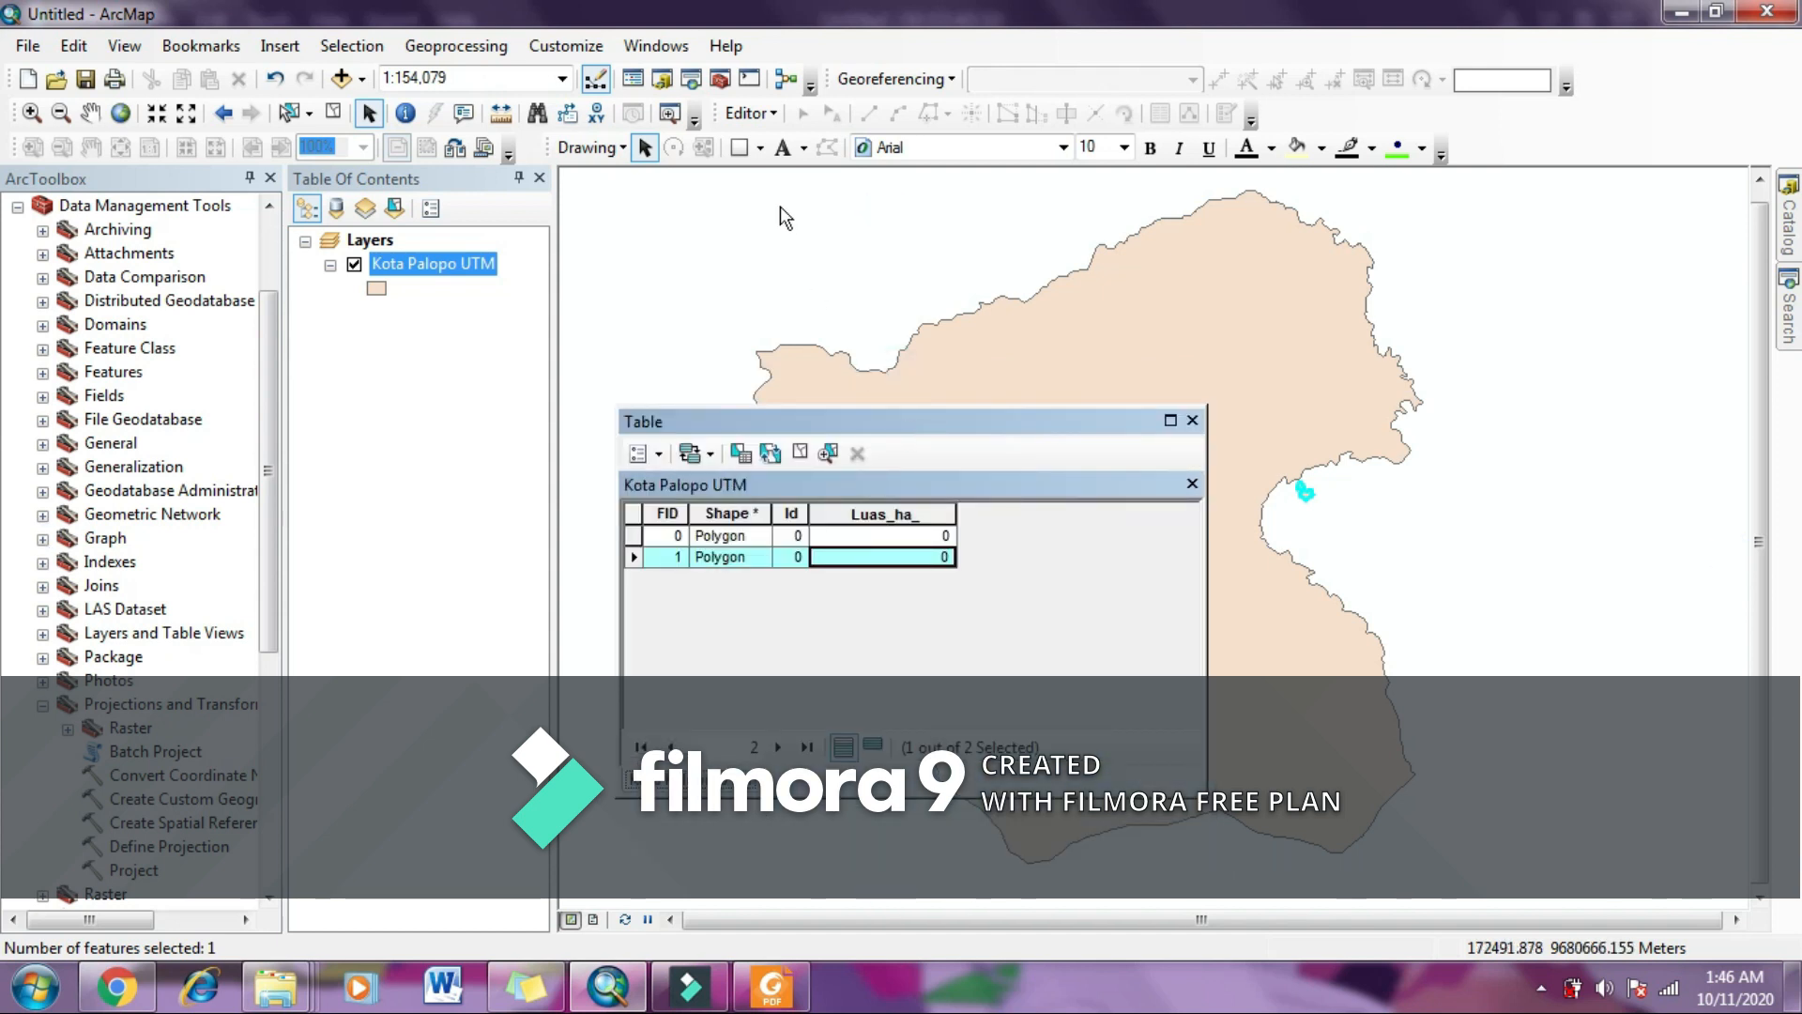
click(768, 115)
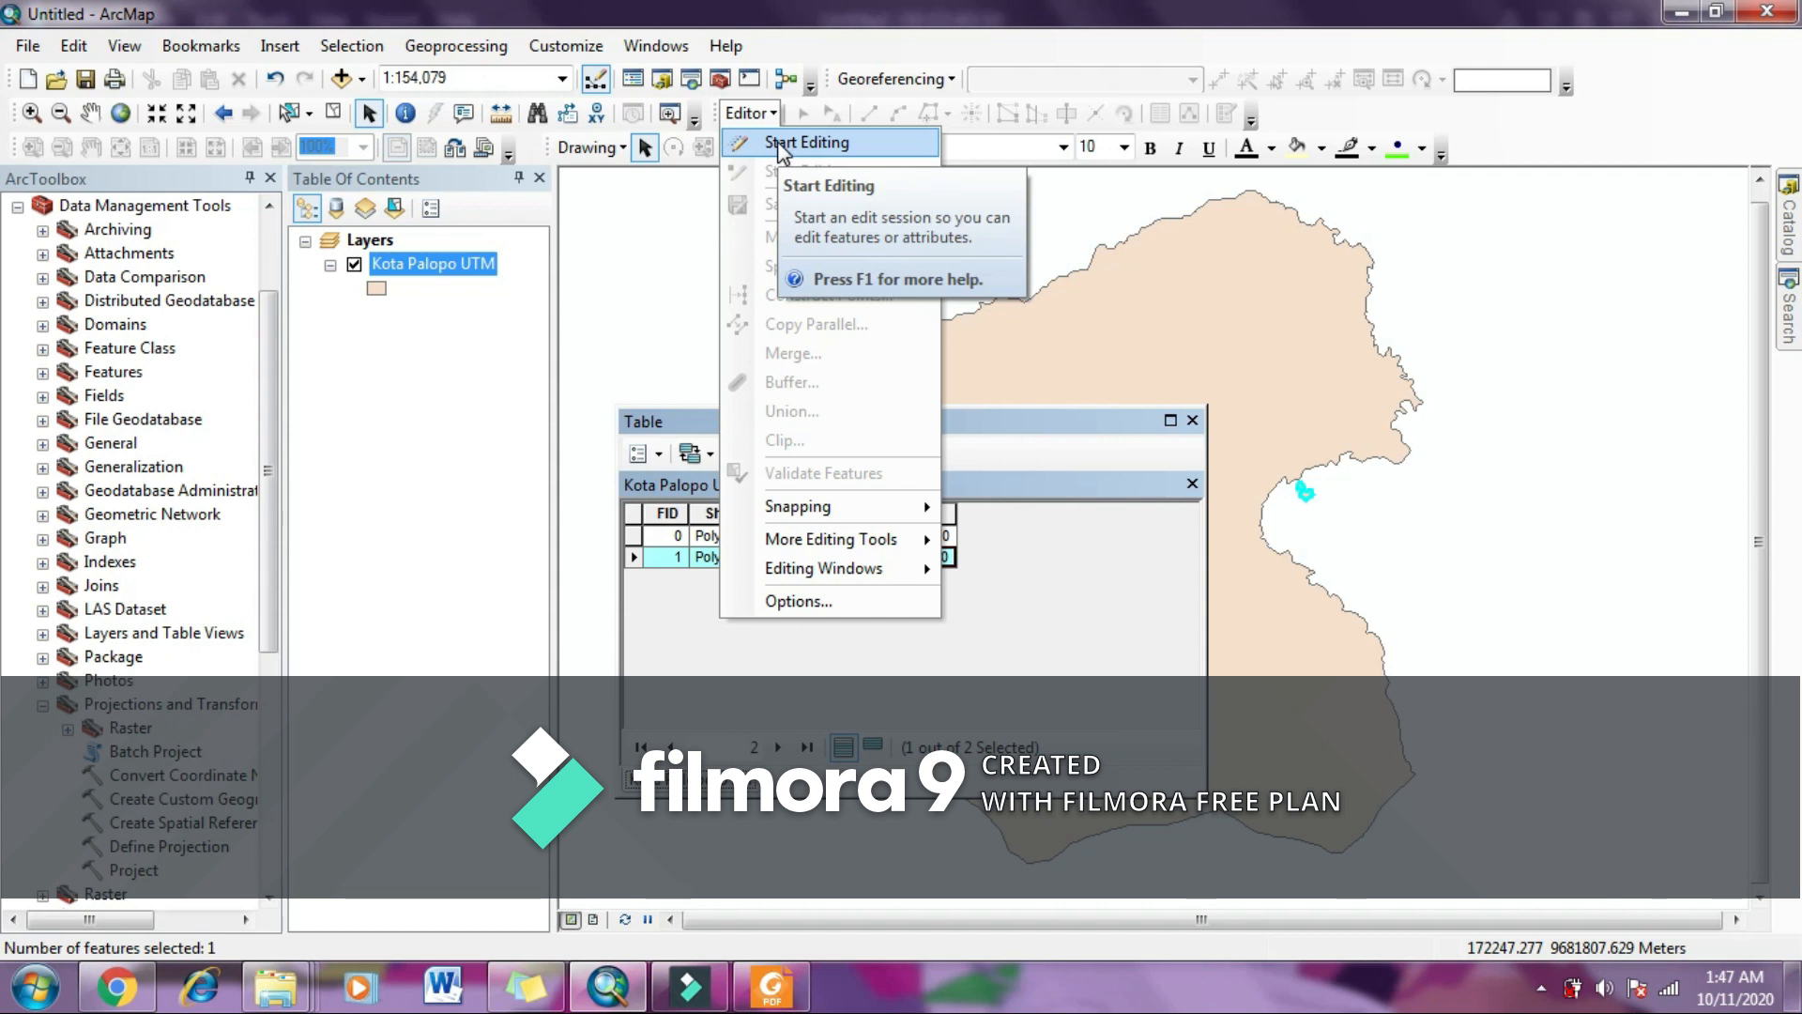
click(777, 141)
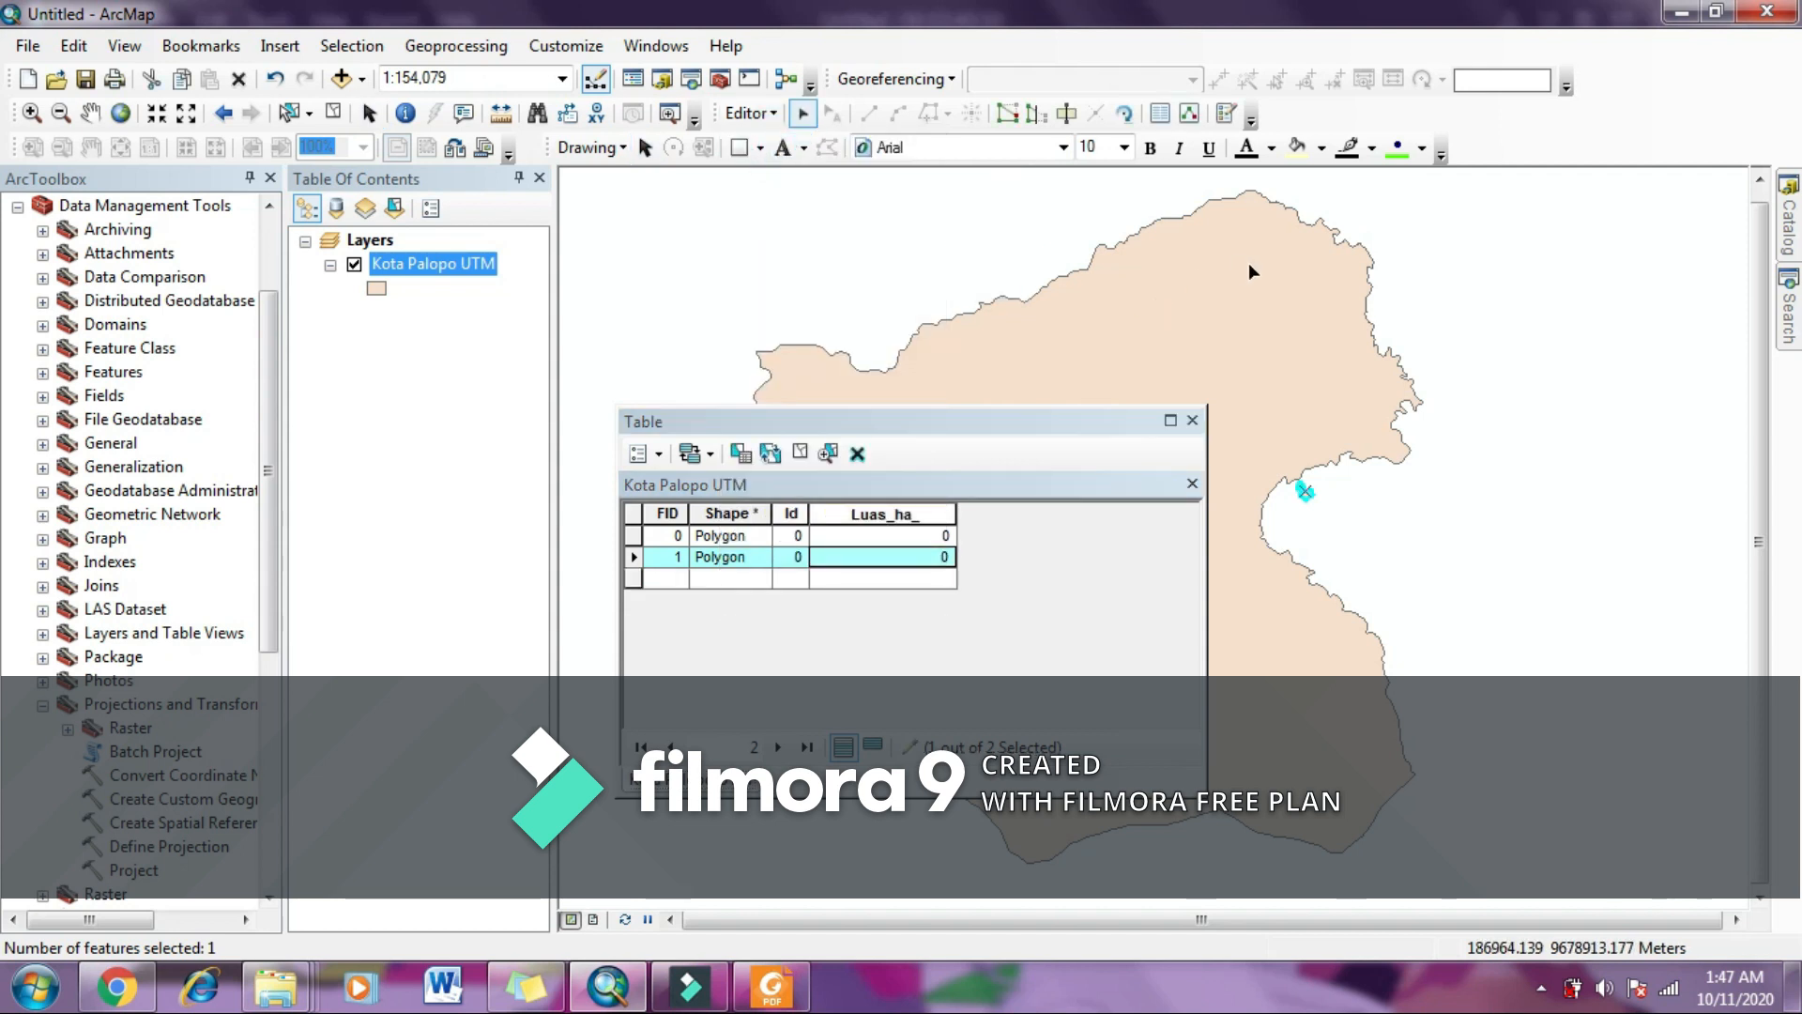
click(750, 113)
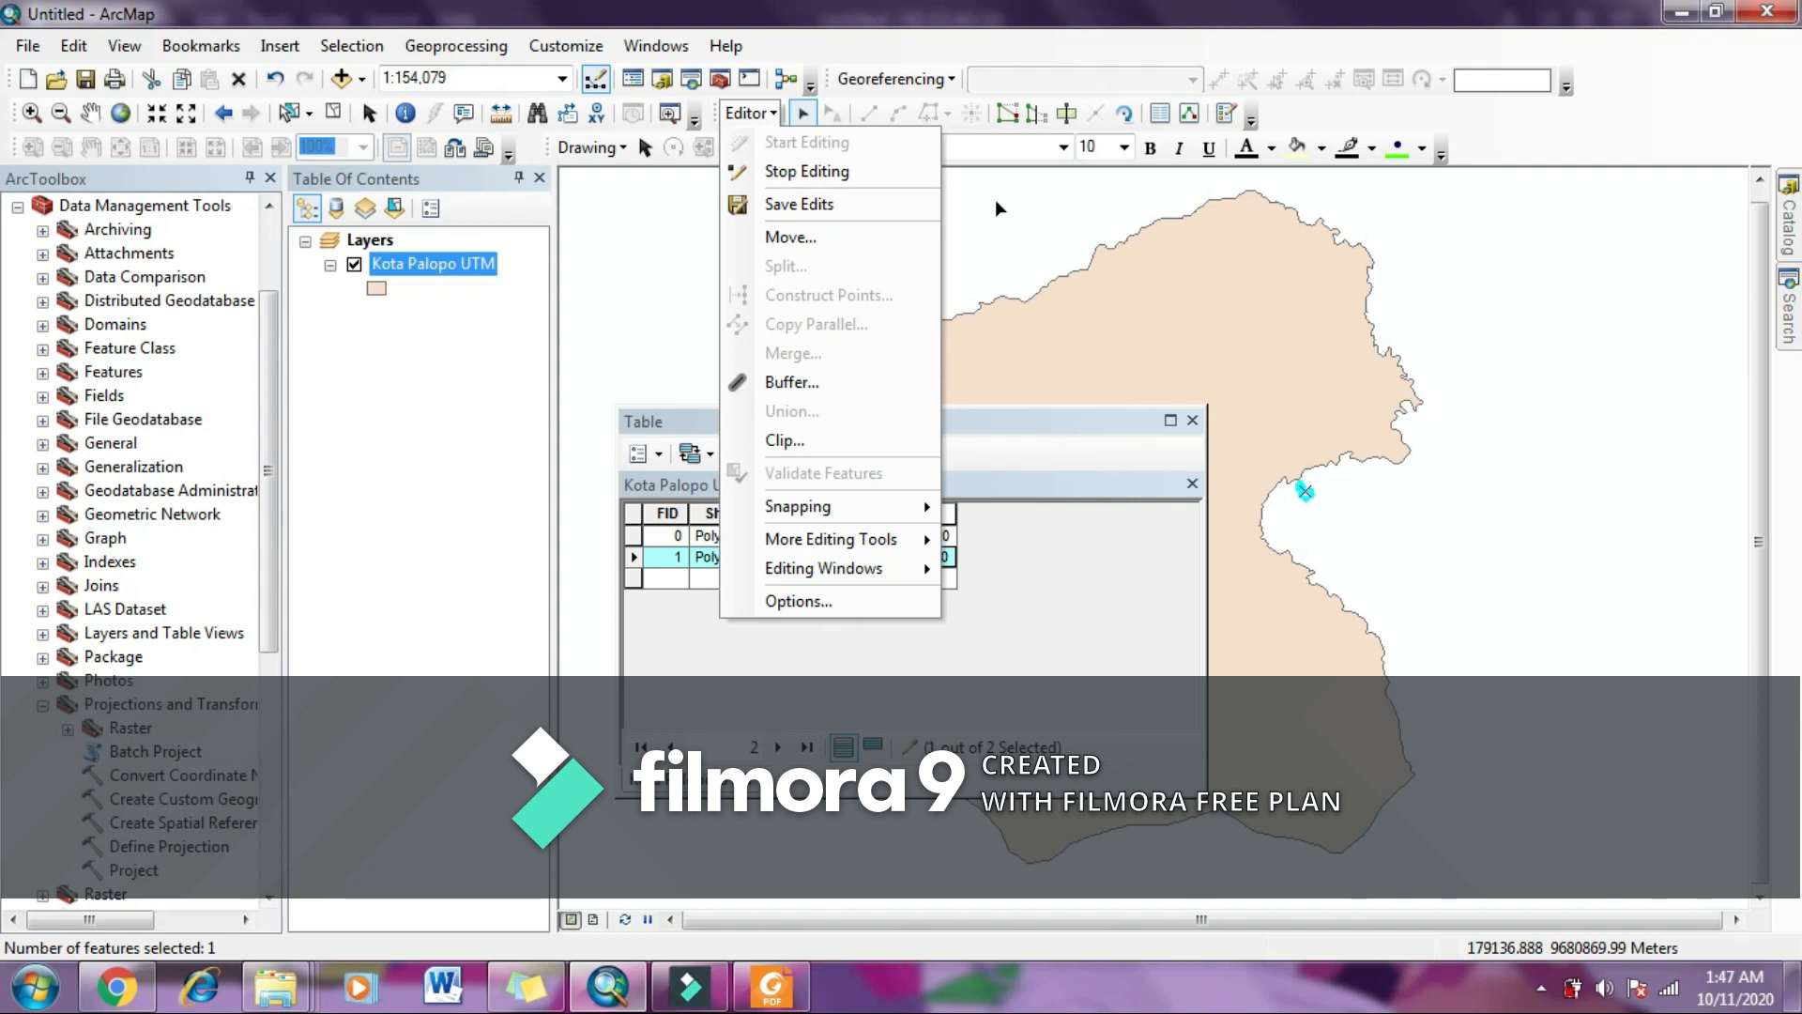
click(995, 199)
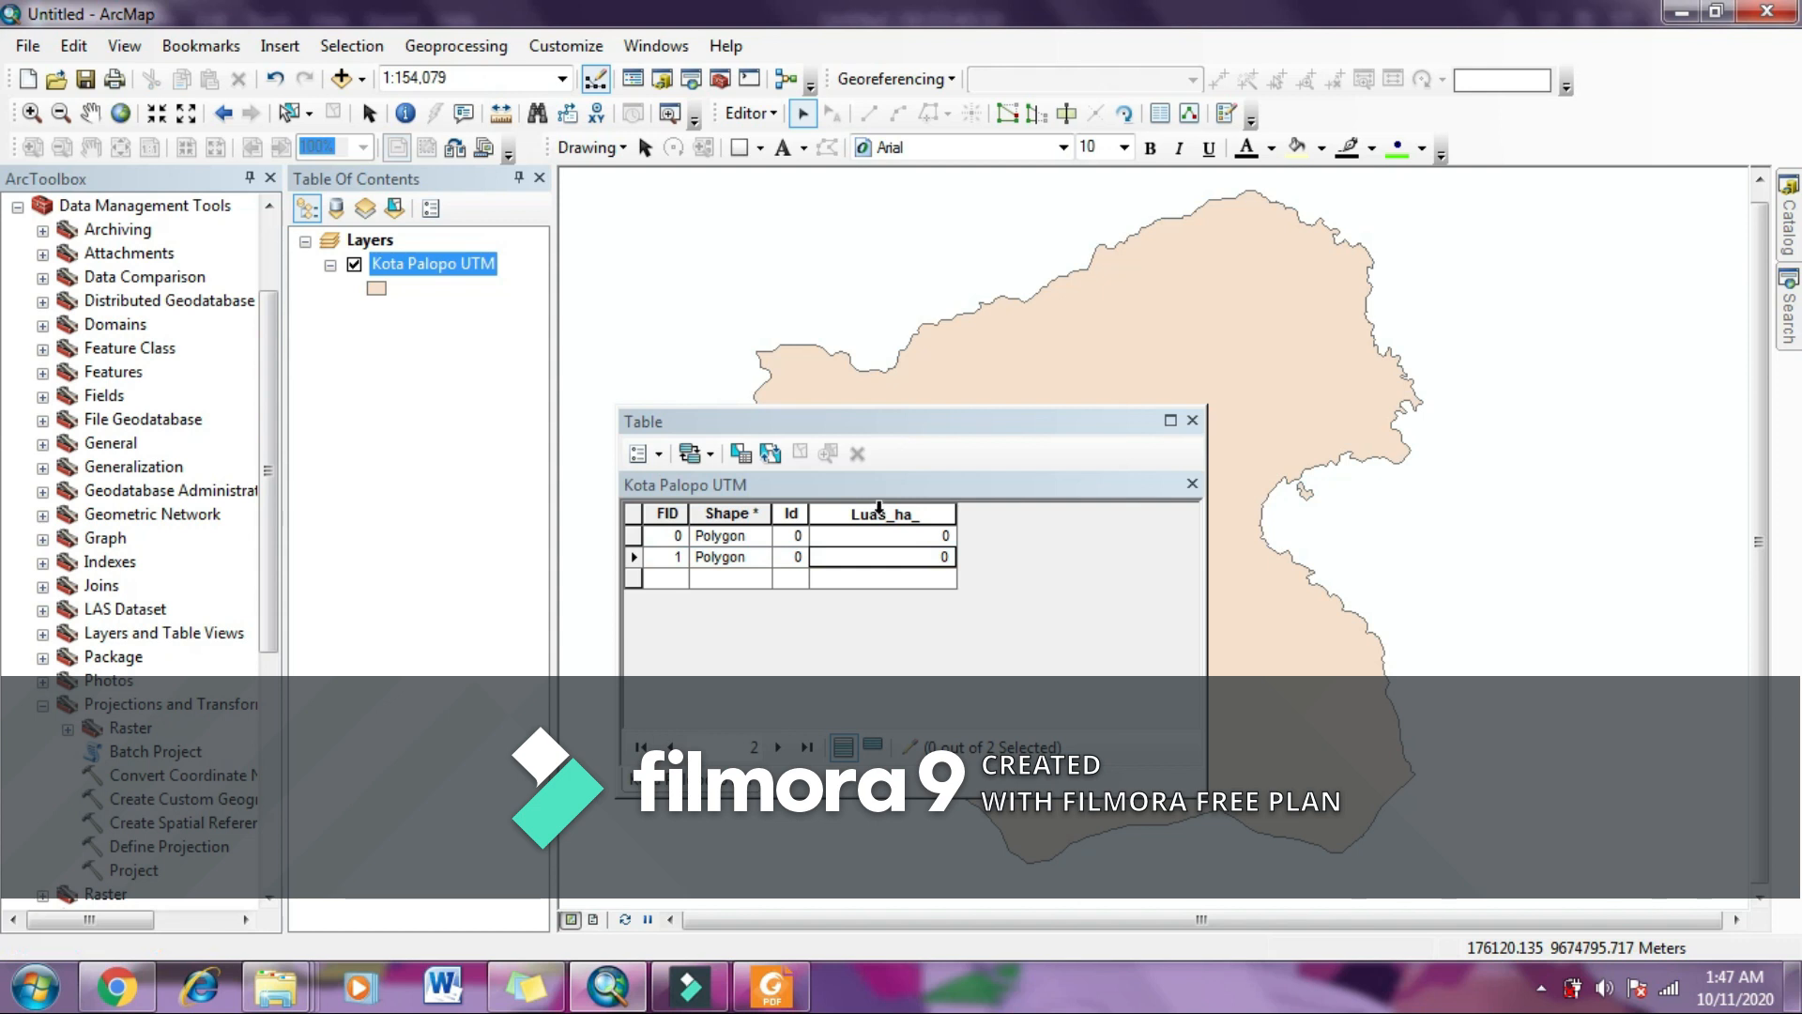
Step: Calculate the geometry of the Luas_ha_ field as Area in Hectares [ha], using the coordinate system of the data source
click(878, 508)
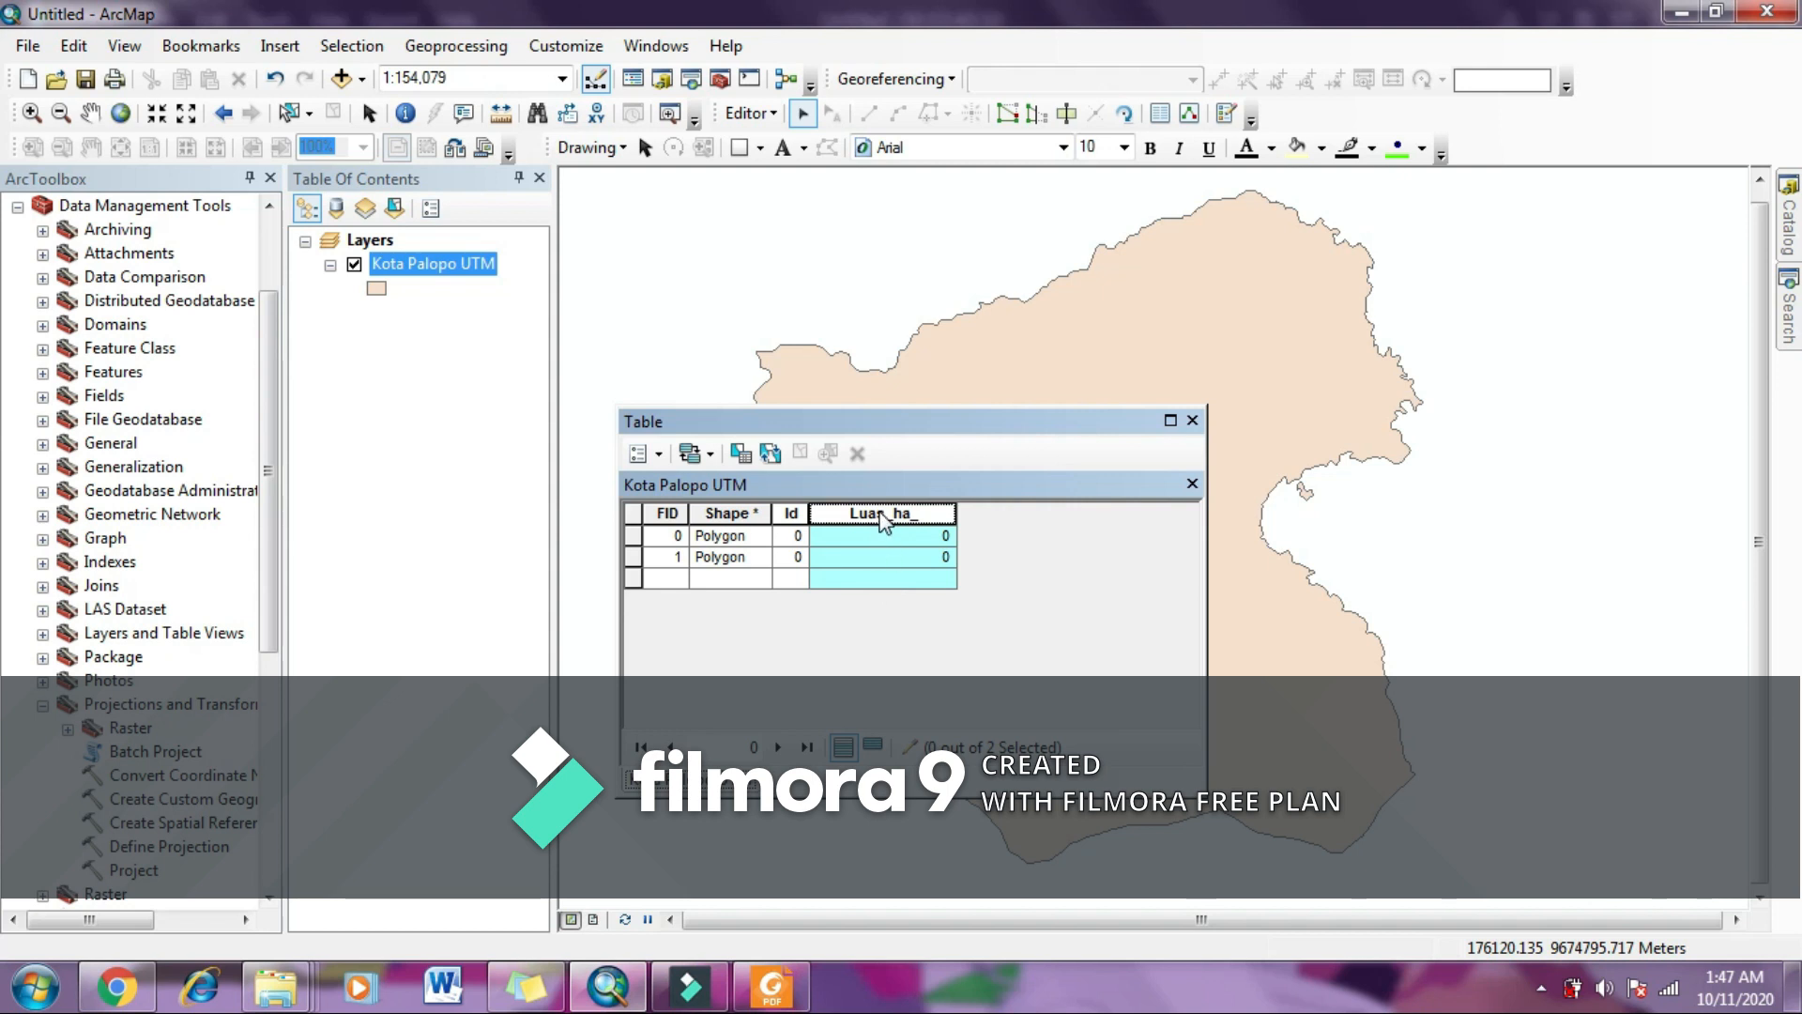
right_click(881, 516)
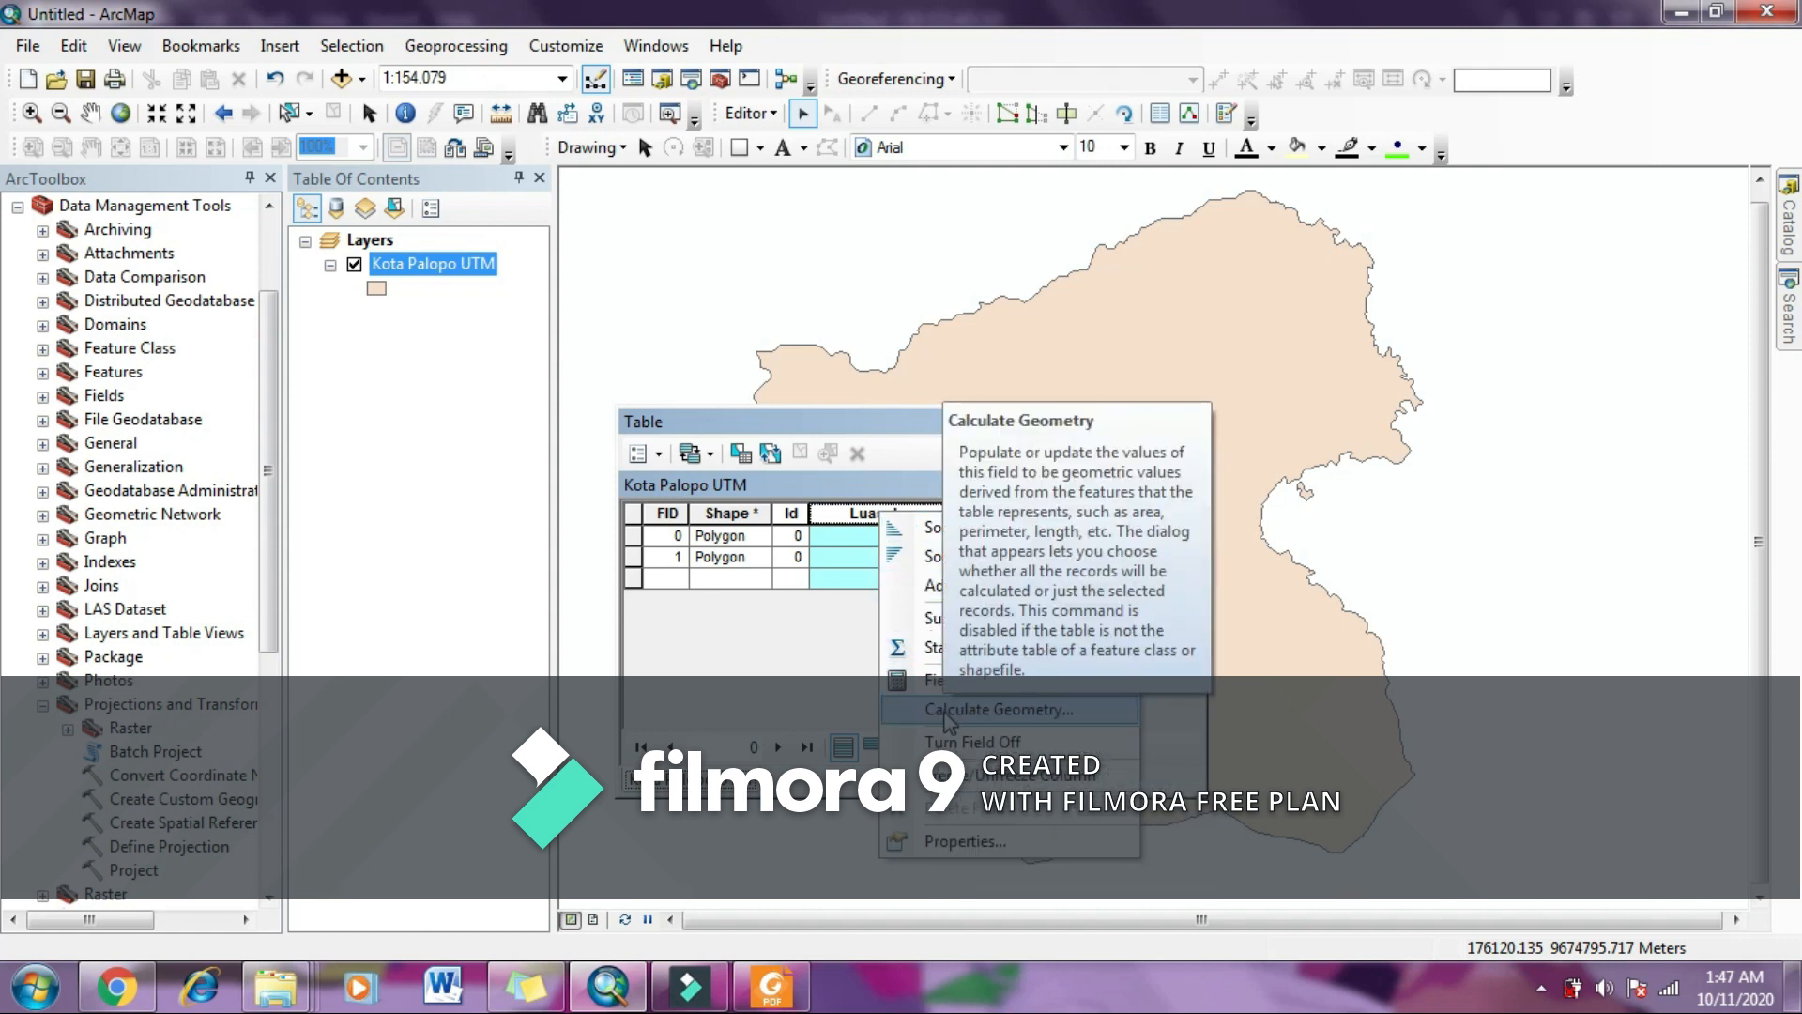
click(949, 711)
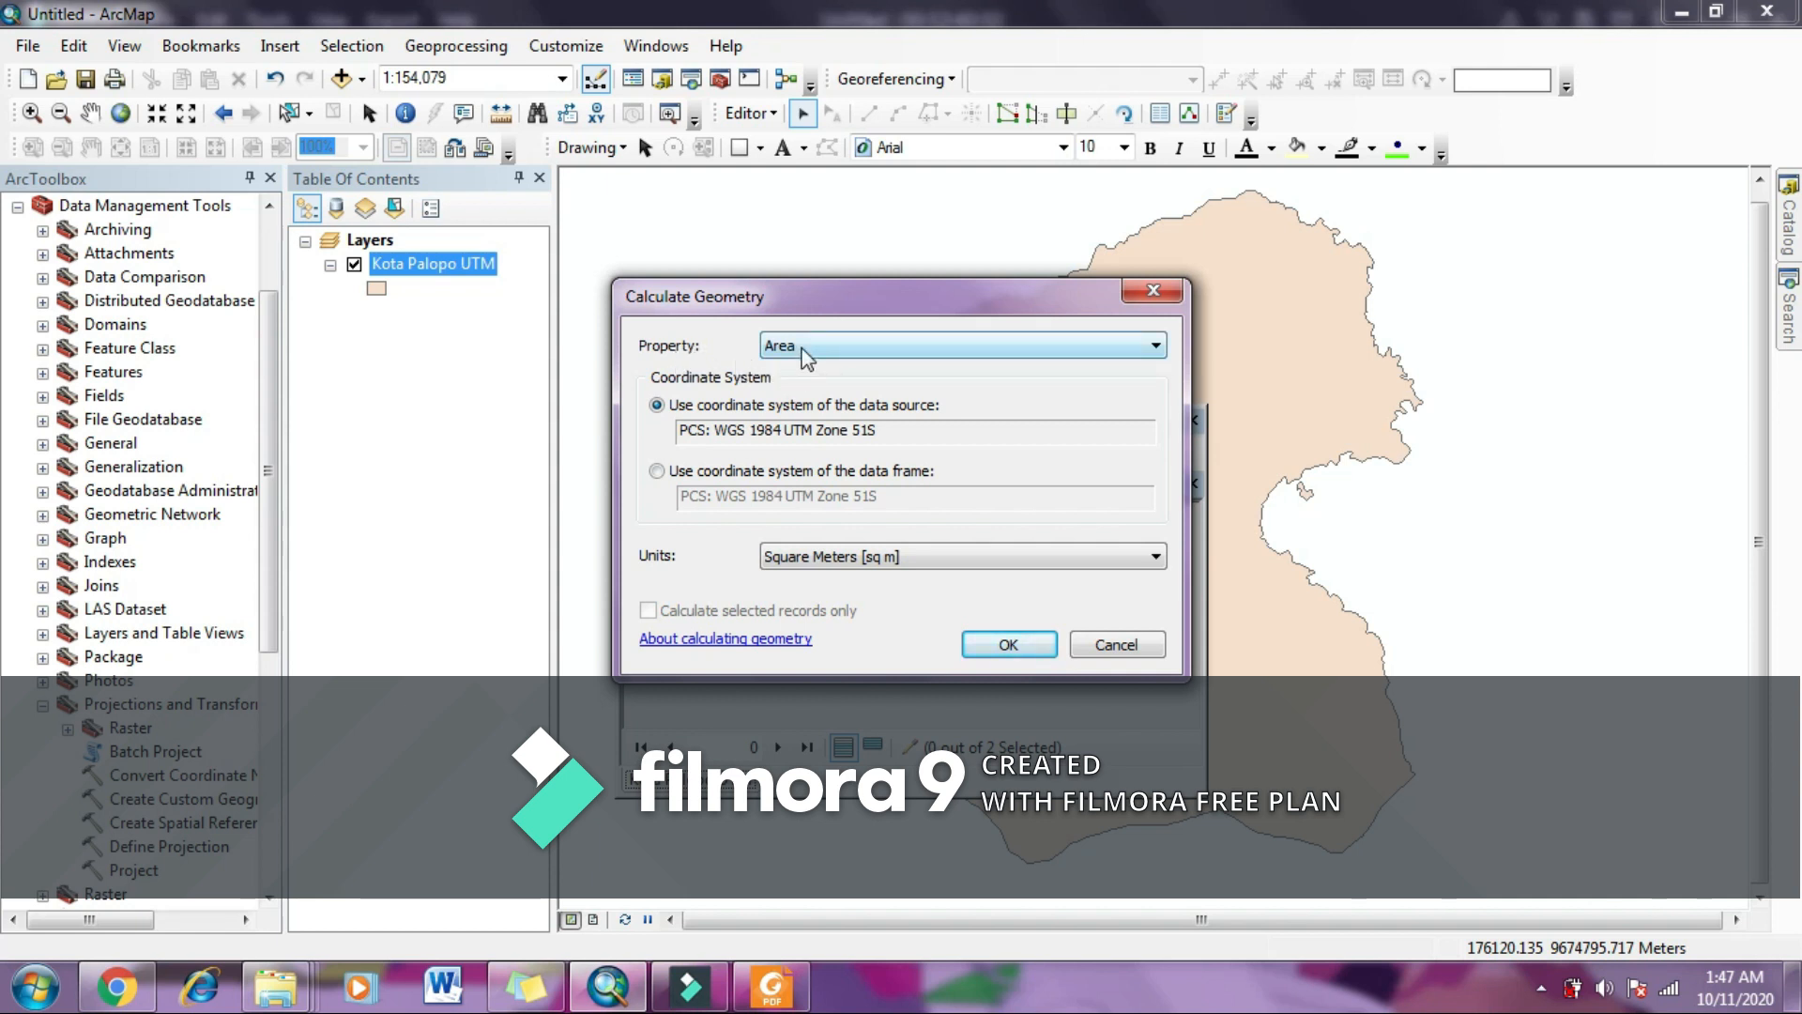
click(830, 348)
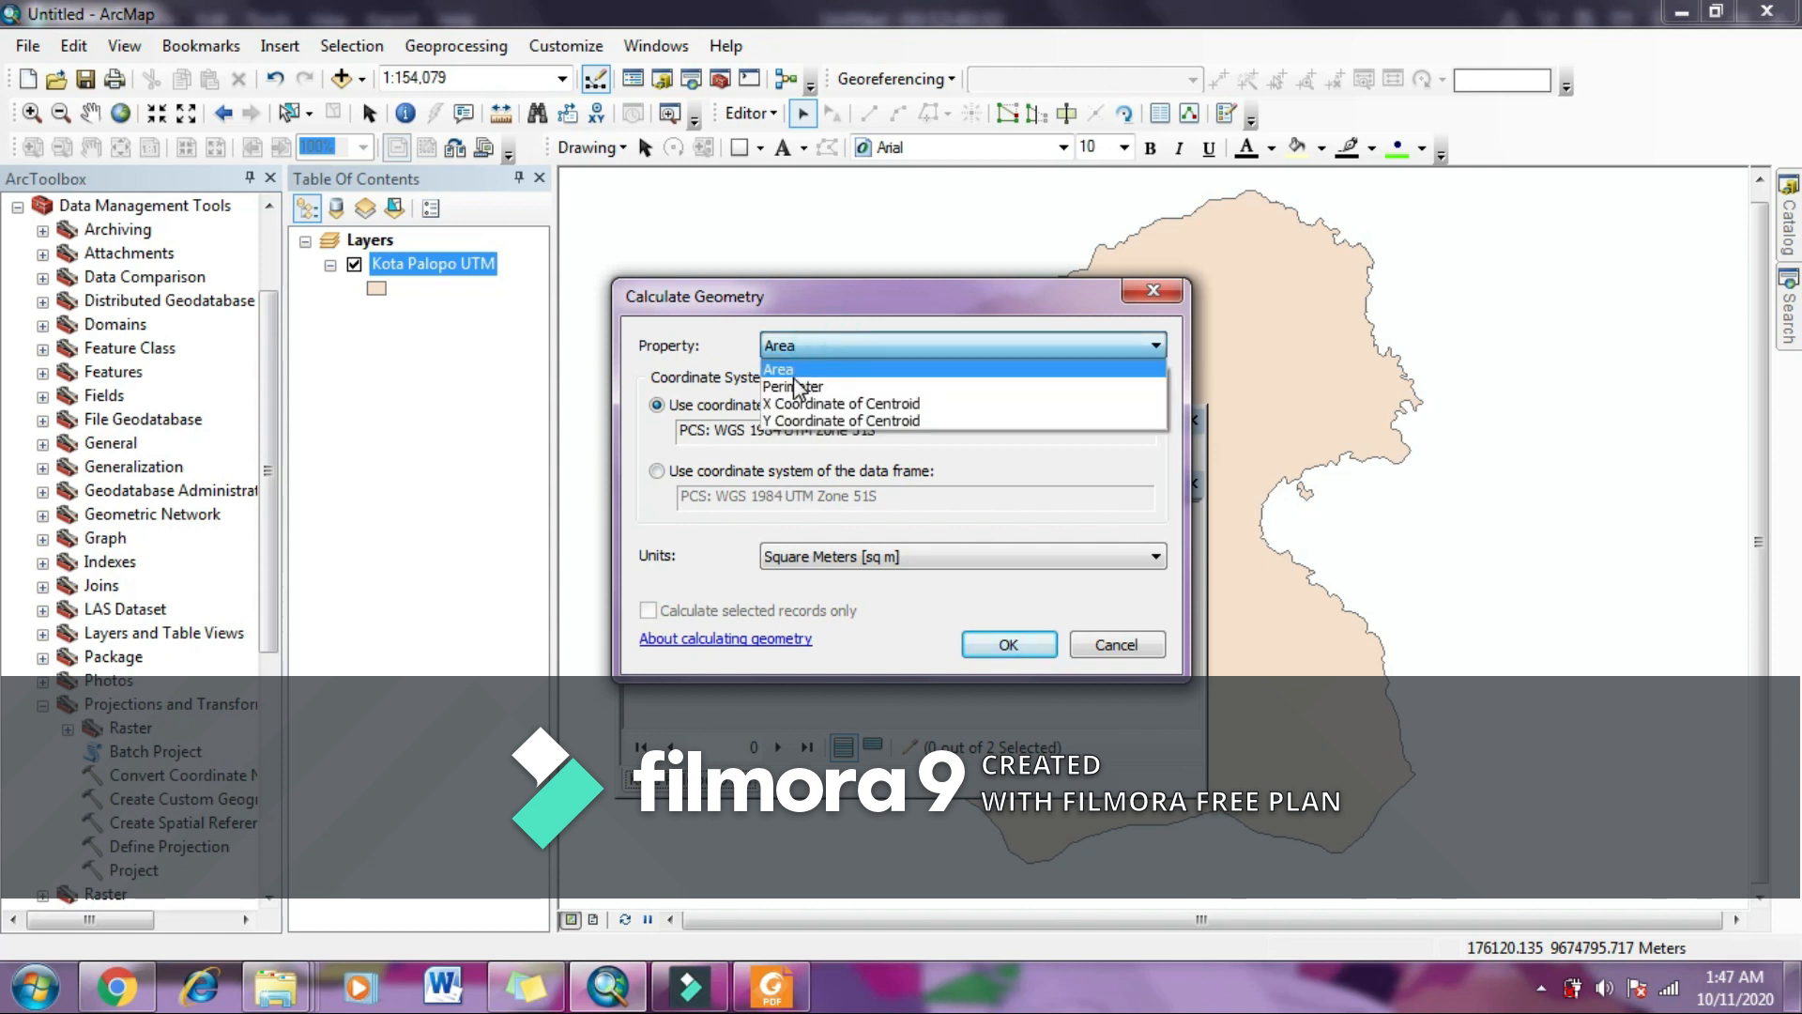
click(792, 364)
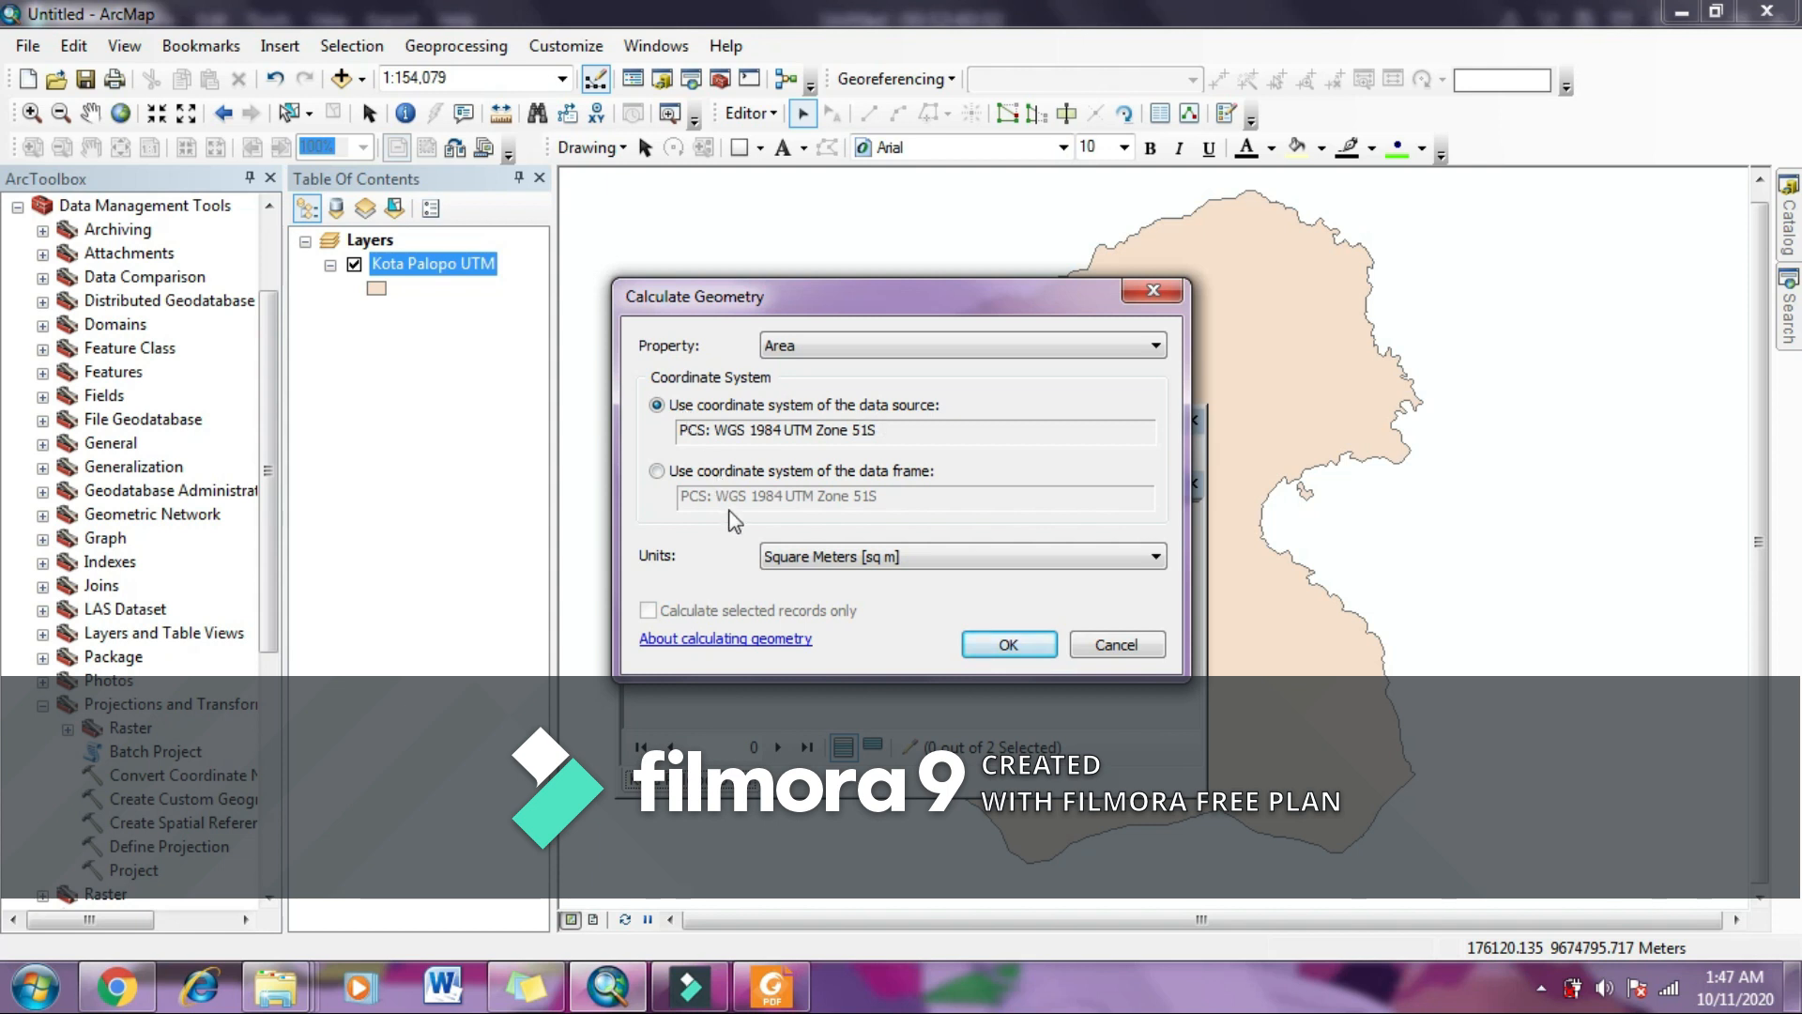
click(883, 559)
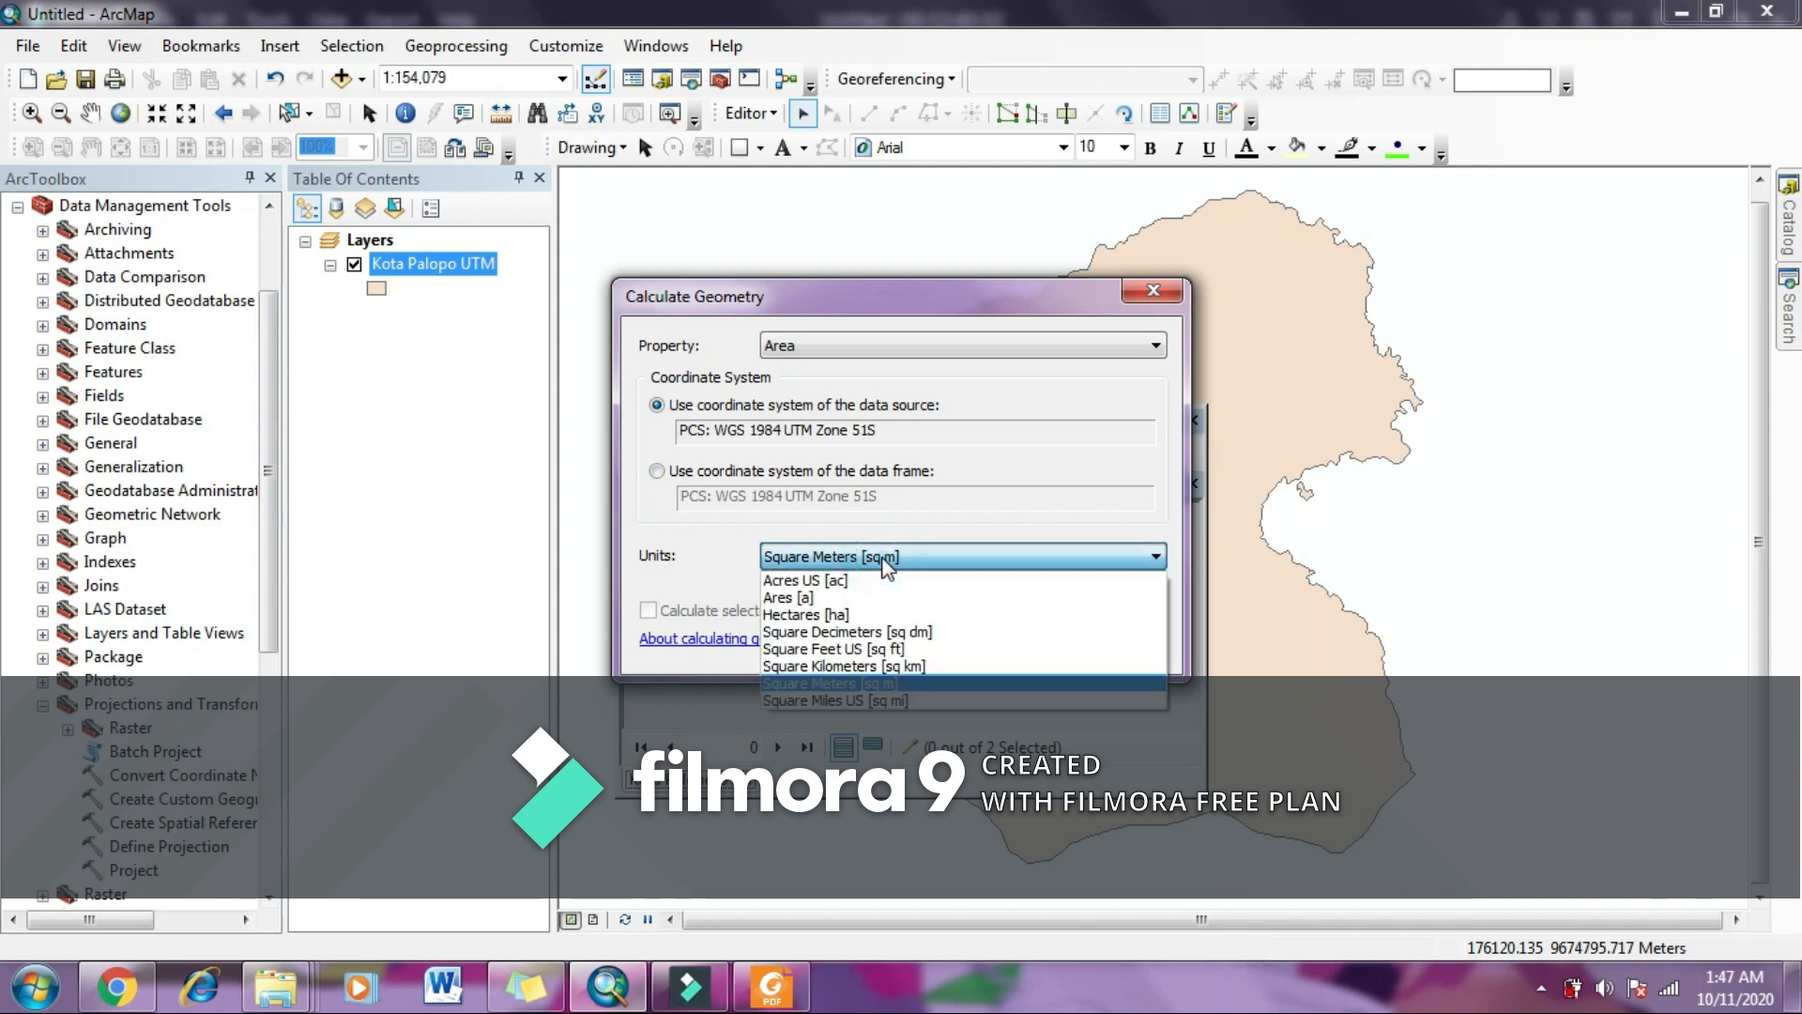
click(845, 617)
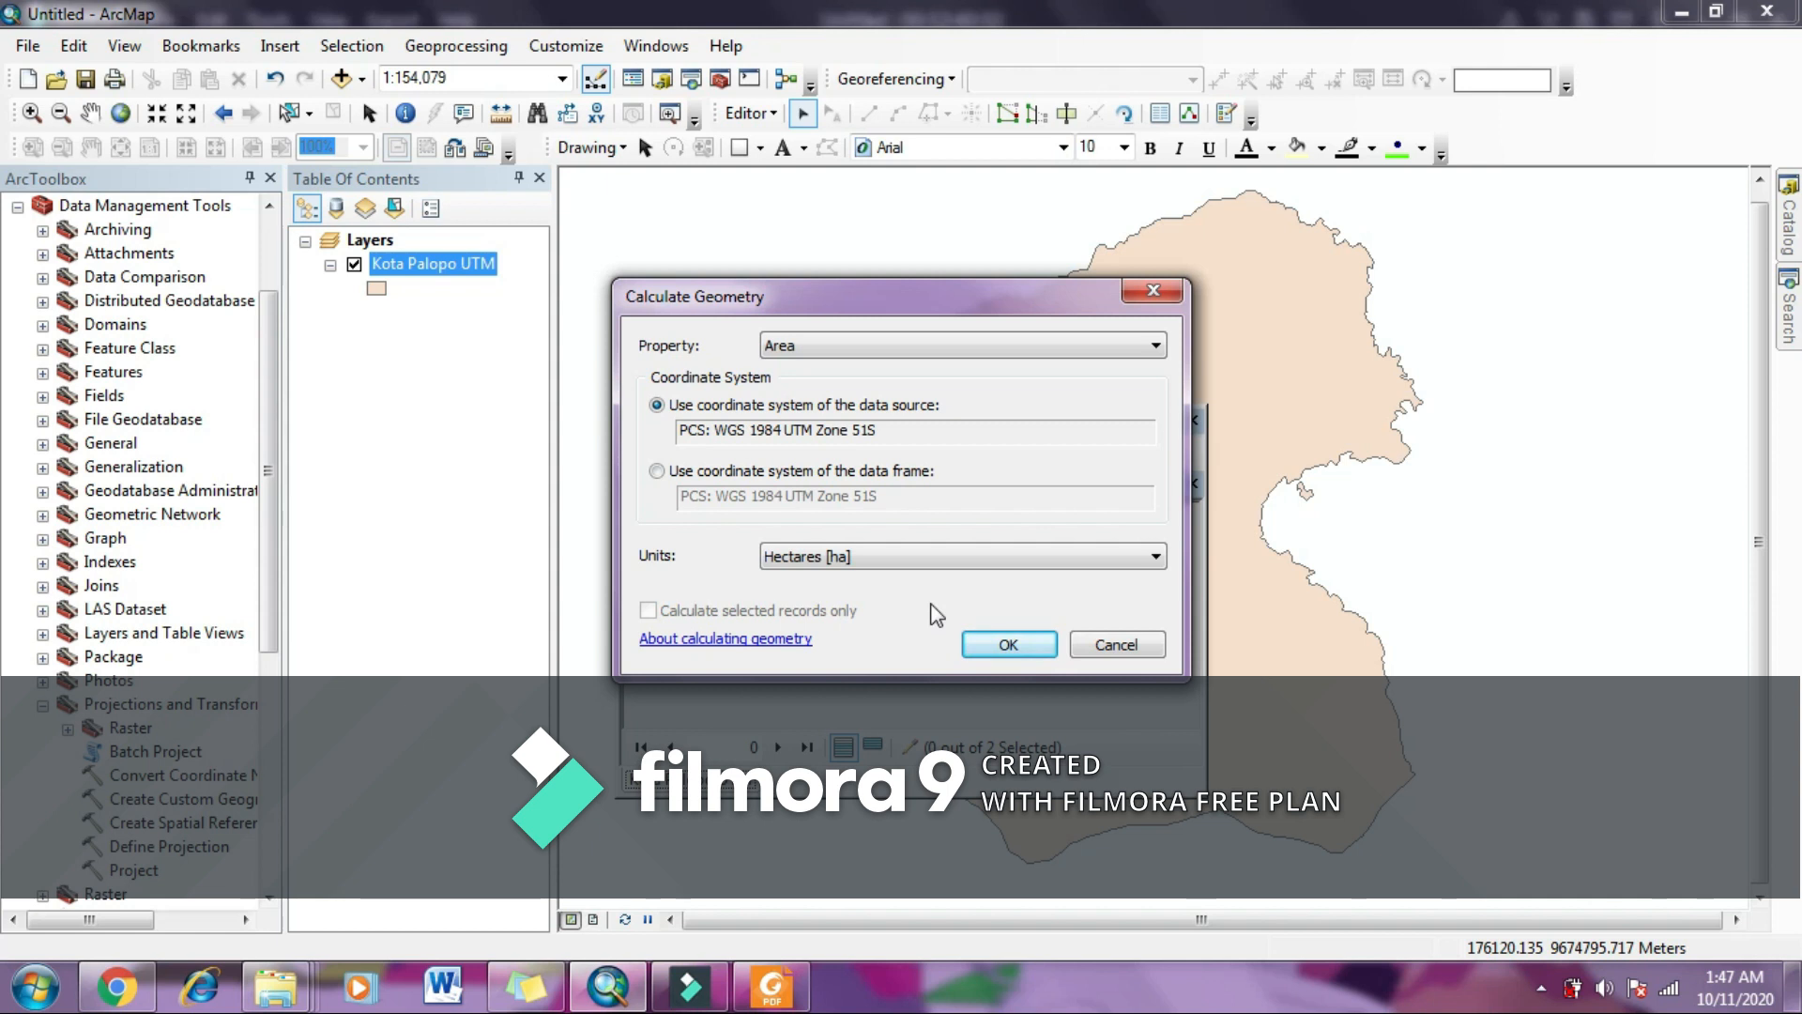
click(1003, 647)
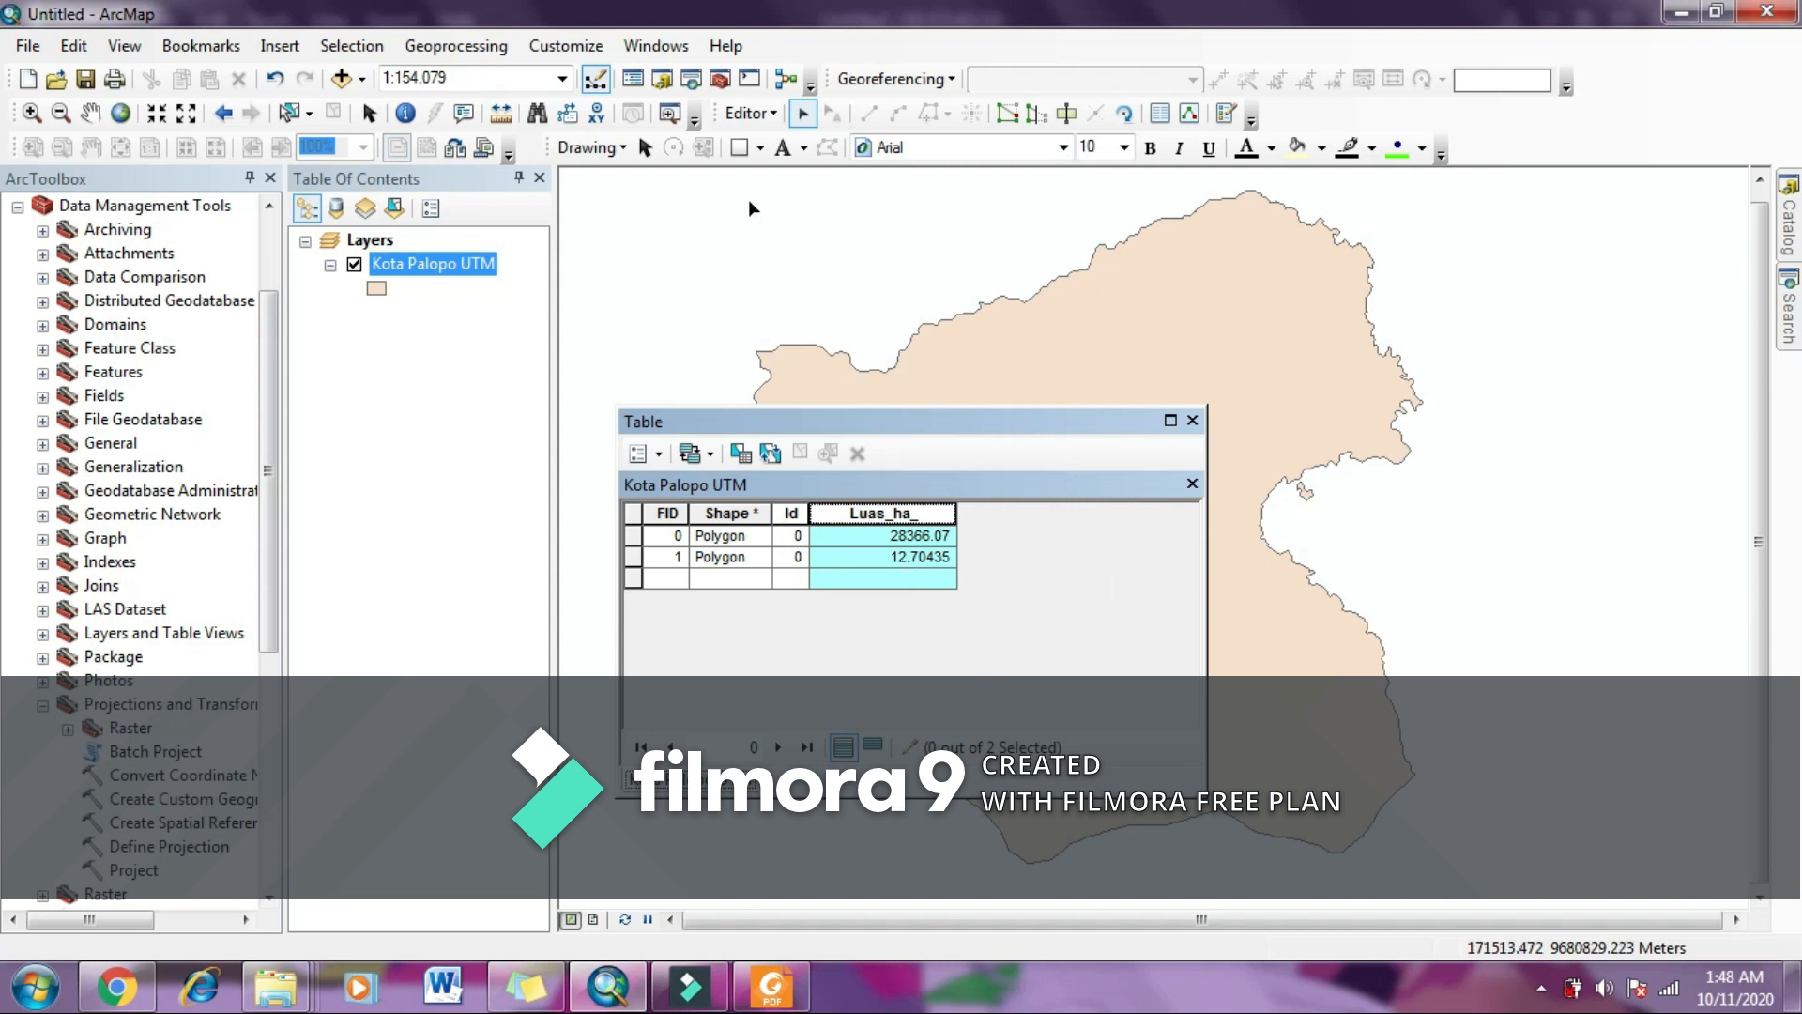
Step: Save the edits, stop the edit session, and close the attribute table
click(760, 122)
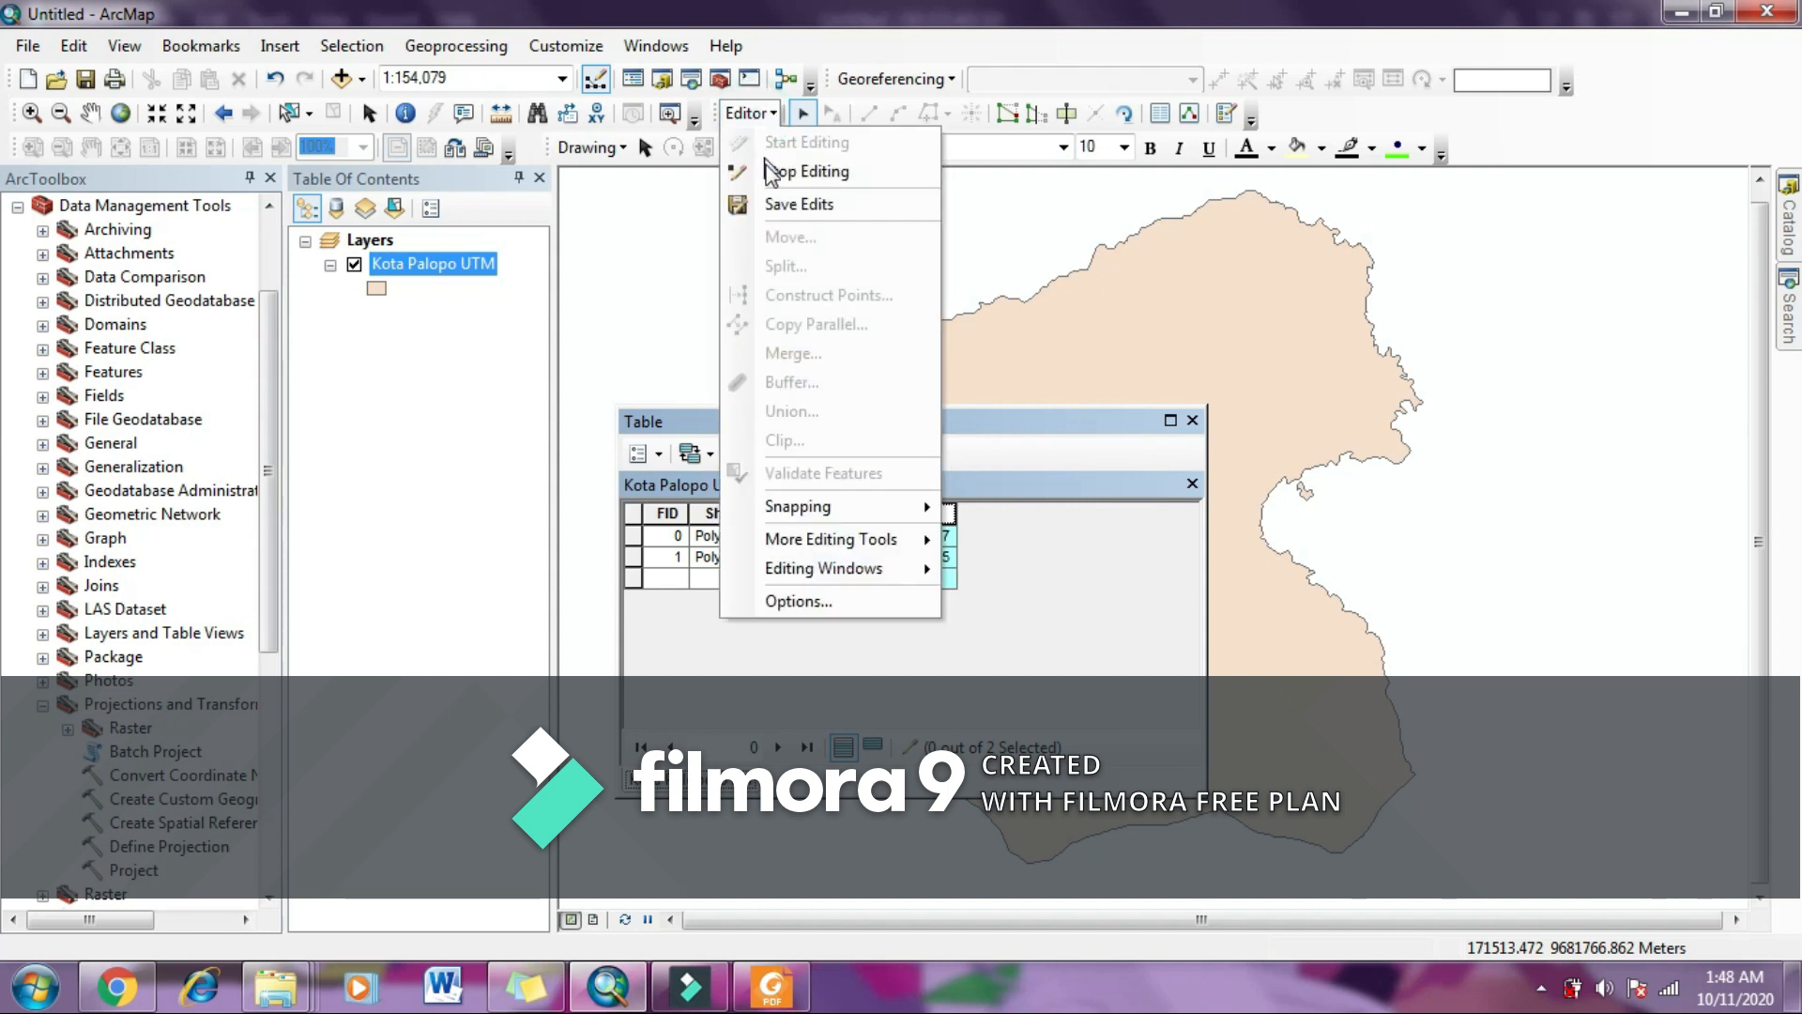
click(771, 205)
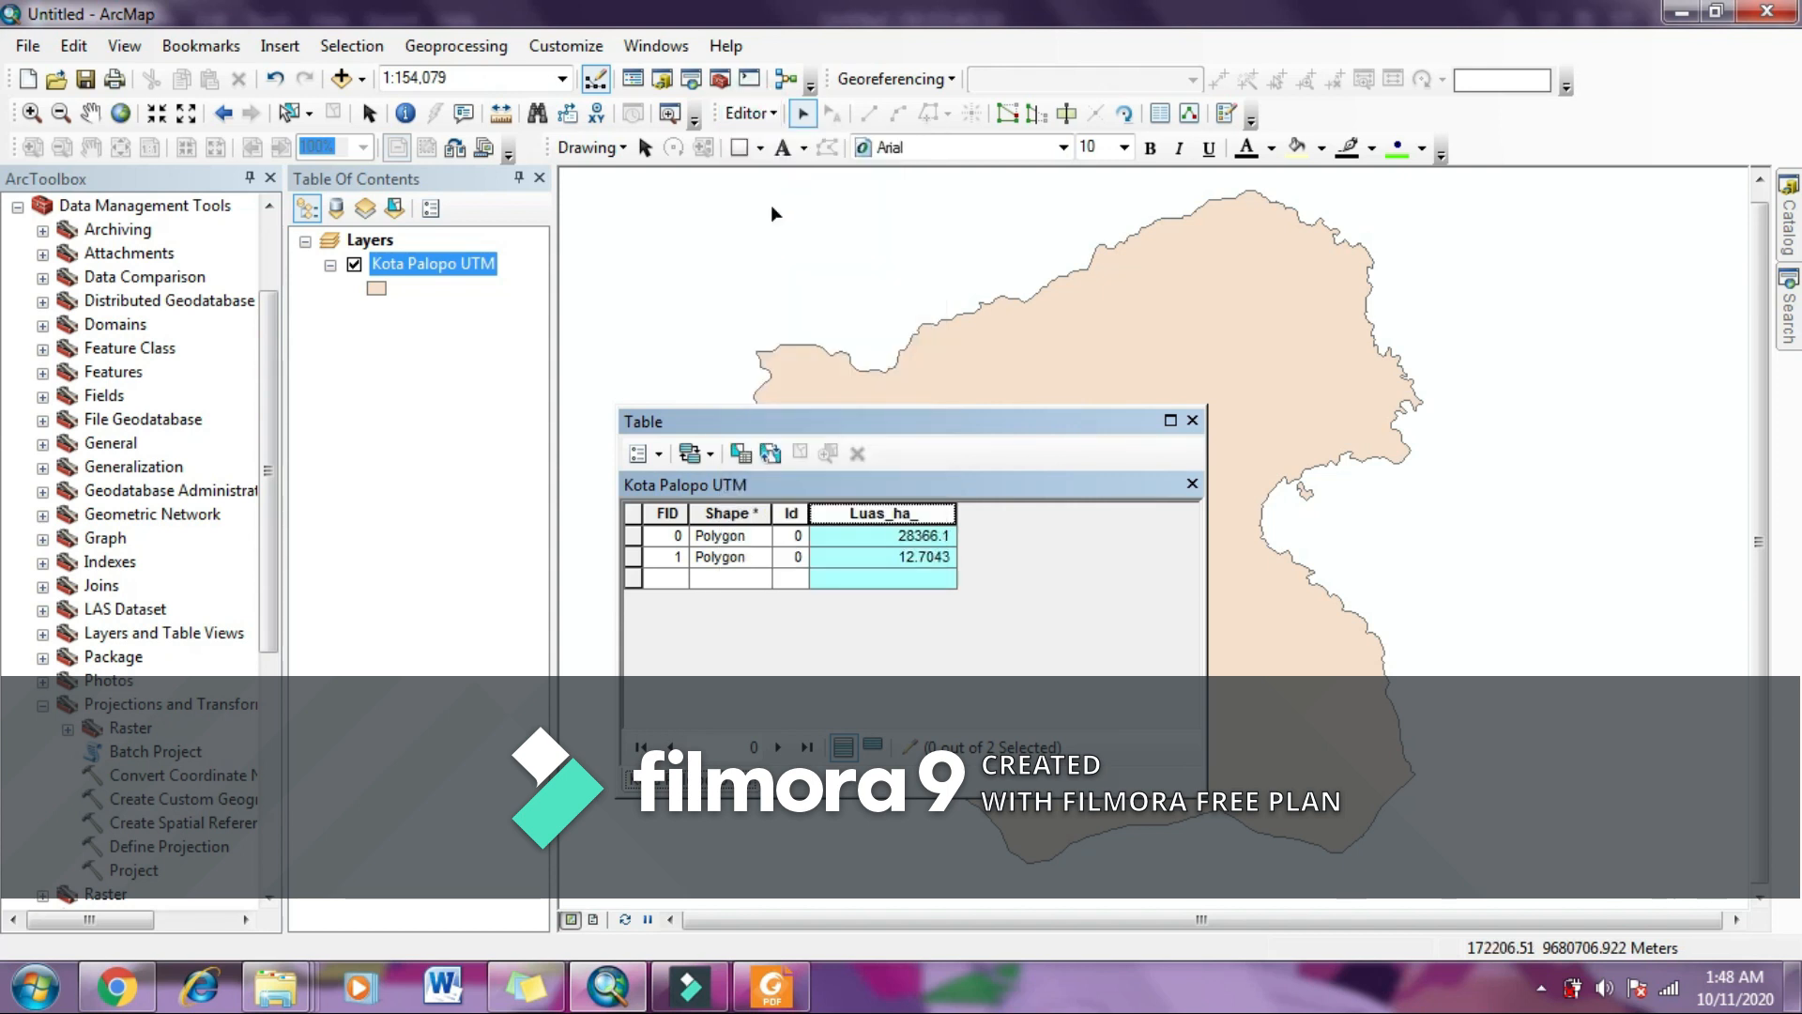
click(755, 114)
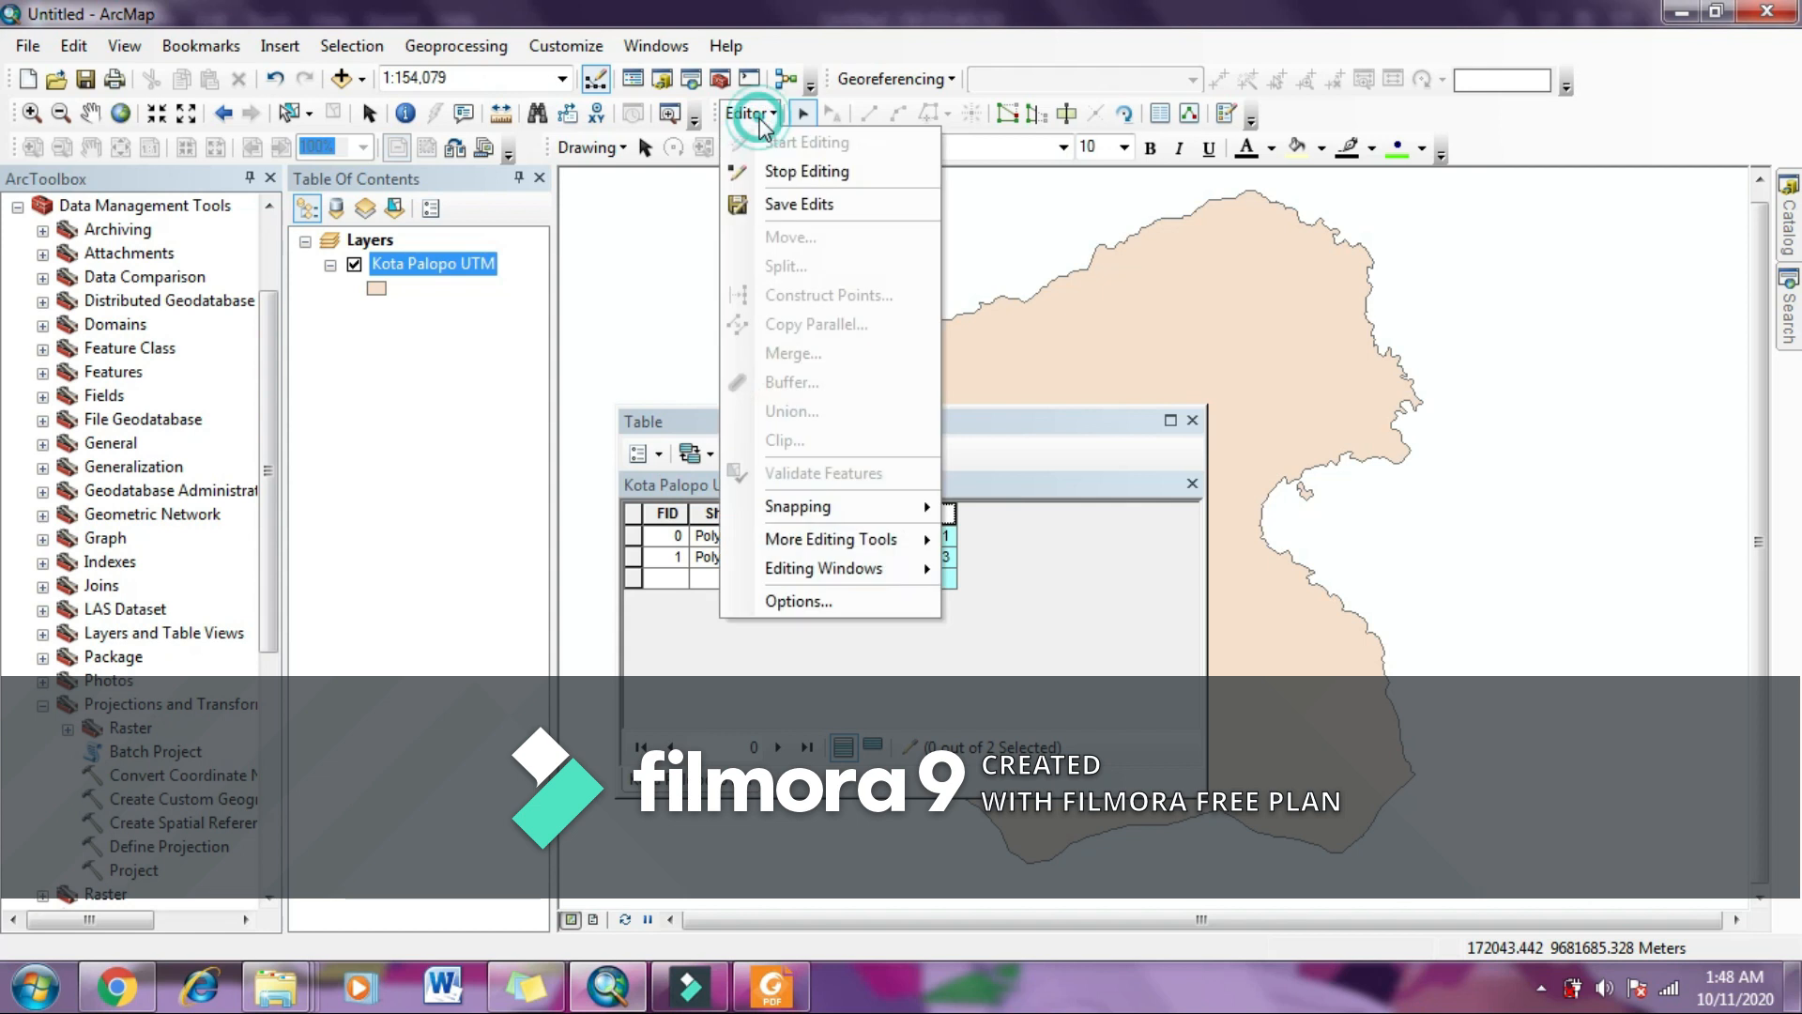
click(776, 172)
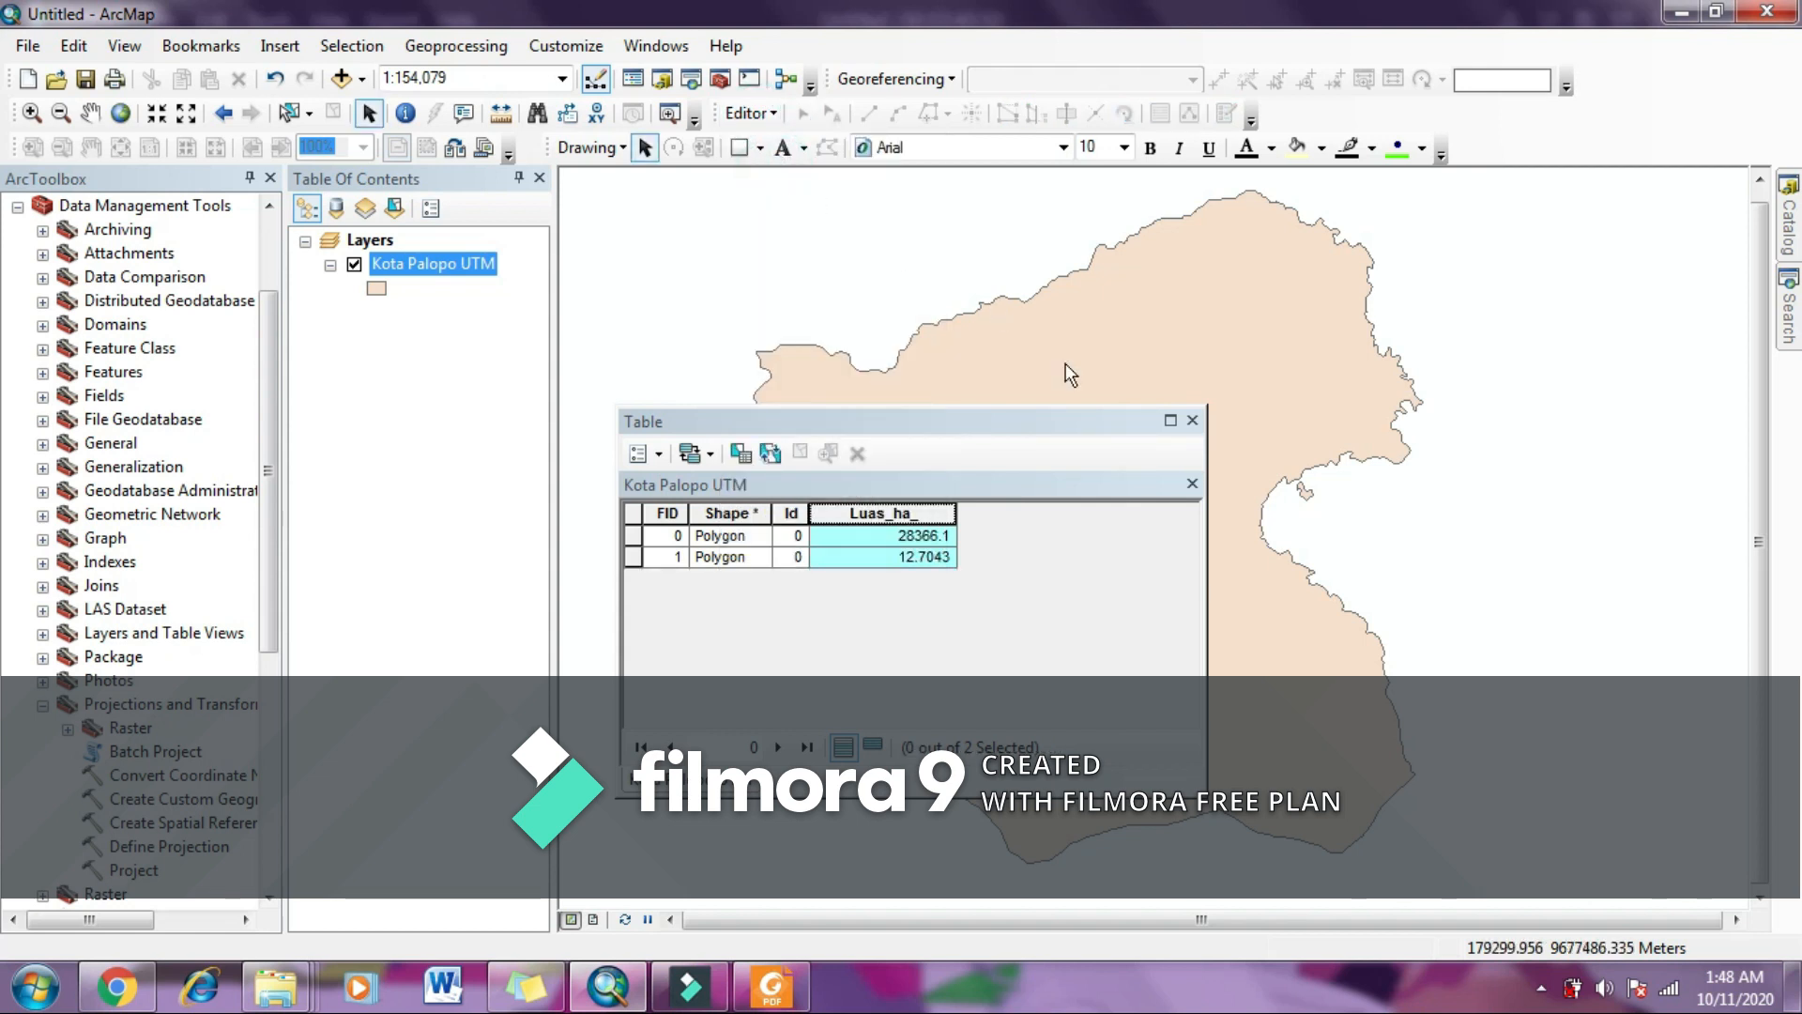
click(1192, 419)
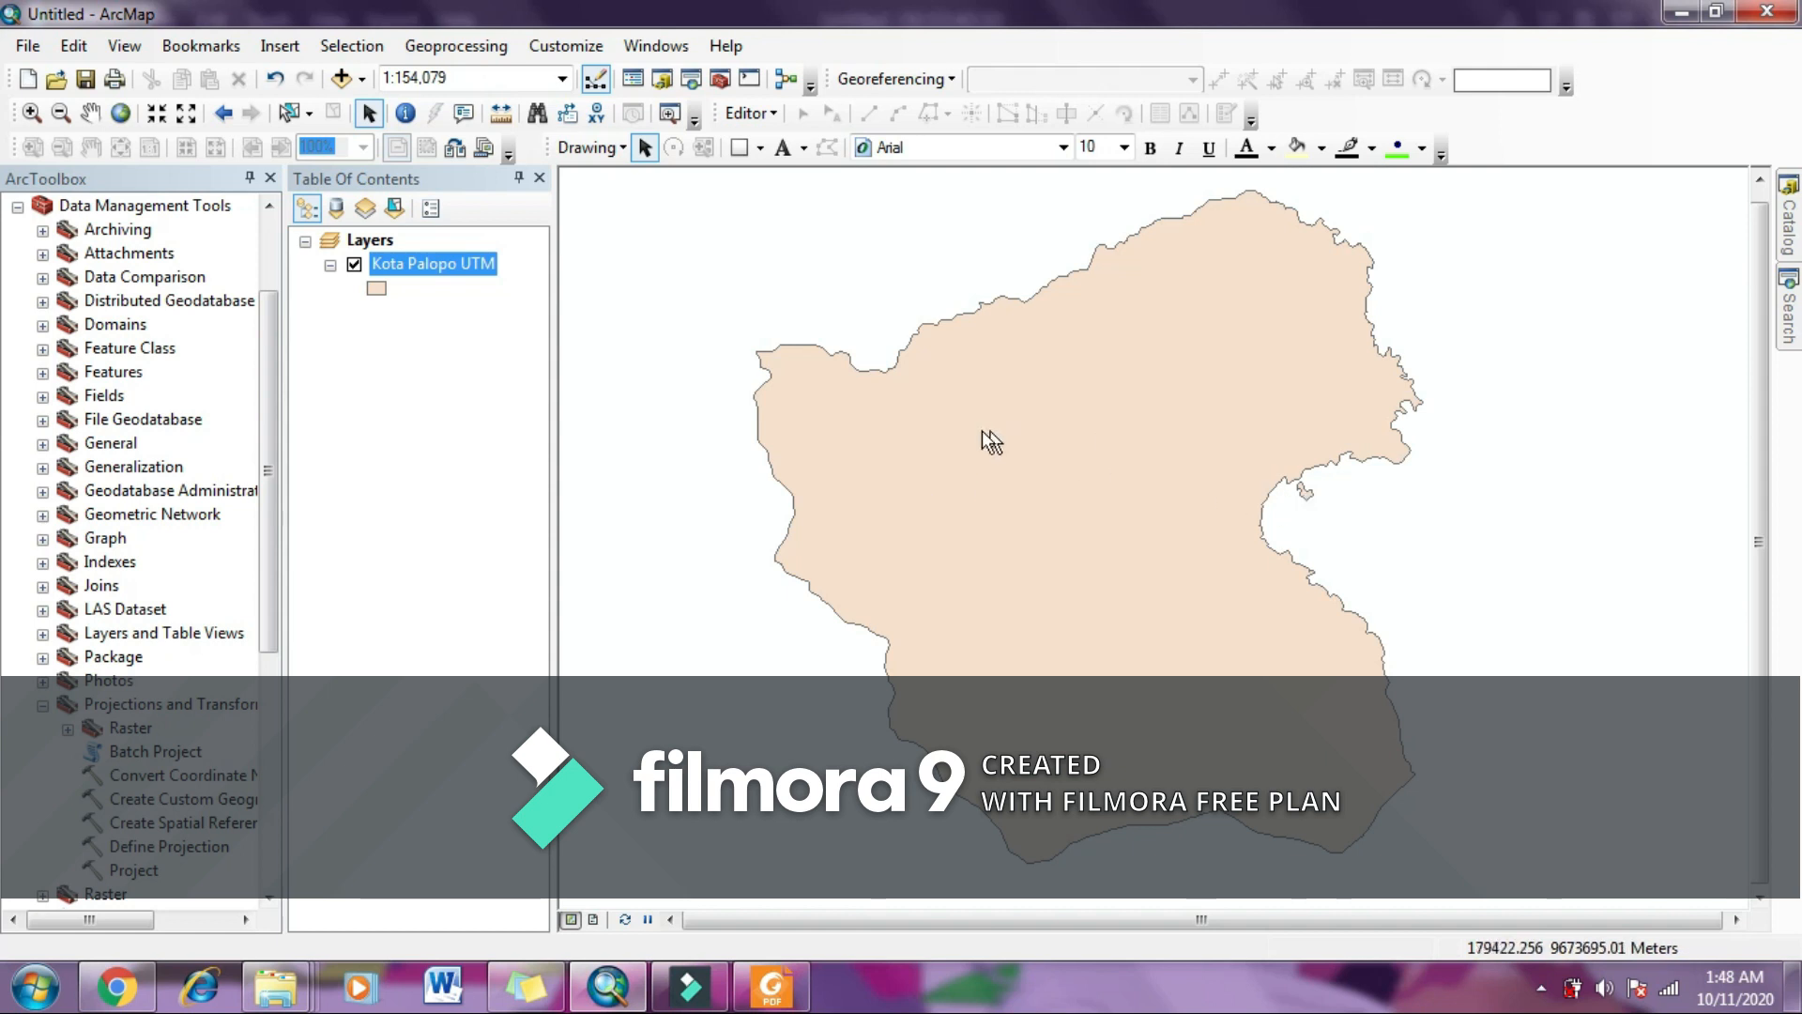
Step: Set the label field of the Kota Palopo UTM layer to Luas_ha_ and apply the layer properties
right_click(420, 267)
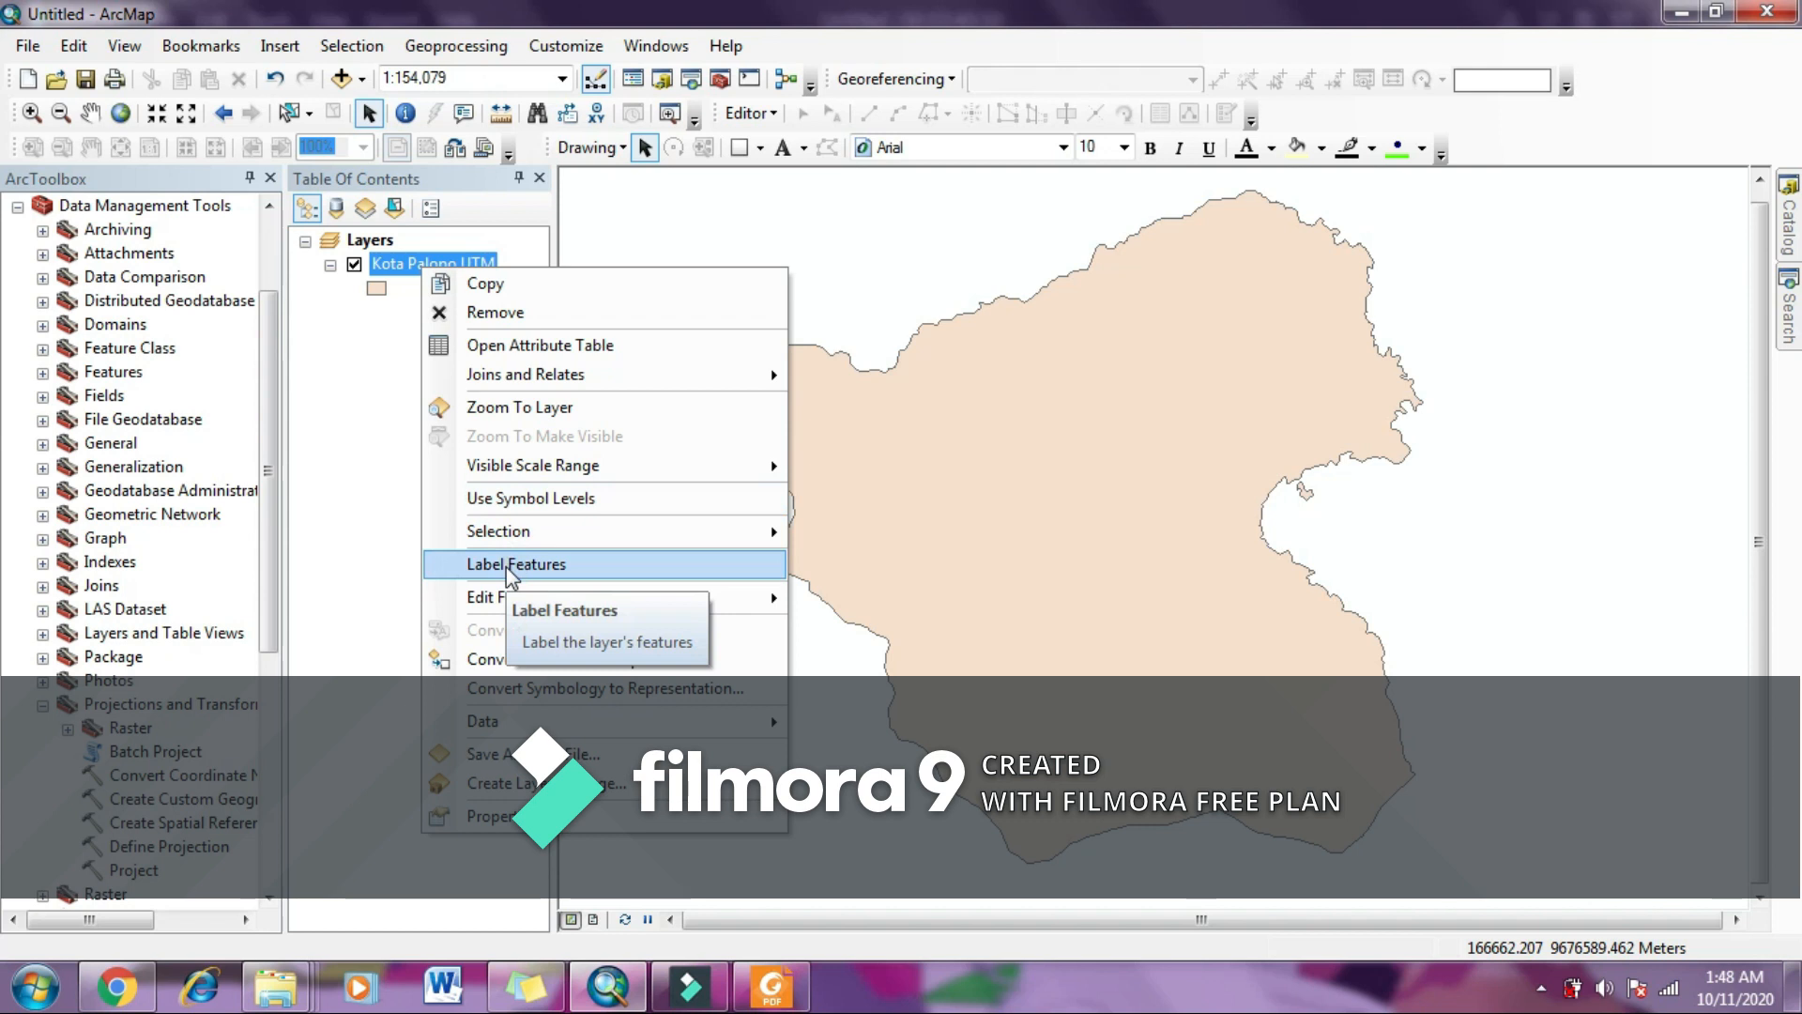
click(516, 813)
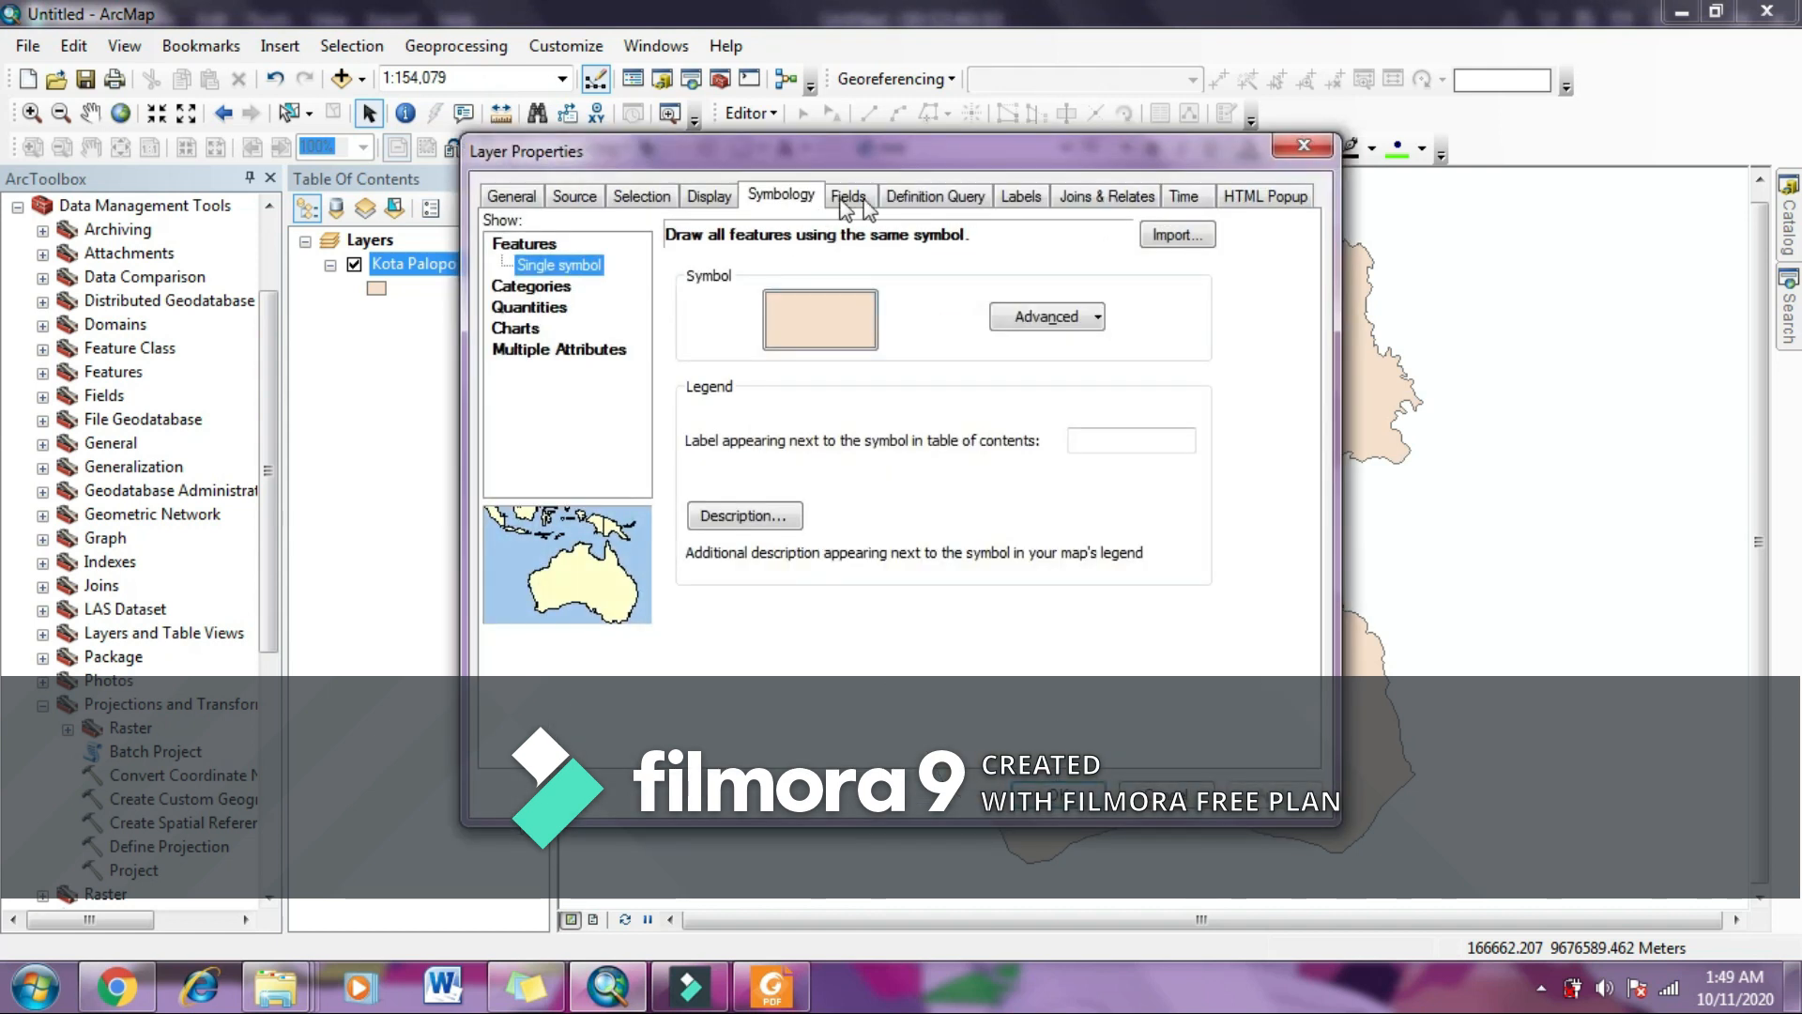
click(1021, 200)
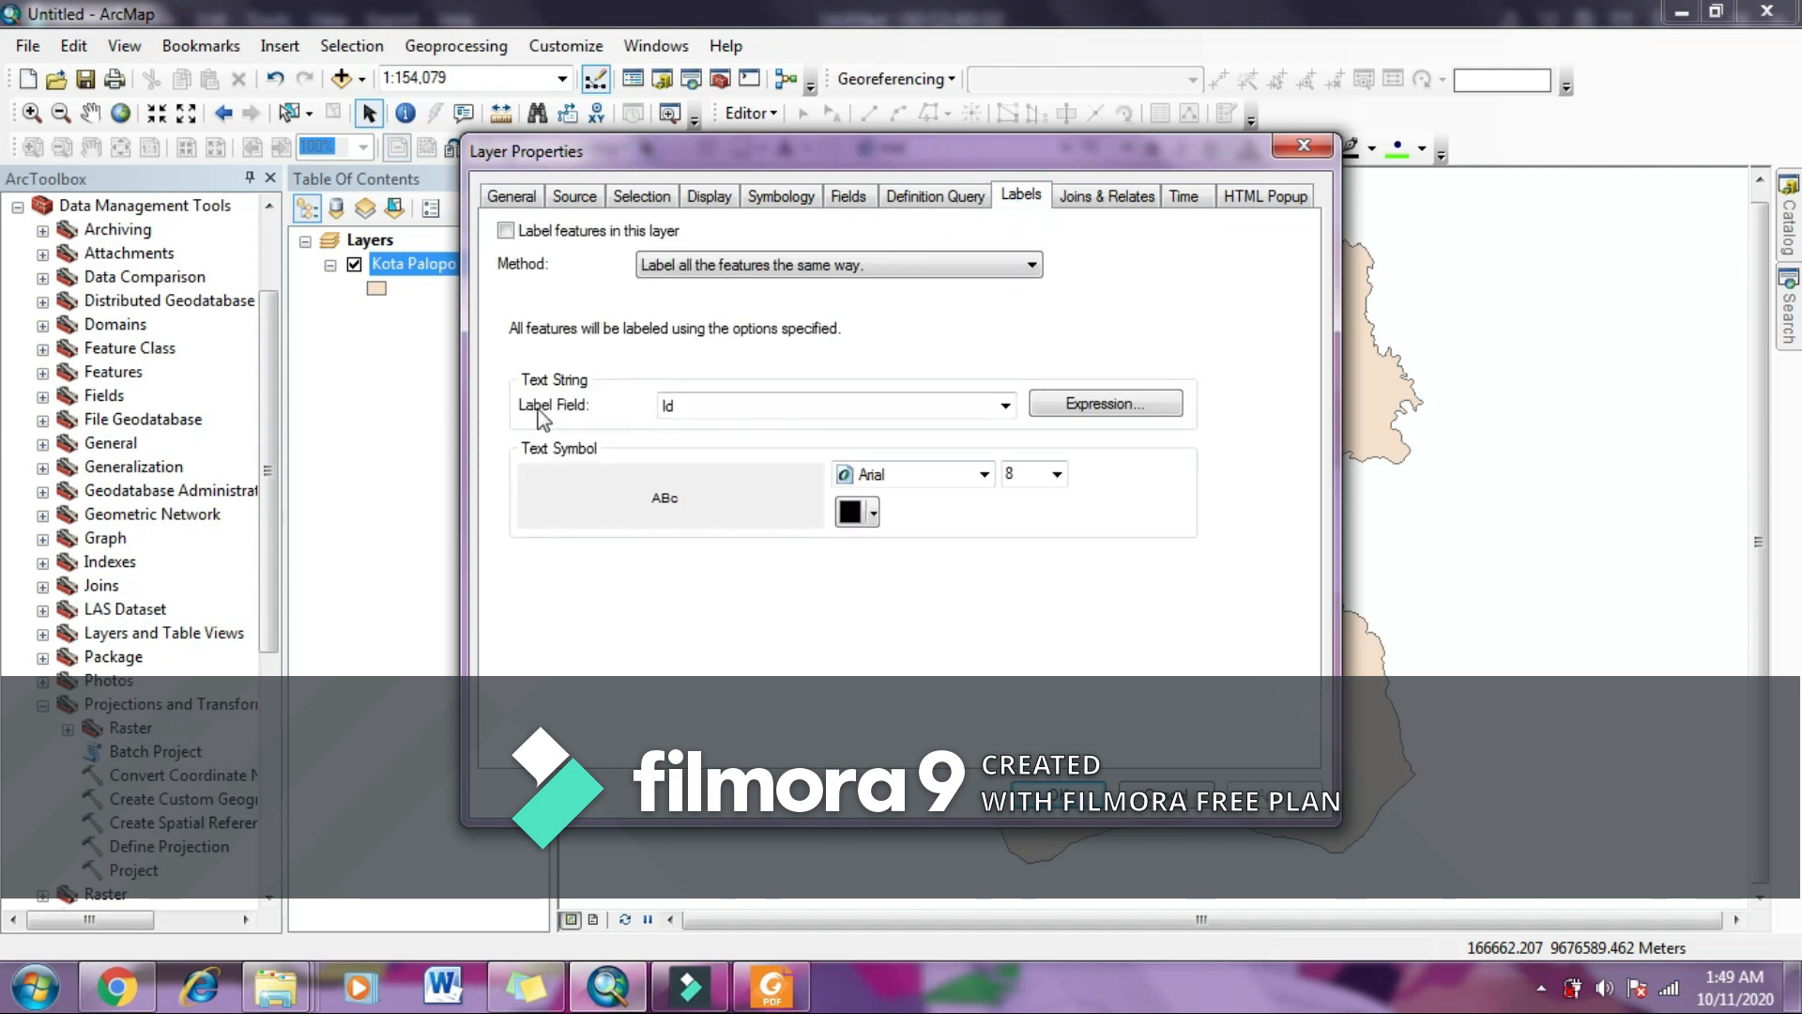
click(1006, 405)
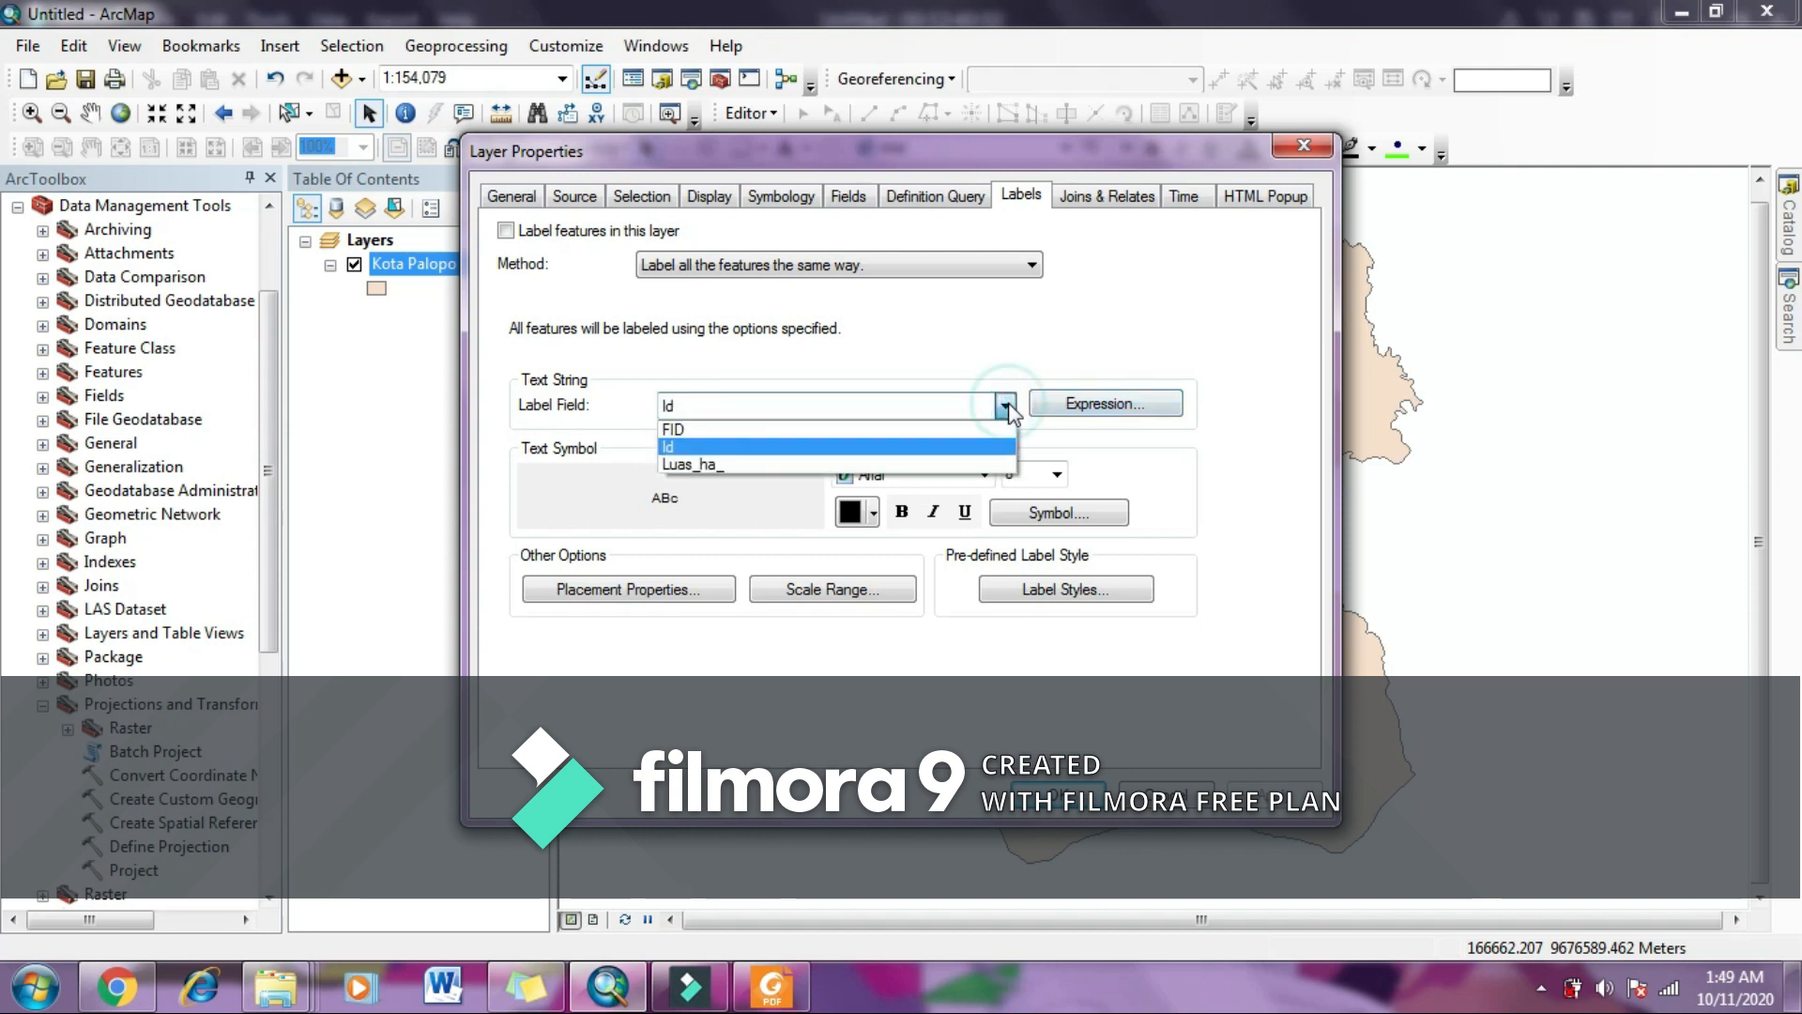
click(745, 464)
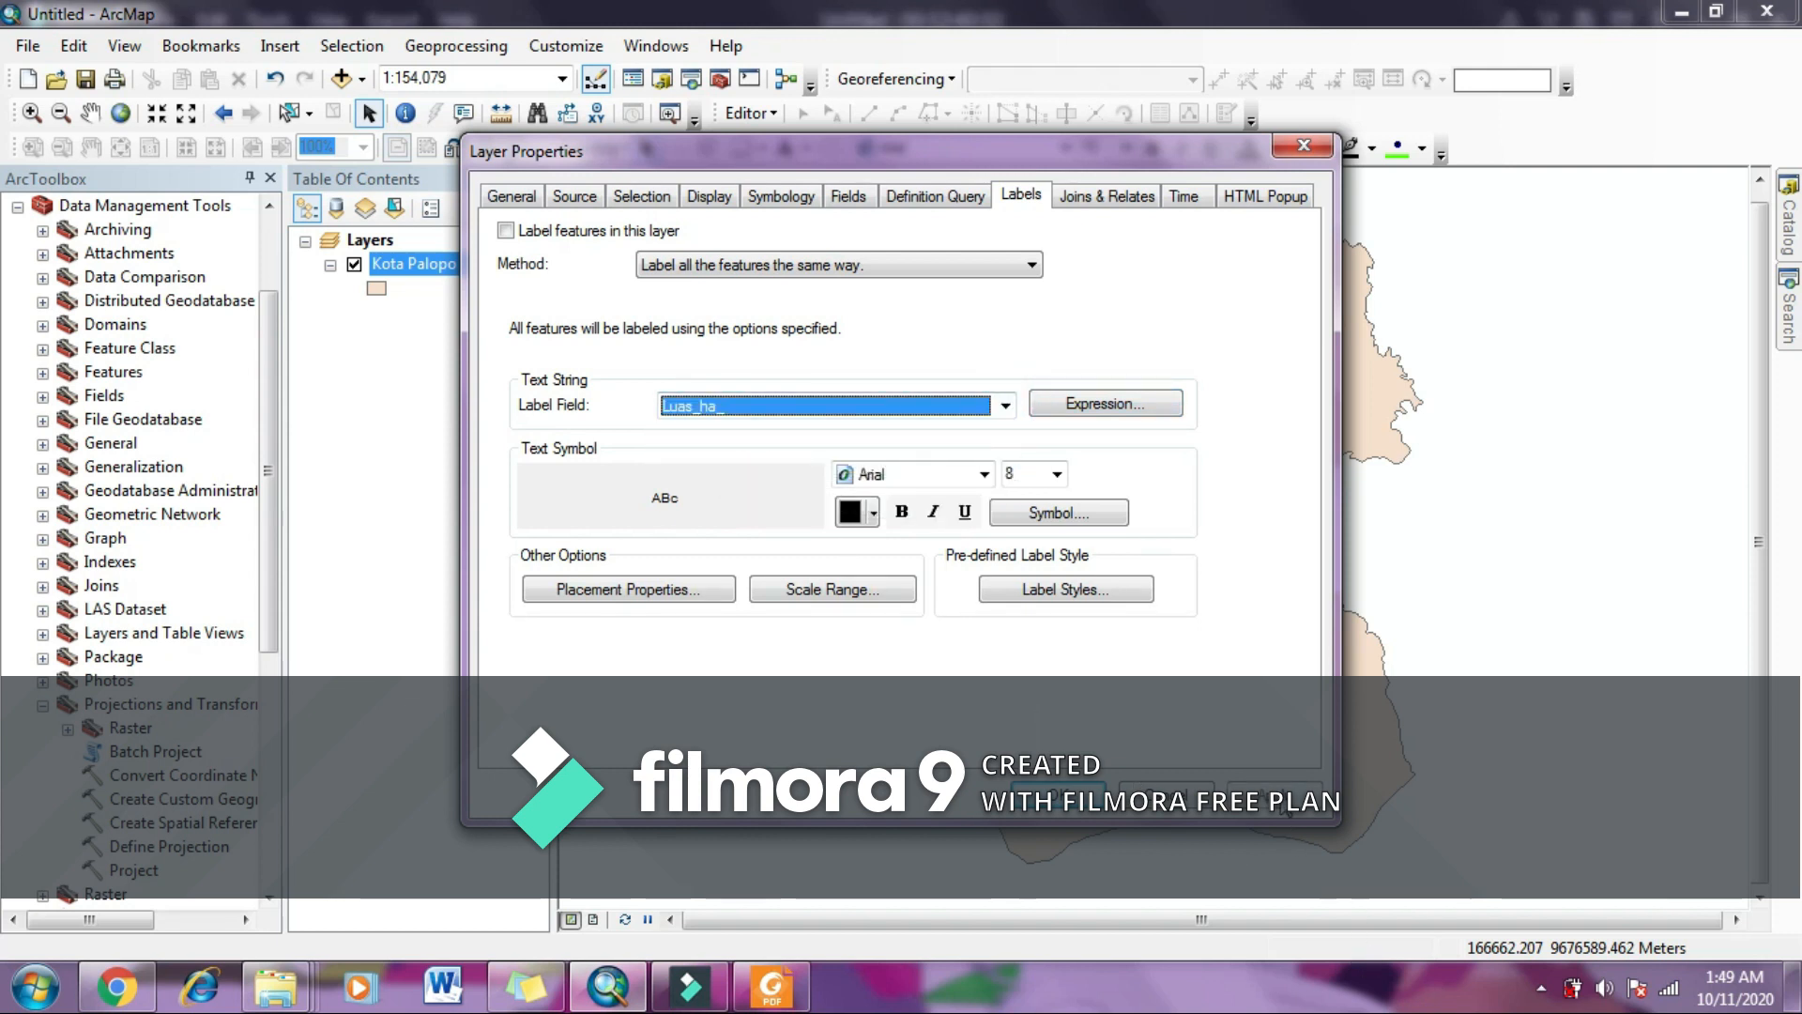
click(1281, 804)
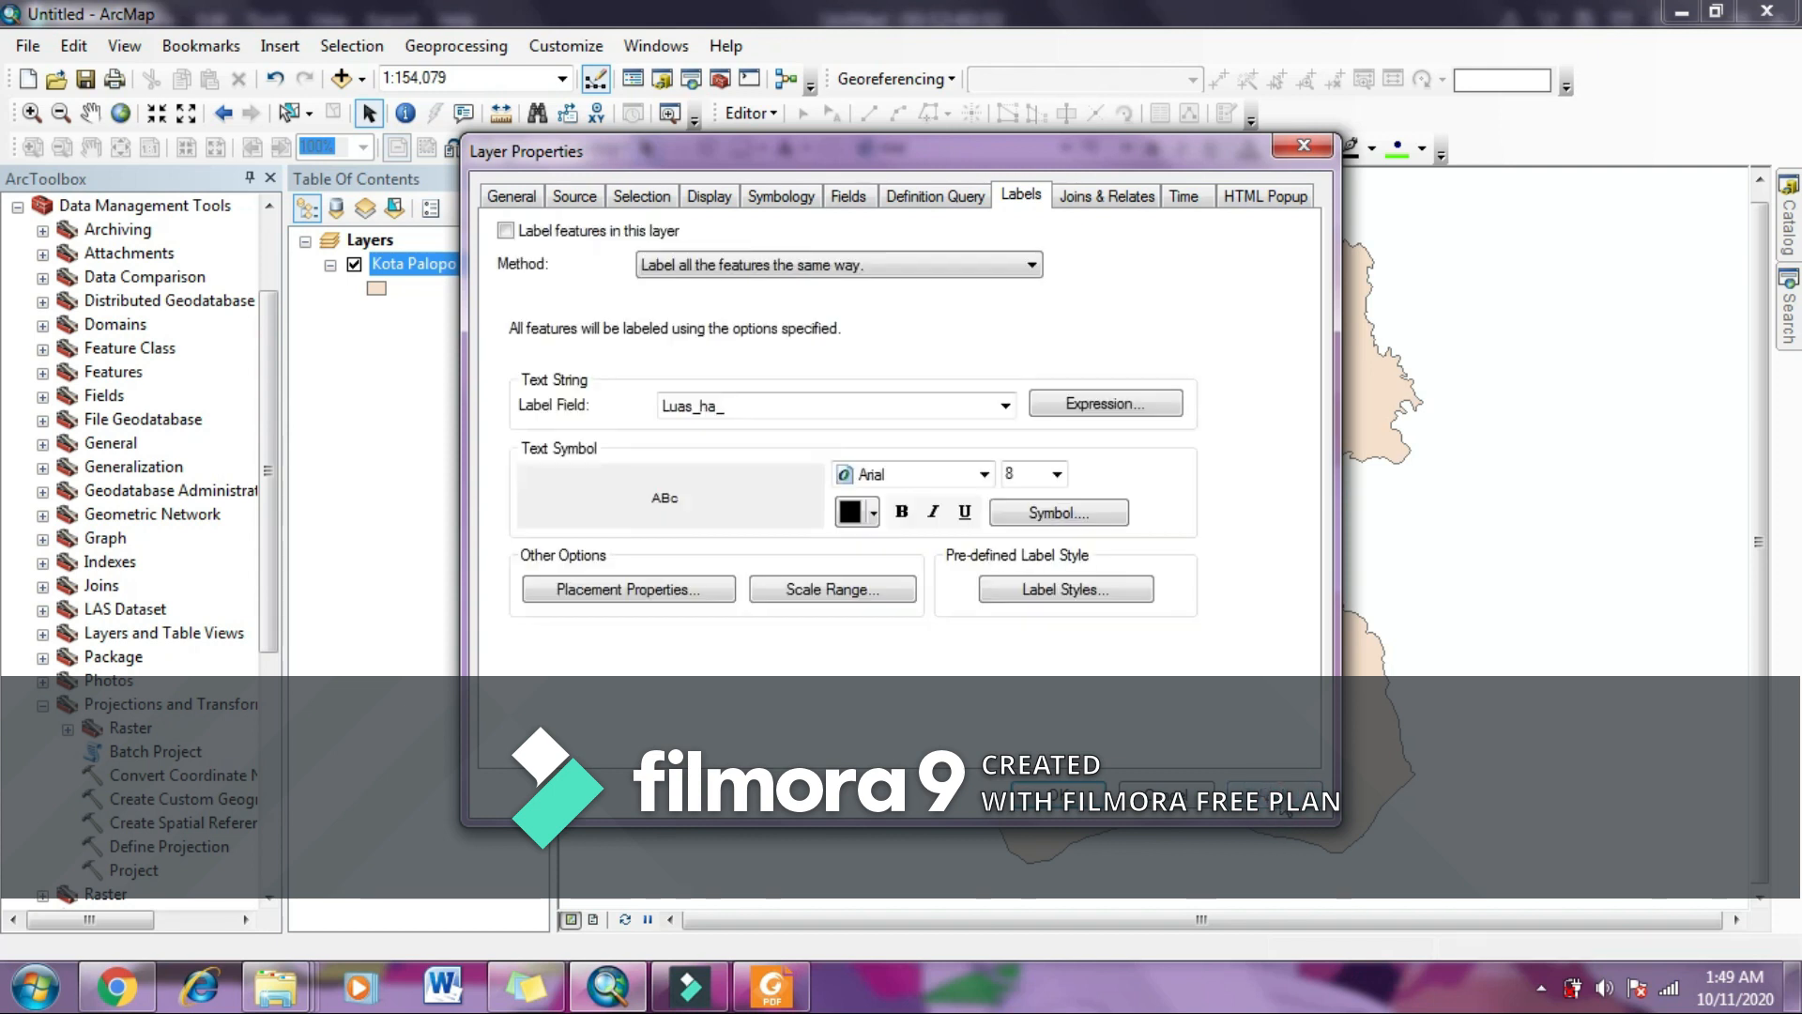
click(1091, 807)
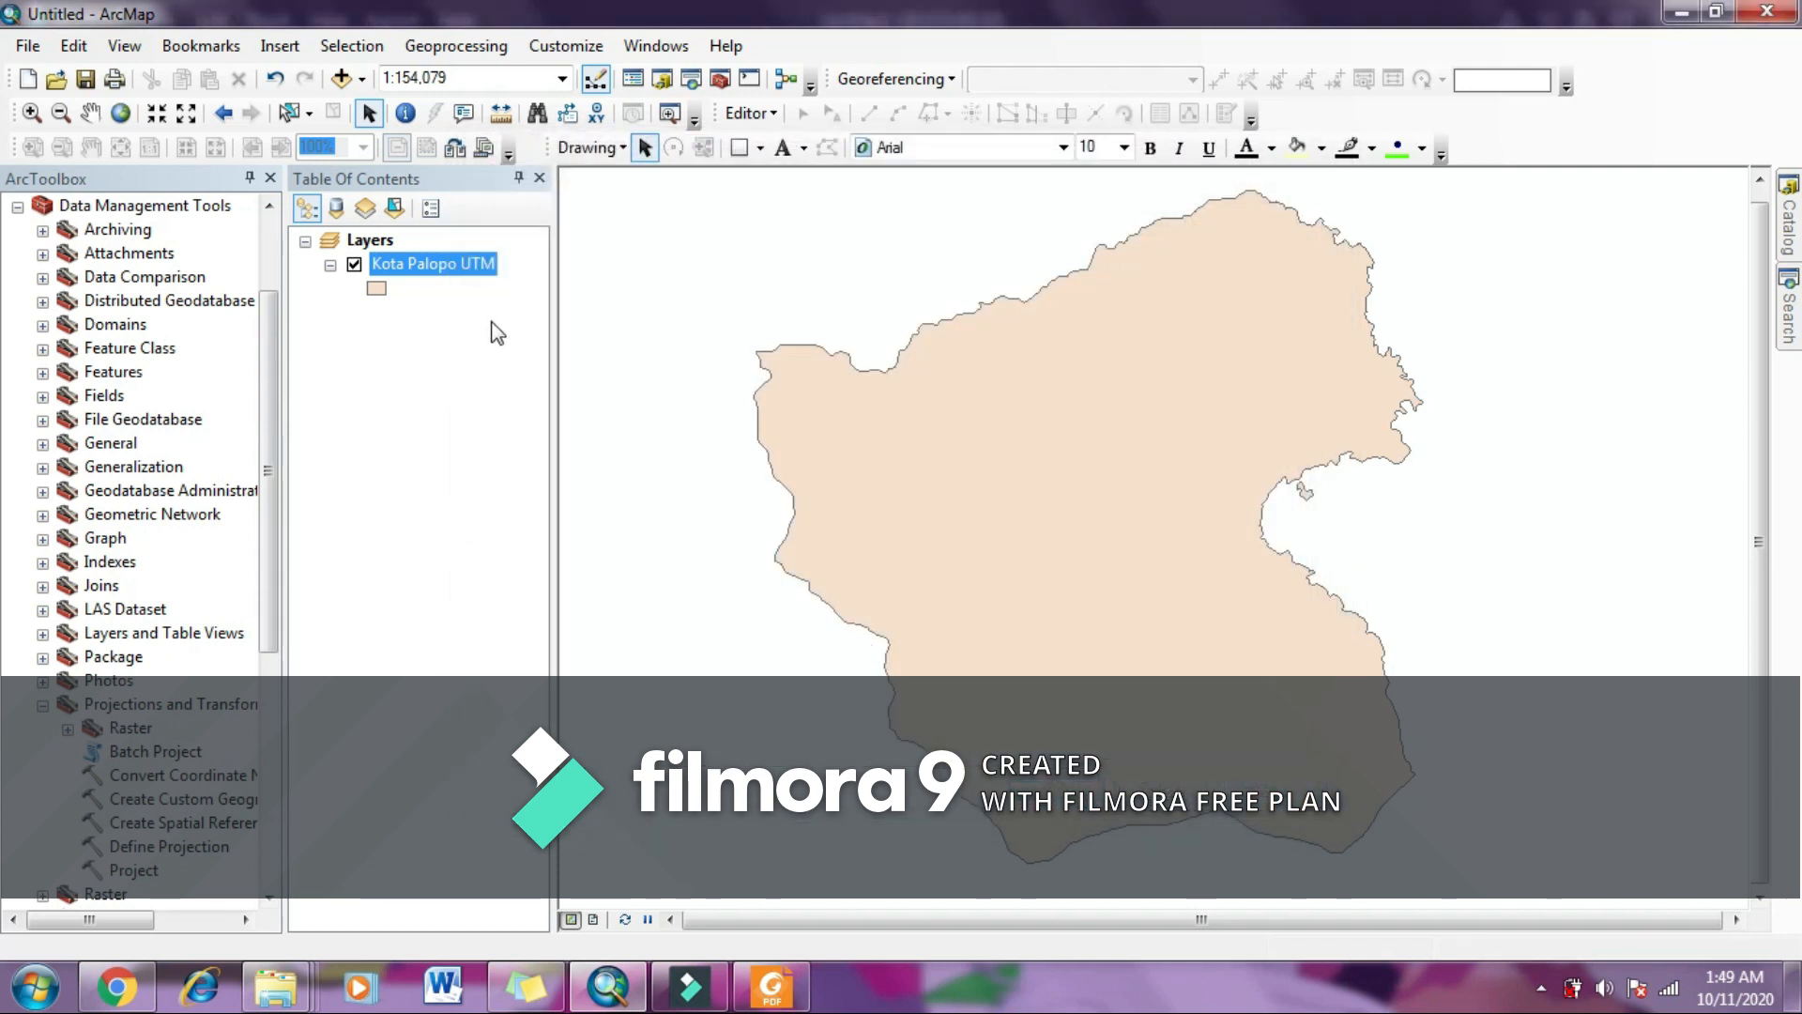
Step: Turn on feature labels for the Kota Palopo UTM layer
right_click(463, 268)
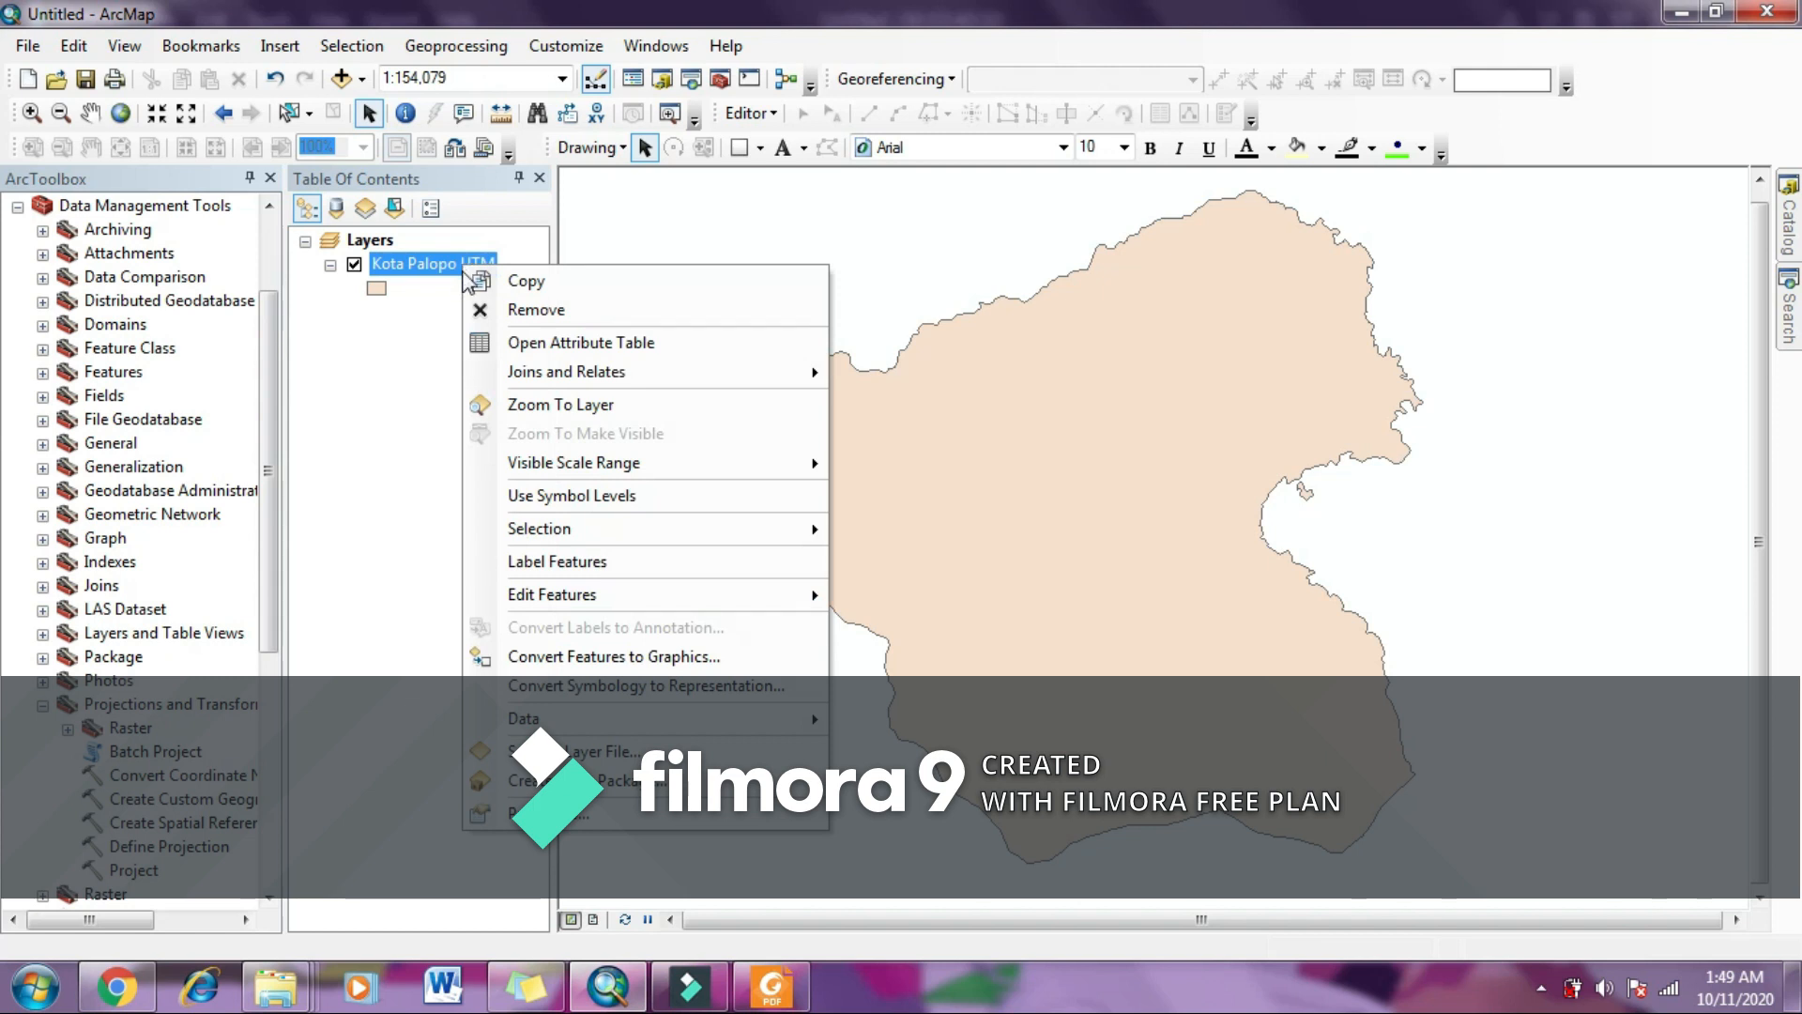
mouse_move(512, 530)
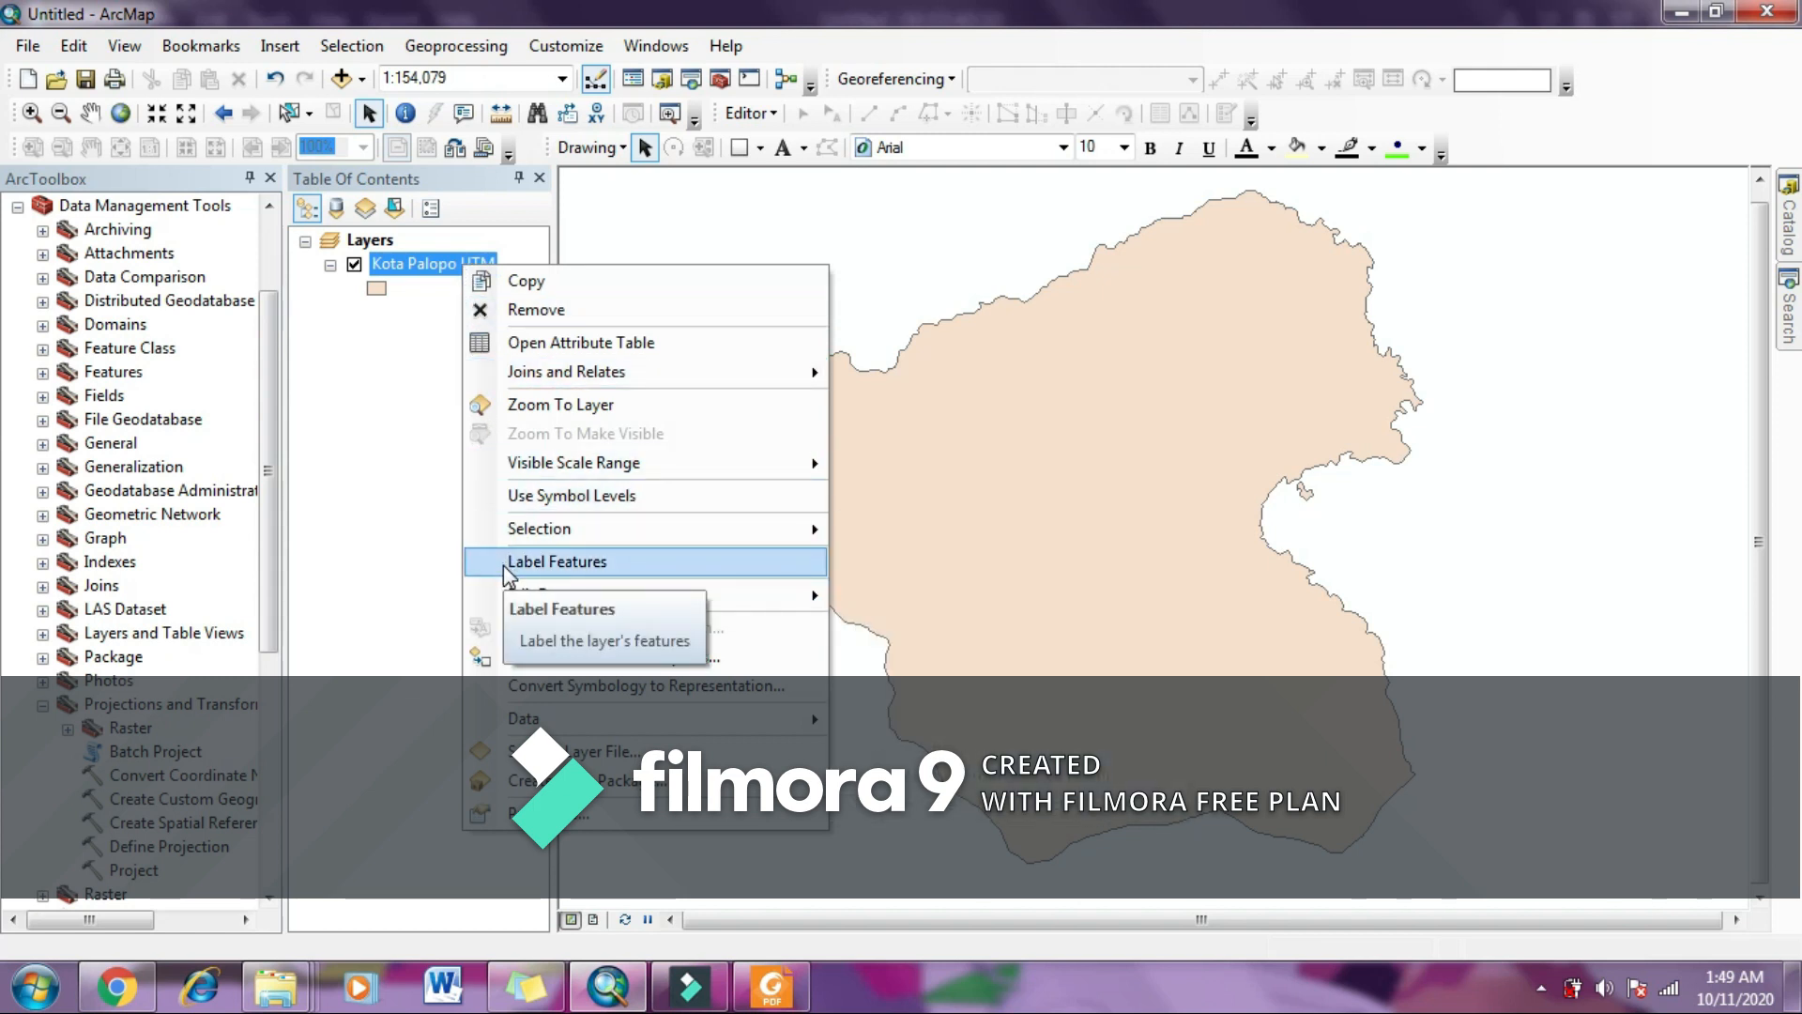
click(503, 565)
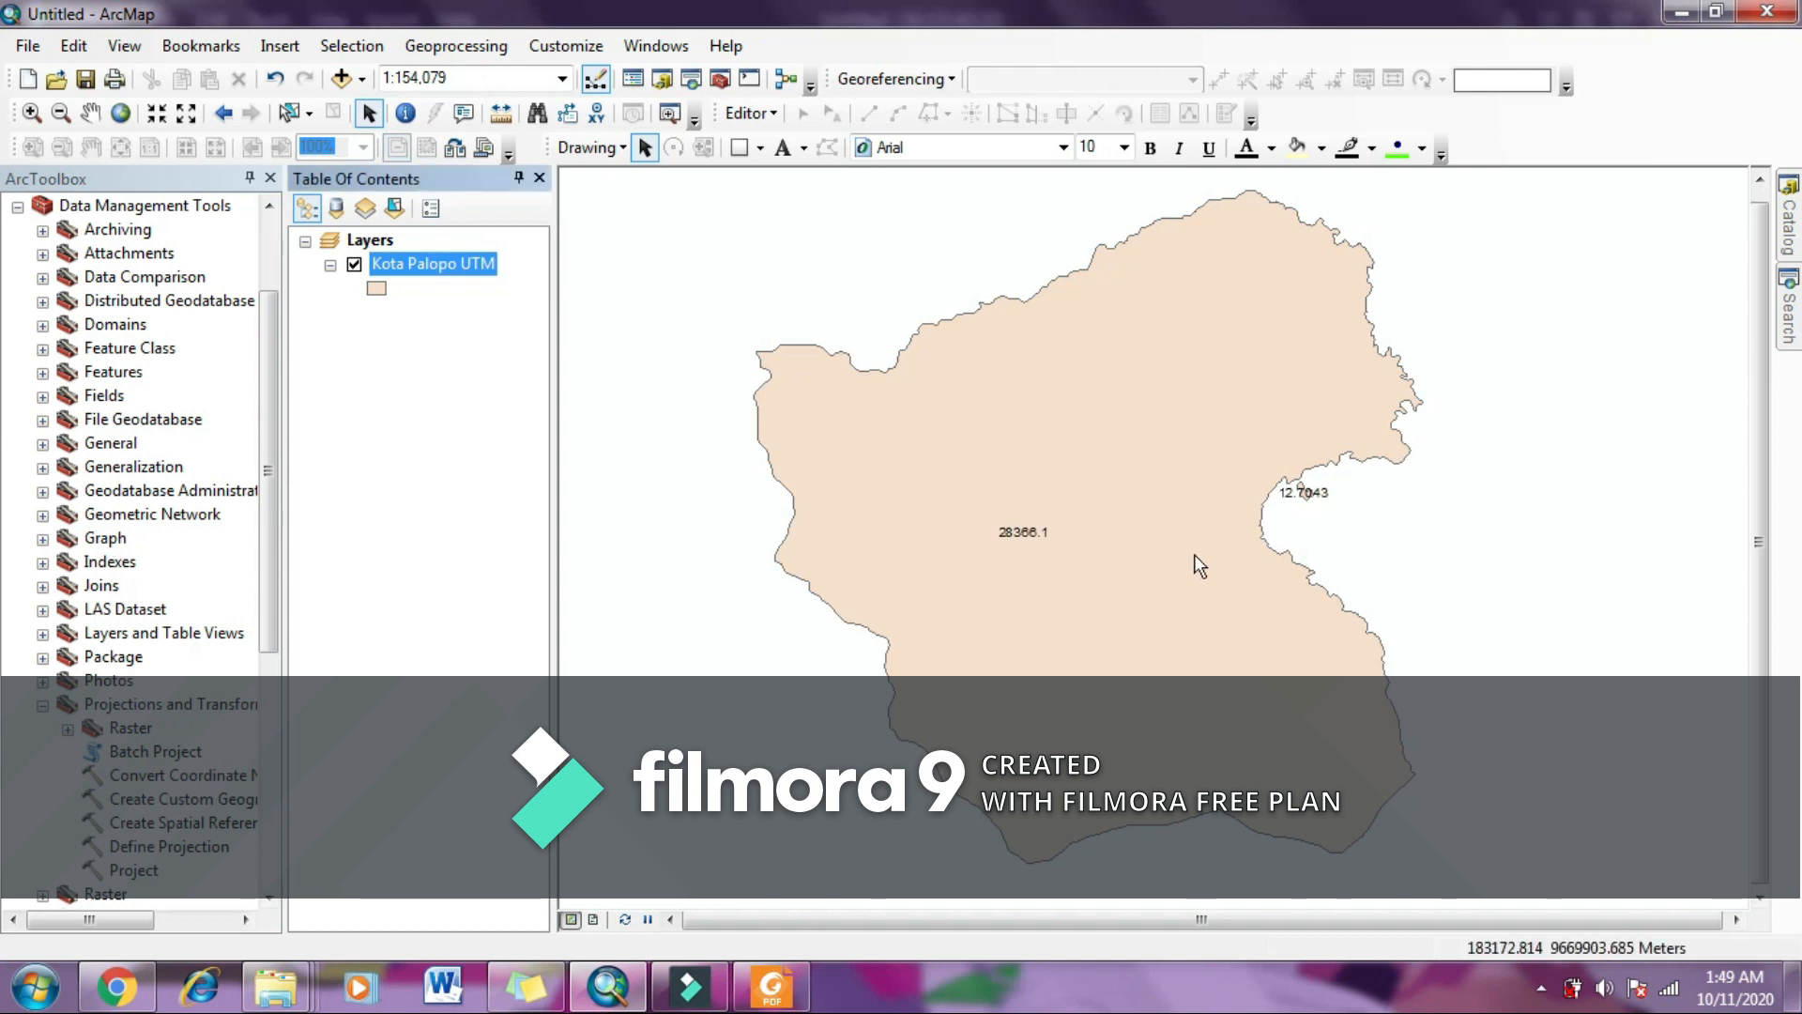